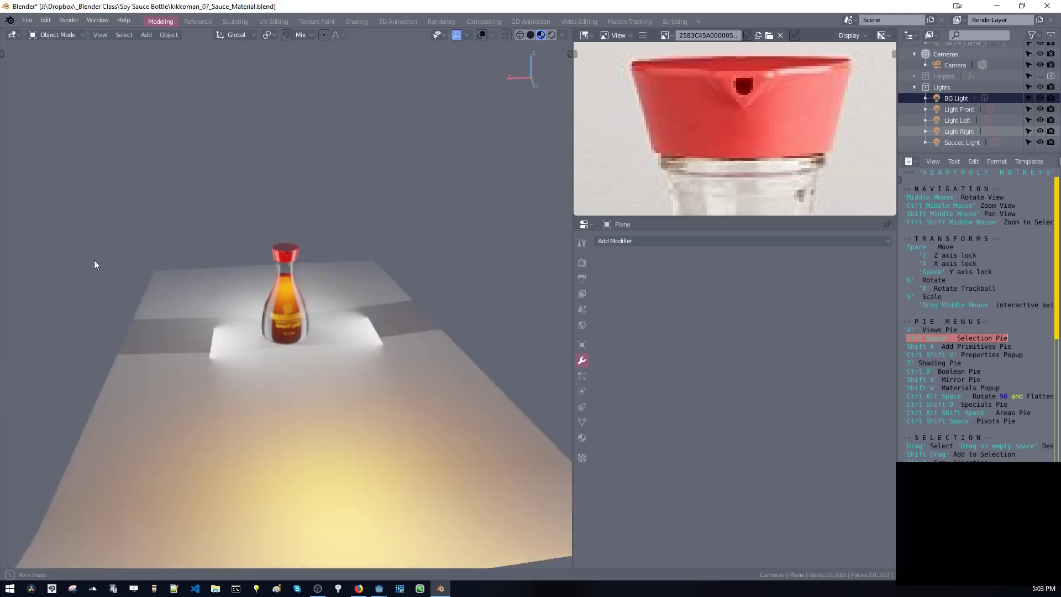
Examine the finished soy sauce bottle model up close and from several angles, including its cap, neck and label.
scroll(300, 230, up, 10)
scroll(299, 192, down, 8)
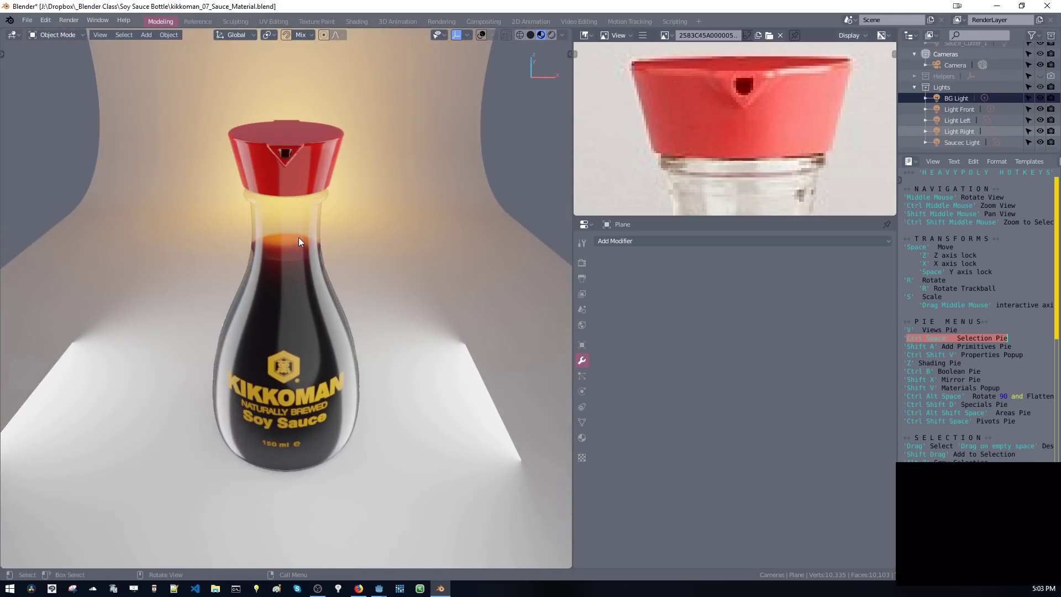
middle_drag(298, 237, 251, 263)
scroll(273, 212, up, 5)
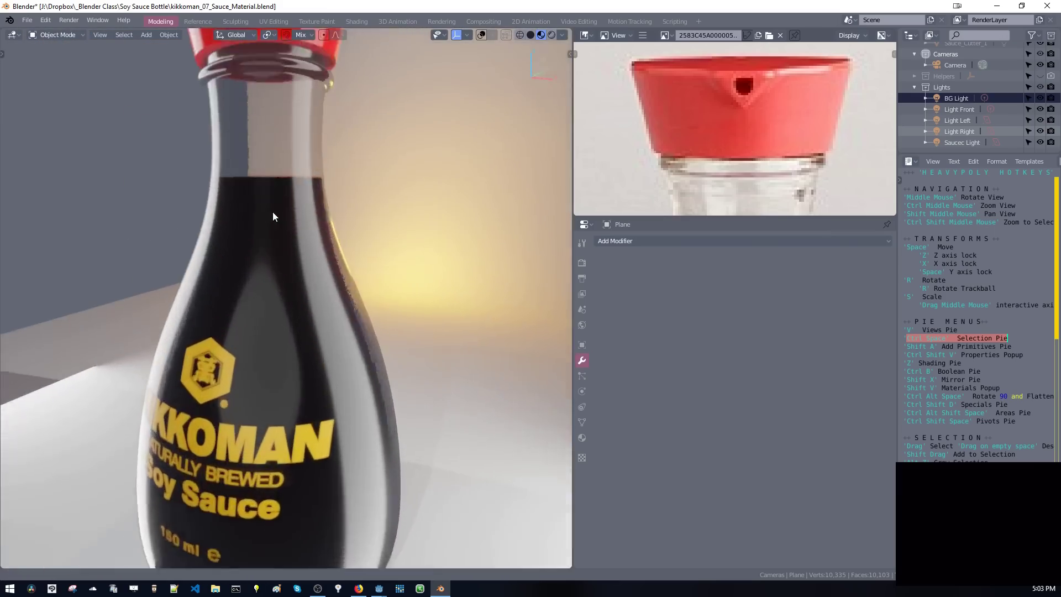
middle_drag(273, 212, 420, 349)
scroll(283, 210, down, 5)
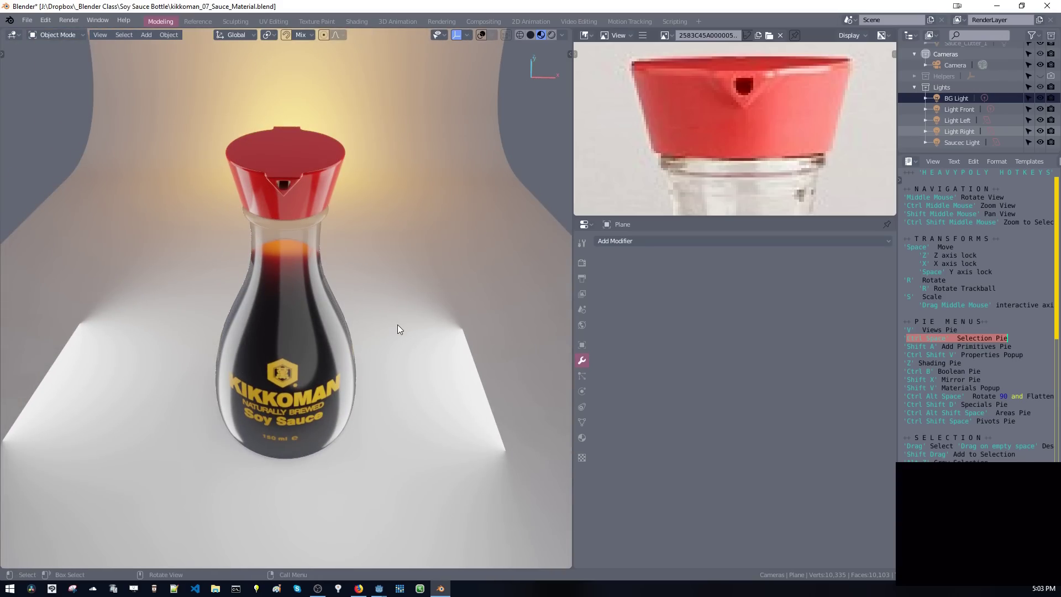
middle_drag(417, 198, 379, 191)
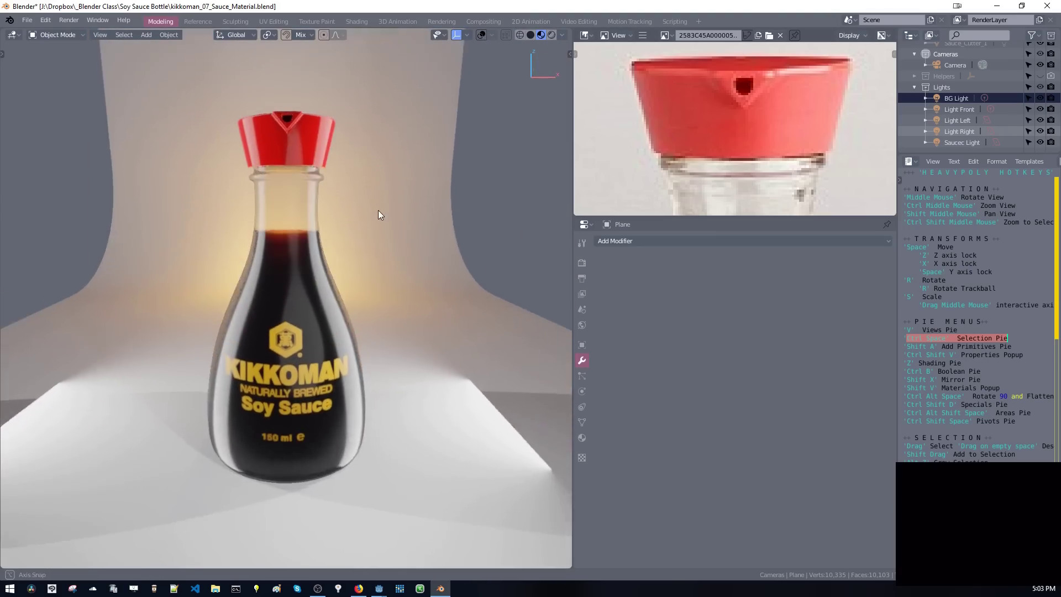
middle_drag(295, 158, 234, 156)
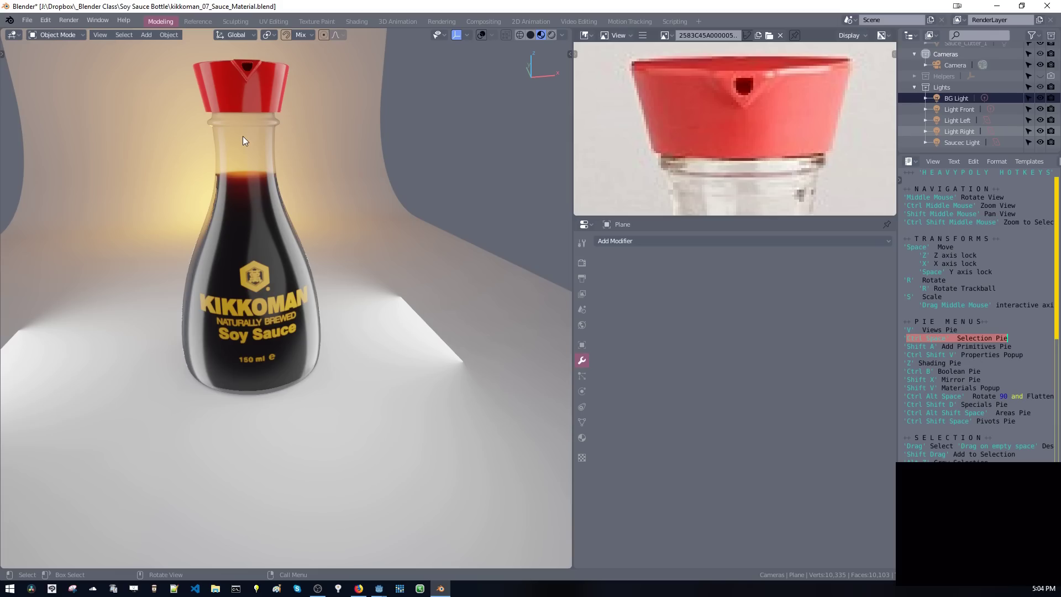
middle_drag(457, 133, 377, 262)
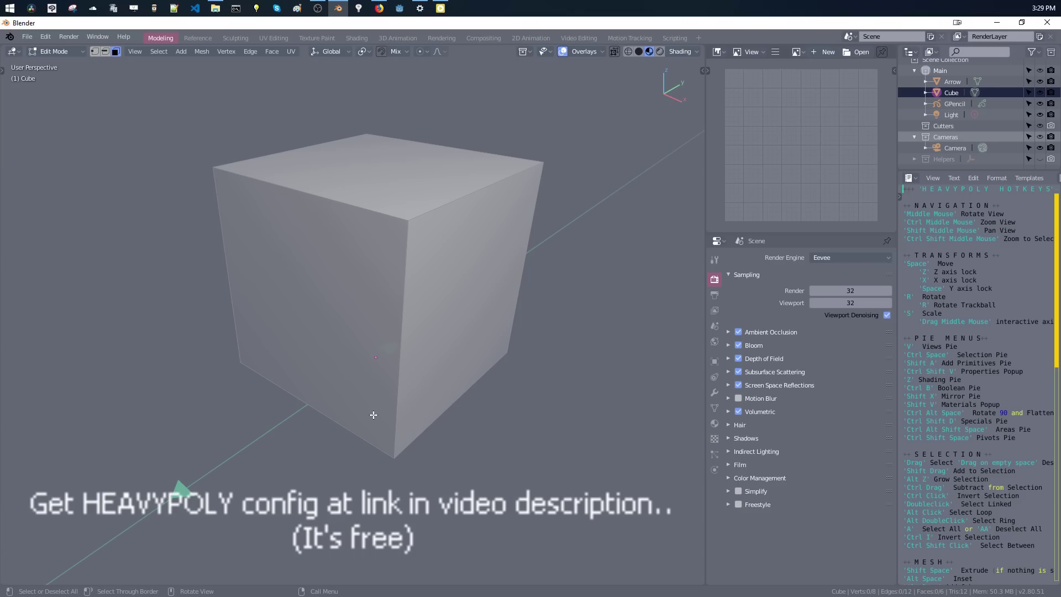
Select all faces of the default cube in Edit Mode and delete them.
drag(164, 114, 512, 301)
middle_drag(512, 301, 448, 260)
drag(193, 97, 525, 303)
middle_drag(415, 279, 424, 300)
drag(192, 108, 577, 465)
drag(167, 93, 343, 227)
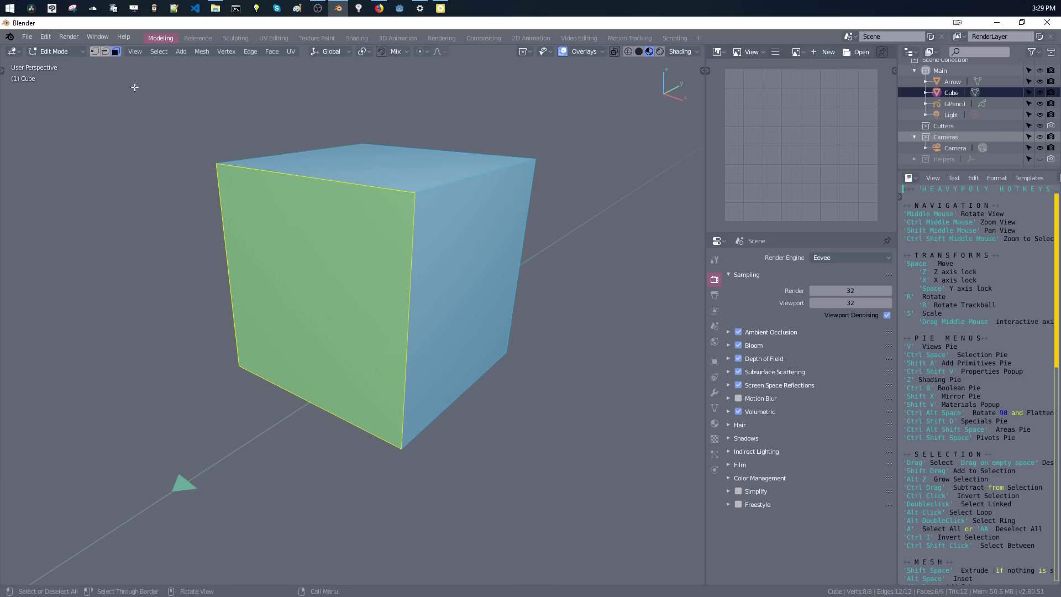
drag(130, 85, 612, 535)
key(Delete)
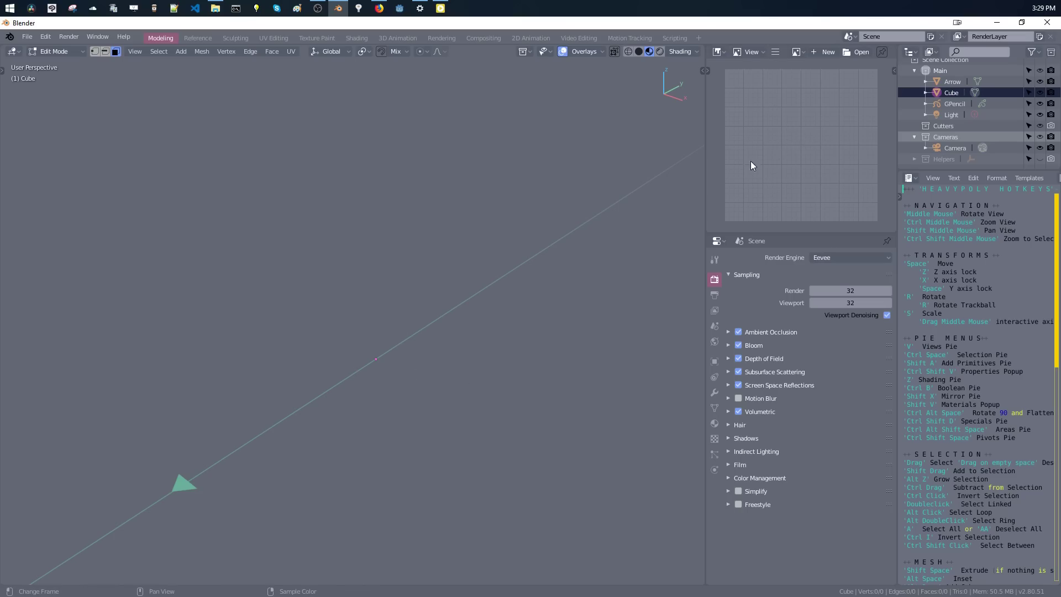
Load kikkoman.jpg from the REF folder in File Explorer into Blender's image editor and frame the whole bottle.
click(216, 9)
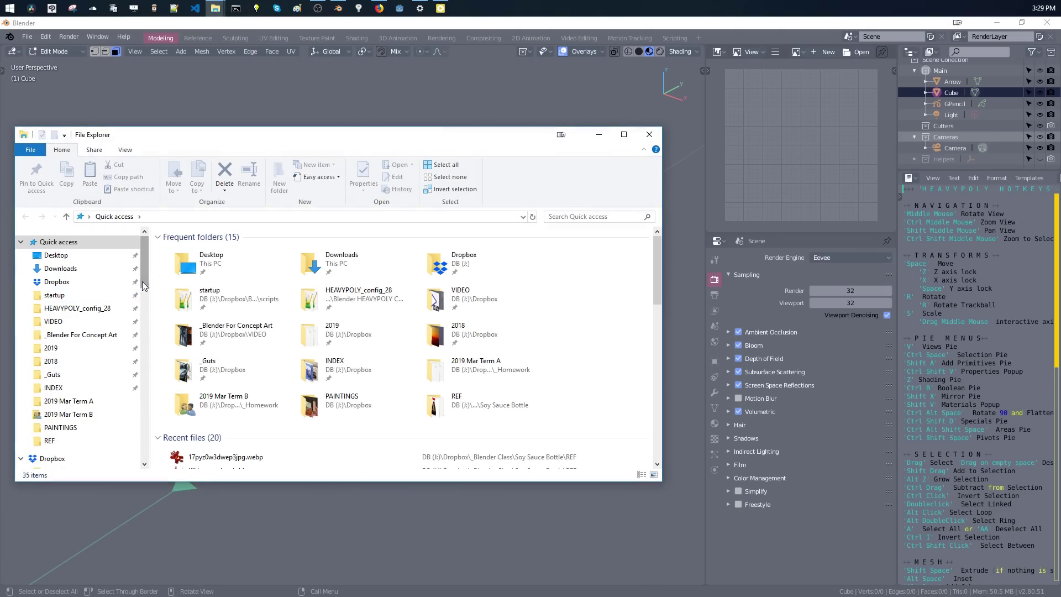
mouse_move(222, 11)
click(199, 75)
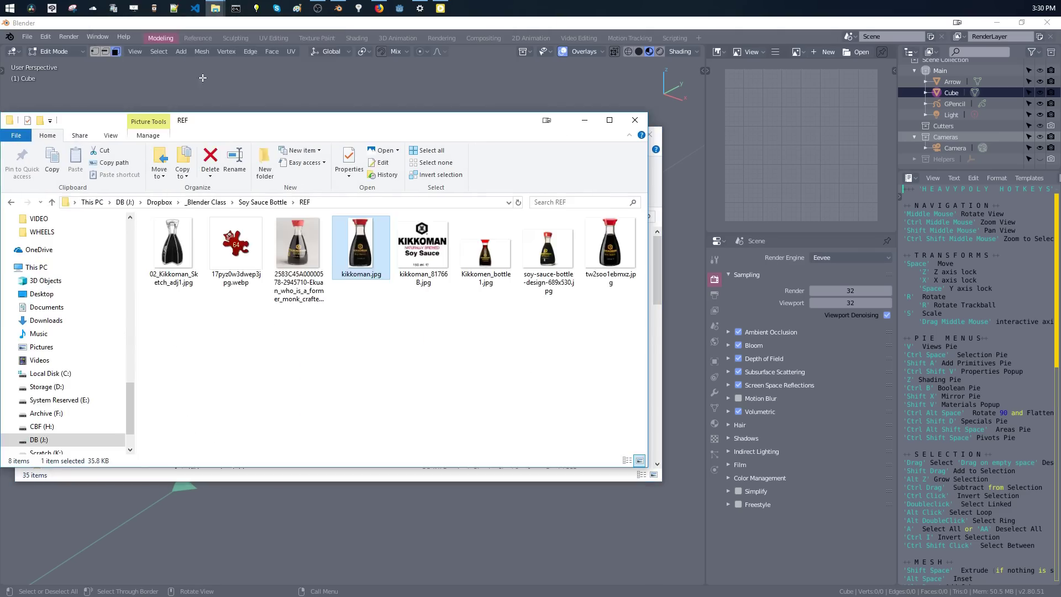
drag(357, 262, 792, 137)
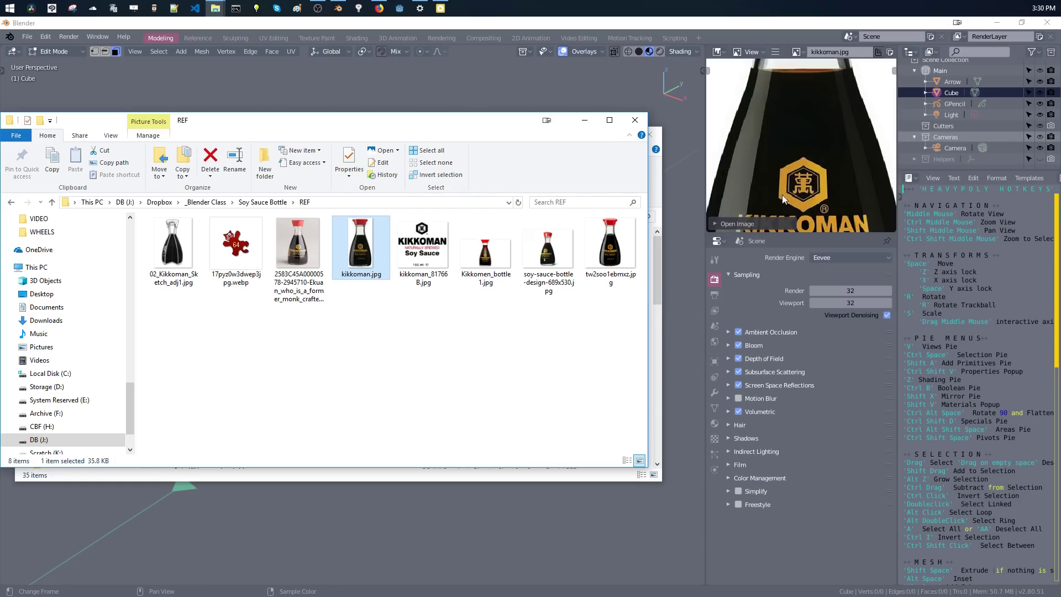
click(782, 148)
middle_drag(782, 147, 781, 134)
drag(906, 239, 1020, 238)
mouse_move(1020, 238)
middle_down()
mouse_move(955, 238)
mouse_move(1039, 238)
middle_up()
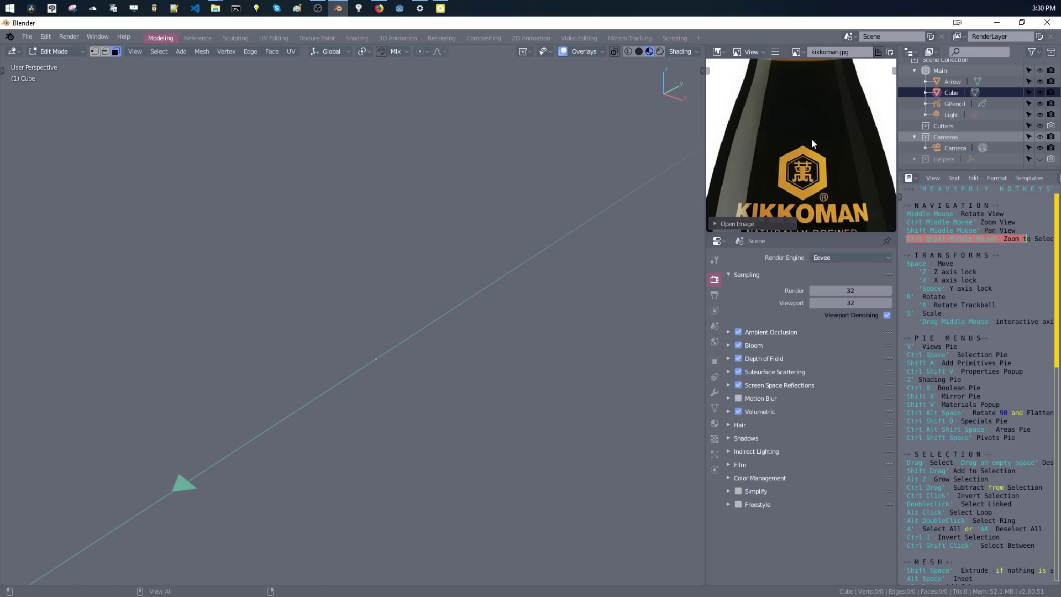
key(Home)
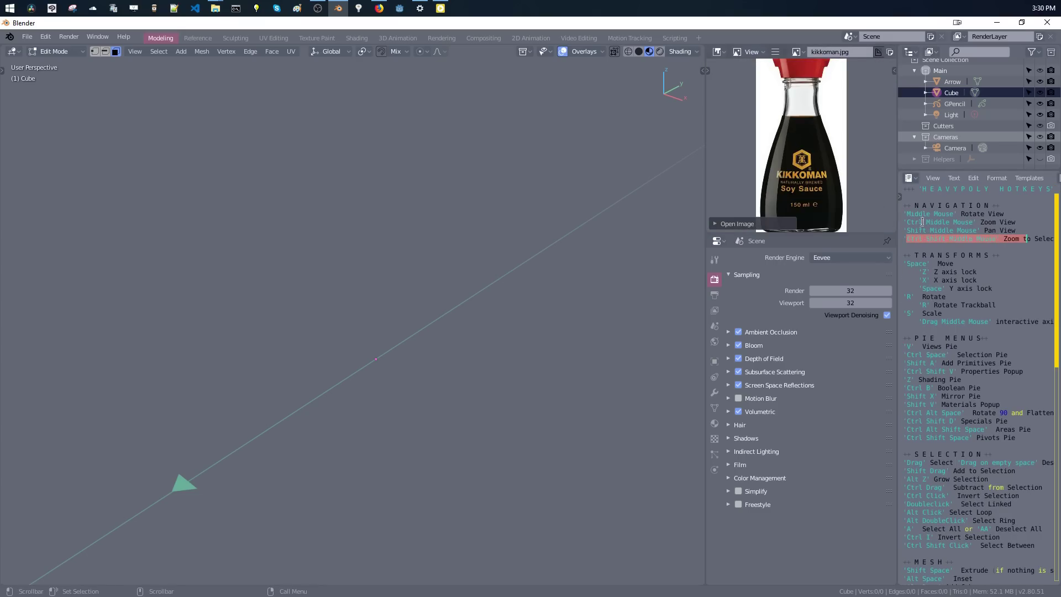
mouse_move(834, 165)
ctrl+middle_down()
mouse_move(827, 178)
mouse_move(841, 180)
mouse_move(807, 175)
mouse_move(838, 174)
ctrl+middle_up()
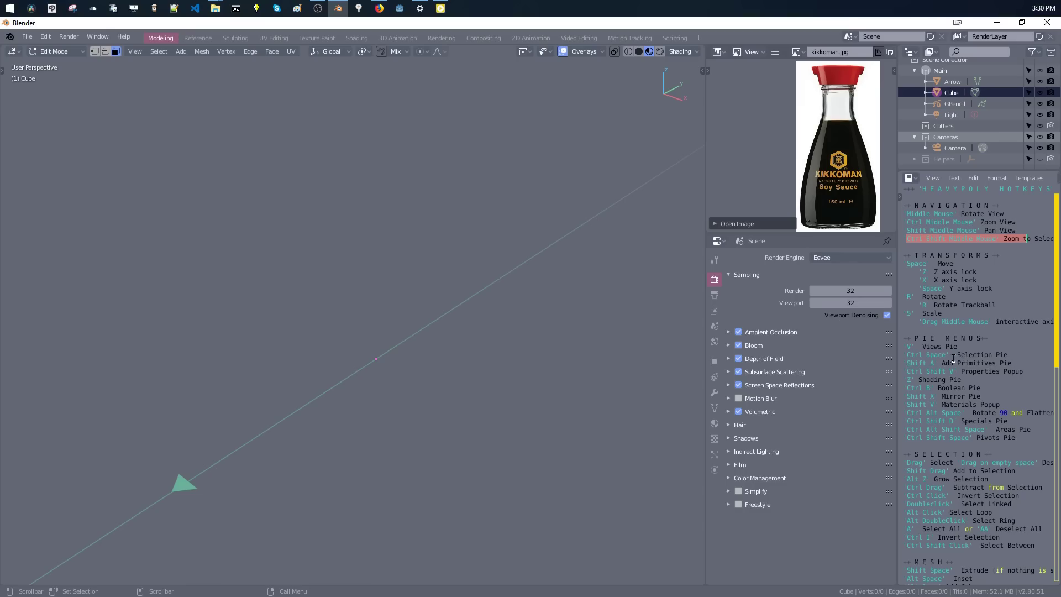
Add an 8-sided circle at the origin of the emptied mesh.
middle_drag(496, 358, 373, 367)
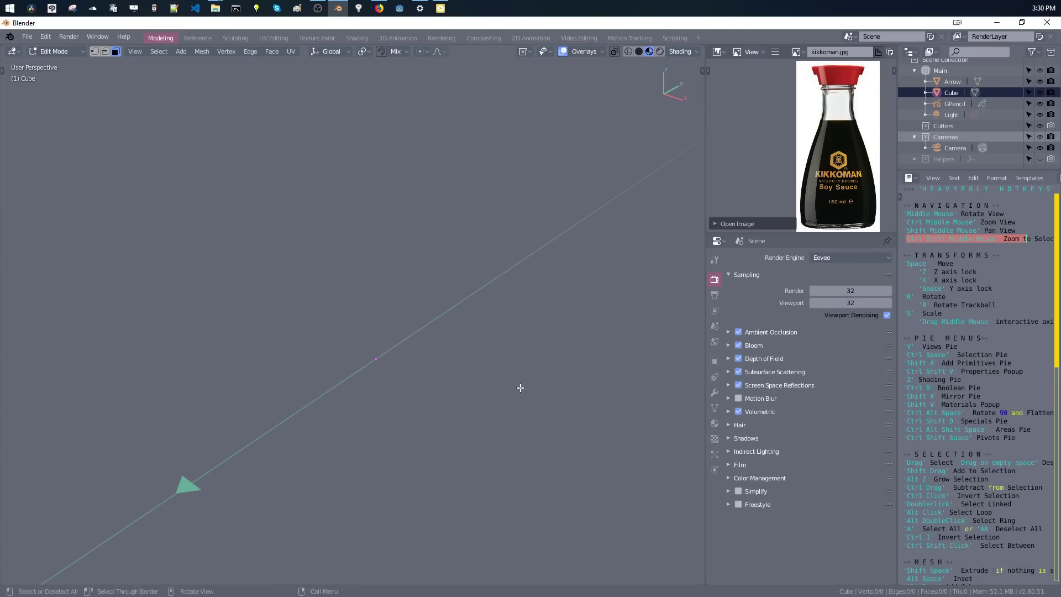
key(shift+a)
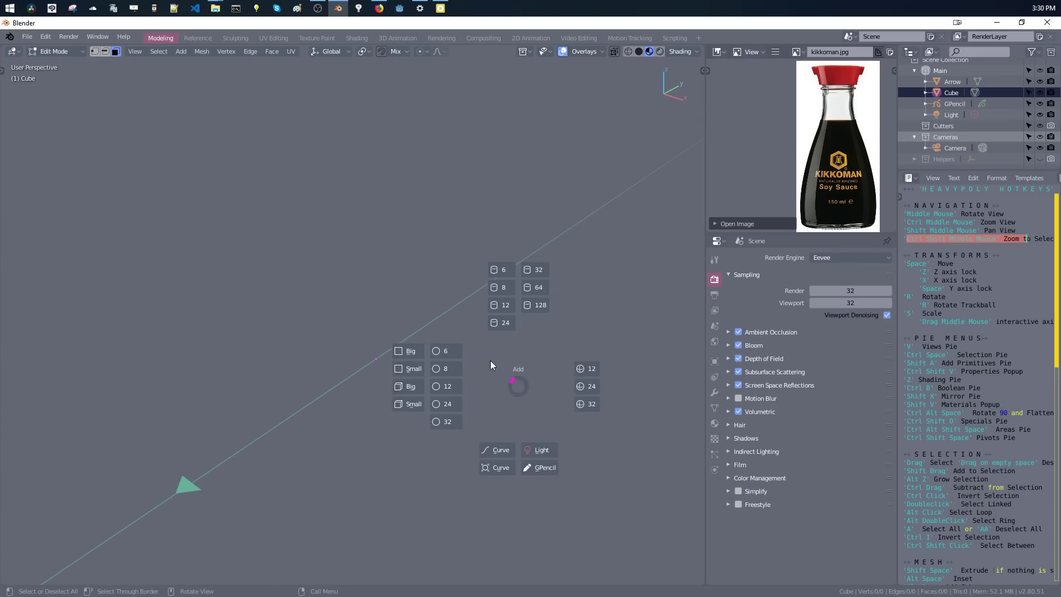
click(436, 373)
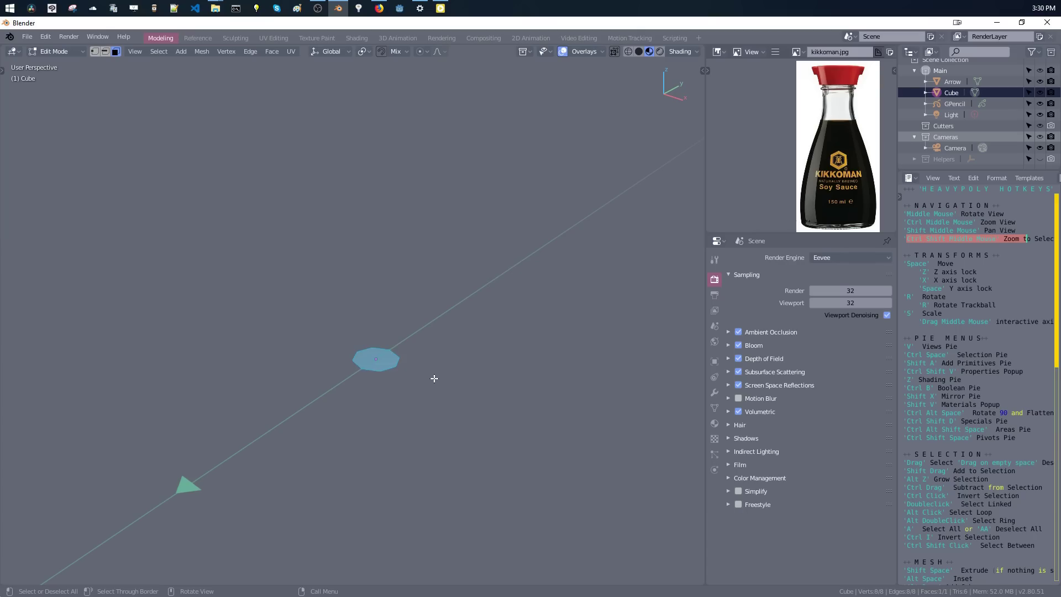
key(shift+a)
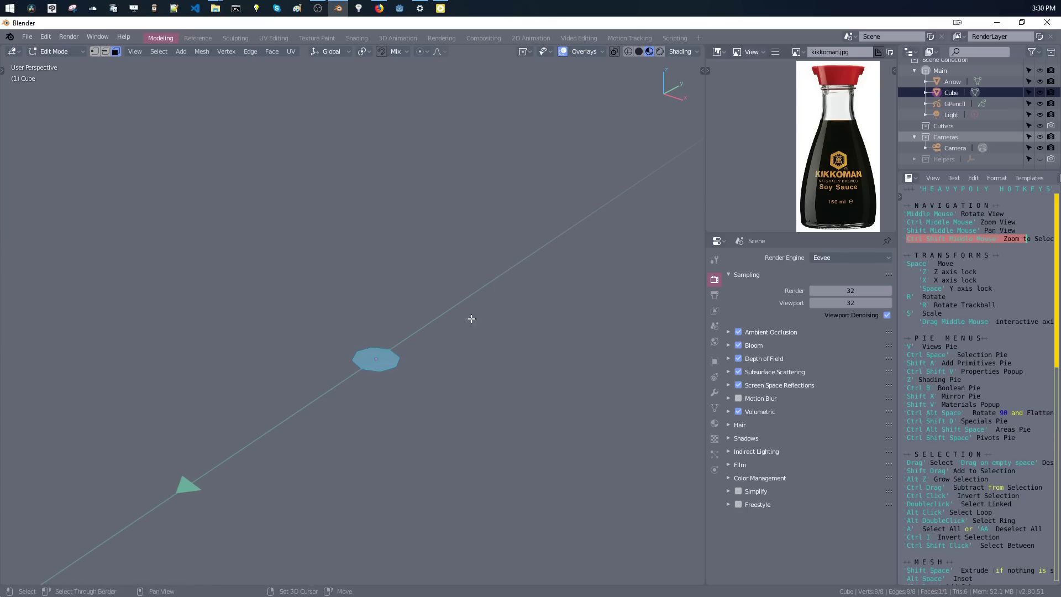
key(shift+a)
key(Escape)
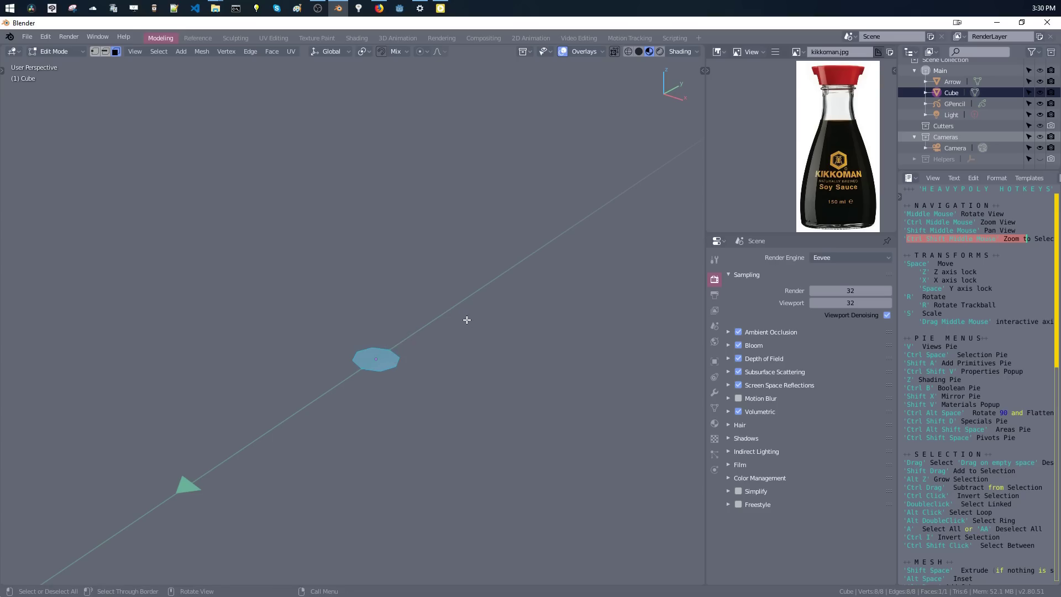
Scale the octagonal face up uniformly to form the wide base of the bottle.
middle_drag(394, 381, 404, 374)
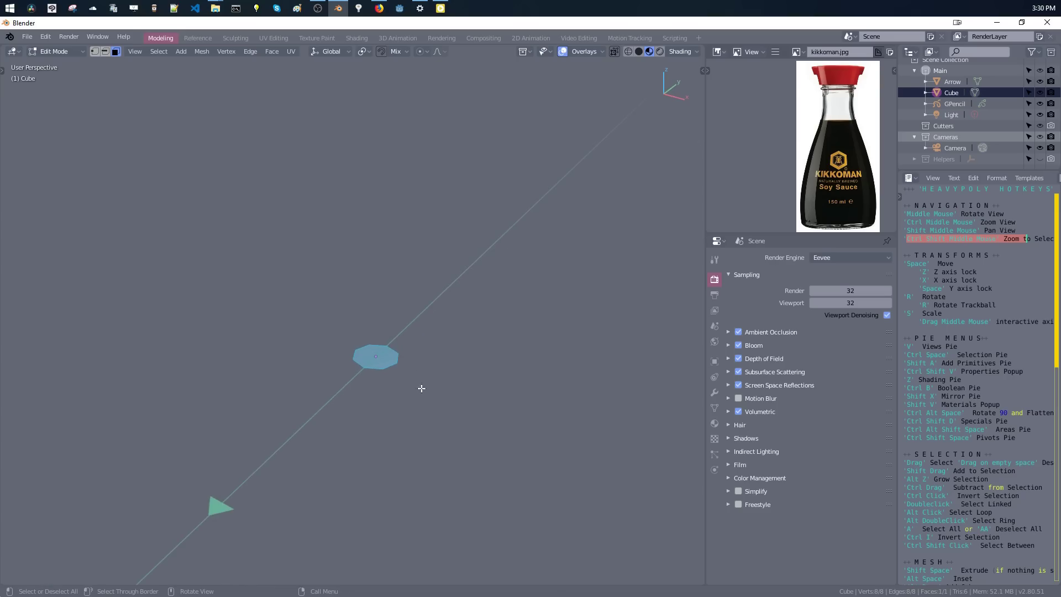
key(s)
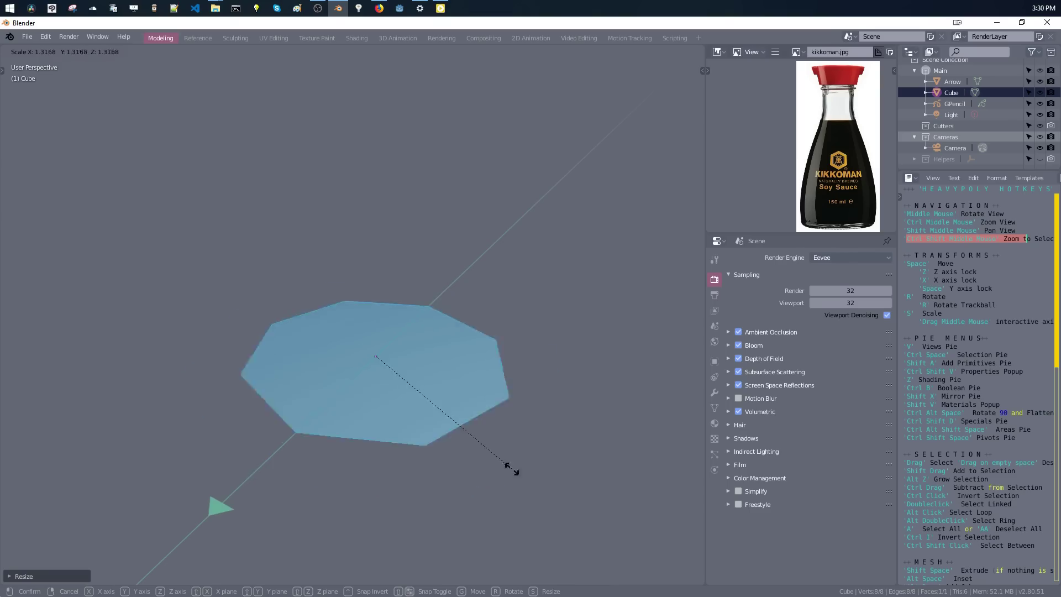
click(490, 461)
key(s)
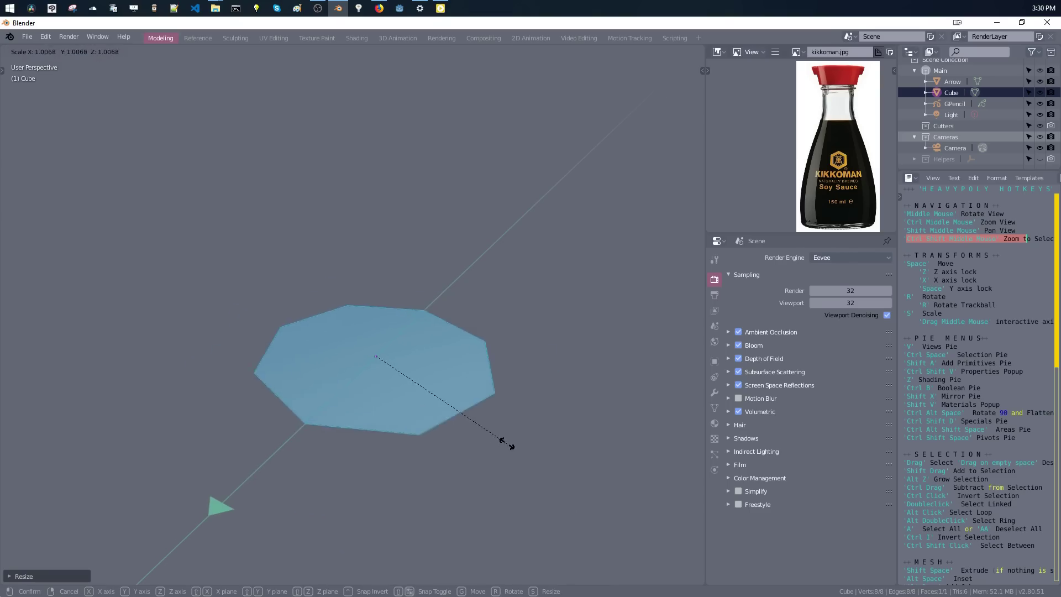
click(503, 452)
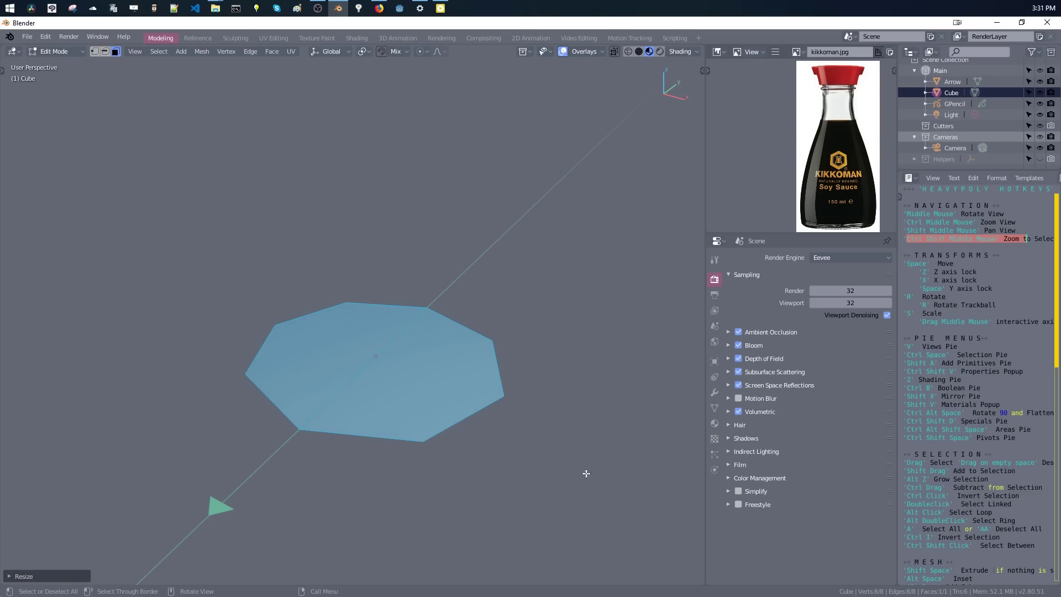
key(s)
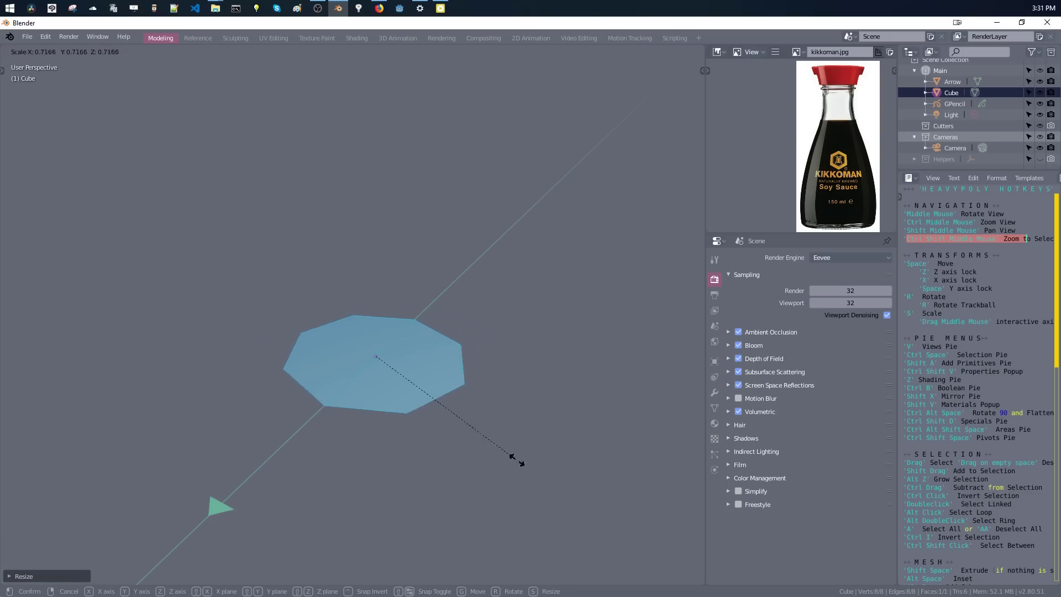
click(603, 529)
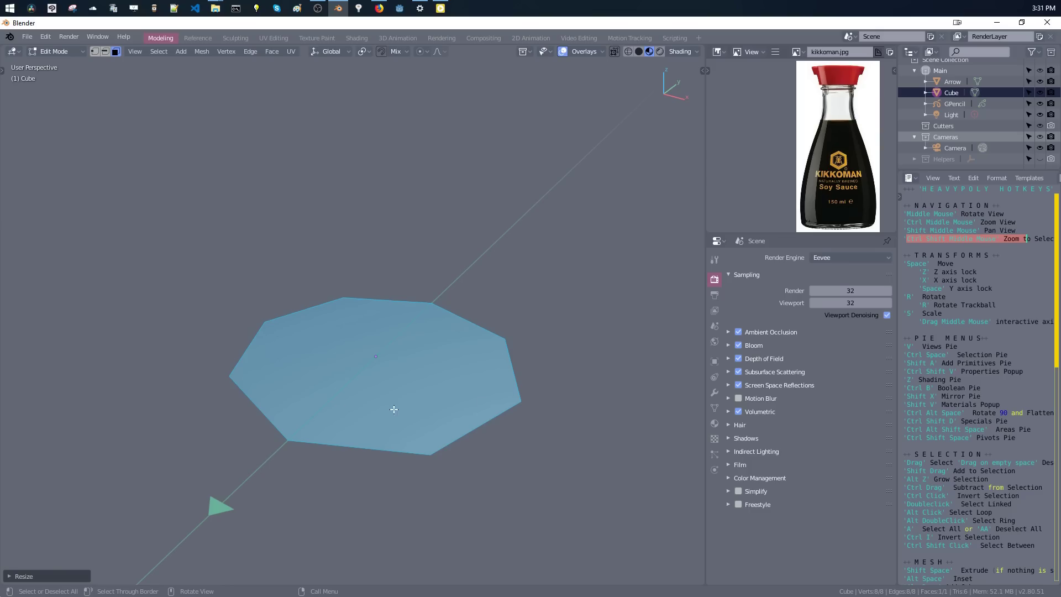
Look up the Extrude entry in the Mesh section of the hotkey notes, keeping the octagonal face selected.
middle_drag(396, 380, 357, 385)
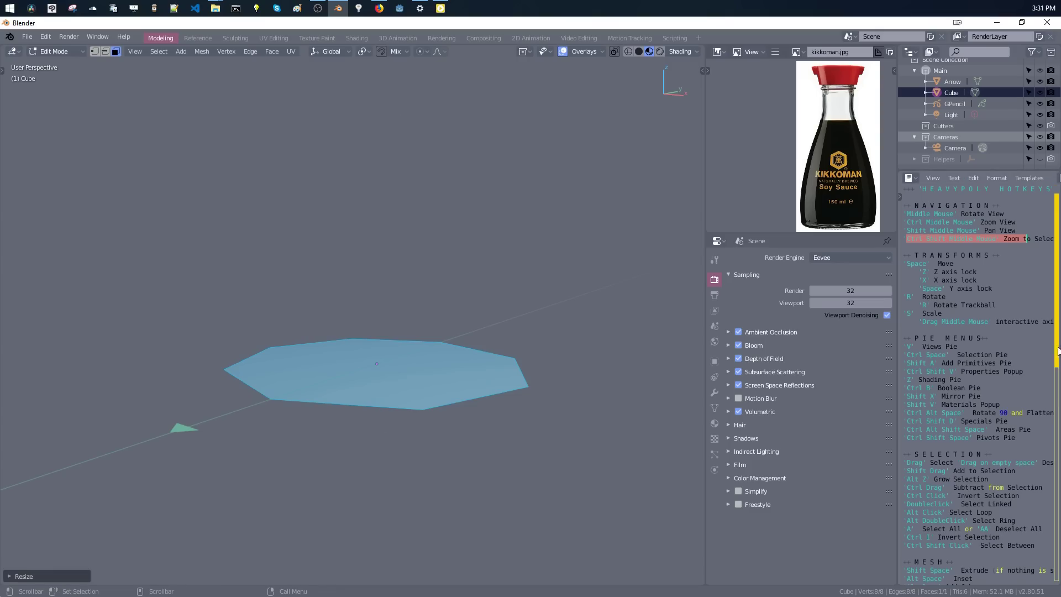
drag(1058, 347, 1057, 432)
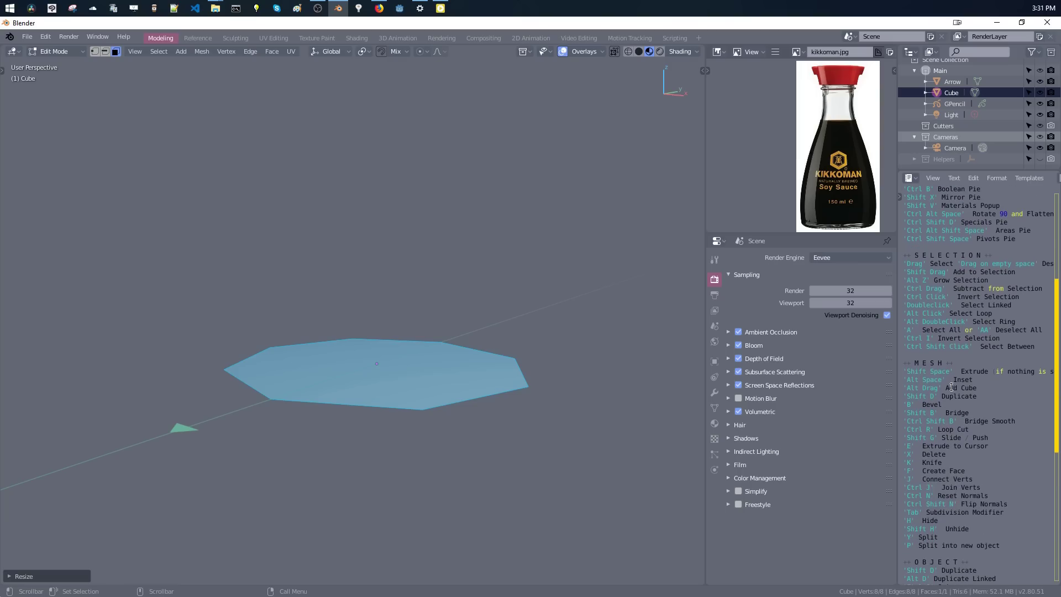
double_click(906, 371)
drag(993, 374, 908, 368)
middle_drag(474, 376, 475, 380)
drag(230, 269, 524, 454)
middle_drag(489, 405, 475, 394)
middle_drag(475, 350, 497, 368)
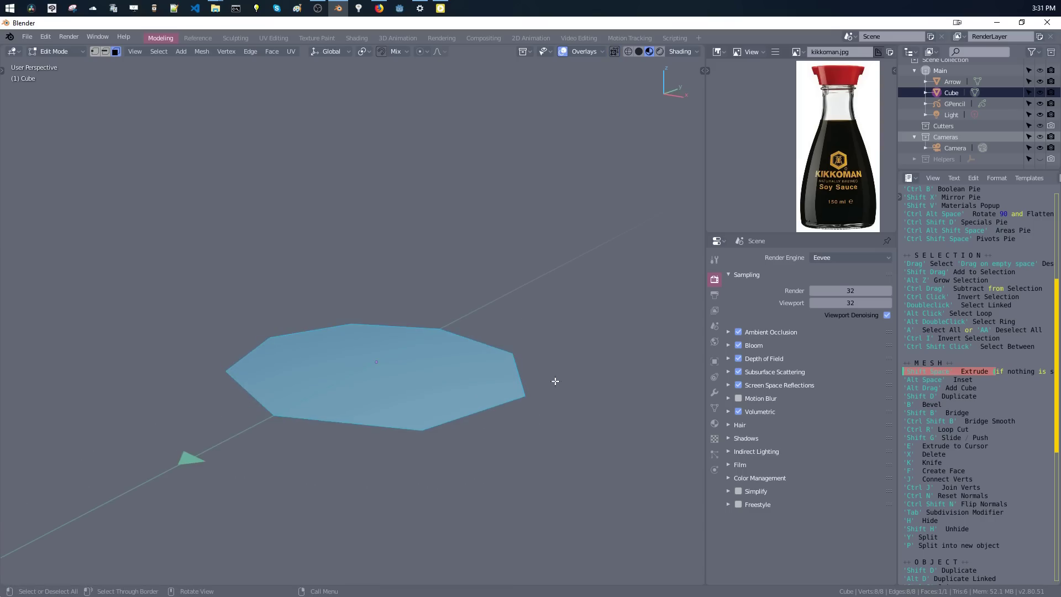
Extrude the octagonal face upward into a short base section and scale its top face by about 1.03.
key(shift+space)
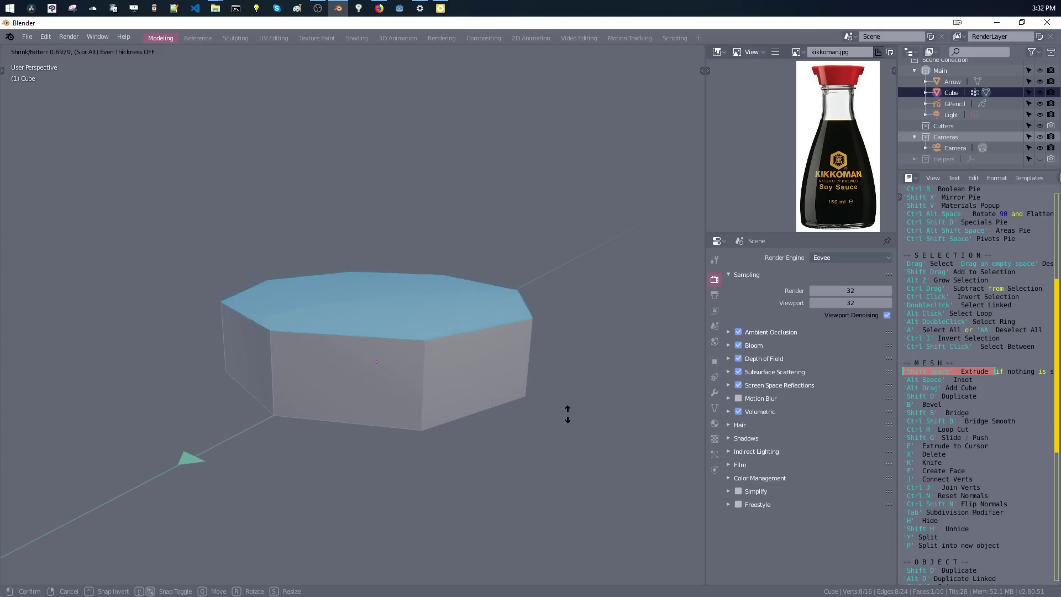
click(564, 409)
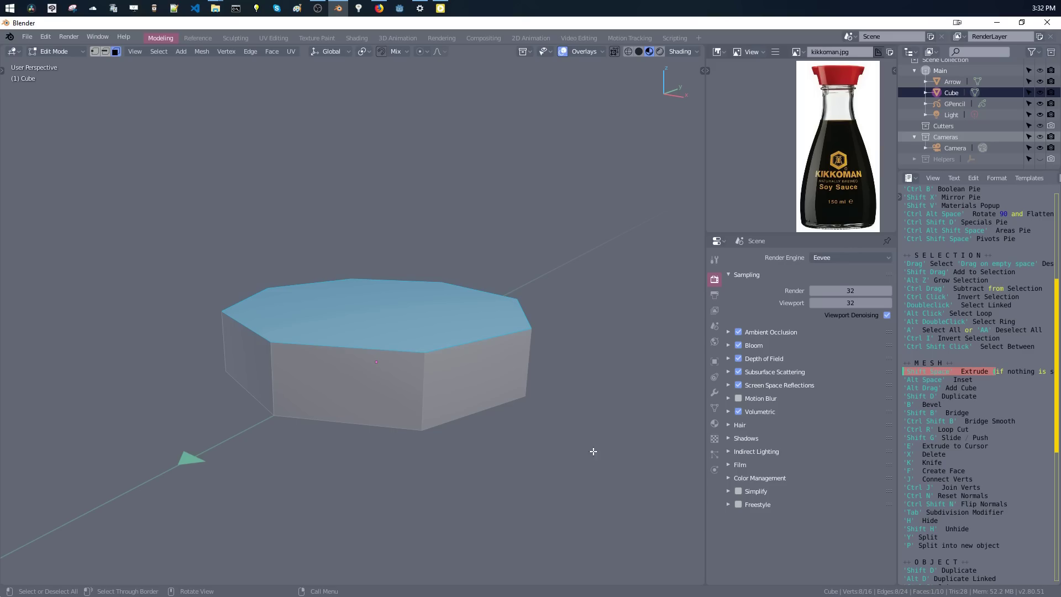
key(s)
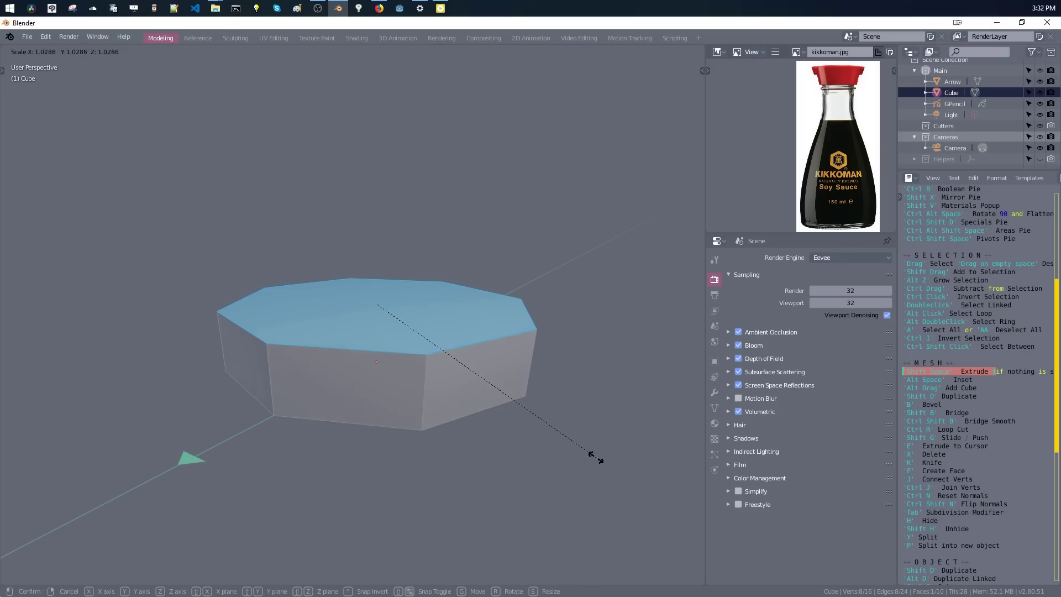
click(595, 457)
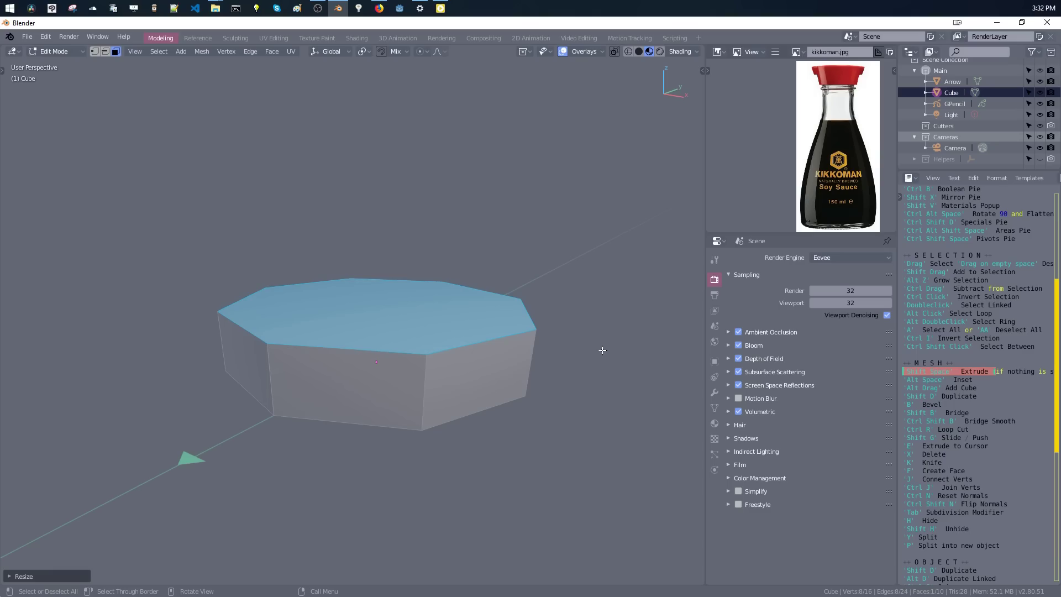
Extrude the top face upward into the tall bottle body and scale the new top to about 0.4 so it tapers.
key(shift+space)
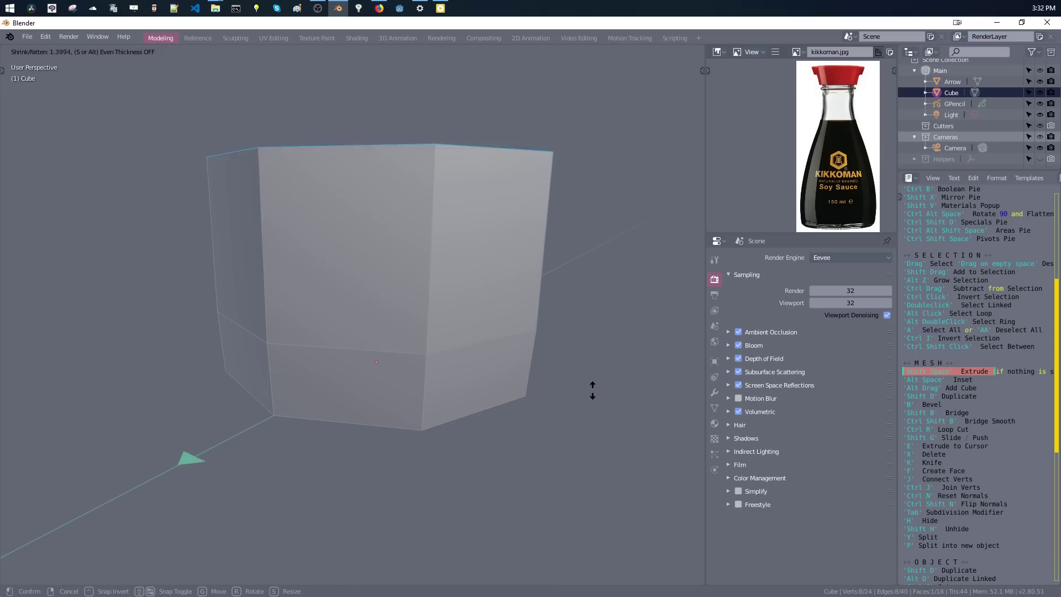
click(598, 434)
key(s)
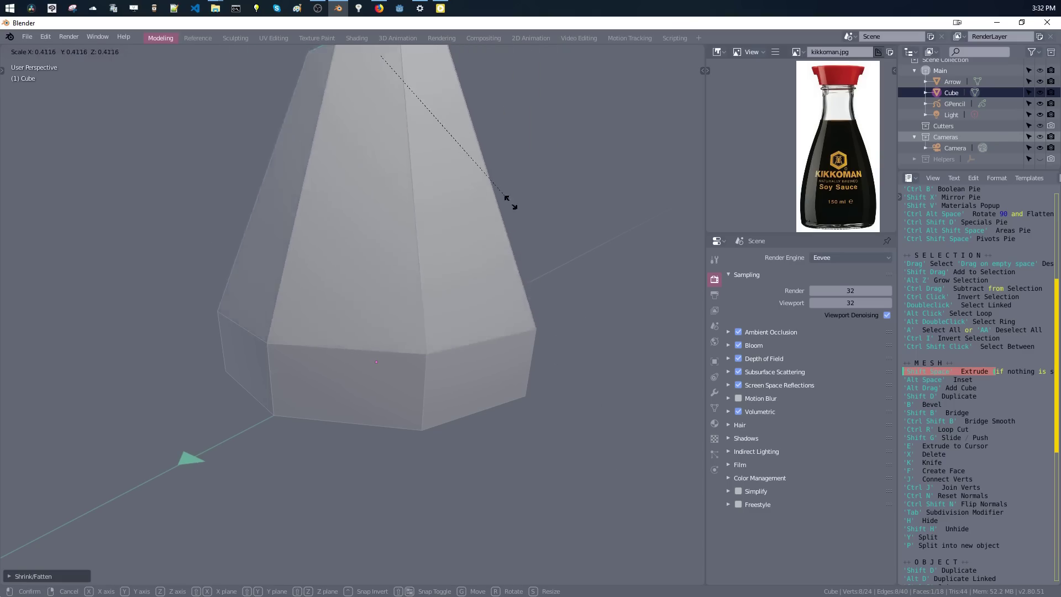
click(460, 177)
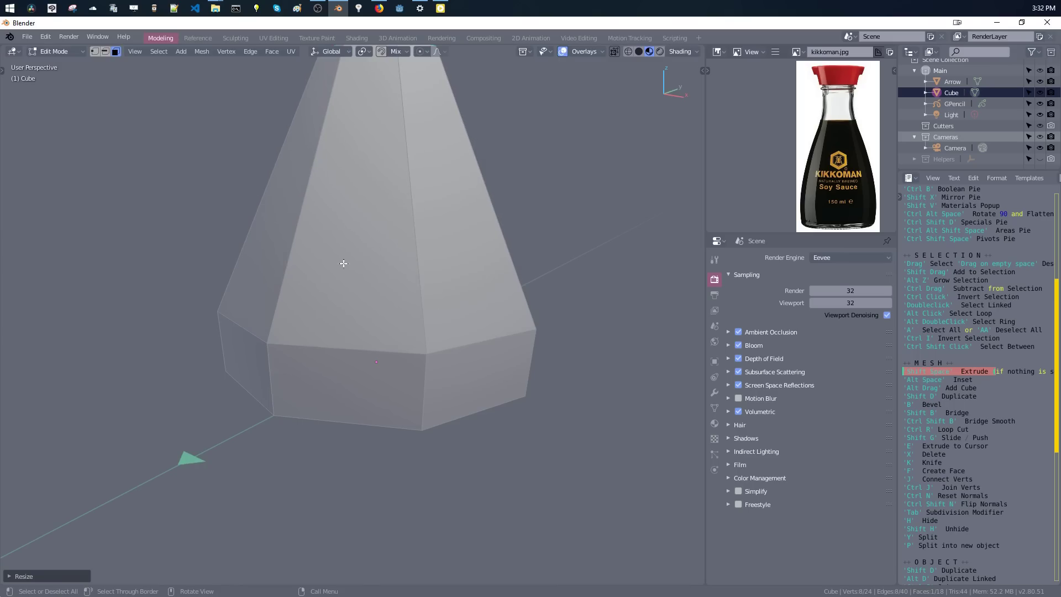
Look up the view controls in the Navigation section of the hotkey notes and try them on the bottle.
middle_drag(343, 264, 355, 289)
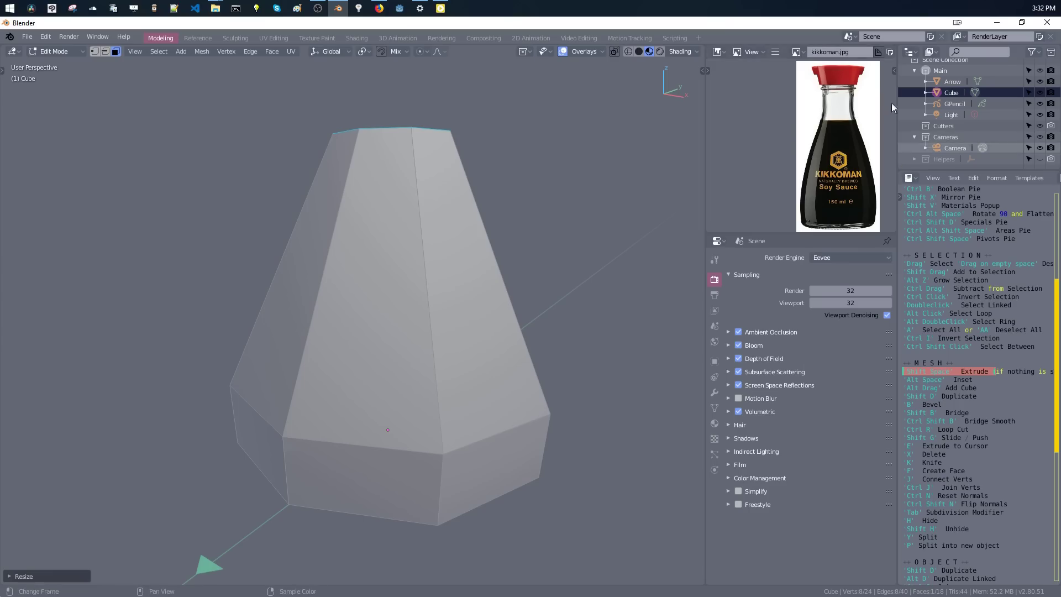
shift+middle_drag(401, 365, 407, 316)
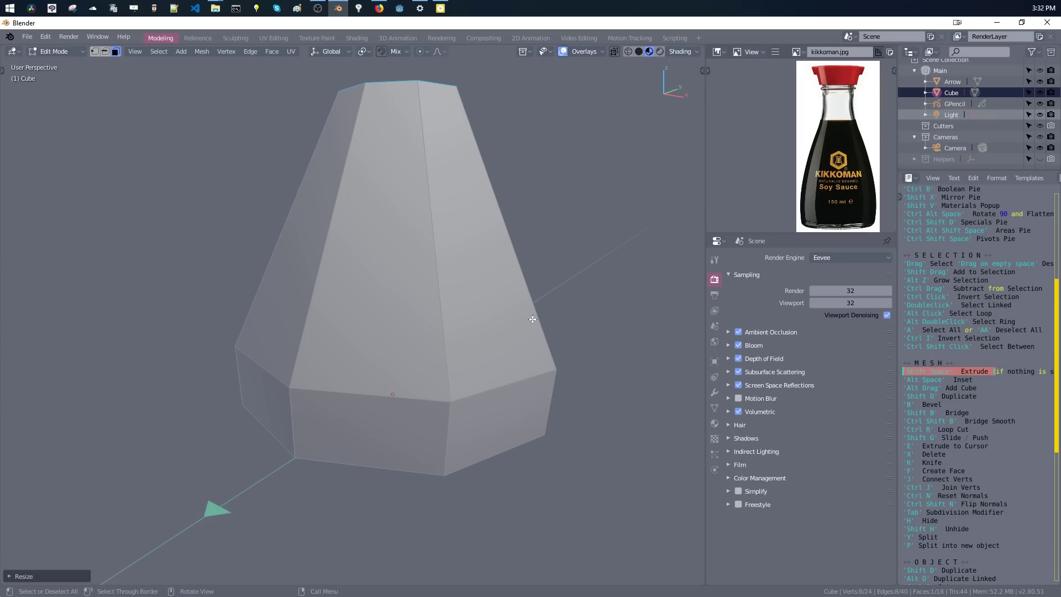
drag(1057, 298, 1056, 205)
drag(904, 213, 1048, 241)
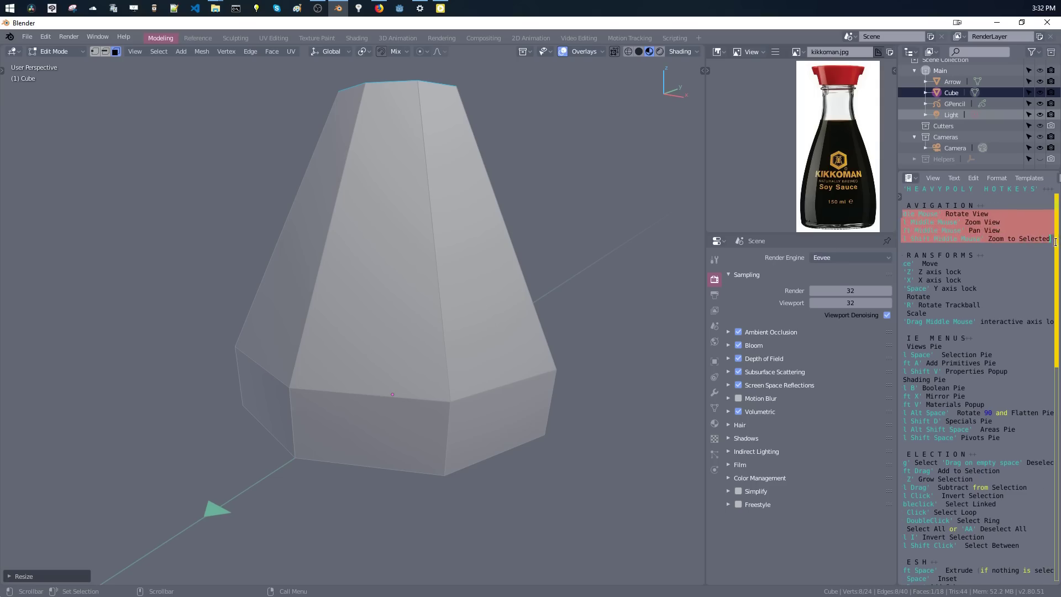
click(903, 214)
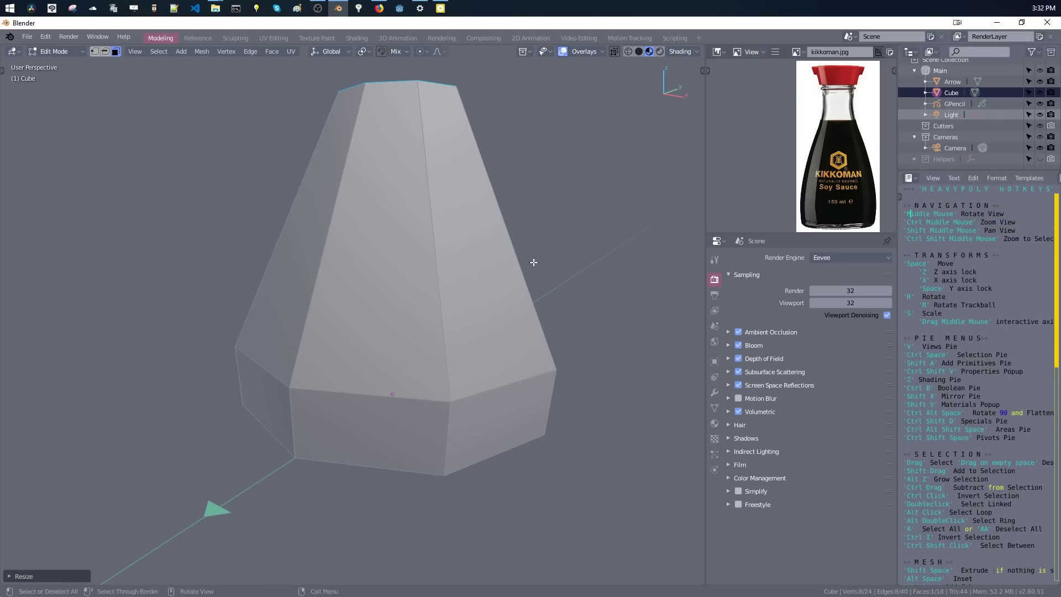
middle_drag(533, 260, 416, 280)
scroll(420, 274, down, 3)
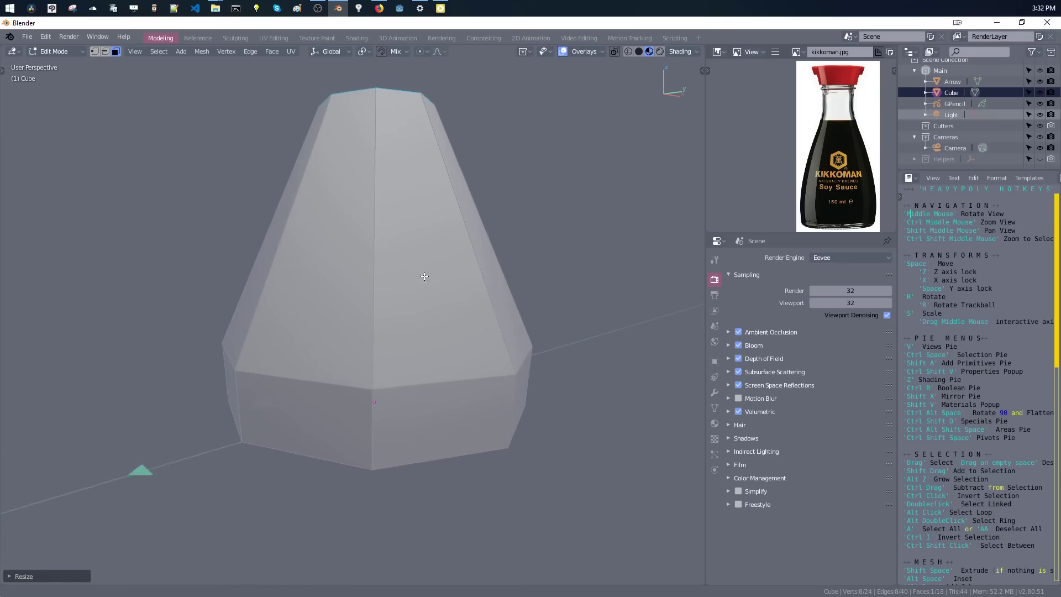
Adjust the width of the body's top face by scaling it uniformly in two passes.
key(s)
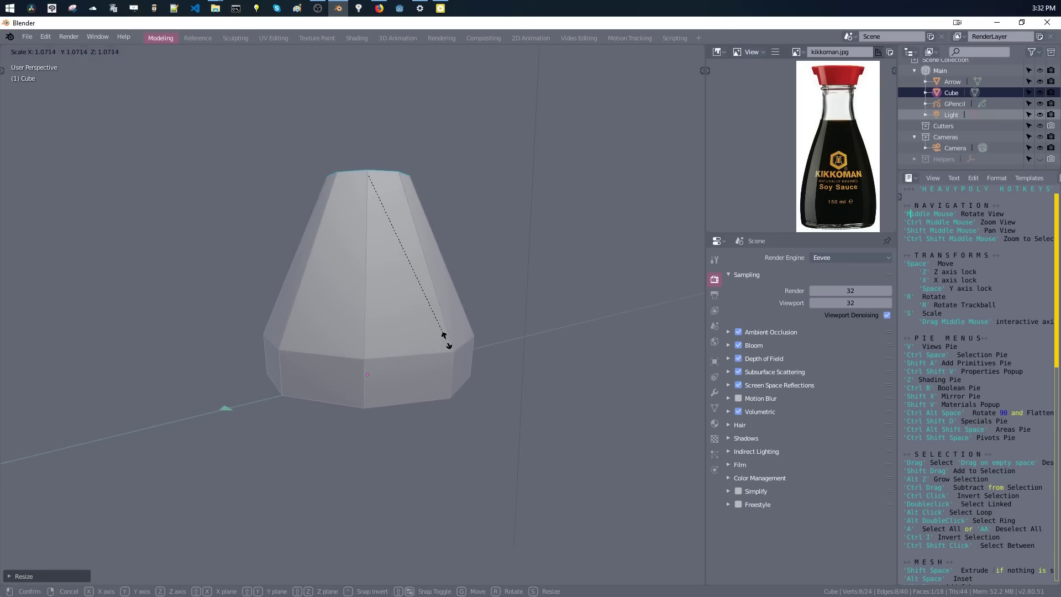
click(453, 351)
key(s)
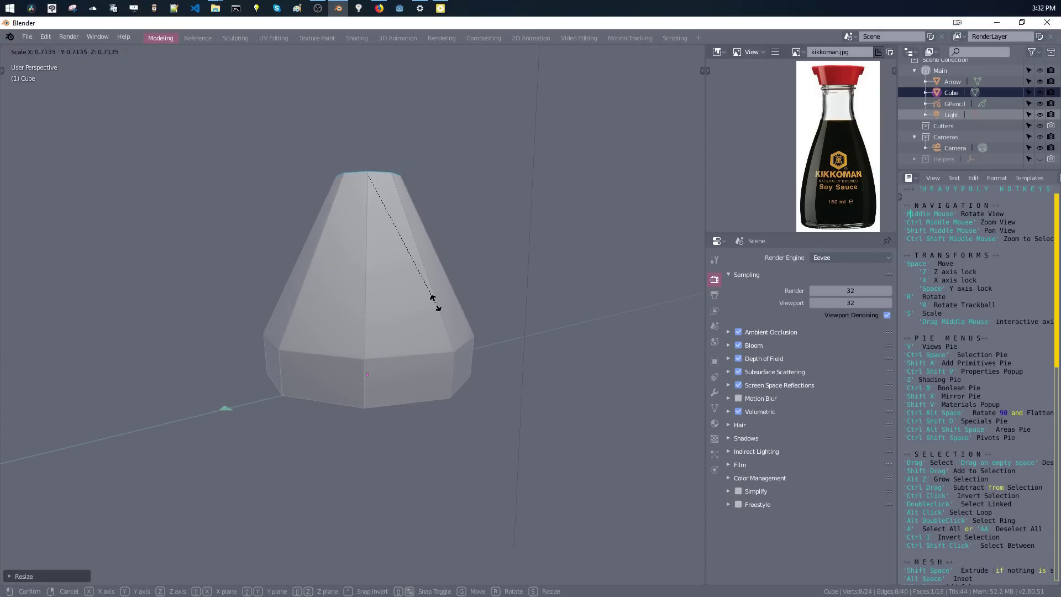
click(439, 315)
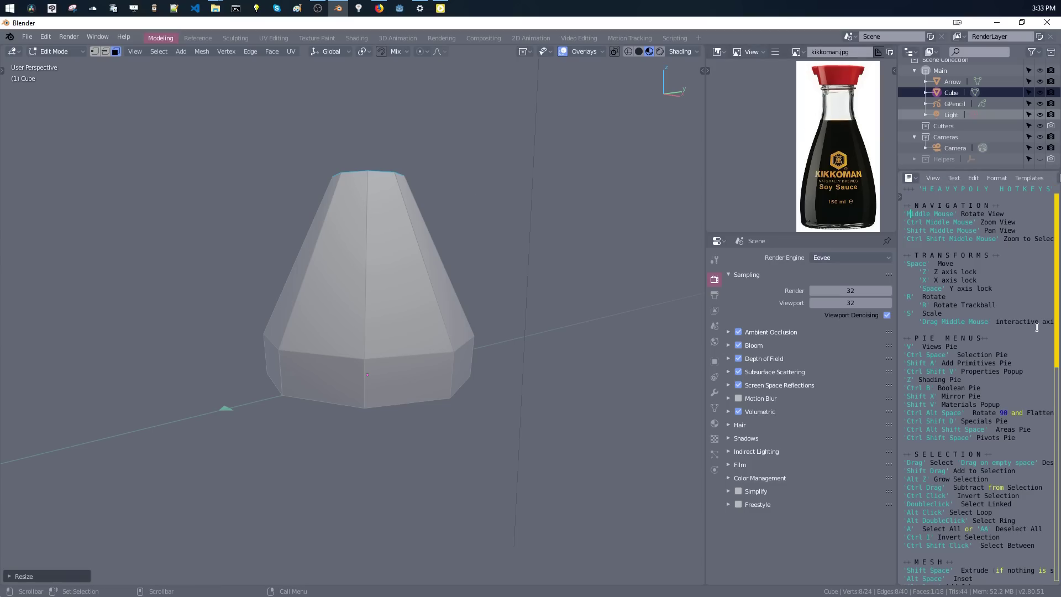
Look up the Move entry in the Transforms notes and move the body's top face upward along the global Z axis.
mouse_move(1057, 332)
mouse_down()
mouse_move(1058, 409)
mouse_move(1057, 325)
mouse_up()
drag(907, 263, 936, 263)
click(944, 264)
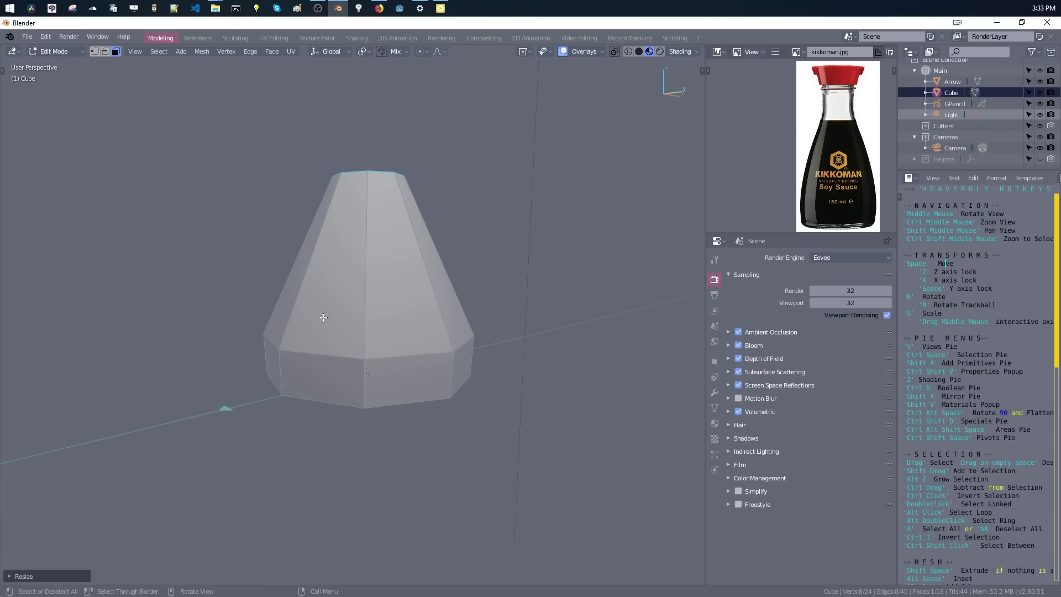
key(space)
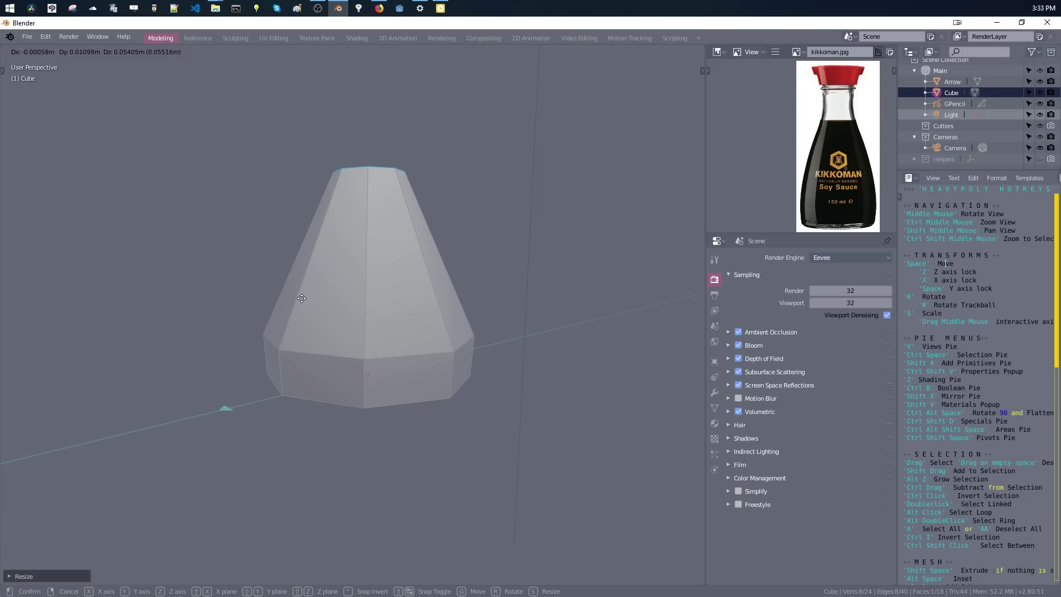
key(z)
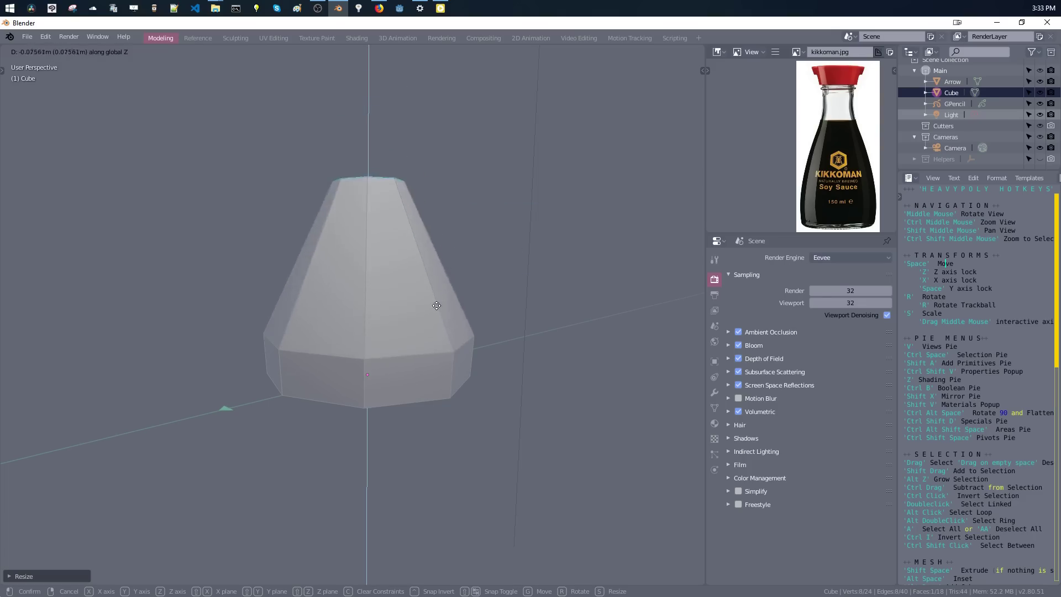
click(430, 282)
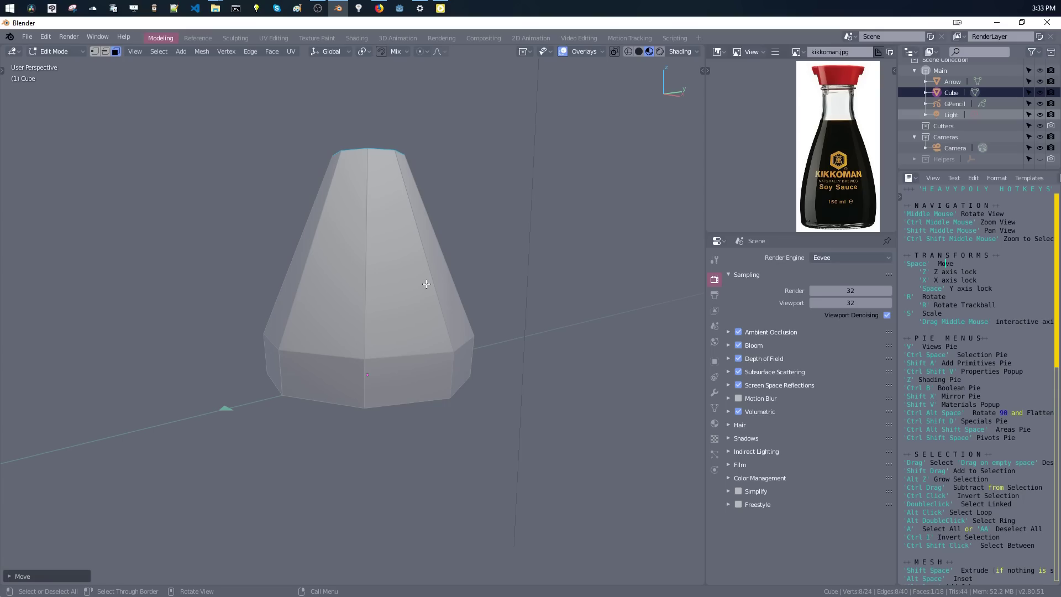
Try moving the top face along its local Y axis, and lower it slightly along global Z instead.
key(g)
key(y)
key(y)
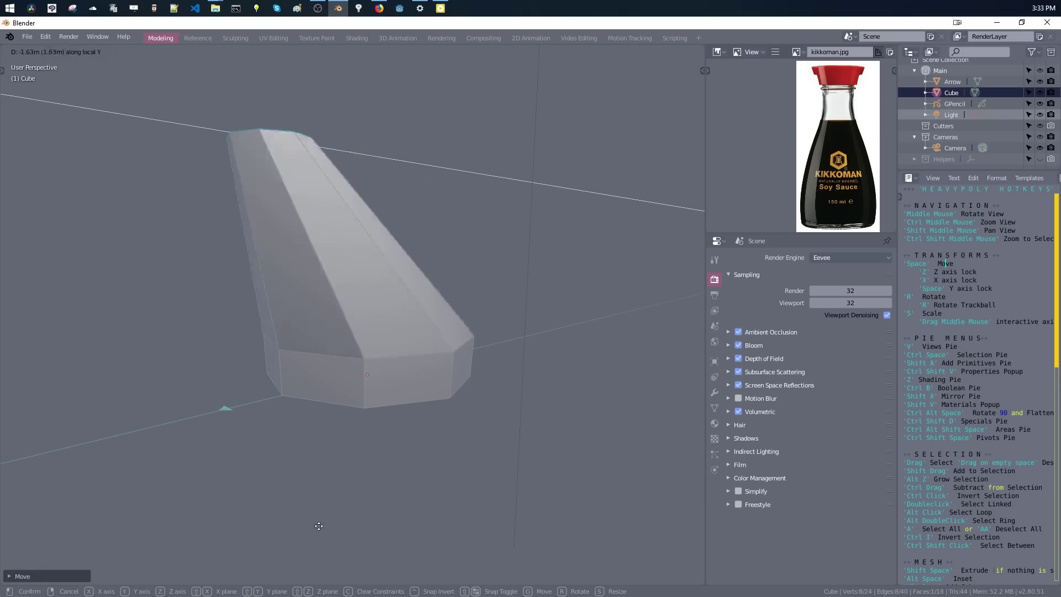
key(y)
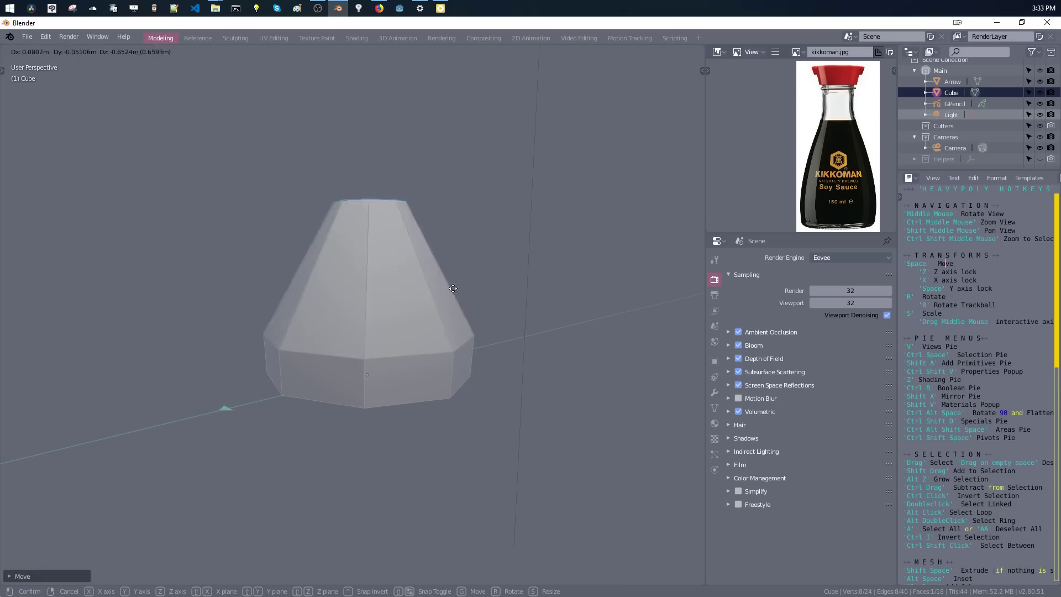
key(z)
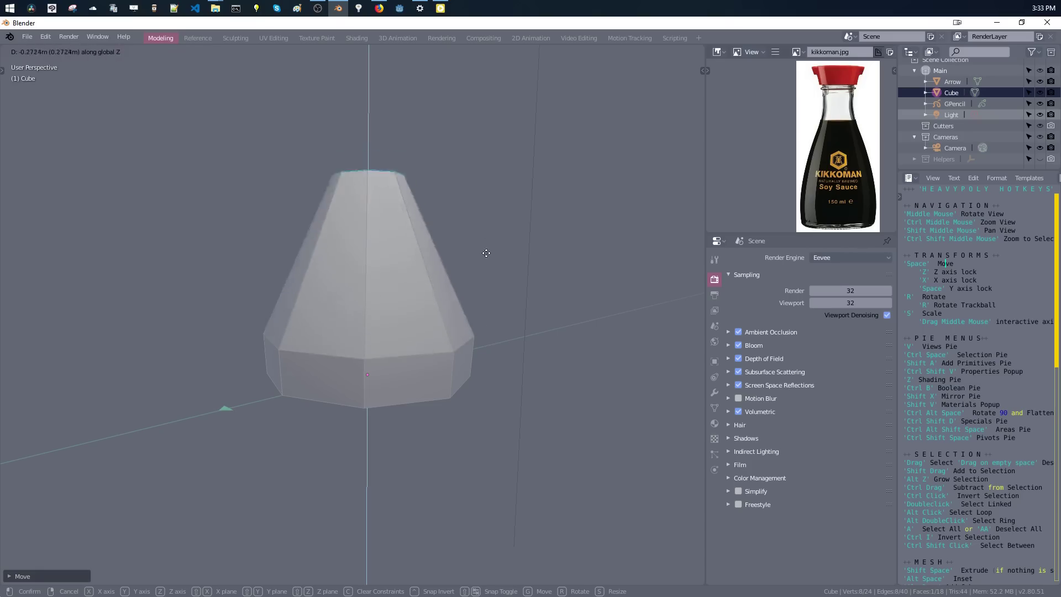
click(487, 250)
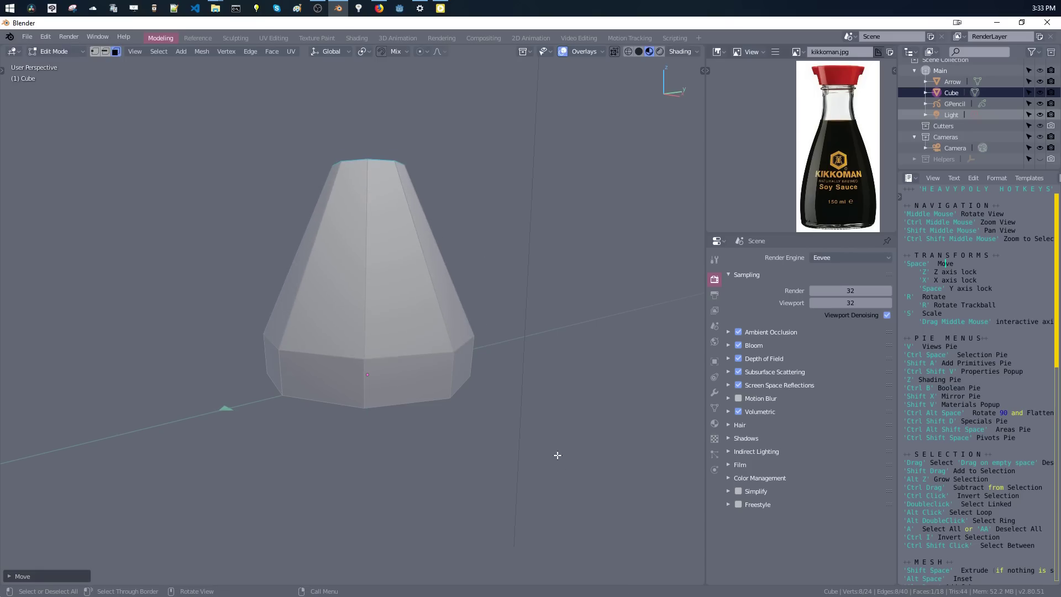
Raise the top face along the global Z axis in two moves to make the tapered body taller.
key(space)
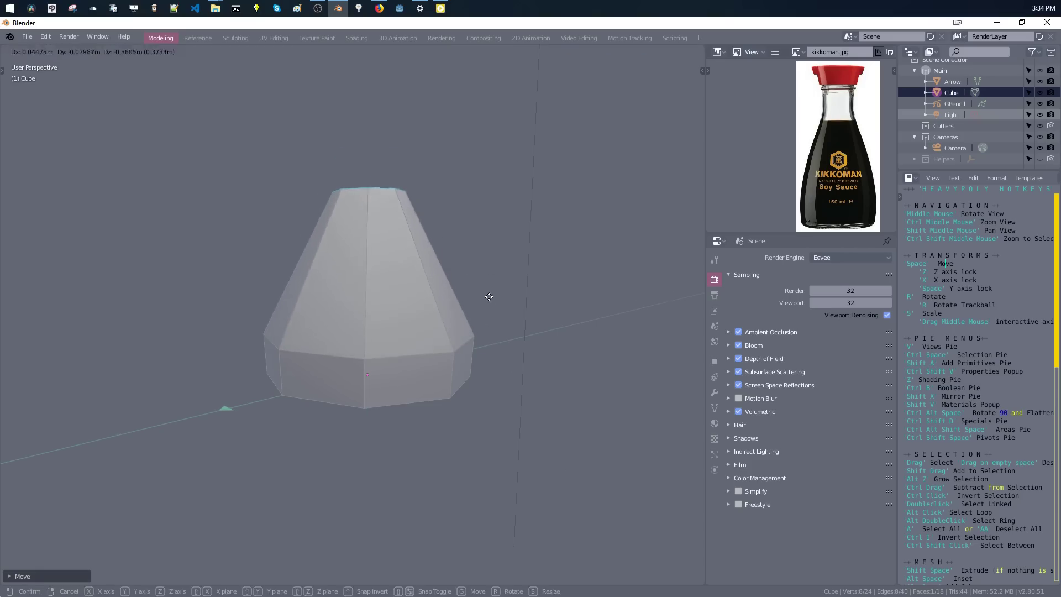
key(z)
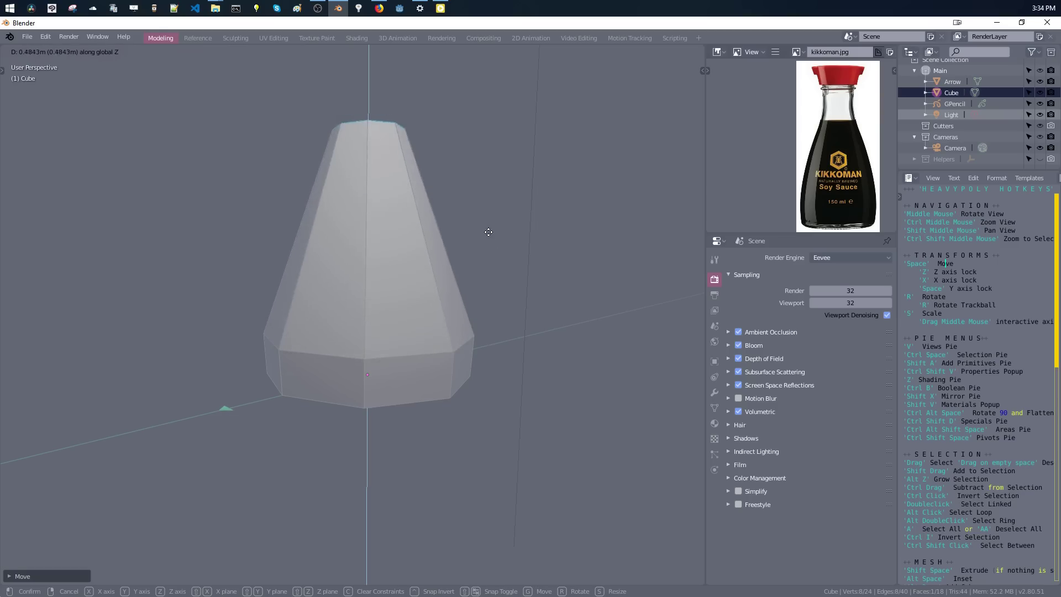
click(492, 256)
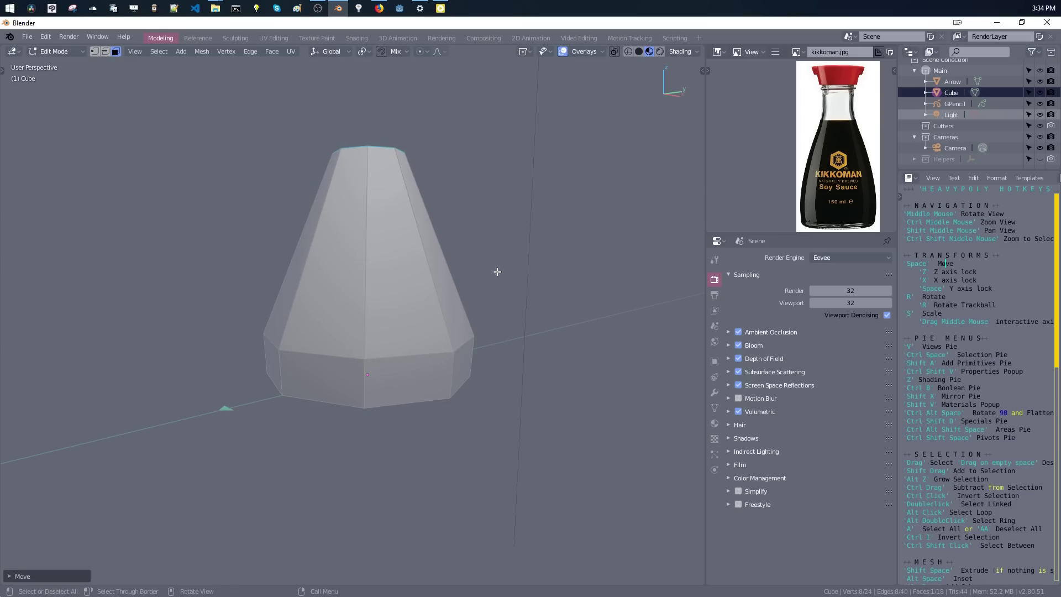
key(space)
key(z)
click(479, 284)
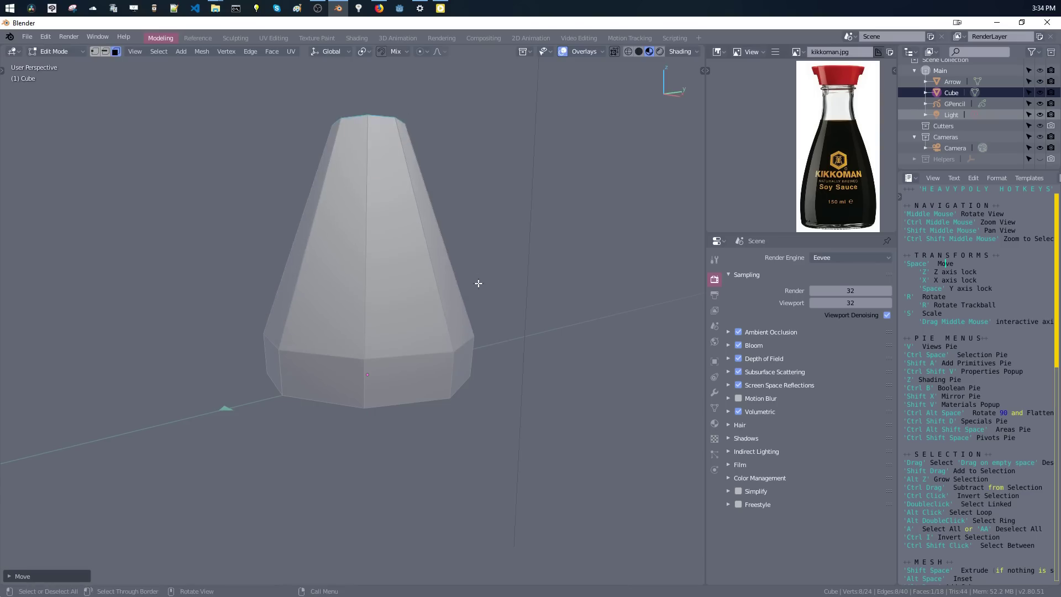
Extrude the body's top face upward into a straight bottle neck.
shift+middle_drag(479, 246, 414, 292)
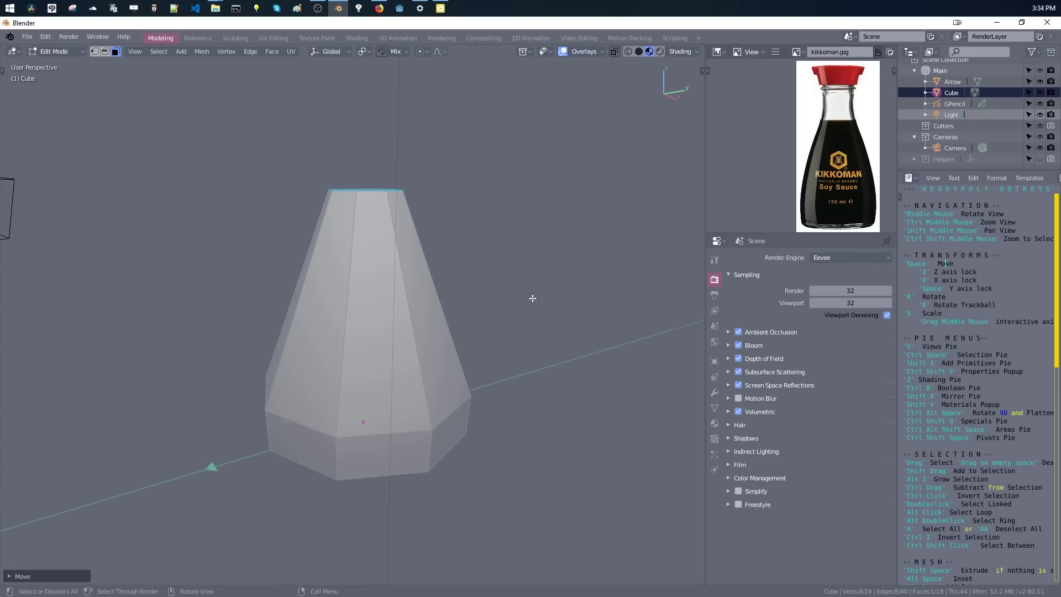
key(shift+space)
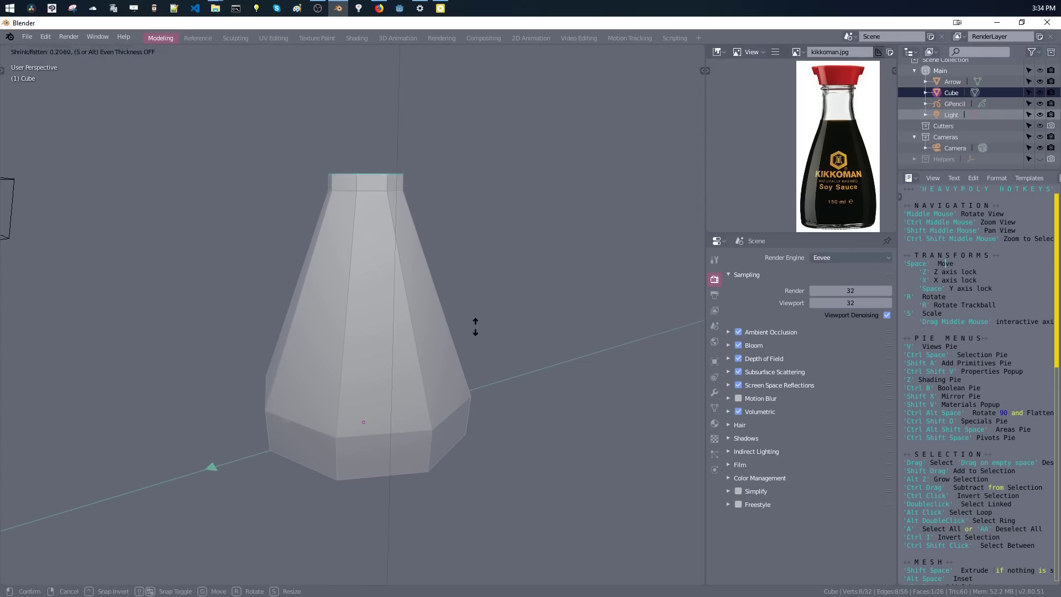
click(482, 391)
Extrude the neck's top face upward twice into two thin bands, following the glass rim under the red cap in the reference image.
scroll(847, 111, up, 6)
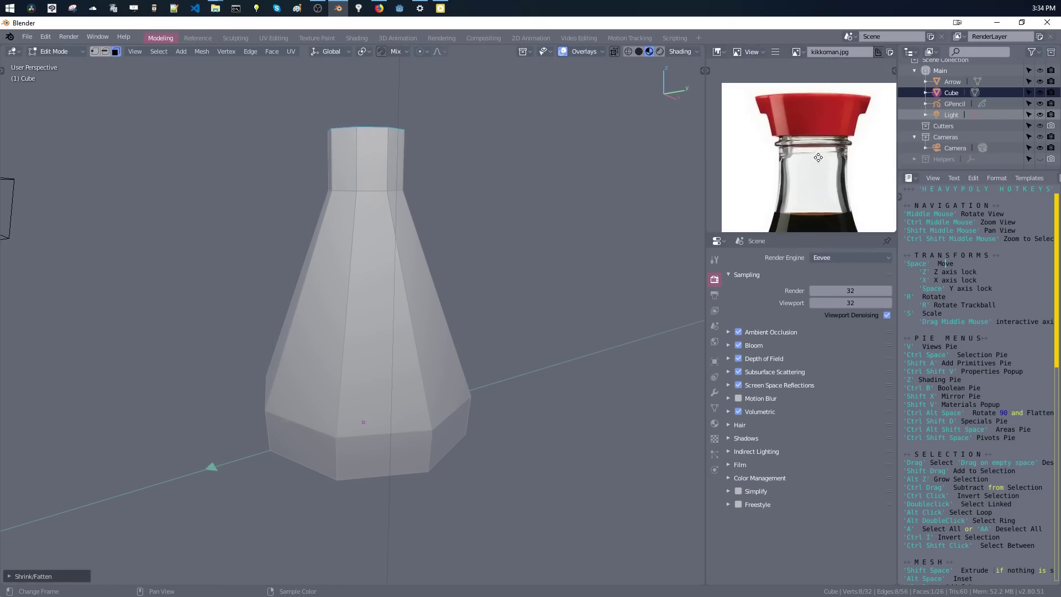
scroll(777, 142, down, 3)
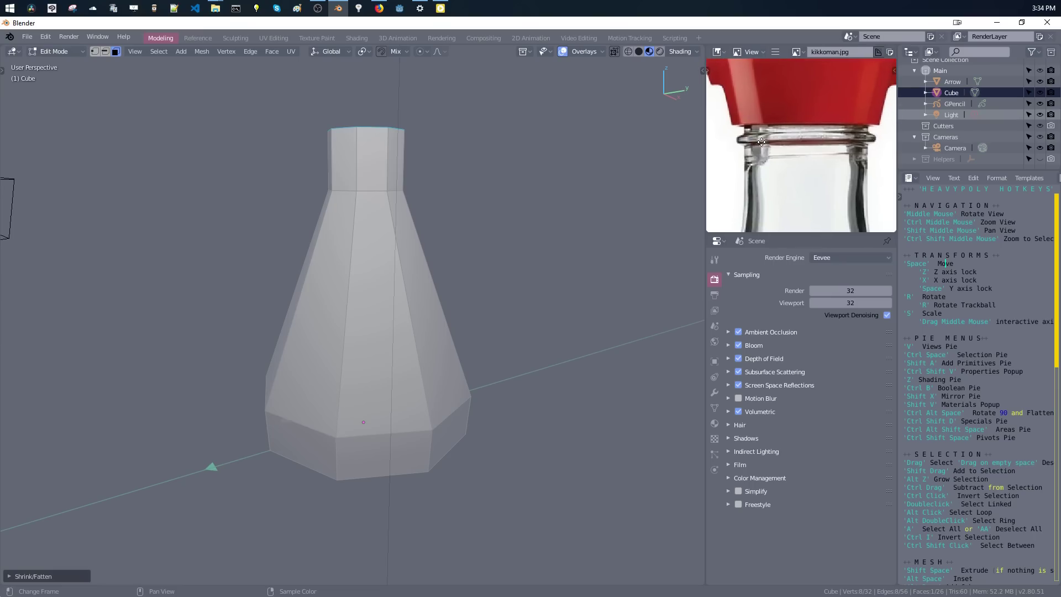
scroll(404, 154, up, 5)
shift+middle_drag(403, 156, 405, 275)
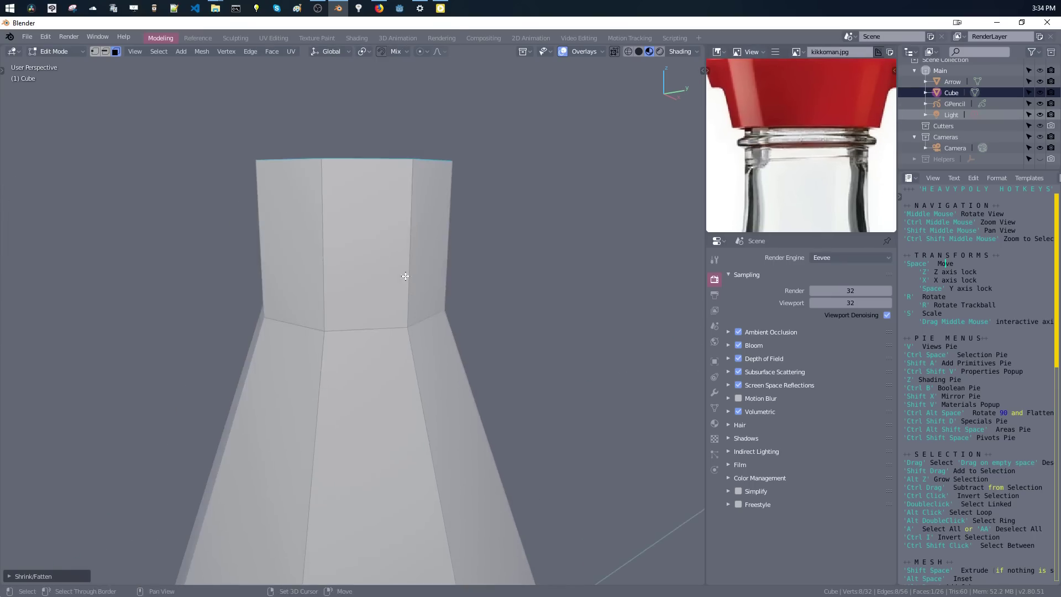
mouse_move(415, 212)
middle_down()
mouse_move(427, 232)
mouse_move(428, 219)
middle_up()
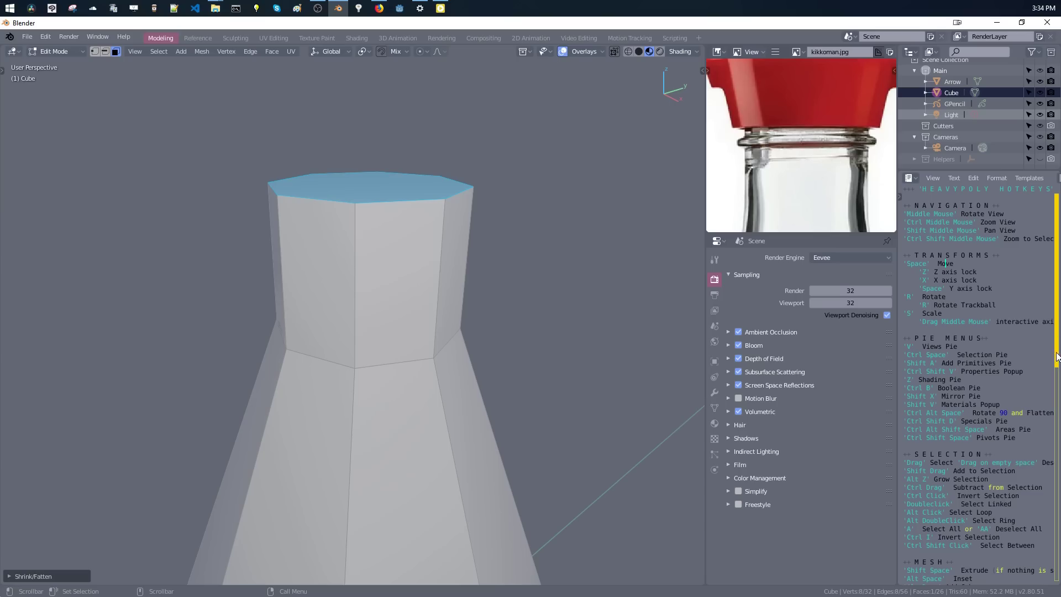
drag(1058, 356, 1056, 401)
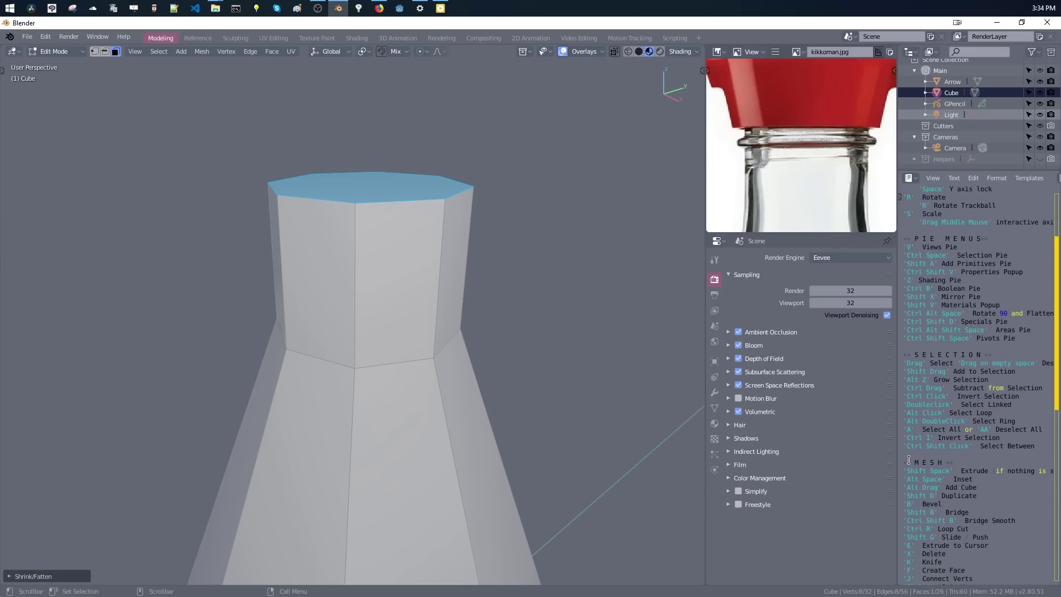
middle_drag(491, 290, 490, 287)
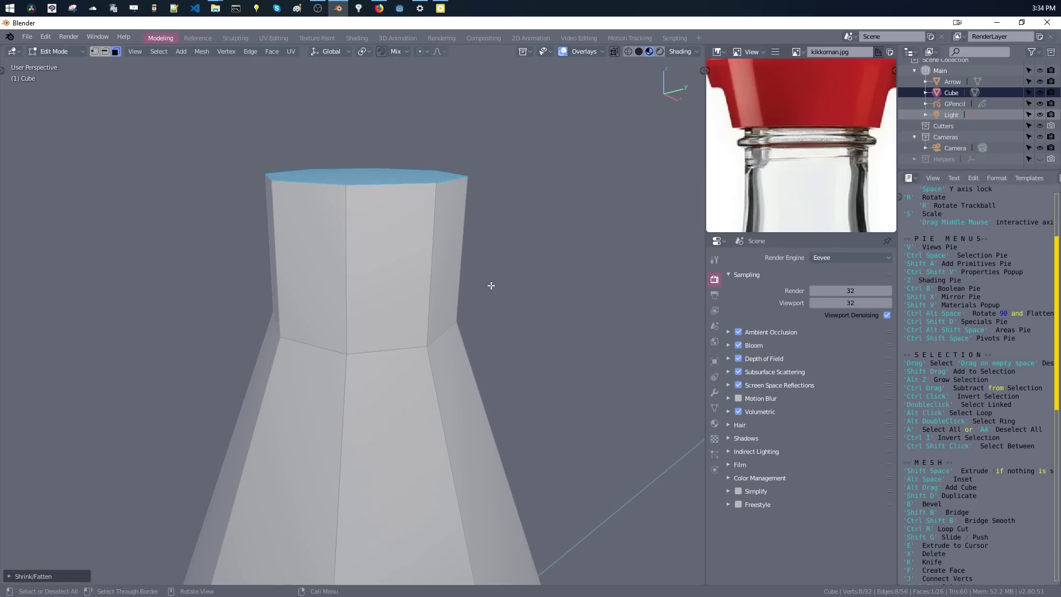
key(shift+space)
click(489, 273)
key(shift+space)
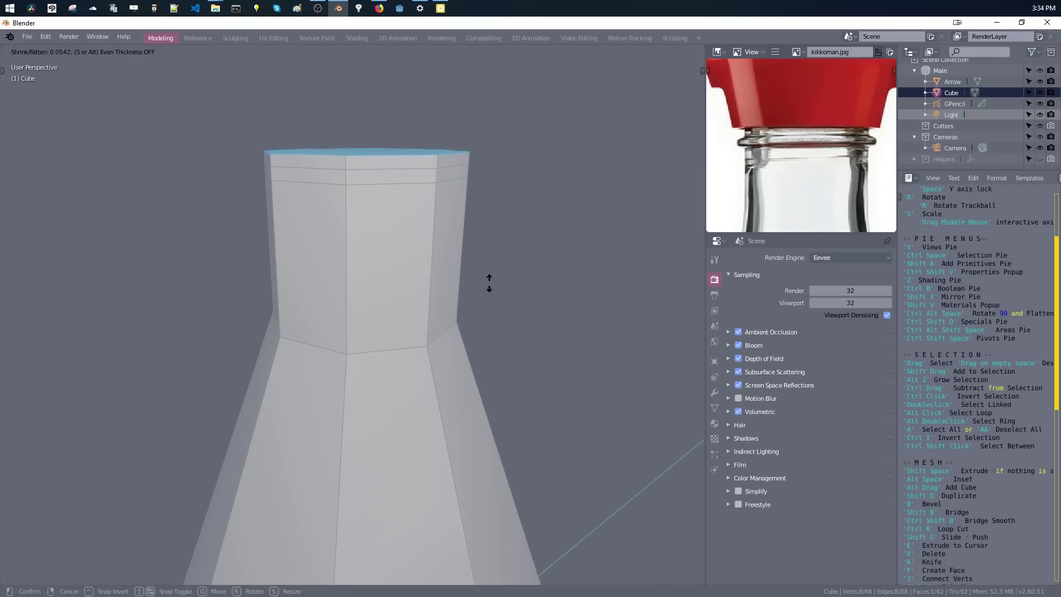
click(498, 291)
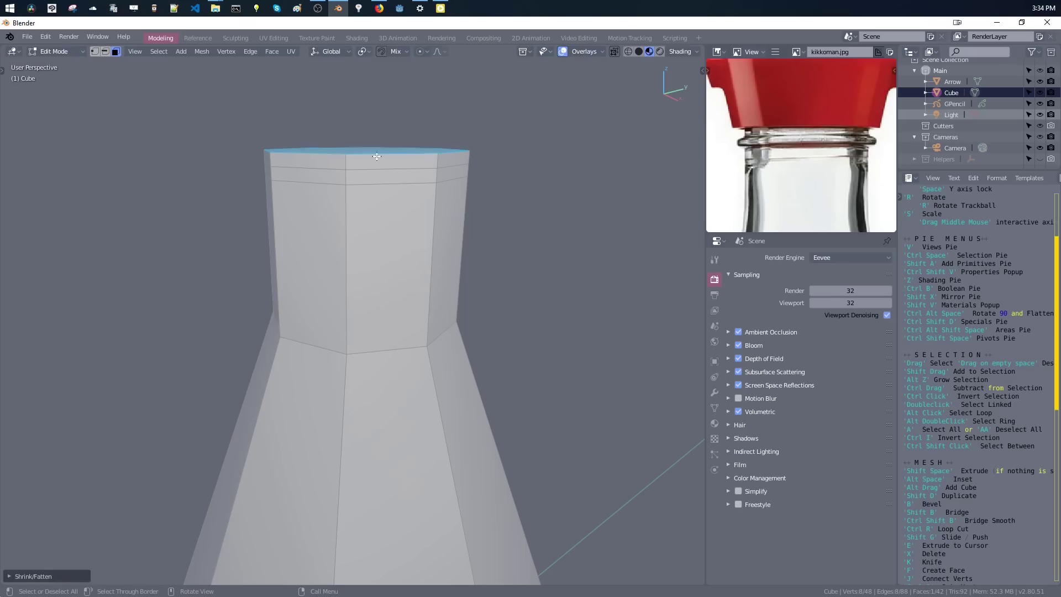
Select the whole face loop of the lower thin band around the neck.
click(342, 176)
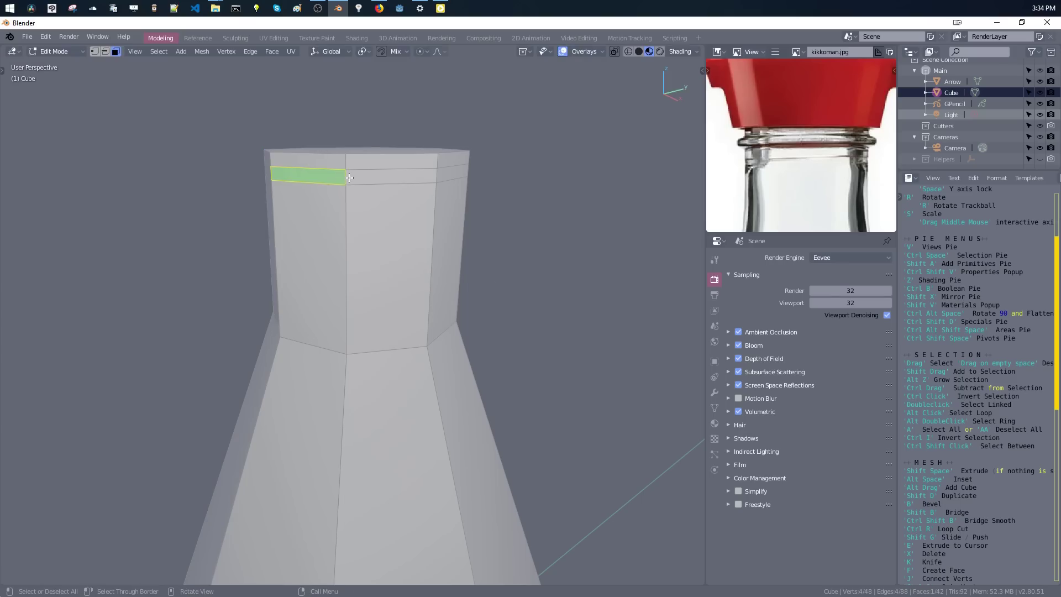
click(409, 177)
click(450, 173)
click(422, 177)
key(ctrl+z)
click(436, 176)
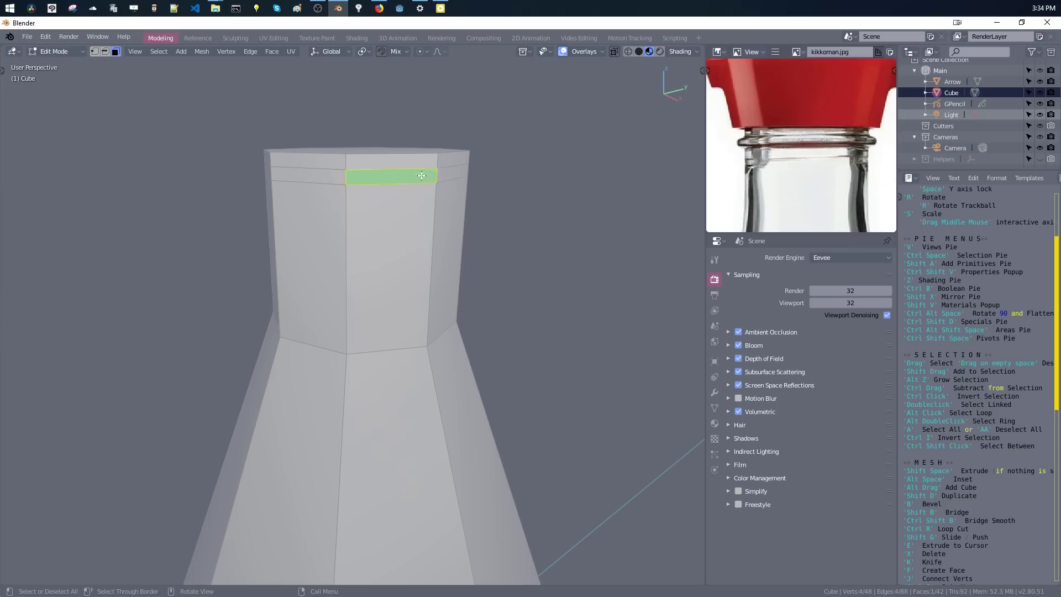
click(449, 175)
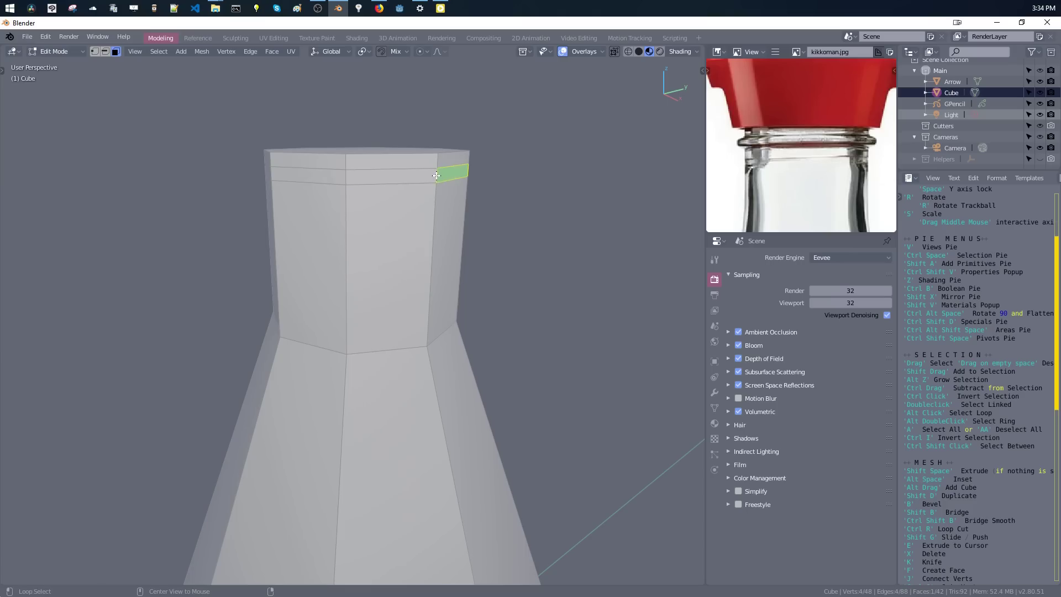
alt+click(436, 175)
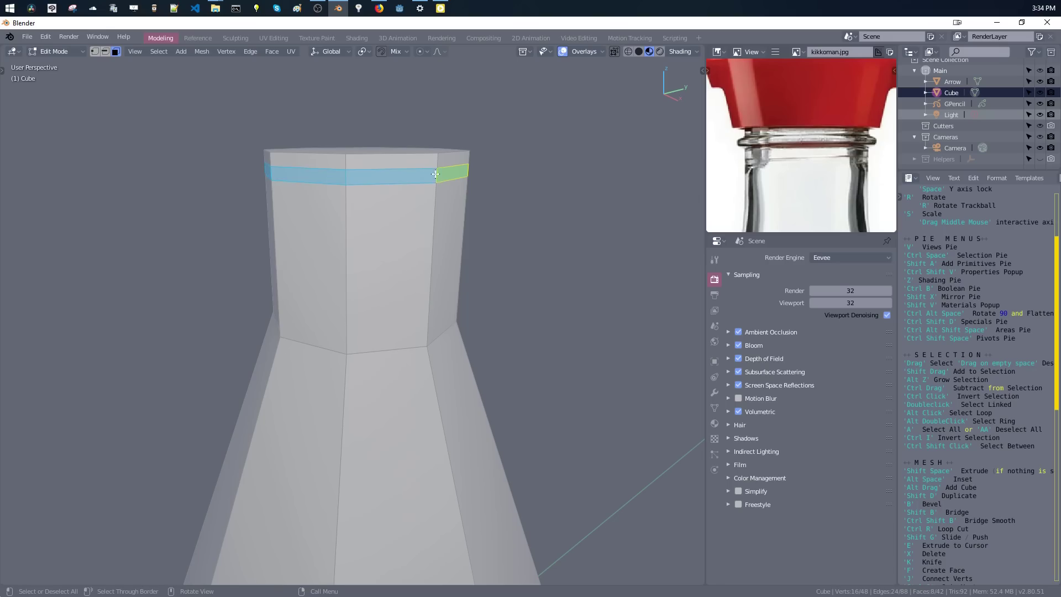
middle_drag(440, 182, 471, 246)
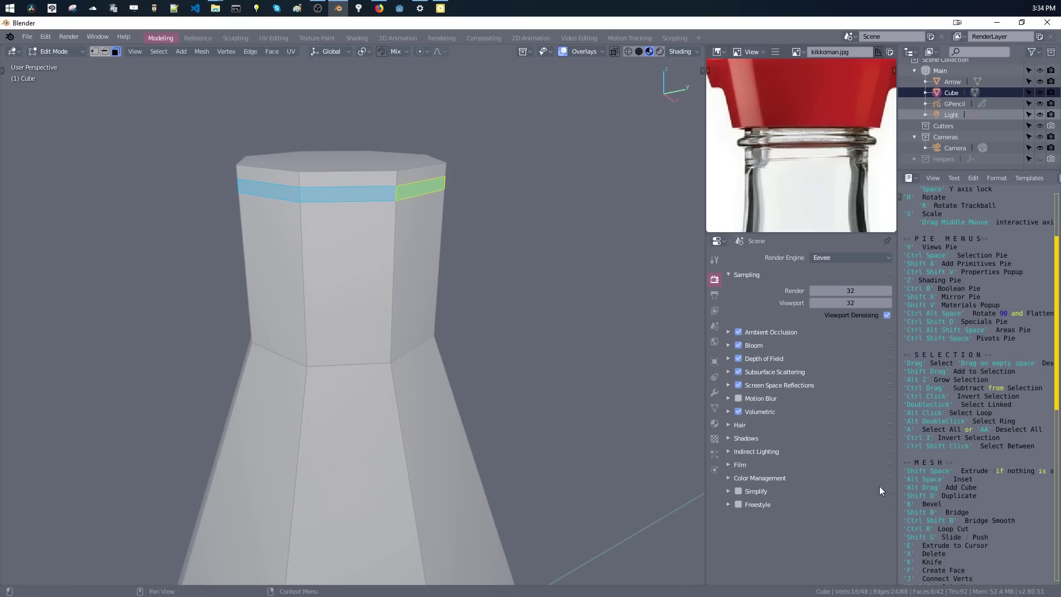
Extrude the selected lower band outward along its normals into a collar around the neck, and flatten it along the Z axis.
key(shift+space)
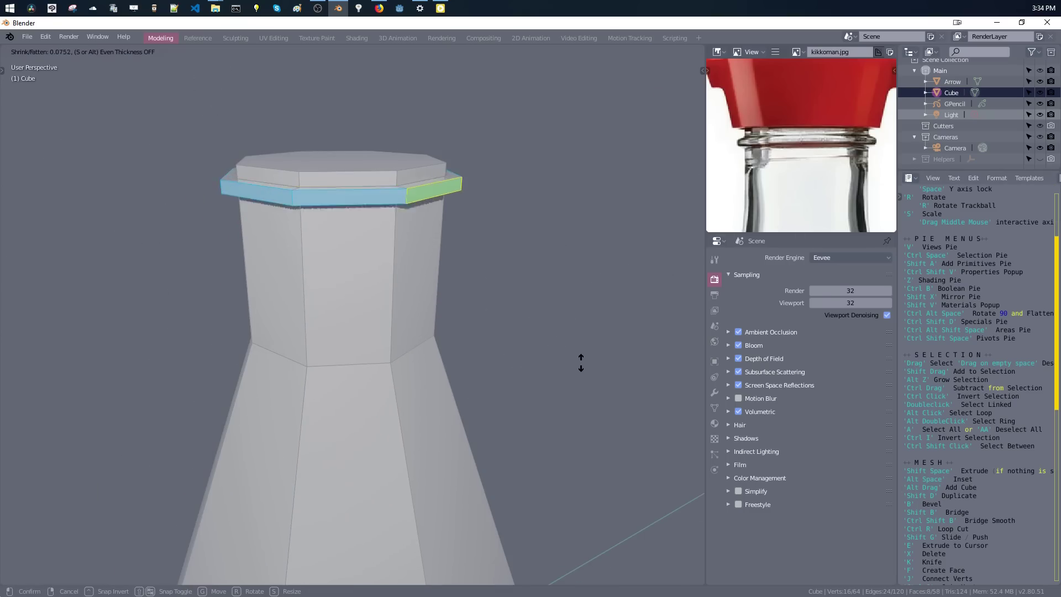
click(598, 396)
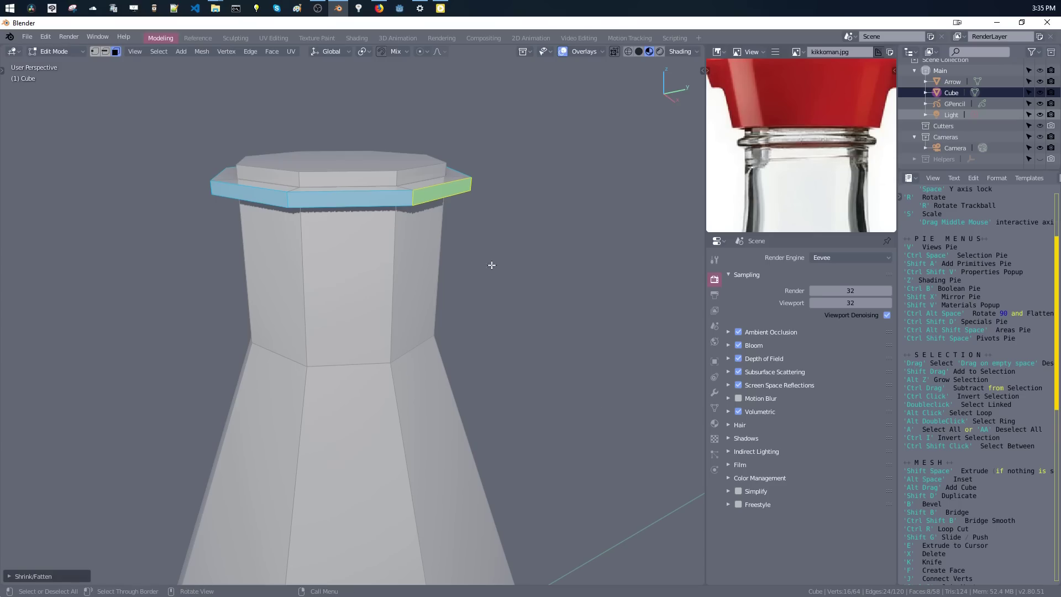
middle_drag(476, 281, 491, 270)
middle_drag(529, 379, 525, 360)
key(s)
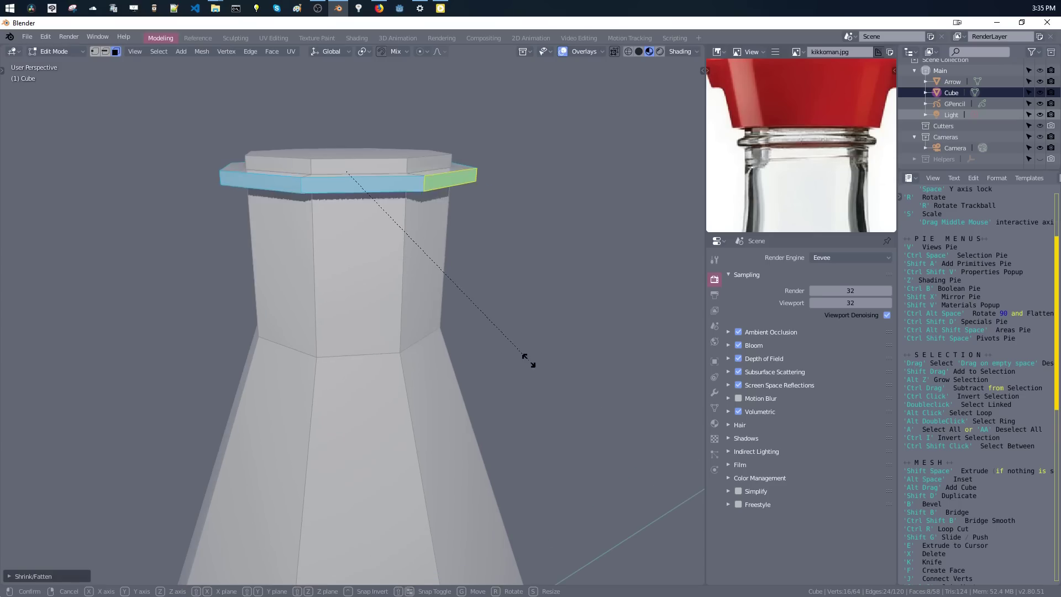
key(z)
click(474, 240)
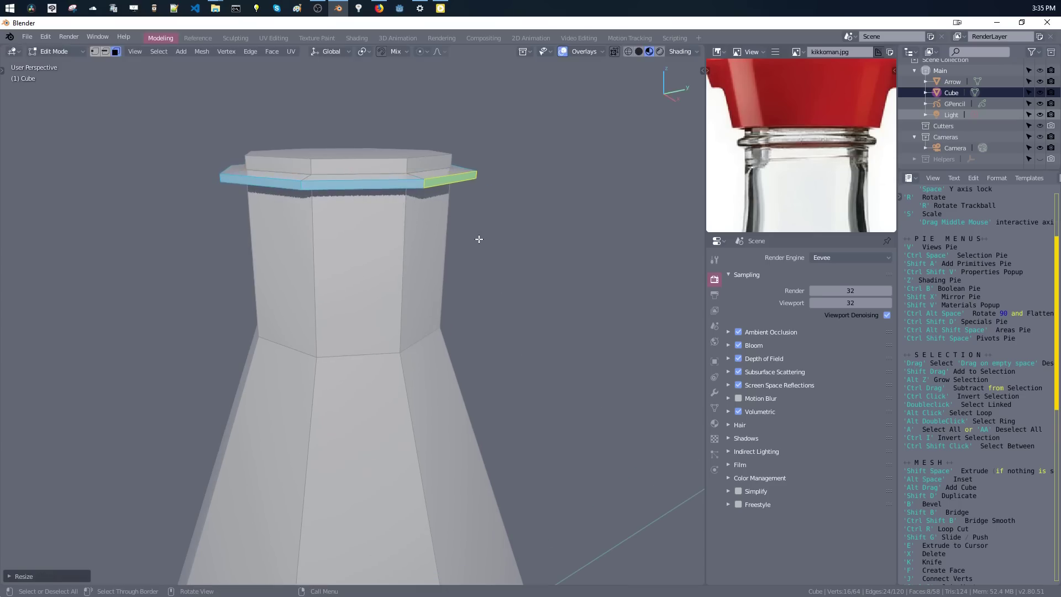
Fine-tune the neck collar by moving it in small amounts along the global Z axis and adjusting its scale.
key(g)
key(z)
click(480, 261)
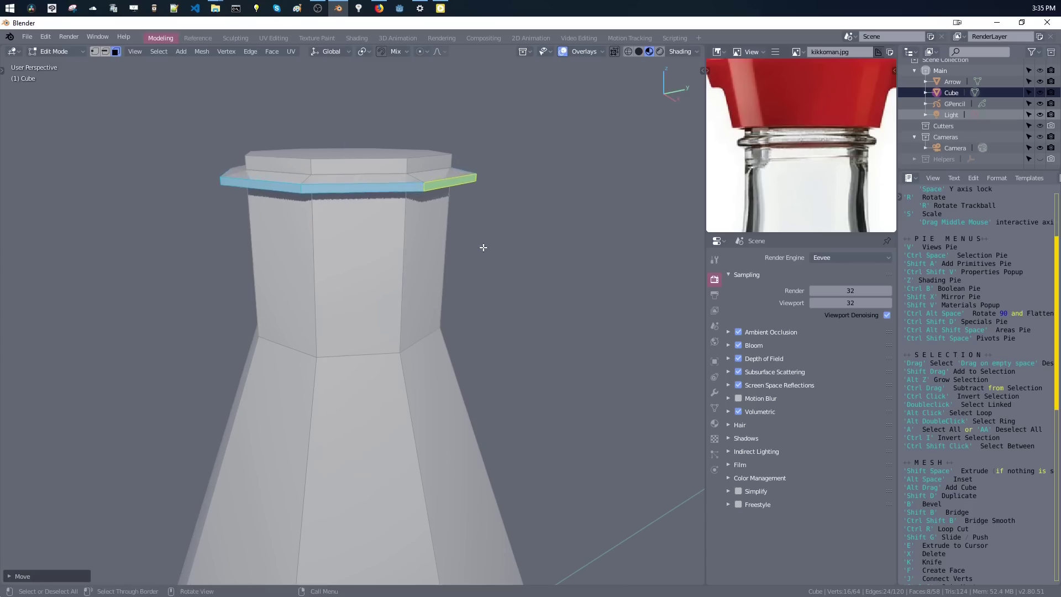
mouse_move(483, 244)
middle_down()
mouse_move(488, 234)
mouse_move(490, 244)
middle_up()
key(g)
key(z)
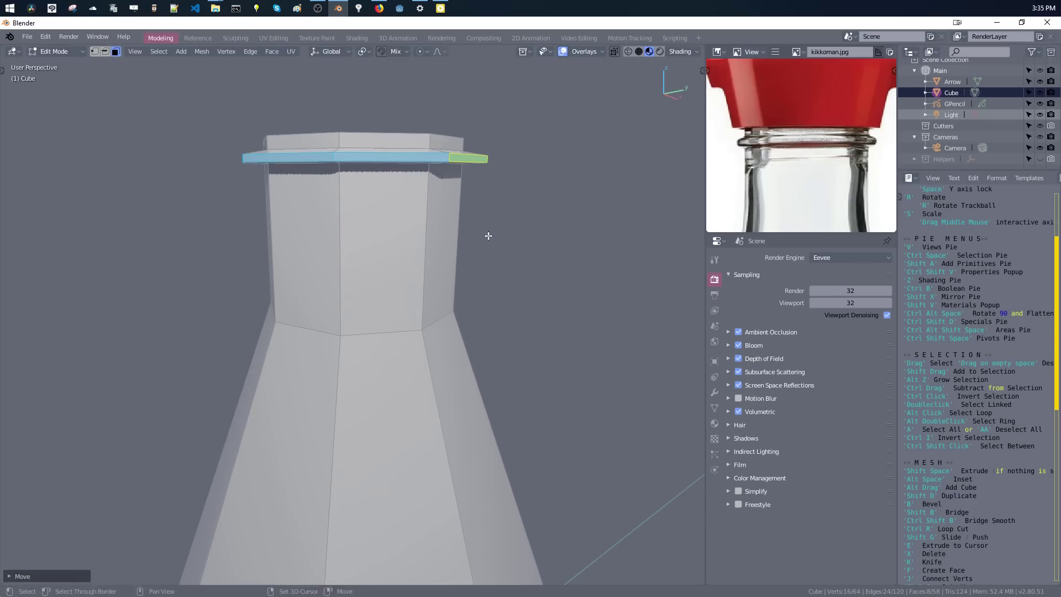
click(487, 235)
key(g)
key(z)
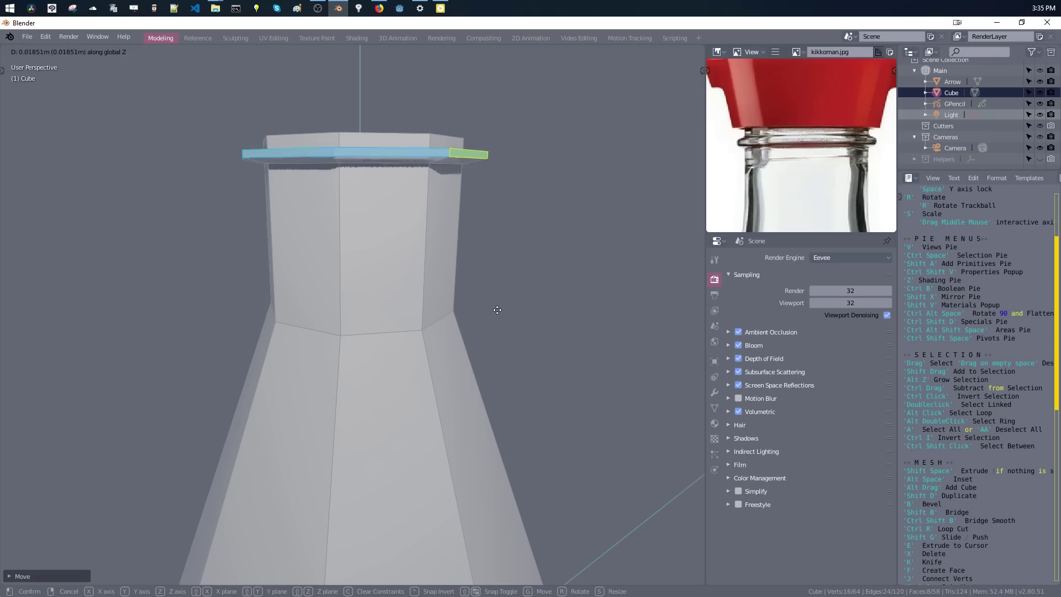
click(531, 351)
key(s)
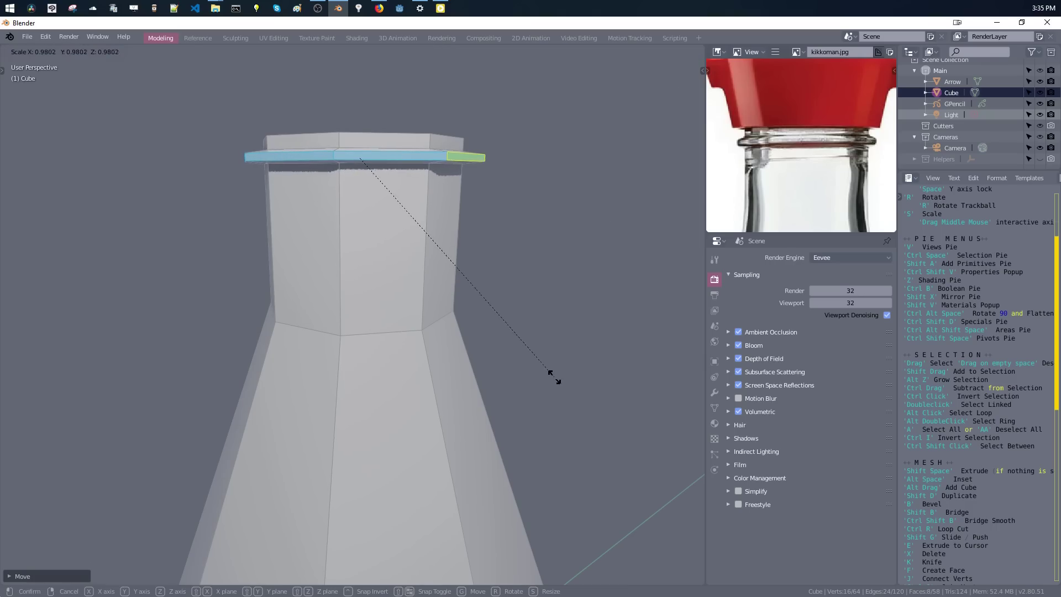
click(525, 332)
Select the bottle's bottom face and scale it so the base tapers slightly toward the bottom.
middle_drag(525, 332, 516, 210)
scroll(502, 310, down, 5)
click(533, 270)
scroll(777, 175, down, 3)
scroll(777, 175, down, 4)
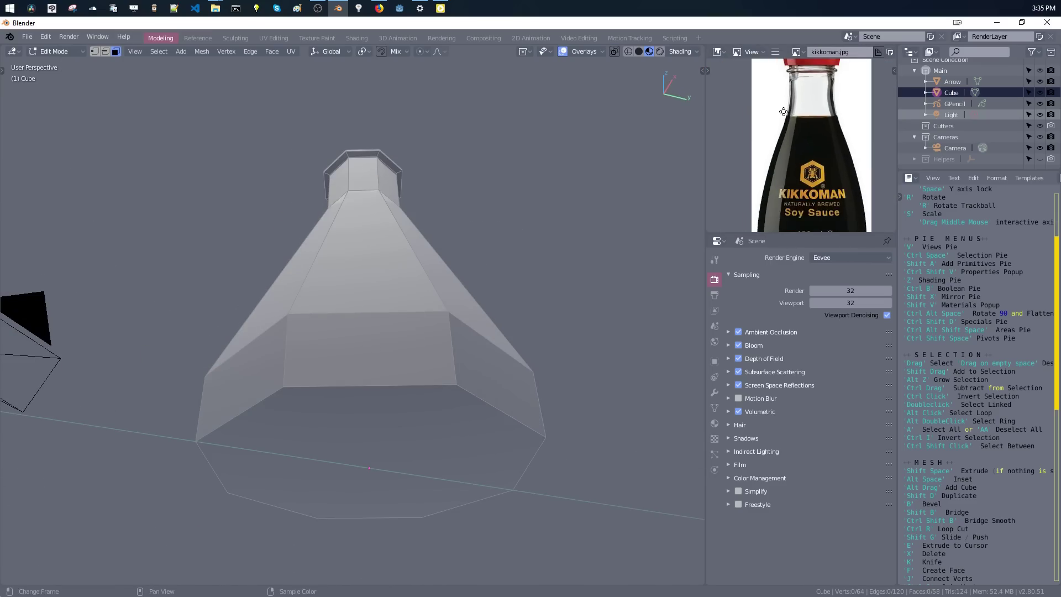
mouse_move(437, 279)
middle_down()
mouse_move(418, 287)
mouse_move(440, 315)
mouse_move(446, 289)
middle_up()
key(alt+z)
key(ctrl+space)
click(494, 304)
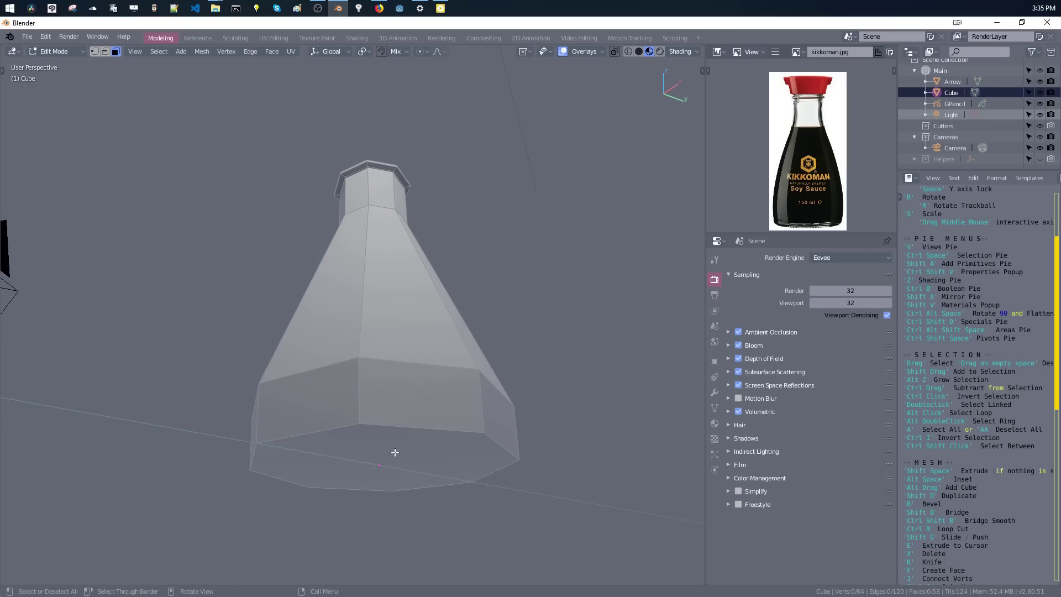
click(393, 452)
key(s)
click(465, 532)
key(alt+z)
middle_drag(465, 533, 421, 280)
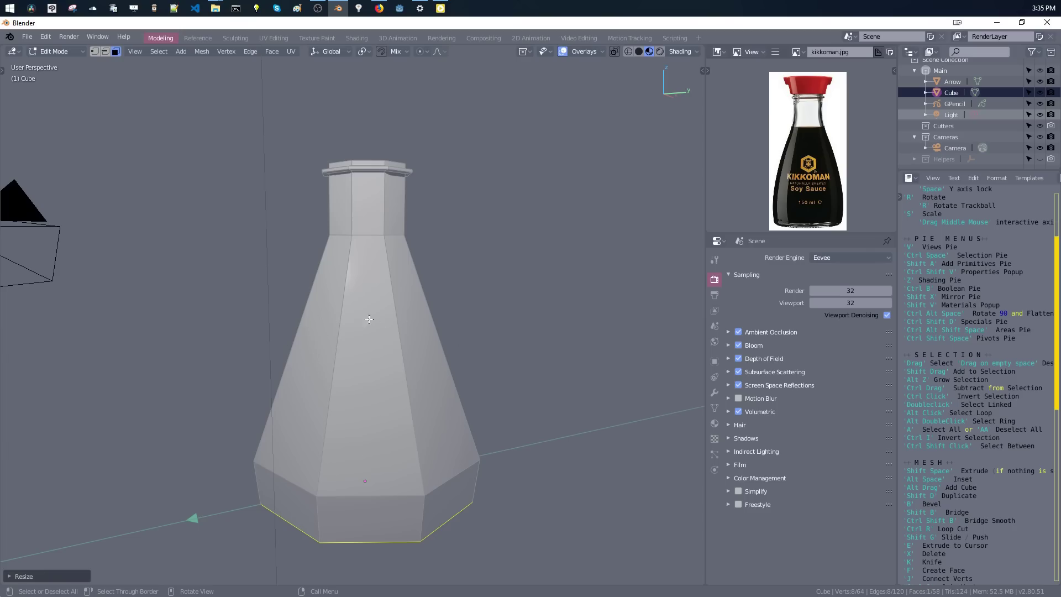
key(alt+a)
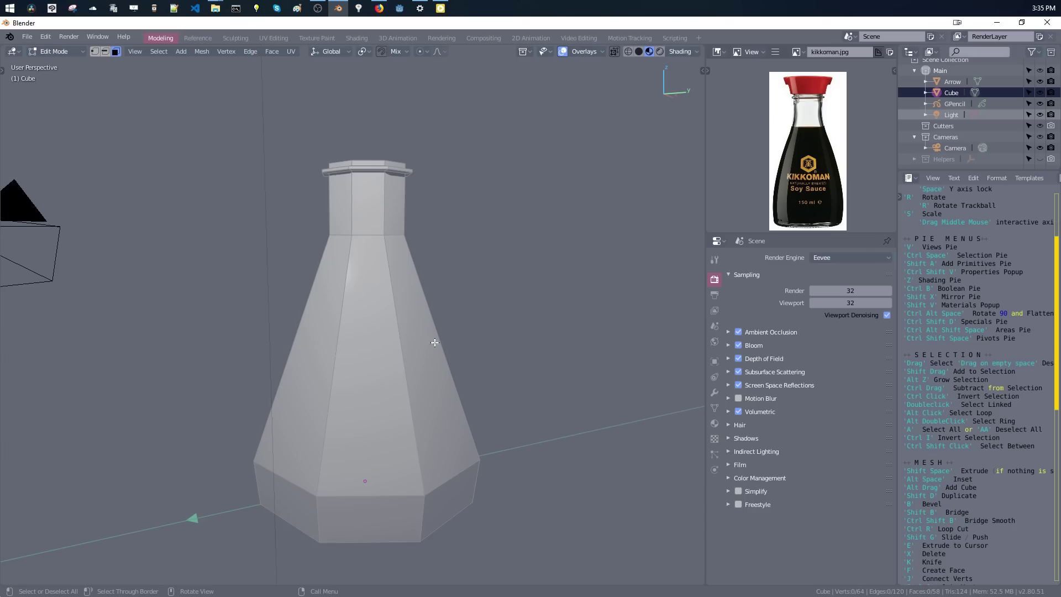
middle_drag(435, 342, 438, 322)
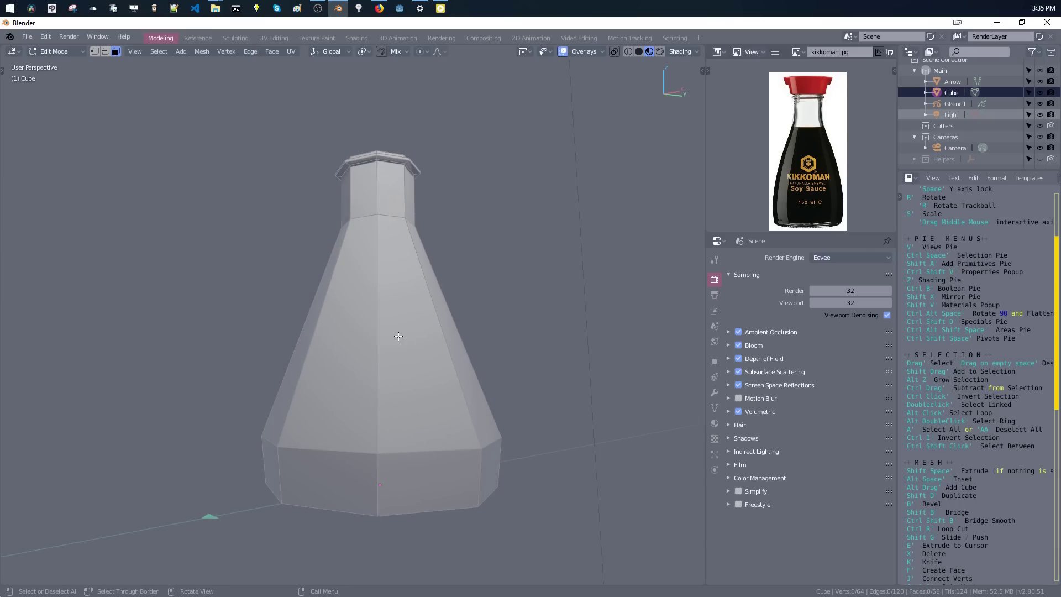
Review the mesh shortcuts in the text notes, from Extrude through Bridge down to the Loop Cut entry.
drag(1057, 352, 1057, 450)
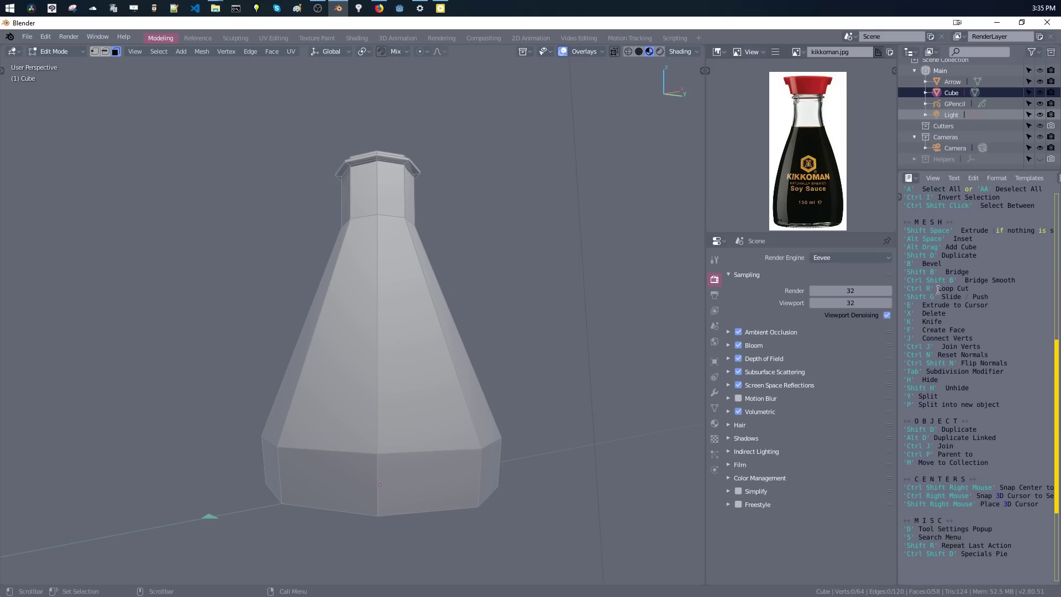
drag(906, 234, 929, 280)
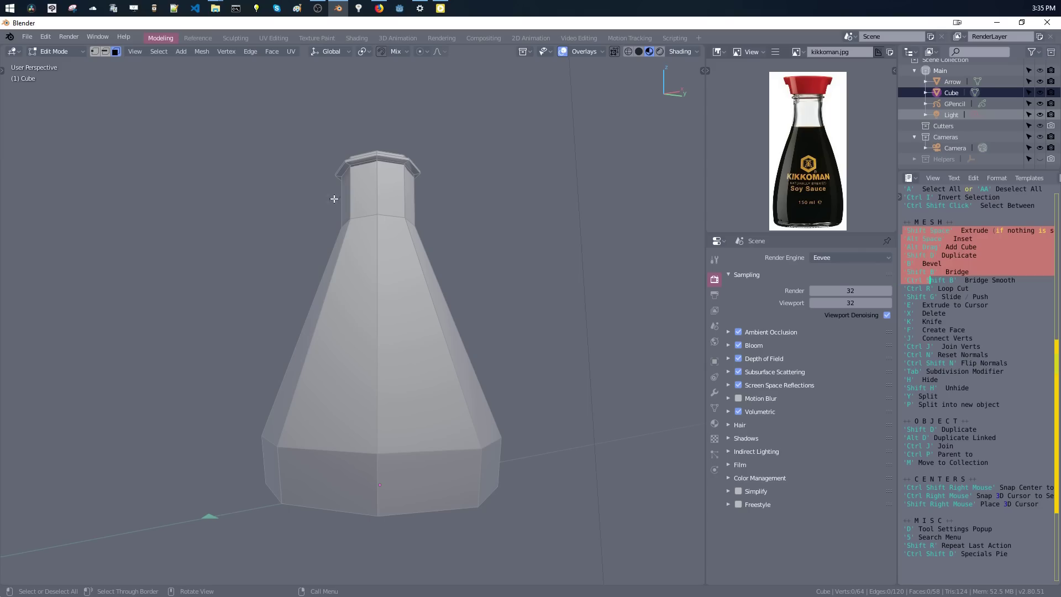
click(929, 330)
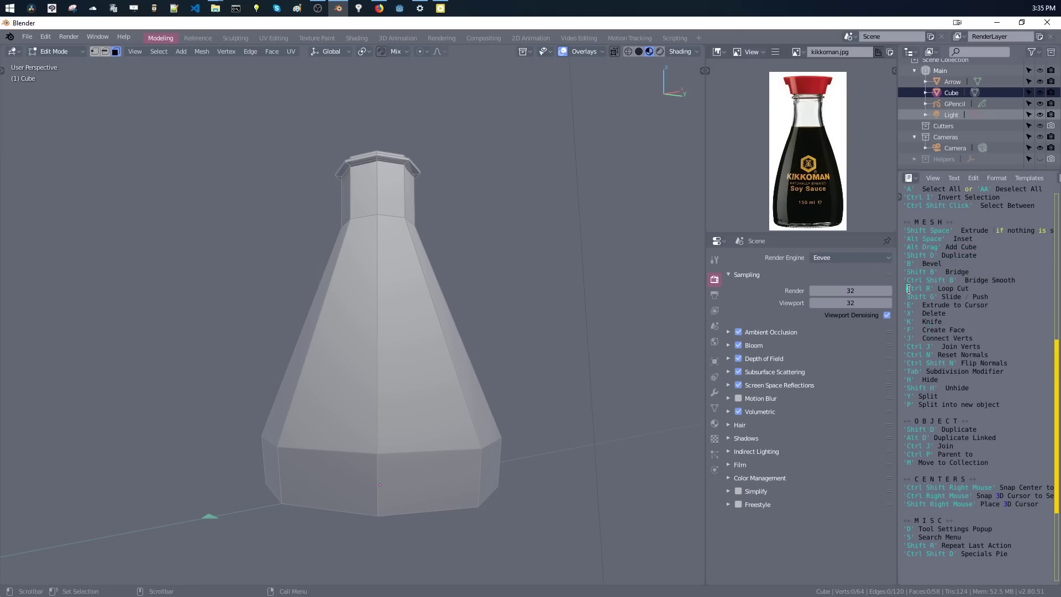
drag(908, 289, 960, 290)
click(972, 288)
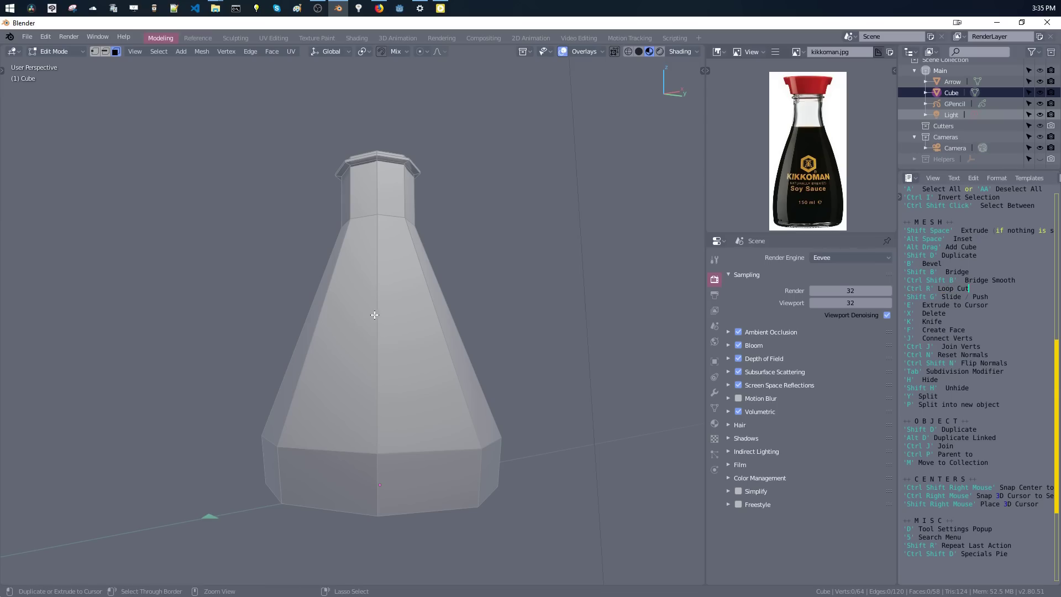
key(ctrl+r)
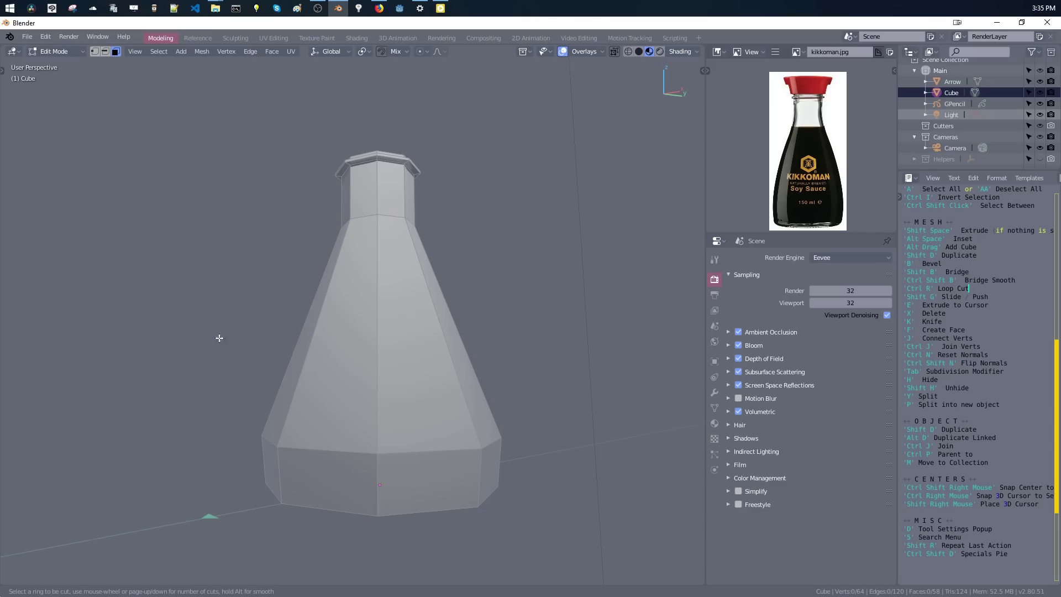
key(Escape)
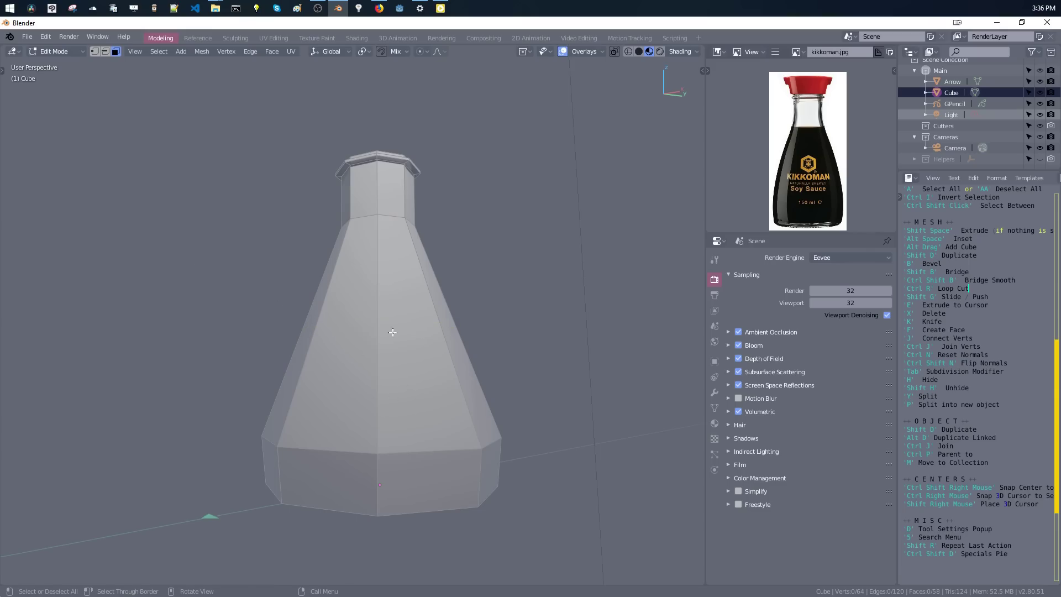
key(ctrl+r)
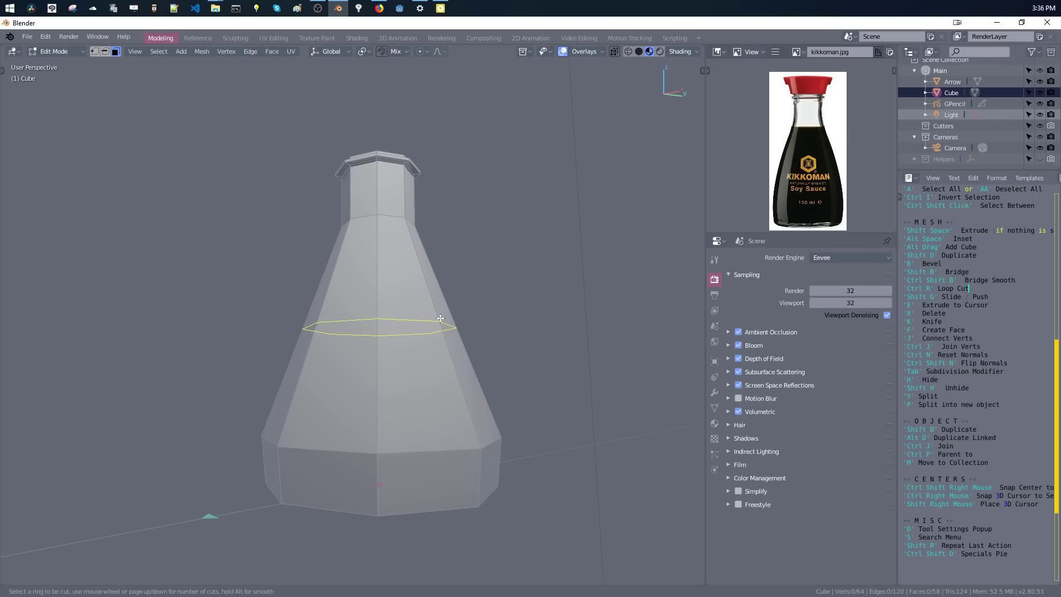
drag(438, 333, 438, 325)
key(ctrl+l)
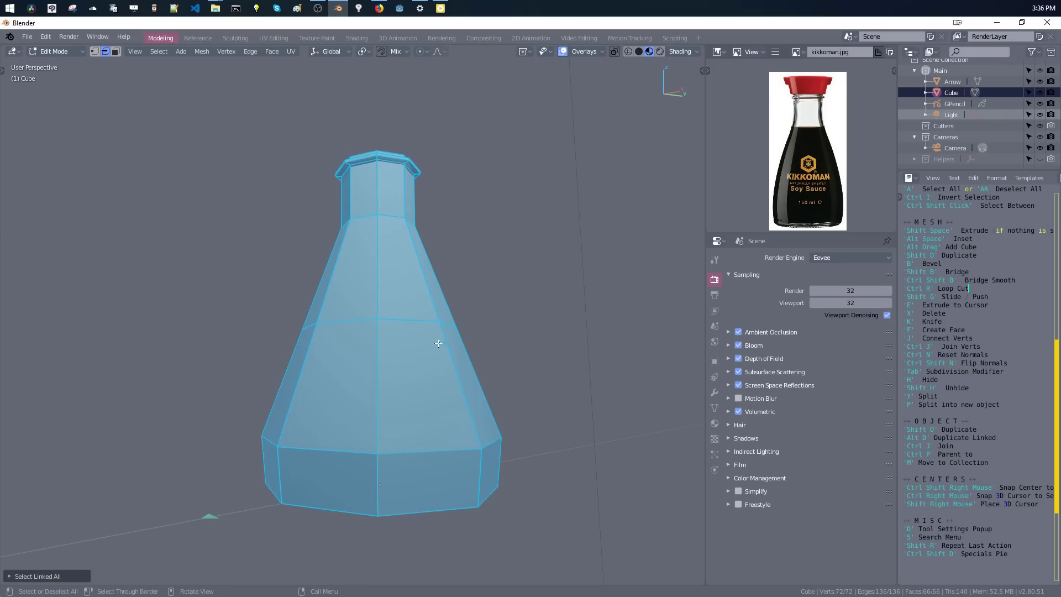
key(alt+a)
key(3)
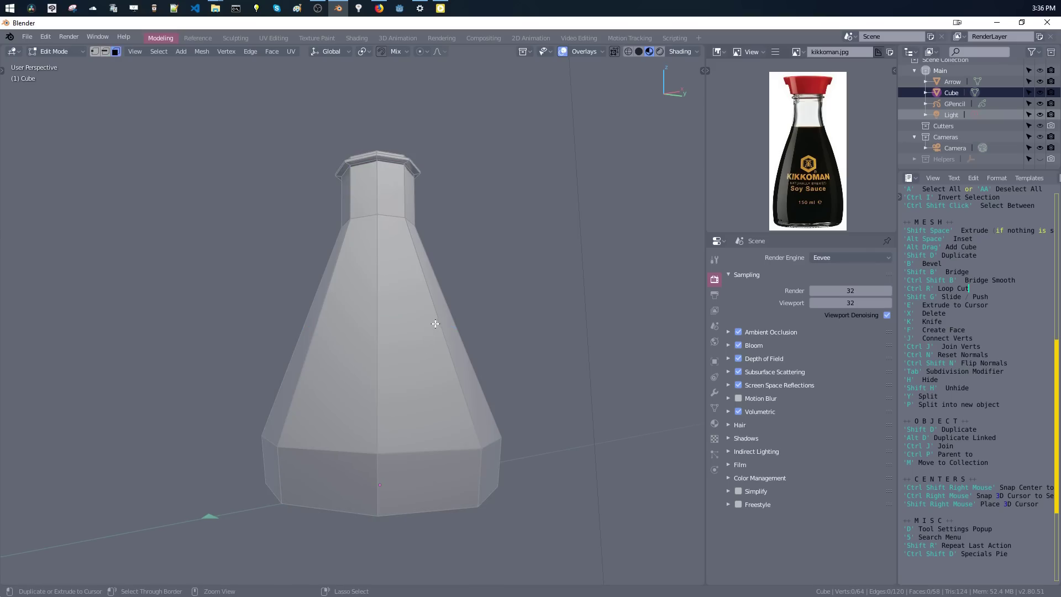
Add a horizontal loop cut around the tapered body, about midway between the neck and the base.
key(ctrl+r)
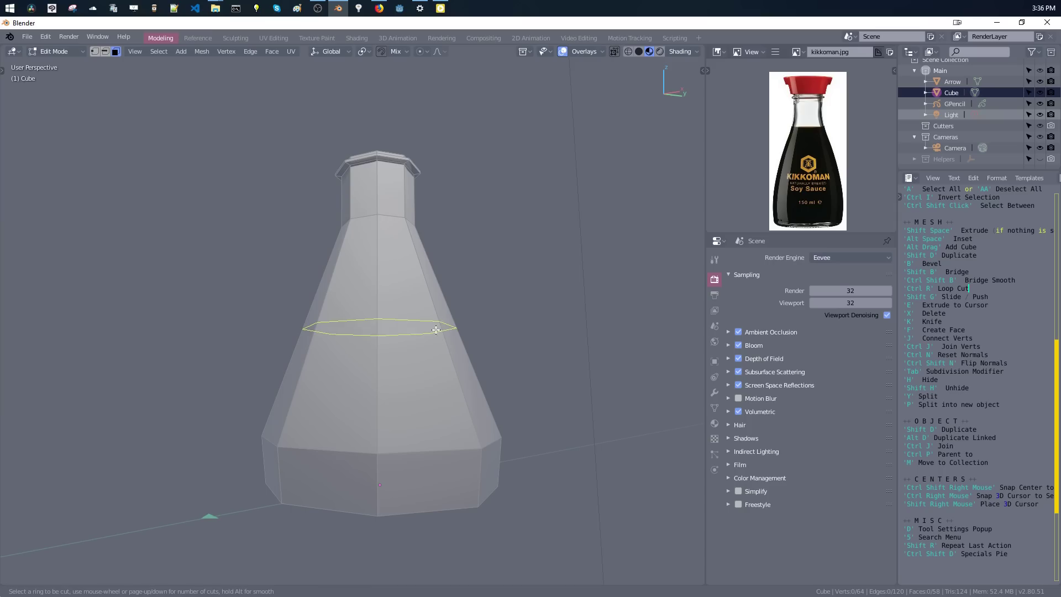
click(437, 322)
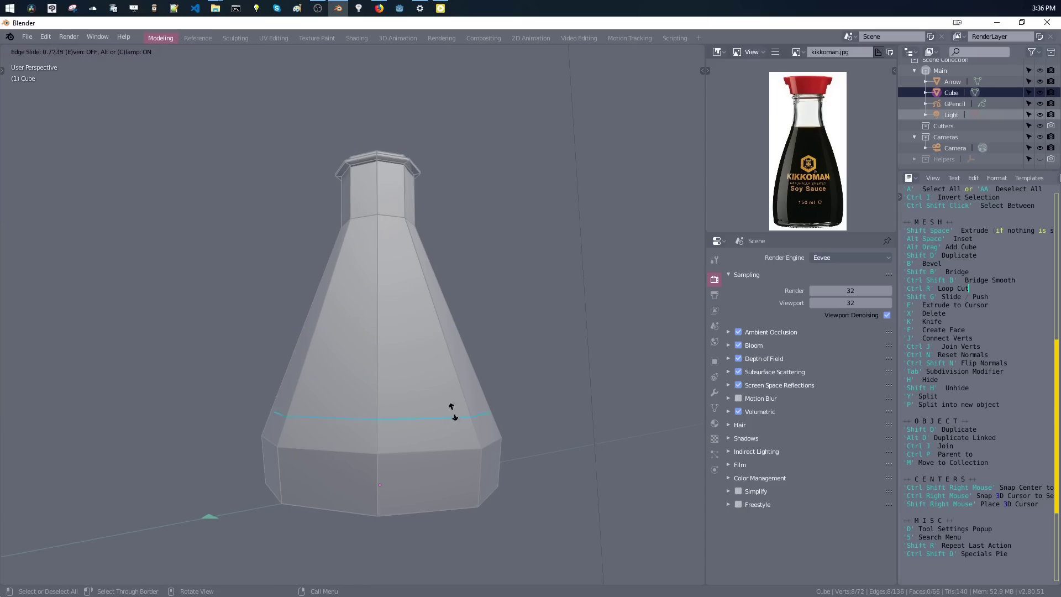
click(440, 316)
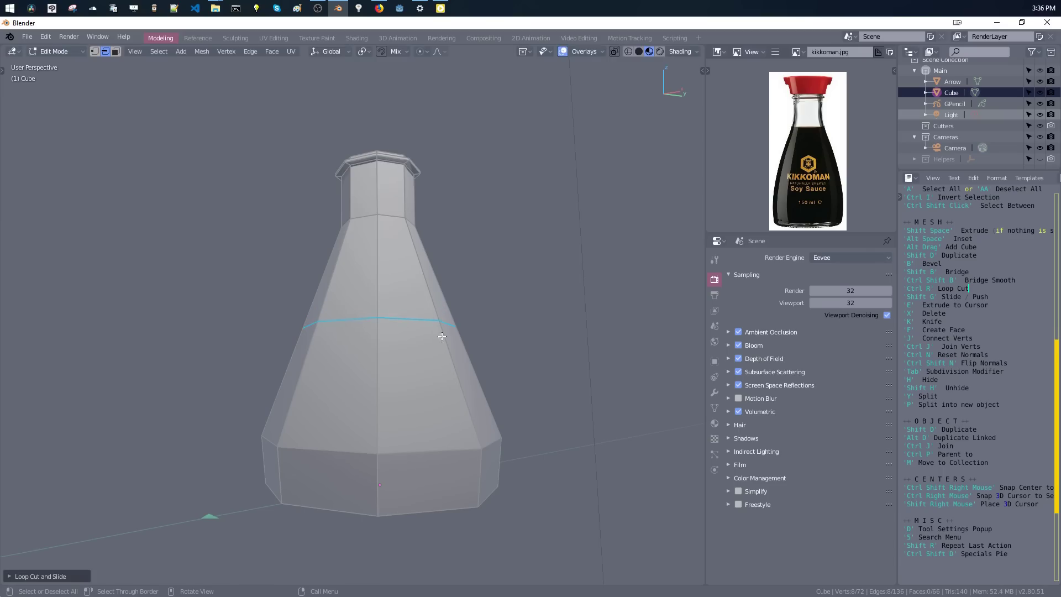
Scale the new mid-body loop outward by about 1.19 and raise it slightly along the global Z axis.
key(s)
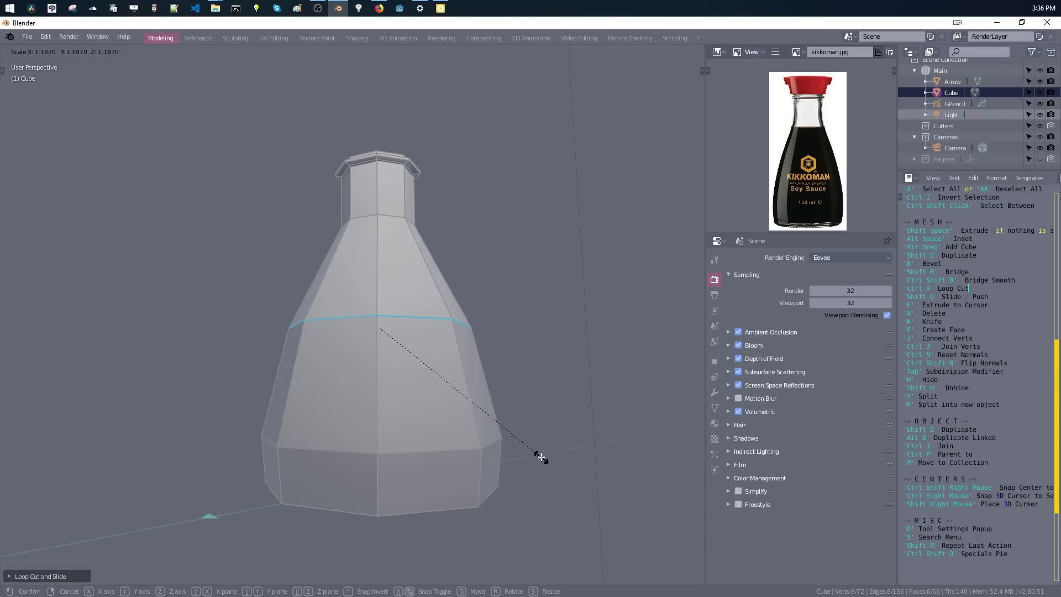
click(541, 450)
key(g)
key(z)
click(540, 442)
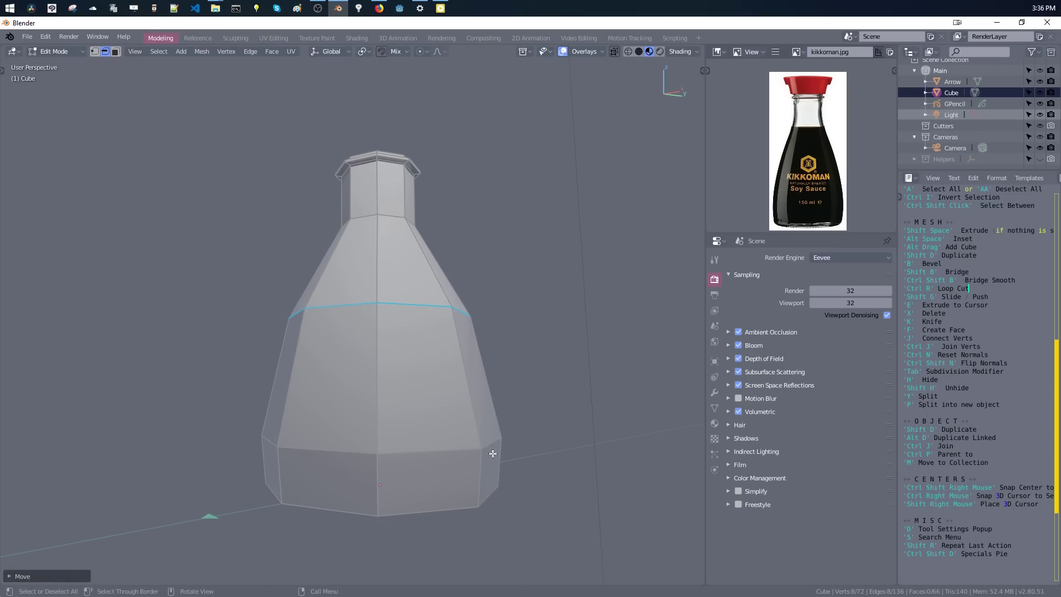
Lower the mid-body loop slightly along the global Z axis and readjust its scale to refine the bottle's curve.
middle_drag(492, 484, 523, 438)
key(s)
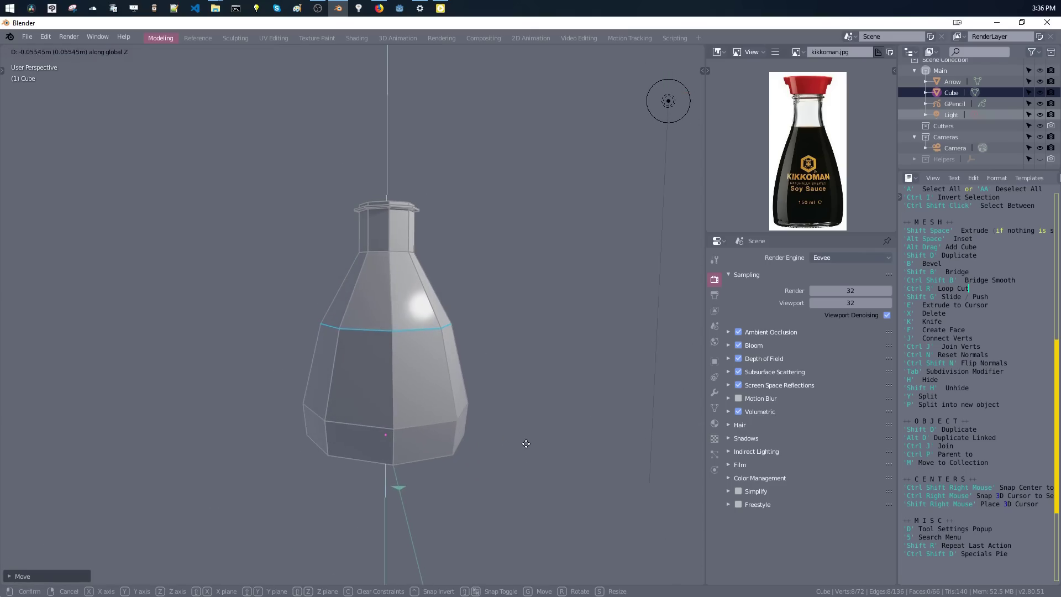
click(533, 457)
key(g)
click(538, 464)
key(s)
click(533, 457)
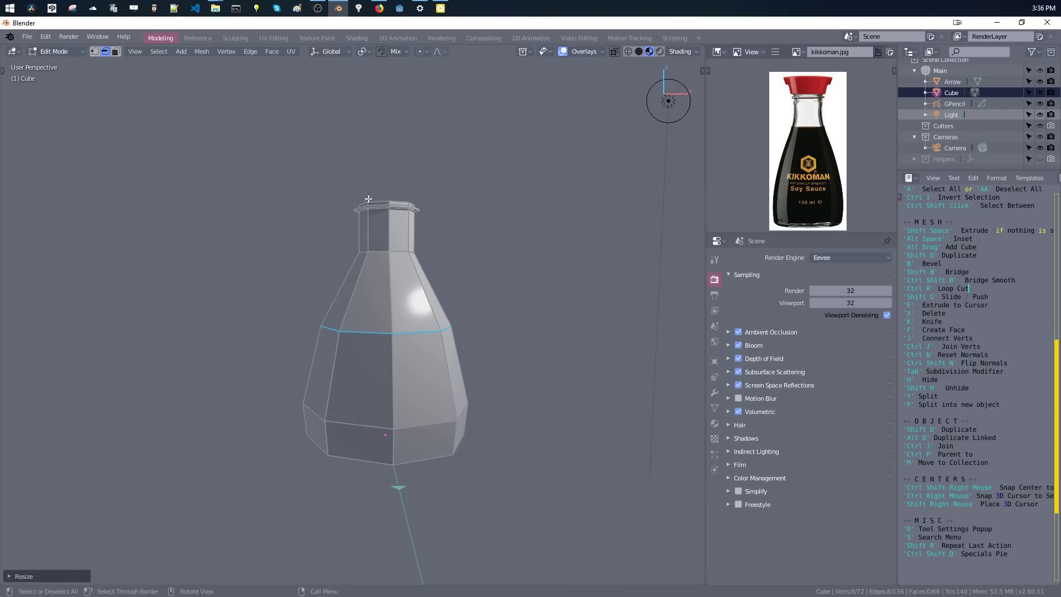
Select the whole neck and rim and raise them about 0.21 m along the global Z axis.
drag(334, 167, 439, 279)
key(g)
key(z)
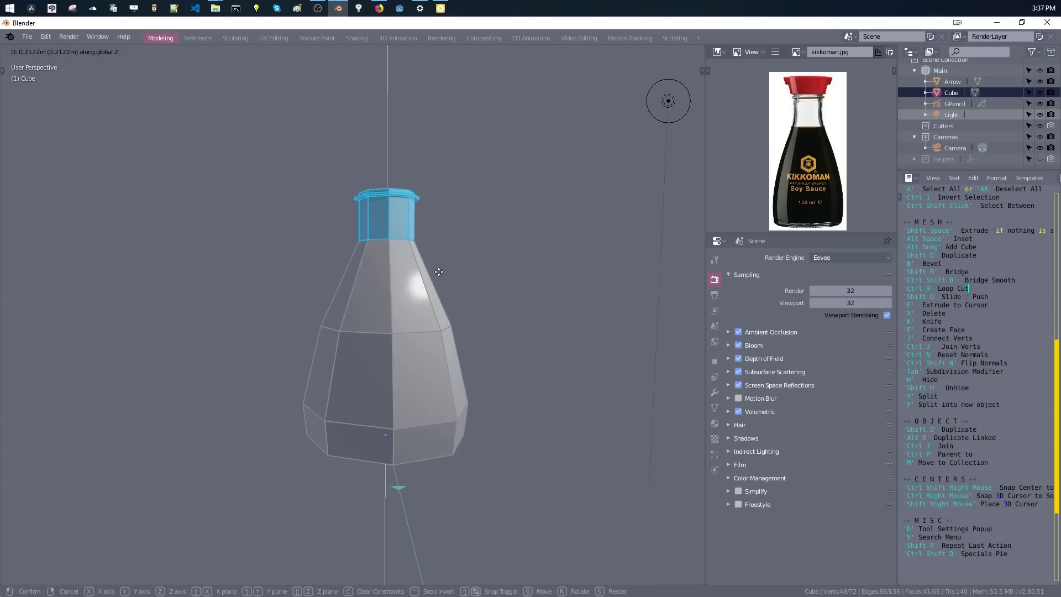
click(441, 278)
mouse_move(441, 278)
middle_down()
mouse_move(415, 292)
mouse_move(433, 280)
mouse_move(432, 289)
middle_up()
drag(306, 157, 431, 255)
middle_drag(355, 224, 379, 237)
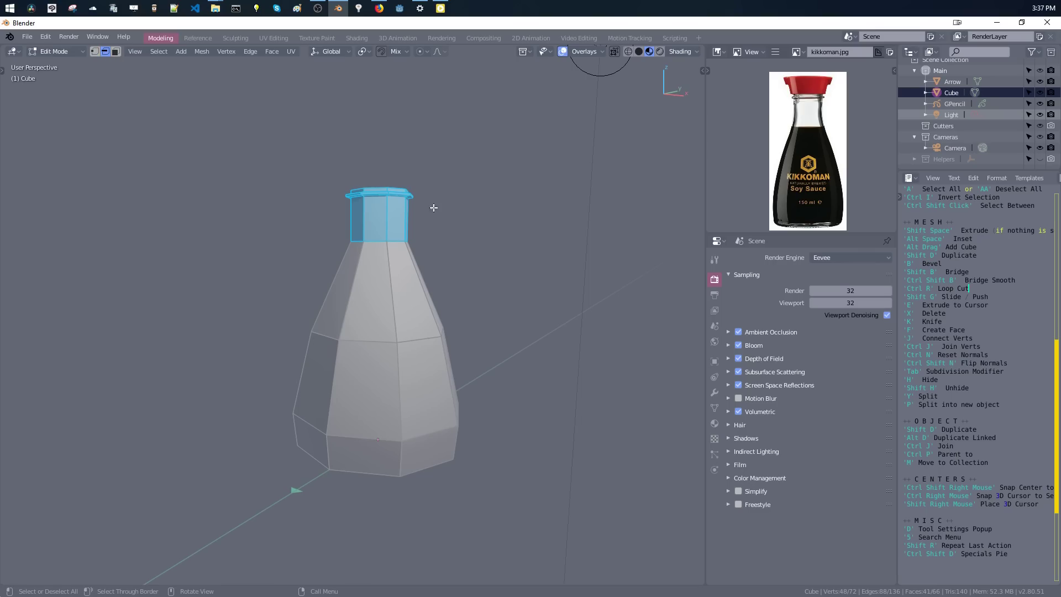
middle_drag(436, 244, 428, 228)
drag(201, 168, 496, 469)
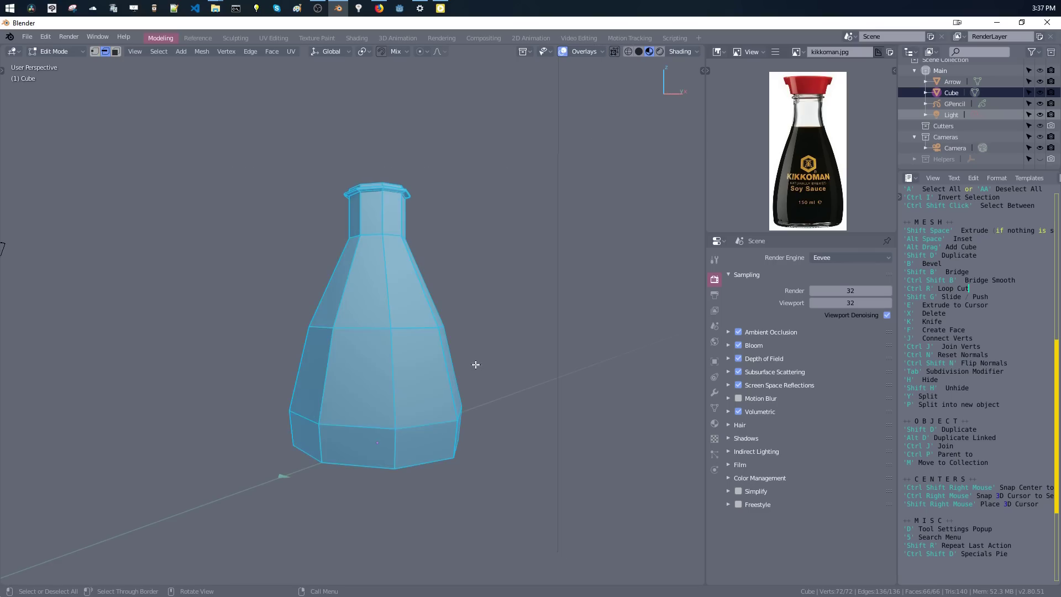
click(499, 336)
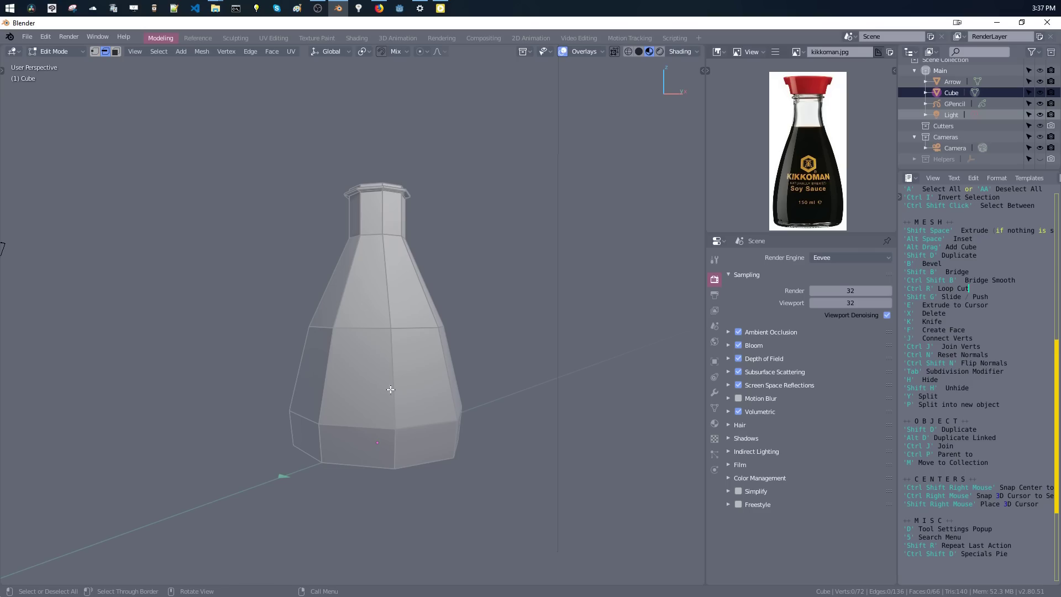
Smooth the bottle with a level 2 Subdivision Surface modifier, switching it to level 0 and back to compare the shapes.
key(ctrl+2)
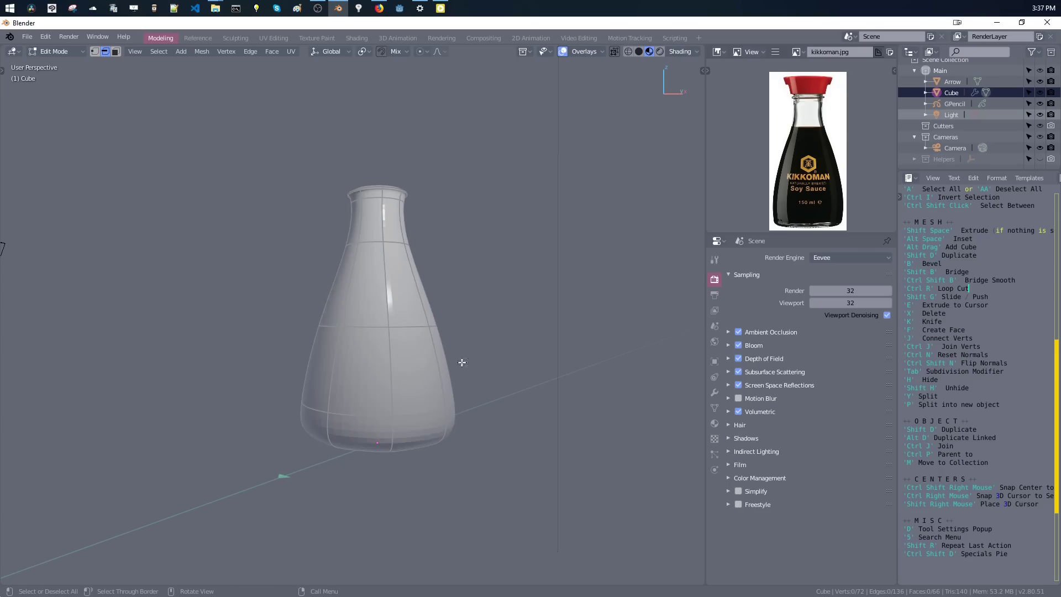
middle_drag(462, 362, 297, 429)
key(ctrl+0)
key(ctrl+2)
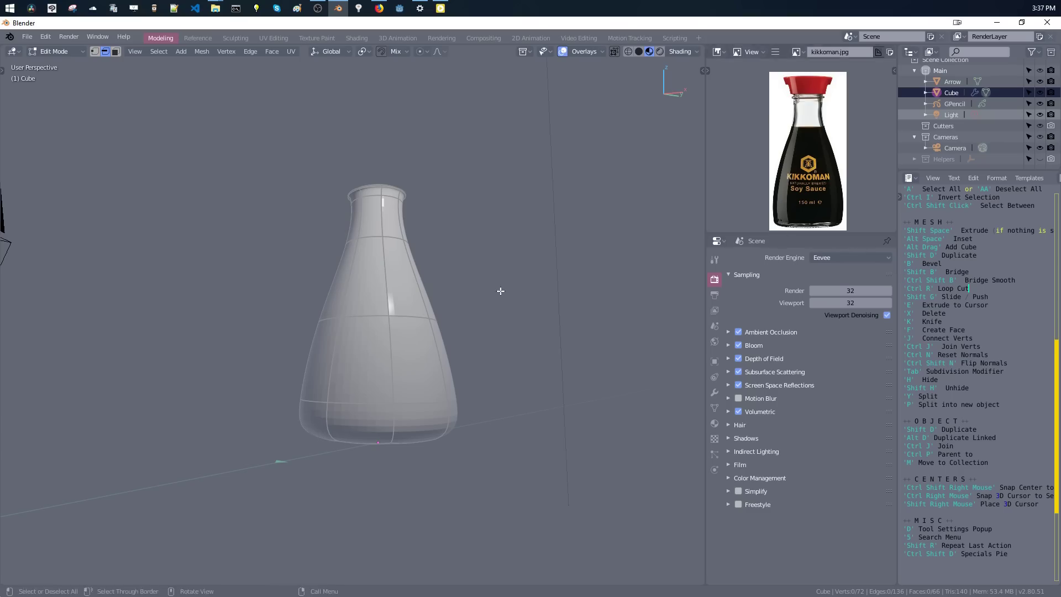
Switch the bottle's subdivision to level 0 and select its octagonal bottom face.
middle_drag(336, 403, 349, 382)
key(ctrl+0)
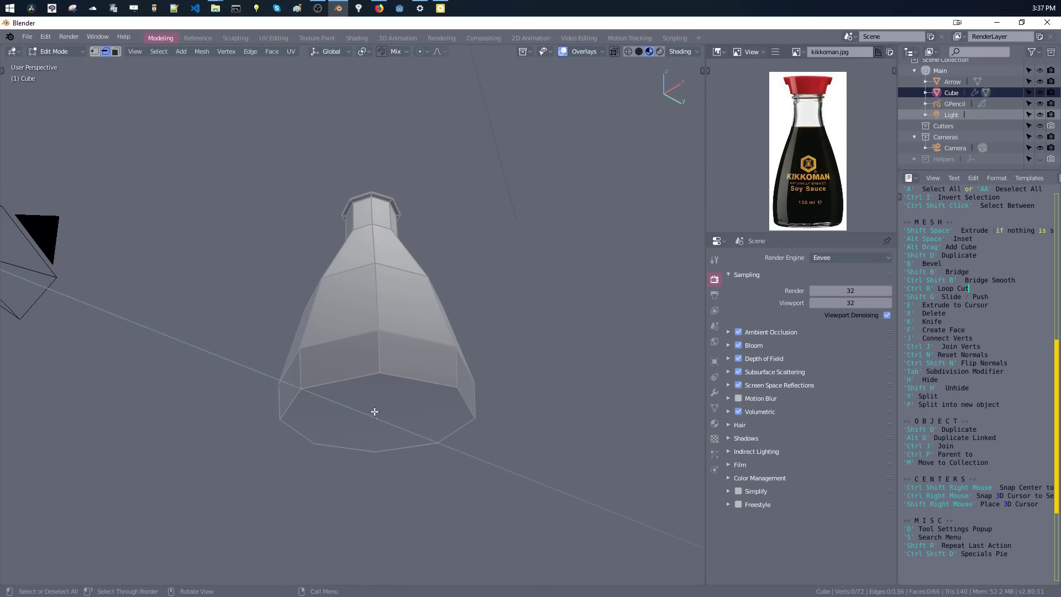
key(3)
click(370, 407)
scroll(375, 400, up, 5)
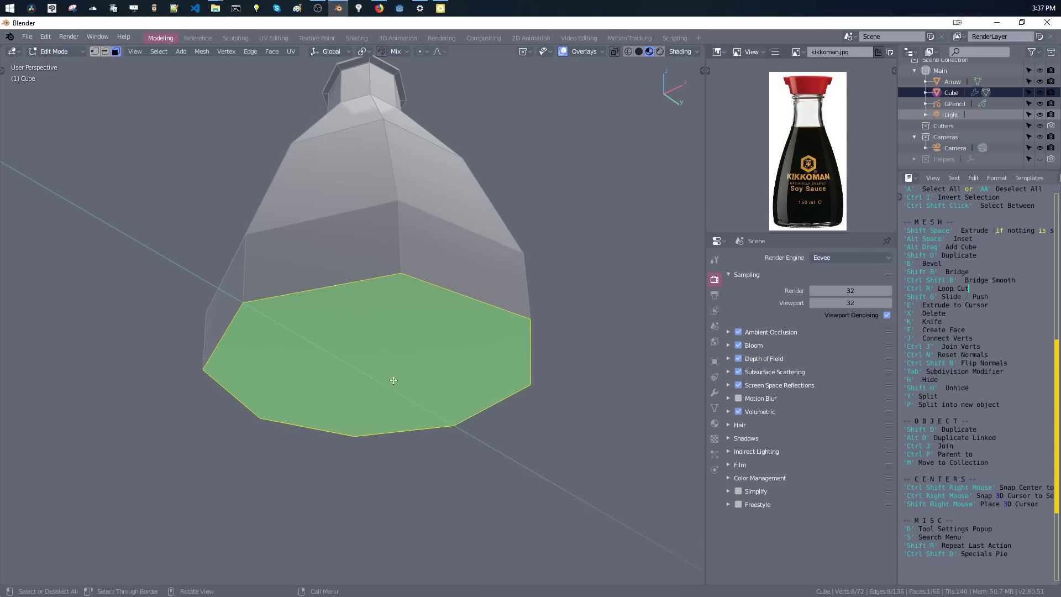
Try to extrude the bottom face downward by about 0.55, and again by about 1.19.
key(shift+space)
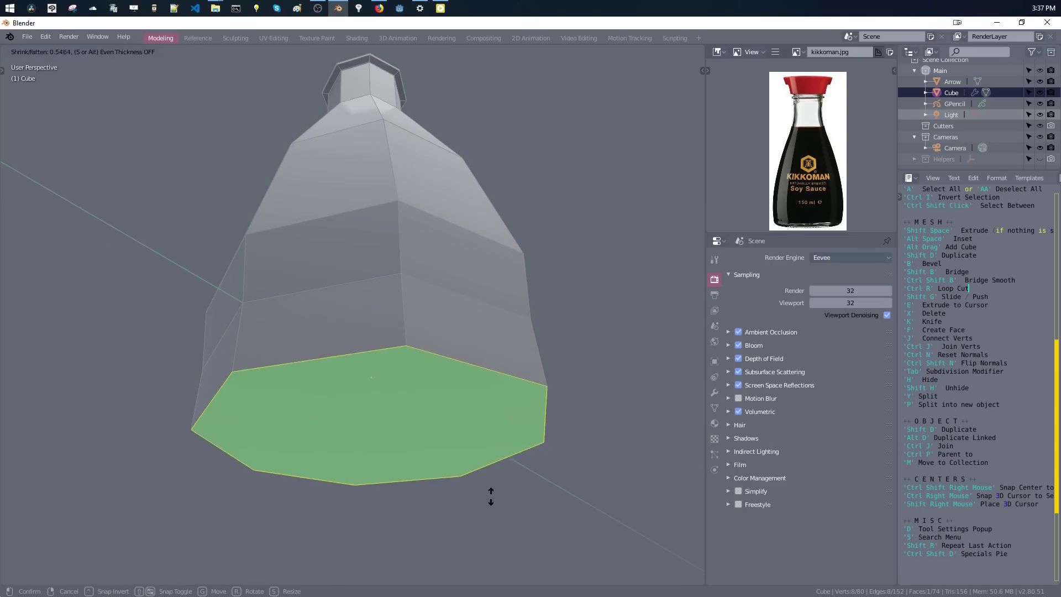
click(490, 499)
key(ctrl+z)
key(ctrl+z)
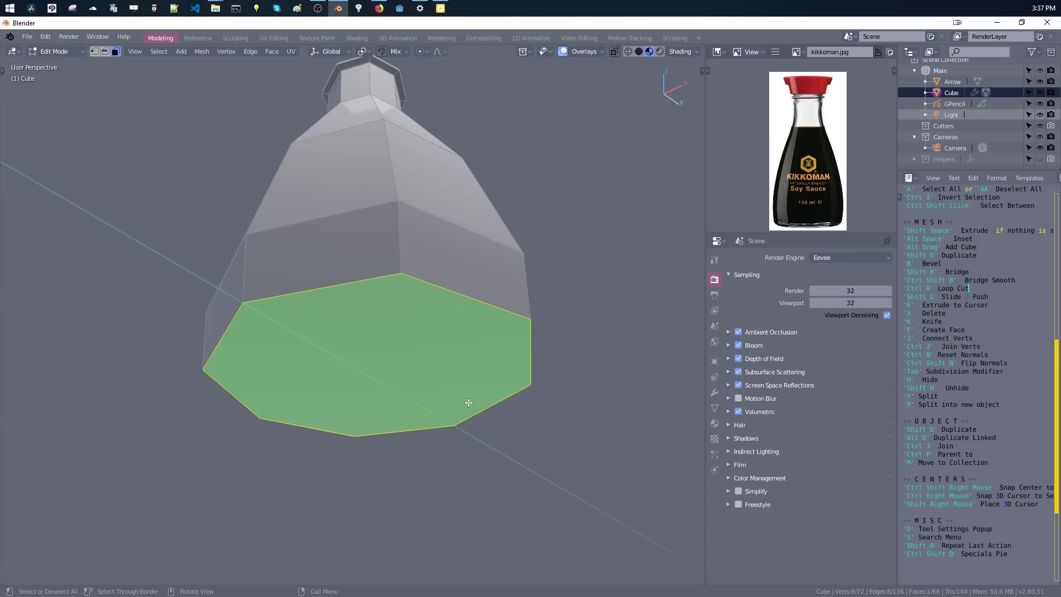
key(shift+space)
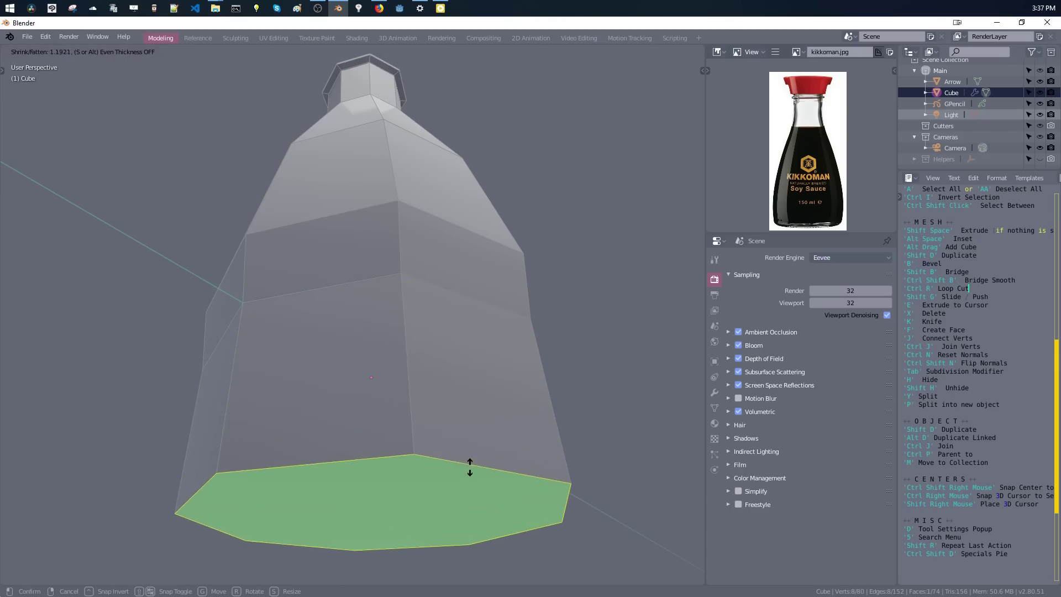
click(492, 490)
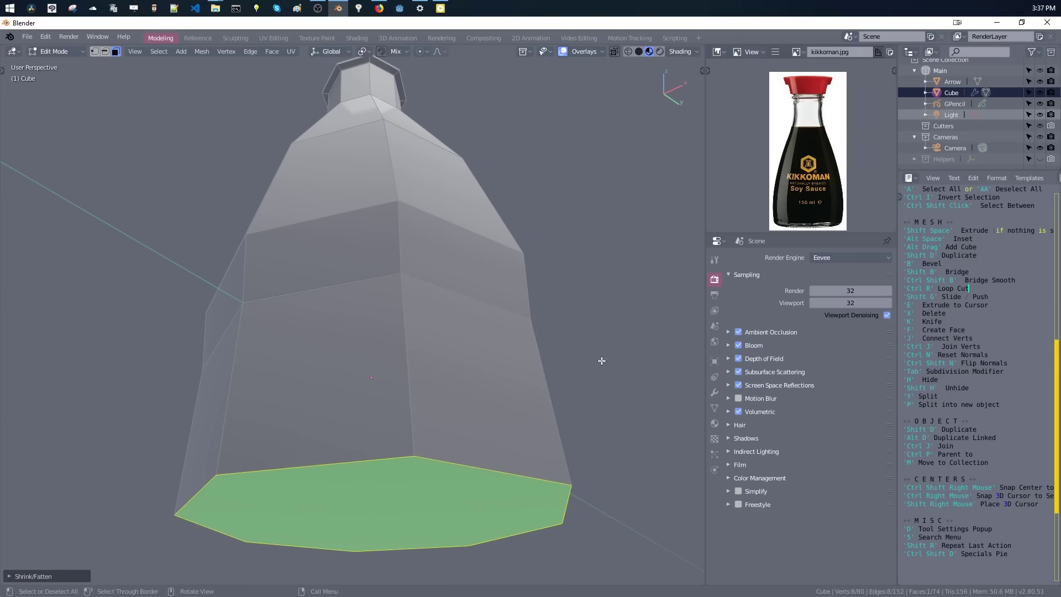
key(ctrl+z)
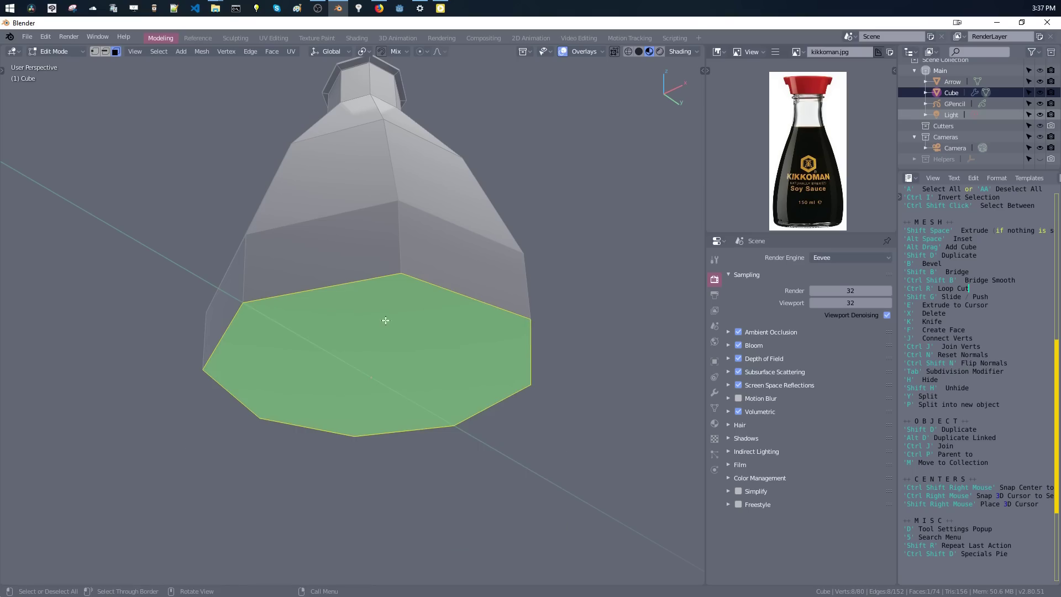
Try to lower the bottom face by moving it without extruding.
scroll(431, 304, up, 4)
key(g)
click(434, 290)
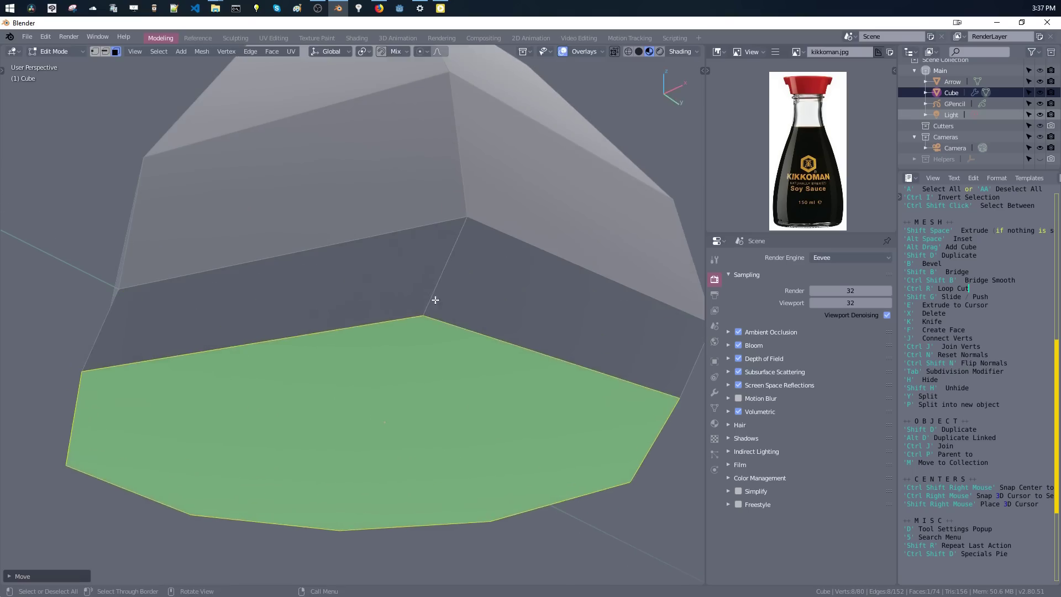
middle_drag(433, 298, 366, 334)
key(ctrl+z)
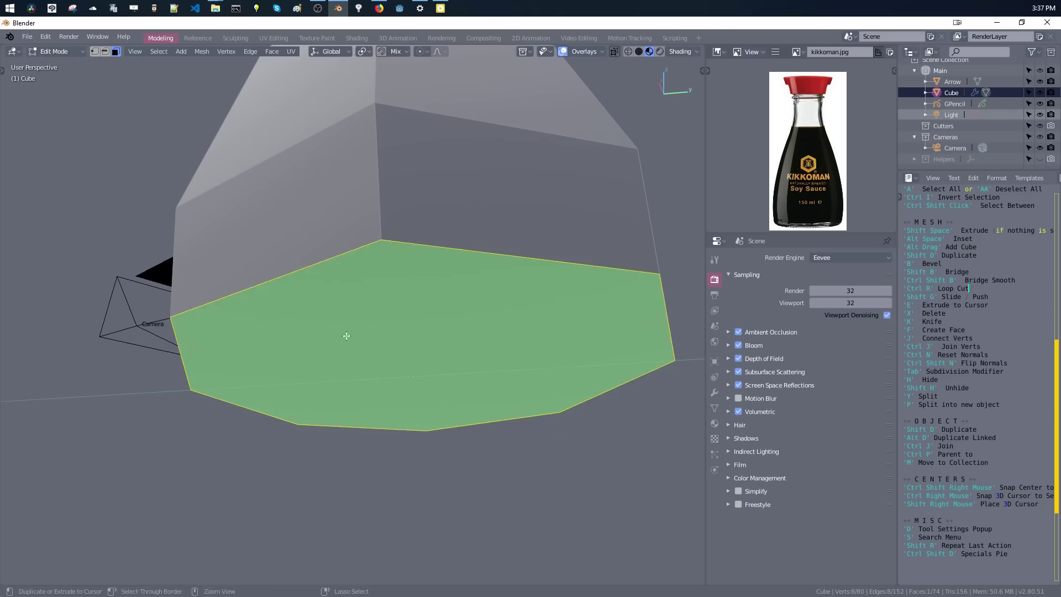
key(g)
click(377, 315)
key(ctrl+z)
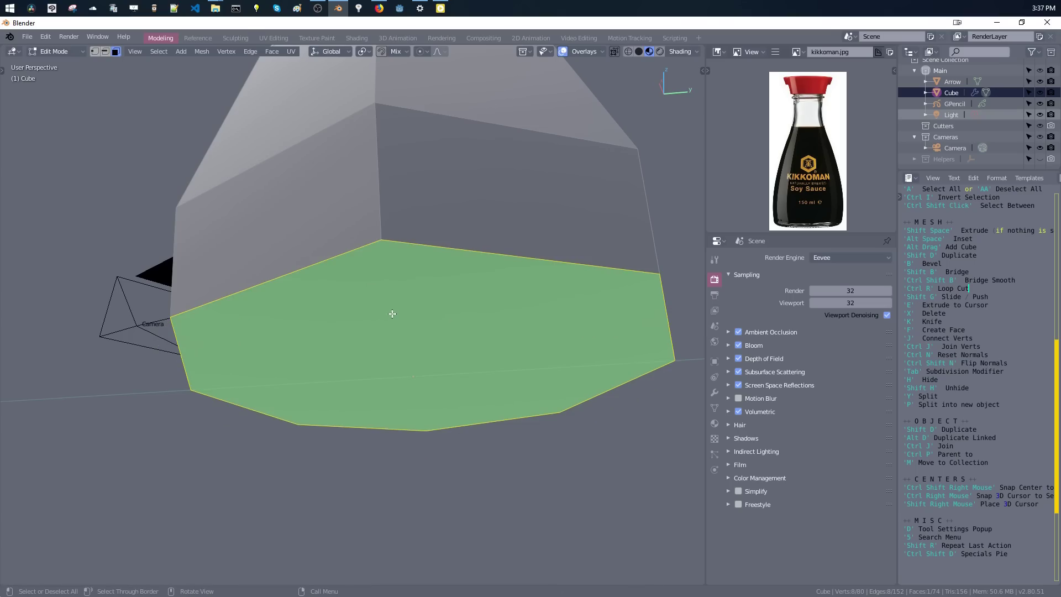
middle_drag(439, 345, 474, 352)
key(ctrl+z)
key(g)
key(z)
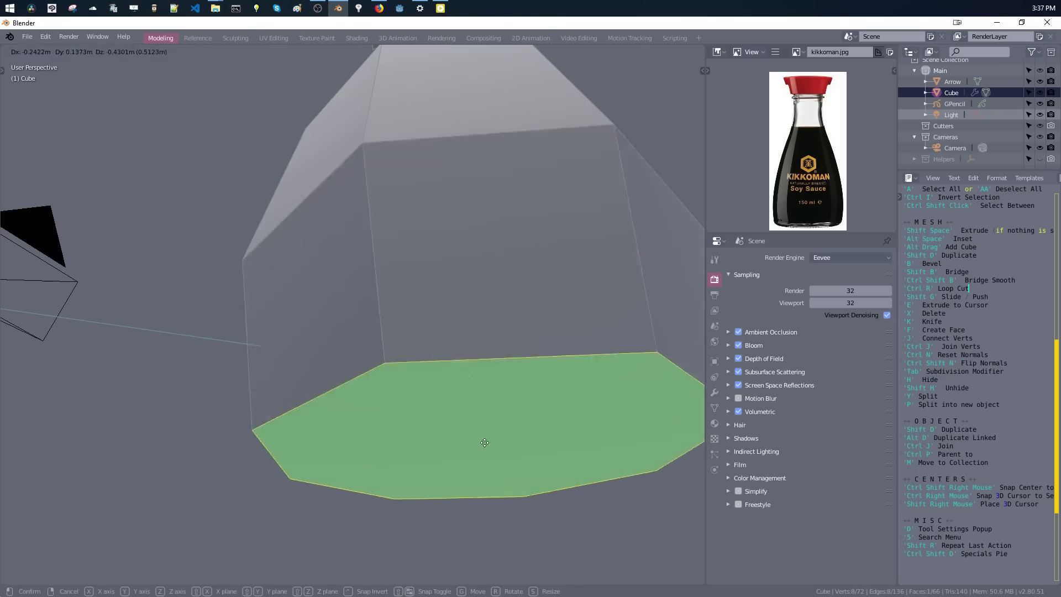
click(481, 425)
key(ctrl+z)
Try to extrude the bottom face in place and scale it well inward.
key(shift+space)
click(479, 445)
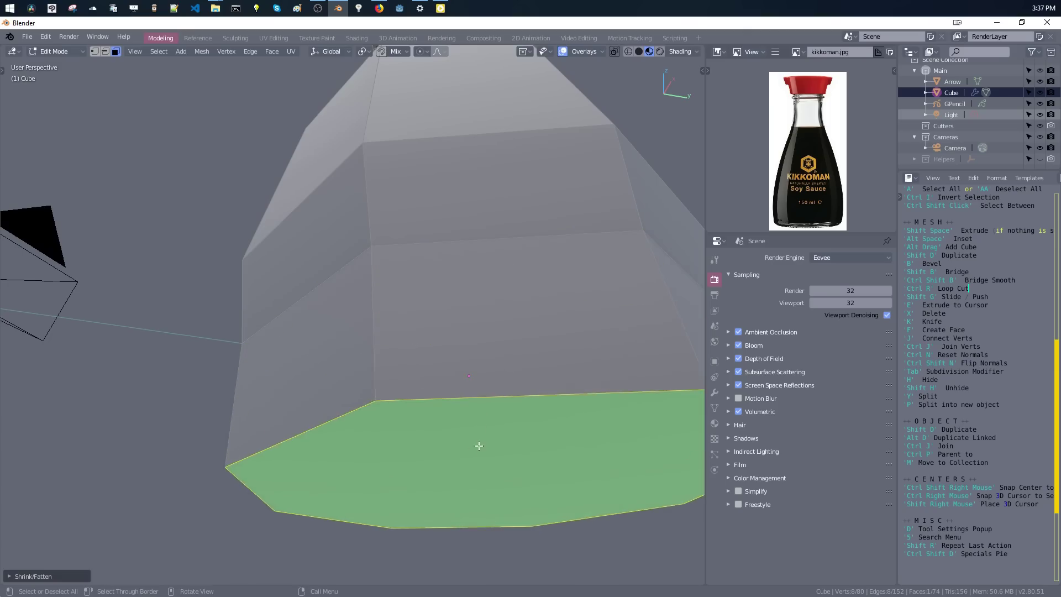
shift+middle_drag(527, 409, 445, 396)
key(s)
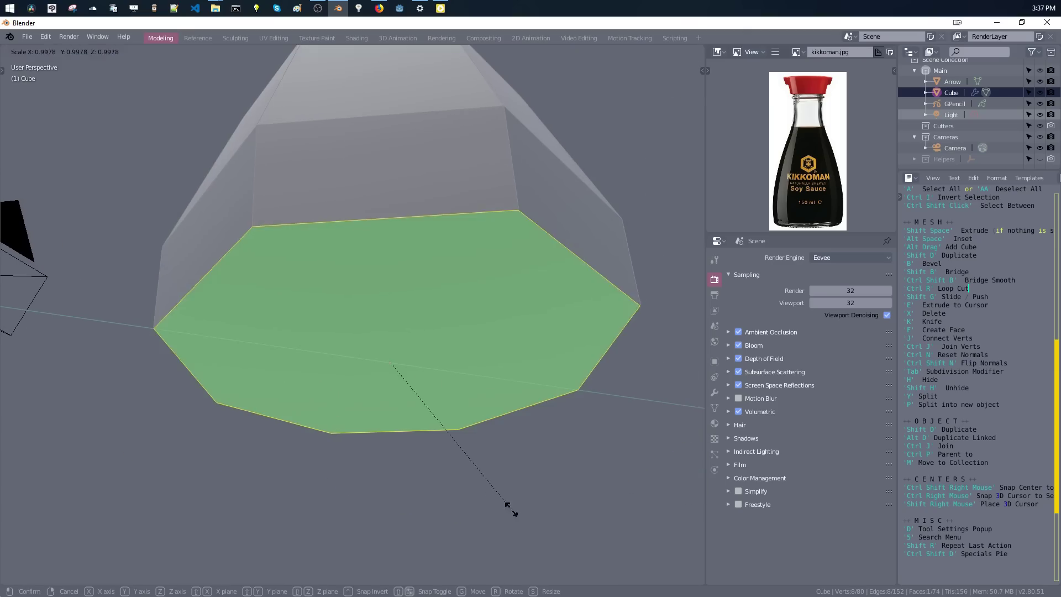
click(486, 474)
middle_drag(263, 337, 396, 360)
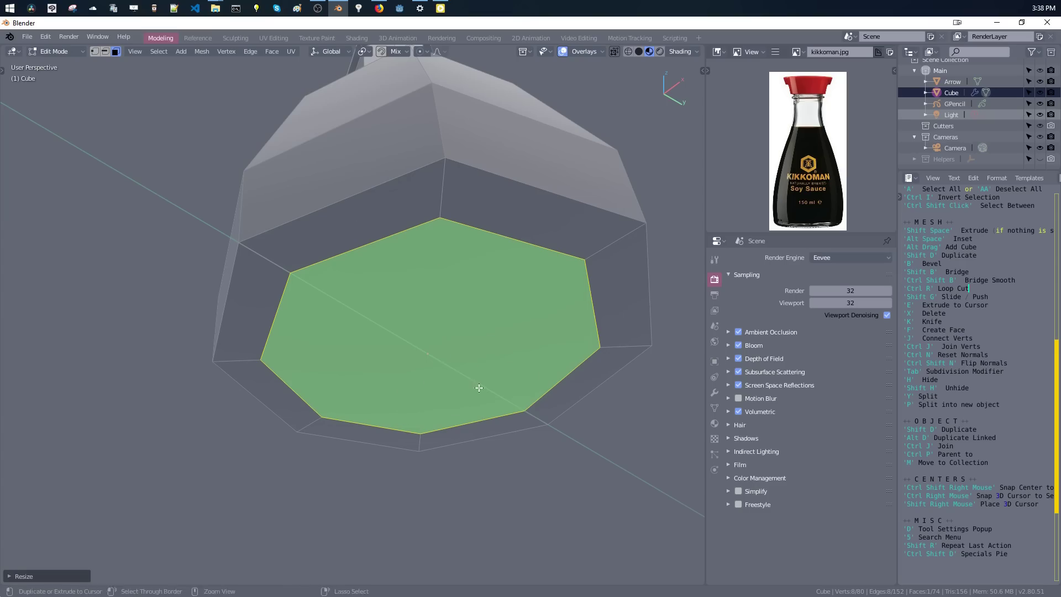
key(ctrl+space)
key(ctrl+x)
key(ctrl+space)
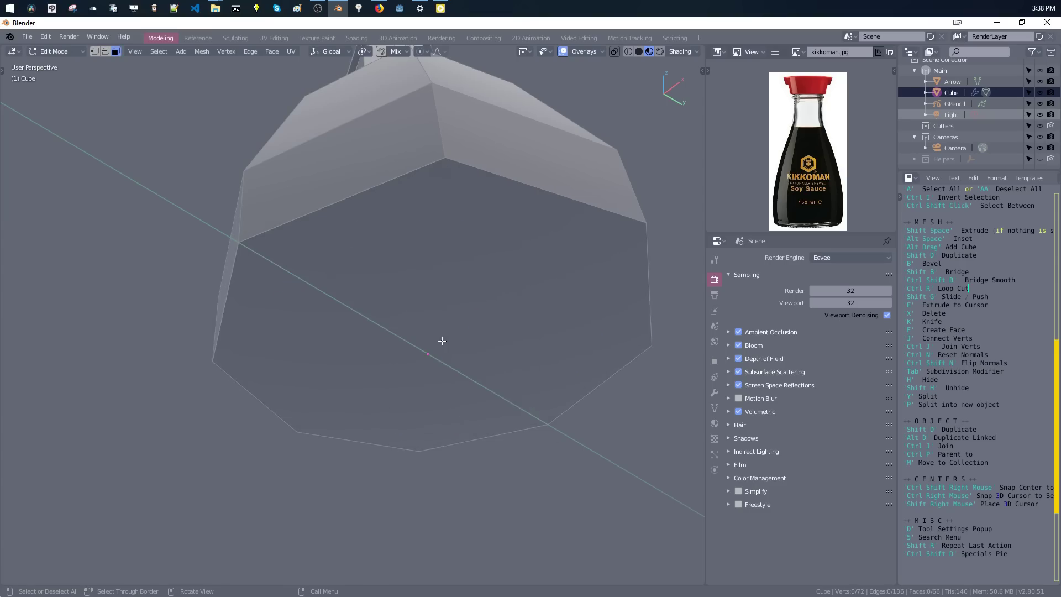
Reselect the bottom face, extrude it in place and scale it slightly inward to leave a thin border around the base.
click(442, 341)
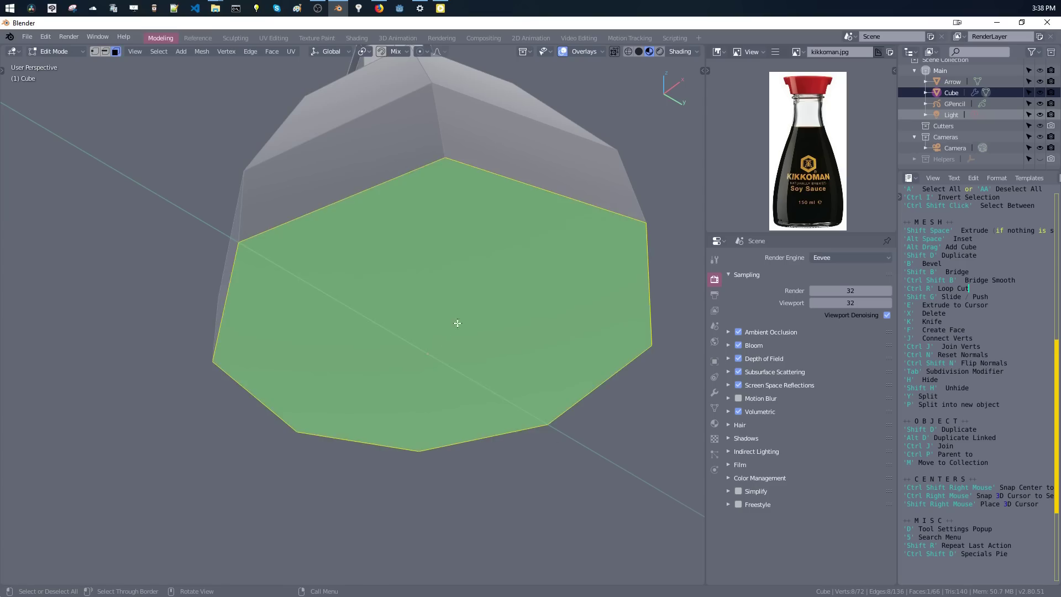
key(shift+space)
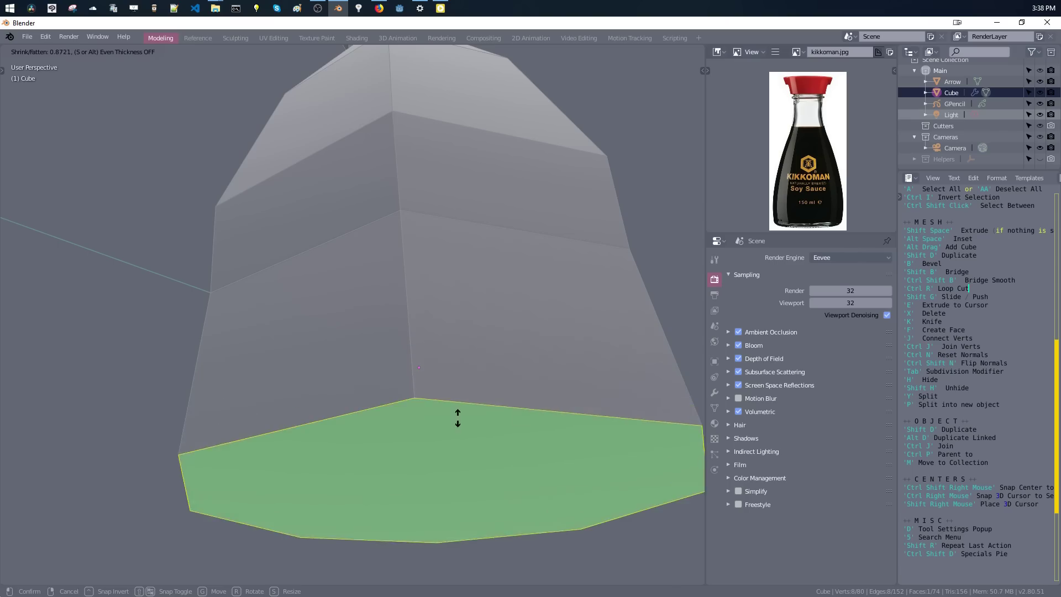
click(454, 391)
middle_drag(455, 391, 513, 429)
key(s)
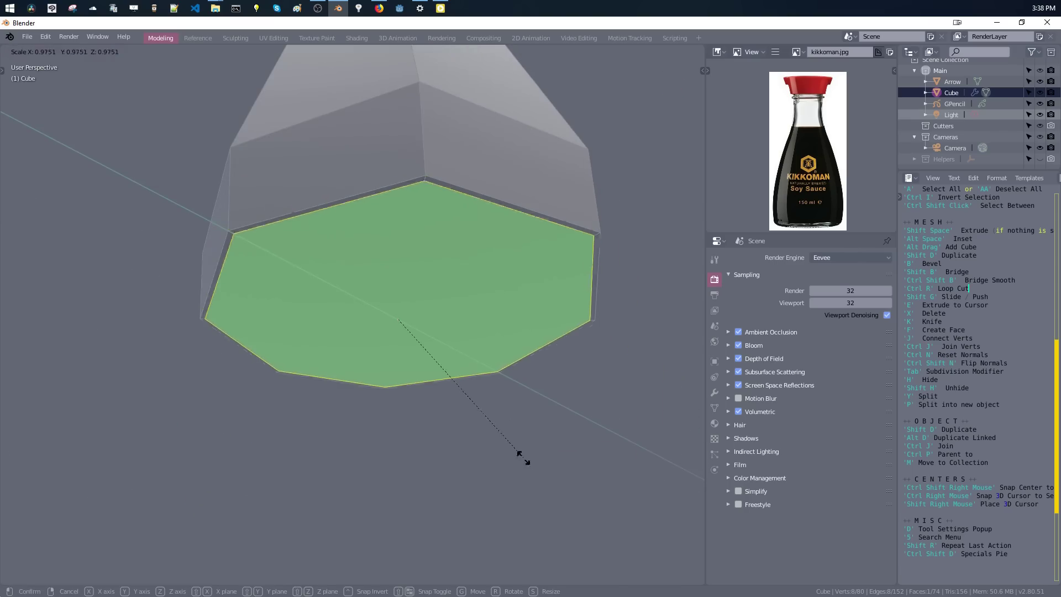
click(504, 430)
middle_drag(503, 393, 437, 350)
key(s)
click(493, 415)
key(s)
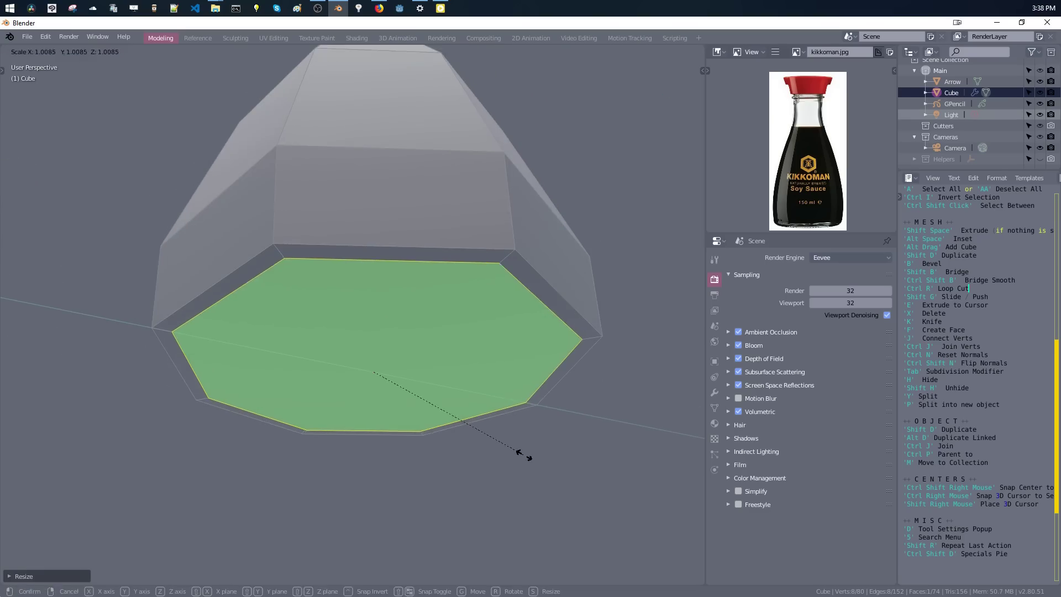
click(507, 412)
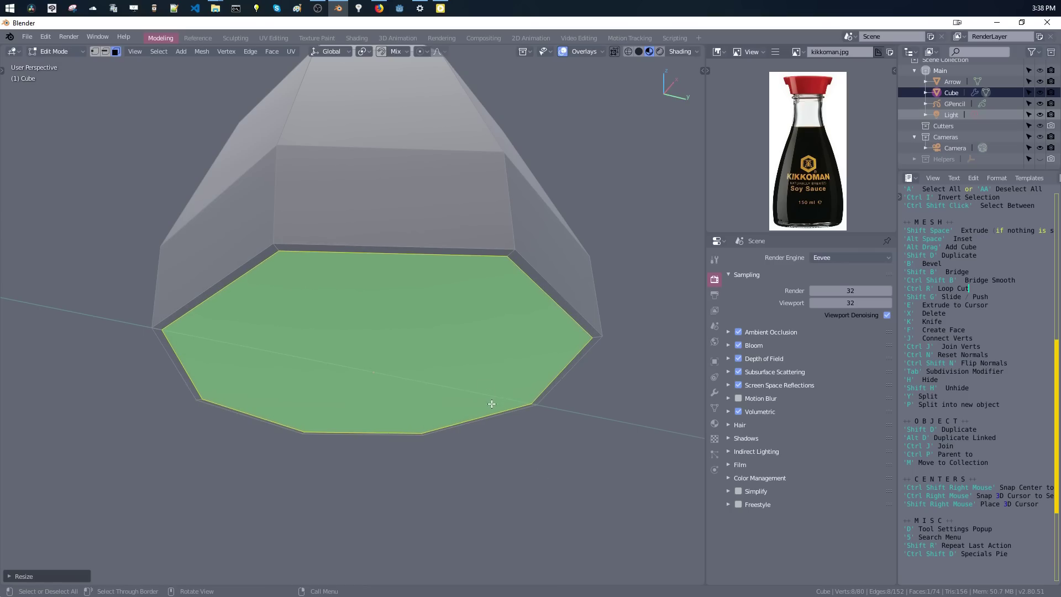
Compare the base and neck with and without subdivision smoothing to examine the effect of the added bottom edges.
key(Tab)
middle_drag(349, 329, 308, 349)
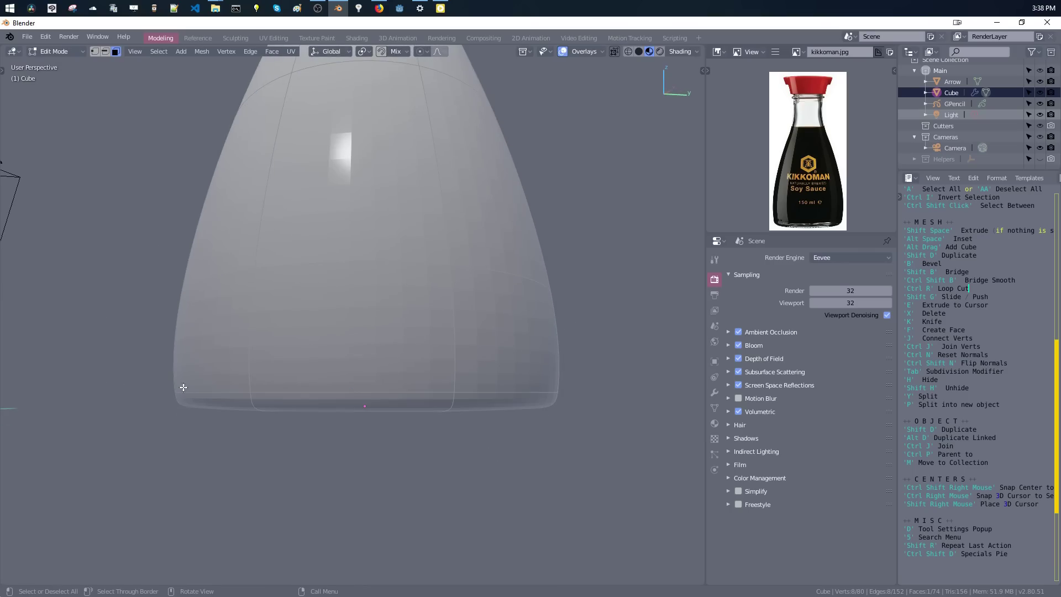
middle_drag(187, 393, 208, 331)
key(Tab)
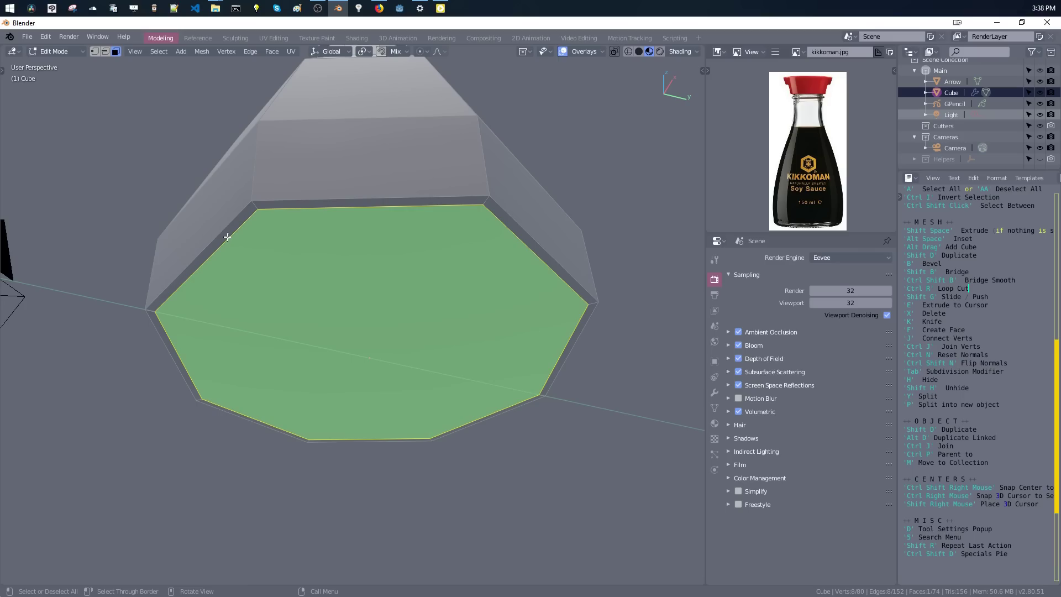
middle_drag(386, 302, 345, 293)
middle_drag(369, 245, 358, 291)
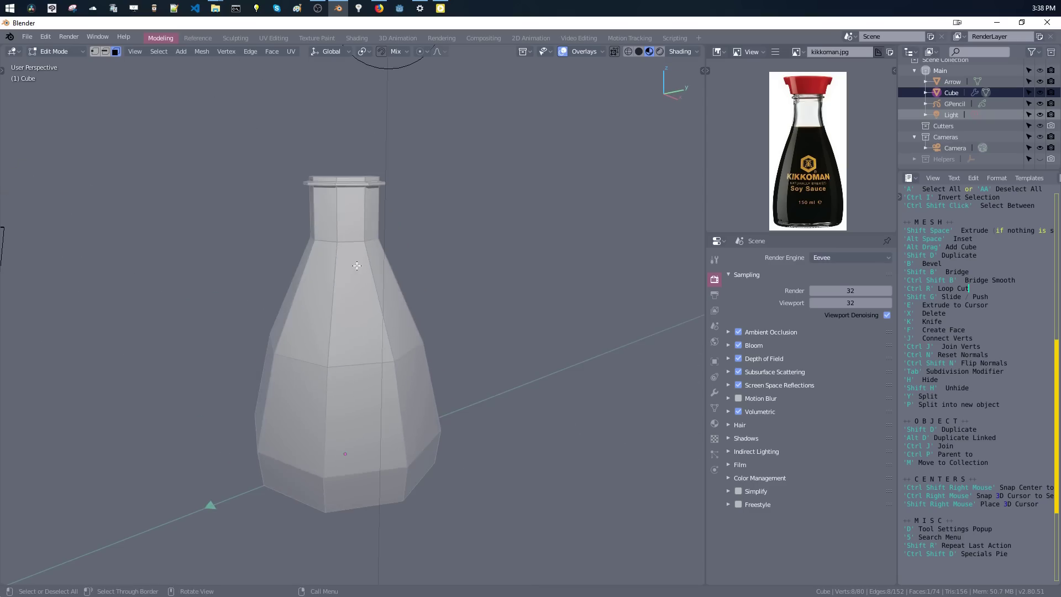
key(Tab)
ctrl+middle_drag(355, 232, 358, 114)
shift+middle_drag(358, 113, 327, 207)
key(Tab)
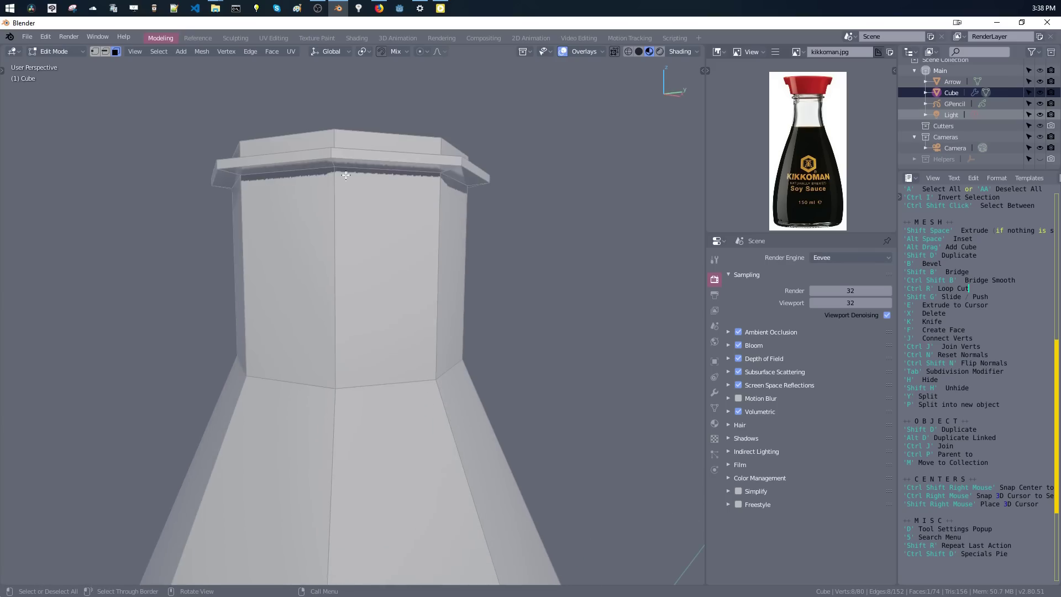
Select individual faces on the neck and under the rim, one after another, finishing with a tall neck face.
key(2)
click(344, 167)
click(321, 167)
click(380, 170)
right_drag(422, 246, 418, 244)
click(406, 244)
click(450, 249)
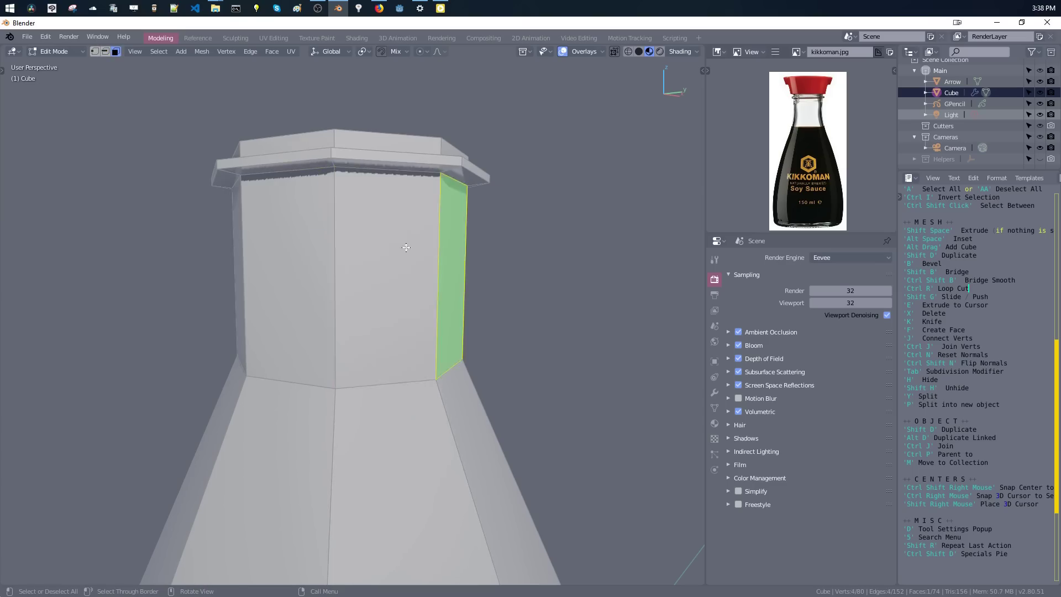
click(407, 247)
click(405, 166)
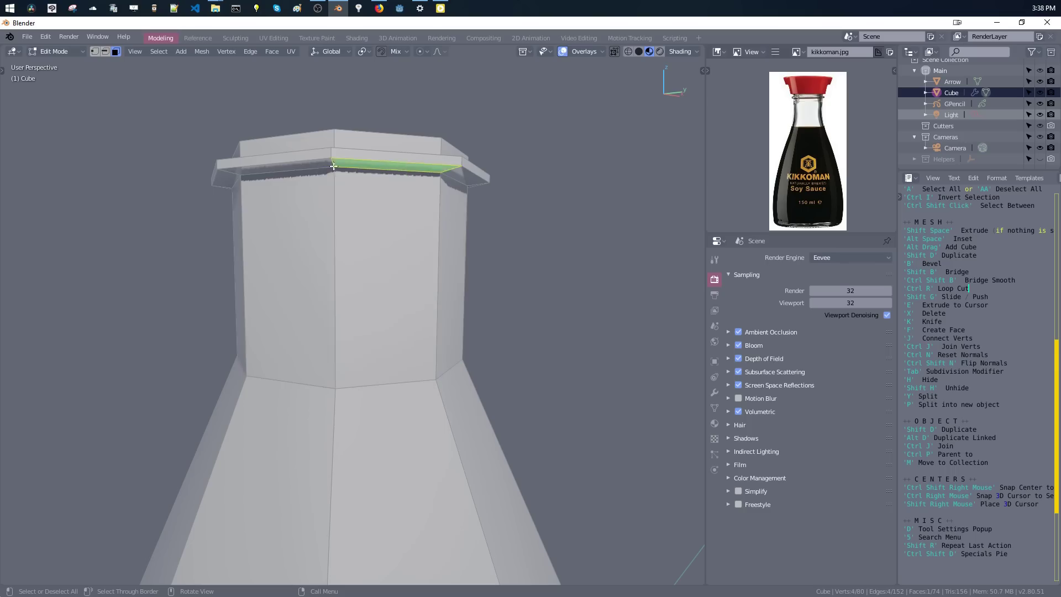
click(317, 174)
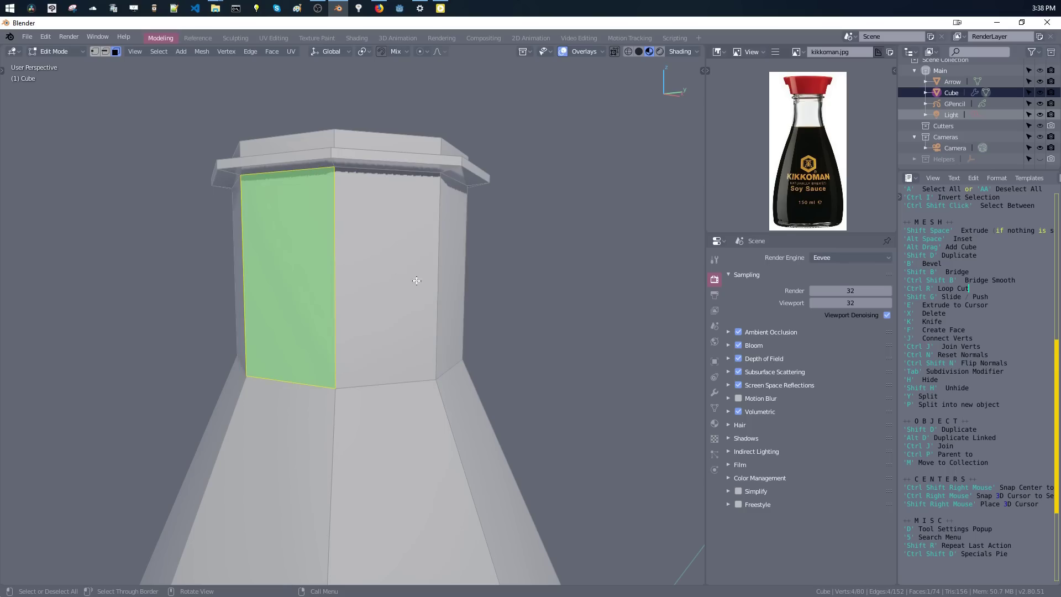
Highlight the Selection Pie entry in the shortcut notes and switch the mesh to edge selection.
drag(1057, 390, 1059, 260)
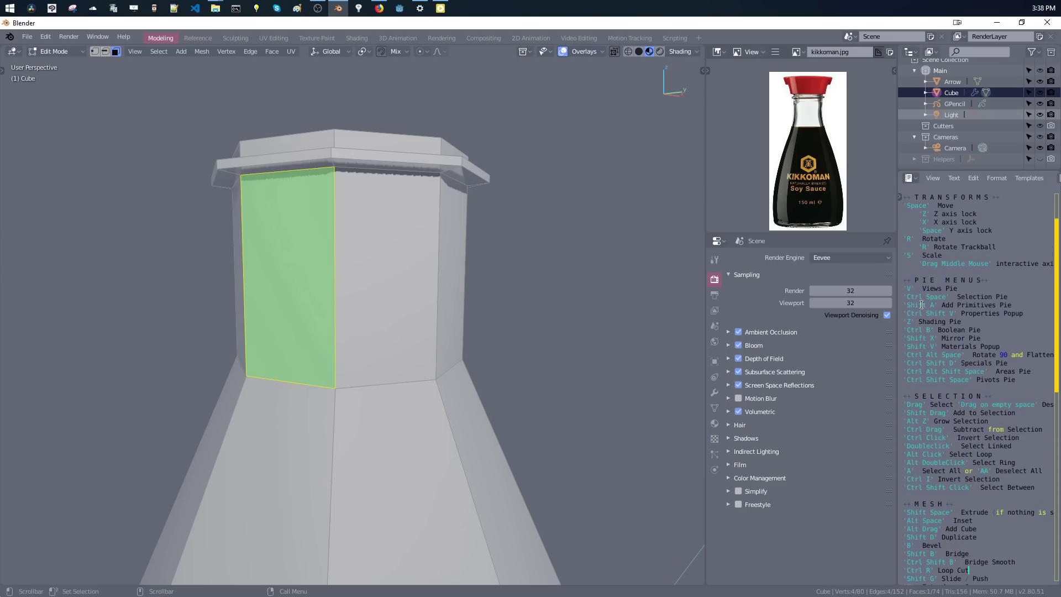
drag(905, 296, 1006, 296)
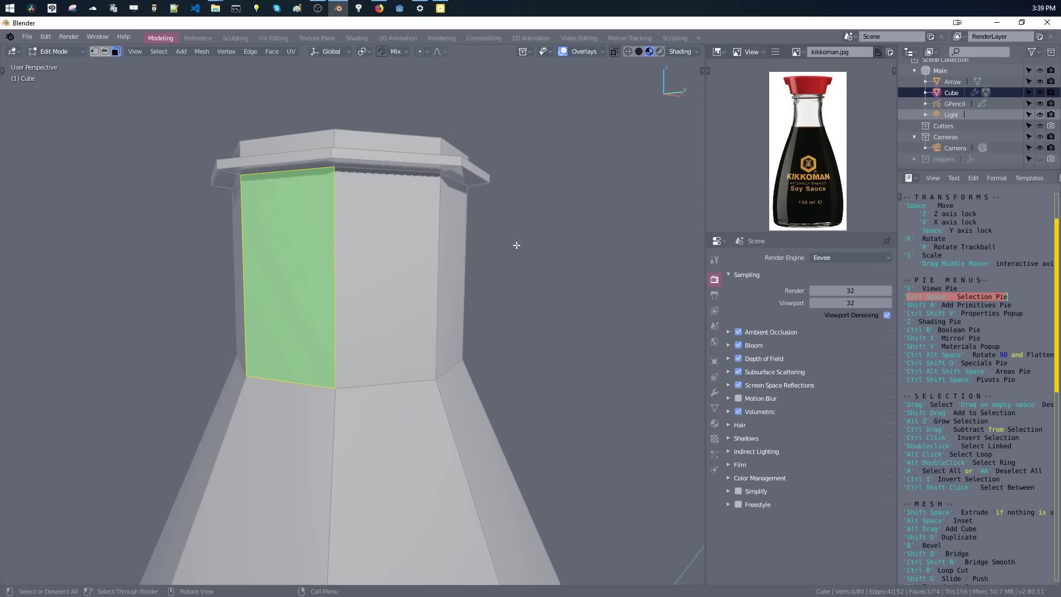
key(ctrl+space)
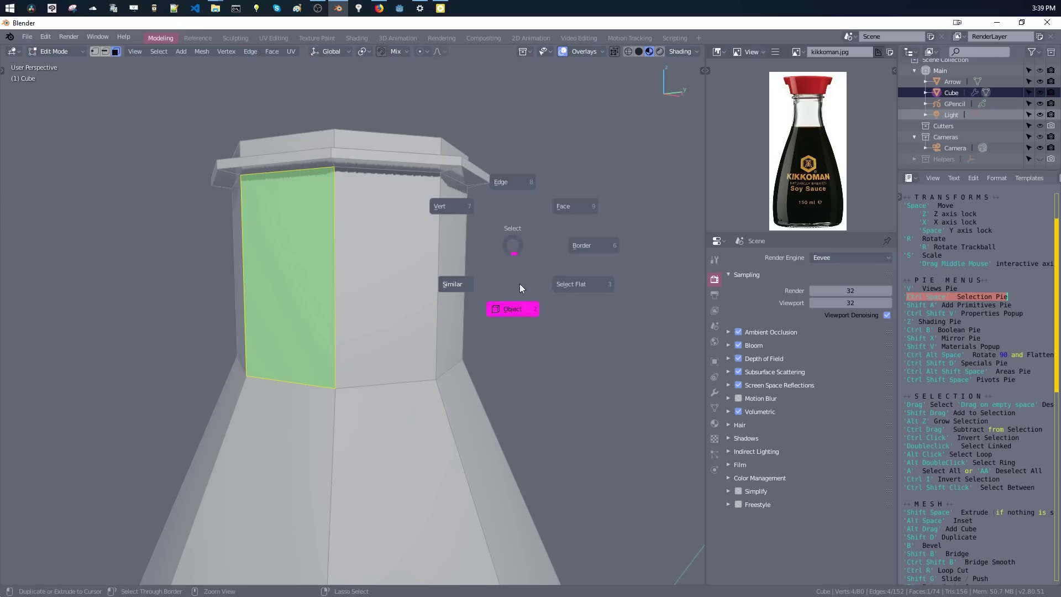
click(512, 237)
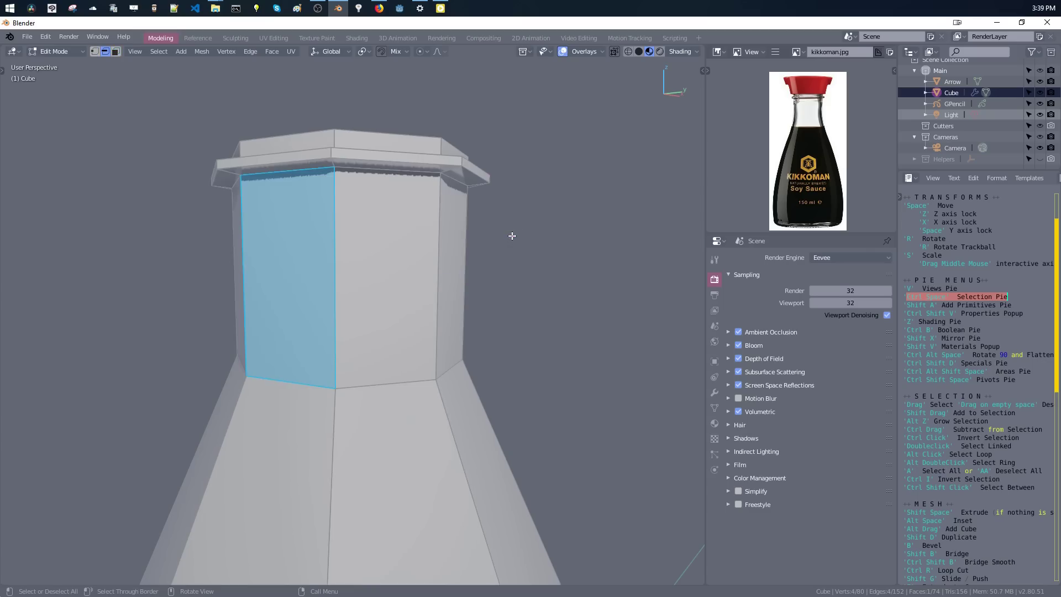
Select individual edges around the junction of neck and shoulder, finishing with a vertical edge of the neck.
click(360, 320)
click(381, 365)
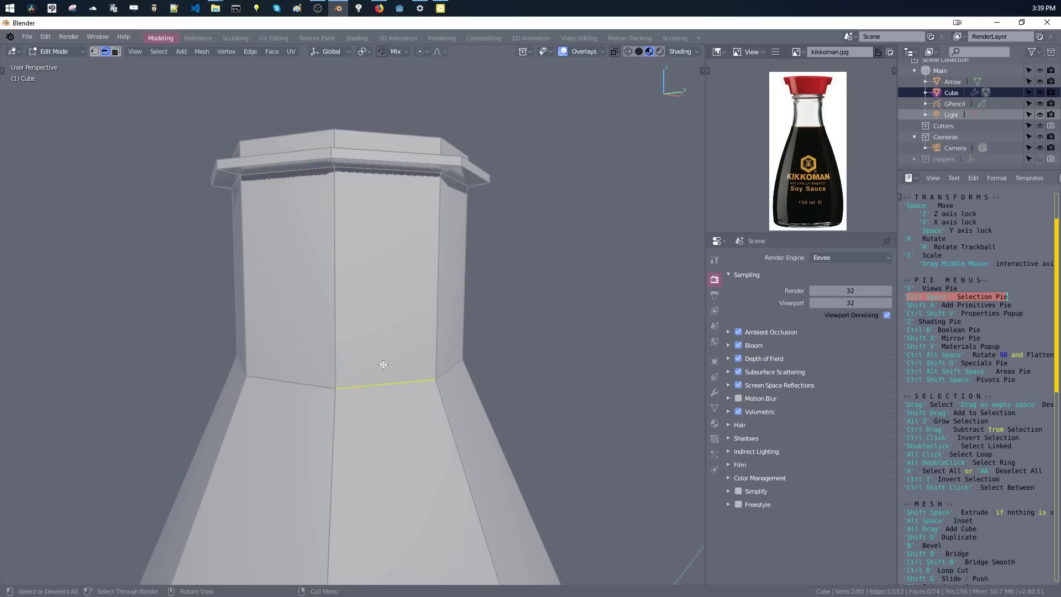
click(438, 345)
click(443, 402)
click(387, 383)
click(438, 332)
click(466, 347)
click(475, 386)
click(445, 401)
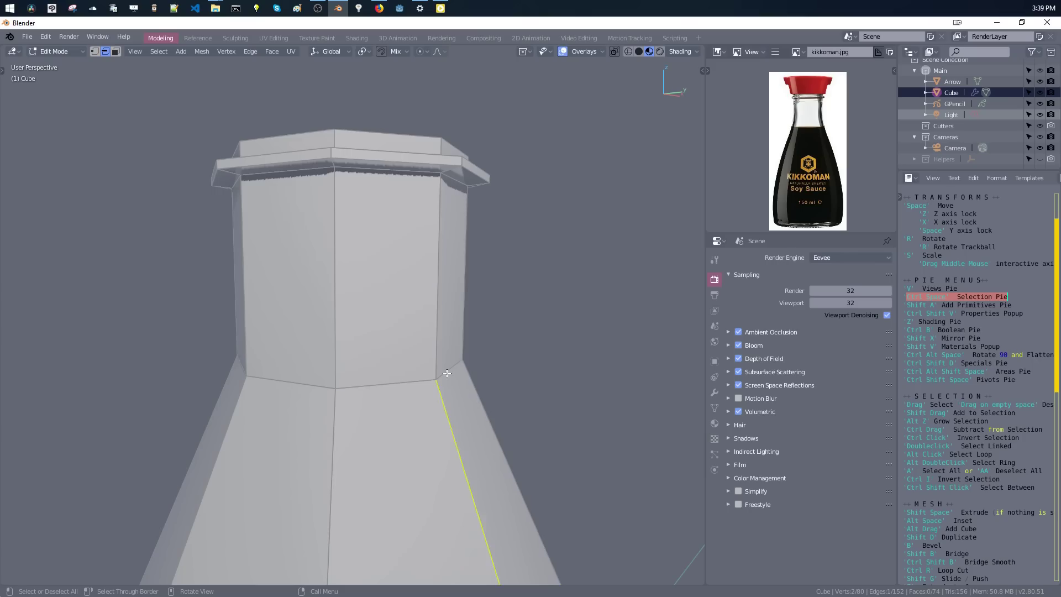
click(429, 361)
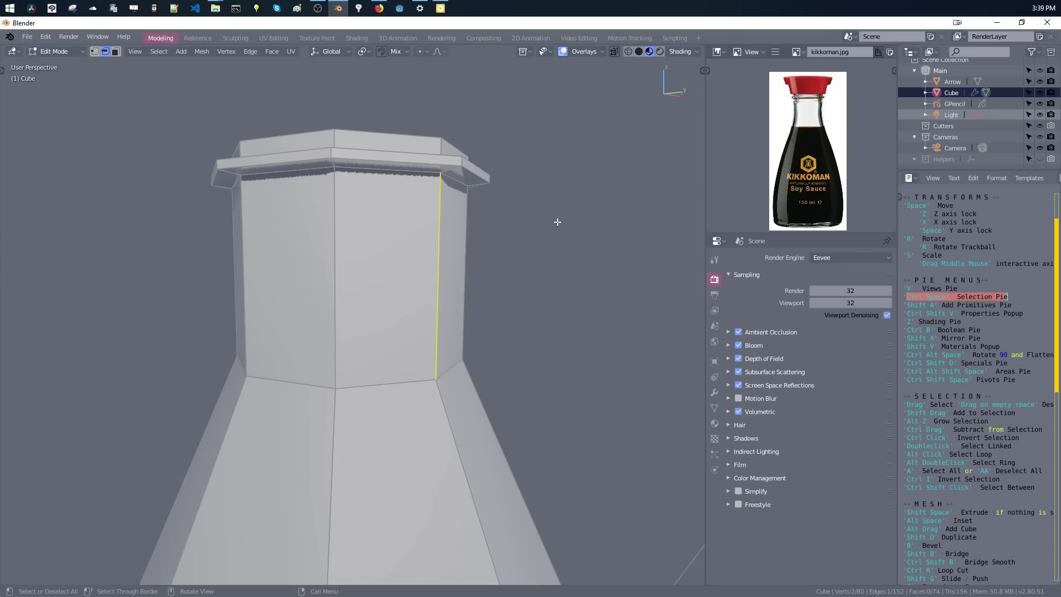
Cycle the mesh repeatedly between edge, face and vertex selection modes, finishing in vertex selection.
key(ctrl+space)
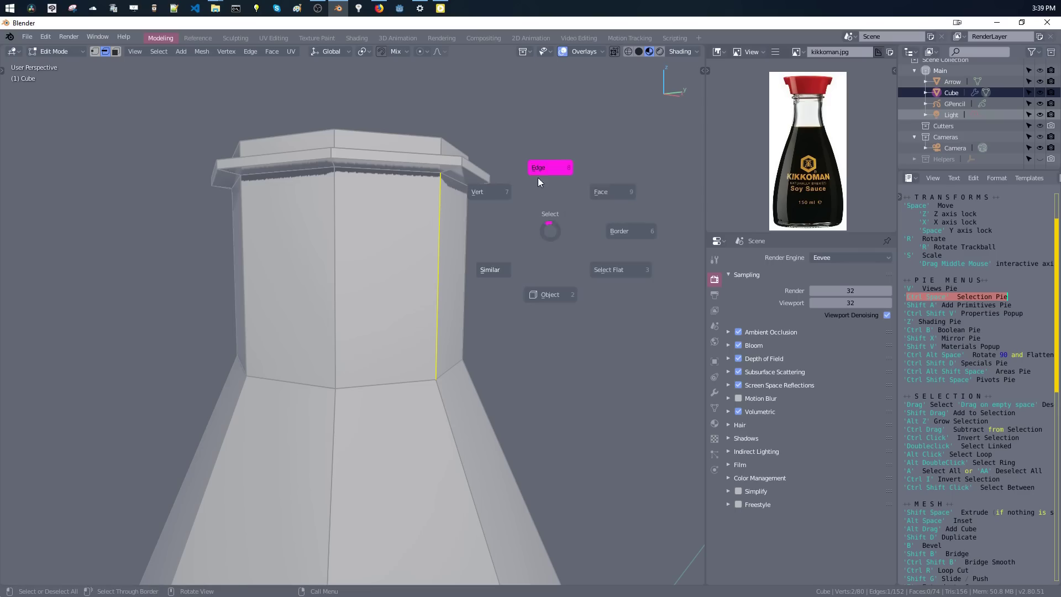
click(538, 178)
key(ctrl+space)
click(569, 248)
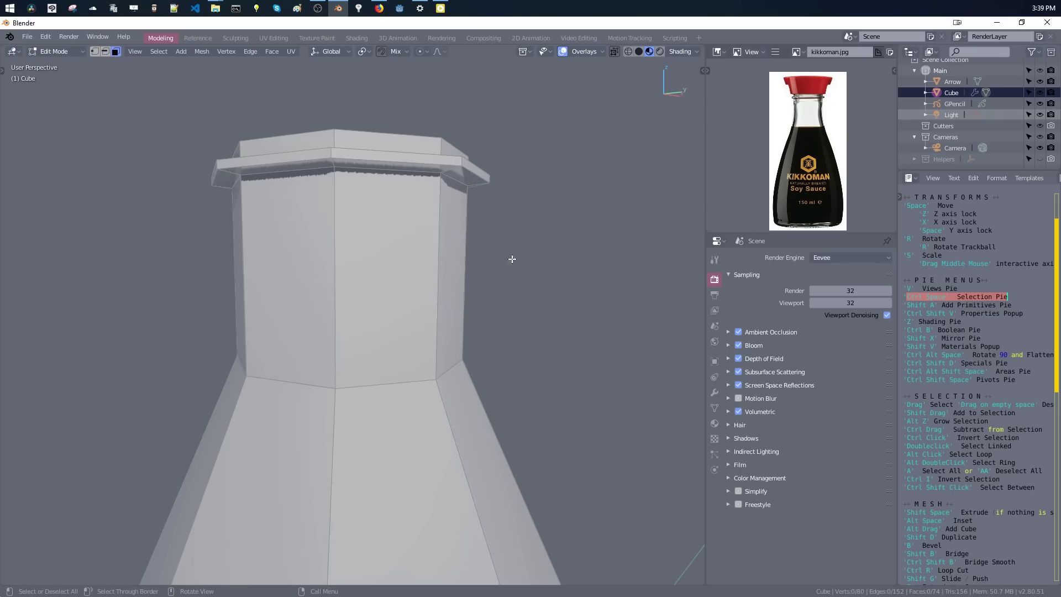
key(ctrl+space)
click(519, 246)
key(ctrl+space)
click(515, 213)
key(ctrl+space)
click(577, 194)
key(ctrl+space)
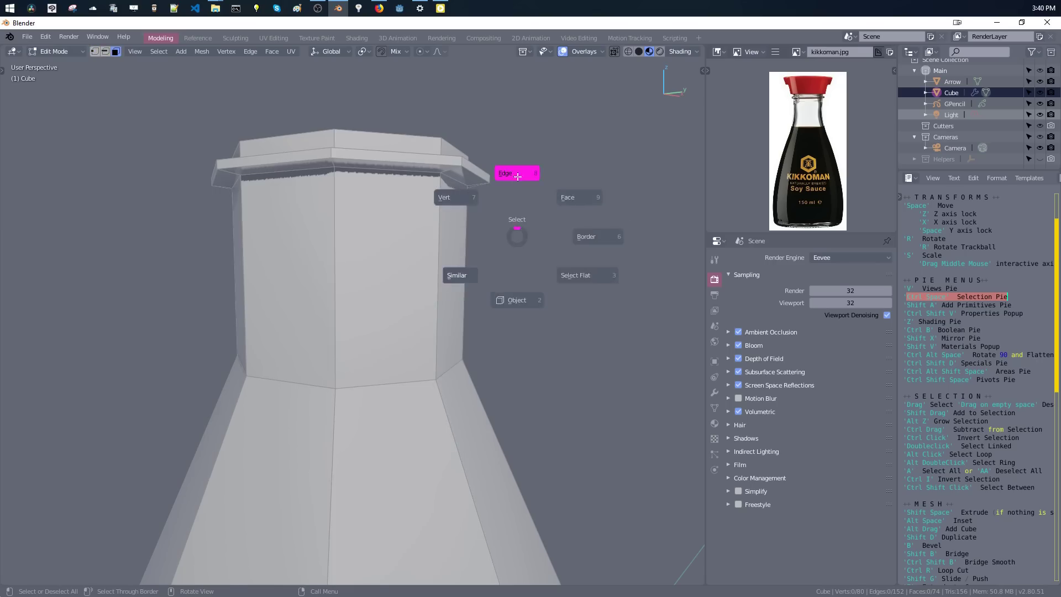
click(517, 176)
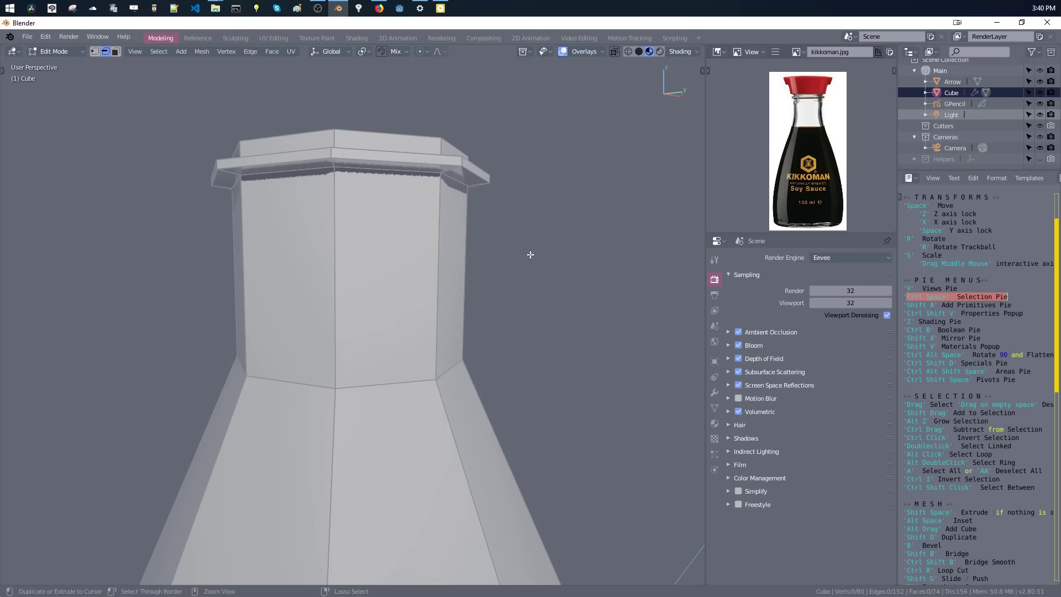
key(ctrl+space)
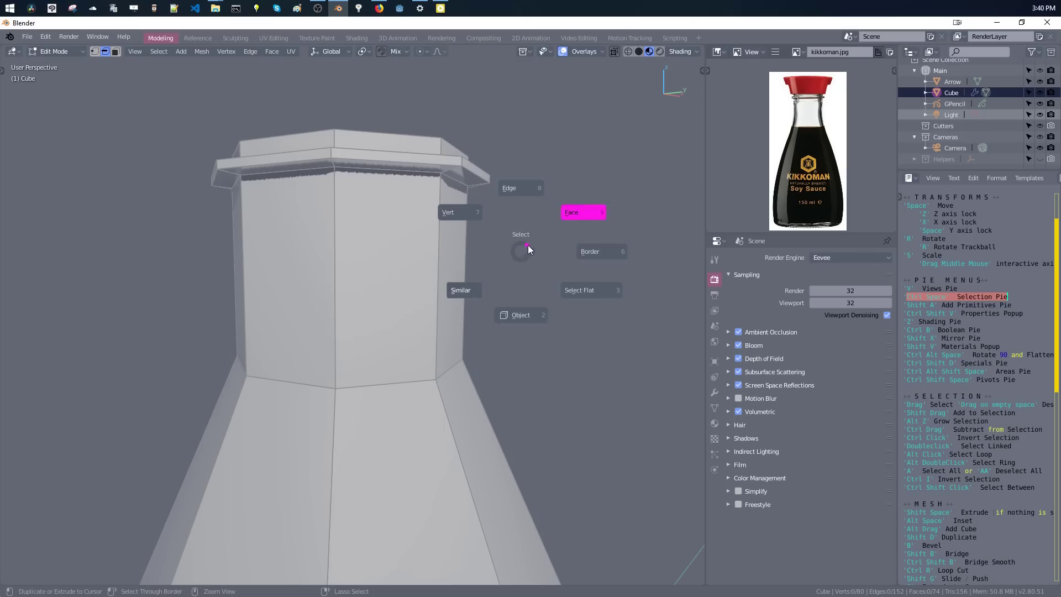
click(529, 244)
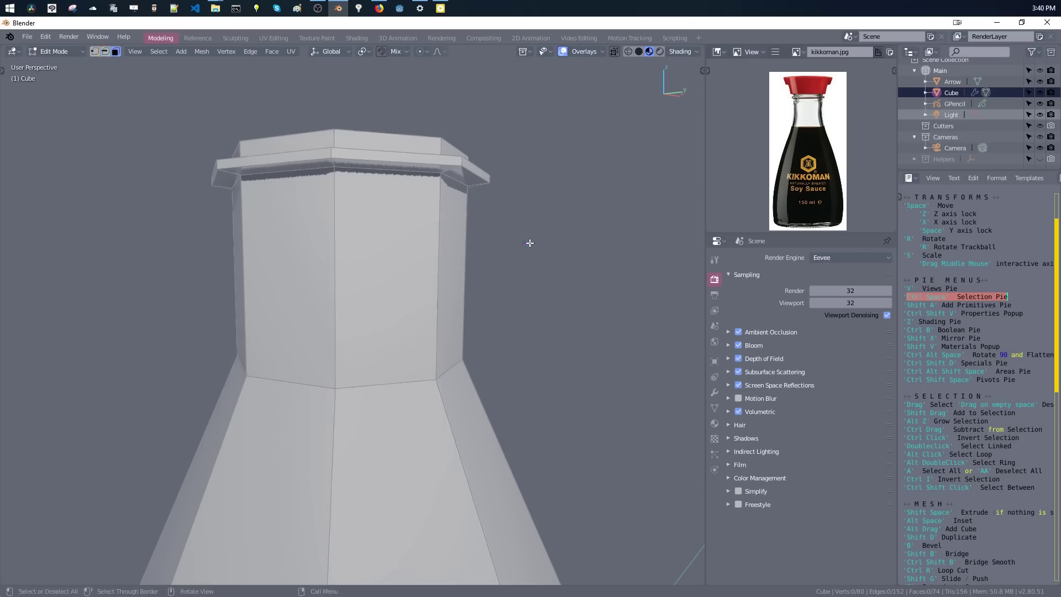
key(ctrl+space)
click(526, 209)
key(ctrl+space)
click(512, 241)
key(ctrl+space)
key(ctrl+space)
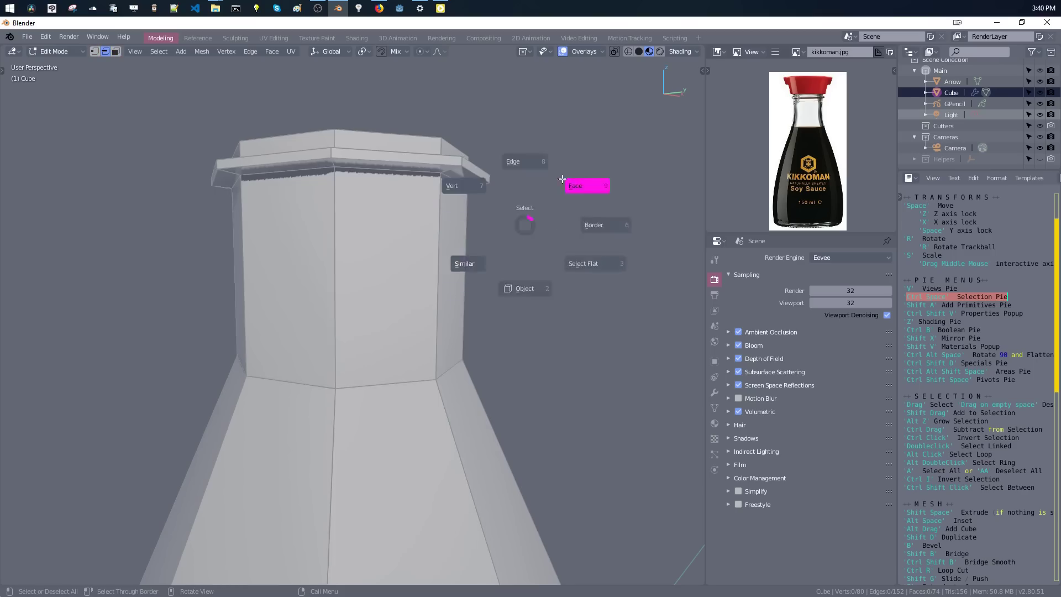
key(ctrl+space)
key(ctrl+space)
key(ctrl+space)
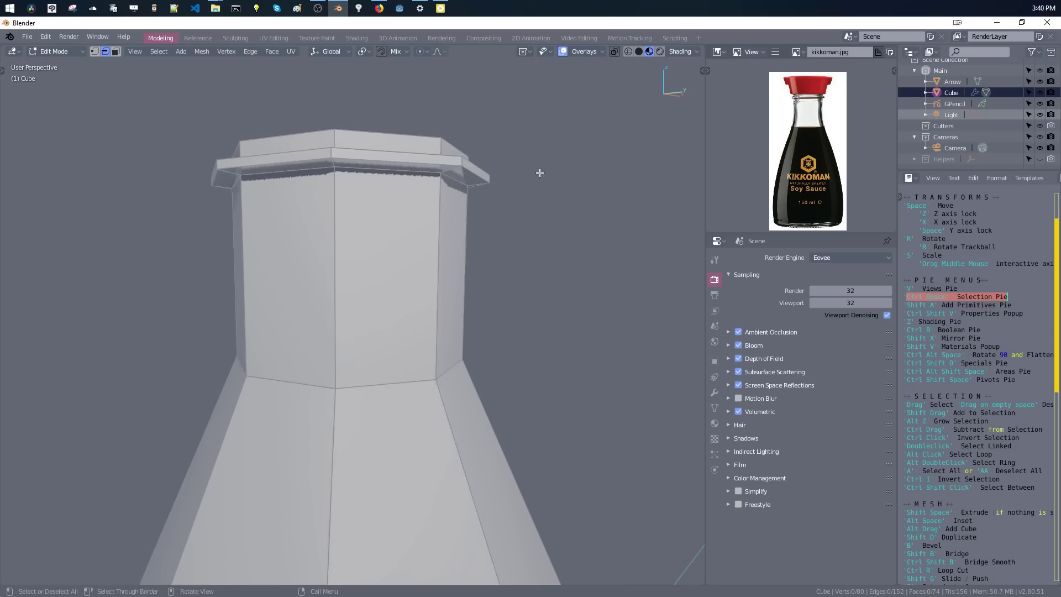
key(ctrl+space)
key(ctrl+space)
key(ctrl+space)
key(ctrl+space)
key(ctrl+space)
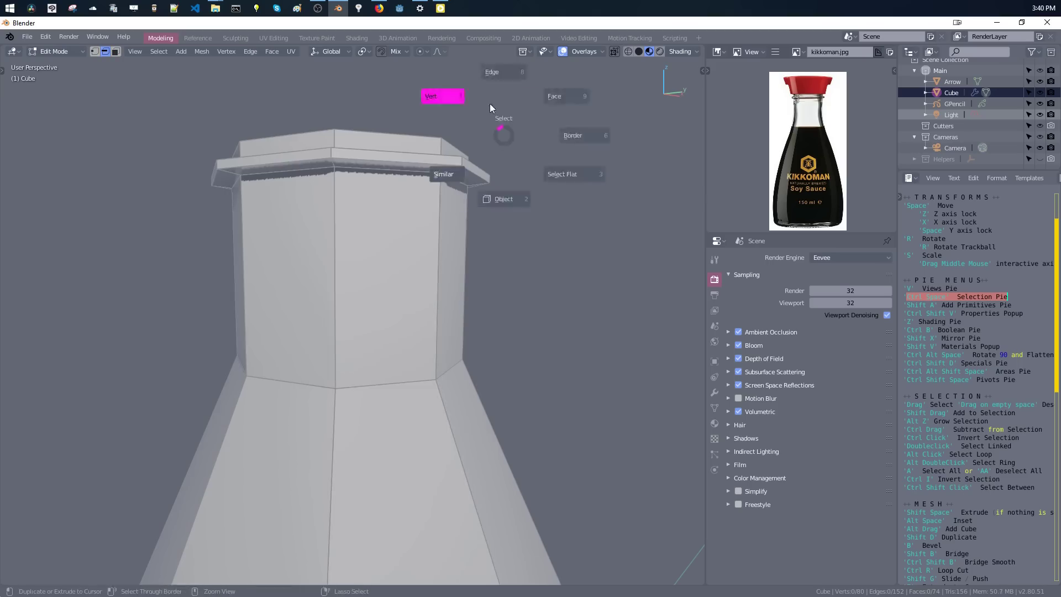
key(ctrl+space)
key(ctrl+space)
key(ctrl+space)
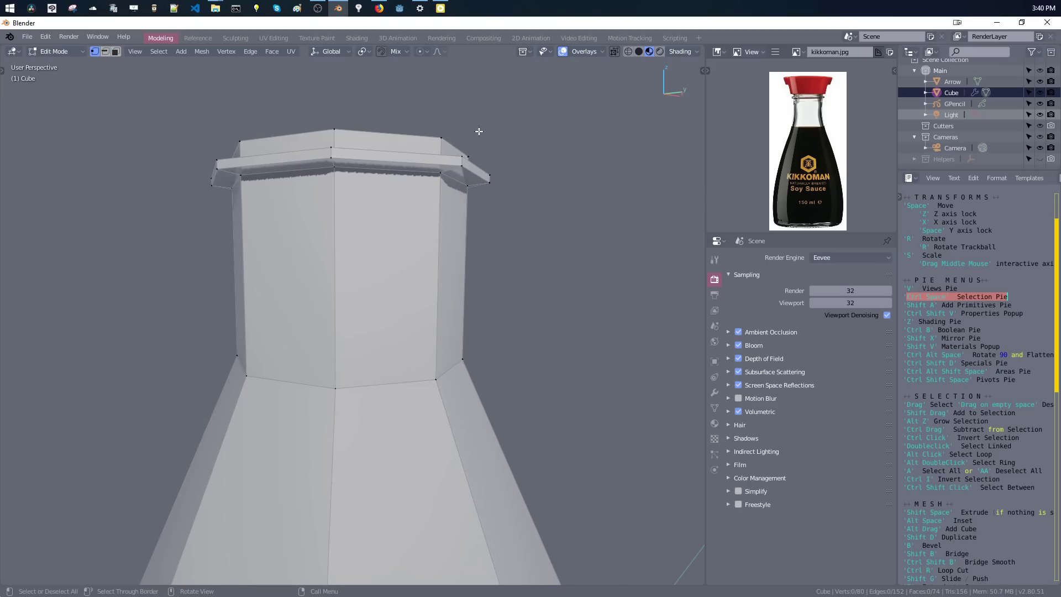
Return the mesh to edge selection and select a single edge at the junction of neck and shoulder.
key(ctrl+space)
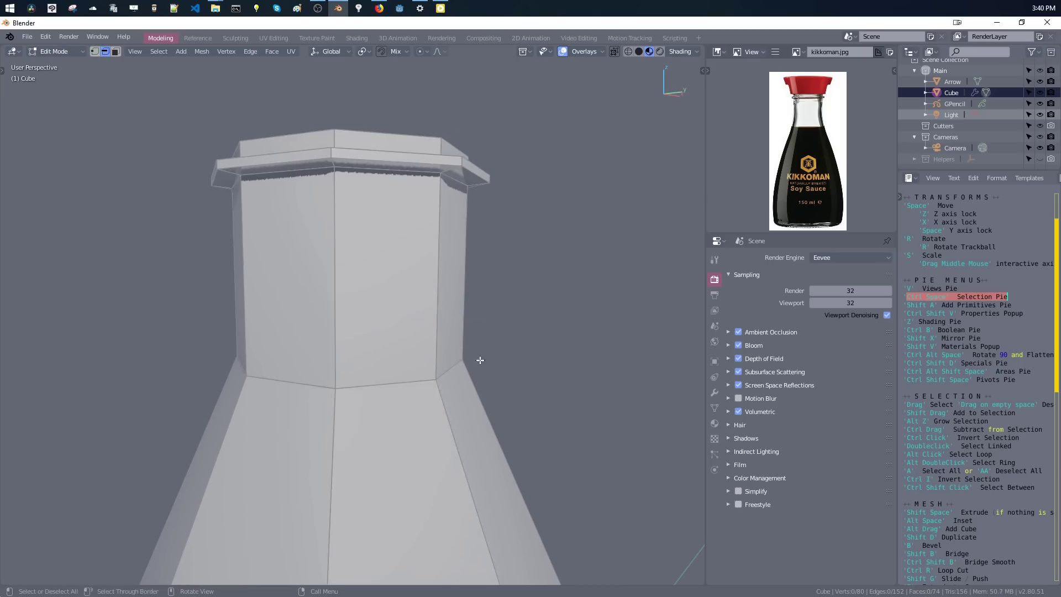
key(ctrl+space)
key(ctrl+space)
key(ctrl+space)
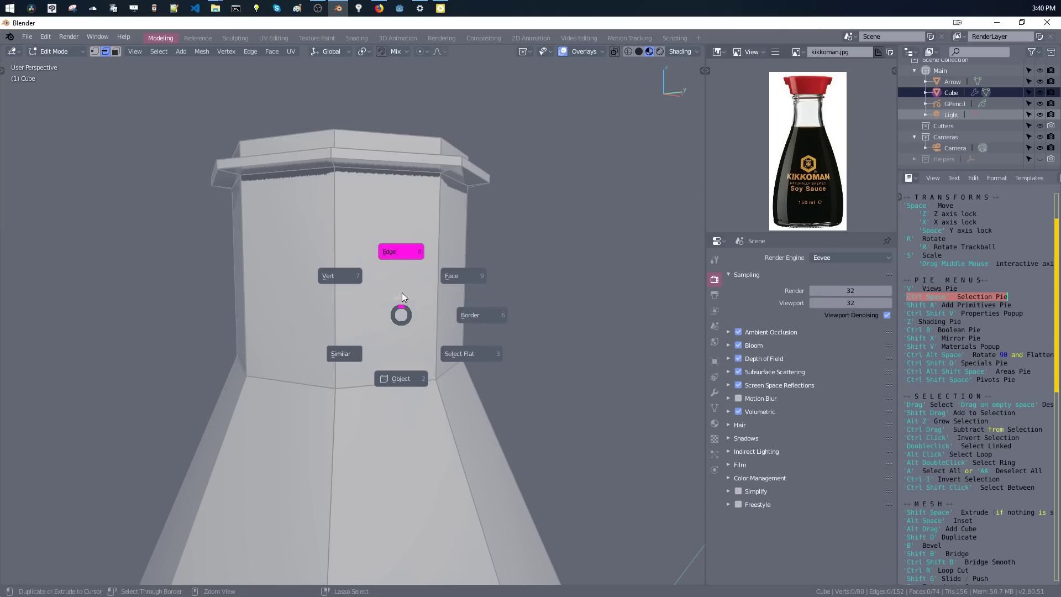
click(403, 297)
click(381, 386)
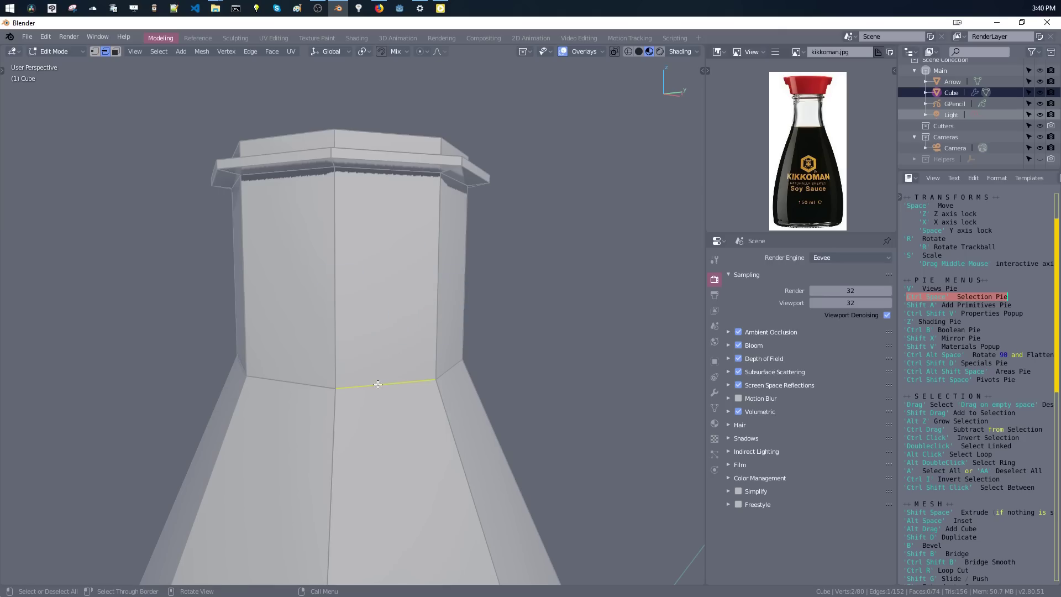
Select the edges where the neck meets the underside of the rim, adding them one after another around the neck.
click(357, 169)
middle_drag(219, 205, 419, 159)
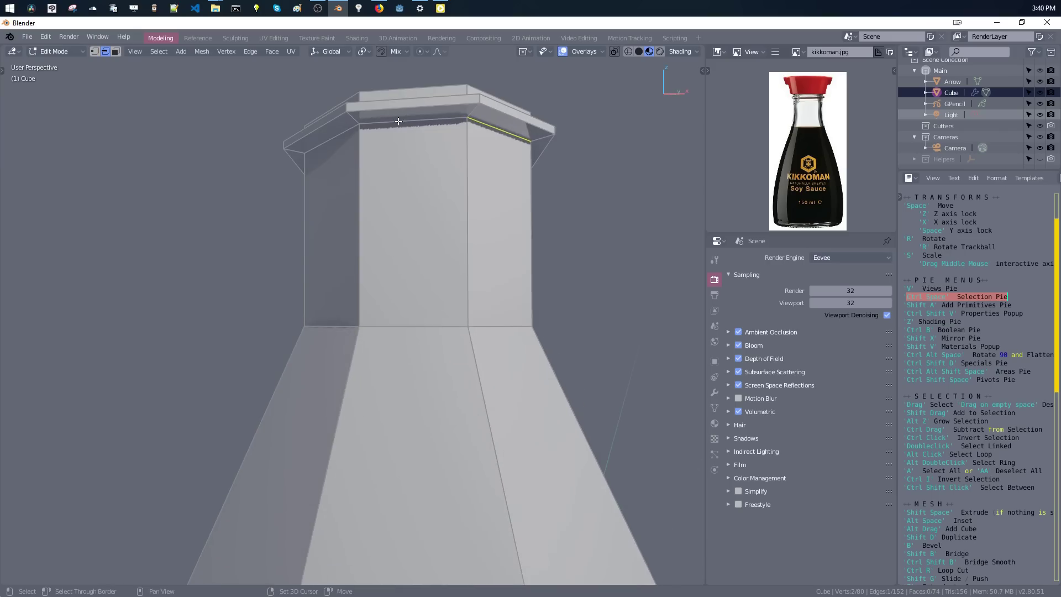
shift+click(398, 121)
shift+click(342, 134)
middle_drag(301, 139, 398, 217)
shift+click(399, 159)
shift+click(443, 215)
Complete the edge loop under the rim and add the edge loop directly above the rim to the selection.
alt+shift+click(349, 93)
key(alt+z)
scroll(350, 94, down, 3)
key(alt+z)
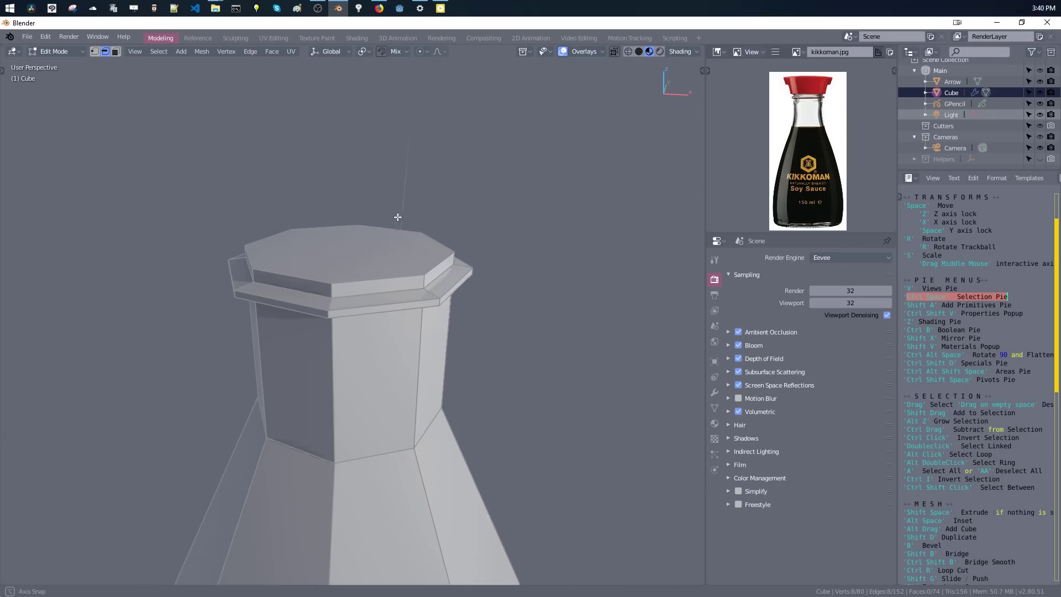
alt+shift+click(378, 295)
middle_drag(378, 295, 453, 348)
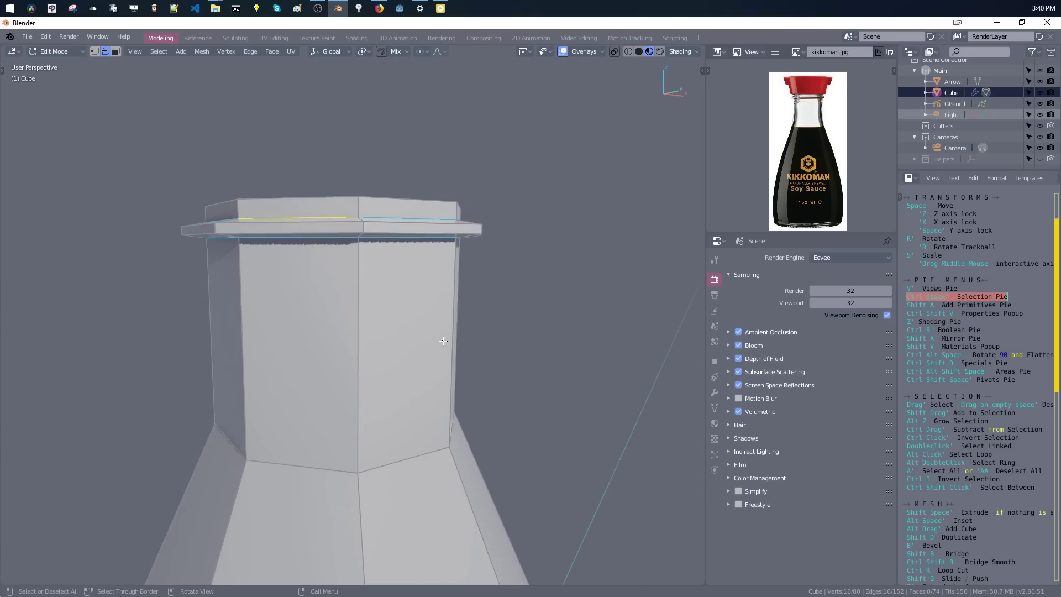
Bevel the two edge loops above and below the rim with one segment and a width of about 0.012 m.
key(ctrl+b)
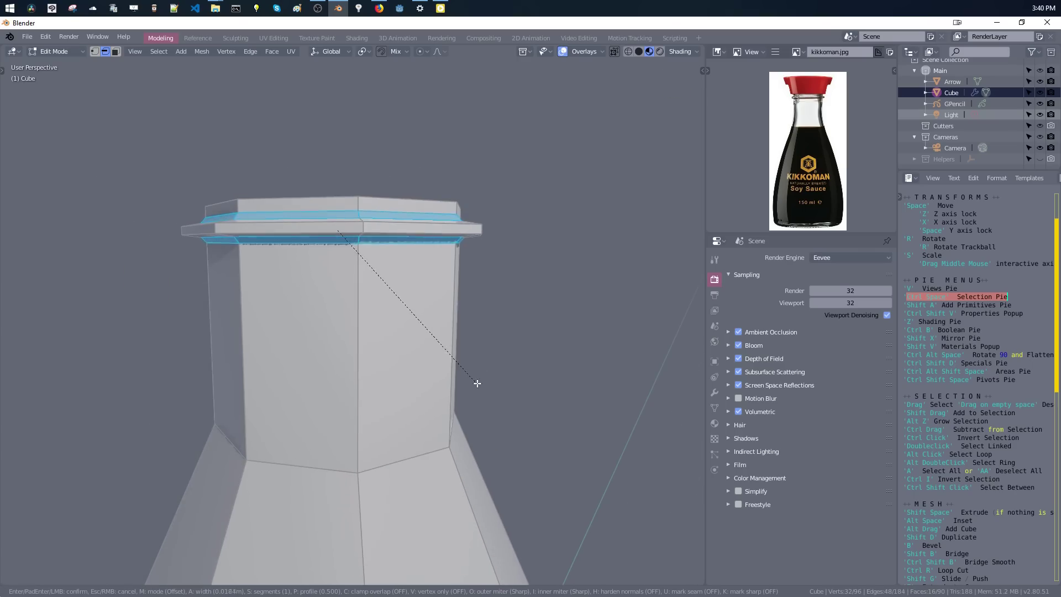
key(Escape)
mouse_move(466, 367)
middle_down()
mouse_move(442, 276)
mouse_move(486, 250)
mouse_move(481, 364)
middle_up()
key(ctrl+b)
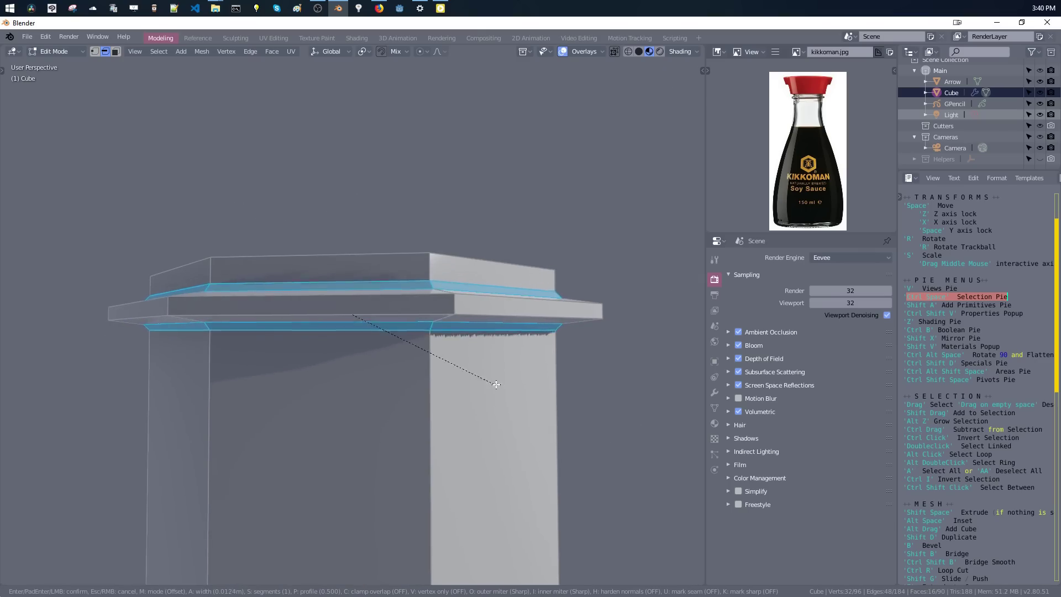
click(500, 387)
Set the bottle's subdivision to level 3 and clear the edge selection.
alt+middle_drag(500, 387, 435, 340)
ctrl+middle_drag(435, 340, 457, 303)
key(ctrl+3)
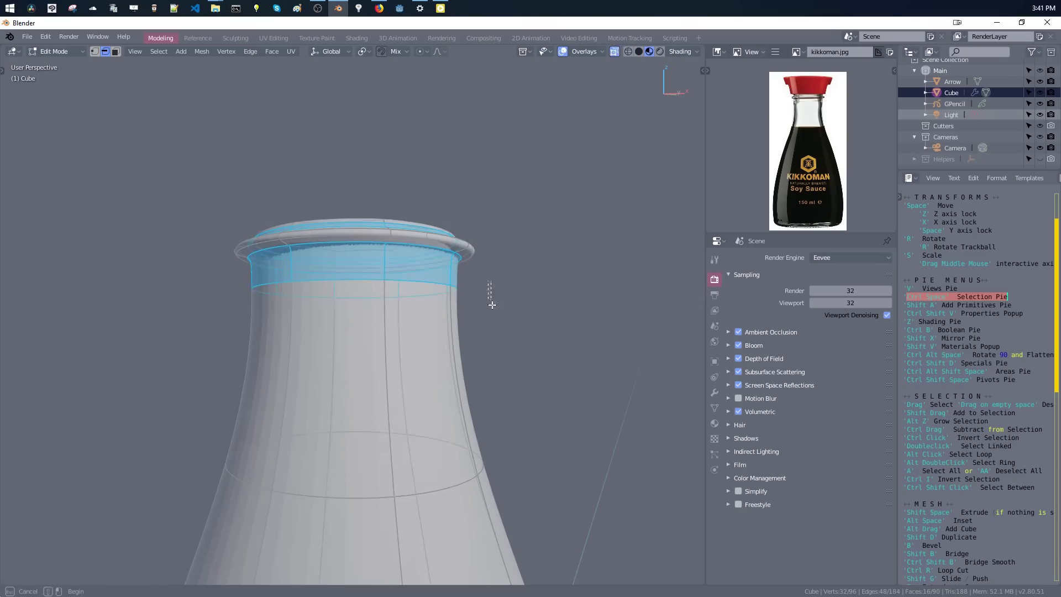
key(alt+a)
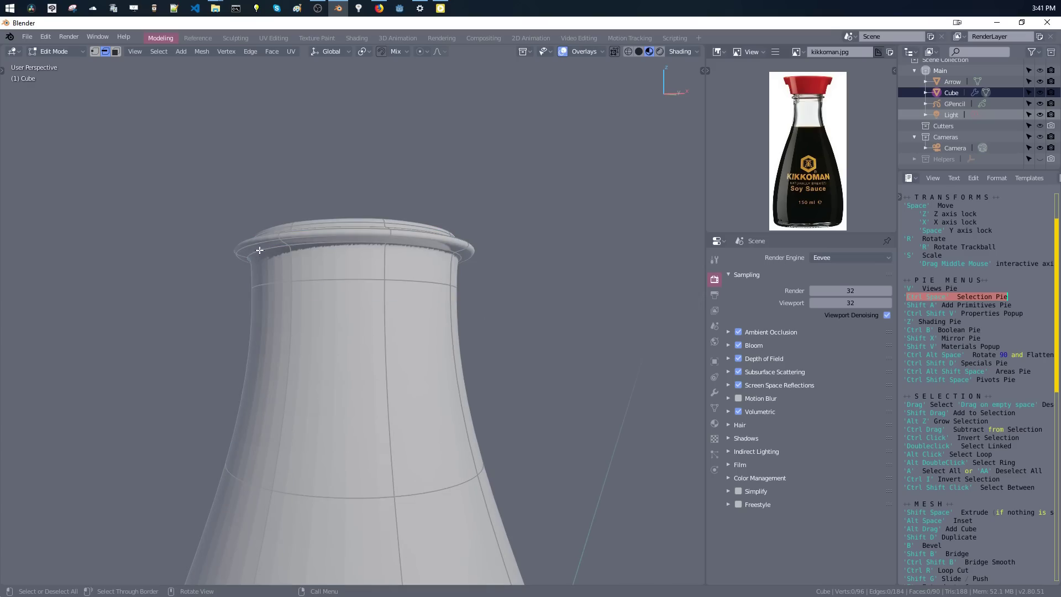
Try dissolving the horizontal edge loop on the neck below the rim, undoing it each time to compare the shape.
middle_drag(274, 266, 260, 294)
alt+click(304, 291)
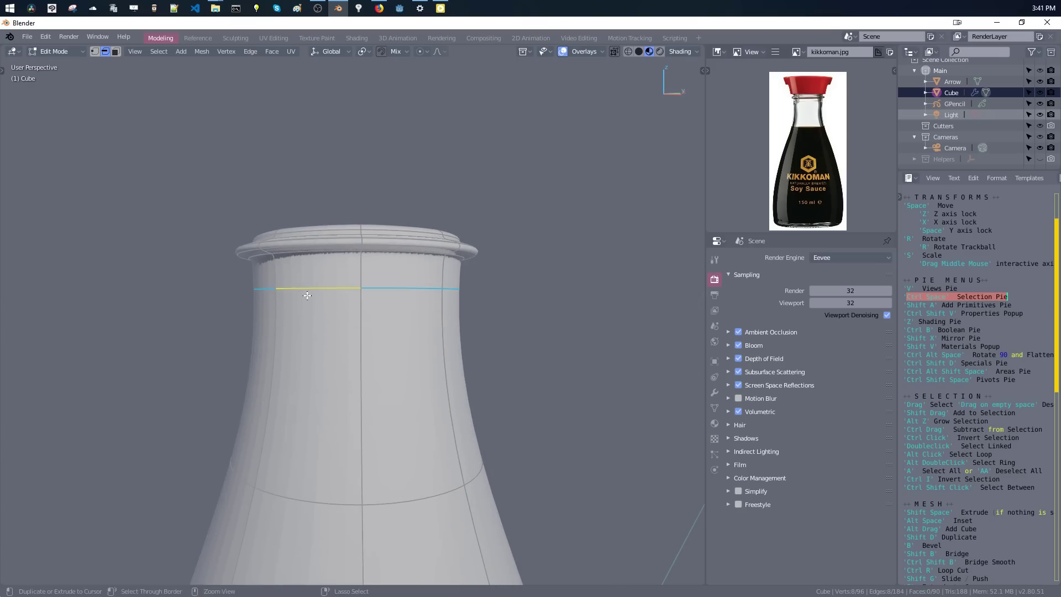
key(ctrl+x)
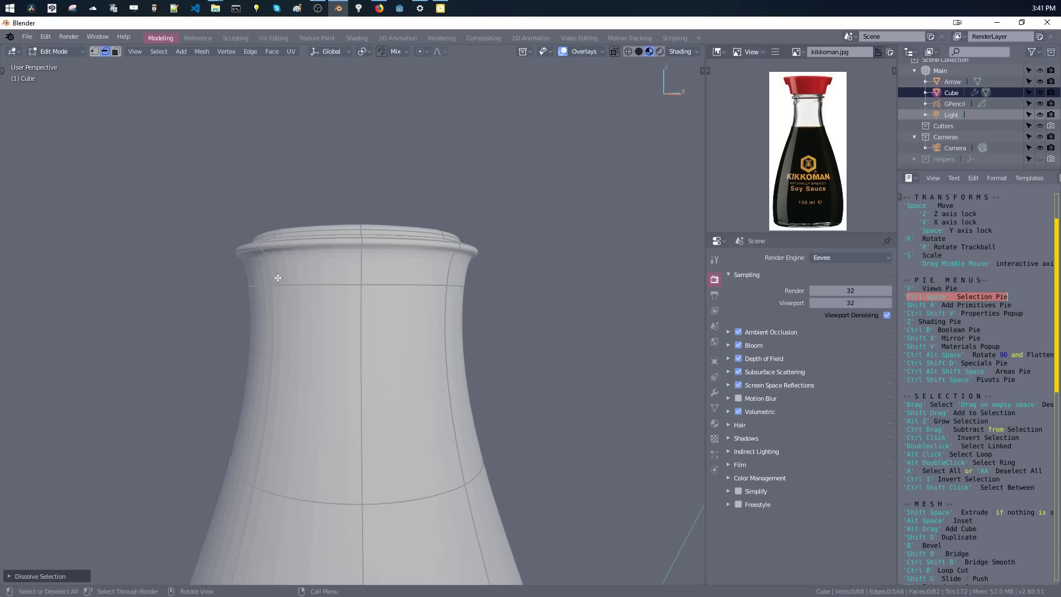
key(ctrl+z)
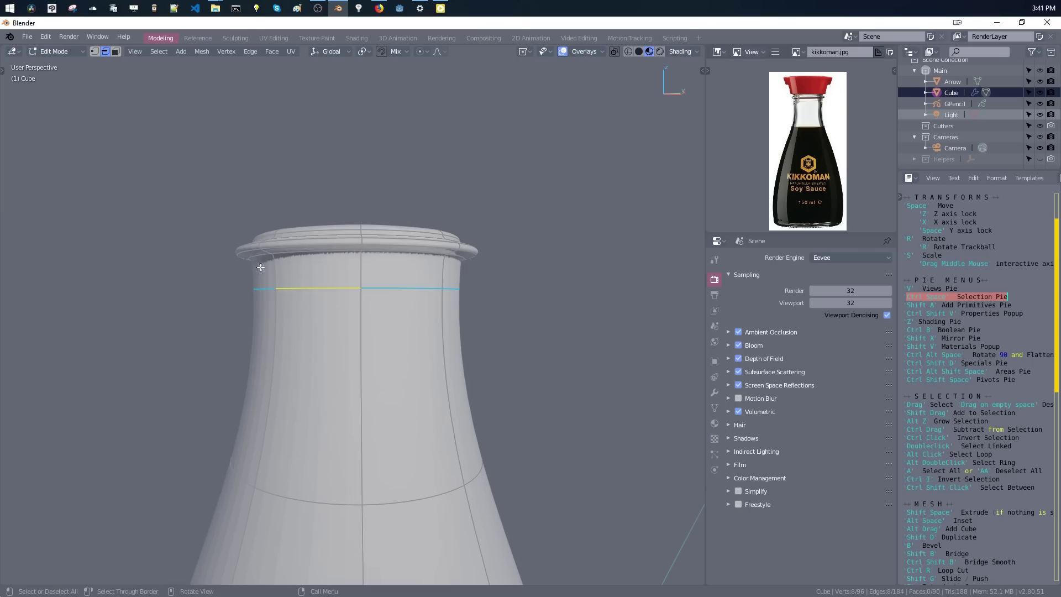
key(ctrl+x)
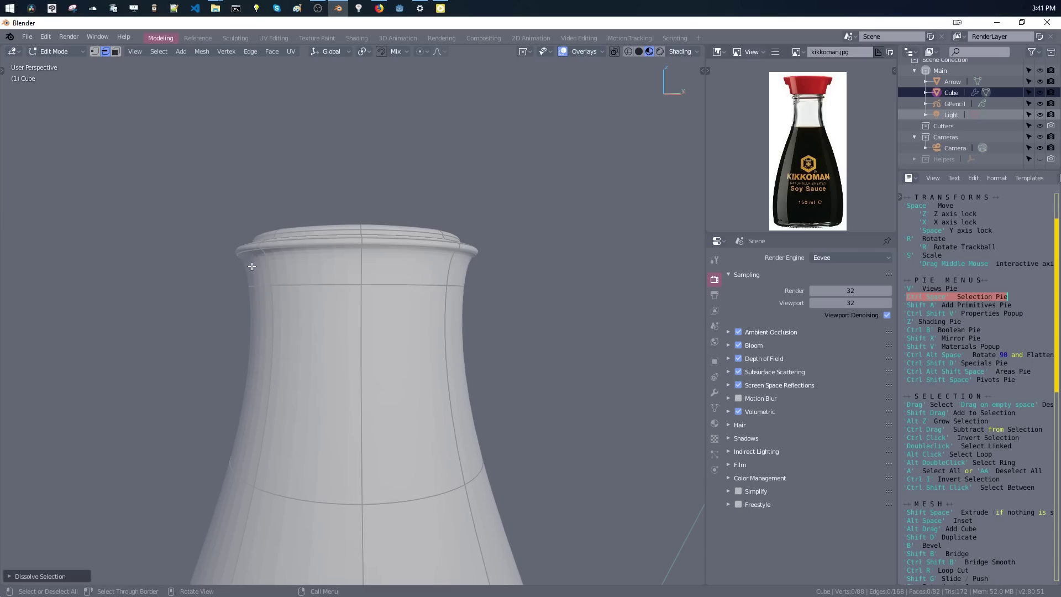
key(ctrl+z)
middle_drag(252, 285, 338, 260)
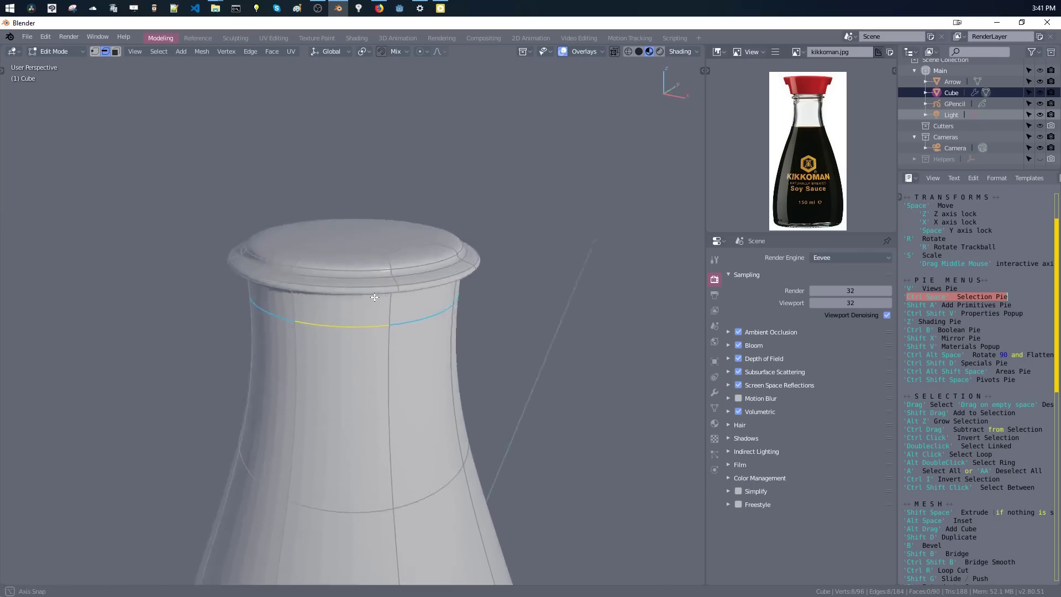
Delete the cap face on top of the bottle to open its mouth, and set subdivision to level 0.
key(a)
key(a)
click(348, 244)
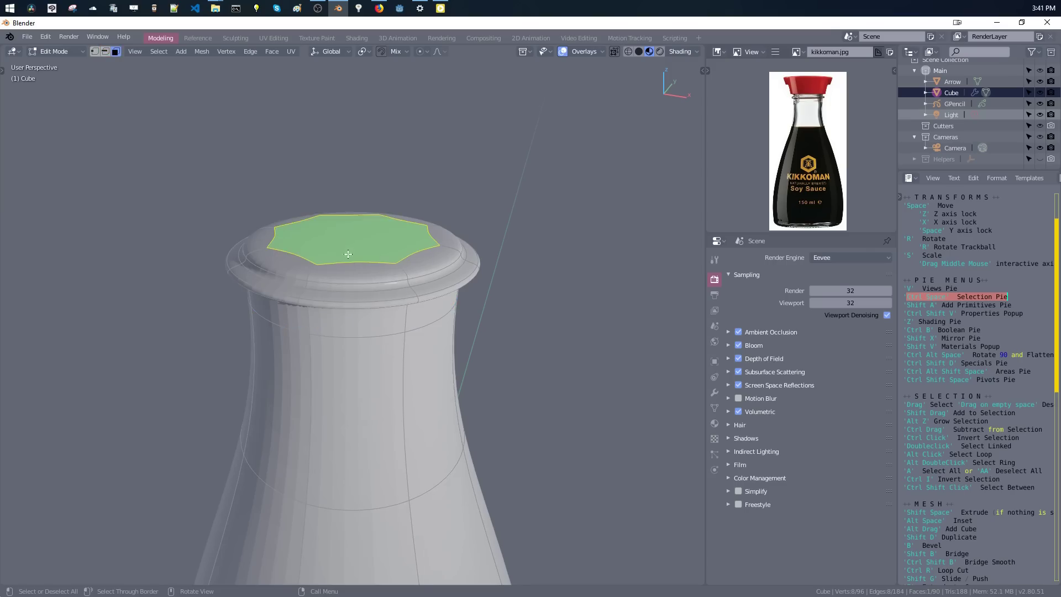
key(ctrl+0)
middle_drag(358, 222, 344, 236)
middle_drag(345, 239, 320, 251)
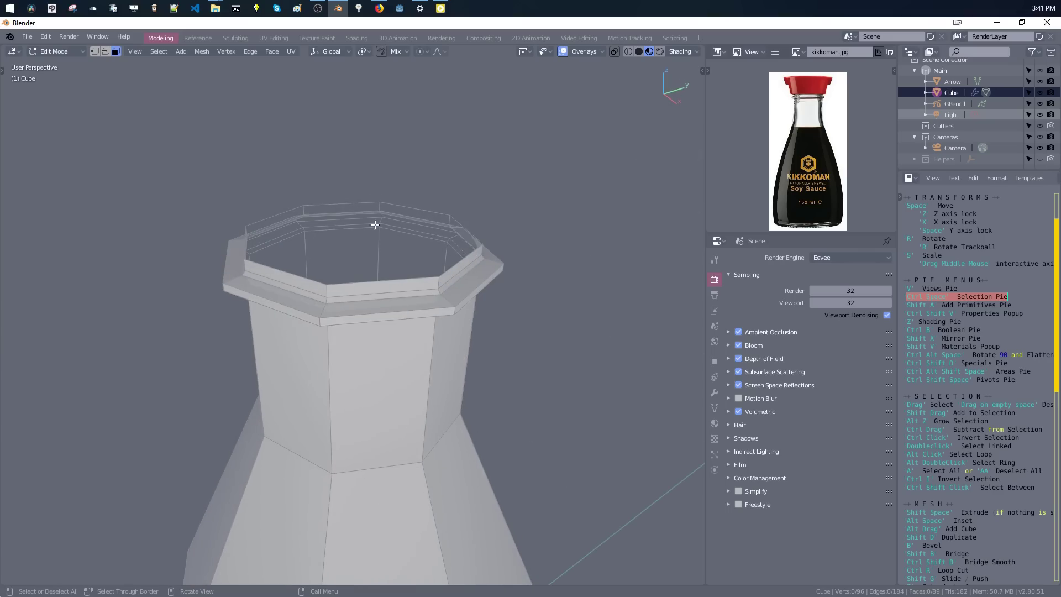
key(ctrl+space)
mouse_move(367, 251)
middle_down()
mouse_move(401, 228)
mouse_move(407, 332)
mouse_move(370, 318)
mouse_move(359, 259)
middle_up()
Set the bottle's subdivision to level 2 and apply Shade Smooth.
key(ctrl+2)
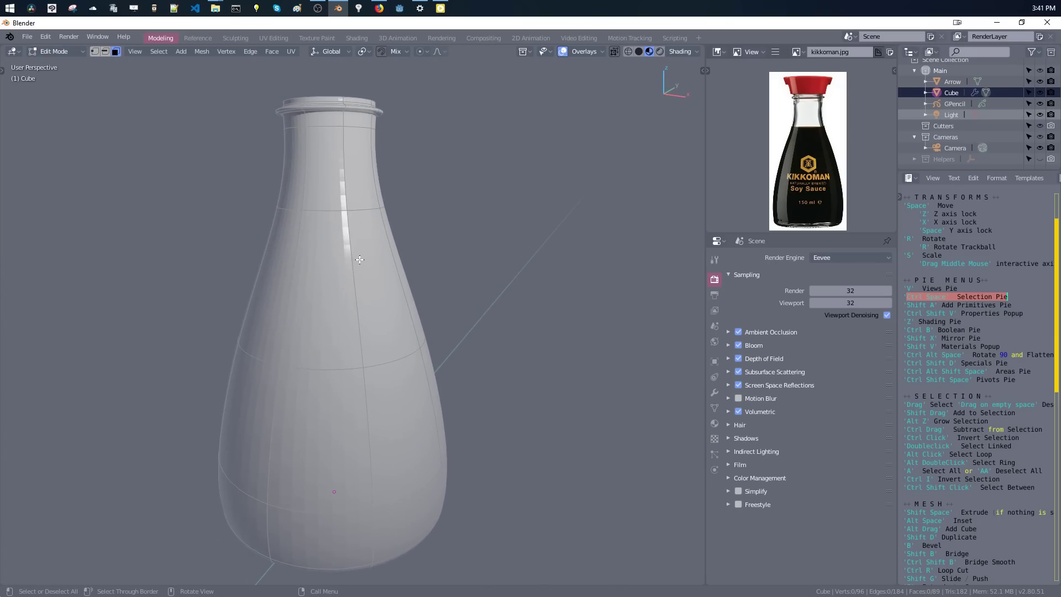
ctrl+middle_drag(289, 426, 306, 365)
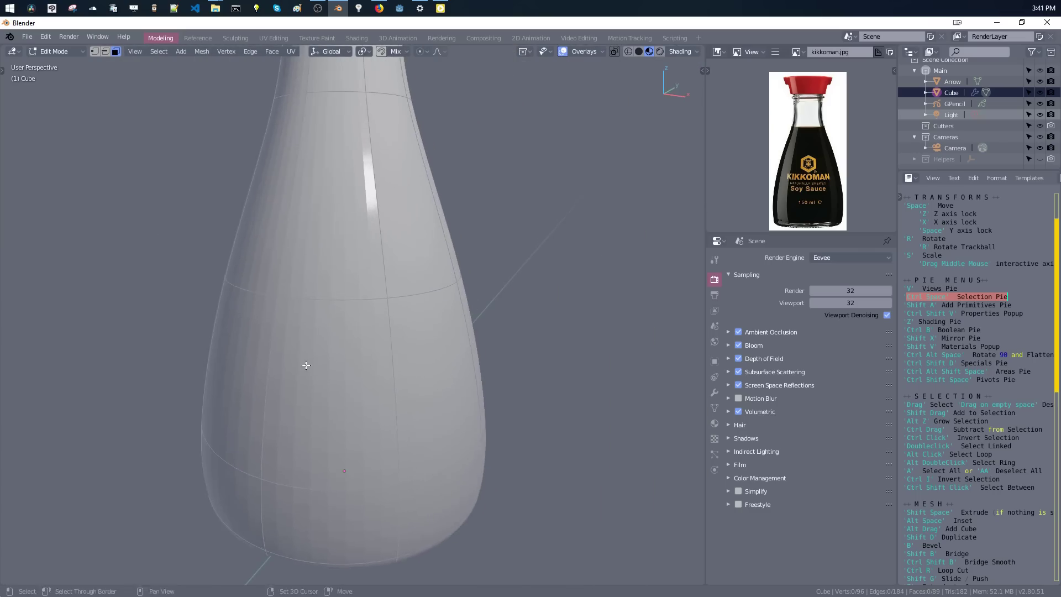
key(z)
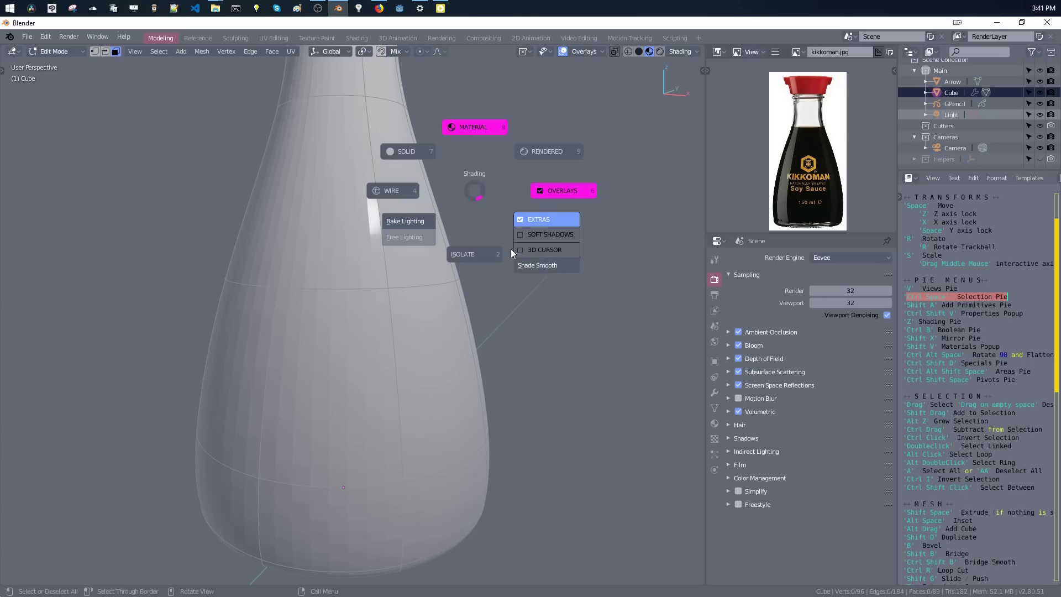
click(526, 266)
Examine the smooth-shaded bottle from several angles and distances, checking the body, neck and open rim.
middle_drag(527, 268, 486, 290)
scroll(475, 250, down, 3)
mouse_move(495, 253)
middle_down()
mouse_move(486, 218)
mouse_move(414, 184)
mouse_move(311, 200)
middle_up()
scroll(381, 200, up, 3)
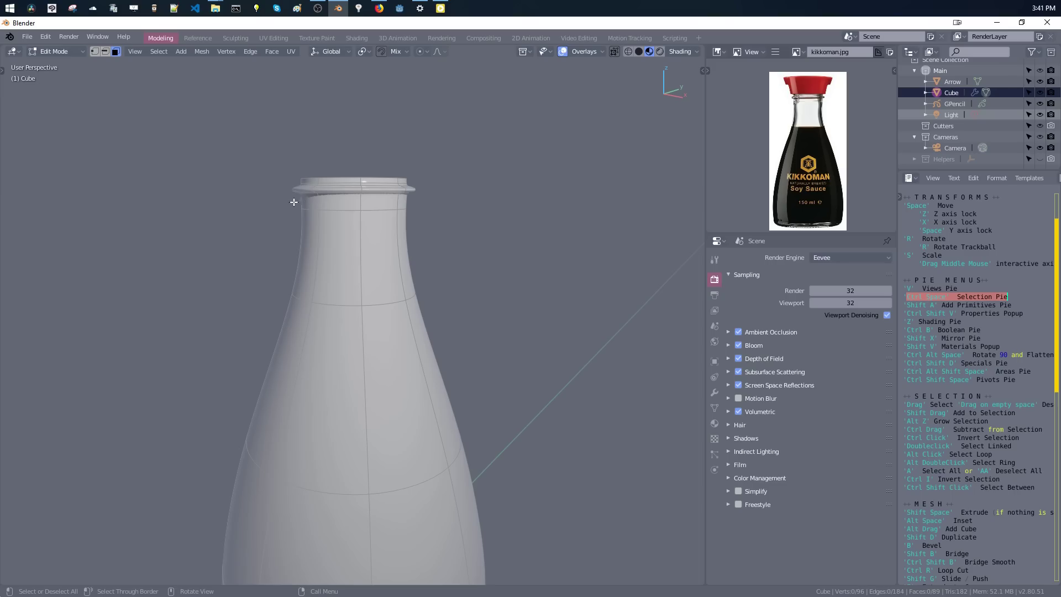
scroll(287, 203, down, 5)
middle_drag(382, 265, 392, 234)
scroll(381, 265, up, 3)
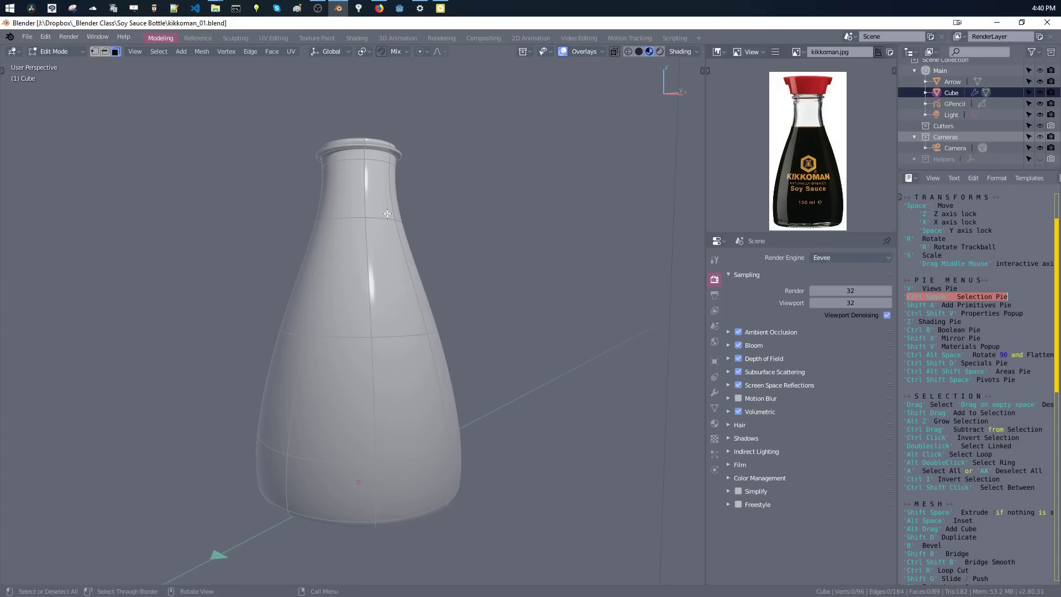
scroll(387, 214, up, 3)
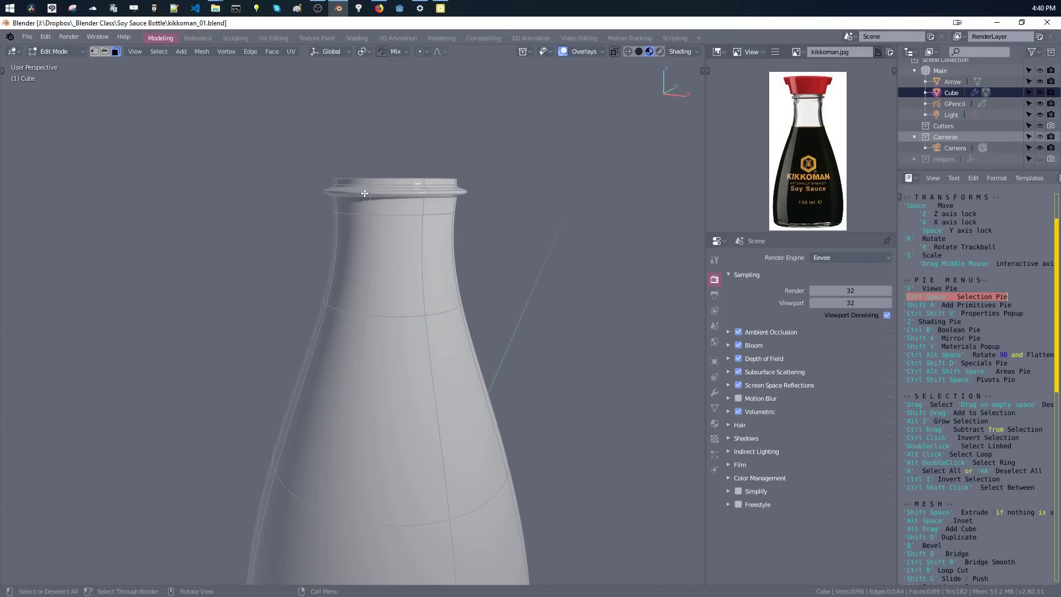
Select the full loop of faces around the bottle's neck just below the rim, using face selection.
key(ctrl+space)
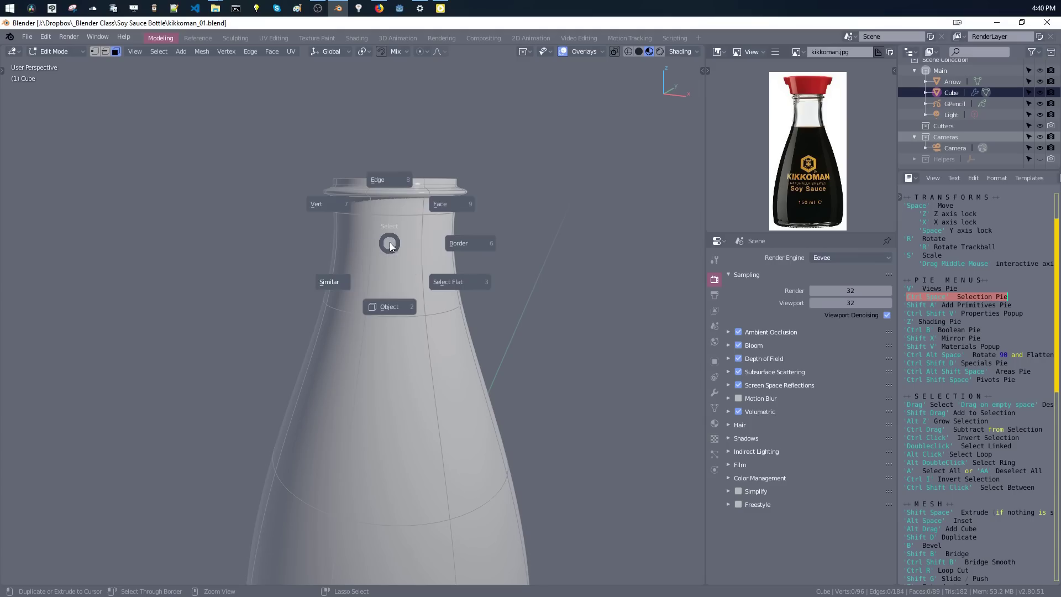
click(421, 223)
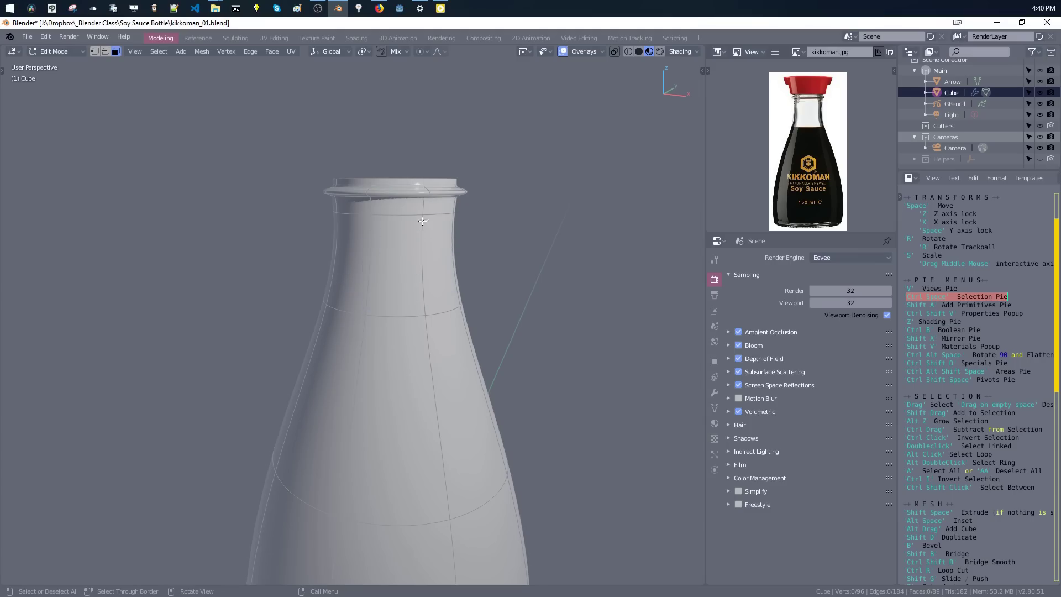
click(414, 210)
click(428, 211)
click(415, 210)
click(425, 212)
click(398, 274)
click(434, 268)
click(401, 271)
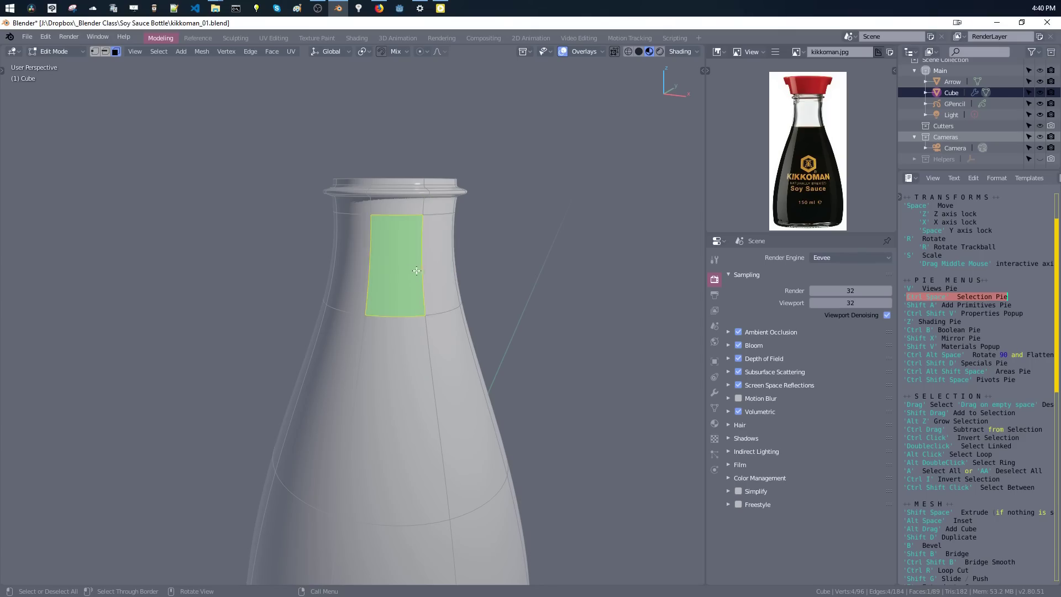
click(424, 270)
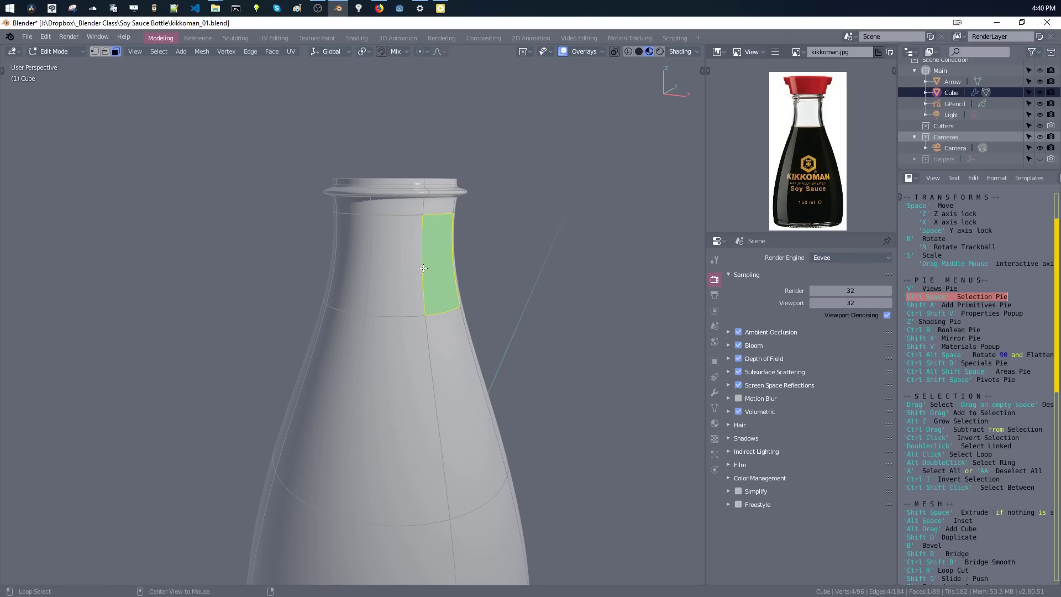
alt+click(422, 267)
middle_drag(422, 267, 403, 295)
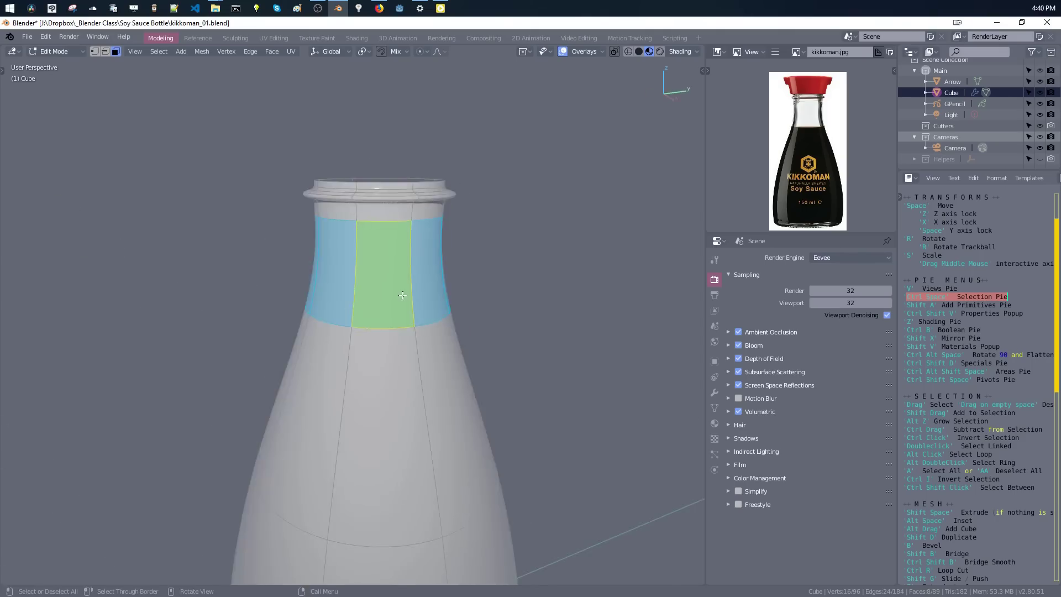
Duplicate the neck face loop and raise the copy along Z to above the rim as the start of a cap.
key(shift+d)
key(z)
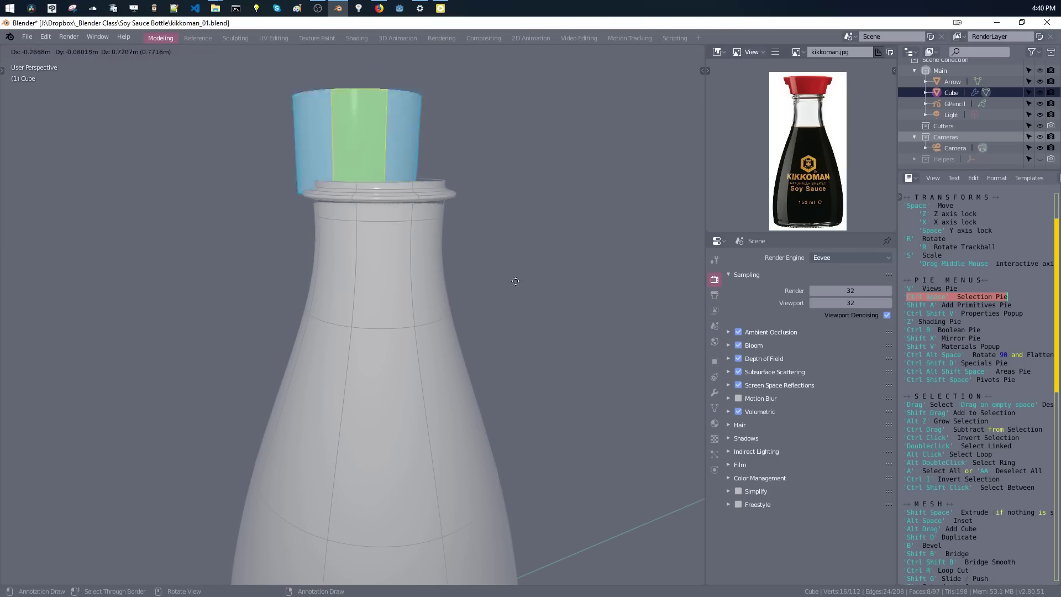
click(514, 248)
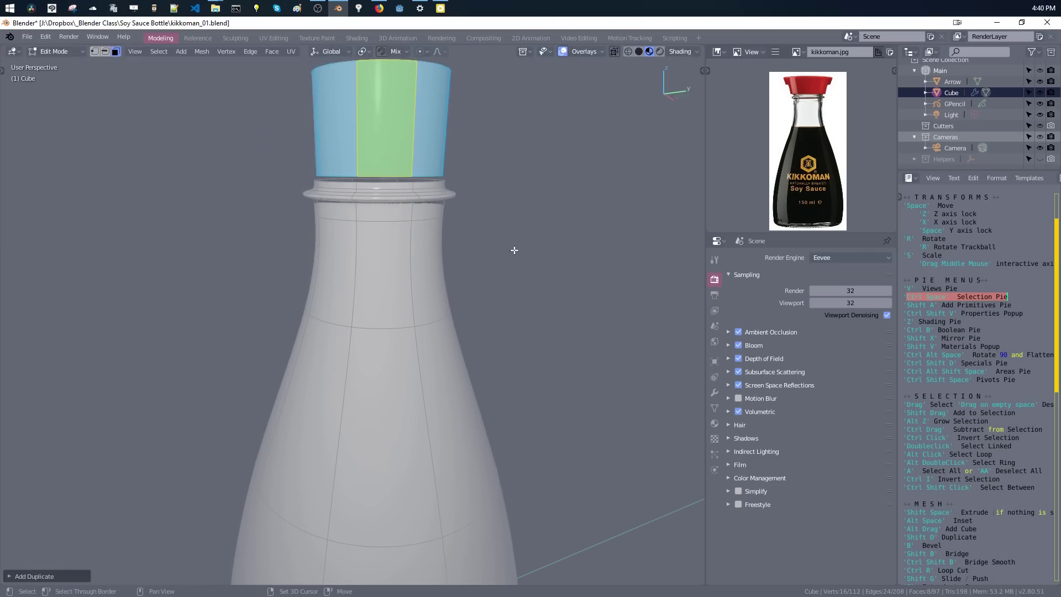
Scale the duplicated ring up slightly and reposition it just above the bottle's rim.
key(s)
click(531, 286)
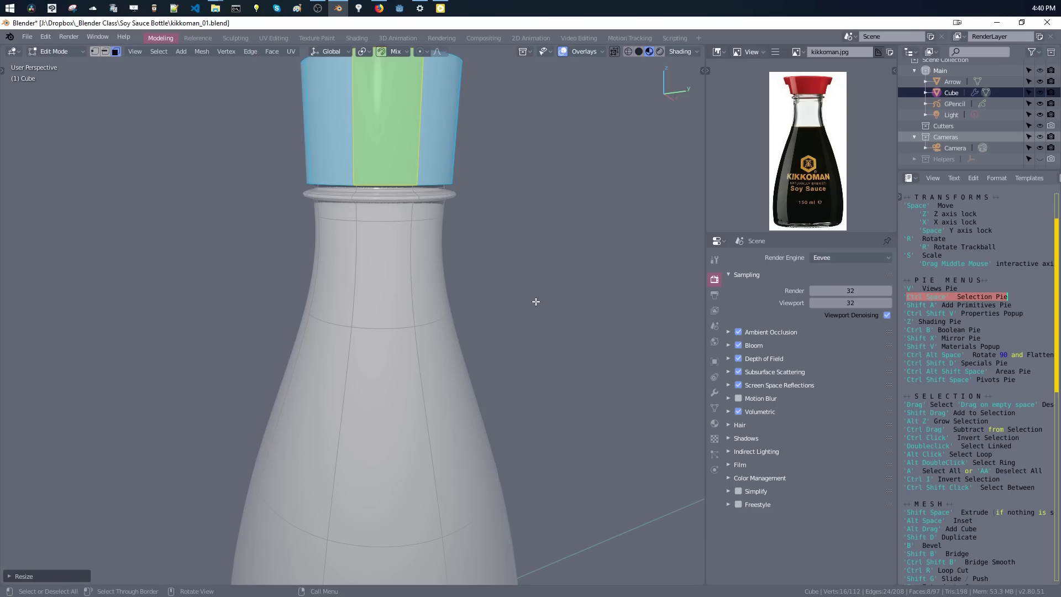
middle_drag(535, 301, 516, 326)
key(g)
click(532, 407)
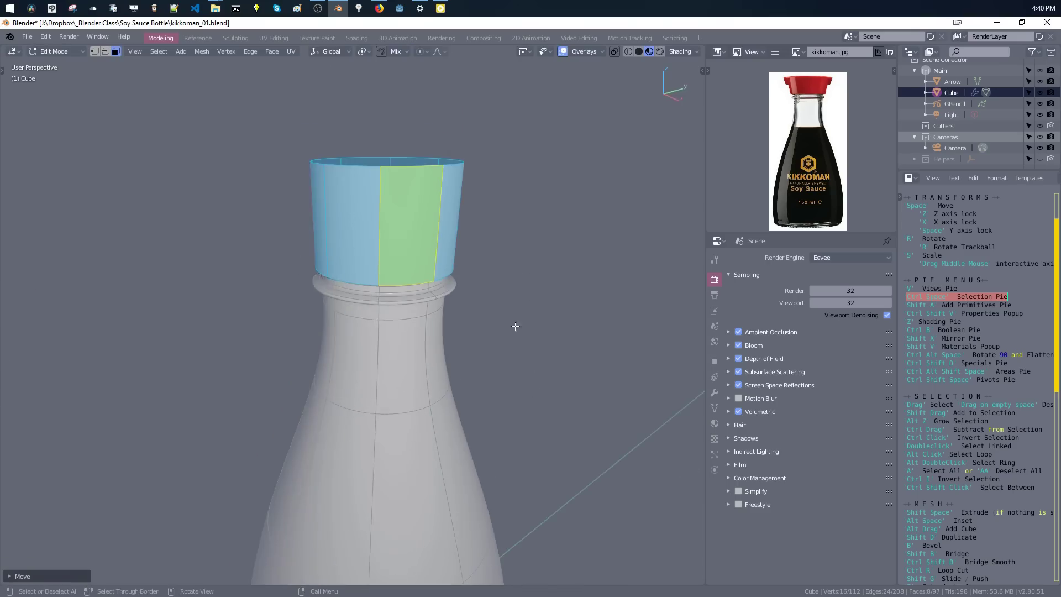
middle_drag(533, 281, 440, 330)
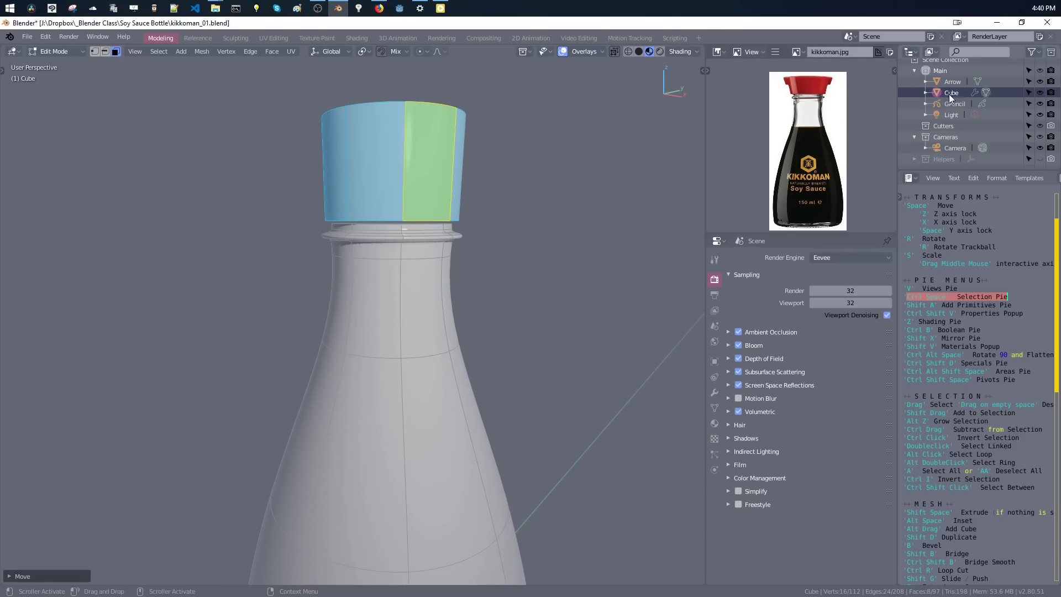
Check the mesh's separate pieces by selecting the linked cap ring and the linked bottle body in turn.
mouse_move(558, 217)
shift+middle_down()
mouse_move(542, 137)
mouse_move(497, 238)
shift+middle_up()
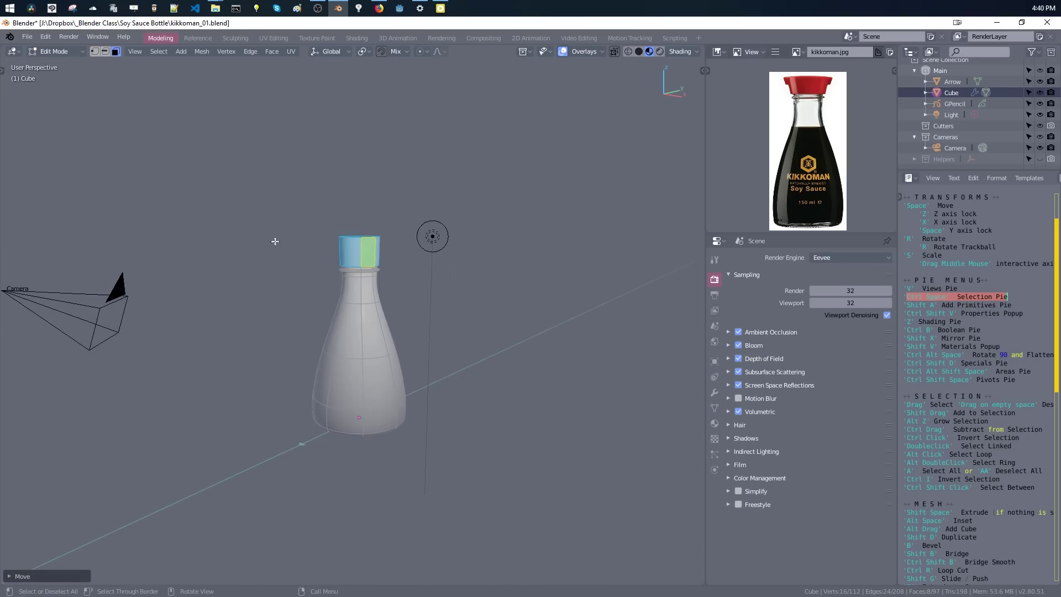
drag(267, 175, 507, 491)
ctrl+middle_drag(436, 328, 387, 255)
drag(227, 130, 506, 569)
click(959, 94)
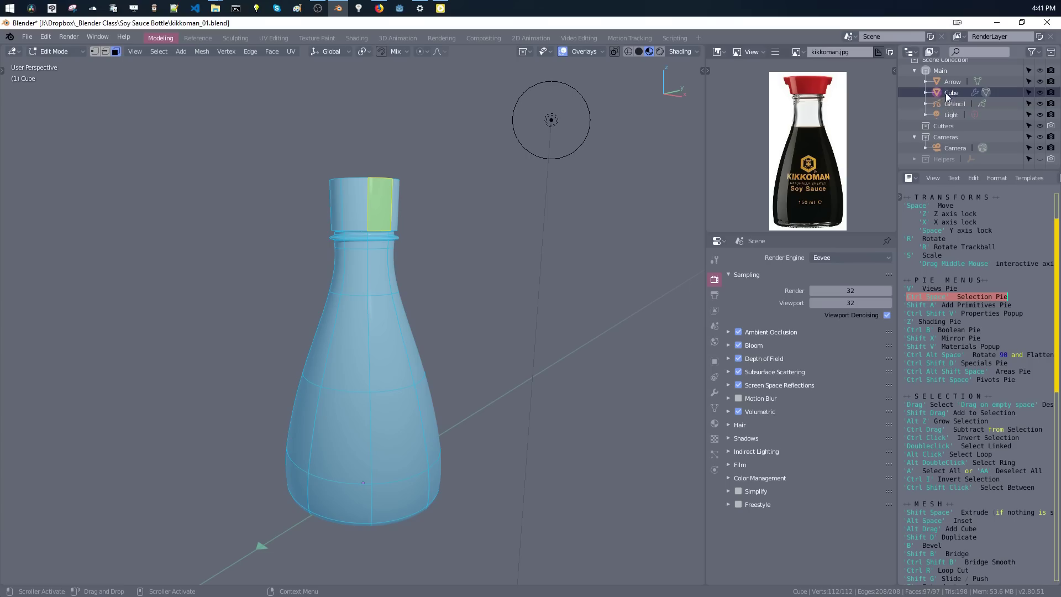
double_click(373, 215)
double_click(370, 259)
double_click(367, 217)
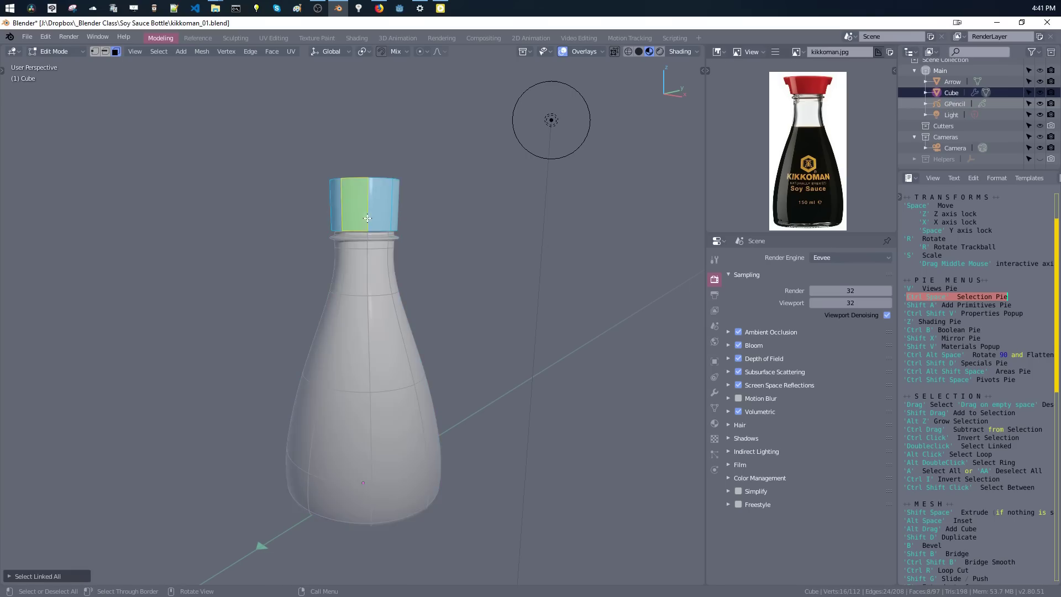
double_click(371, 258)
double_click(361, 215)
key(a)
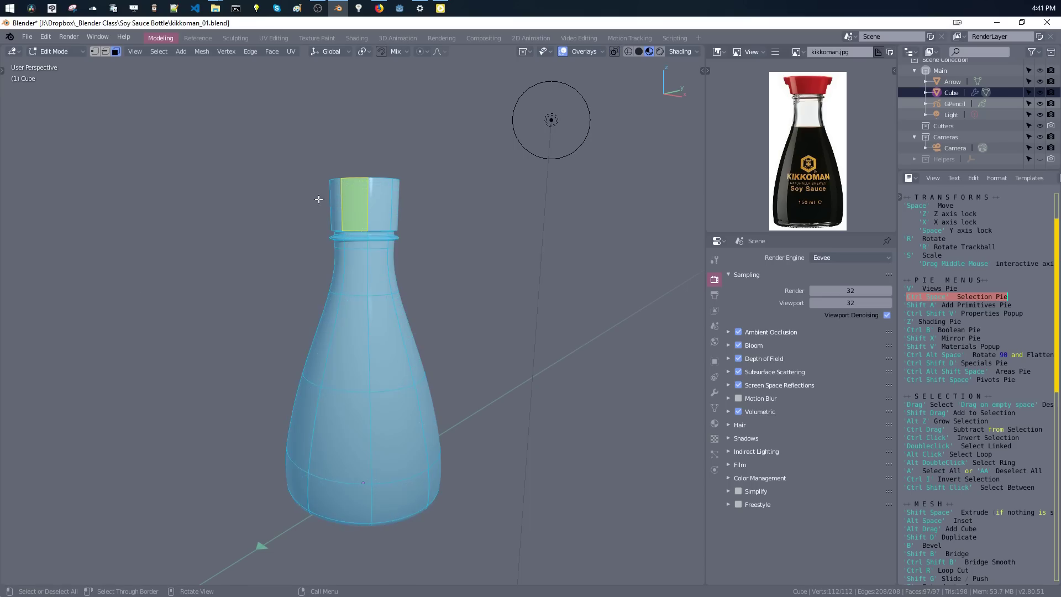
Select the linked cap ring and separate it from the bottle into its own object.
double_click(349, 216)
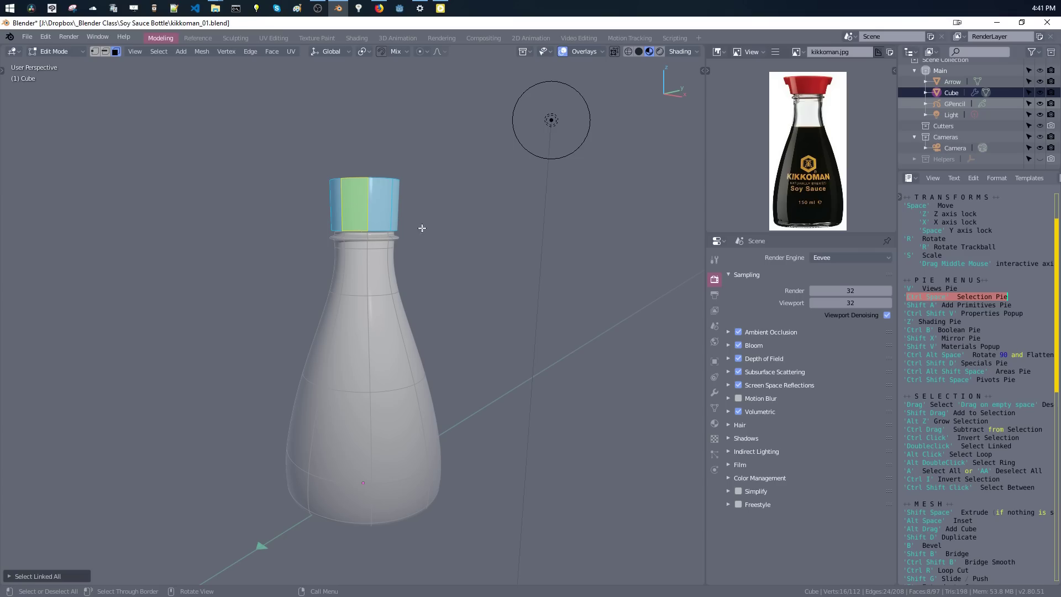
middle_drag(421, 230, 487, 227)
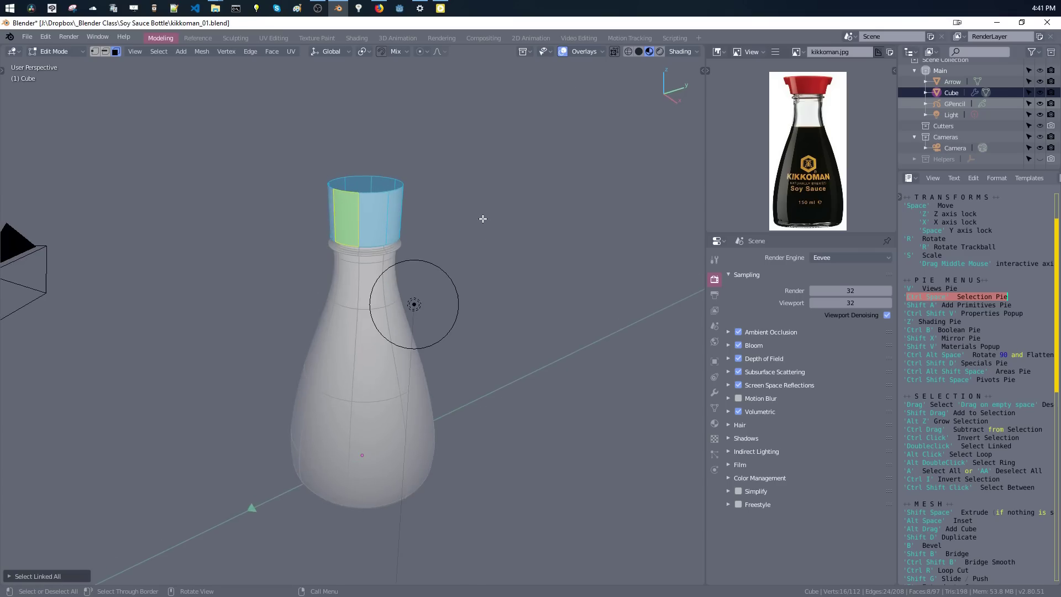
key(p)
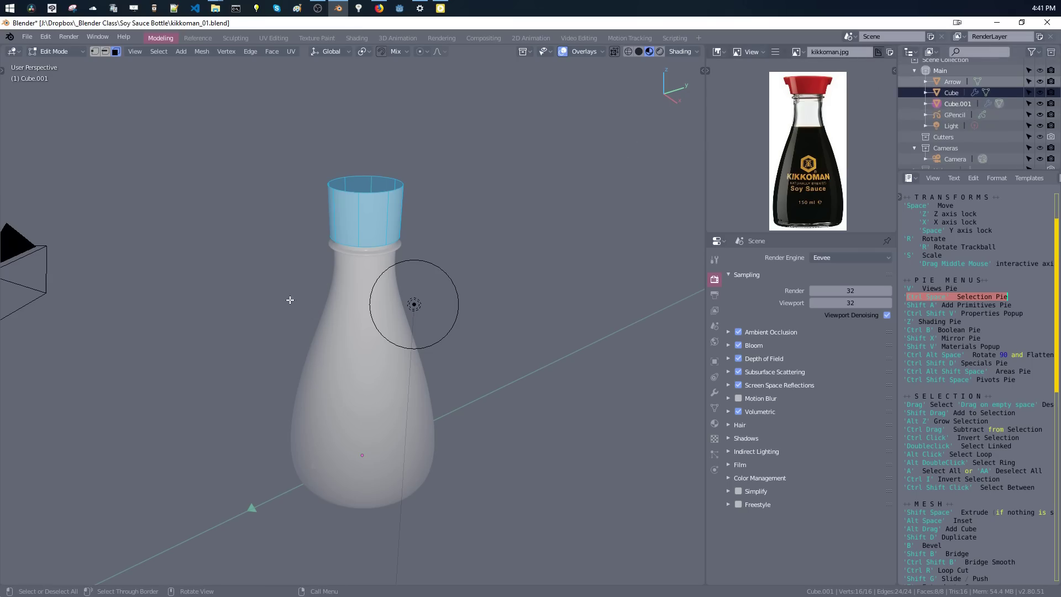
Deselect the cap and test box-selecting across the bottle body while editing only the separated cap object.
key(alt+a)
key(alt+z)
drag(232, 326, 471, 499)
drag(282, 340, 449, 491)
key(alt+z)
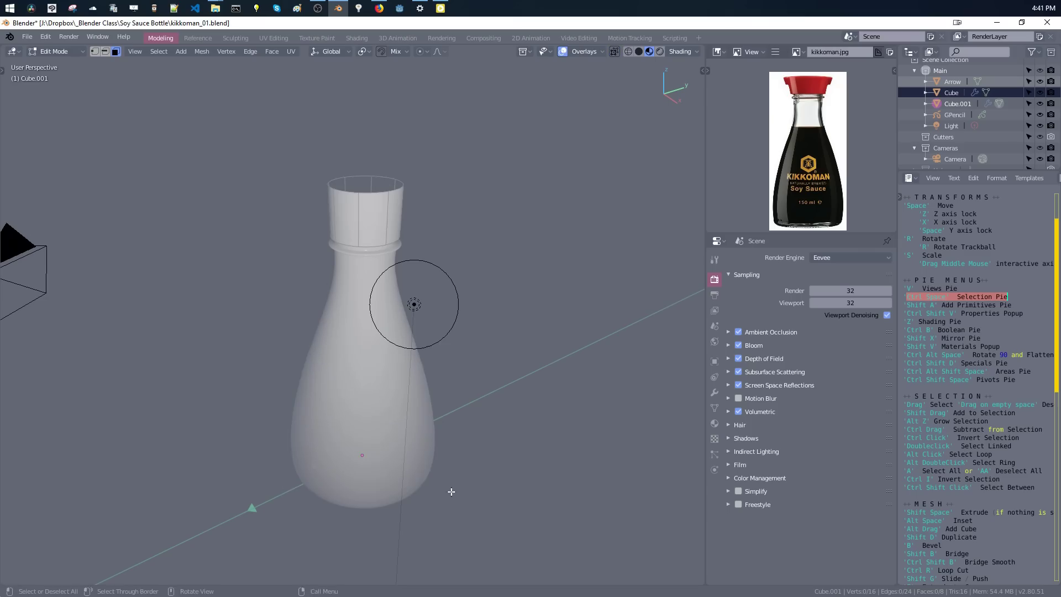
Rename the bottle body object from Cube to Bottle.
click(949, 92)
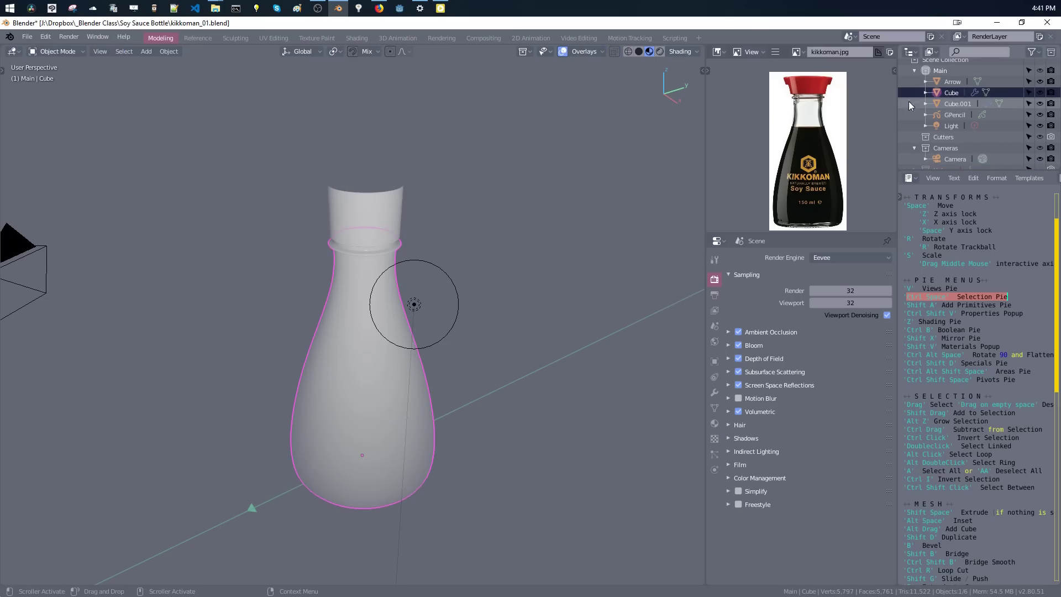
double_click(953, 91)
text(Bottle)
key(Return)
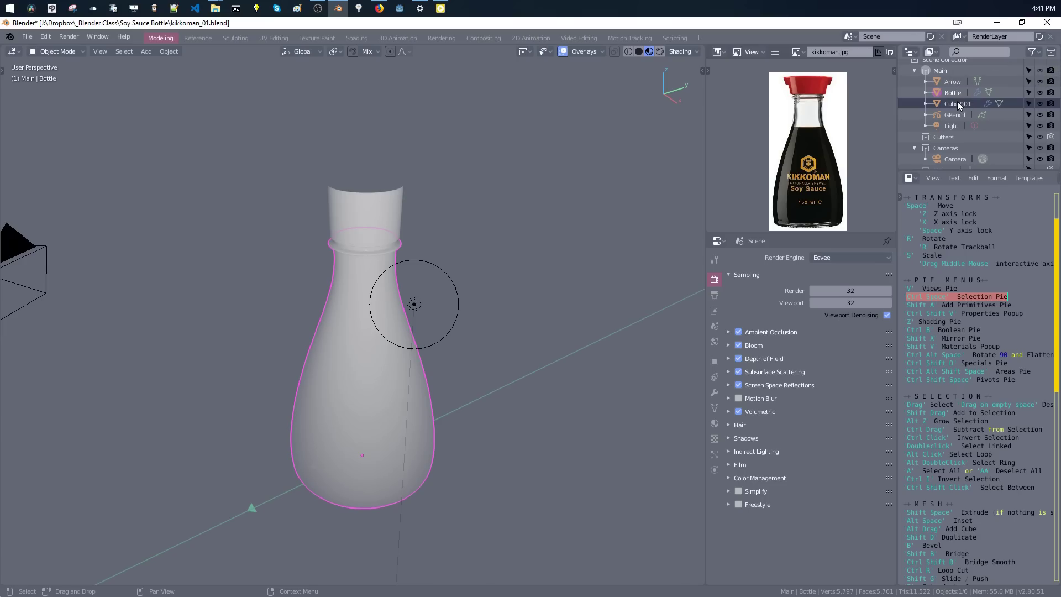
Put the separated ring object Cube.001 in edit mode and rename it Cap.
click(956, 104)
key(Tab)
double_click(953, 104)
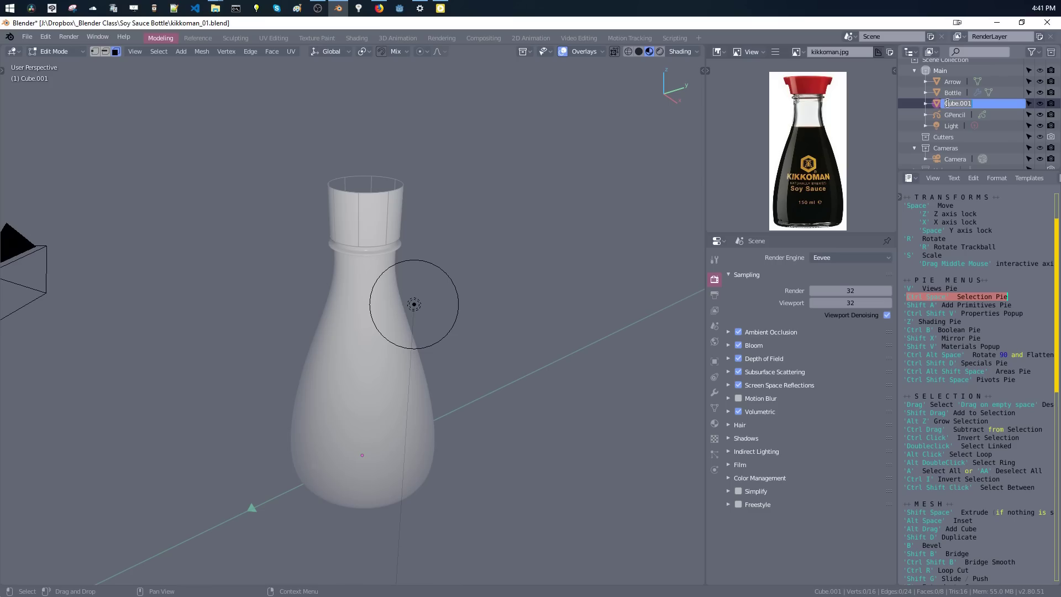
text(Cap)
key(Return)
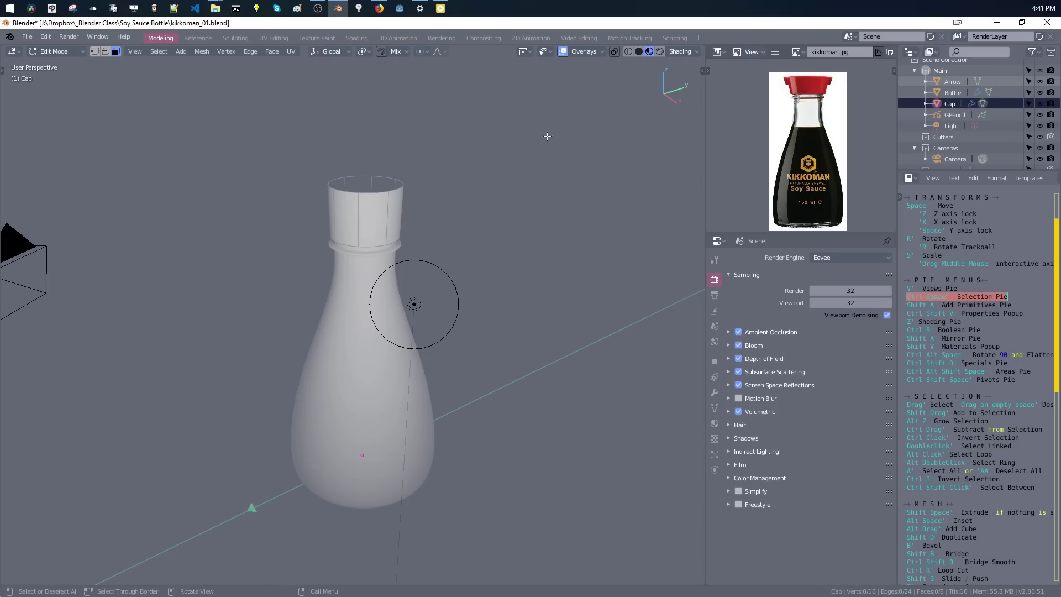
Select the cap's top ring of vertices, lower it about 0.27 m along Z and scale it outward.
drag(310, 157, 601, 319)
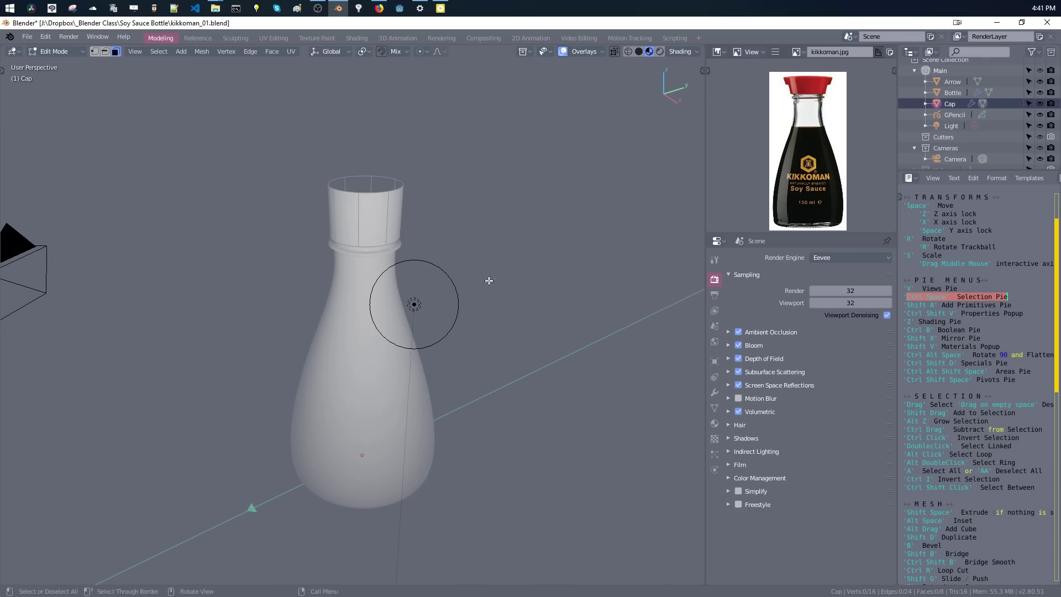
scroll(489, 281, up, 4)
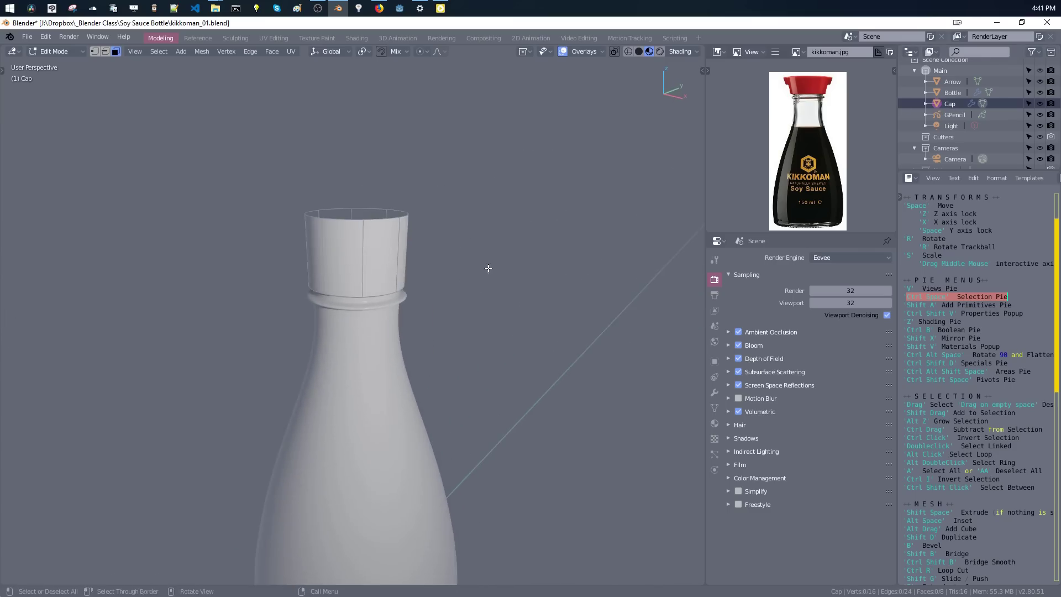
key(ctrl+space)
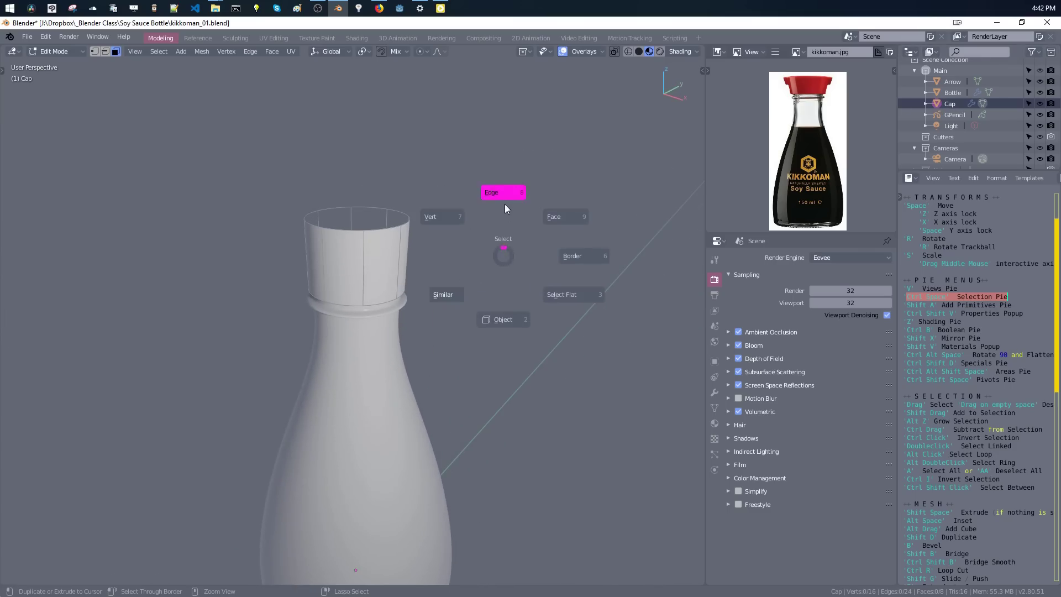
click(450, 227)
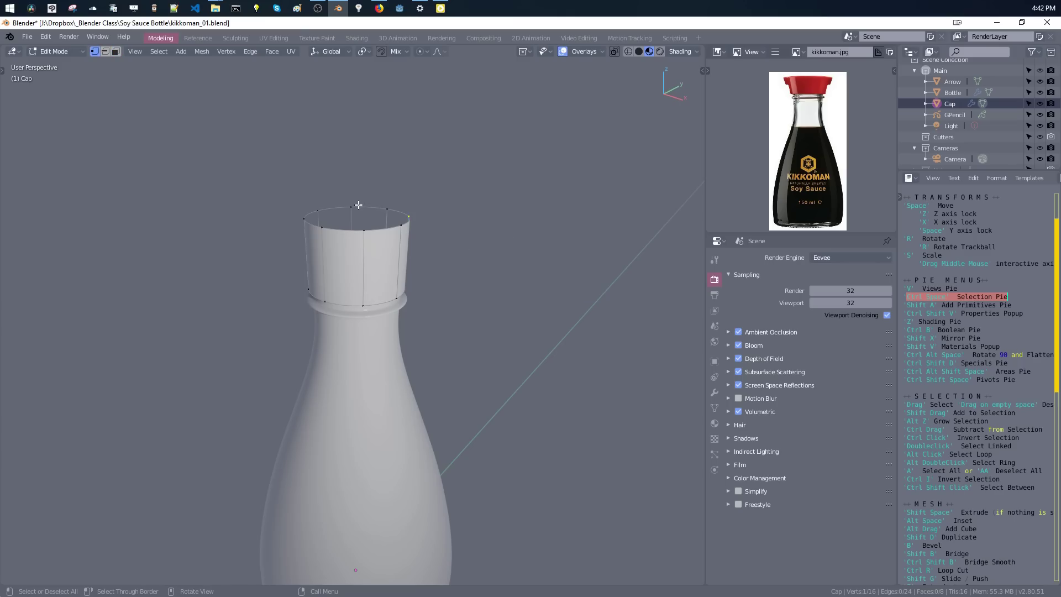
middle_drag(313, 206, 267, 168)
drag(254, 168, 416, 231)
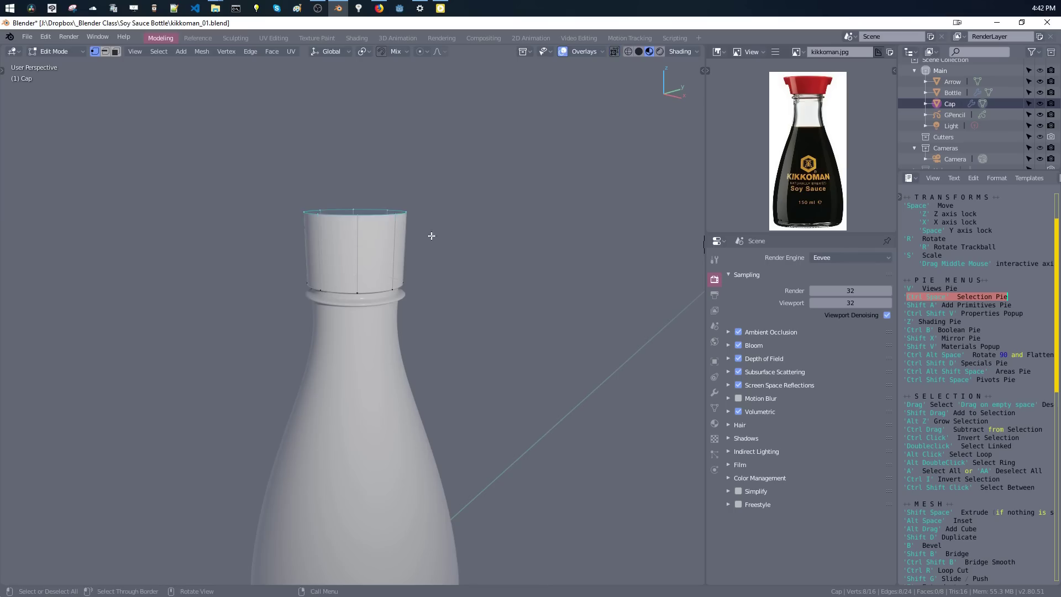
key(g)
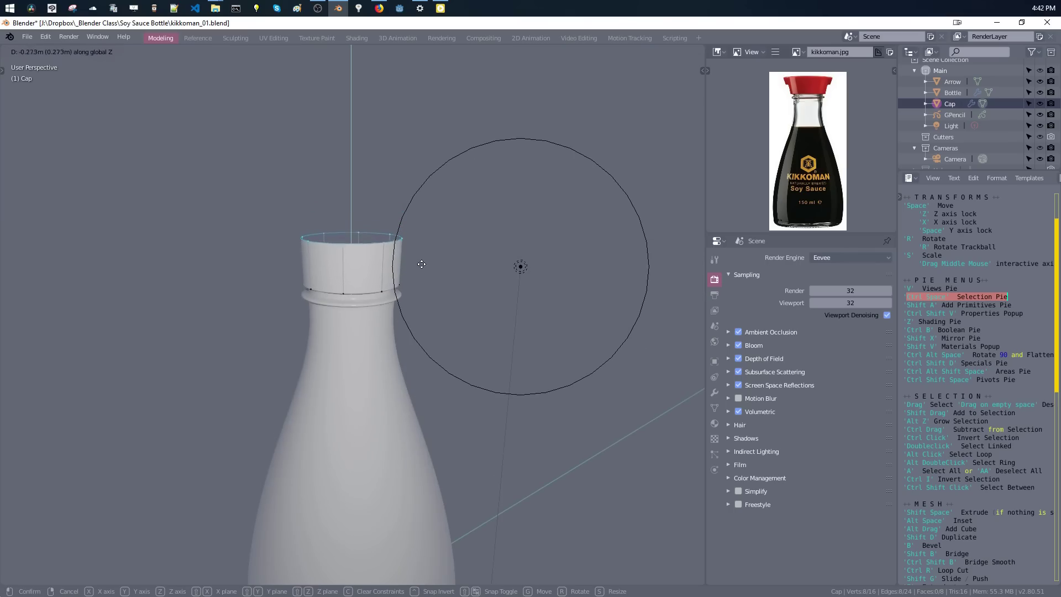
click(423, 264)
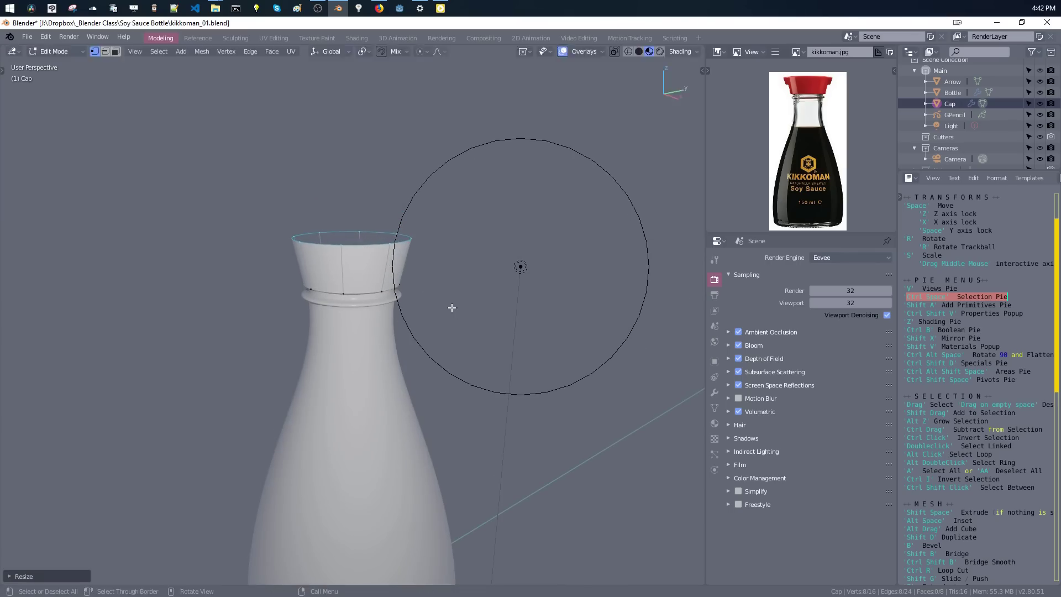
Select the whole cap, scale it up slightly and raise it a little along Z above the rim.
scroll(450, 298, down, 5)
middle_drag(467, 400, 426, 302)
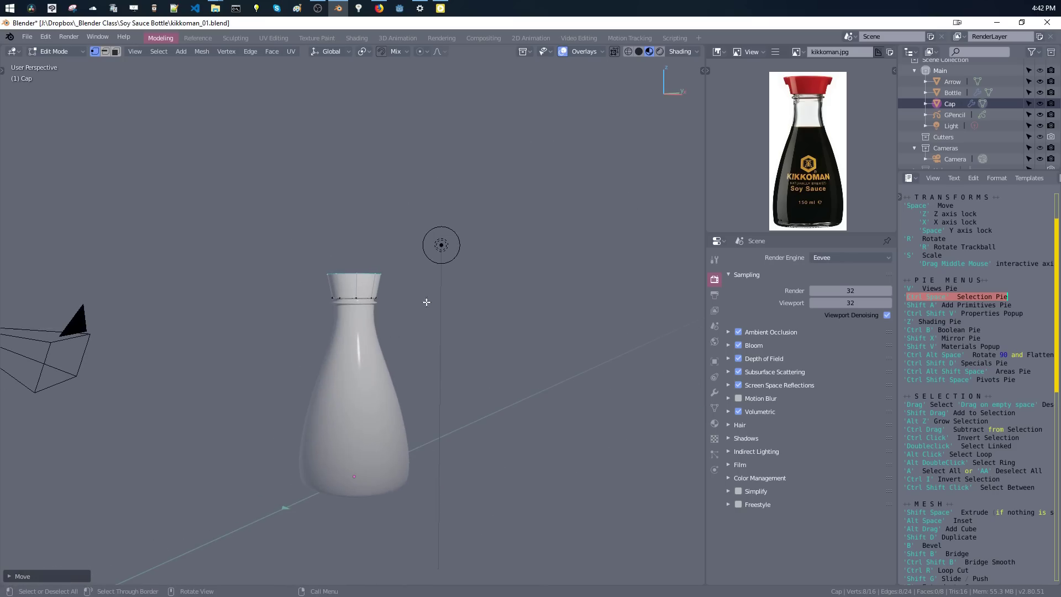
key(a)
key(s)
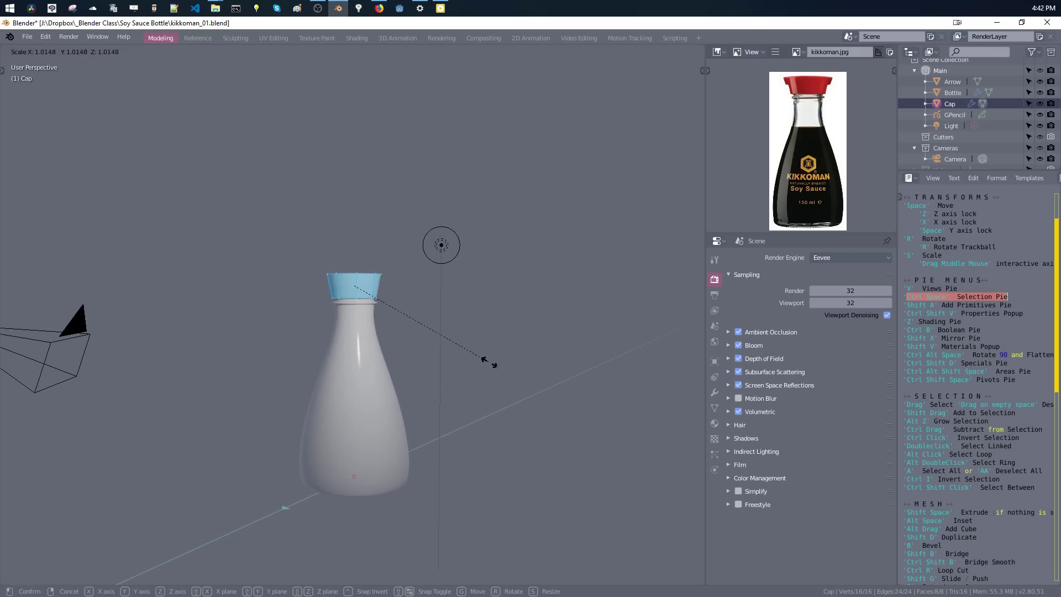
click(497, 366)
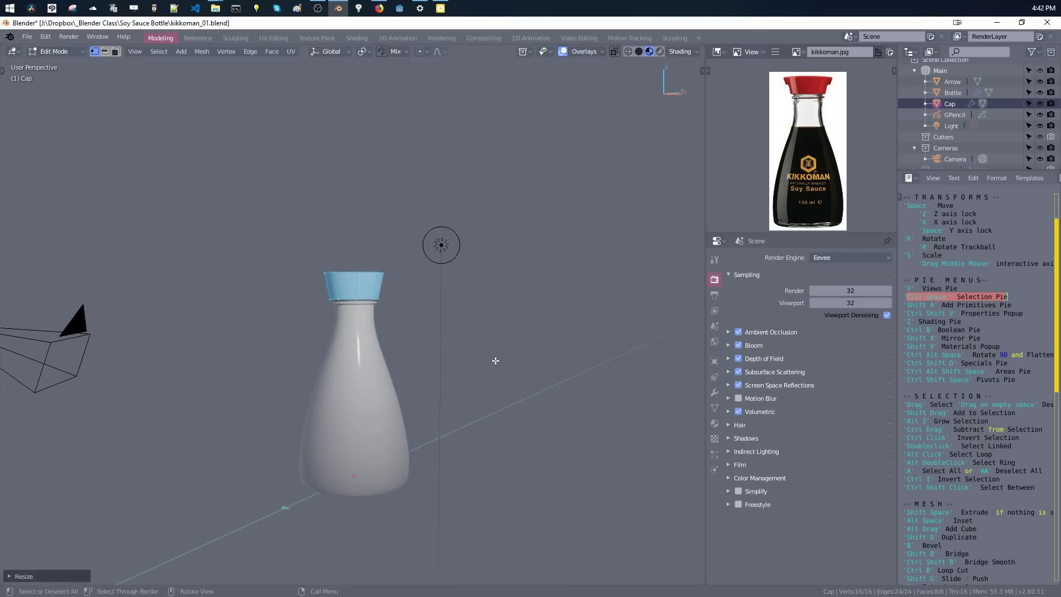
key(space)
key(z)
click(494, 347)
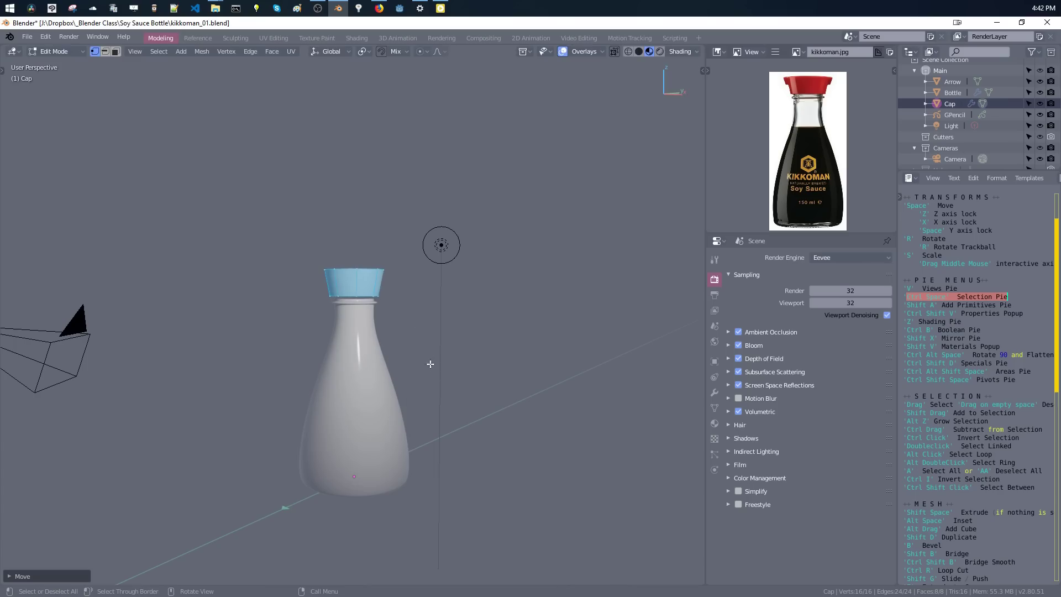
Fine-tune the whole cap's size over the bottle neck with two further scale adjustments.
key(s)
click(476, 415)
key(s)
click(460, 399)
Select the cap's top ring of vertices and scale it outward by about 1.02.
scroll(436, 360, up, 4)
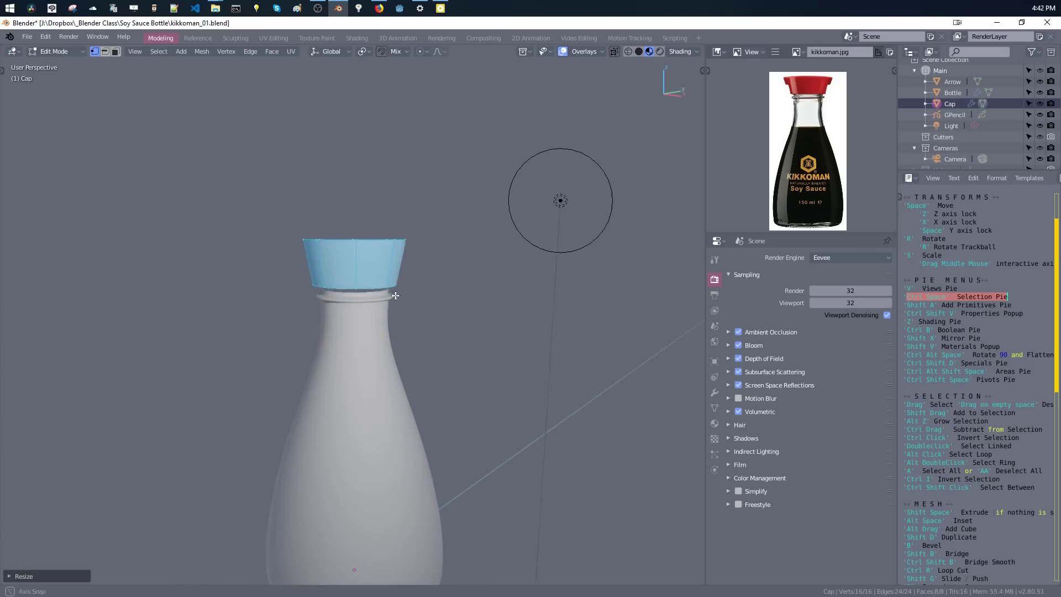
key(b)
drag(349, 231, 436, 270)
middle_drag(438, 281, 452, 266)
key(s)
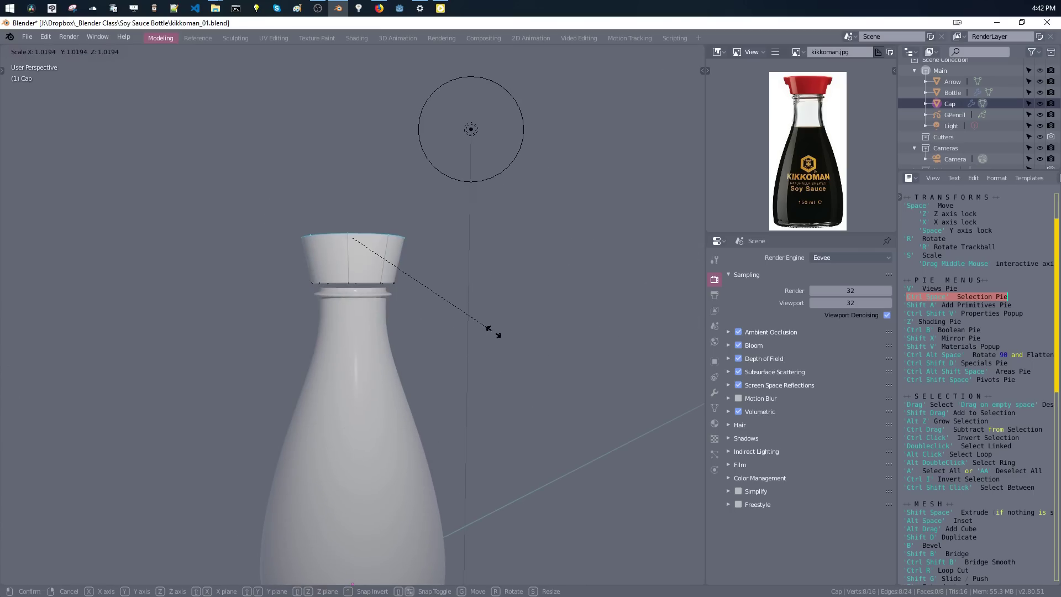
click(491, 328)
middle_drag(357, 251, 485, 227)
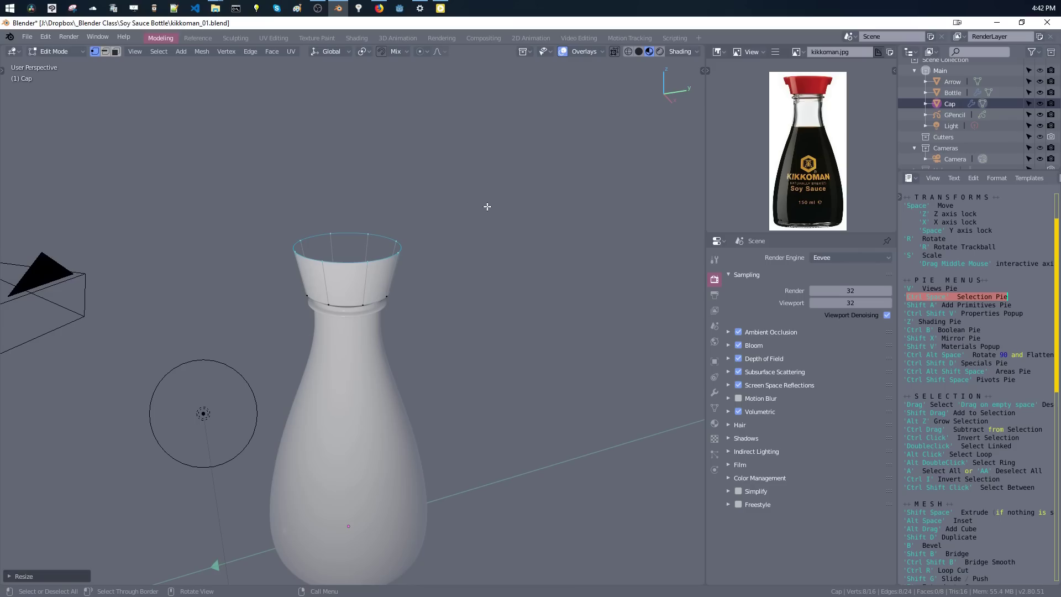
Switch to object mode, leave only the cap selected and display its modifiers.
key(ctrl+space)
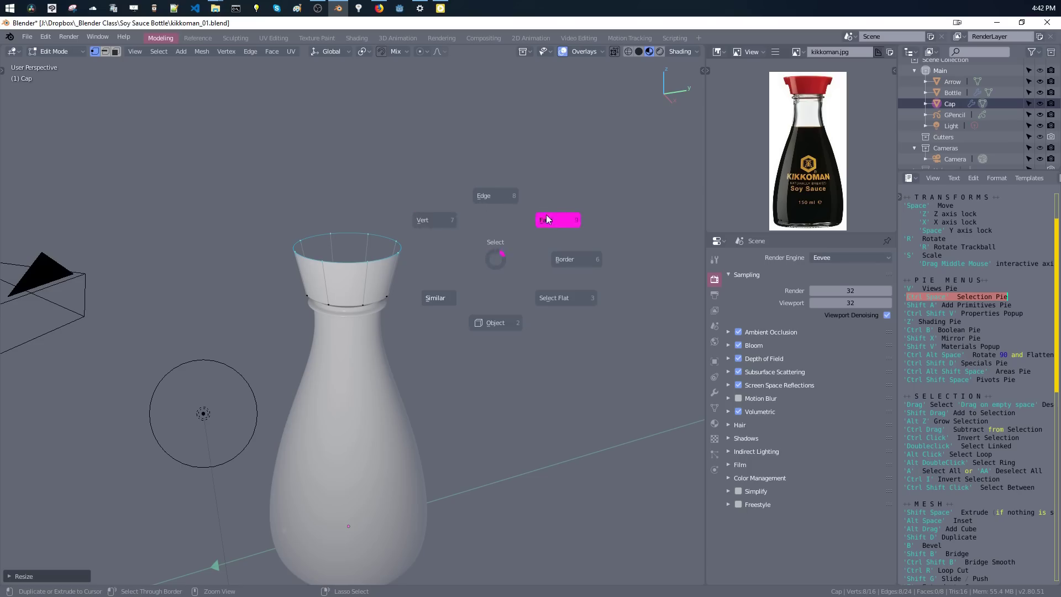
click(496, 327)
click(355, 328)
click(352, 291)
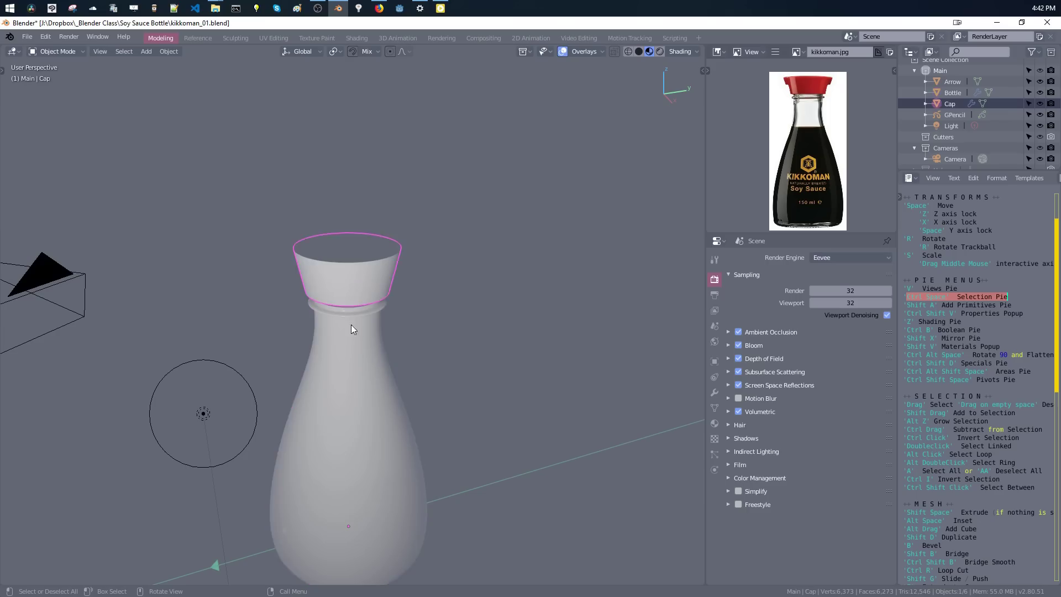
click(352, 330)
click(354, 292)
click(354, 337)
click(354, 287)
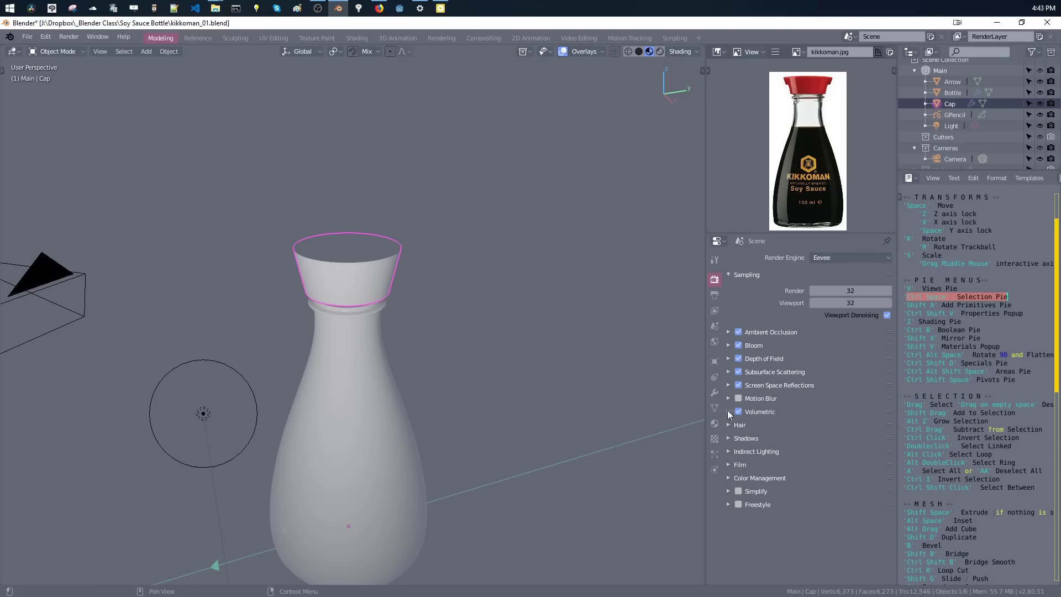
click(715, 377)
click(715, 392)
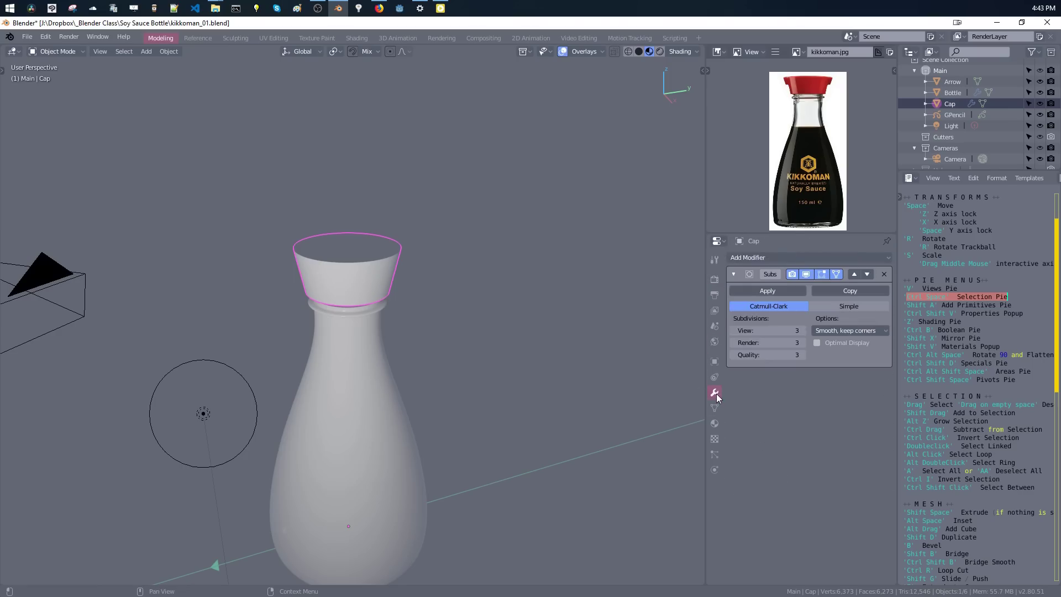
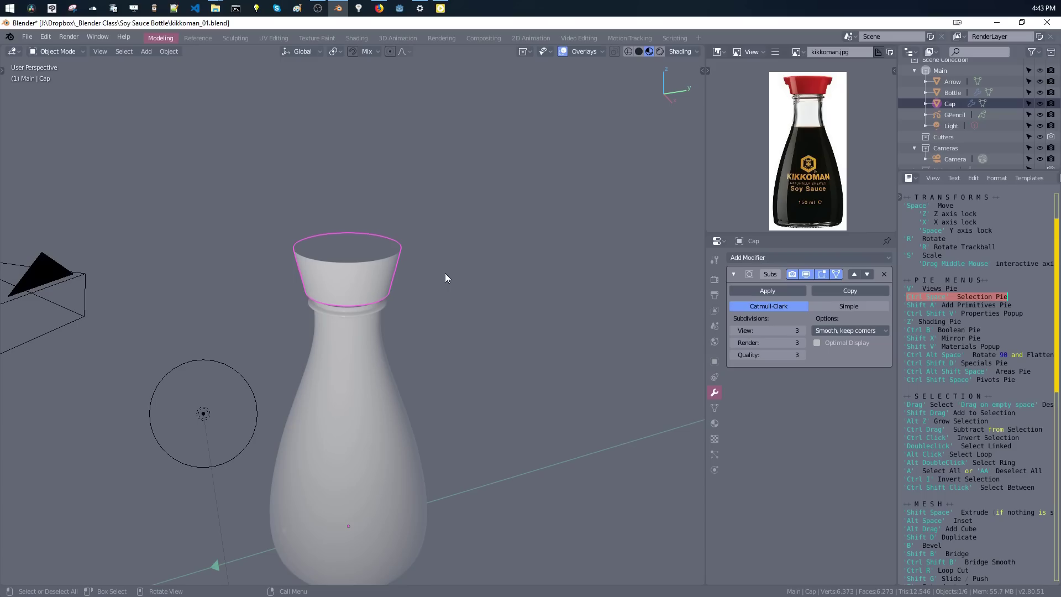
key(Tab)
key(Tab)
key(Tab)
key(Tab)
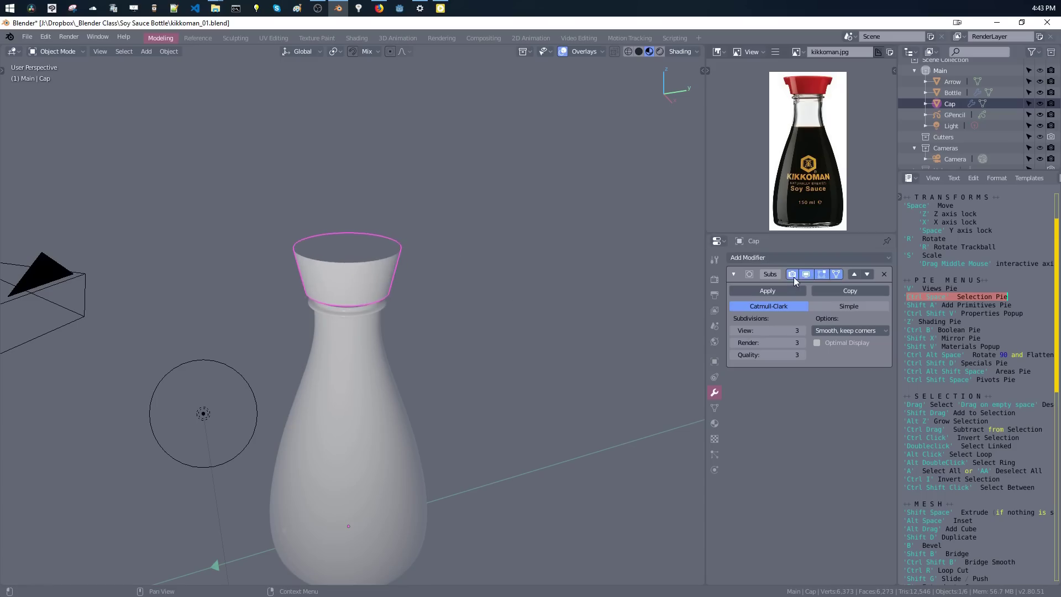
key(Tab)
key(Tab)
key(Tab)
key(Tab)
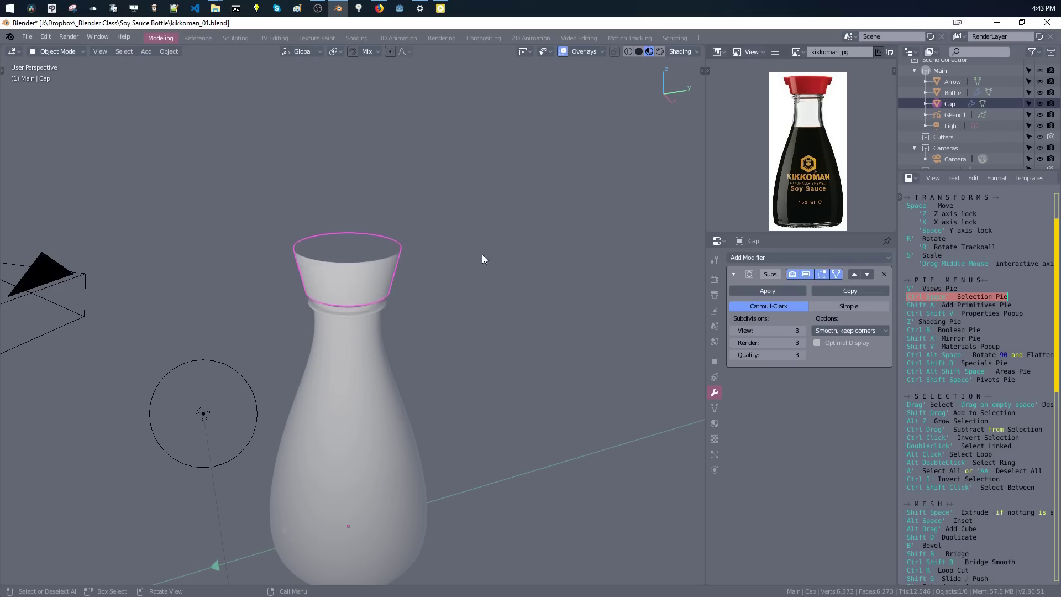
Set the cap's subdivision view level to 2 and apply the subdivision modifier to its mesh.
mouse_move(432, 266)
middle_down()
mouse_move(426, 253)
mouse_move(406, 269)
mouse_move(440, 279)
middle_up()
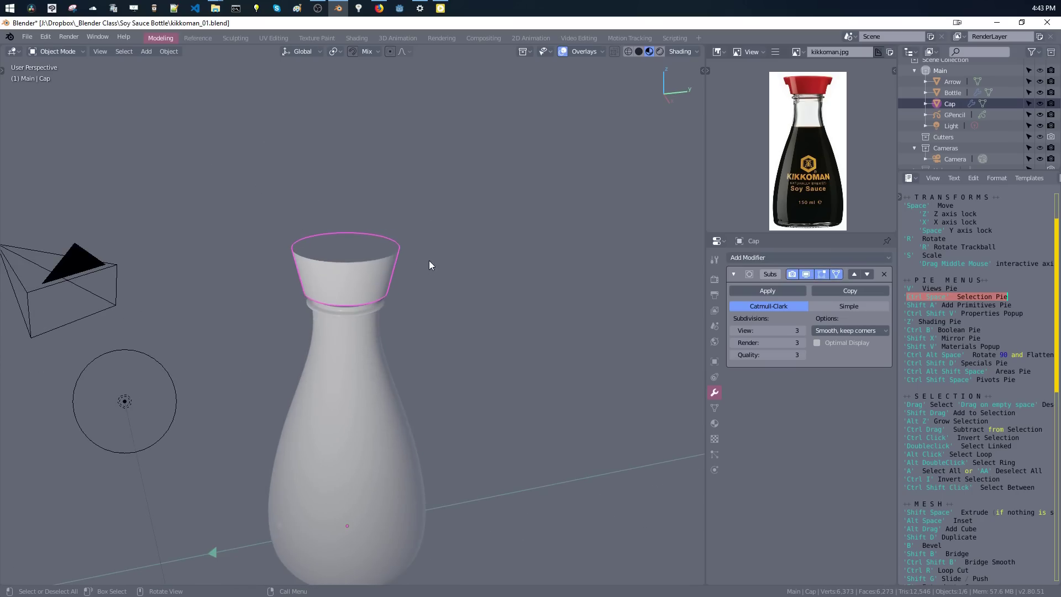
scroll(442, 249, up, 3)
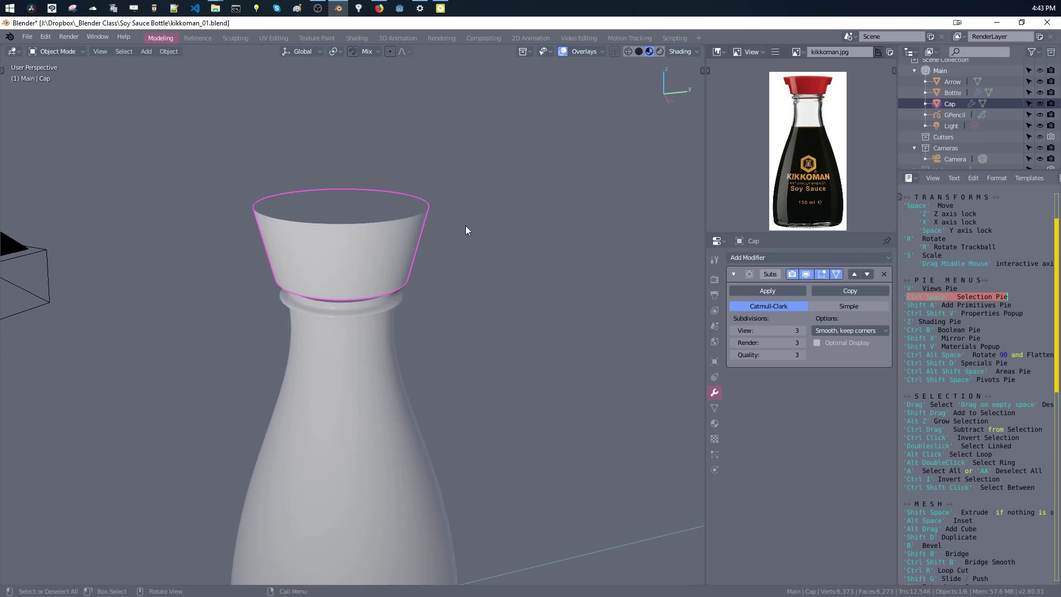
click(733, 330)
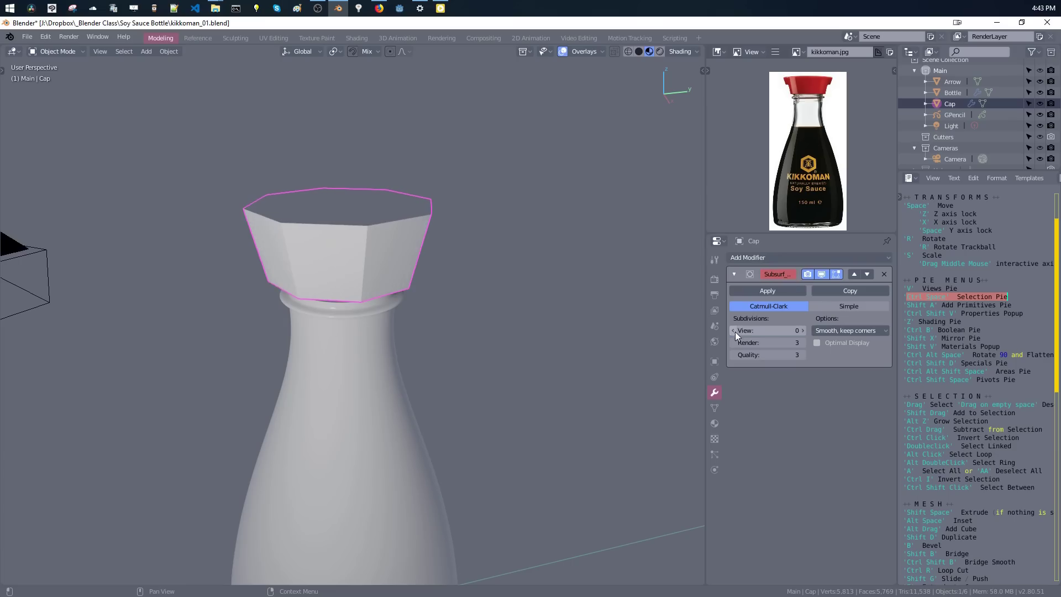
click(803, 330)
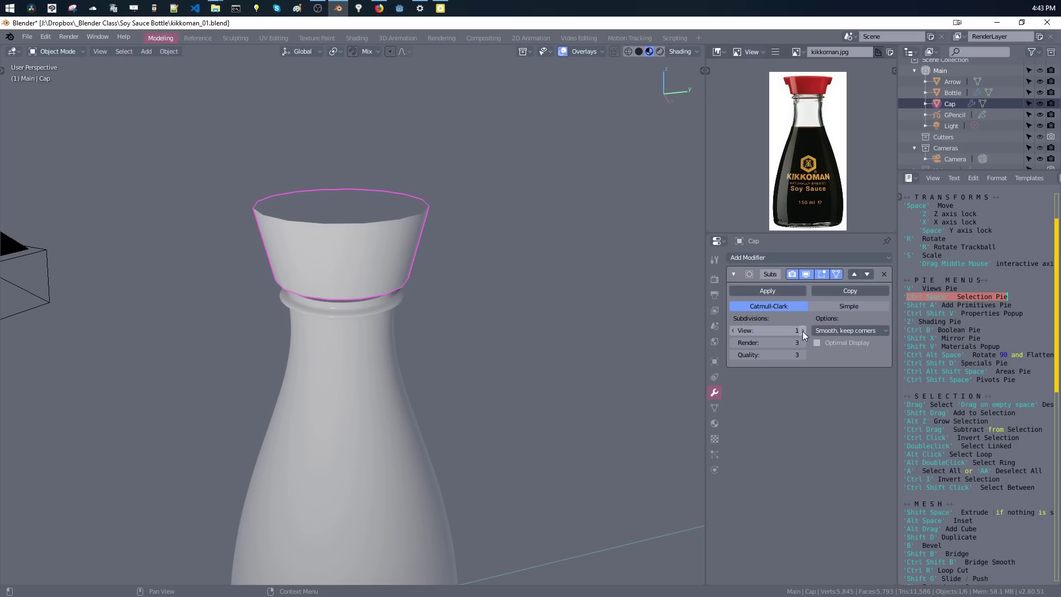
click(803, 330)
click(757, 291)
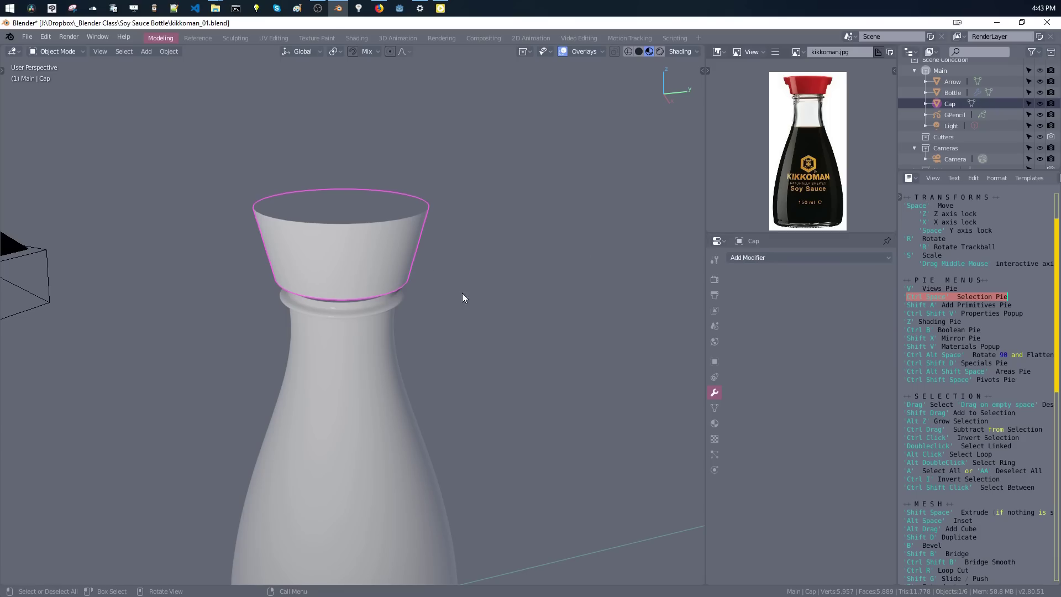
Put the cap in face selection mode and select a single face on its side.
key(ctrl+space)
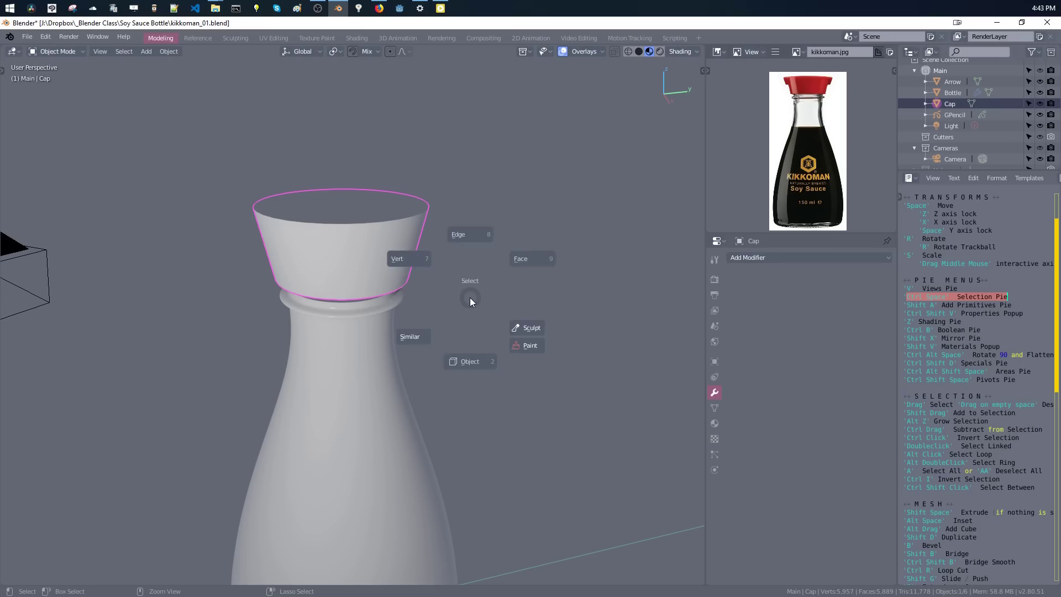
click(530, 264)
drag(192, 149, 446, 312)
ctrl+middle_drag(424, 288, 406, 163)
shift+middle_drag(402, 161, 419, 313)
click(388, 207)
click(417, 251)
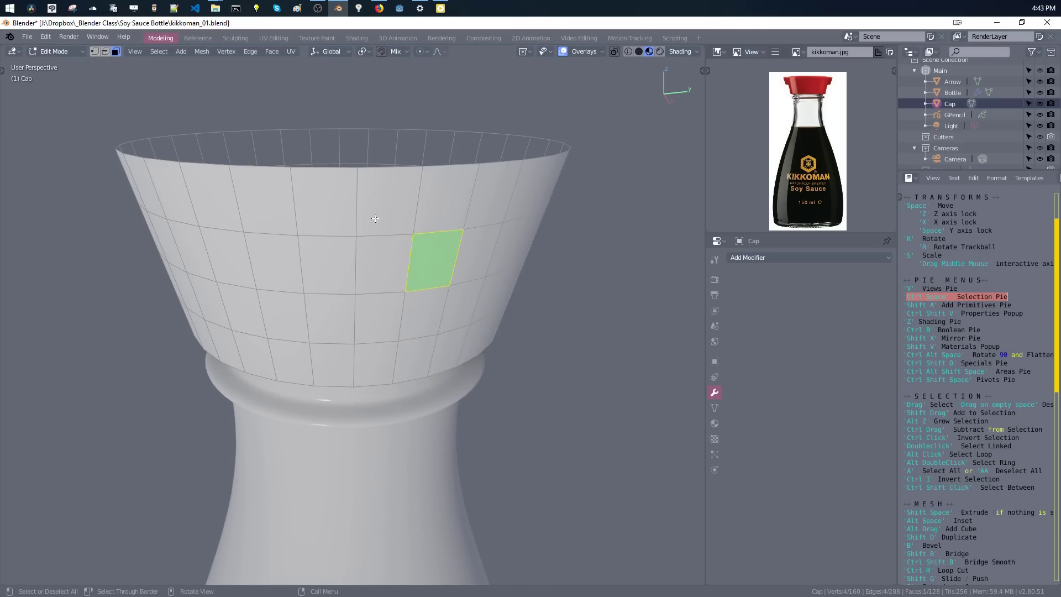
Examine the profile of the cap's rim and spouts in kikkoman.jpg and compare it with the modelled cap from above.
middle_drag(376, 219, 402, 330)
scroll(788, 188, up, 8)
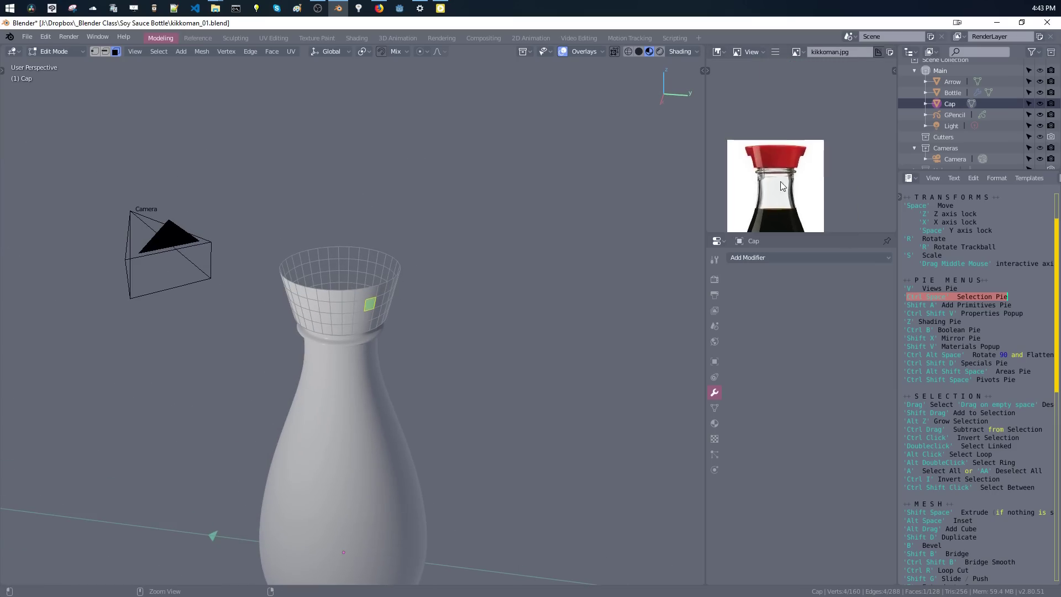
scroll(789, 188, up, 2)
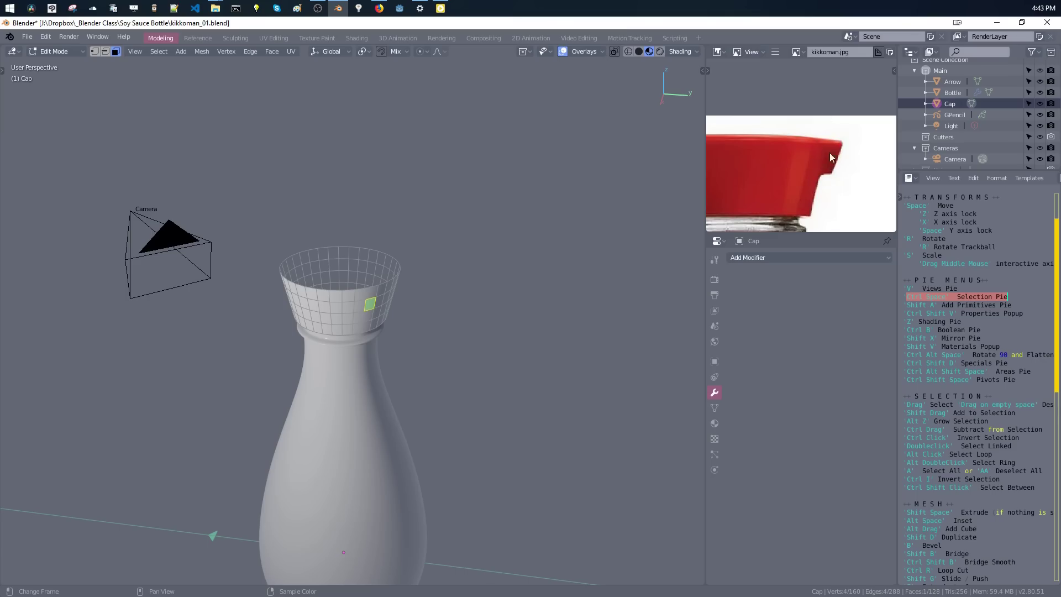
scroll(830, 152, down, 4)
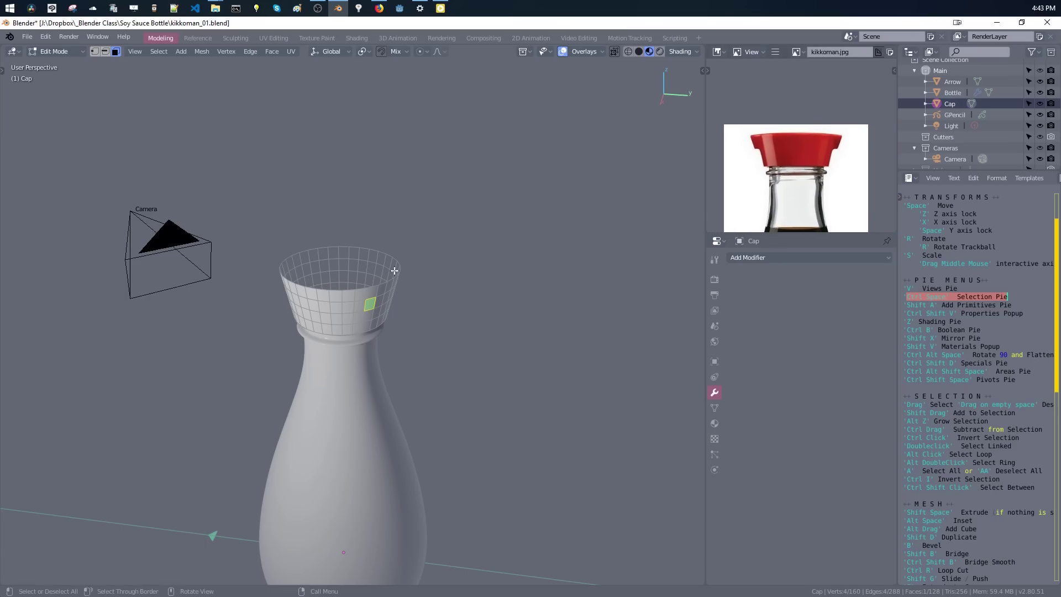
middle_drag(395, 271, 404, 360)
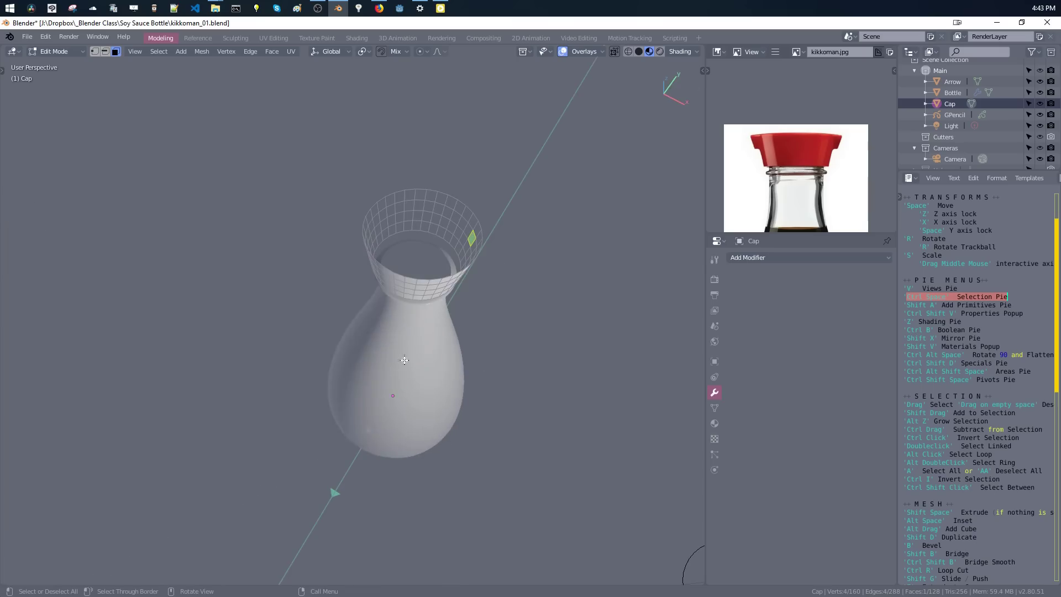
middle_drag(350, 464, 371, 466)
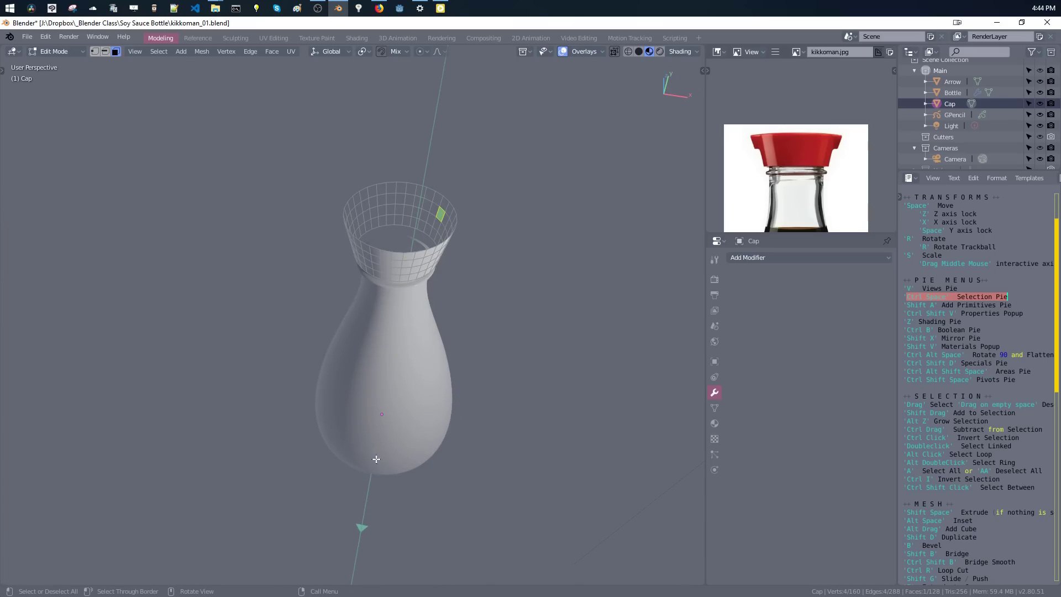
middle_drag(365, 523, 369, 502)
middle_drag(429, 353, 444, 402)
Inspect the bottle and cap in front, left, back and right orthographic views, ending on a close front view of the cap.
key(v)
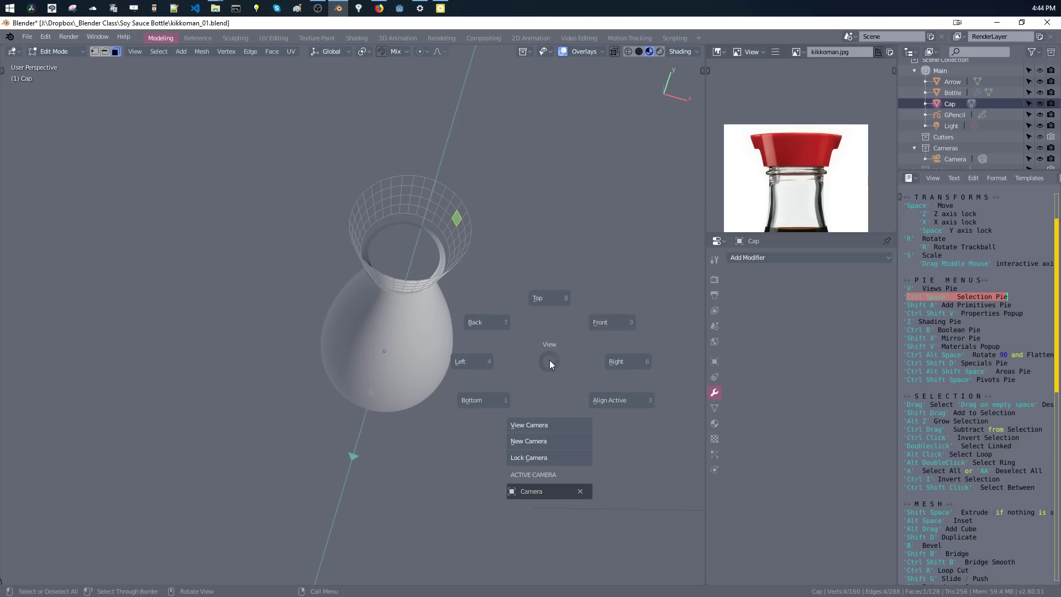
key(v)
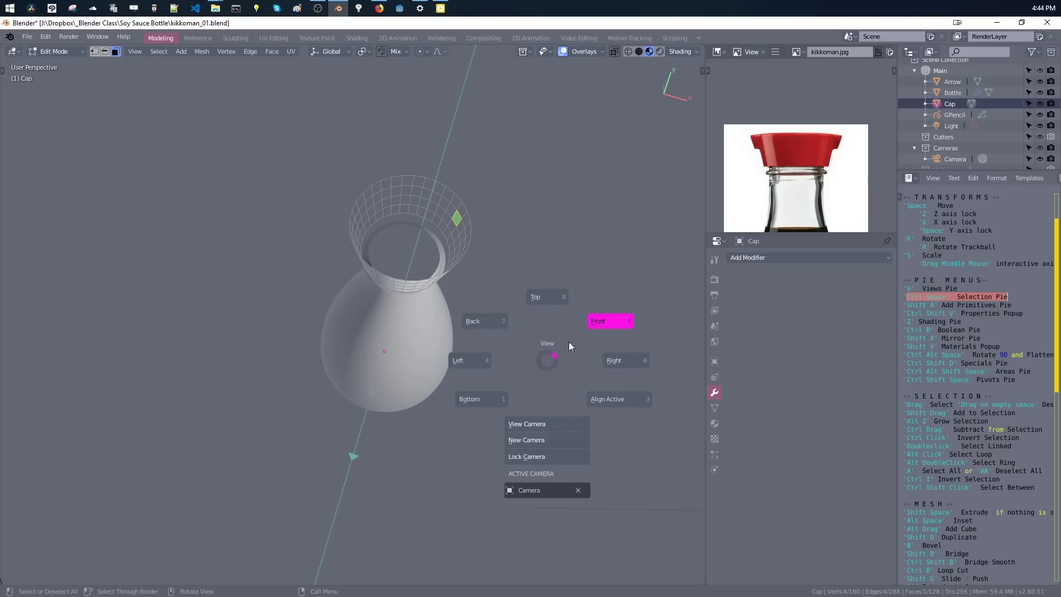
click(559, 350)
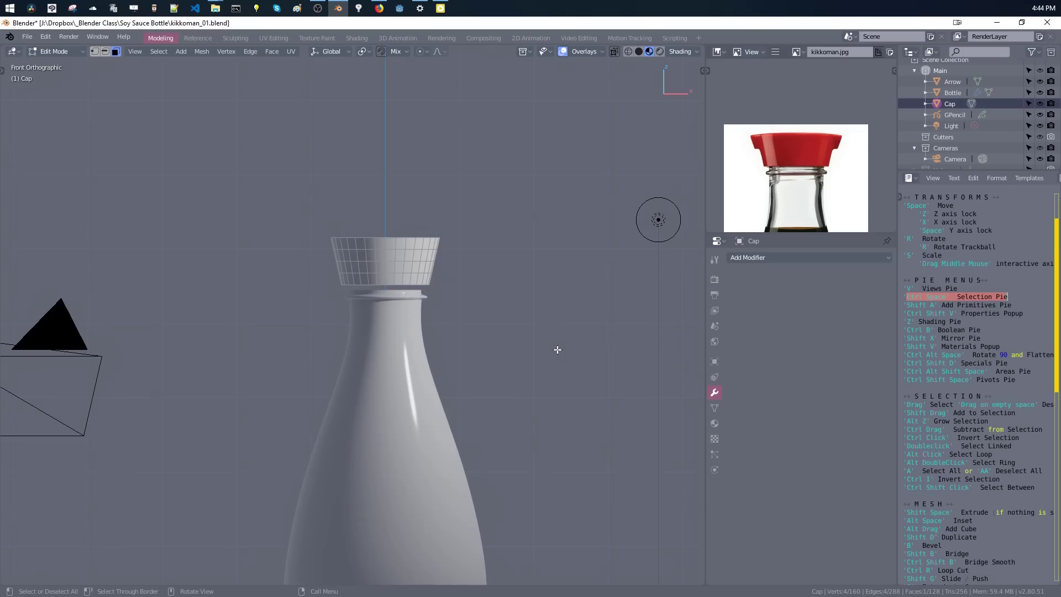
key(v)
key(v)
key(v)
key(v)
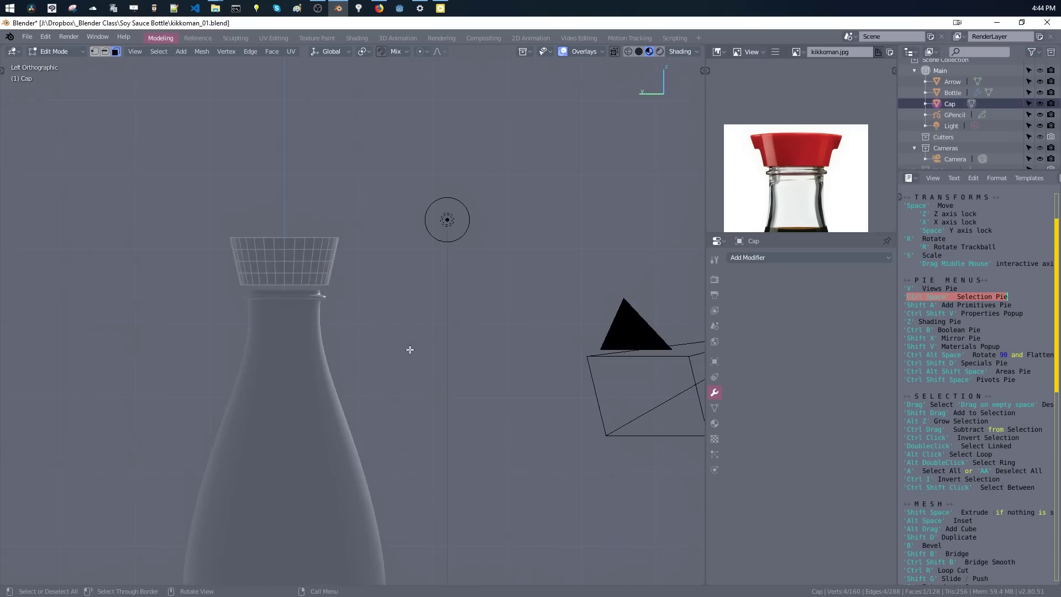
key(v)
shift+middle_drag(428, 362, 442, 306)
key(v)
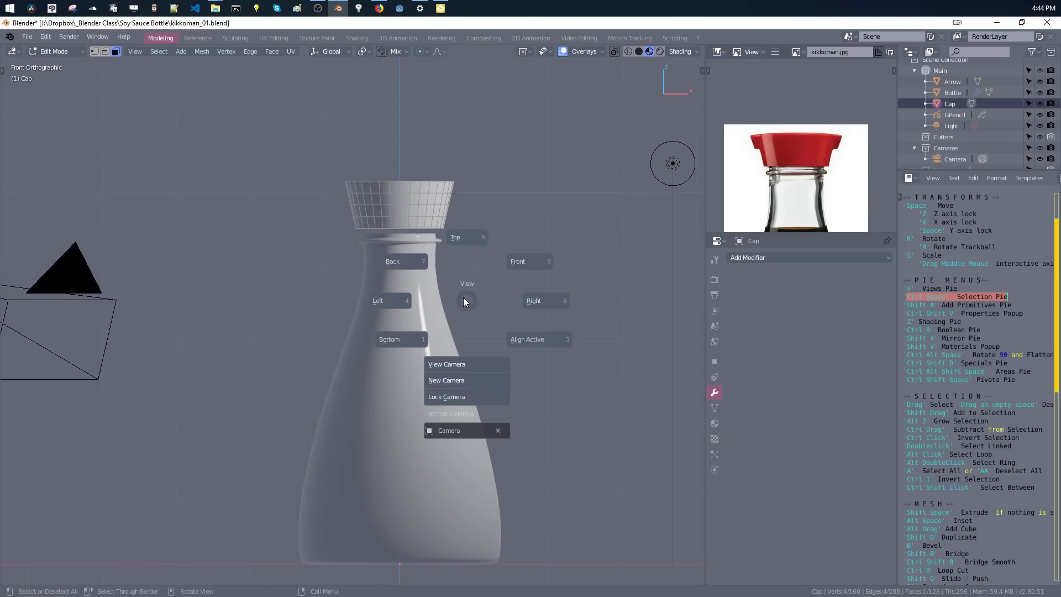
key(v)
key(v)
key(v)
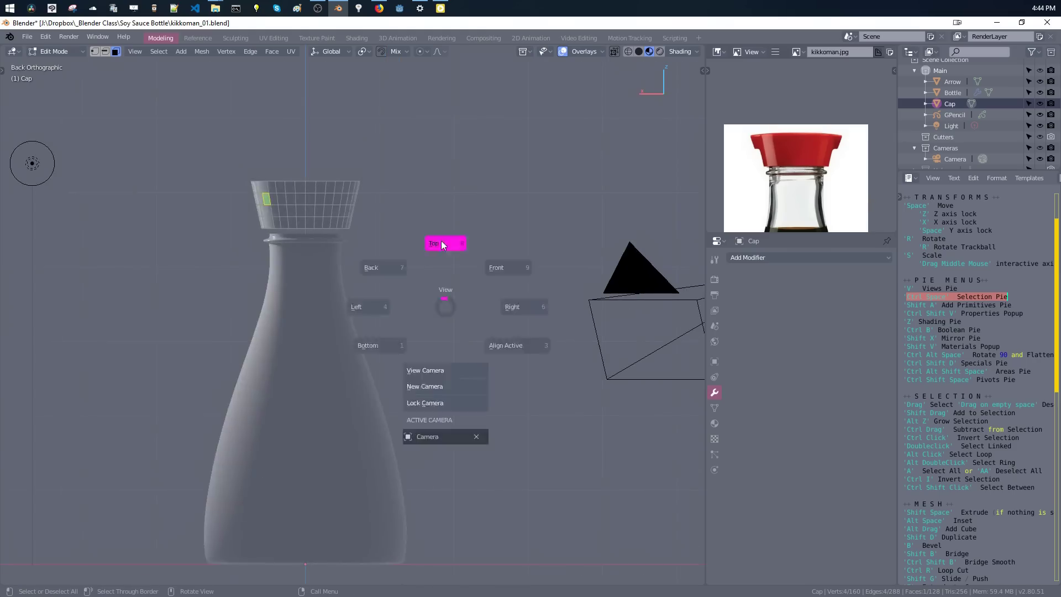
key(v)
key(v)
key(v)
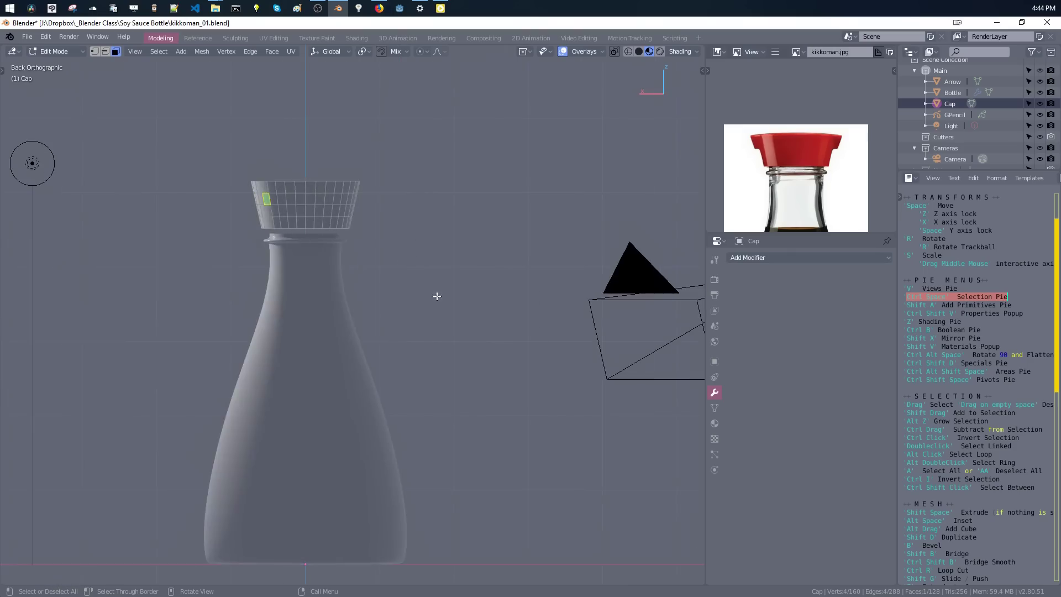
key(v)
key(v)
key(v)
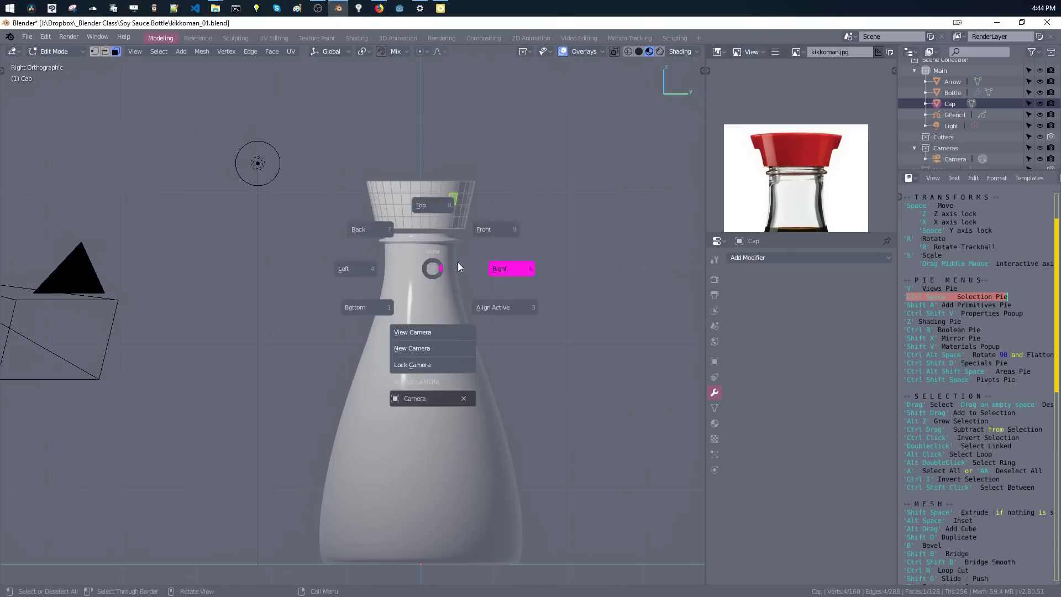
scroll(458, 257, up, 7)
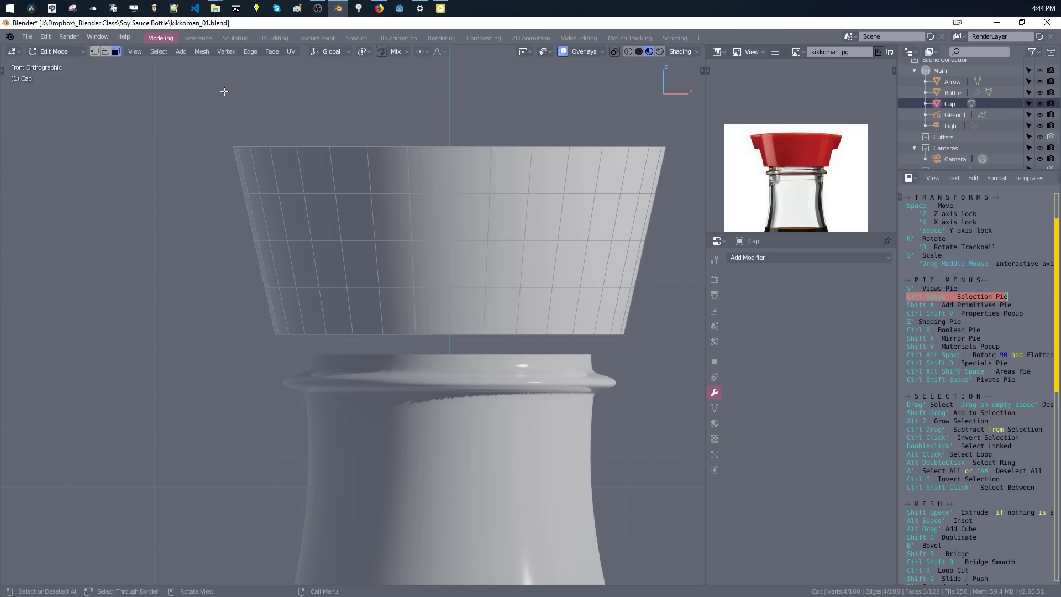
Load the bottle photo whose file name starts with 2583C45A from the REF folder into Blender's image editor and frame its cap and neck.
click(215, 7)
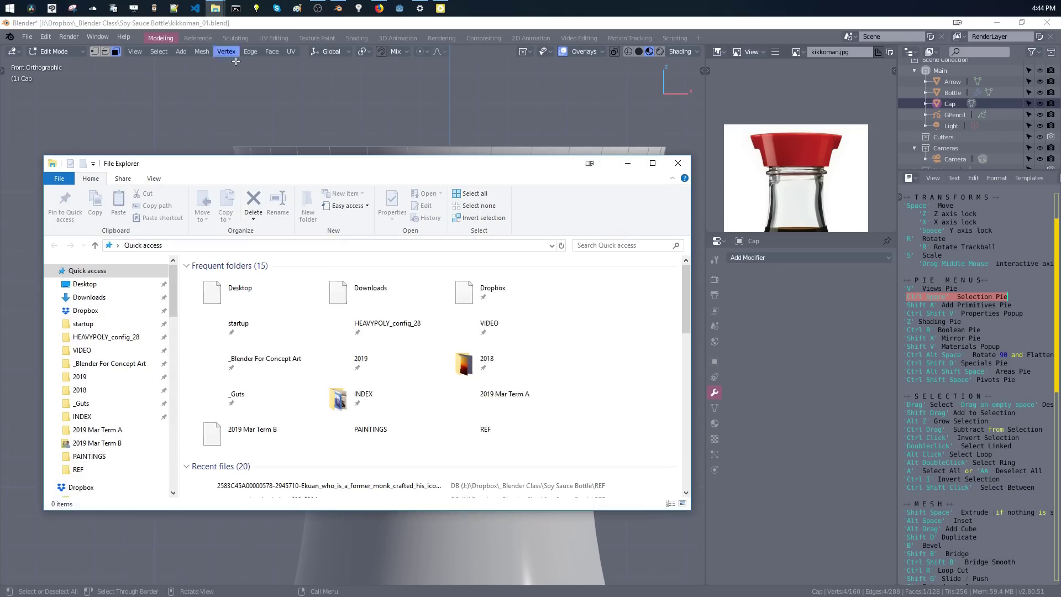
mouse_move(215, 8)
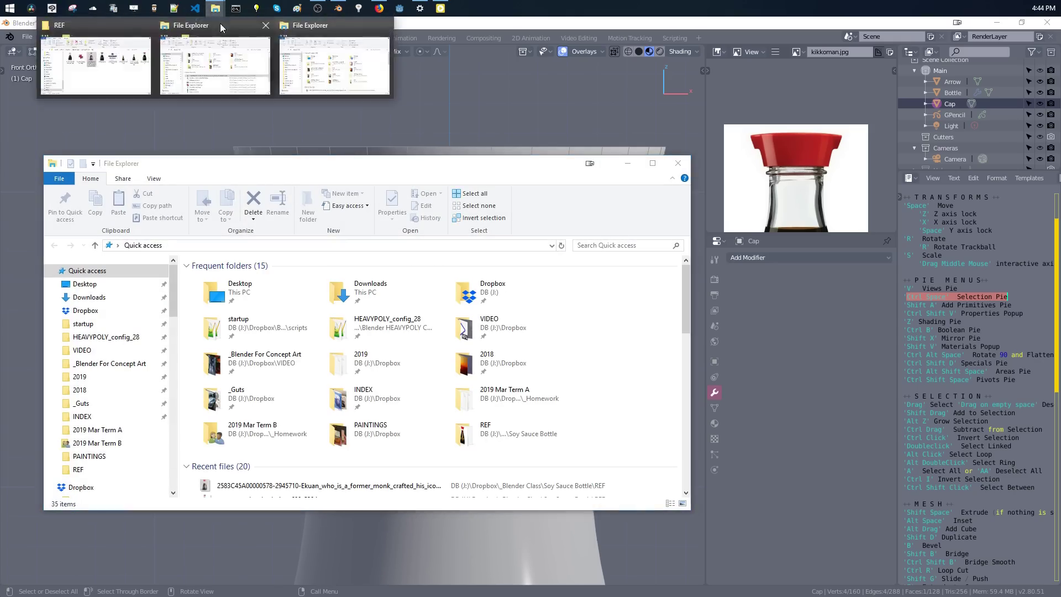
click(117, 61)
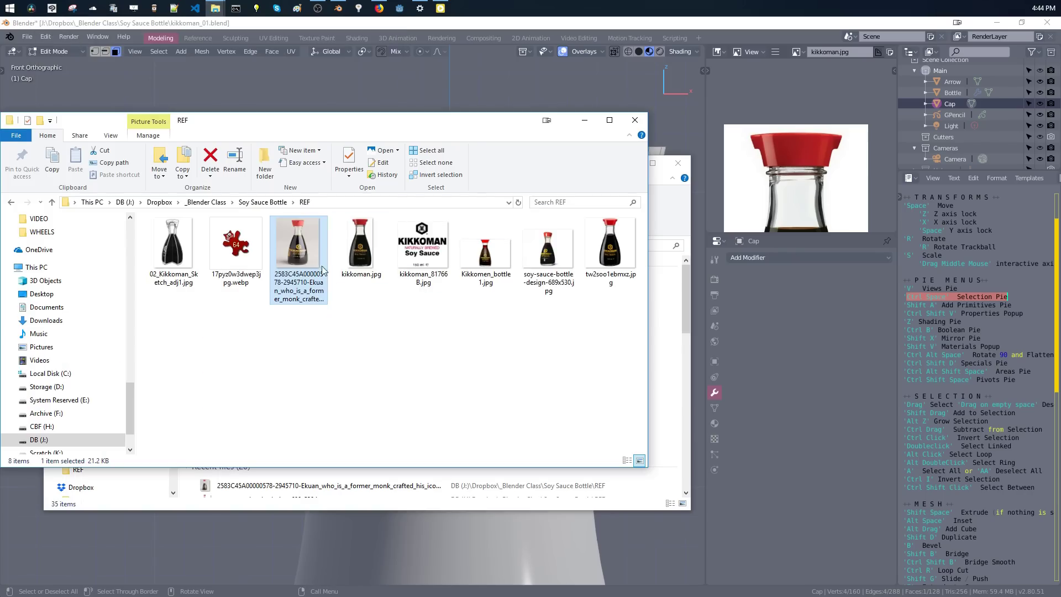
drag(303, 265, 803, 179)
click(773, 171)
middle_drag(779, 196, 783, 137)
mouse_move(777, 173)
ctrl+middle_down()
mouse_move(783, 179)
mouse_move(781, 157)
ctrl+middle_up()
middle_drag(781, 157, 790, 124)
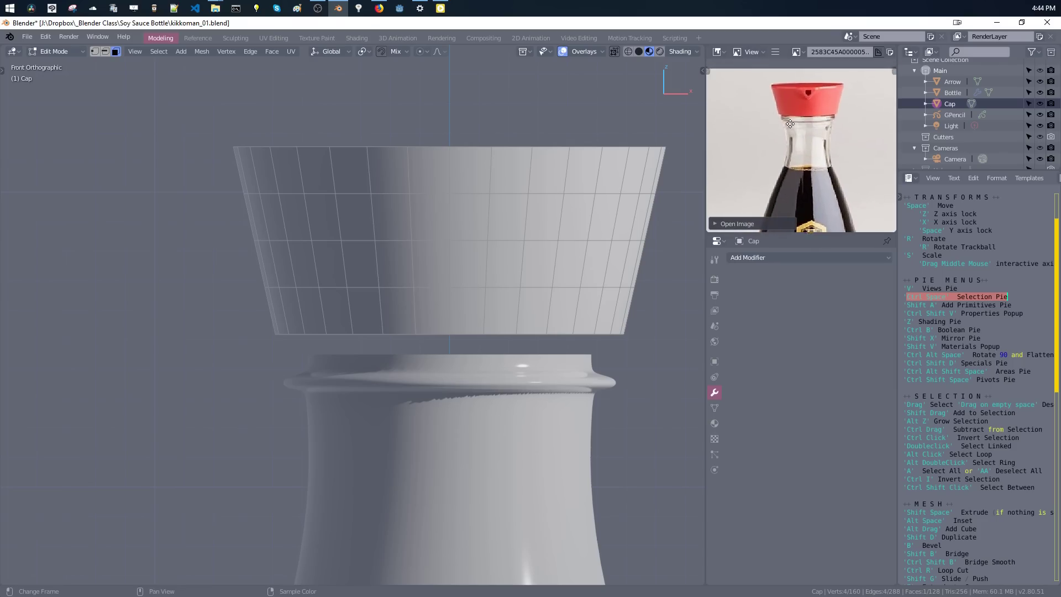
Knife-cut a diagonal from the cap's rim down to its centre line in front view and symmetrize it across X into a V.
scroll(799, 113, up, 1)
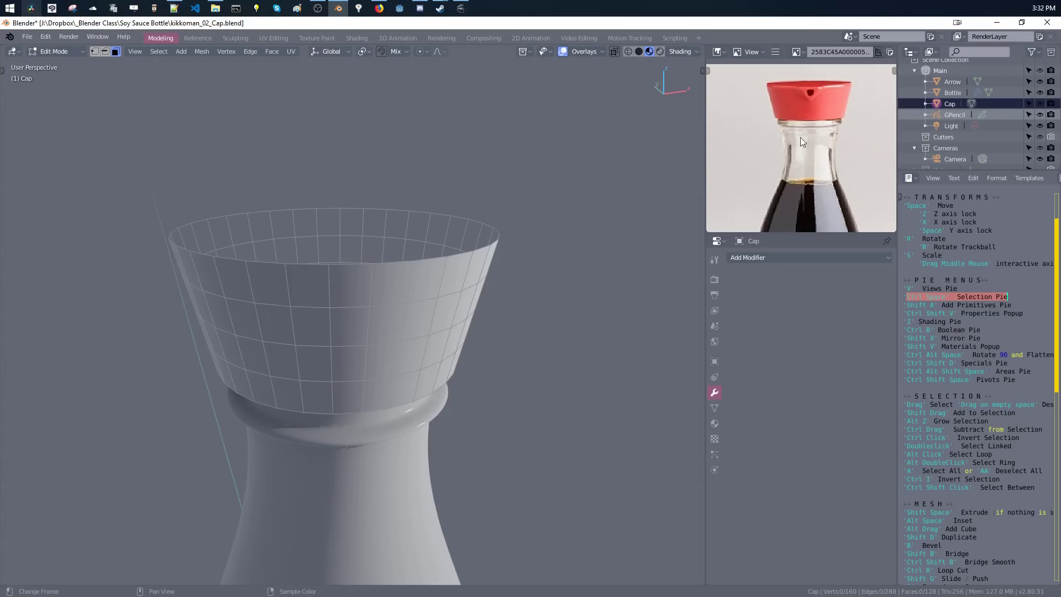
middle_drag(370, 287, 510, 256)
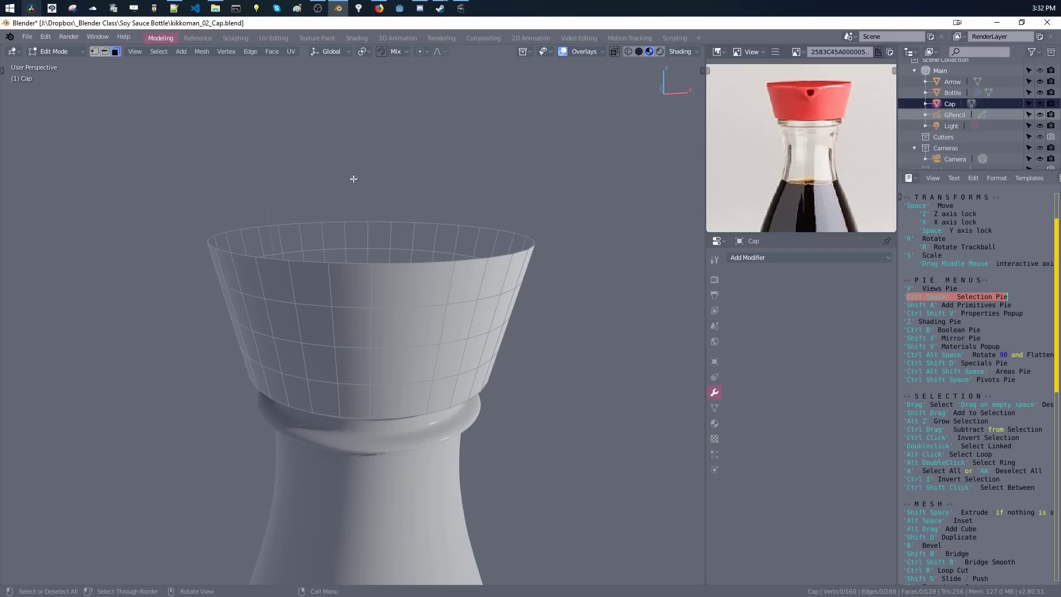
key(v)
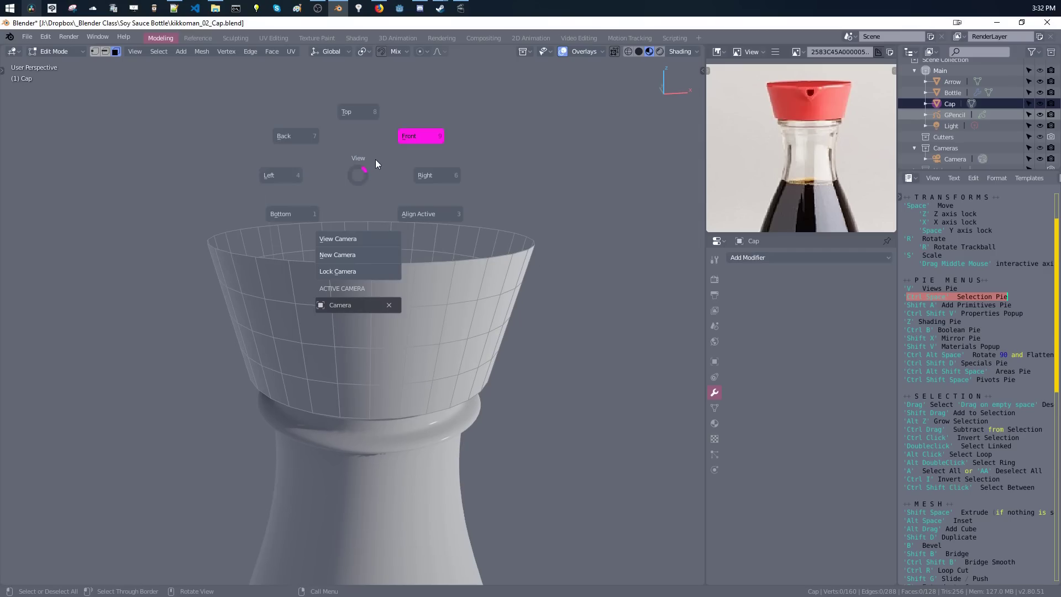
click(378, 156)
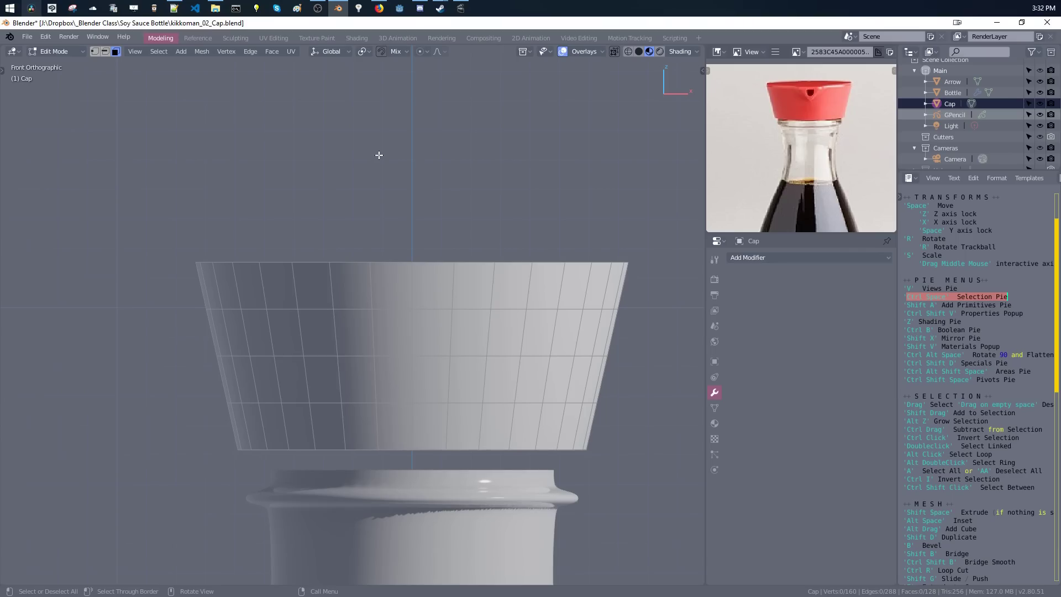
shift+middle_drag(384, 247, 351, 219)
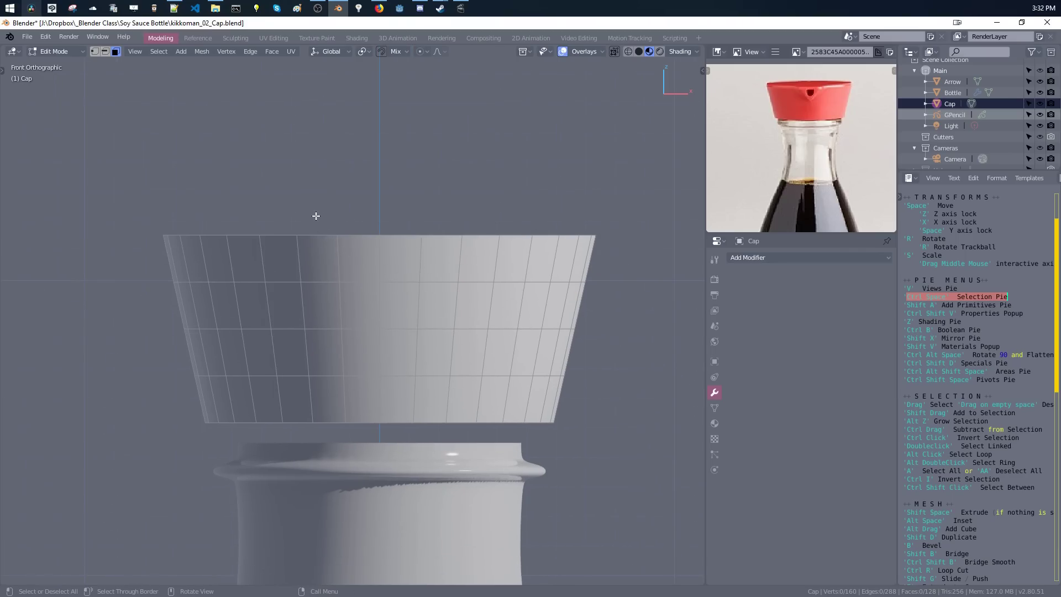
key(k)
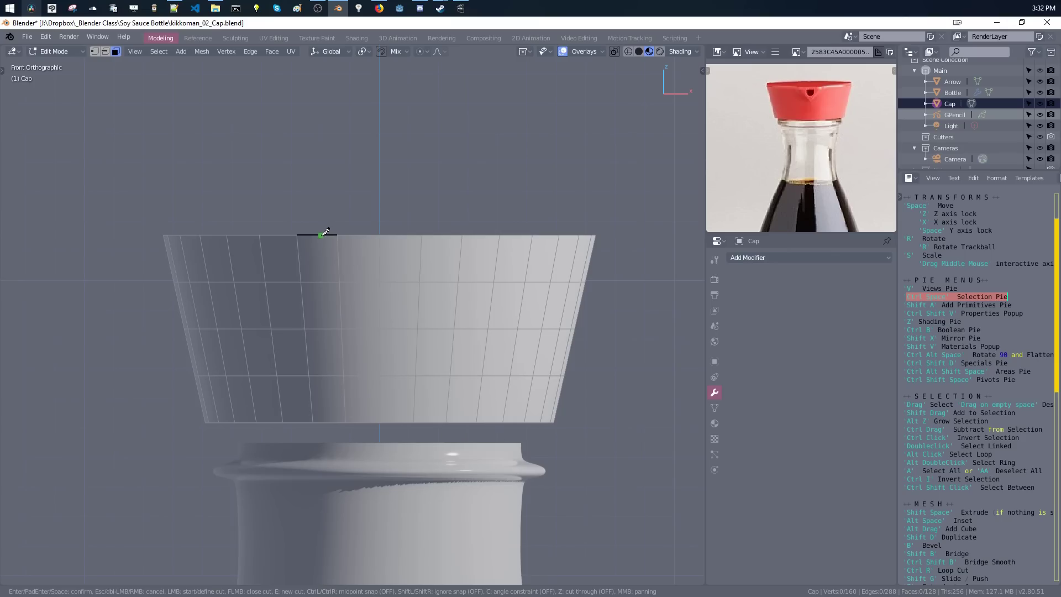
click(321, 235)
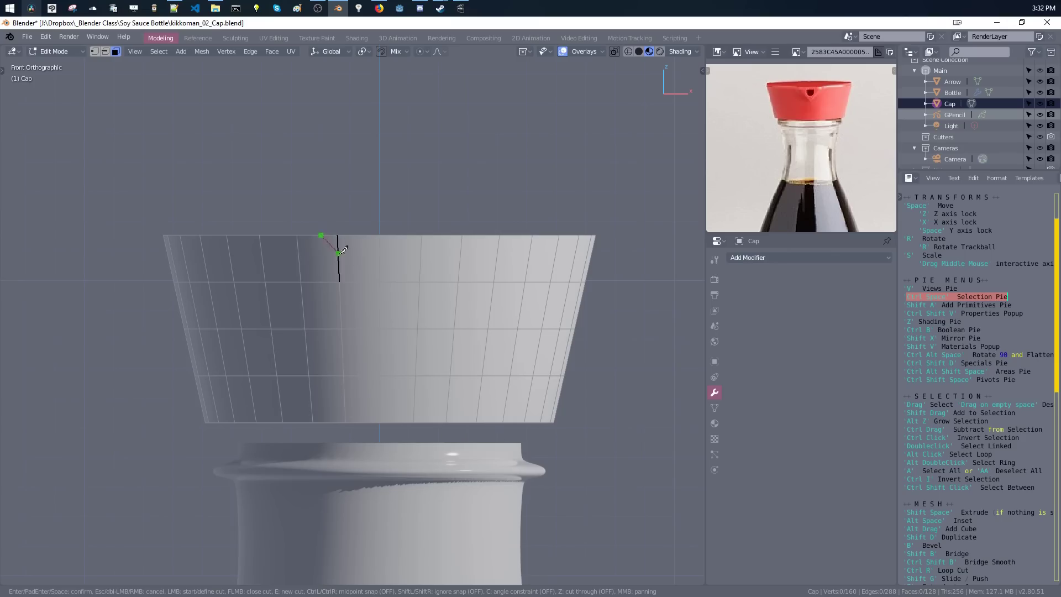
click(380, 301)
key(Return)
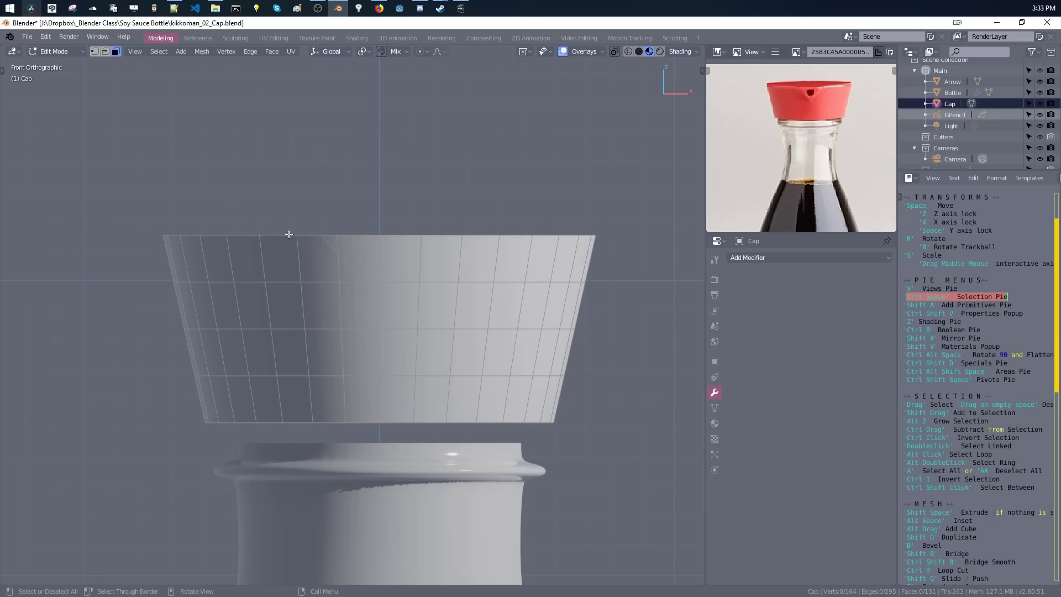
key(shift+x)
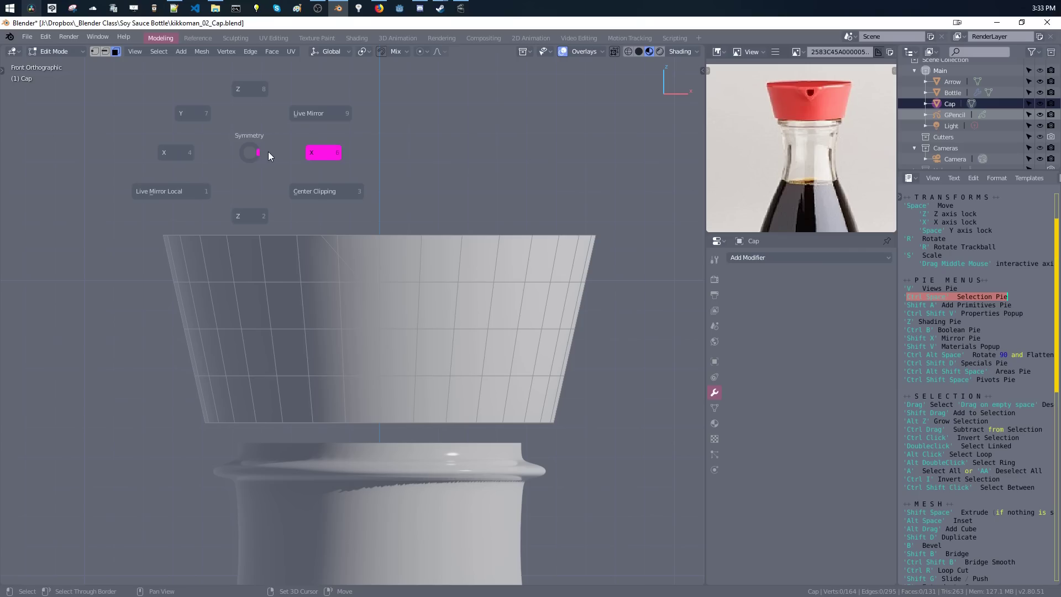
click(268, 151)
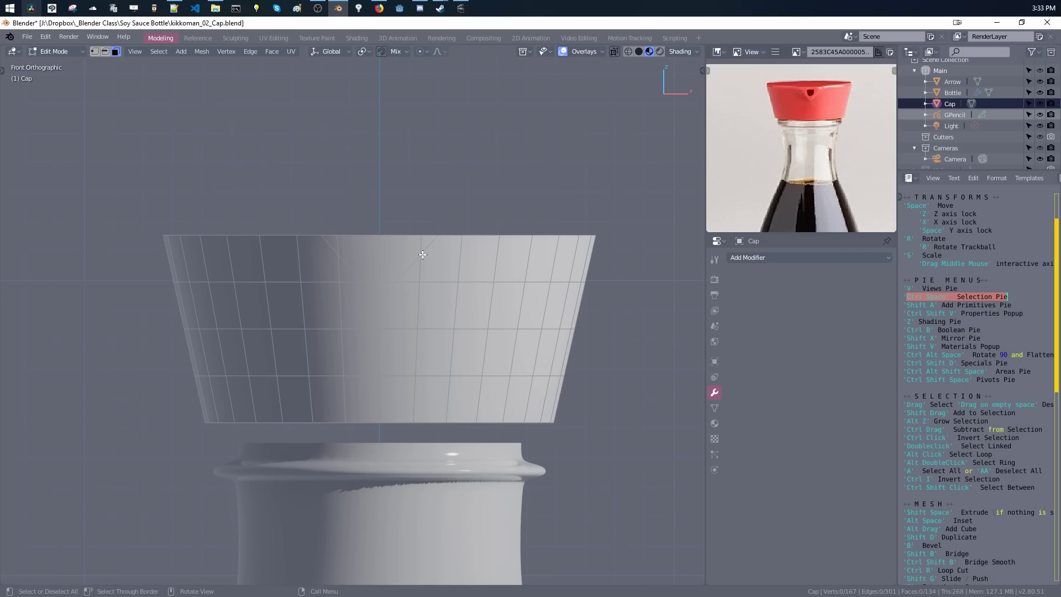
Select the six faces enclosed by the V-shaped cut beneath the cap's rim.
middle_drag(342, 284, 391, 260)
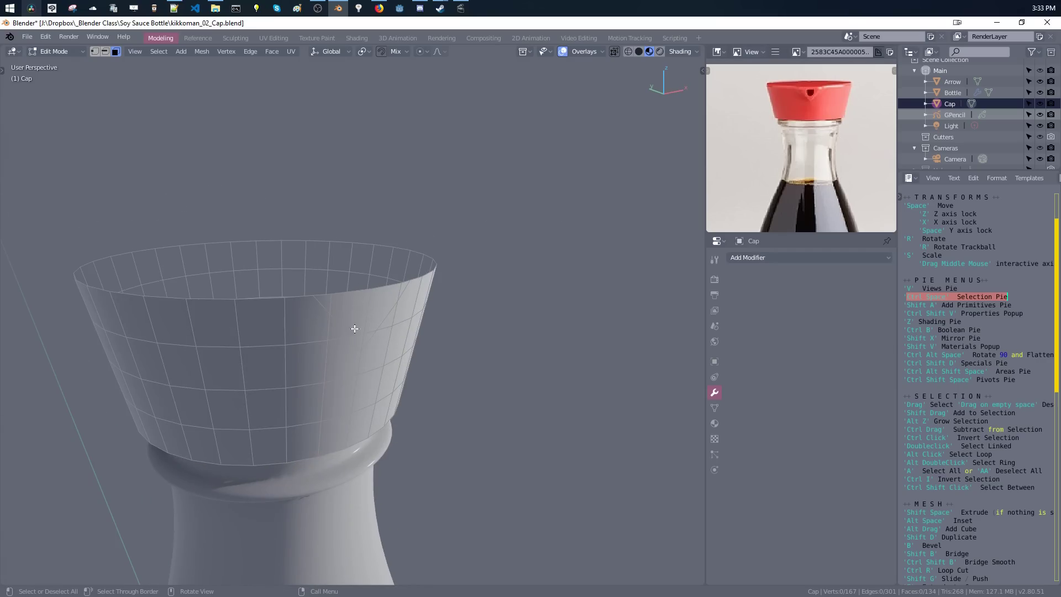
middle_drag(368, 320, 338, 285)
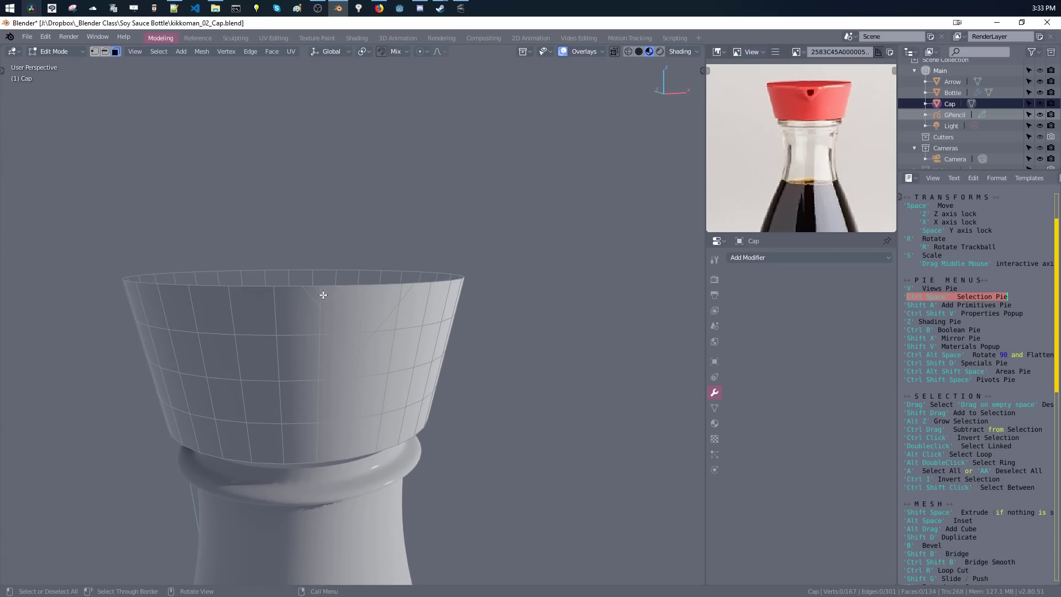
click(313, 292)
shift+click(333, 304)
shift+click(354, 338)
shift+click(366, 341)
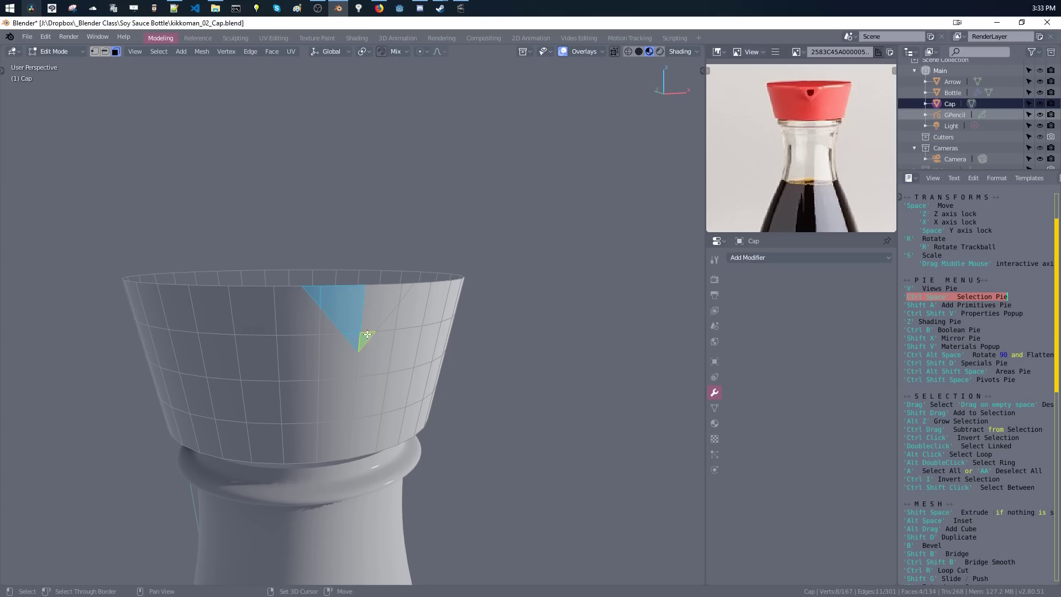
shift+click(375, 316)
shift+click(407, 298)
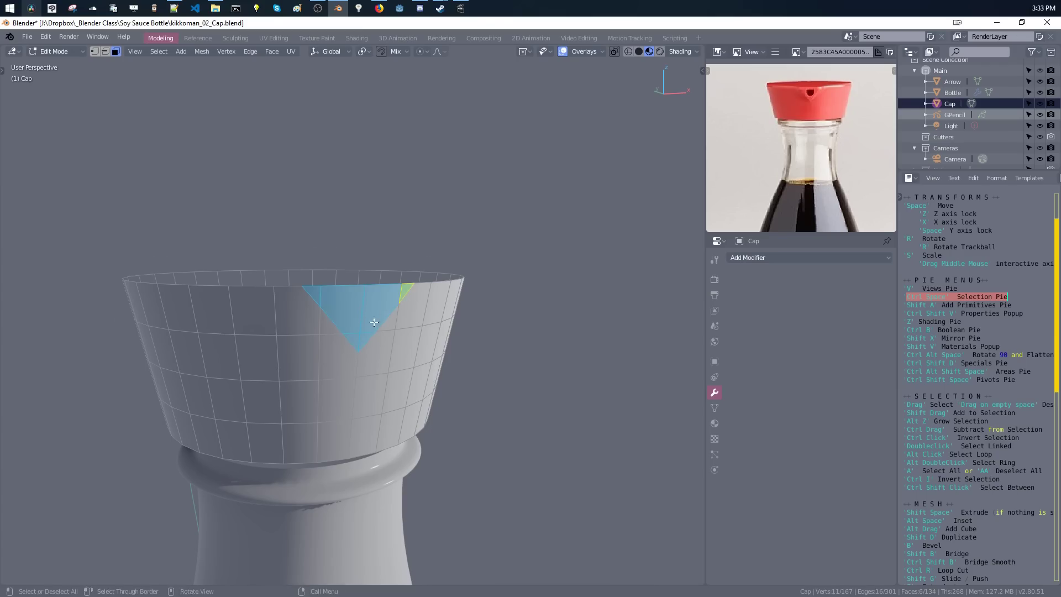
Extrude the selected triangular face group and move it outward along the global Y axis to form a spout.
middle_drag(406, 298, 372, 308)
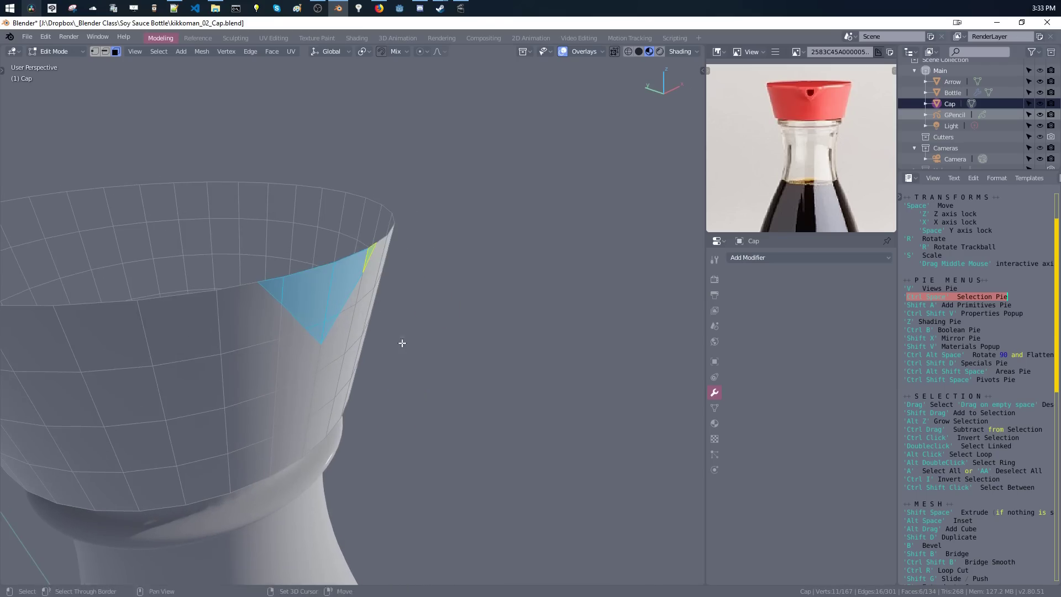
key(e)
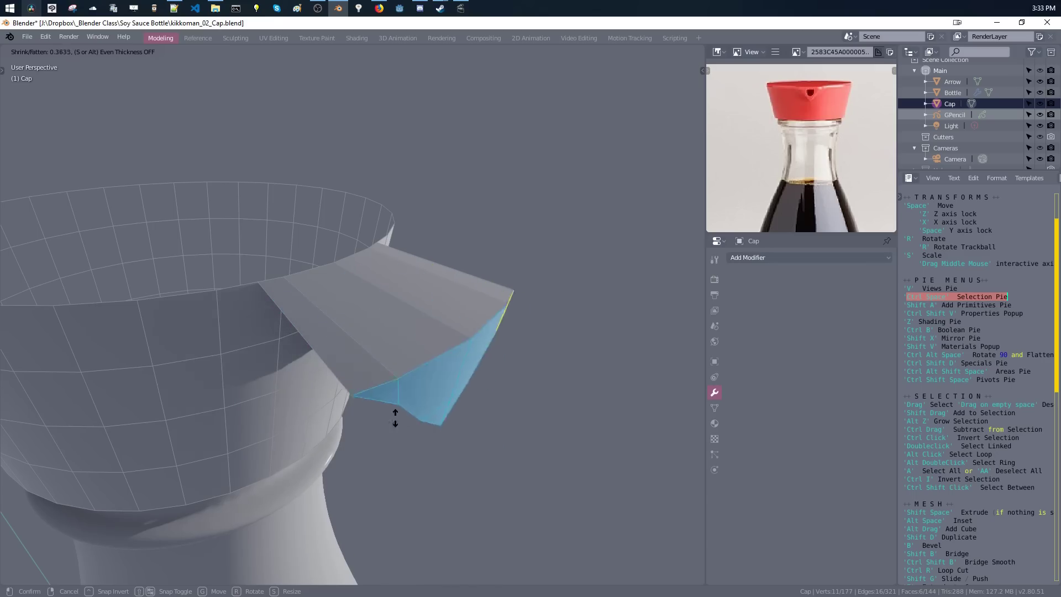
right_click(403, 447)
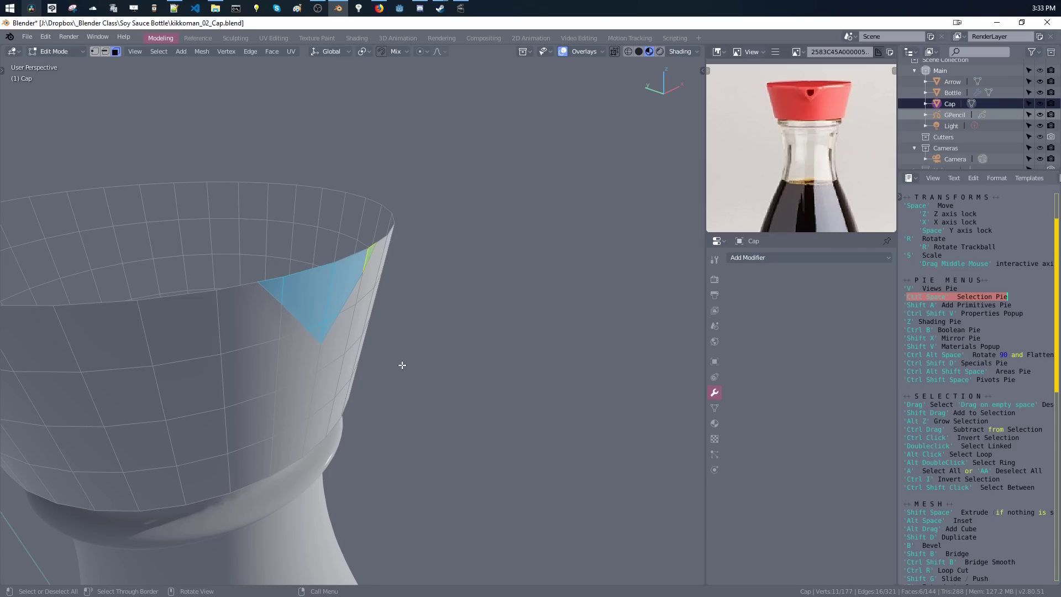
key(e)
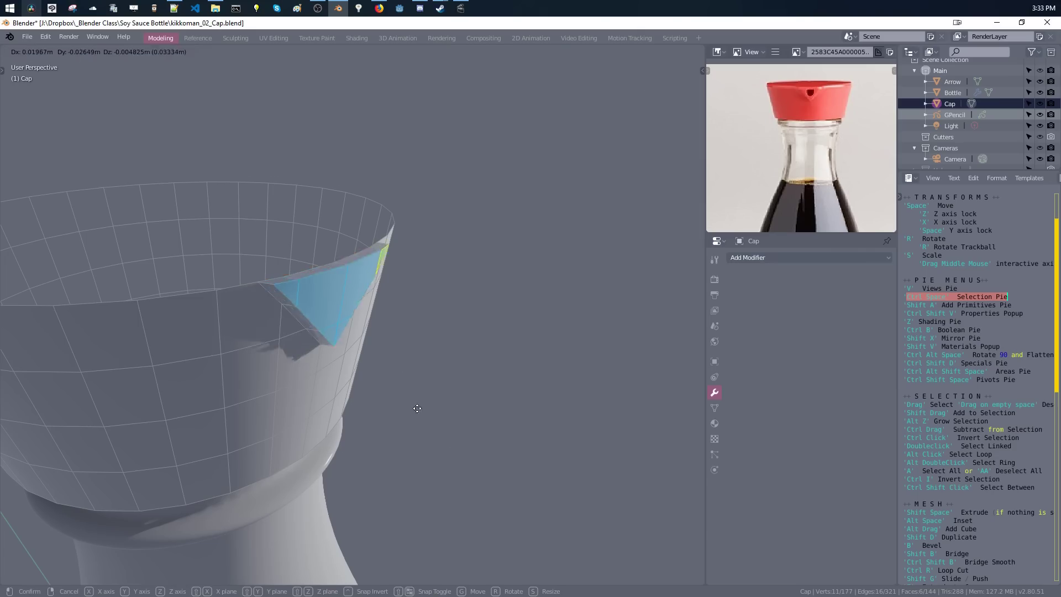
key(y)
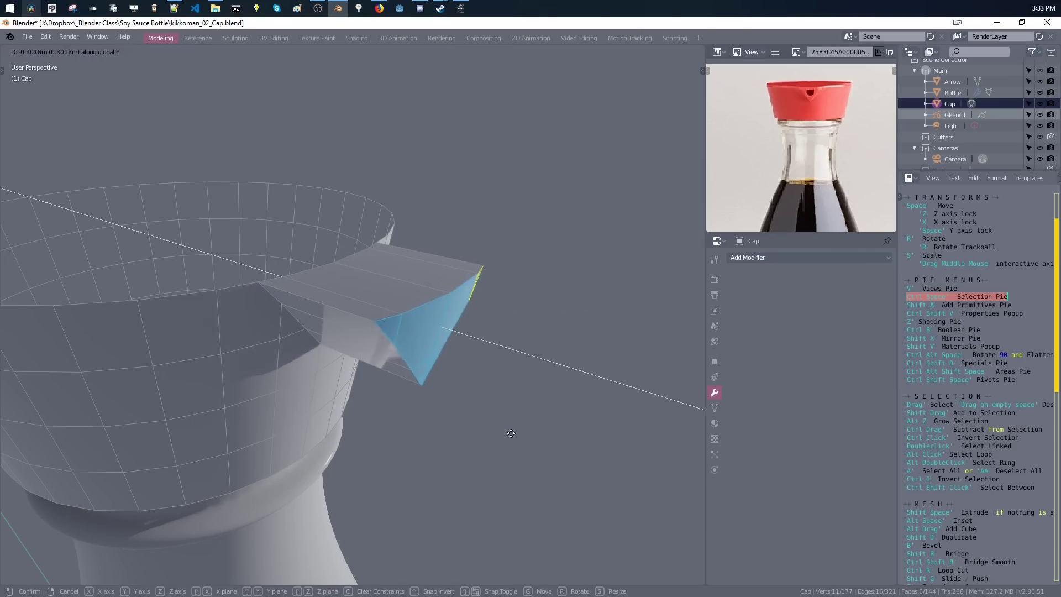
click(463, 444)
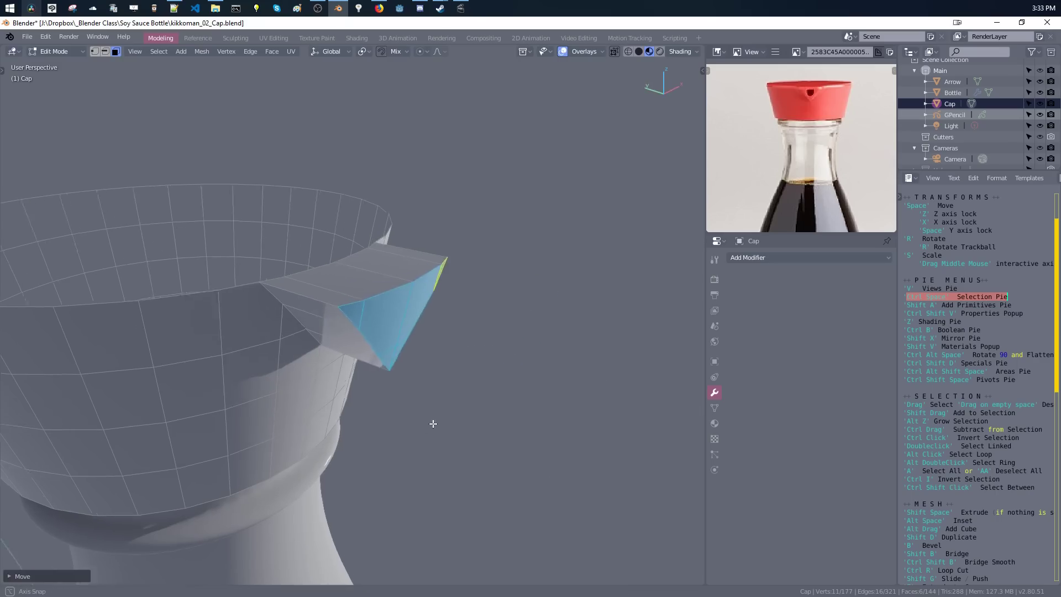
Flatten the spout's curved end faces into one plane facing the front.
middle_drag(431, 425, 474, 395)
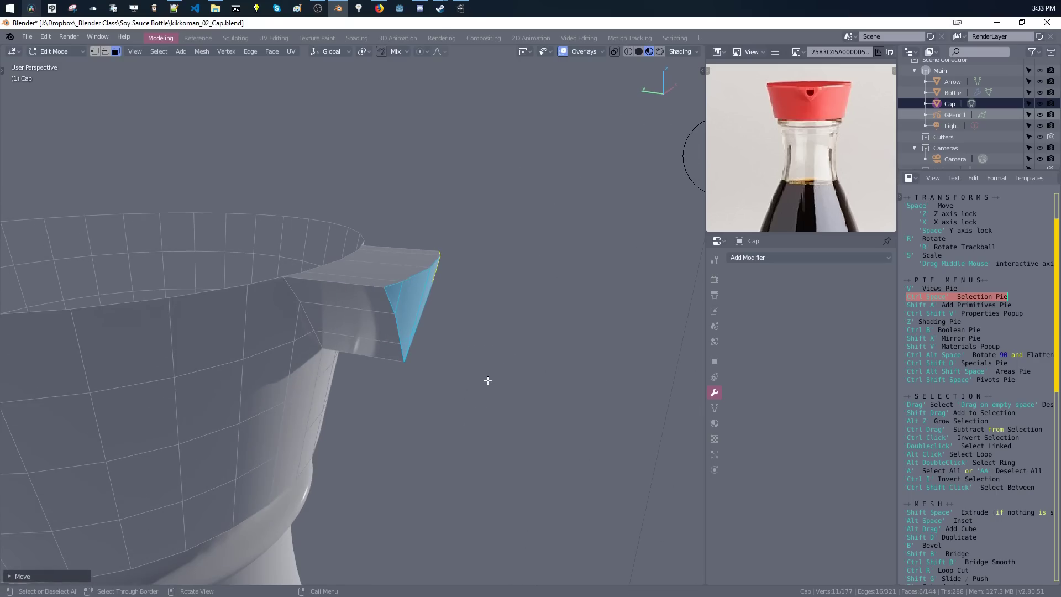
key(ctrl+alt+space)
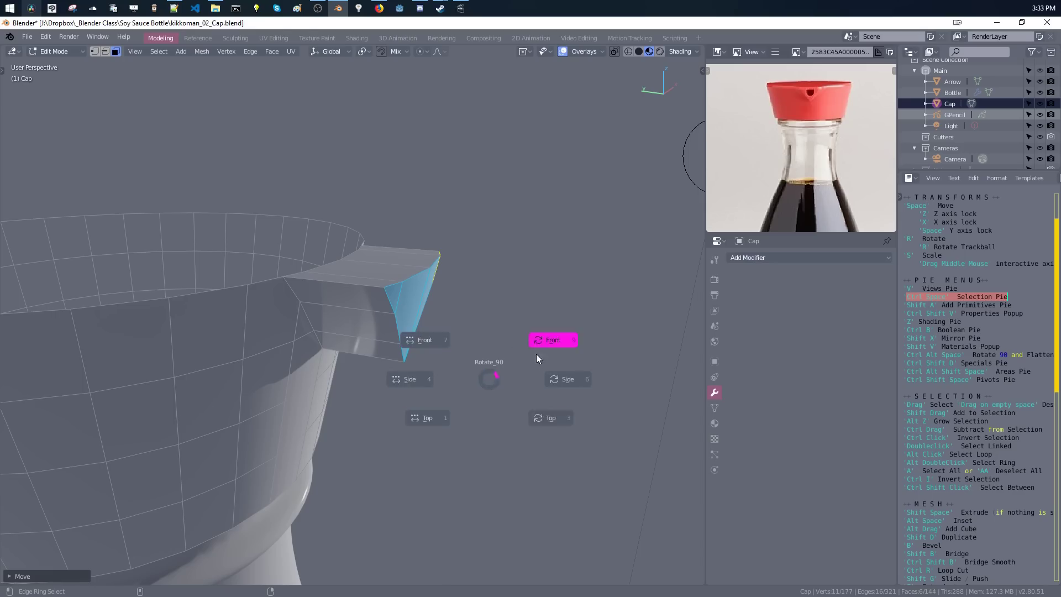
click(442, 347)
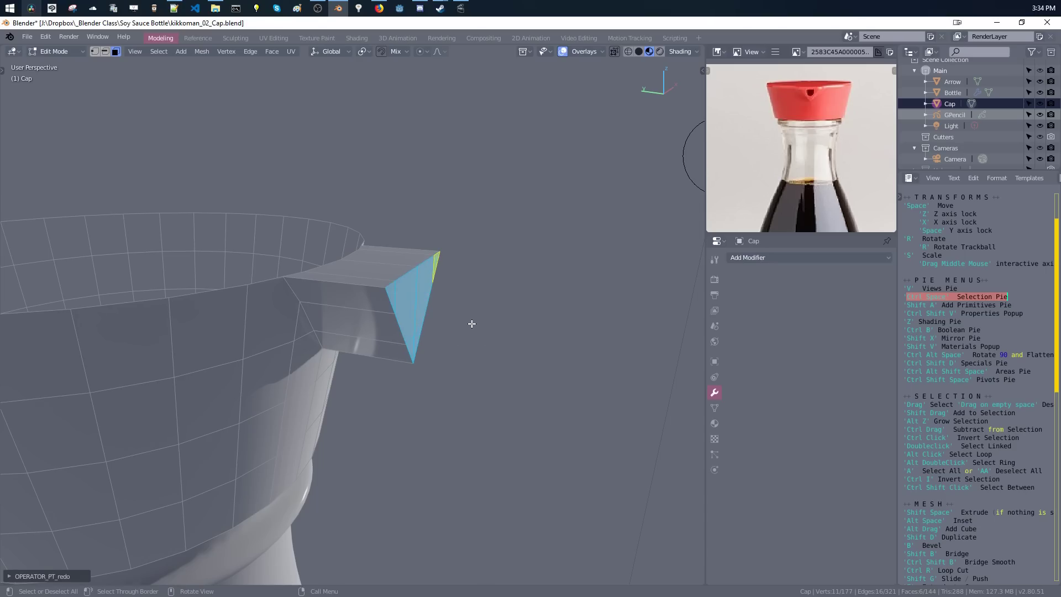
Move the flattened spout end back towards the cap to make the spout shallower.
middle_drag(471, 324, 370, 347)
key(space)
key(space)
click(438, 332)
key(space)
key(space)
click(423, 327)
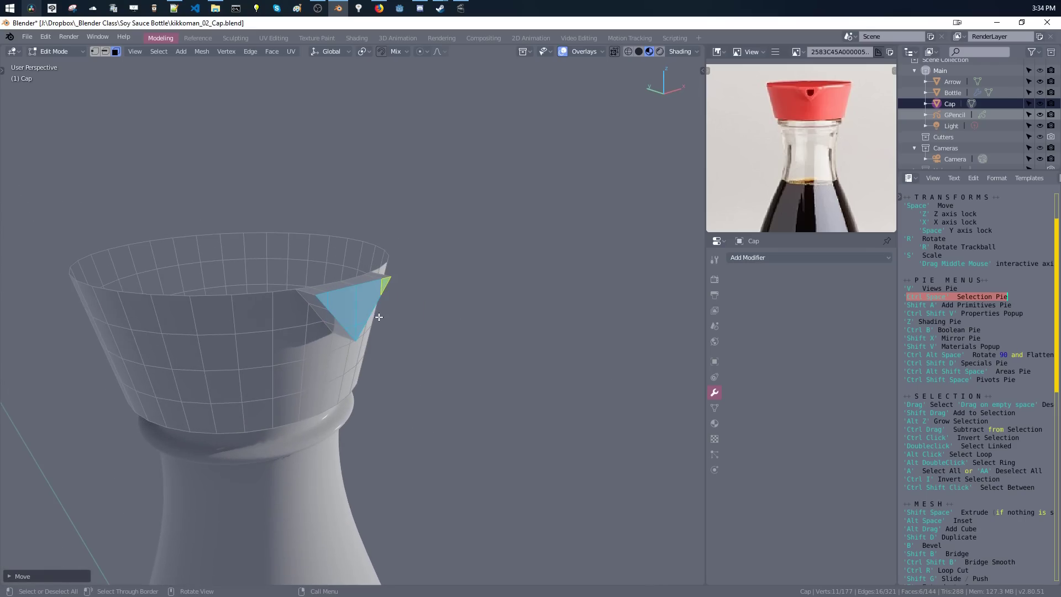
Dissolve the spout's end faces into a single triangular face.
ctrl+middle_drag(363, 307, 397, 281)
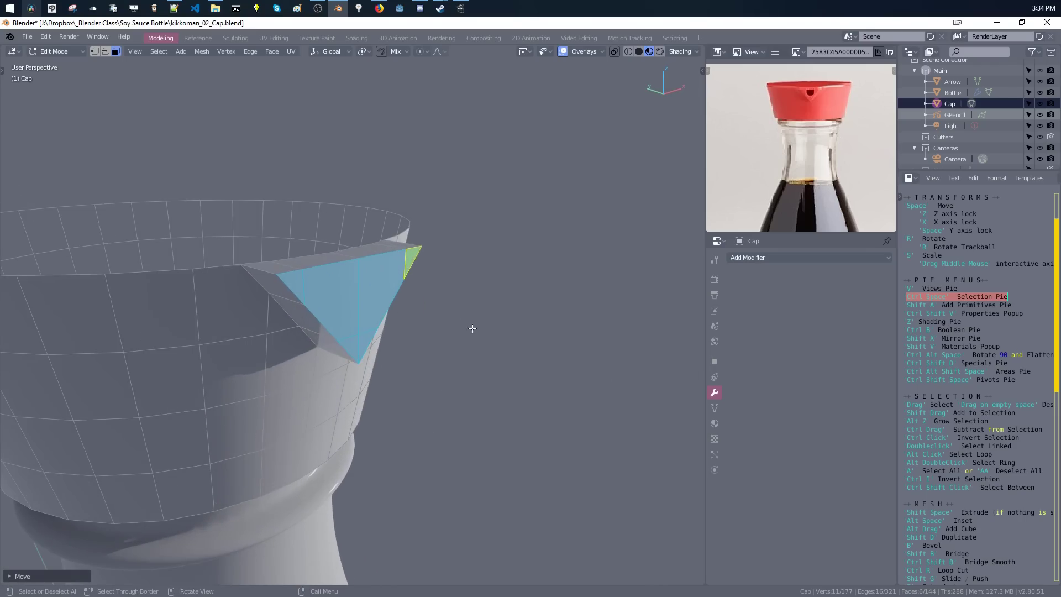
key(ctrl+x)
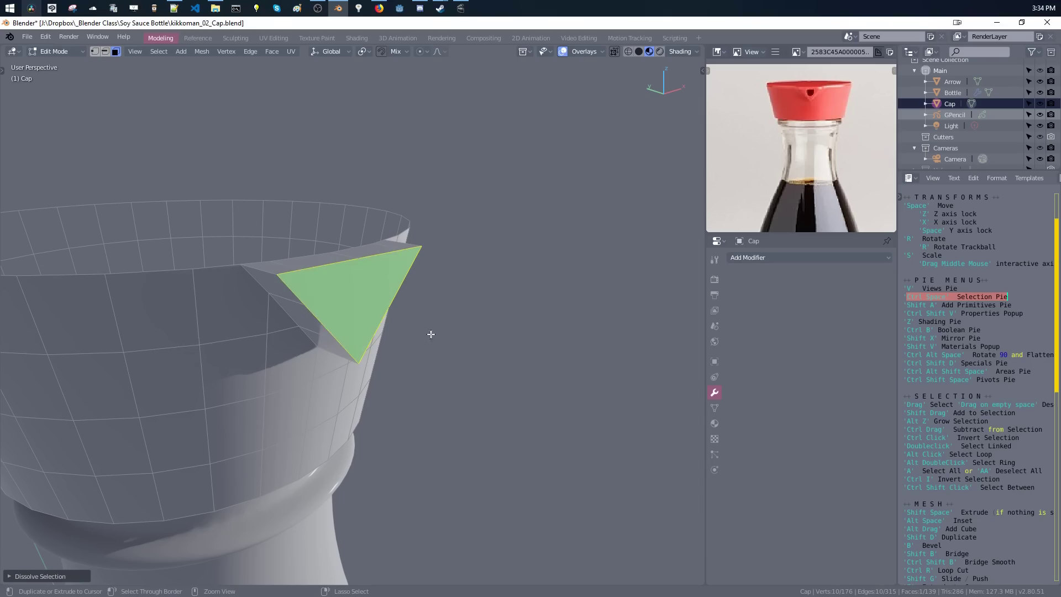
middle_drag(429, 331, 429, 389)
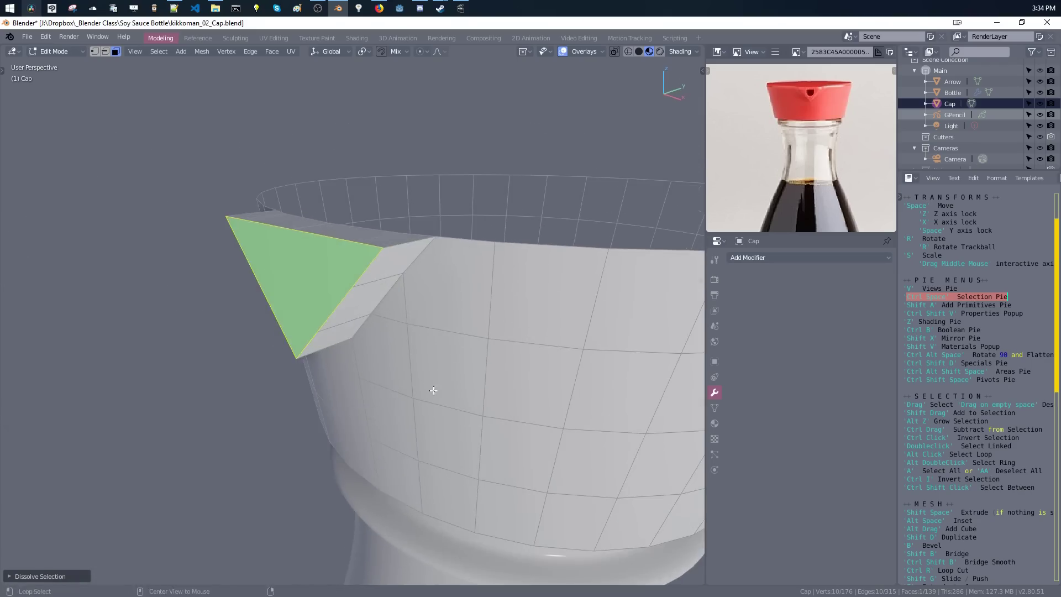
key(i)
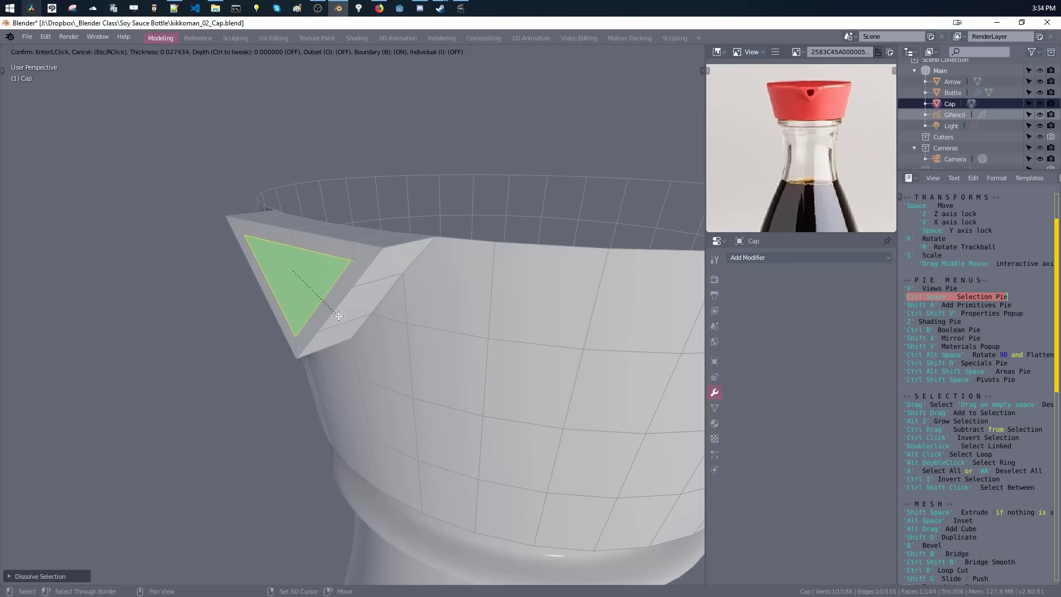
click(380, 372)
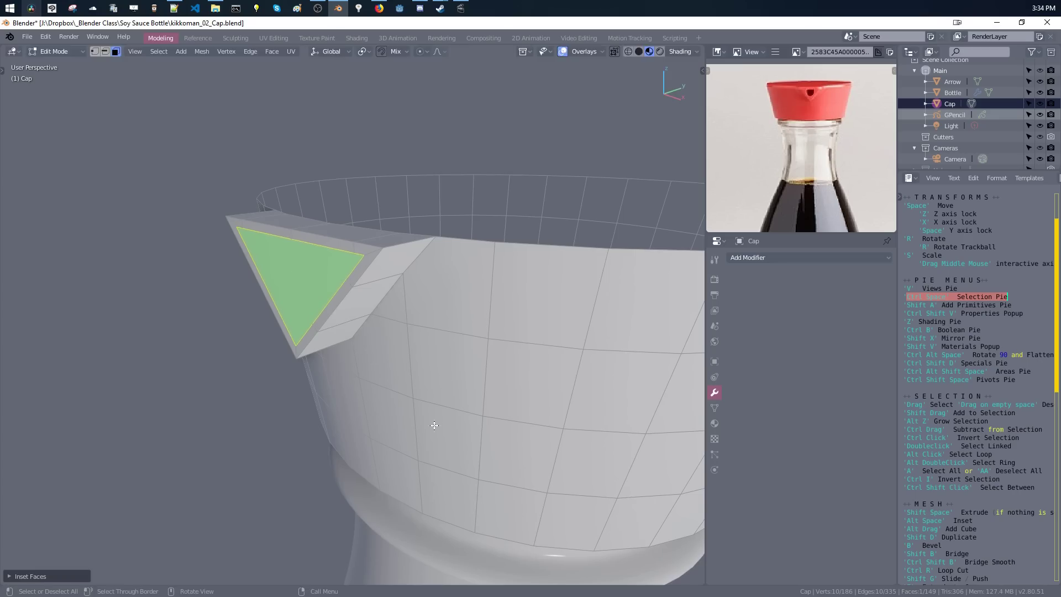
key(s)
click(384, 372)
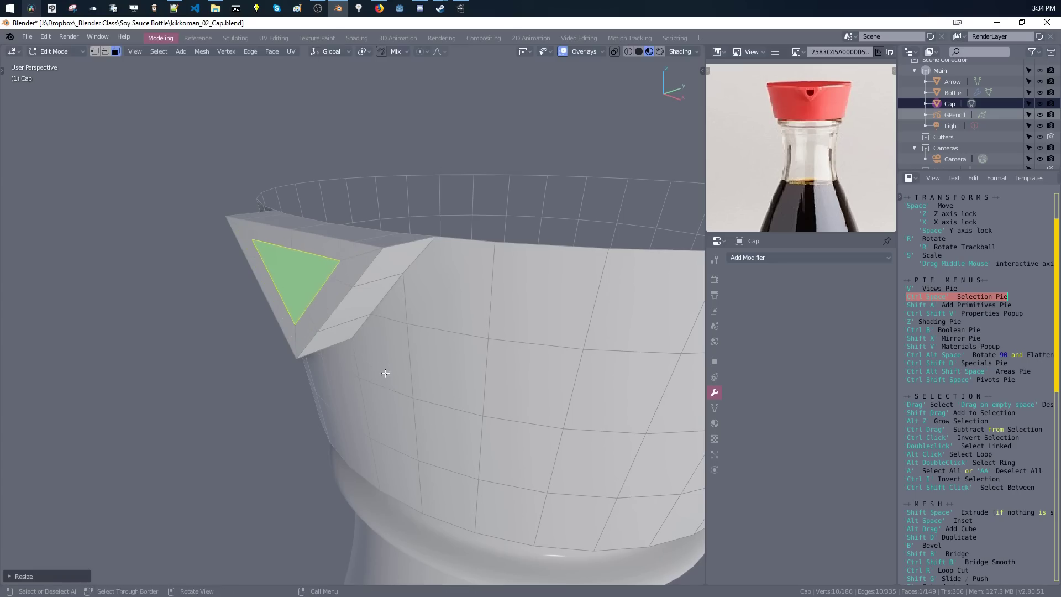
key(ctrl+z)
key(ctrl+z)
Inset the spout's triangular end face and scale the inner face down to a smaller triangle.
key(i)
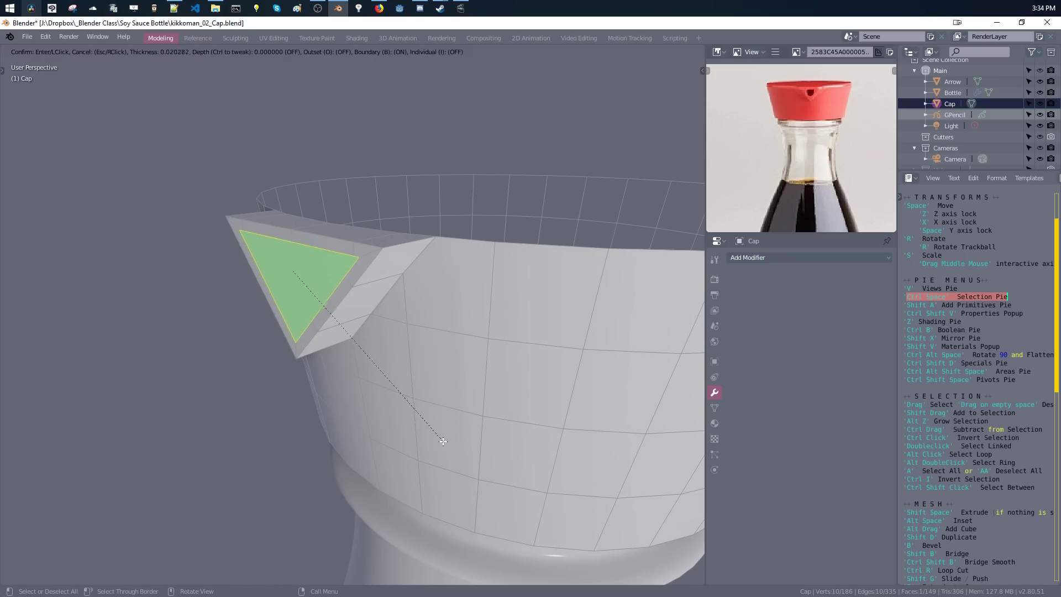
click(444, 442)
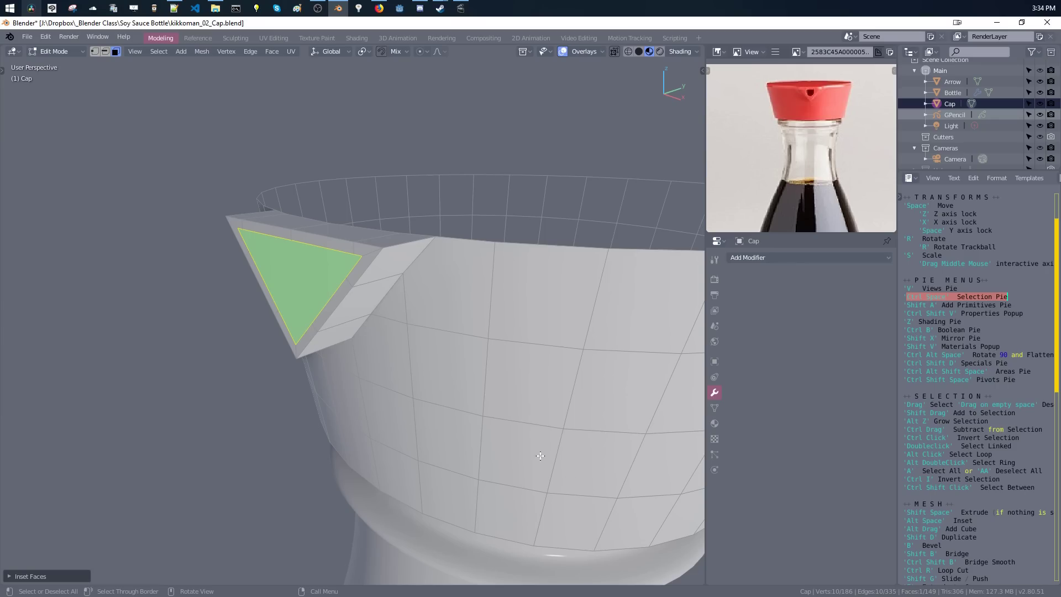
key(s)
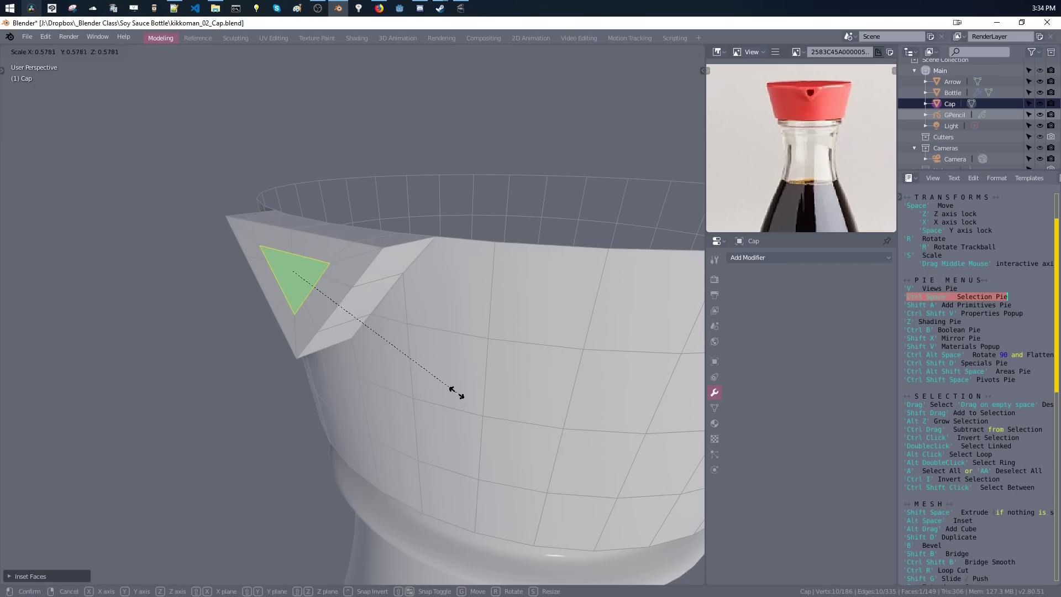
click(456, 393)
middle_drag(457, 392, 424, 375)
key(s)
click(447, 355)
Merge the two nearly coincident vertices at the upper right corner of the spout's inner triangle.
ctrl+middle_drag(424, 376, 410, 315)
key(1)
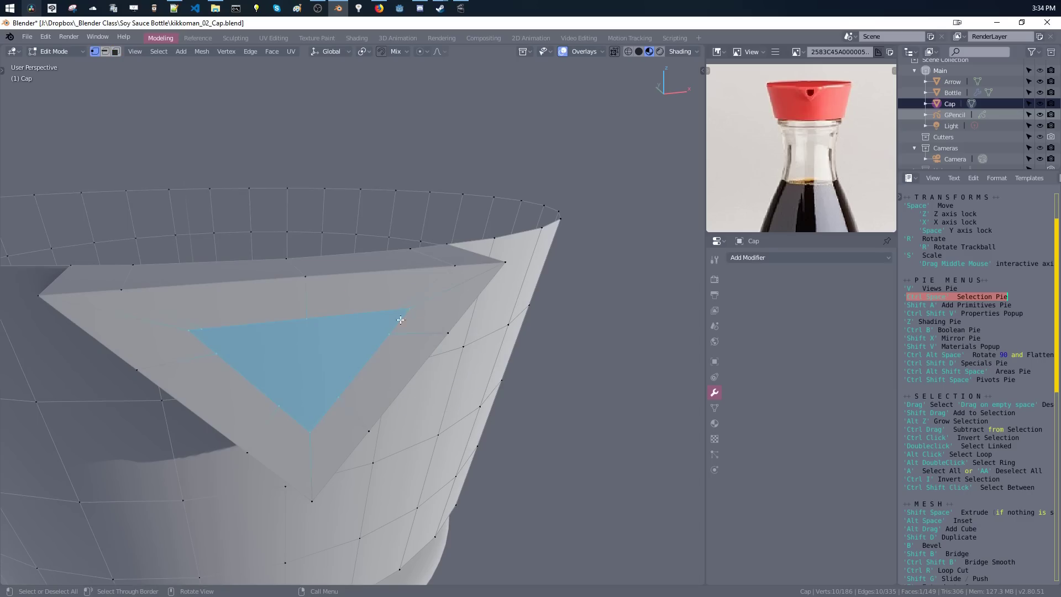
click(408, 309)
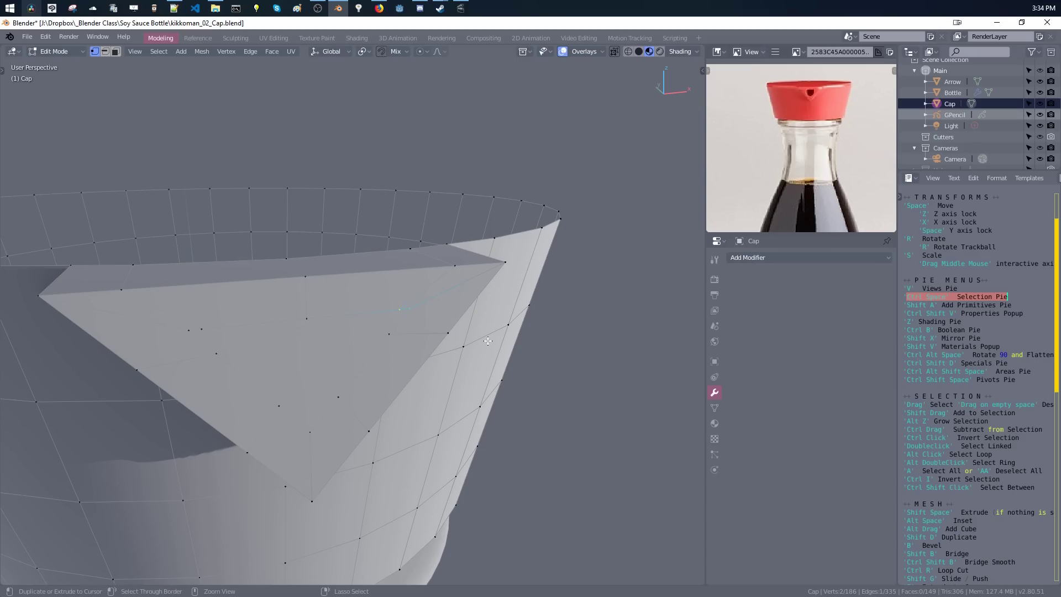
key(ctrl+space)
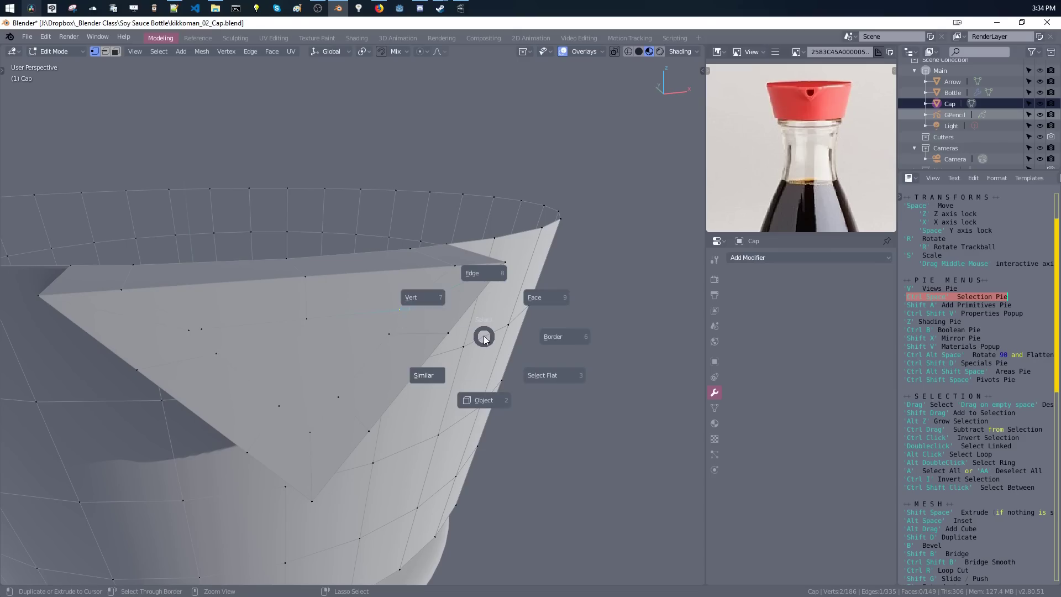
click(412, 296)
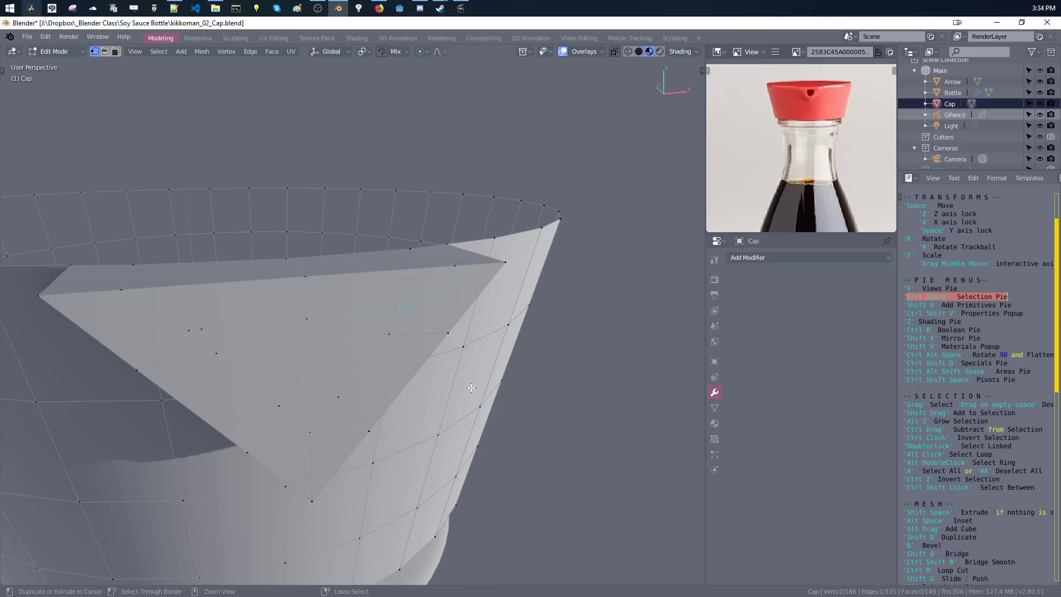
key(ctrl+m)
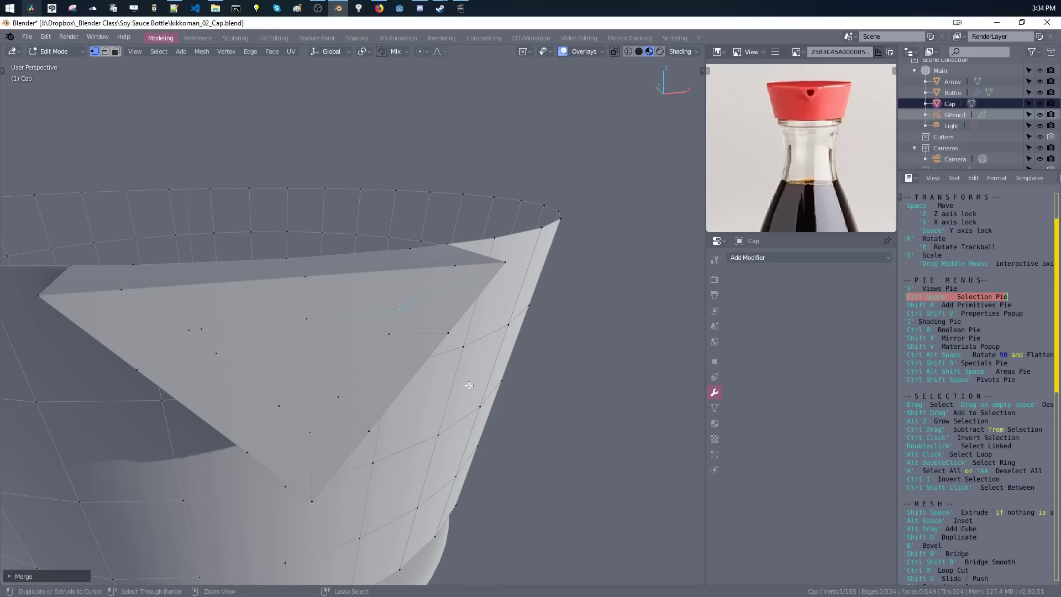
In front view, lower the two vertices on the inner outline's right side and raise its bottom middle vertex slightly along Z.
key(v)
click(359, 326)
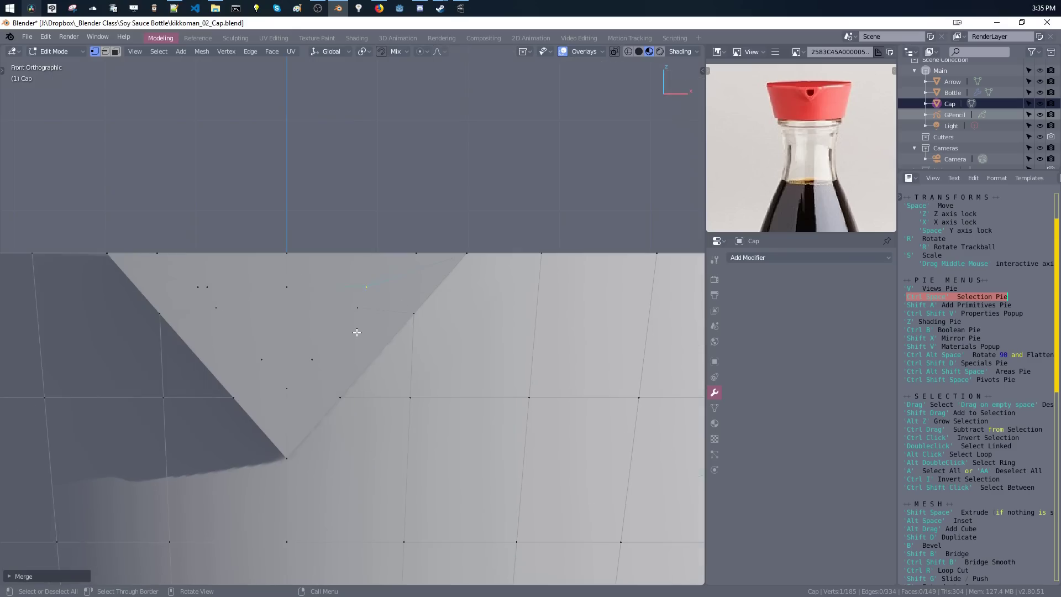
key(space)
click(345, 370)
click(310, 364)
key(space)
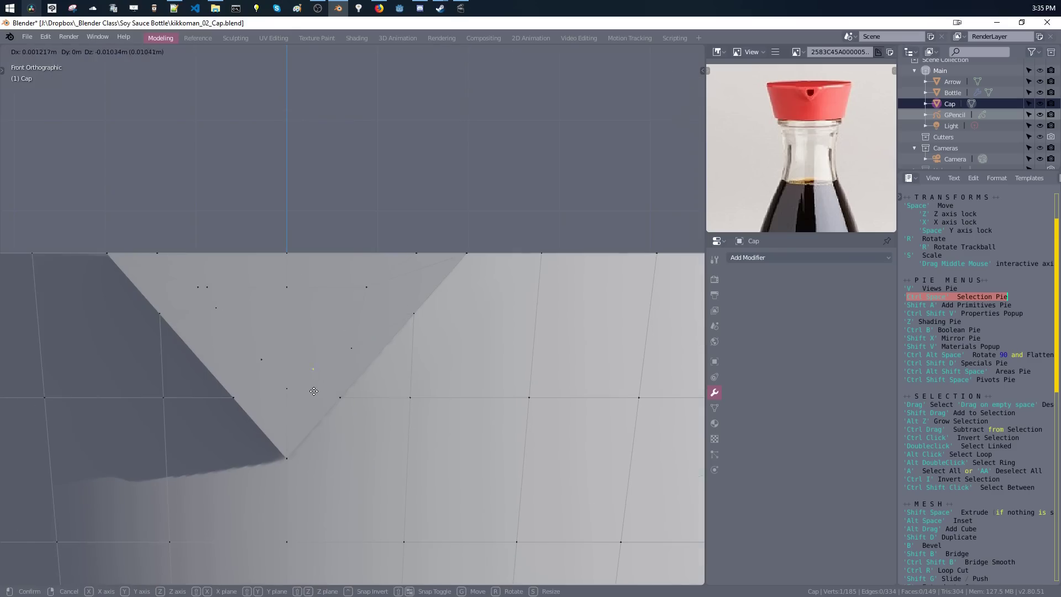
click(316, 397)
click(291, 394)
key(space)
key(z)
click(293, 385)
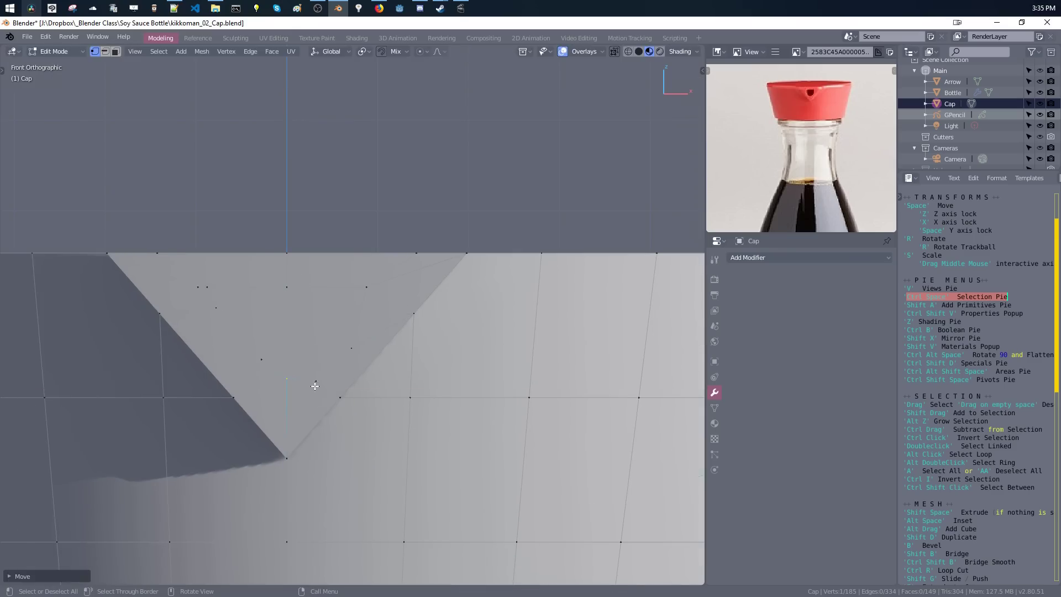
Push the inner outline's two right-side vertices outwards to round it, and shift the upper ones slightly back towards the centre.
click(320, 388)
key(space)
click(336, 383)
click(355, 360)
key(space)
click(362, 341)
click(369, 290)
shift+click(370, 337)
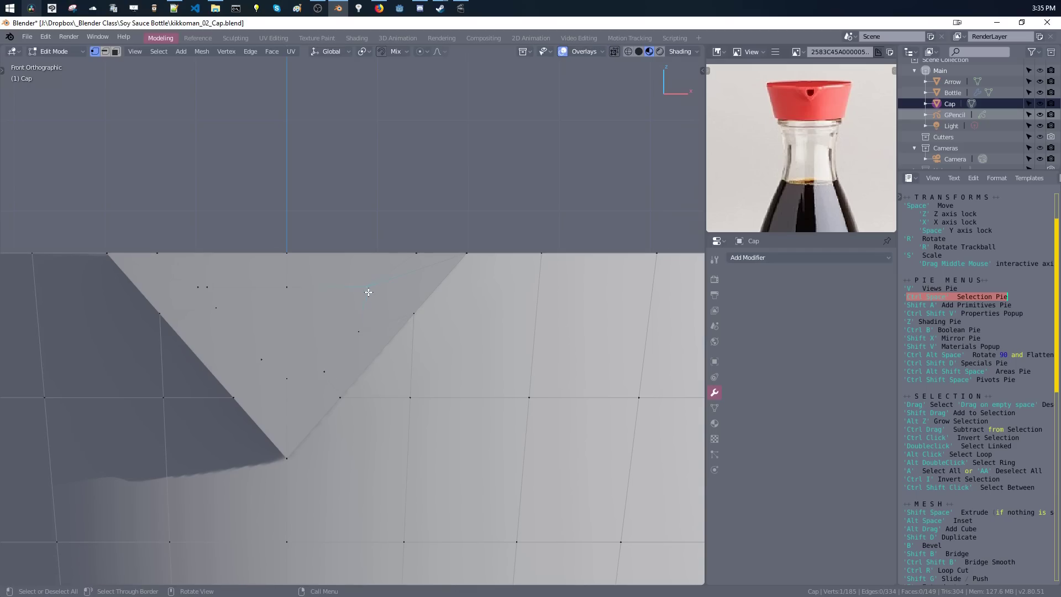
shift+click(356, 334)
key(space)
click(344, 341)
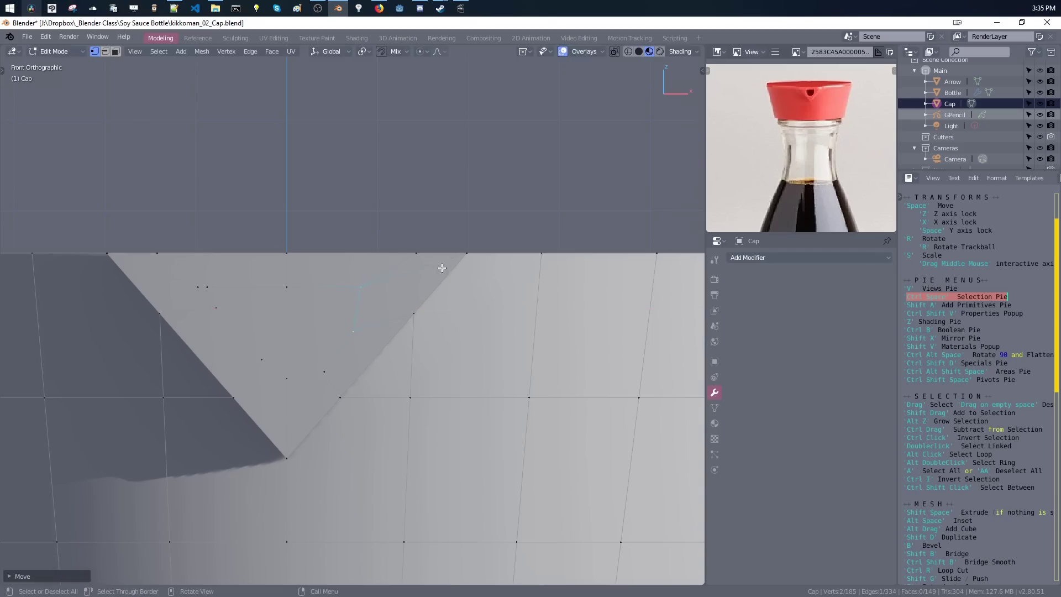
Compare the hole with a close-up of the reference photo and adjust the outline's upper right vertex along X.
scroll(787, 170, up, 6)
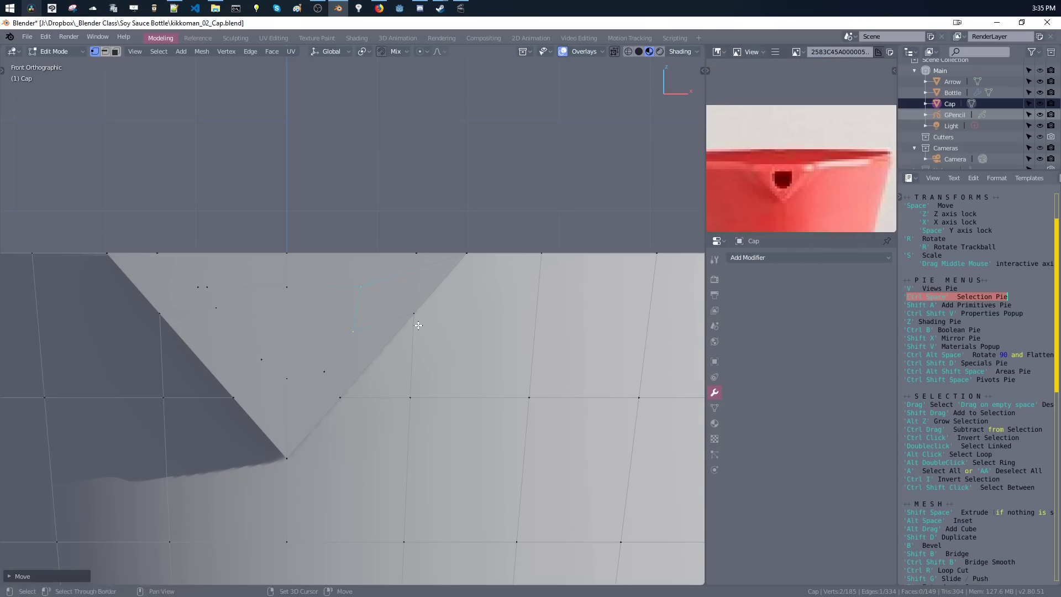
shift+middle_drag(384, 310, 410, 300)
key(space)
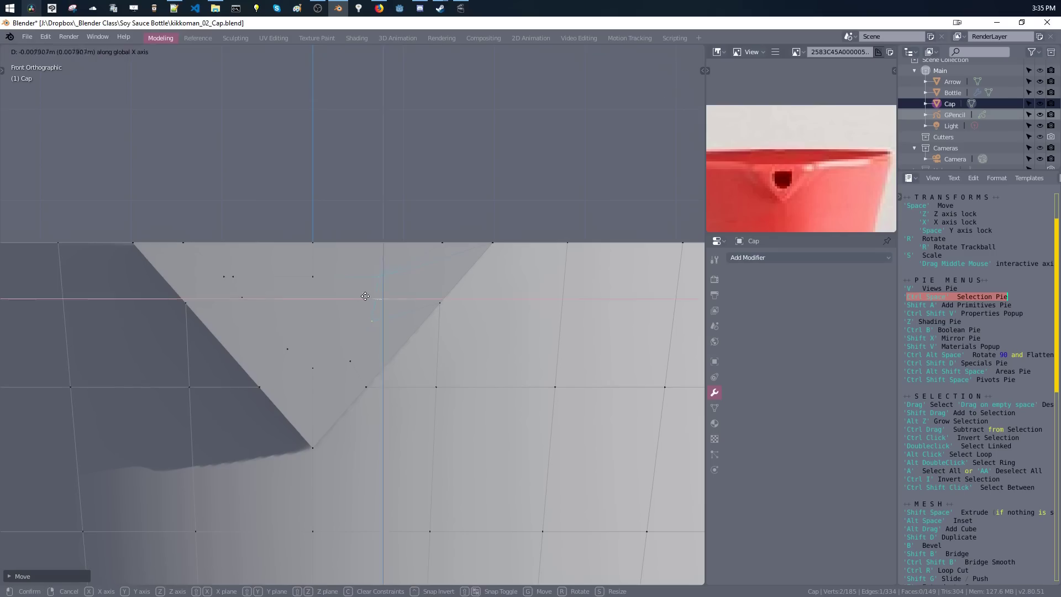
key(z)
key(Escape)
click(381, 283)
key(space)
key(x)
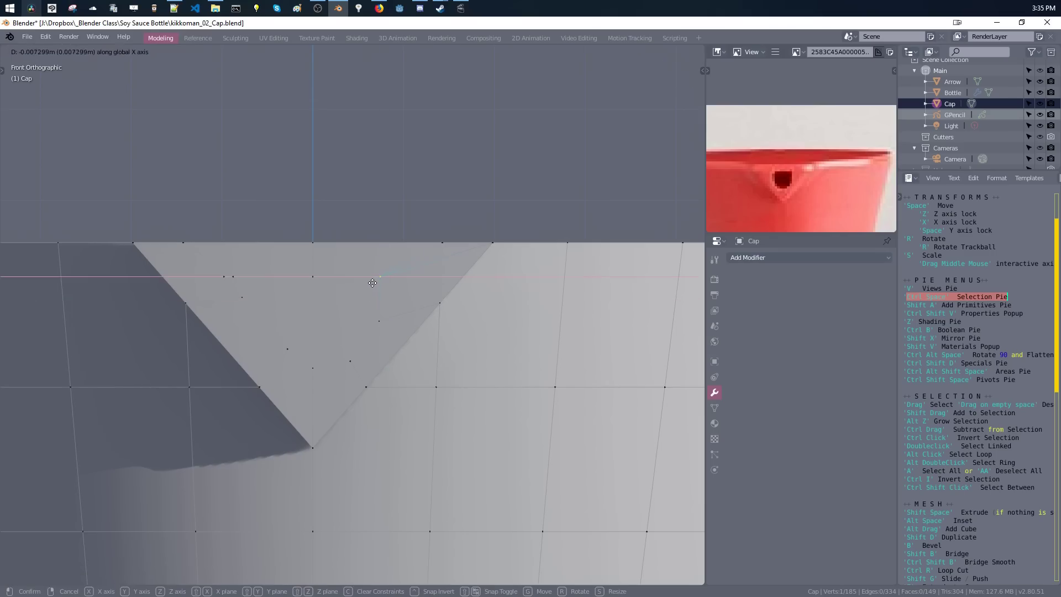
click(377, 286)
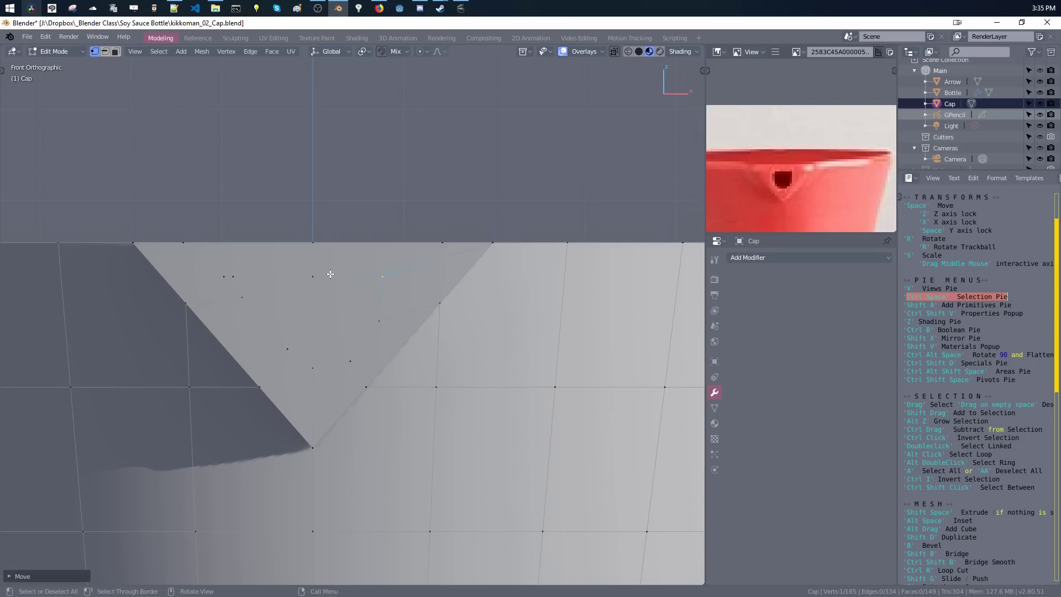
Raise the outline's top middle vertex slightly and symmetrize the cap mesh across X from its finished right half.
key(space)
key(x)
click(313, 290)
key(shift+x)
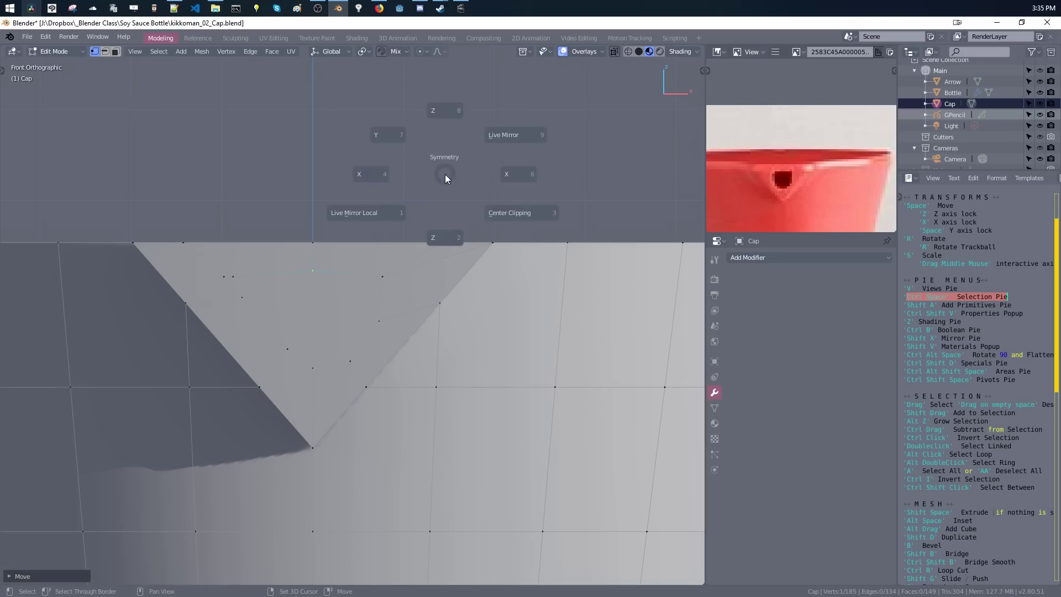
click(391, 175)
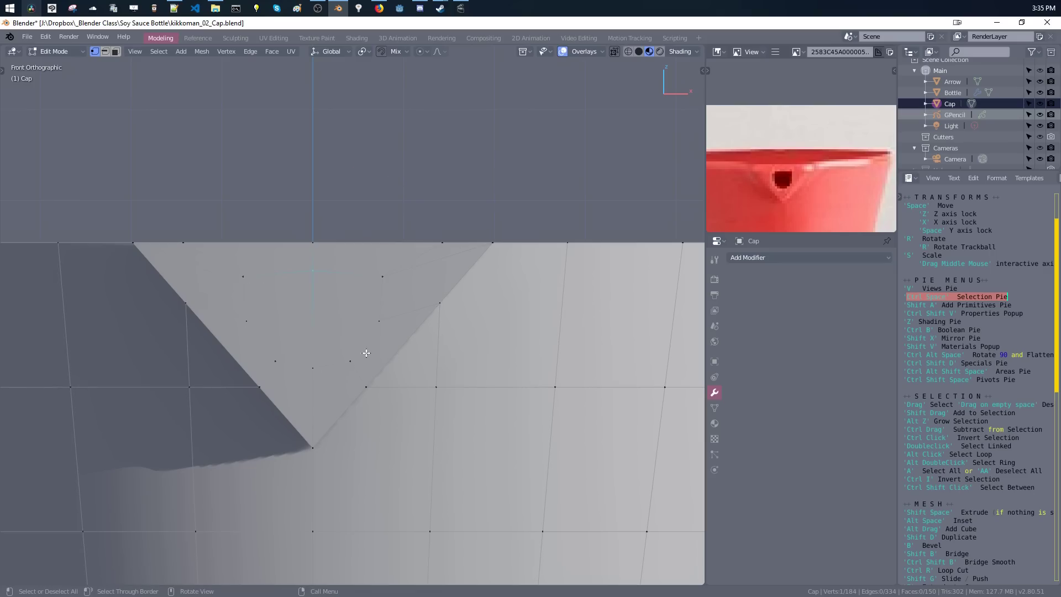
Extrude the two faces inside the rounded outline into the spout to form the pouring hole.
middle_drag(273, 334, 336, 287)
key(ctrl+Tab)
click(381, 320)
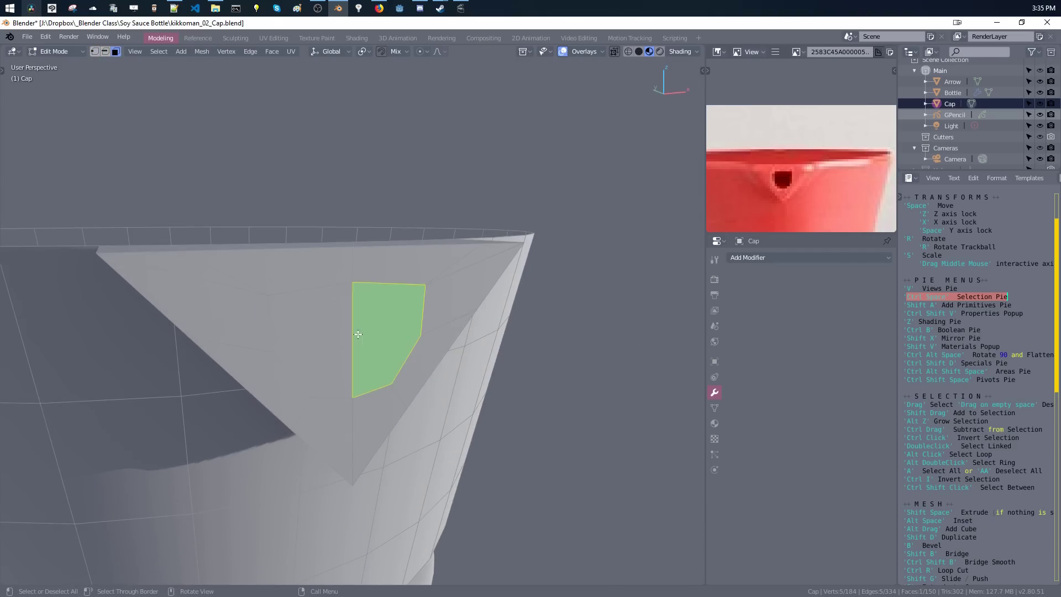
shift+click(332, 348)
mouse_move(331, 348)
middle_down()
mouse_move(416, 403)
mouse_move(320, 332)
middle_up()
key(shift+space)
click(330, 347)
key(space)
key(space)
click(337, 356)
Try Subdivide Cylinder on the cap from a single vertical edge of the wall to the right of the spout.
scroll(319, 332, down, 5)
key(ctrl+Tab)
click(355, 241)
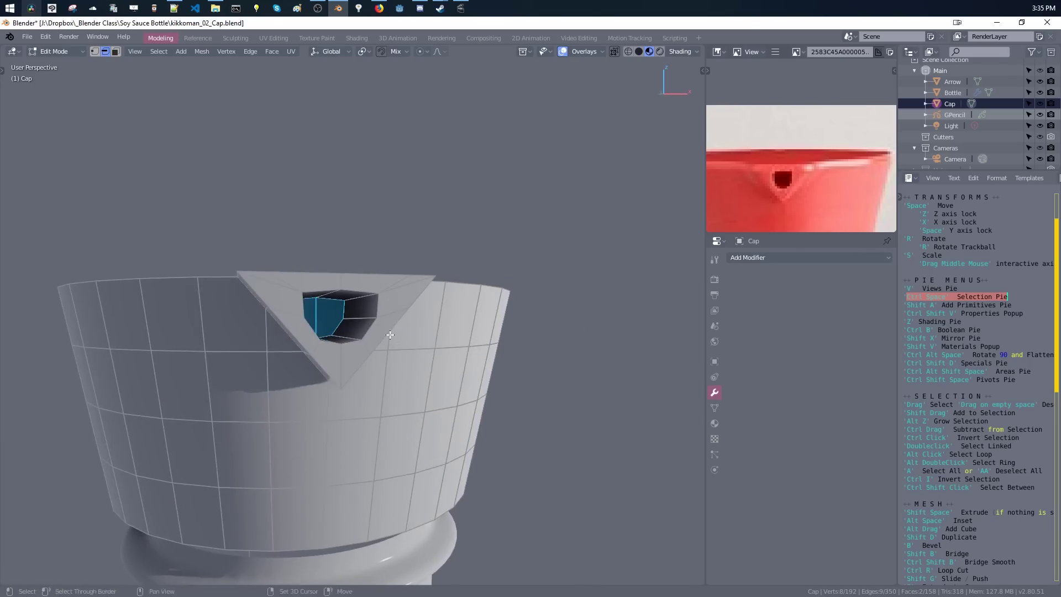
scroll(331, 243, up, 2)
middle_drag(331, 243, 432, 300)
alt+click(466, 354)
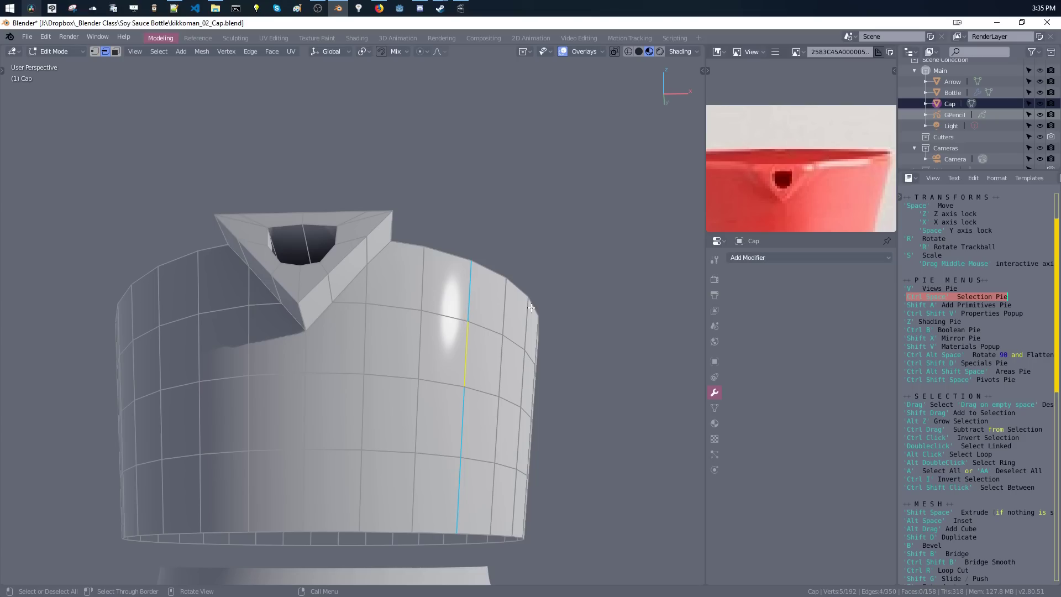
click(506, 307)
click(500, 402)
click(463, 372)
click(463, 431)
click(464, 362)
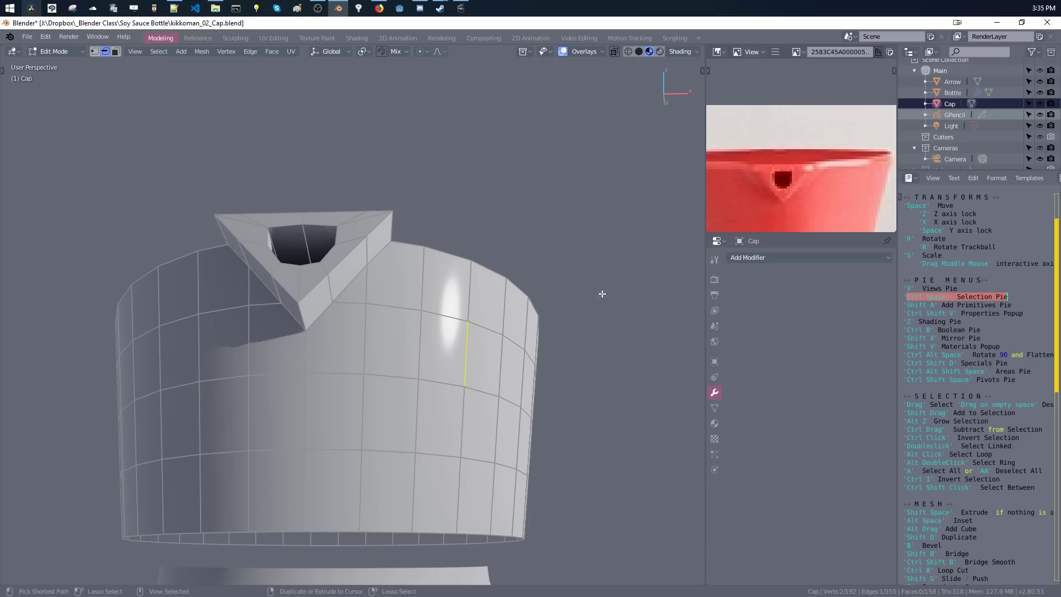
key(ctrl+shift+d)
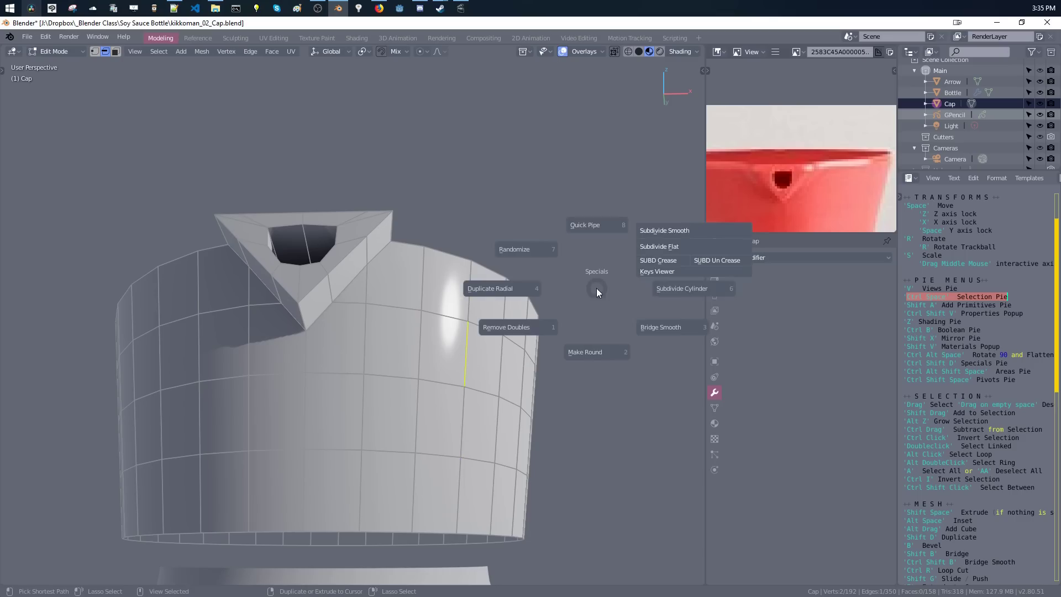
click(674, 290)
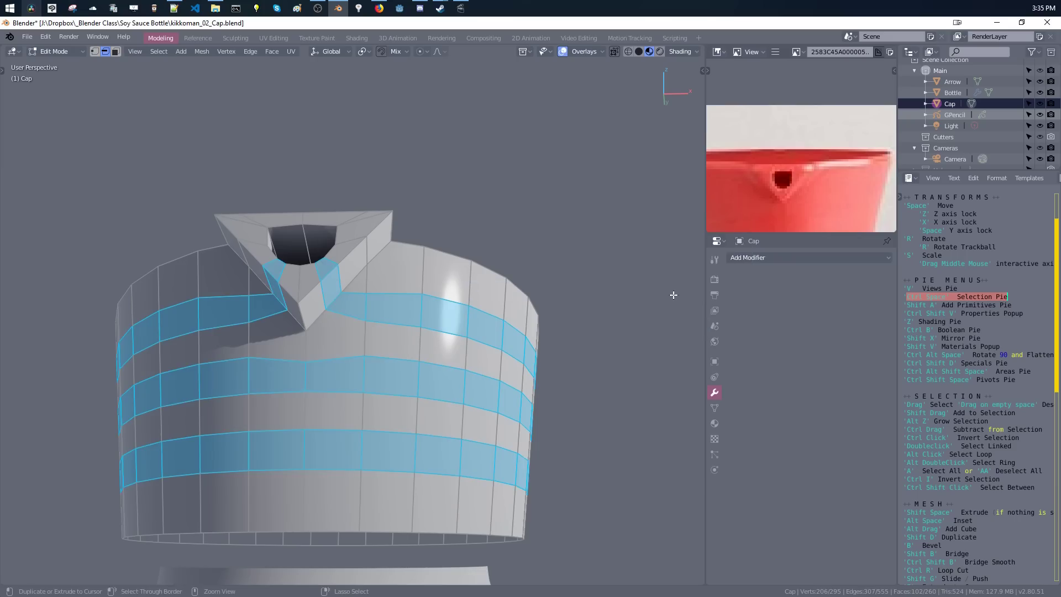
key(ctrl+z)
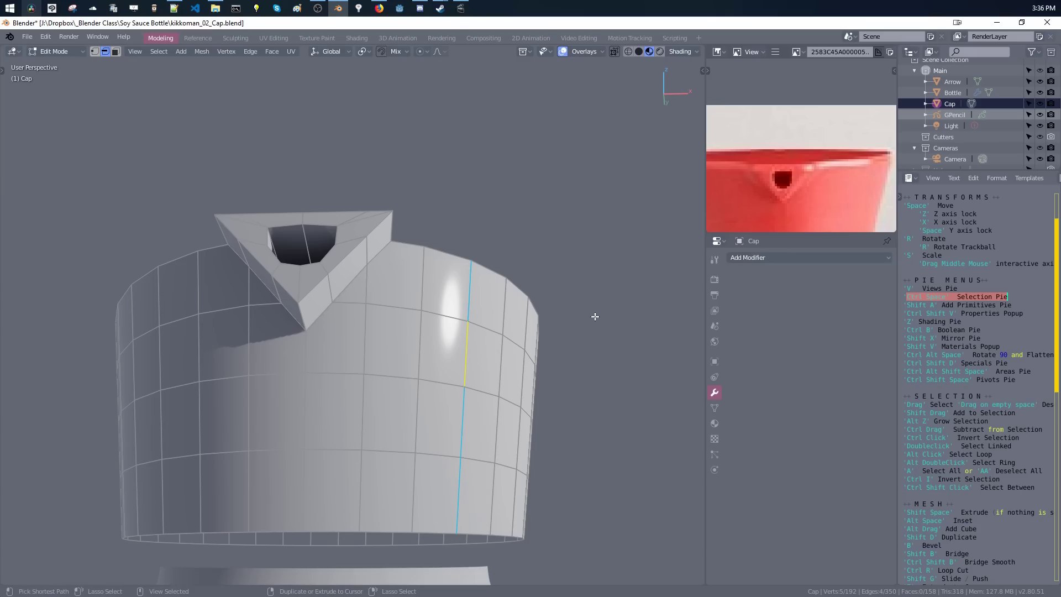
Try Subdivide Cylinder on the cap from the full vertical edge loop to the right of the spout.
key(ctrl+space)
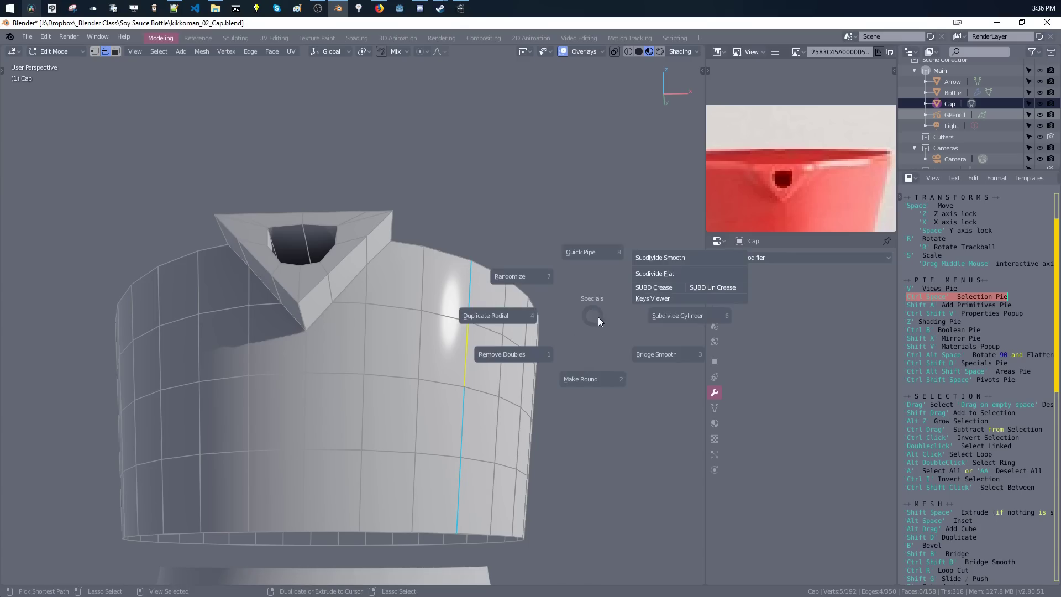
click(662, 323)
key(ctrl+z)
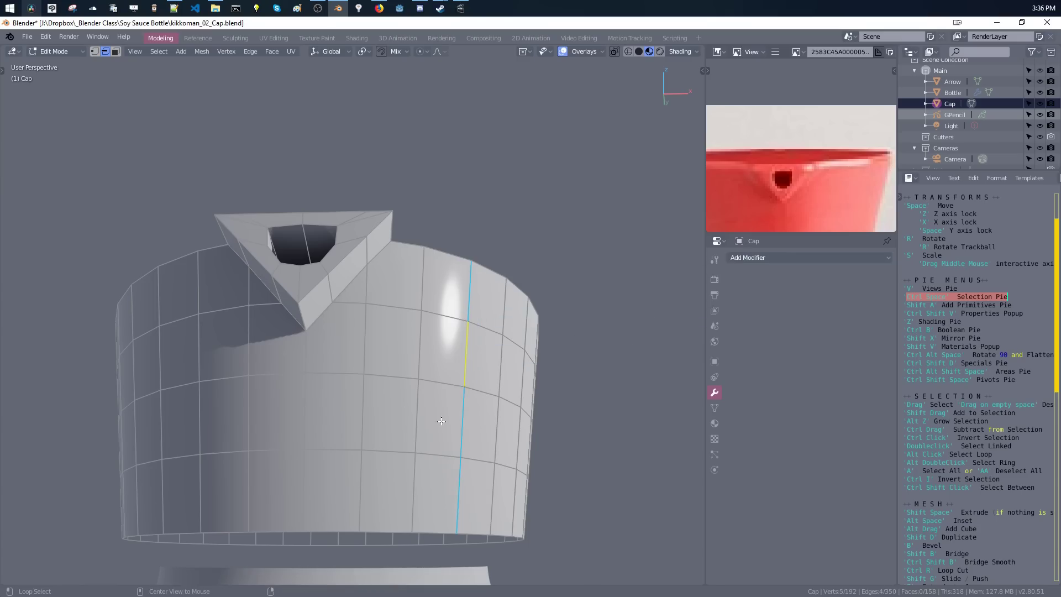
alt+click(459, 433)
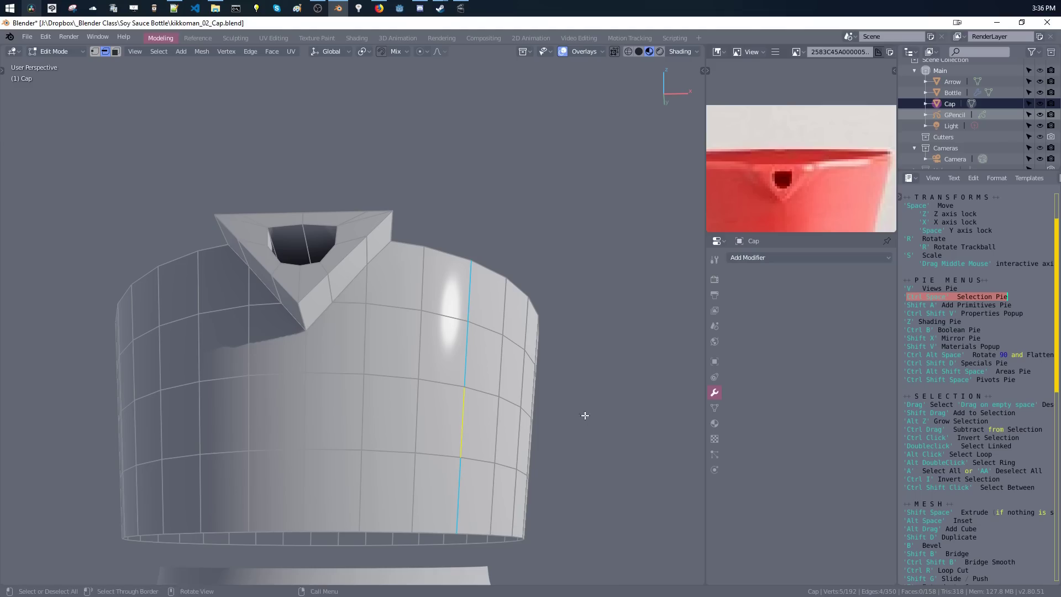
key(ctrl+shift+d)
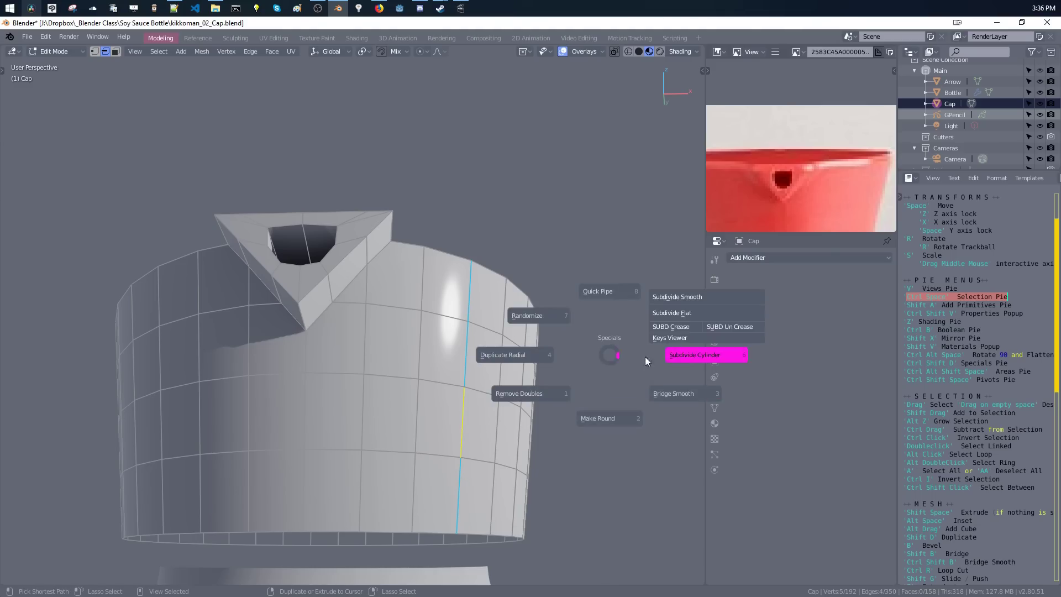
click(683, 359)
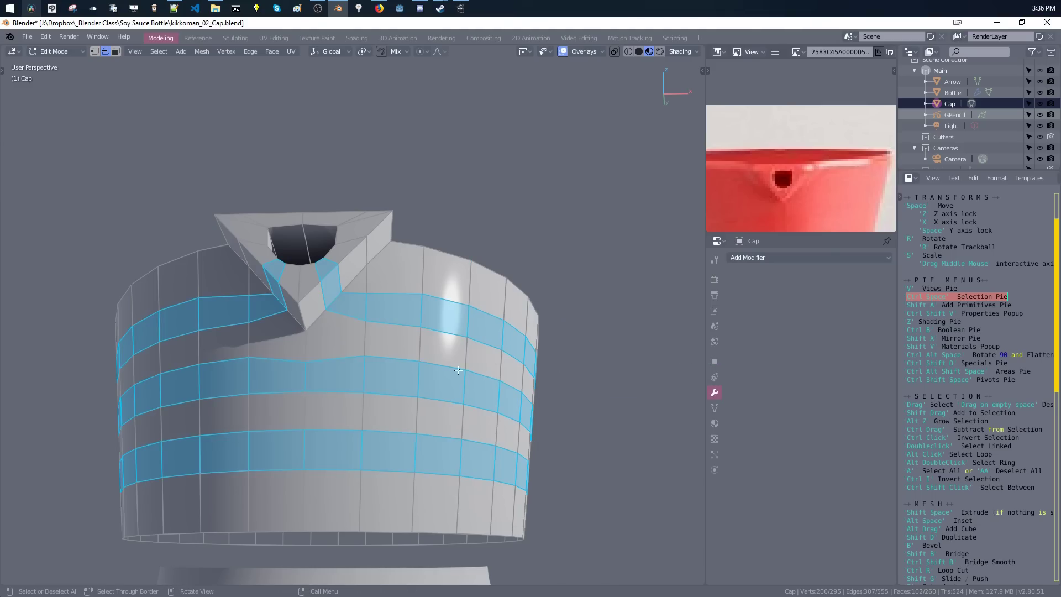
key(ctrl+z)
Try Subdivide Cylinder on the cap from the full vertical edge loop to the left of the spout.
alt+click(200, 423)
key(ctrl+shift+d)
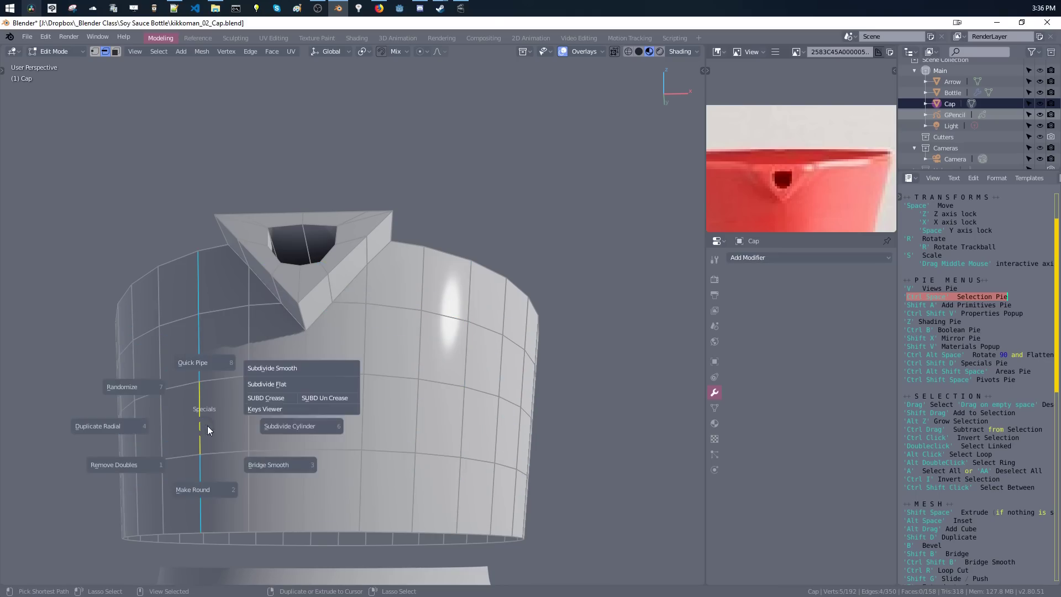
click(283, 429)
key(ctrl+z)
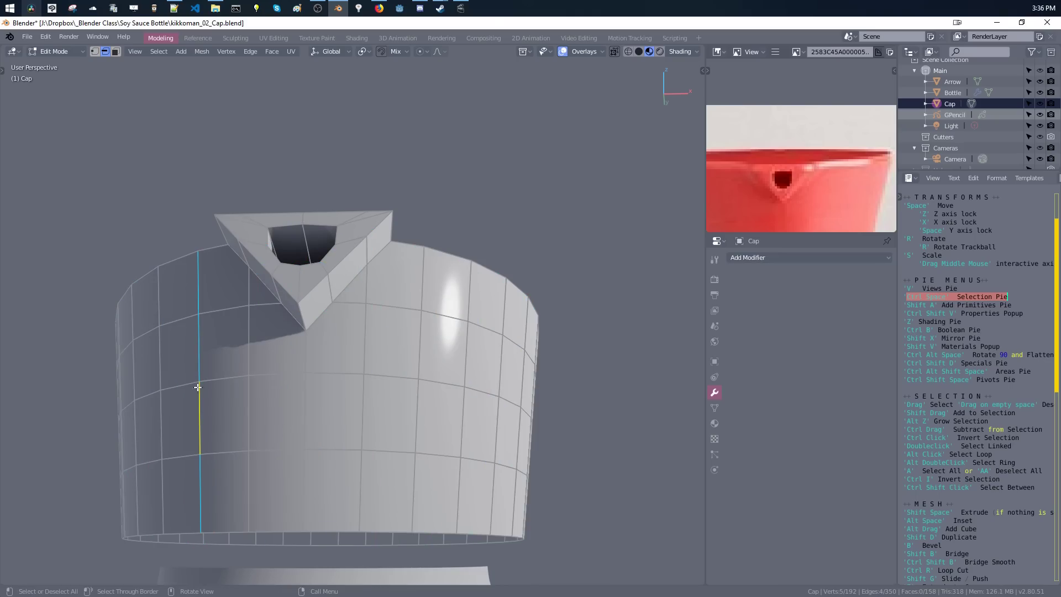
middle_drag(206, 329, 287, 350)
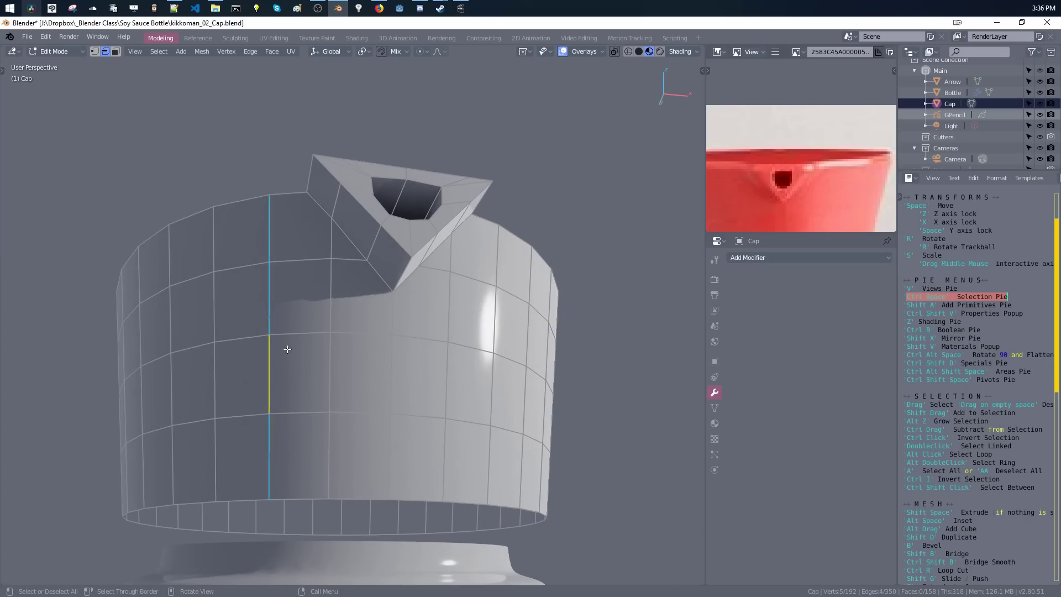
key(ctrl+shift+d)
click(345, 350)
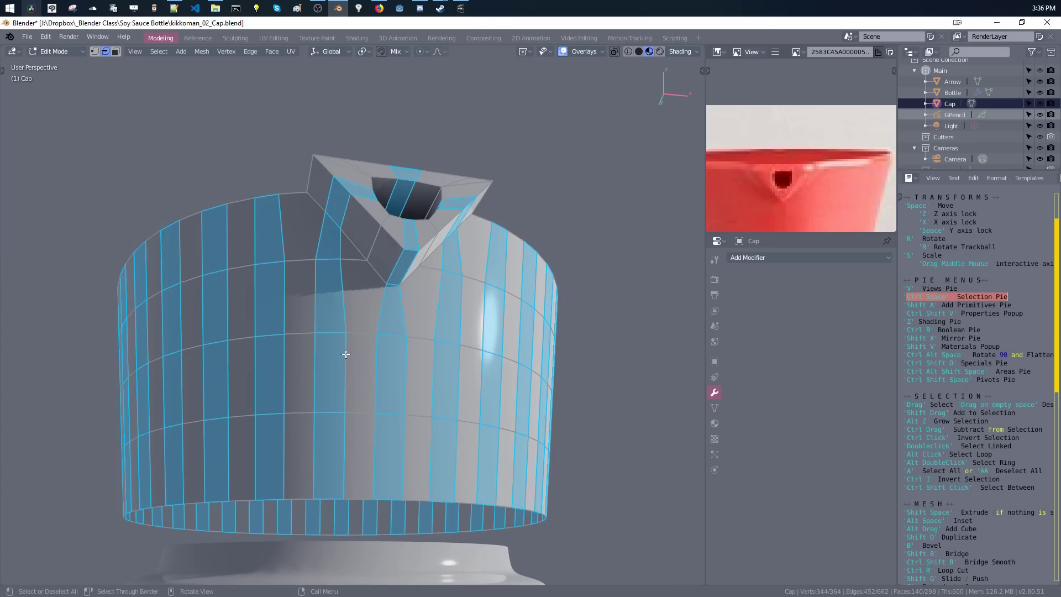
key(ctrl+z)
key(ctrl+shift+d)
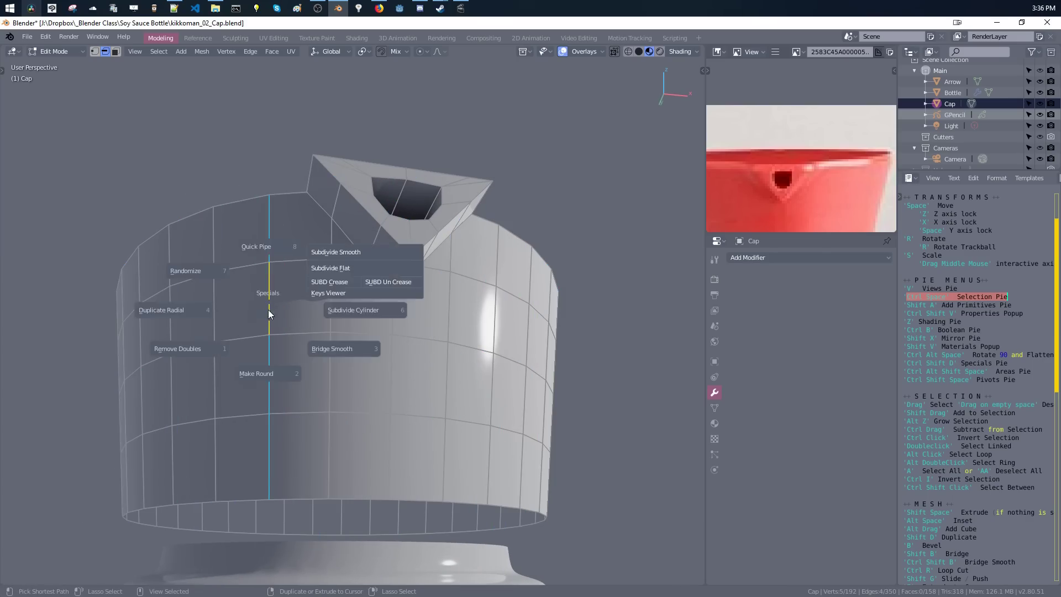
click(333, 312)
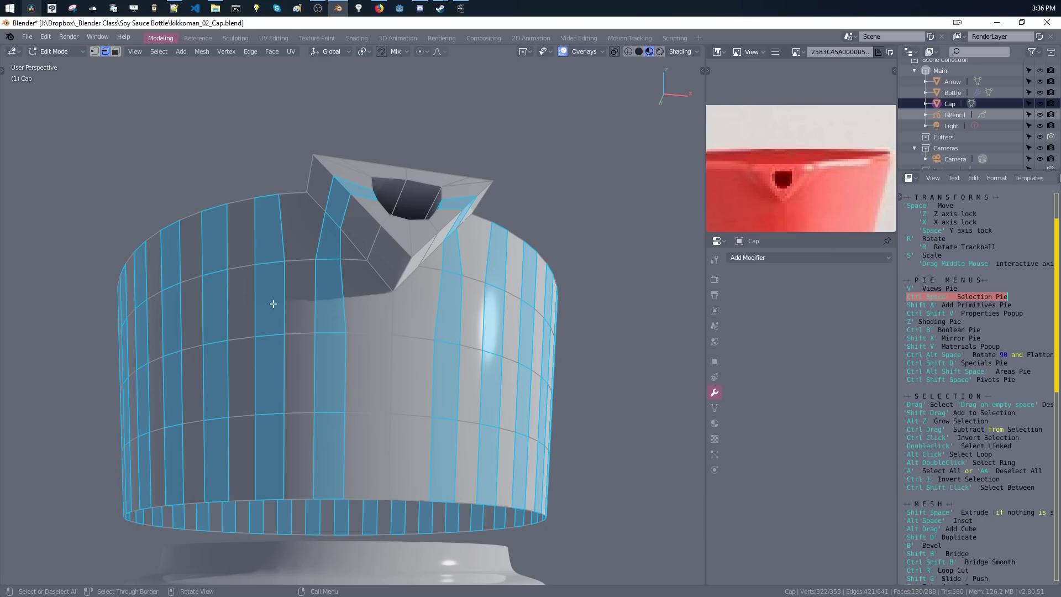
middle_drag(367, 362, 367, 308)
key(ctrl+z)
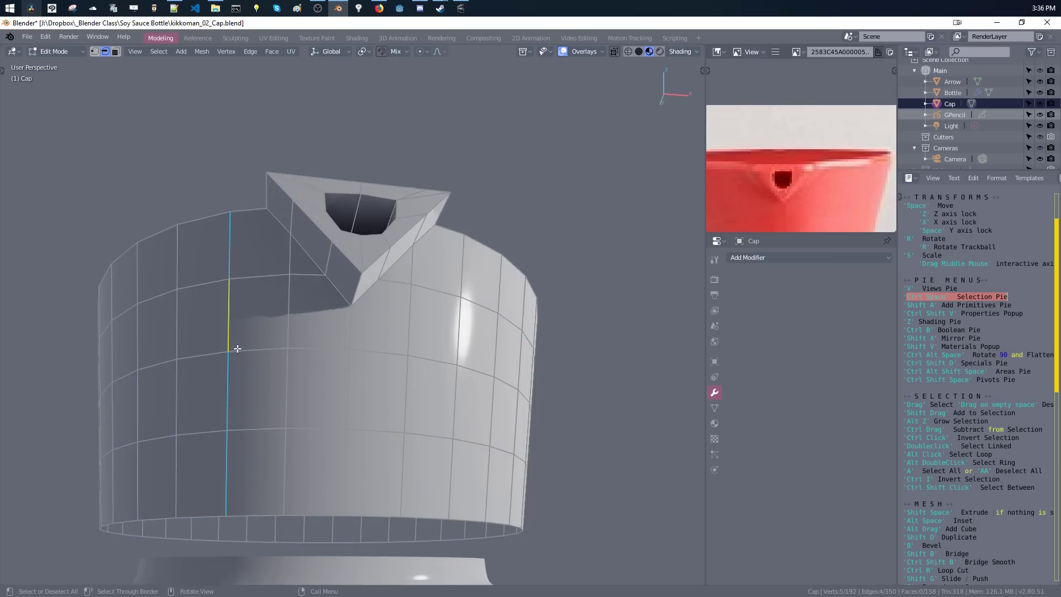
Apply Subdivide Cylinder to the cap wall from the vertical edge loop beside the spout to add vertical segments all round.
click(231, 389)
key(ctrl+shift+d)
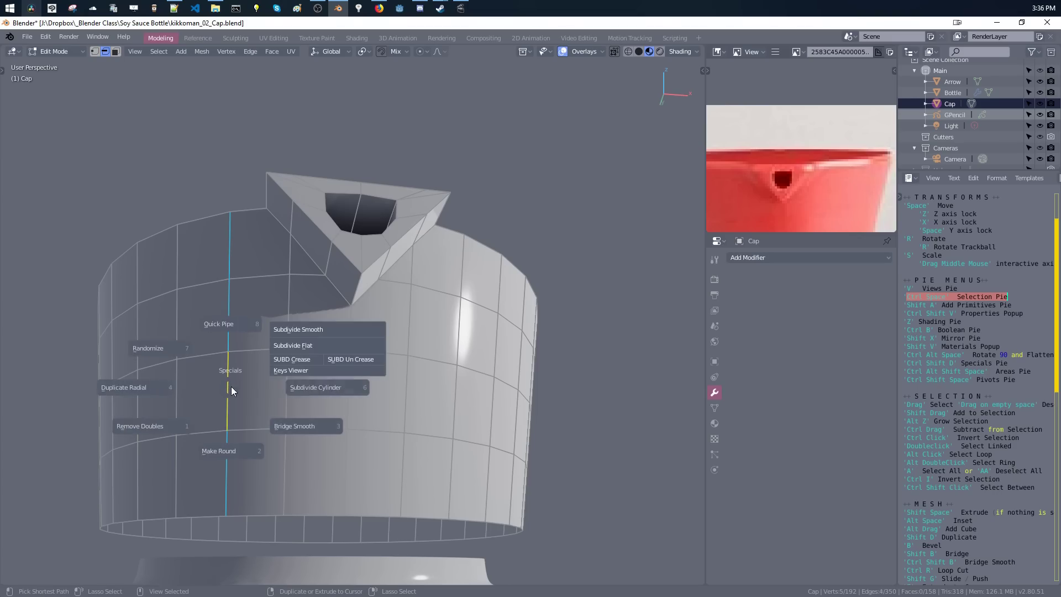
click(303, 389)
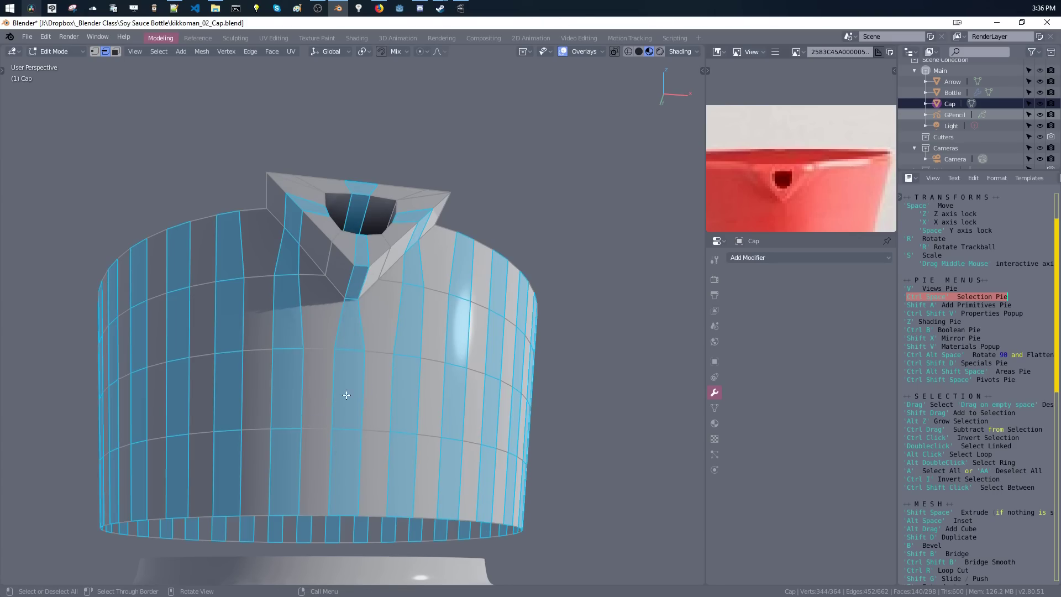
middle_drag(347, 395, 327, 341)
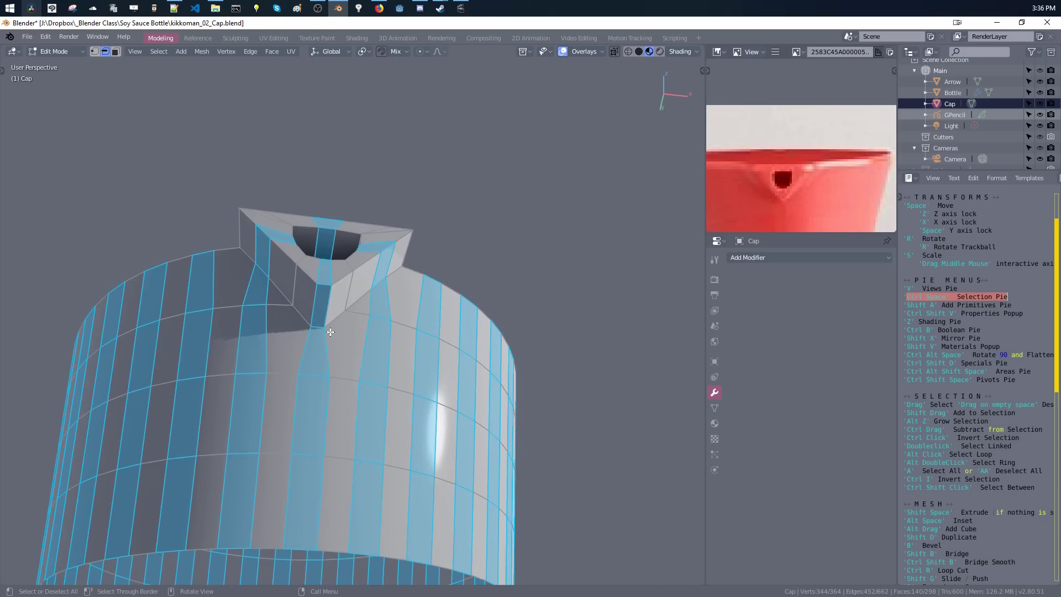
middle_drag(325, 243, 314, 338)
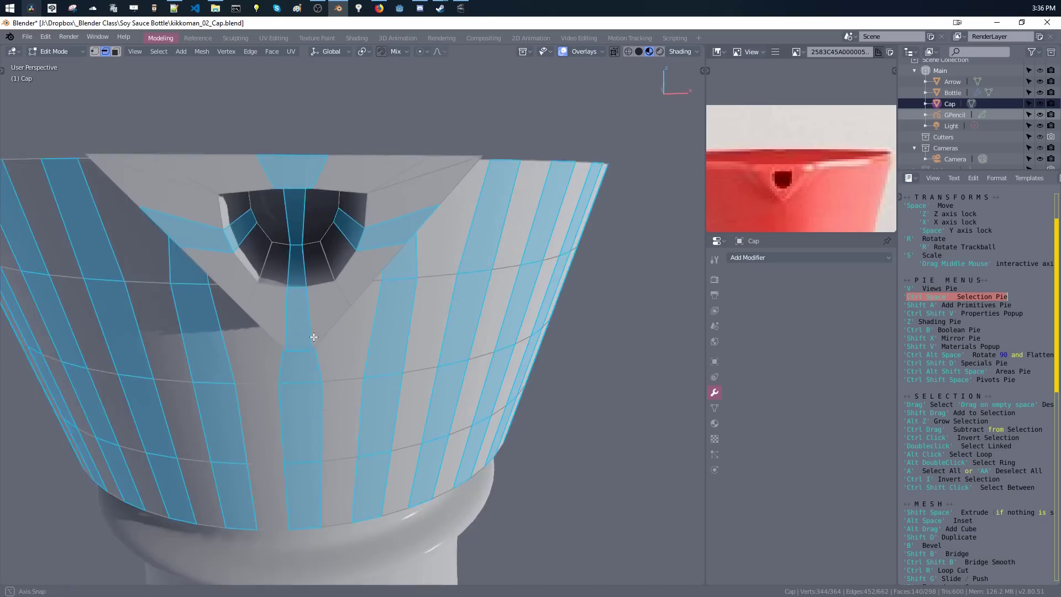
Add a centred vertical loop cut through the narrow faces at the spout's pointed tip, running down the cap wall.
key(ctrl+space)
key(ctrl+r)
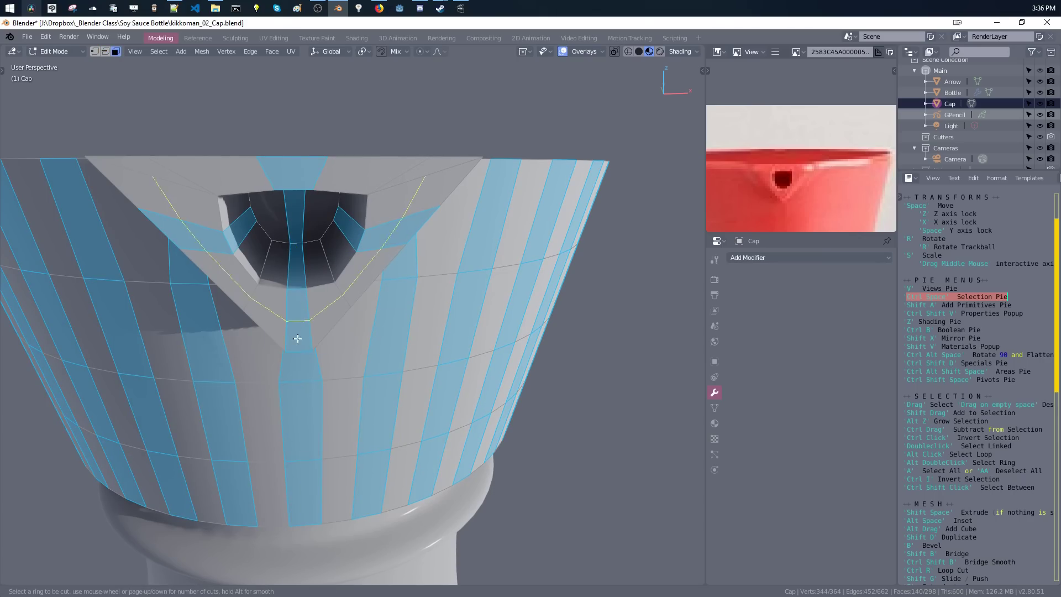
key(Escape)
middle_drag(297, 320, 297, 290)
click(297, 294)
shift+click(297, 268)
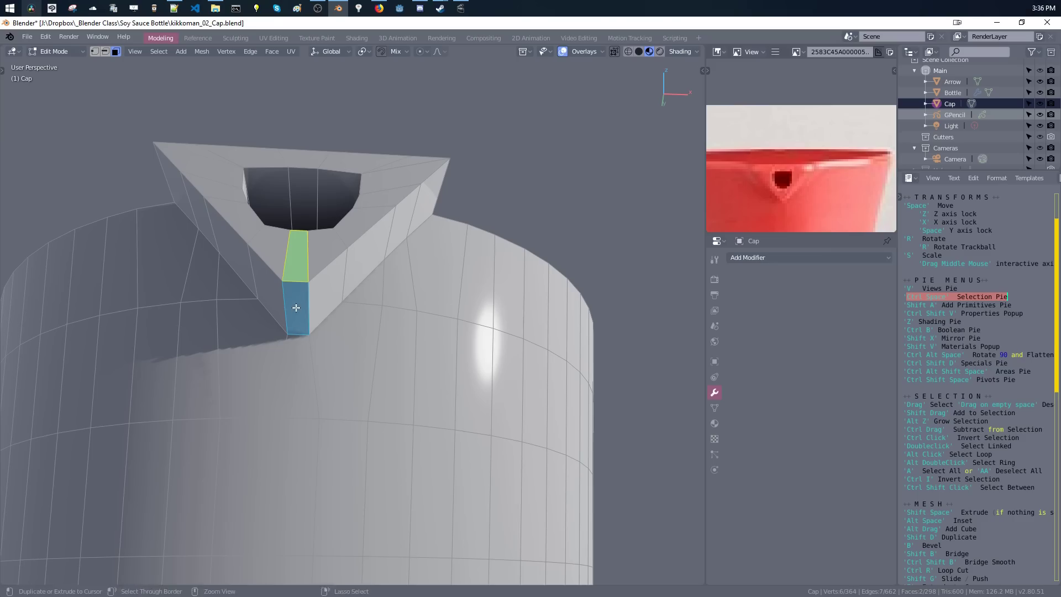
key(ctrl+r)
click(302, 286)
right_click(302, 285)
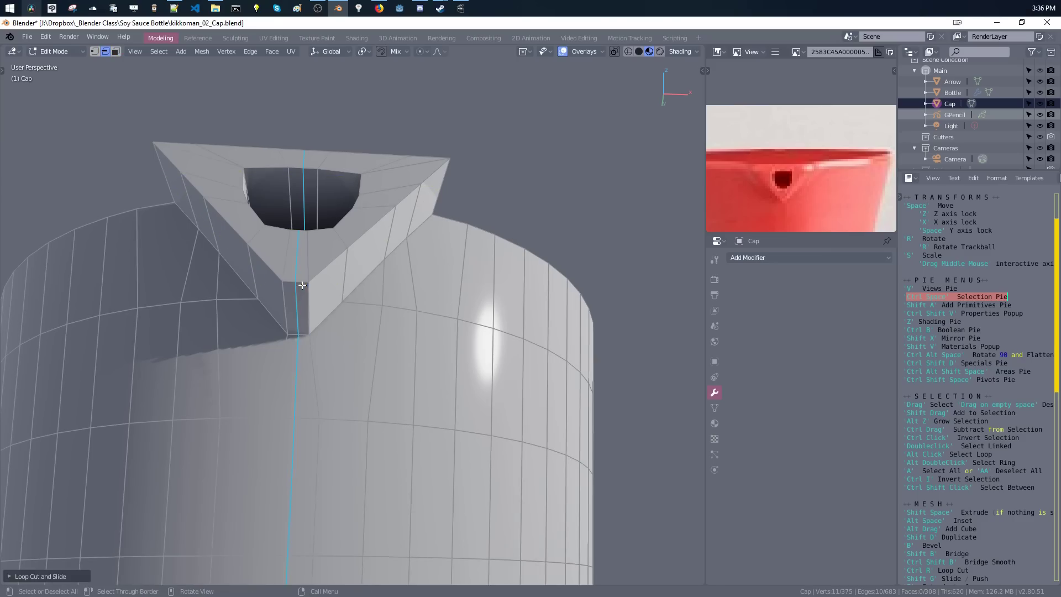
Move the new centre edge at the spout's tip straight down along Z to sharpen the point.
click(297, 314)
middle_drag(296, 315, 298, 331)
key(g)
key(z)
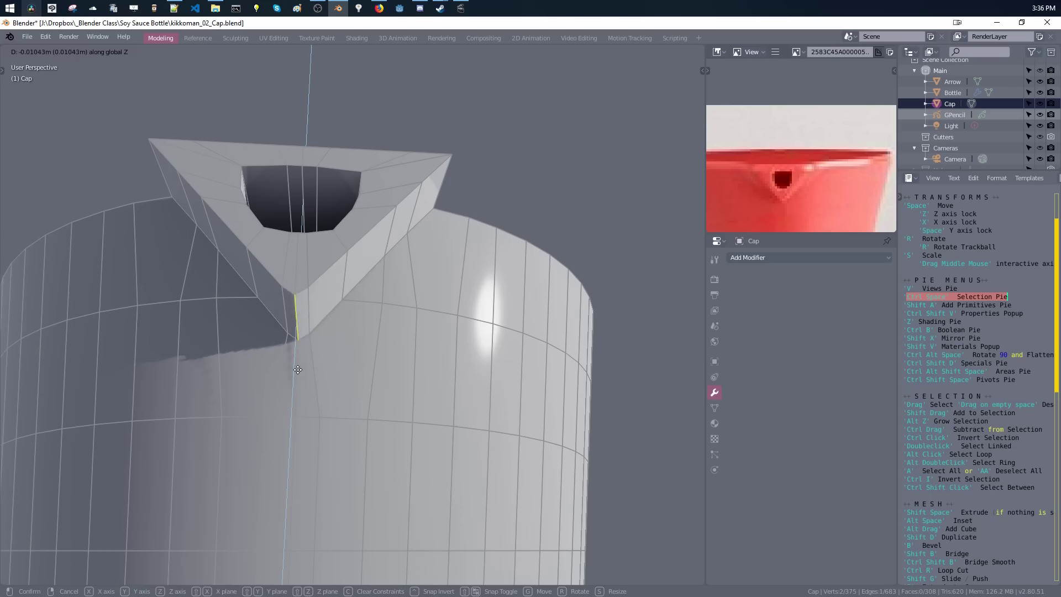
click(296, 416)
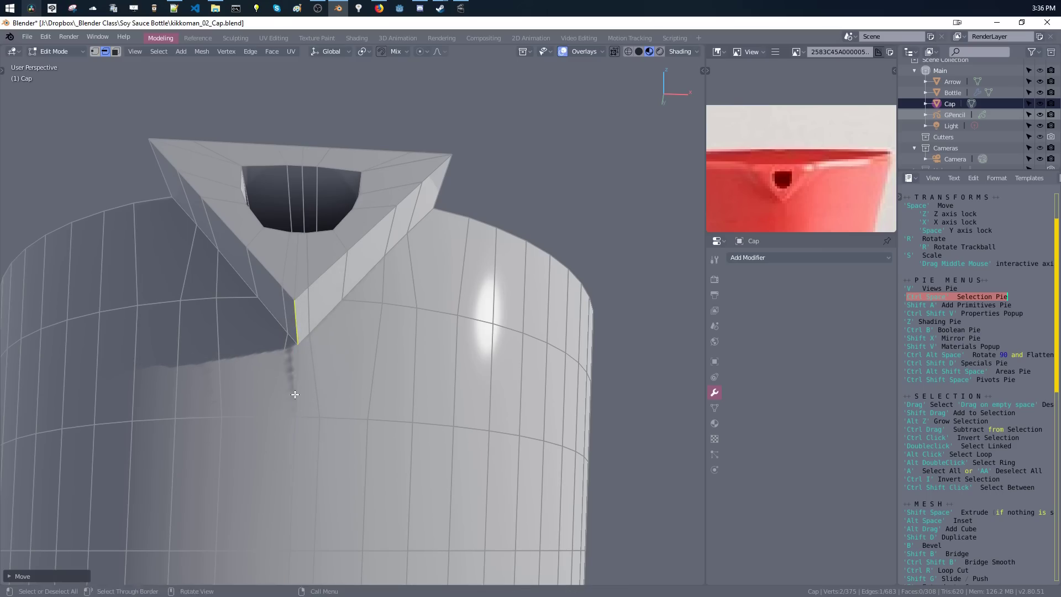
Move the centre vertical edges of the cap wall directly below the spout along the Y axis.
shift+middle_drag(292, 393, 301, 260)
drag(300, 330, 268, 385)
middle_drag(282, 388, 307, 394)
key(space)
key(space)
click(292, 394)
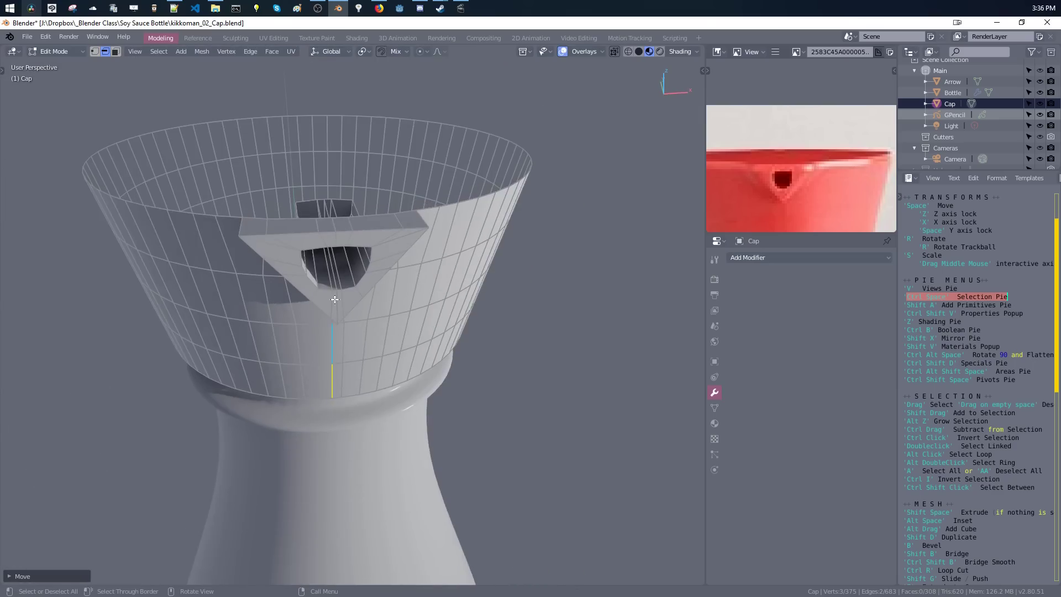
Select the whole linked cap mesh and fill its open top and bottom with faces.
middle_drag(335, 299, 290, 275)
key(ctrl+l)
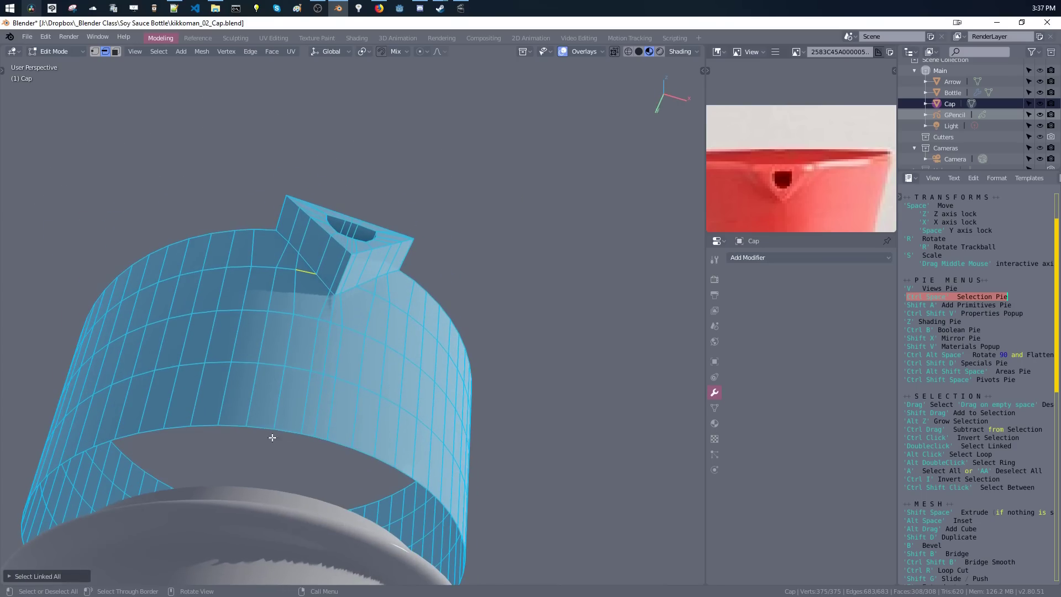
middle_drag(280, 425, 428, 390)
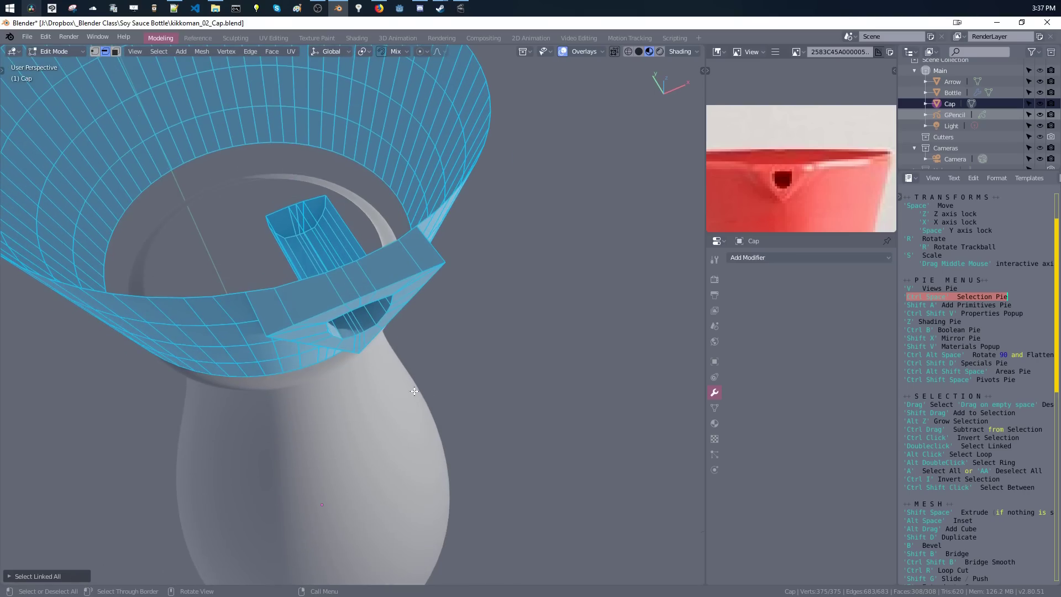
key(f)
middle_drag(426, 447, 407, 398)
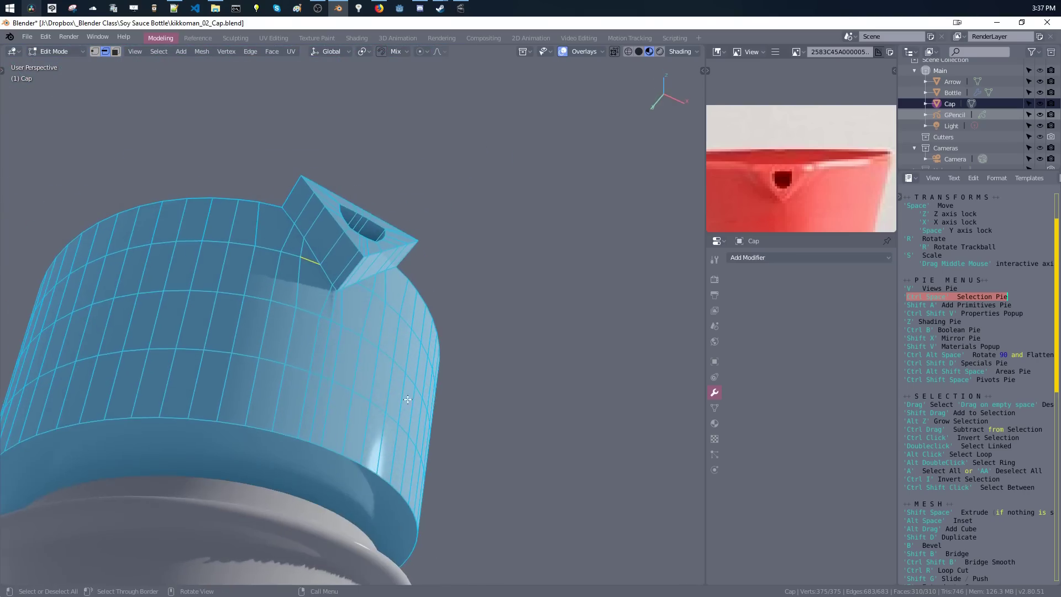
drag(464, 247, 487, 310)
middle_drag(492, 326, 392, 412)
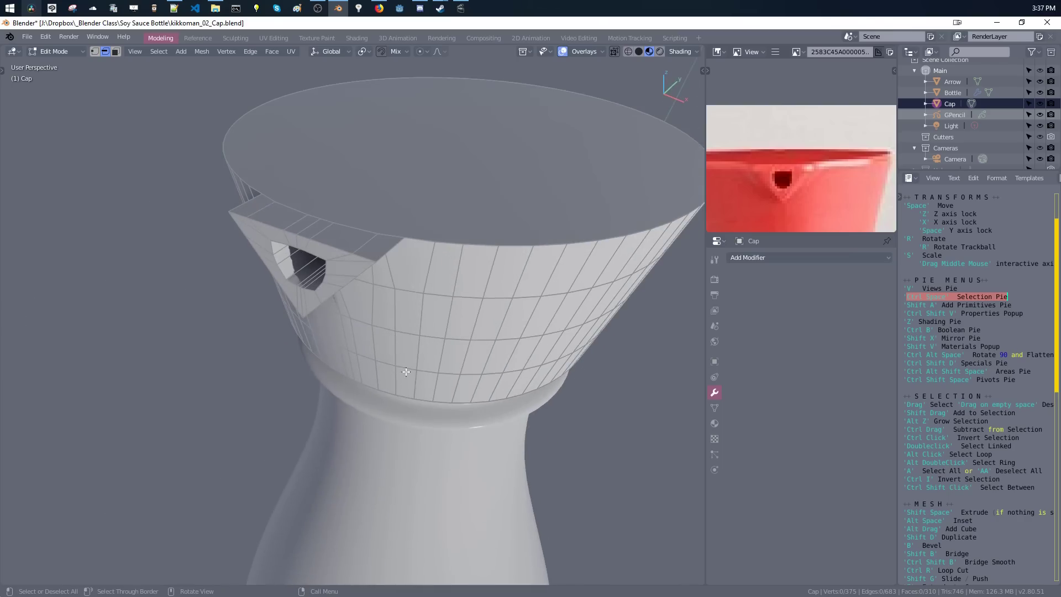
middle_drag(362, 363, 324, 296)
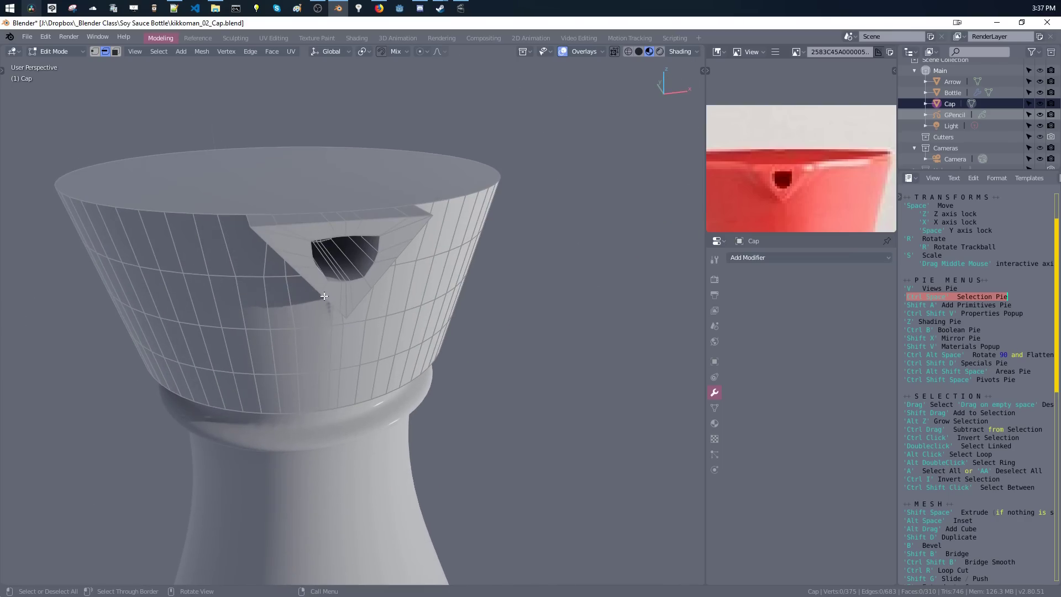
Use Select Flat from the cap's top face to include the spout's coplanar top faces, and dissolve them into one face.
key(ctrl+space)
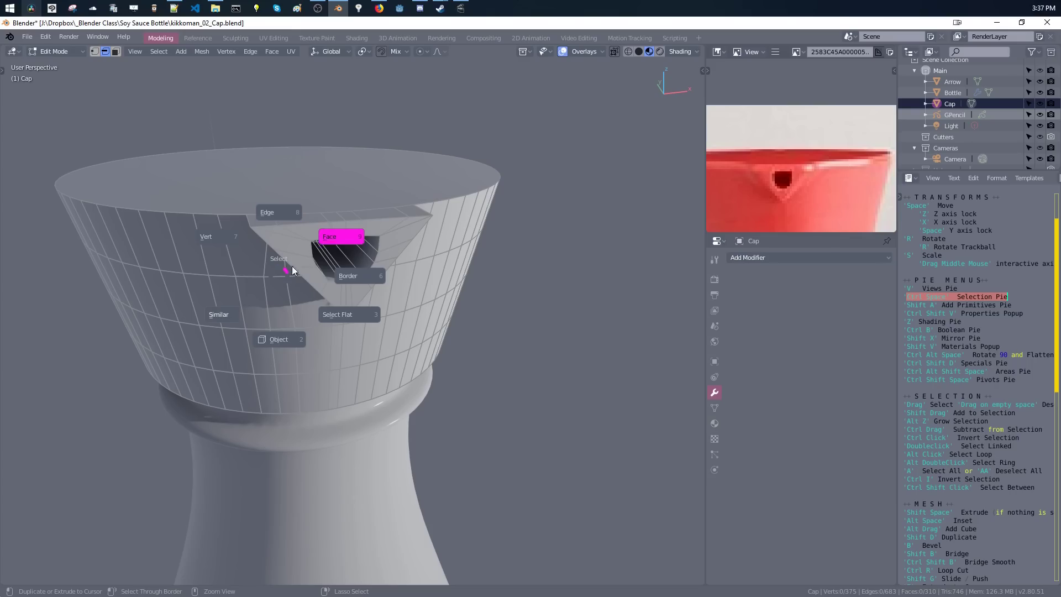
click(345, 235)
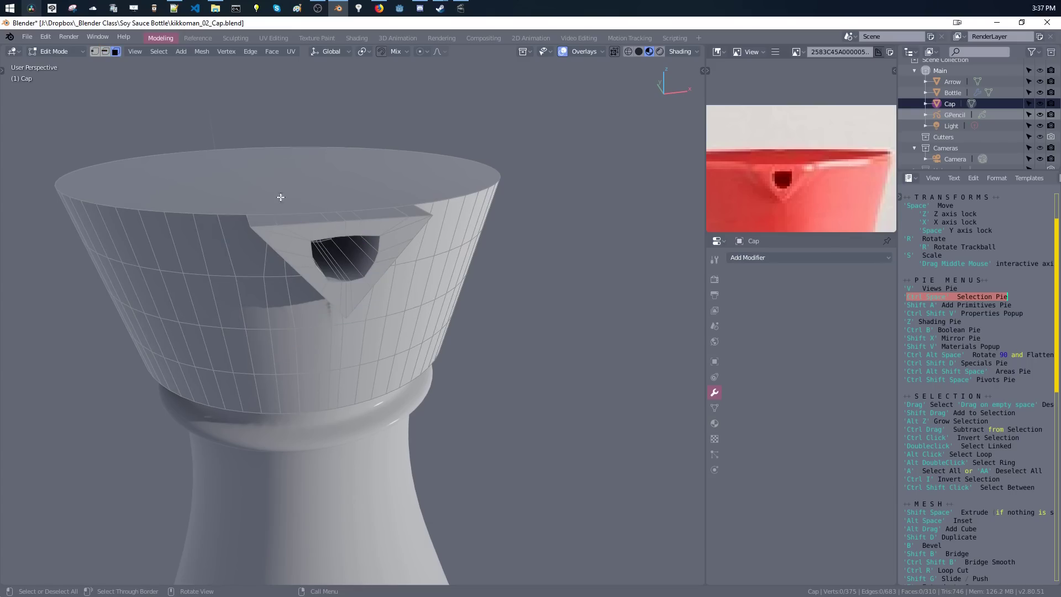
click(280, 191)
scroll(325, 245, up, 4)
middle_drag(325, 245, 313, 289)
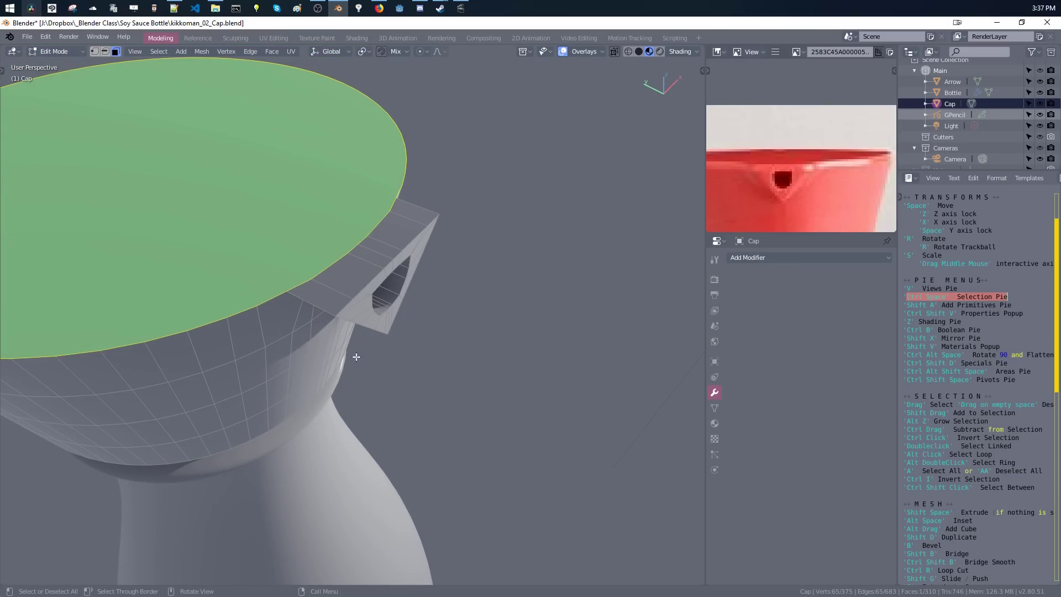
middle_drag(356, 356, 547, 274)
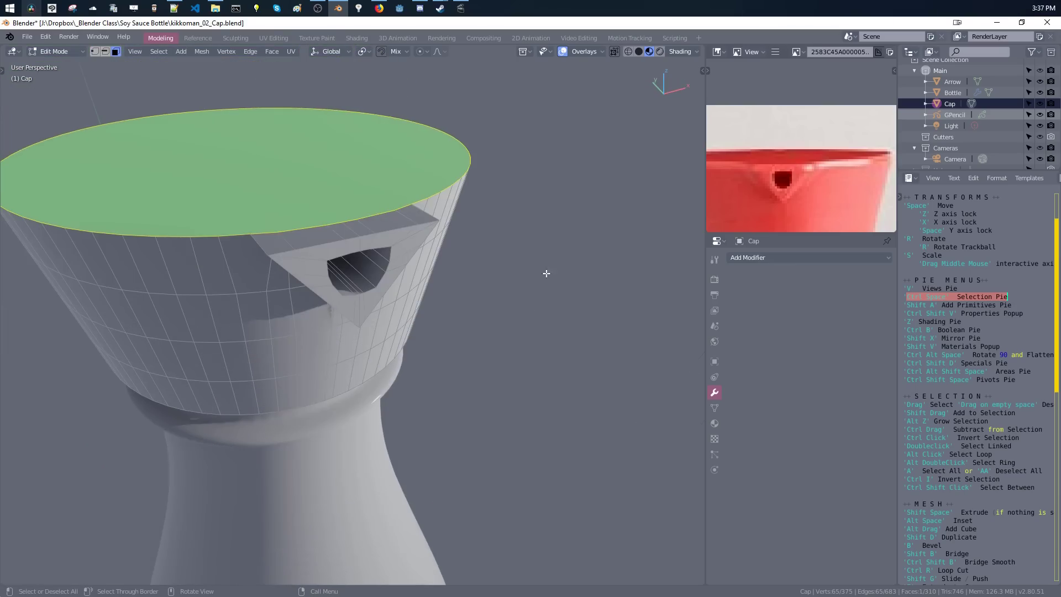
key(ctrl+space)
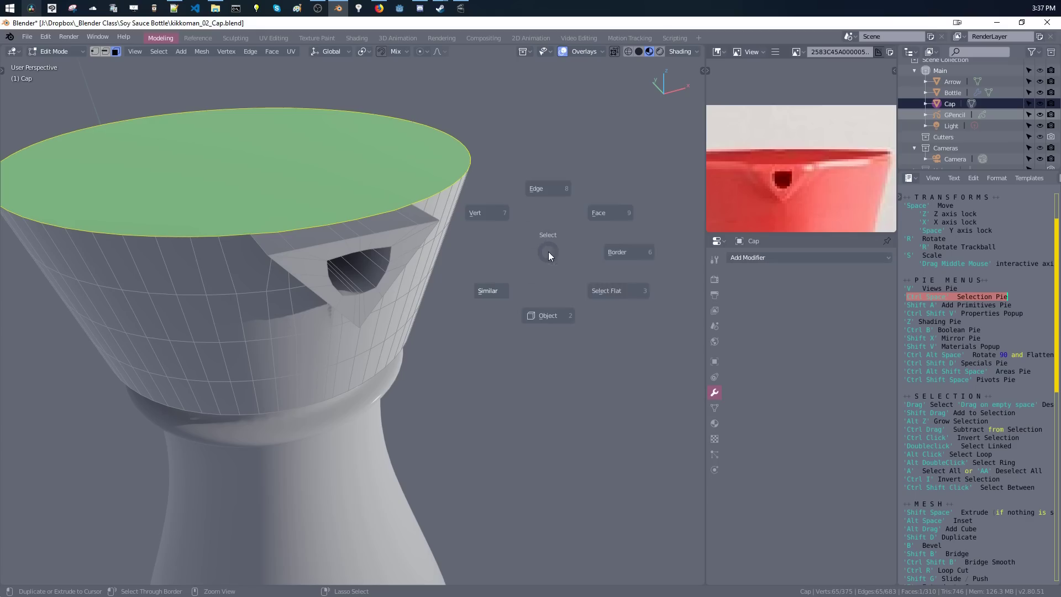
click(599, 290)
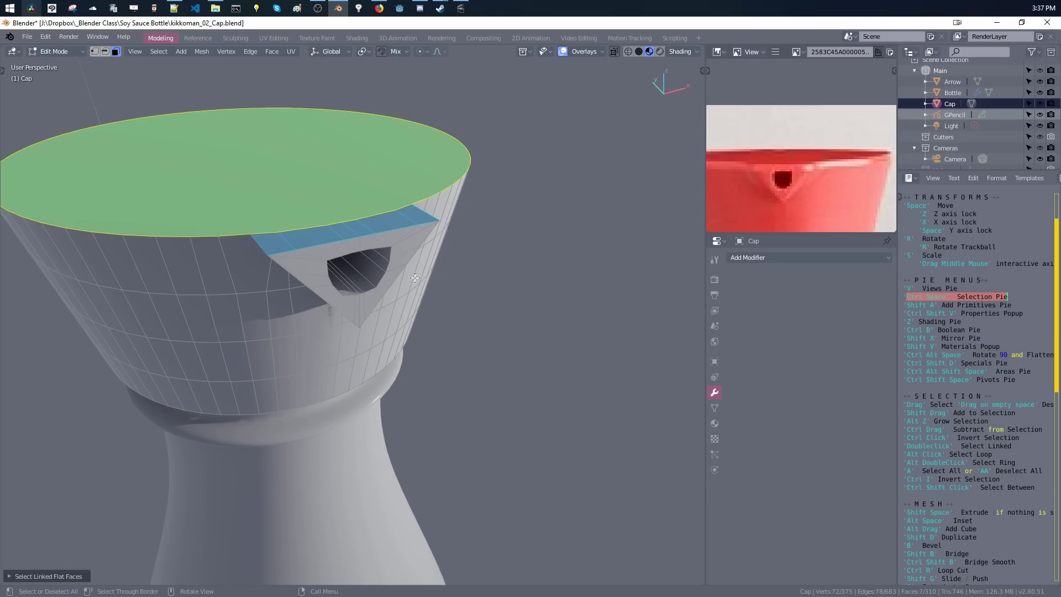
middle_drag(519, 326, 542, 350)
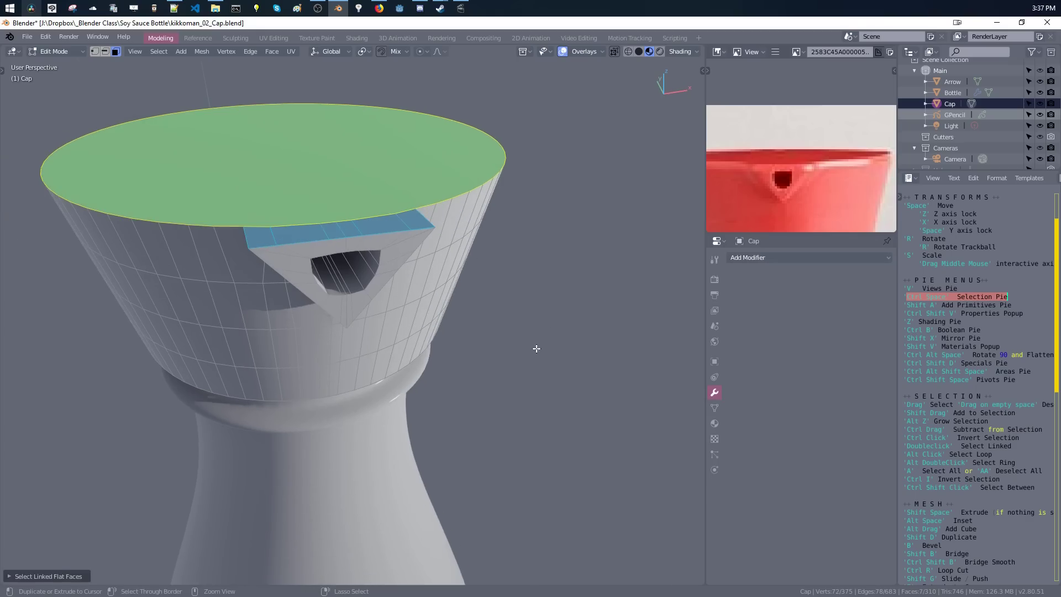
key(ctrl+x)
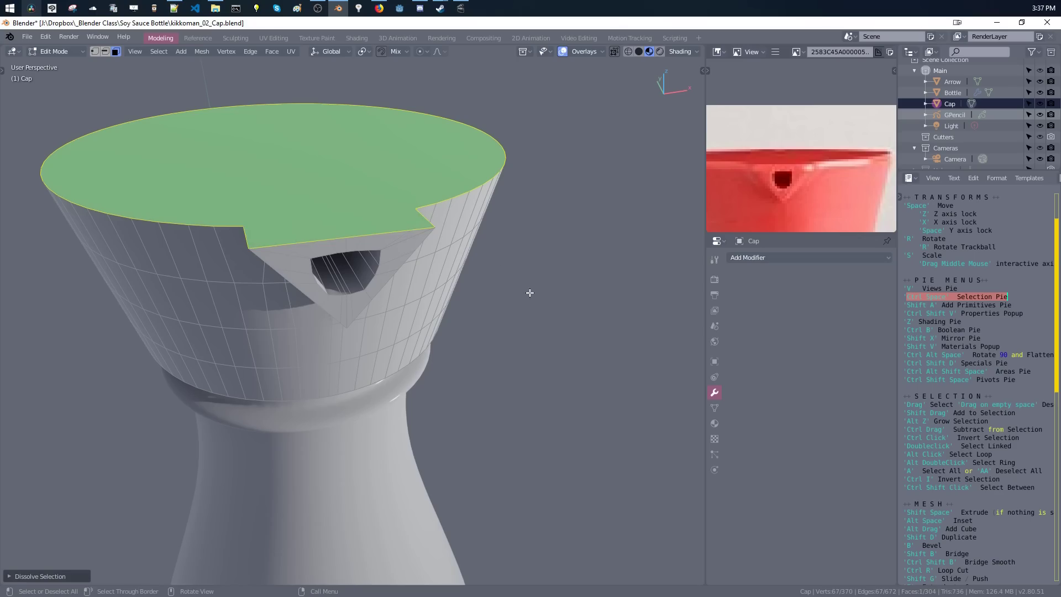
drag(523, 301, 547, 346)
Check the cap's rim against the reference photo and add a Bevel modifier to the cap in Object Mode.
mouse_move(490, 317)
middle_down()
mouse_move(396, 277)
mouse_move(432, 237)
mouse_move(500, 315)
middle_up()
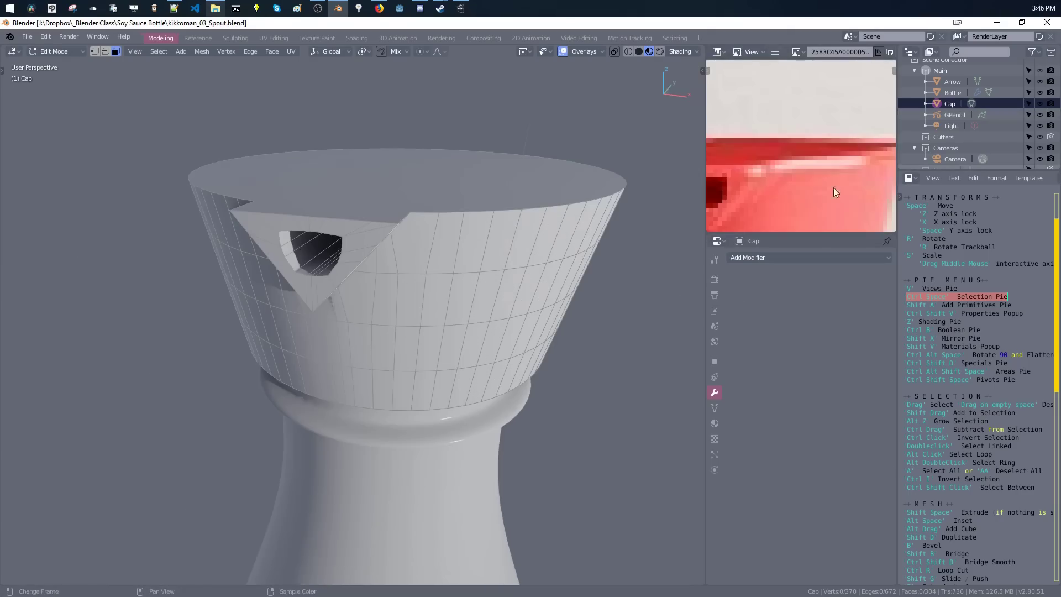
scroll(807, 148, up, 2)
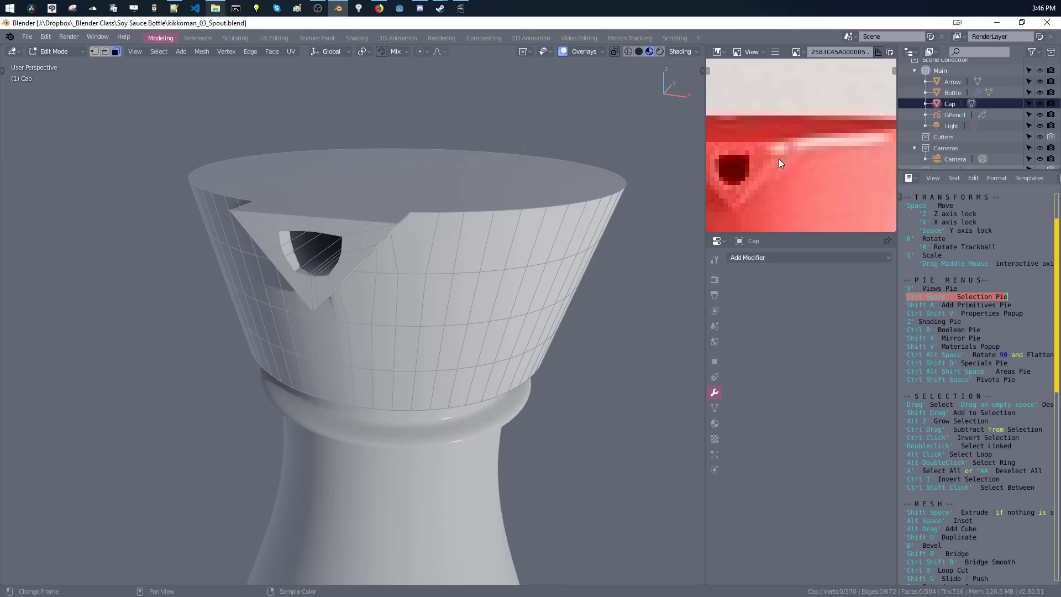
middle_drag(497, 188, 521, 187)
middle_drag(772, 145, 783, 128)
middle_drag(635, 165, 450, 228)
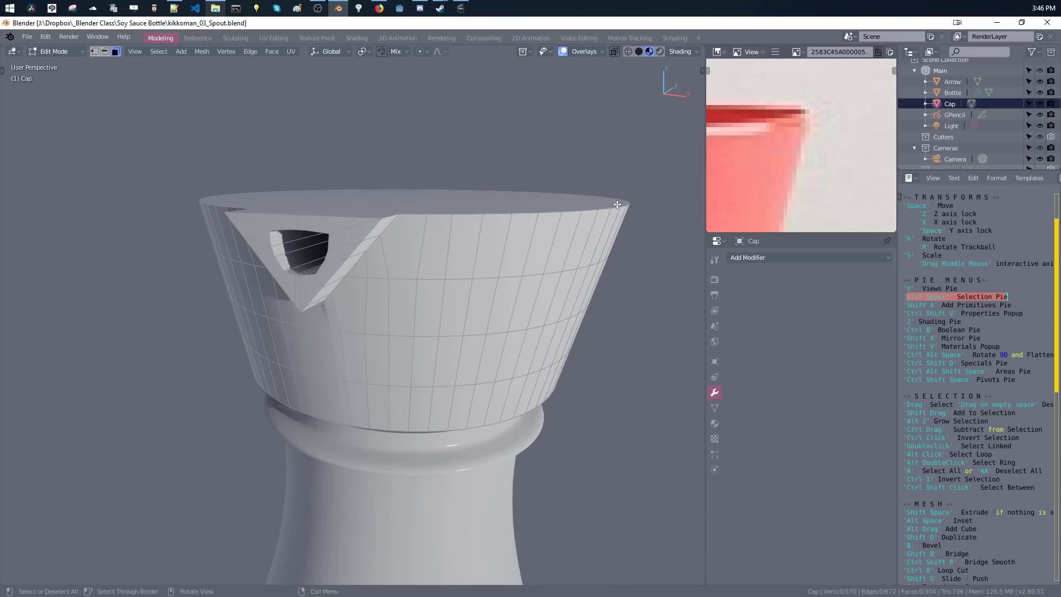
key(Tab)
middle_drag(420, 299, 368, 223)
scroll(371, 224, down, 3)
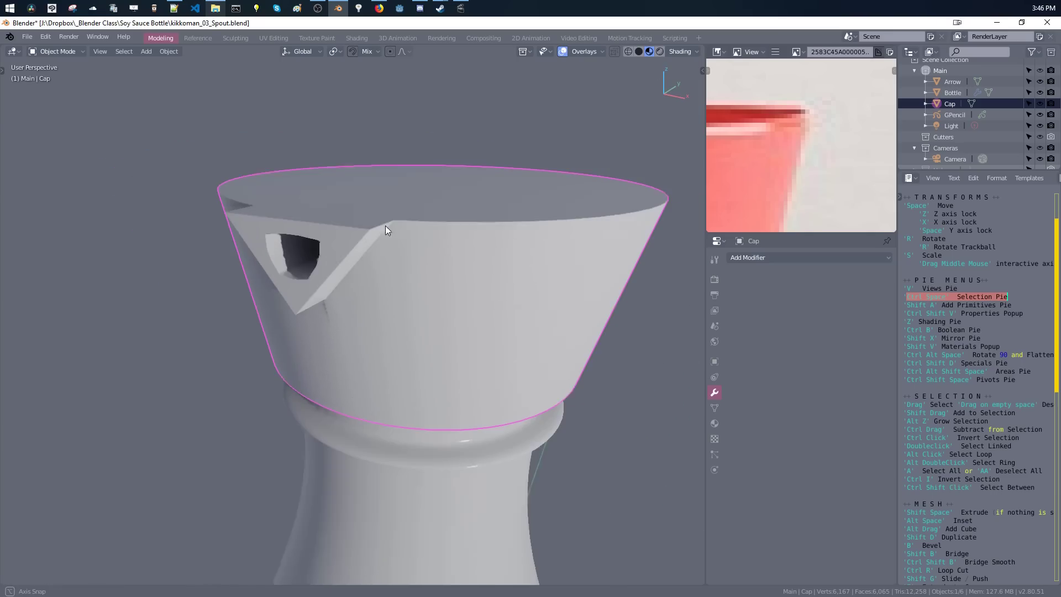
click(755, 259)
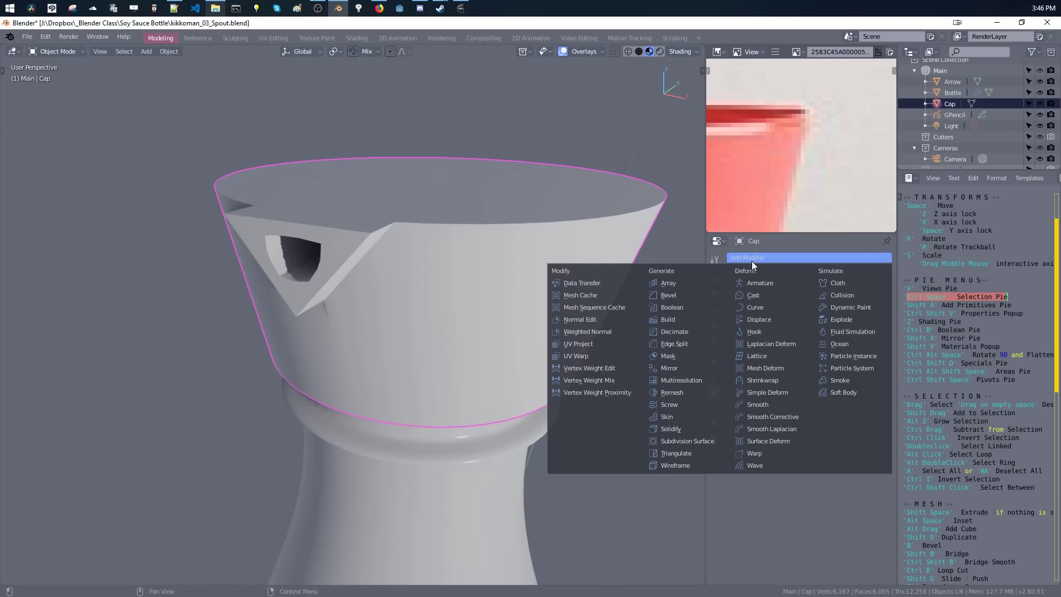
click(753, 261)
click(753, 259)
click(663, 295)
Set the cap's Bevel modifier to 3 segments and disable Clamp Overlap.
middle_drag(511, 292, 355, 174)
shift+middle_drag(302, 134, 286, 178)
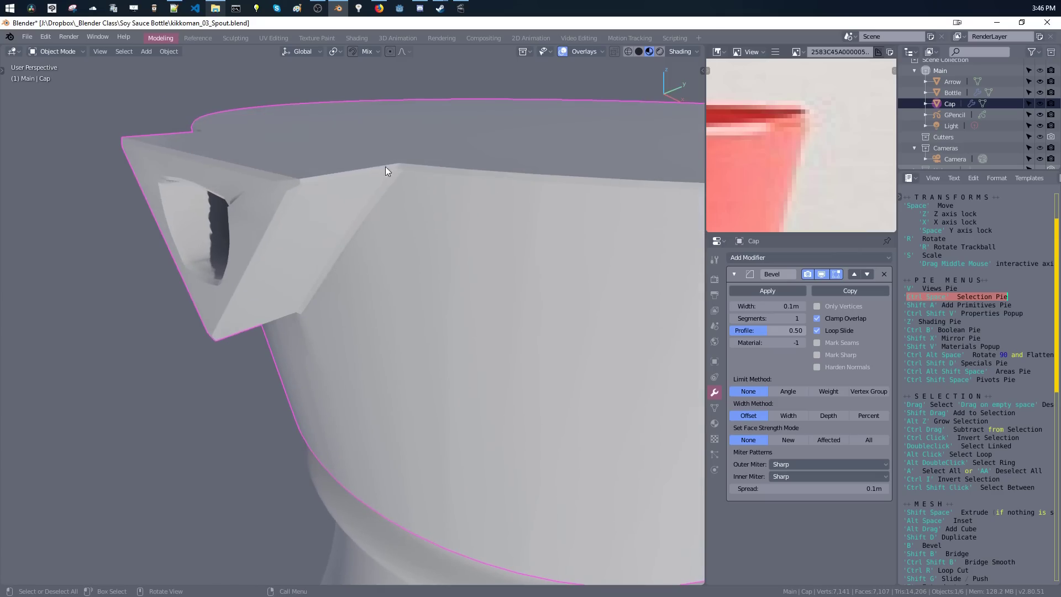
middle_drag(380, 180, 366, 177)
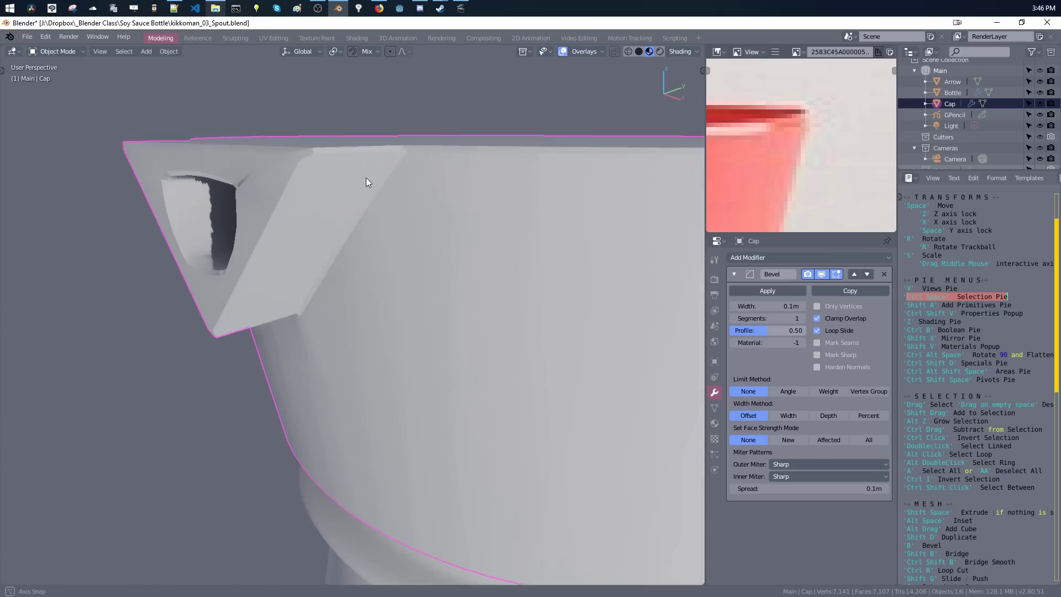
click(802, 319)
click(802, 319)
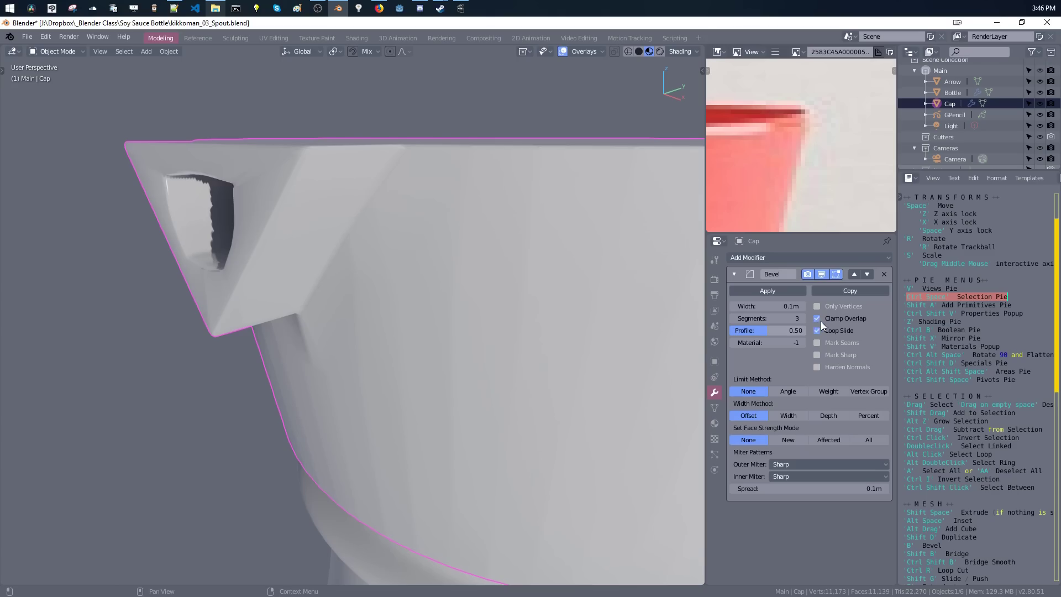
click(818, 319)
middle_drag(547, 254, 489, 311)
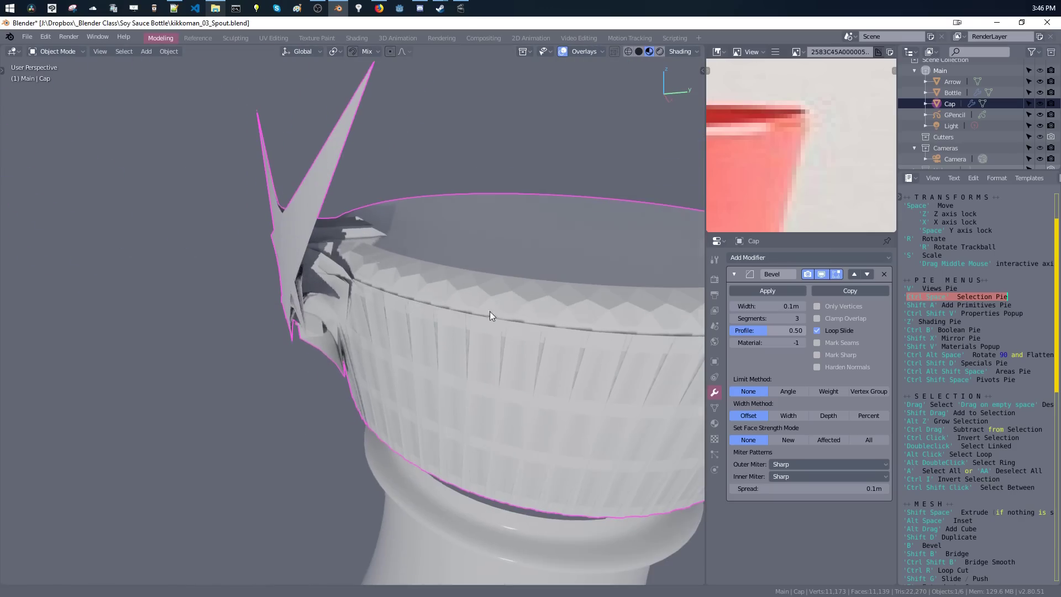
Set the bevel width to about 0.033 m and the limit method to Weight.
drag(765, 306, 724, 300)
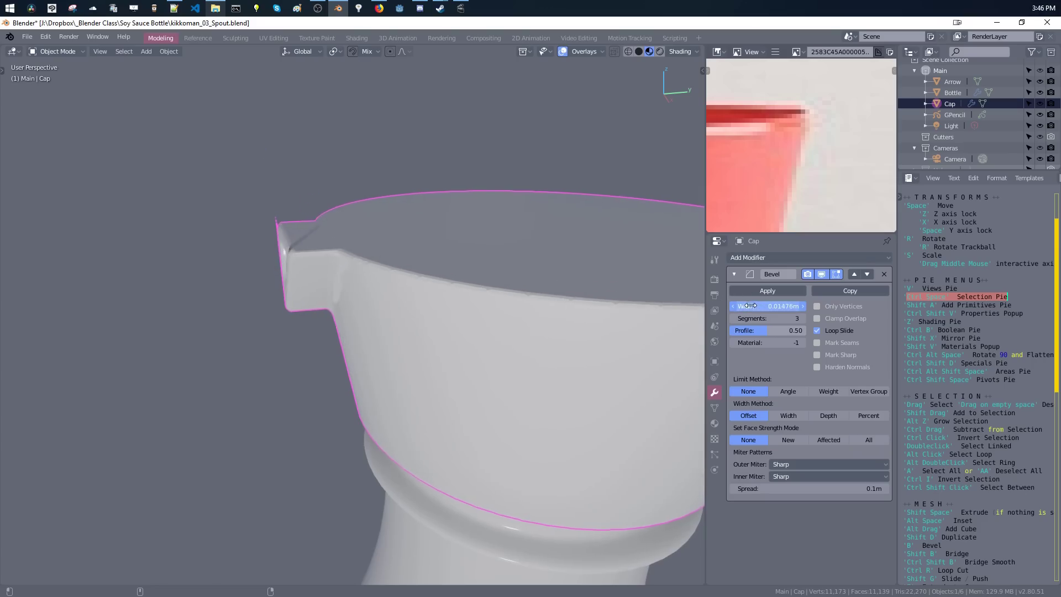
scroll(398, 266, down, 3)
middle_drag(387, 262, 365, 193)
scroll(447, 242, up, 3)
drag(756, 308, 812, 318)
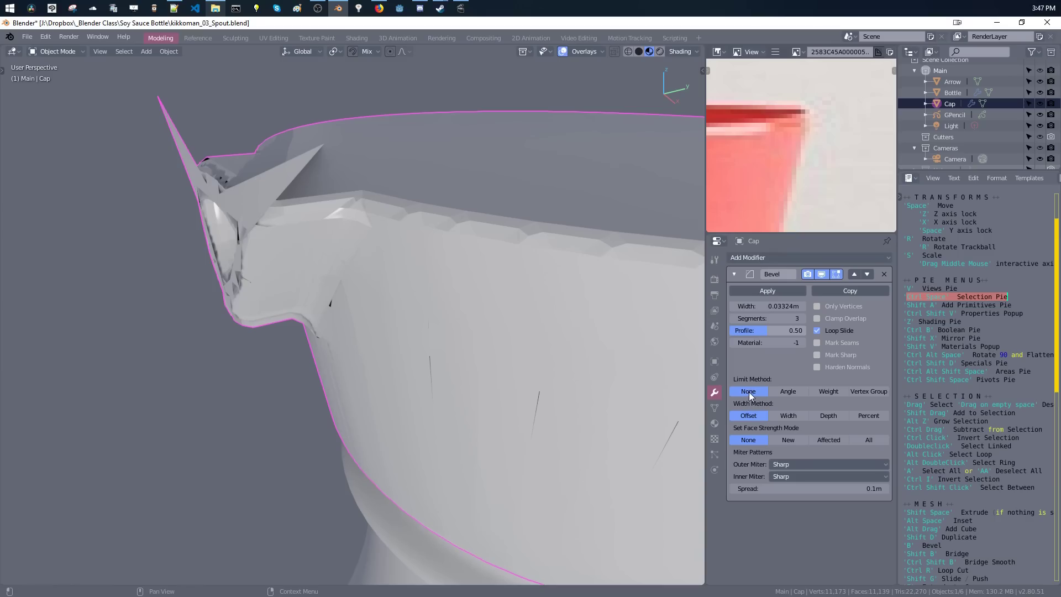
click(829, 393)
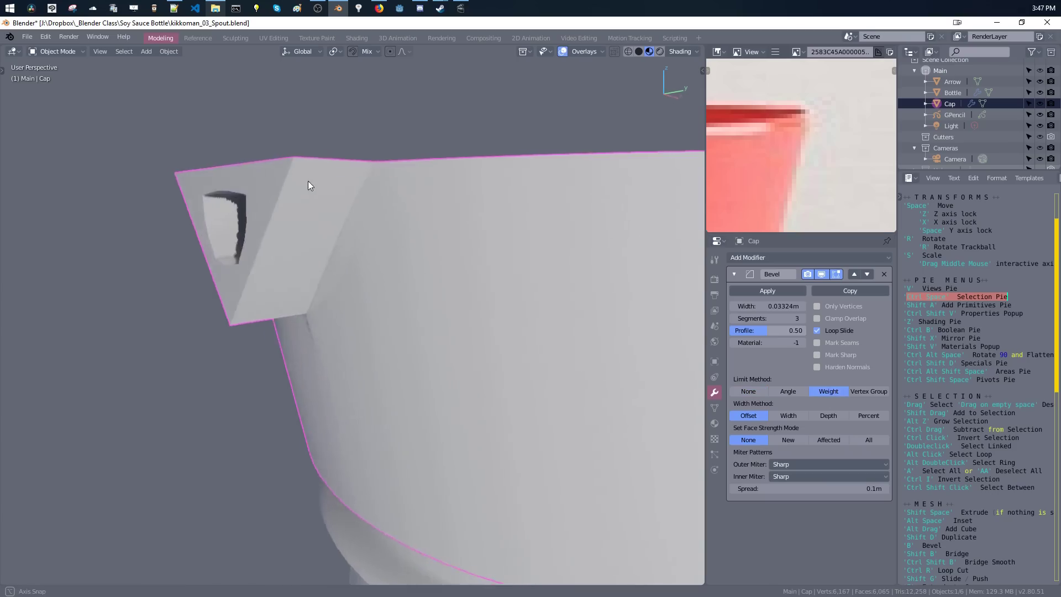
Enter Edit Mode on the cap and switch the mesh selection to face mode.
middle_drag(307, 181, 383, 274)
key(ctrl+space)
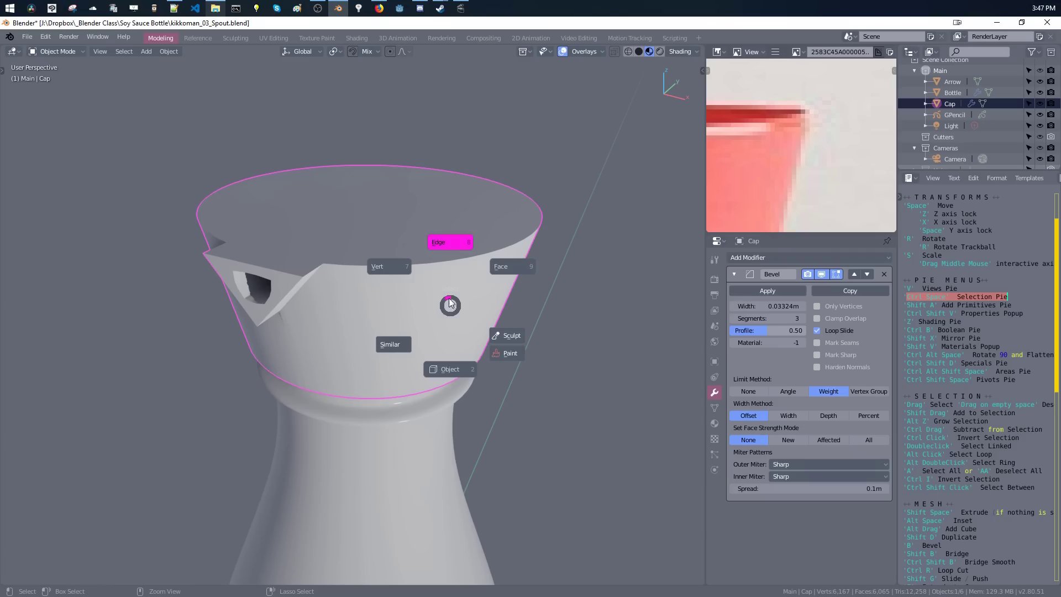
click(453, 250)
middle_drag(452, 250, 319, 232)
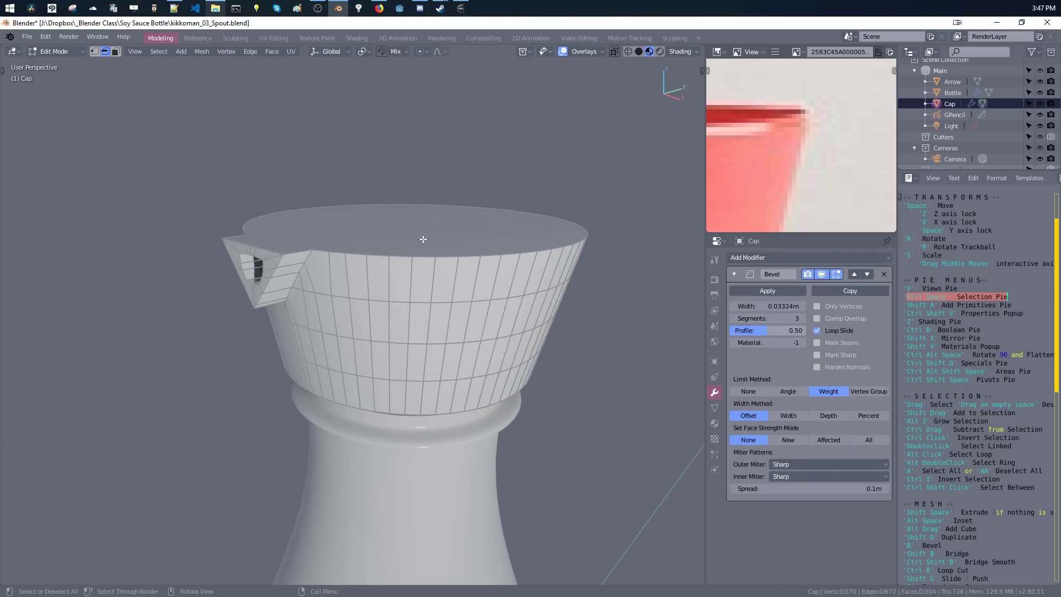
middle_drag(375, 206, 356, 251)
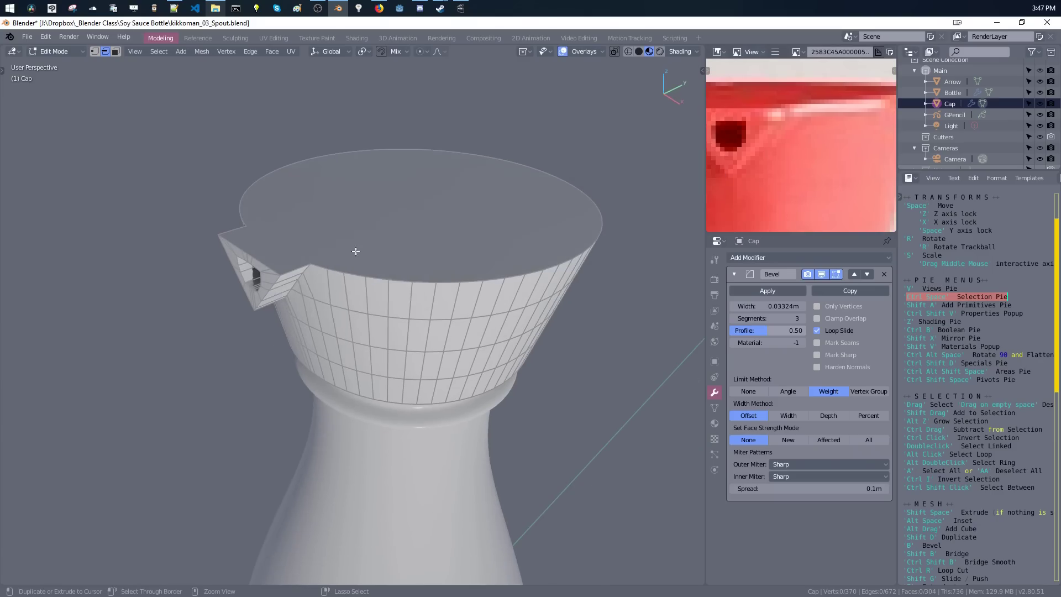
key(ctrl+space)
click(404, 217)
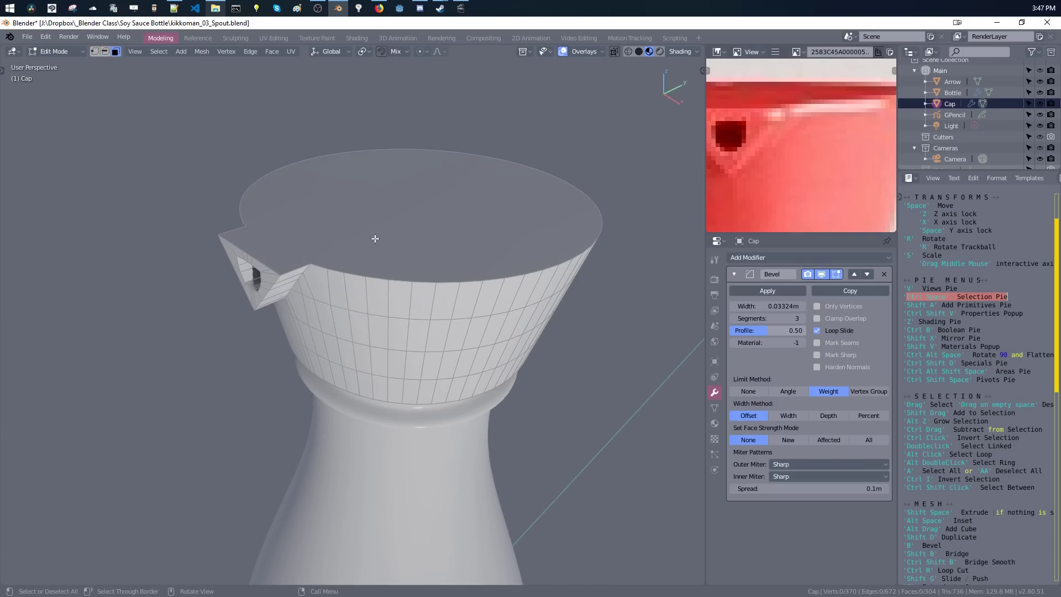
key(ctrl+space)
click(430, 198)
Select the cap's large top face and raise the bevel weight of its surrounding edges to about 0.67.
click(392, 219)
middle_drag(383, 249, 413, 235)
scroll(514, 284, up, 3)
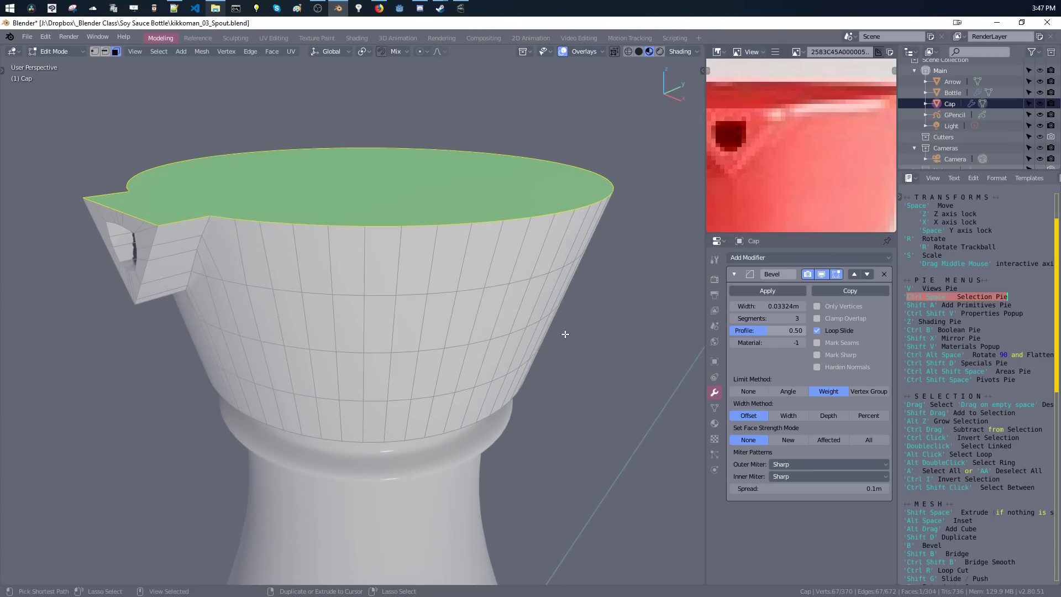
key(ctrl+shift+e)
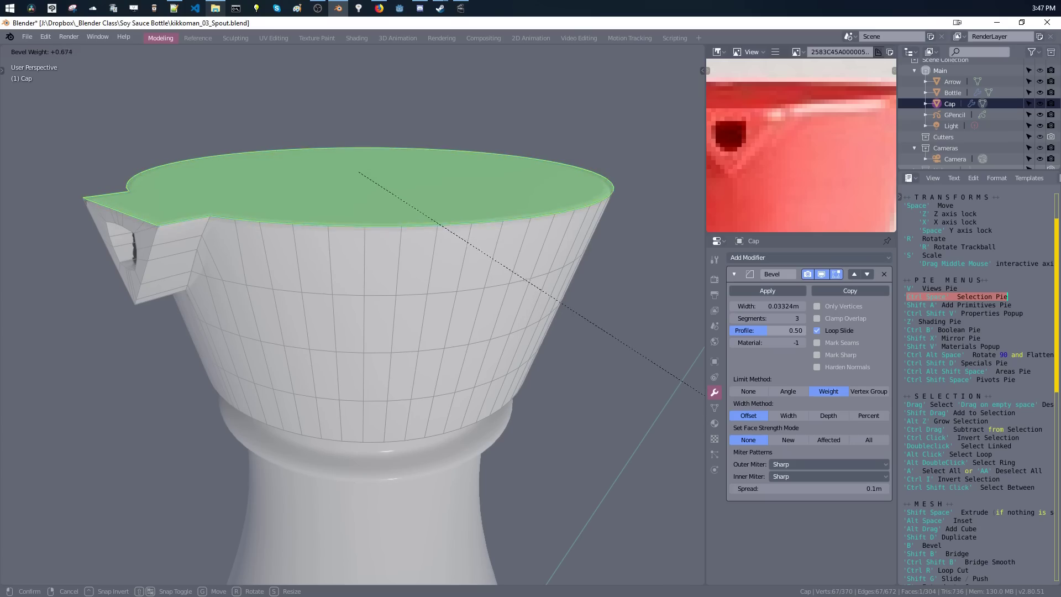
click(704, 390)
Increase the cap's Bevel modifier to 5 segments.
middle_drag(581, 354, 411, 263)
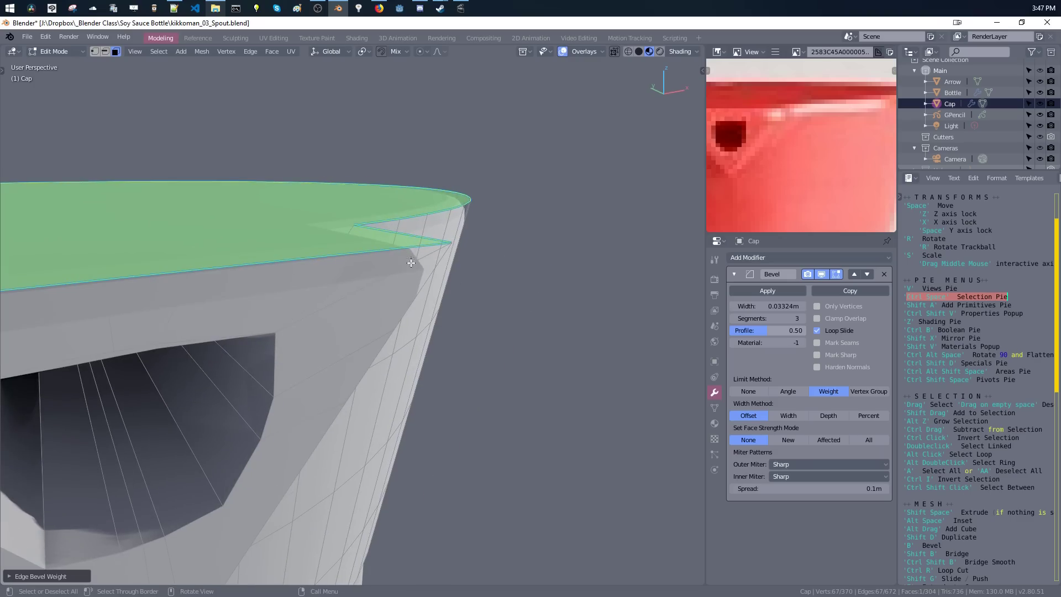
click(802, 319)
click(803, 319)
Select the edges where the spout's side meets the cap wall in edge mode and raise their bevel weight.
middle_drag(495, 292, 305, 259)
key(ctrl+space)
click(313, 195)
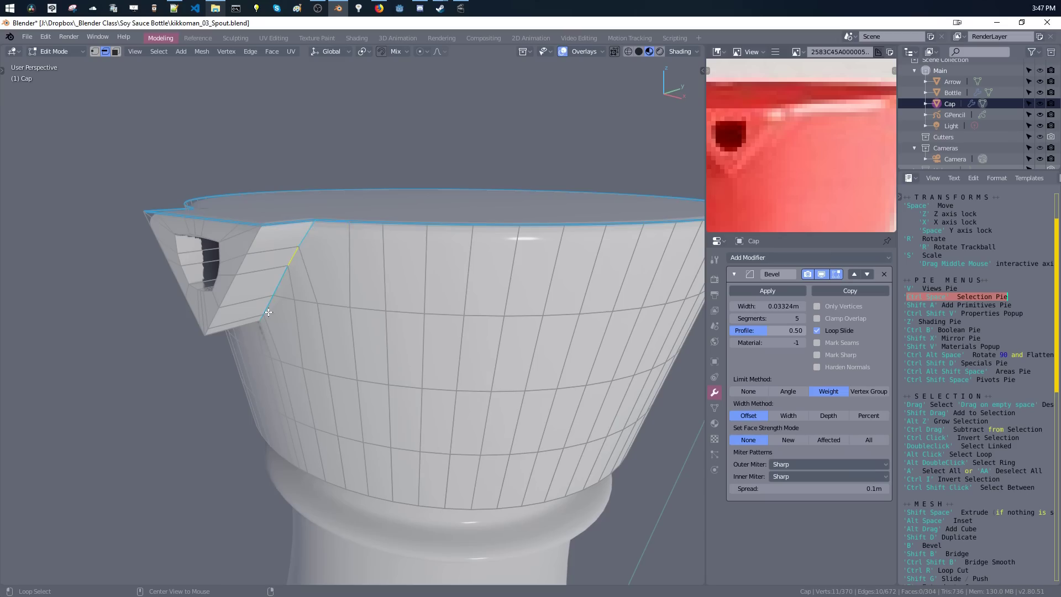
middle_drag(269, 312, 281, 271)
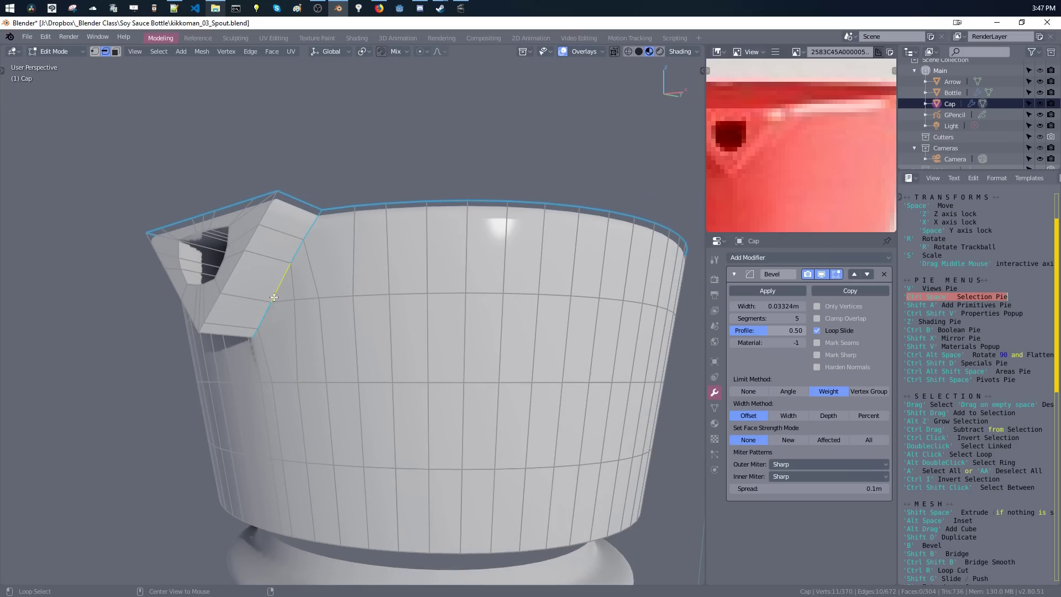
middle_drag(265, 320, 371, 378)
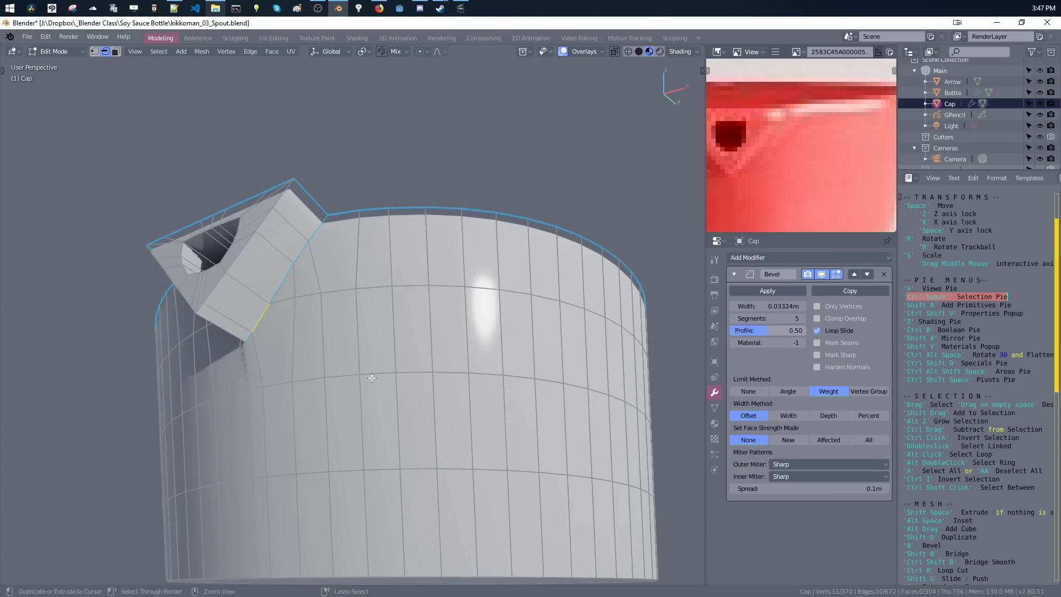
key(ctrl+shift+e)
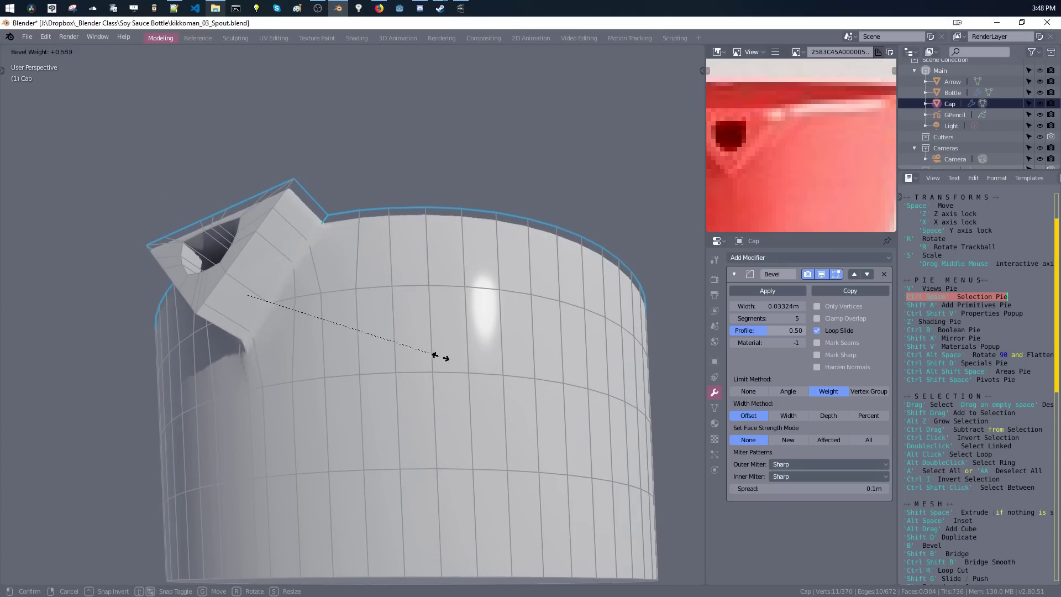
click(539, 388)
Increase the Bevel modifier's width to about 0.047 m.
middle_drag(540, 388, 445, 272)
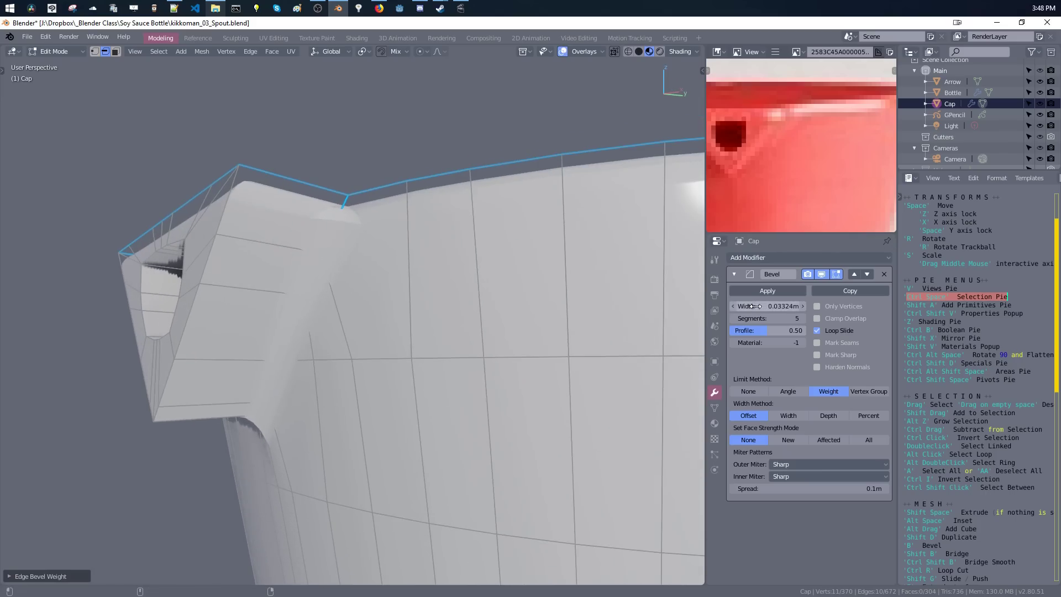
drag(761, 306, 774, 307)
middle_drag(403, 182, 405, 213)
Select the cap's top face in face mode, lower the bevel weight of its rim edges, and deselect the face.
key(ctrl+space)
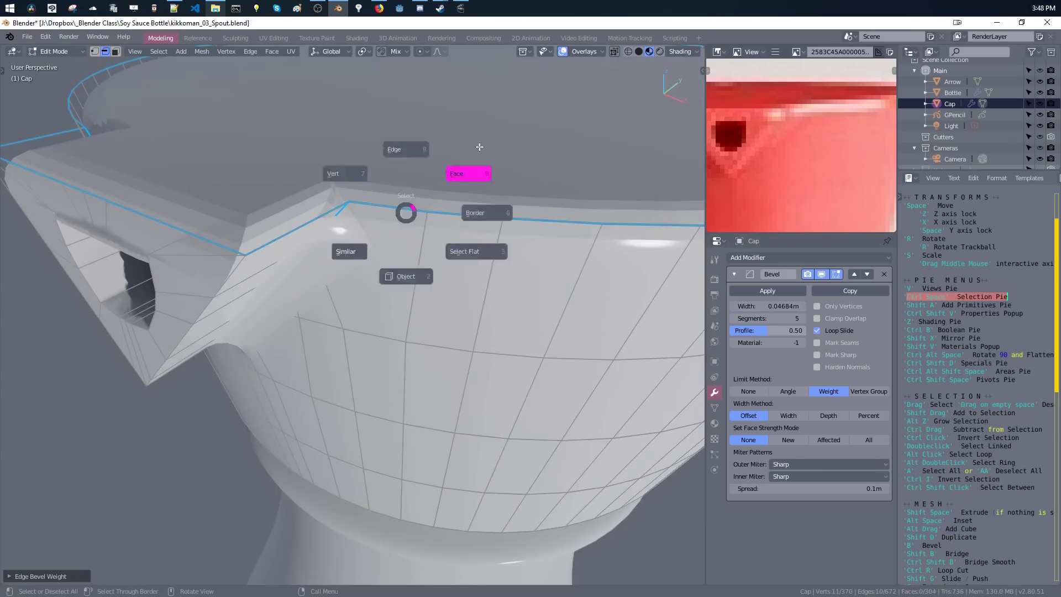
click(478, 150)
click(433, 156)
middle_drag(433, 157, 443, 237)
scroll(443, 237, down, 4)
key(ctrl+shift+e)
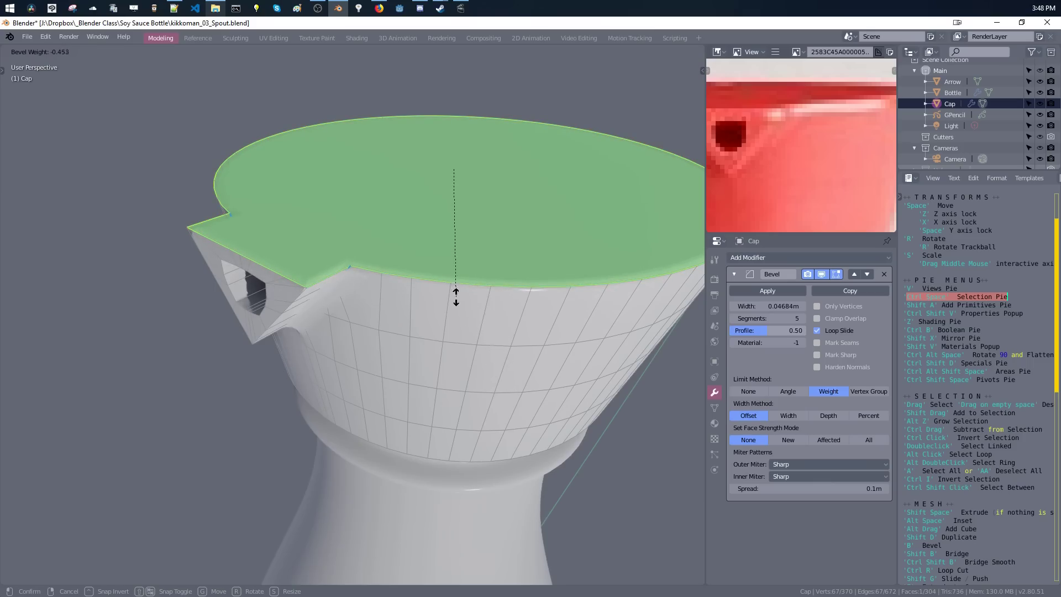
click(468, 316)
scroll(468, 316, up, 5)
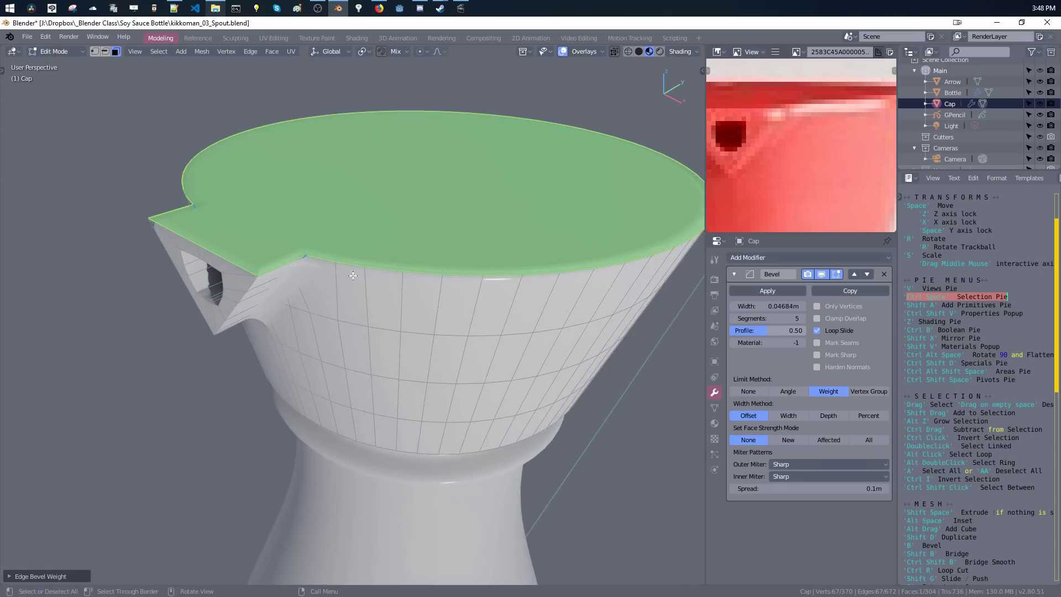
click(76, 79)
Inspect the bevelled corner where the spout meets the rim and open the Bevel modifier's outer miter options.
middle_drag(76, 79, 260, 231)
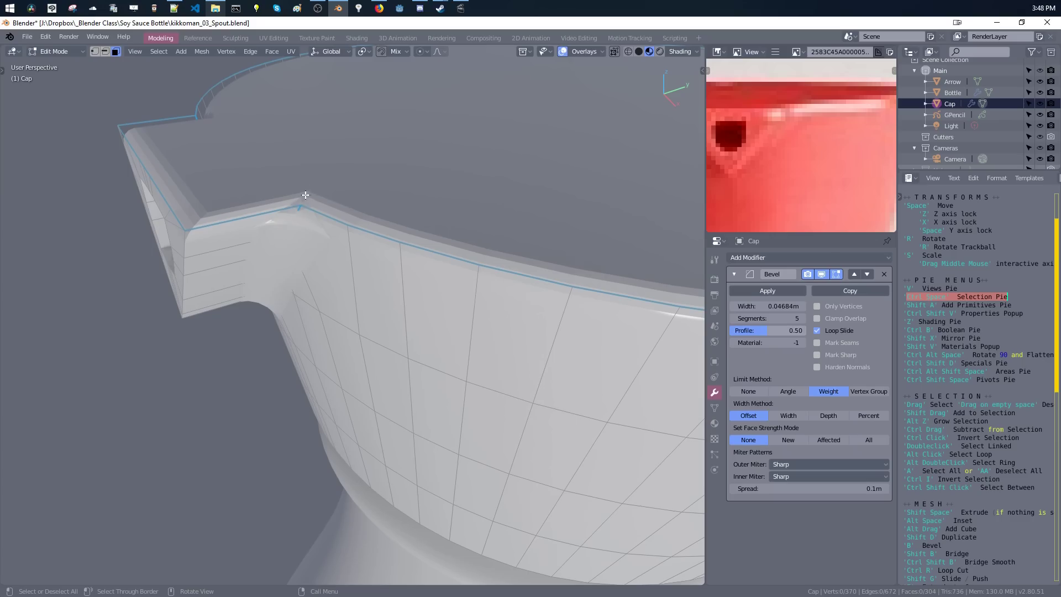
scroll(332, 237, up, 4)
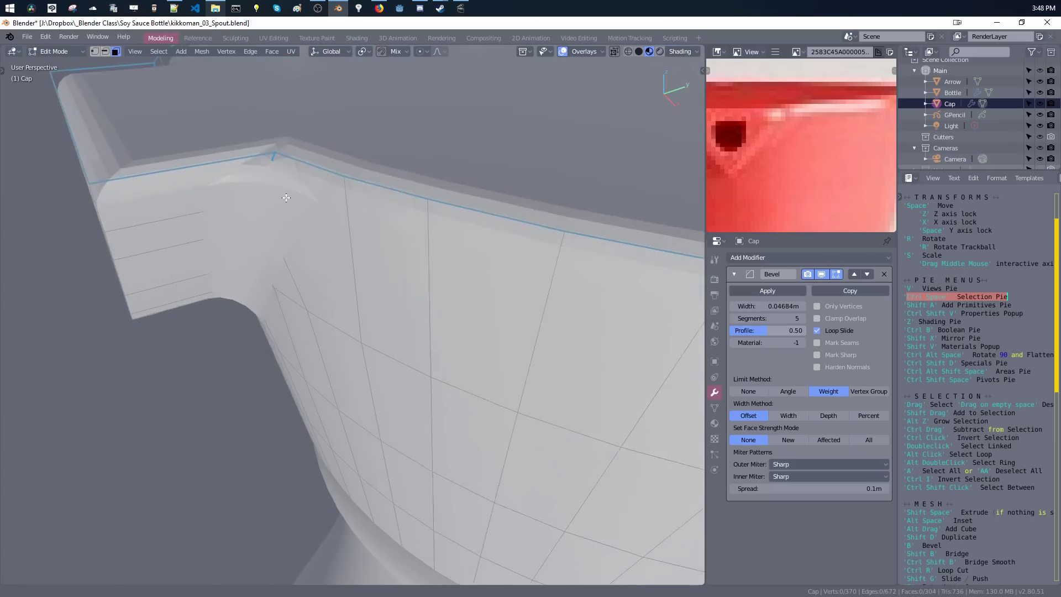
scroll(357, 238, down, 2)
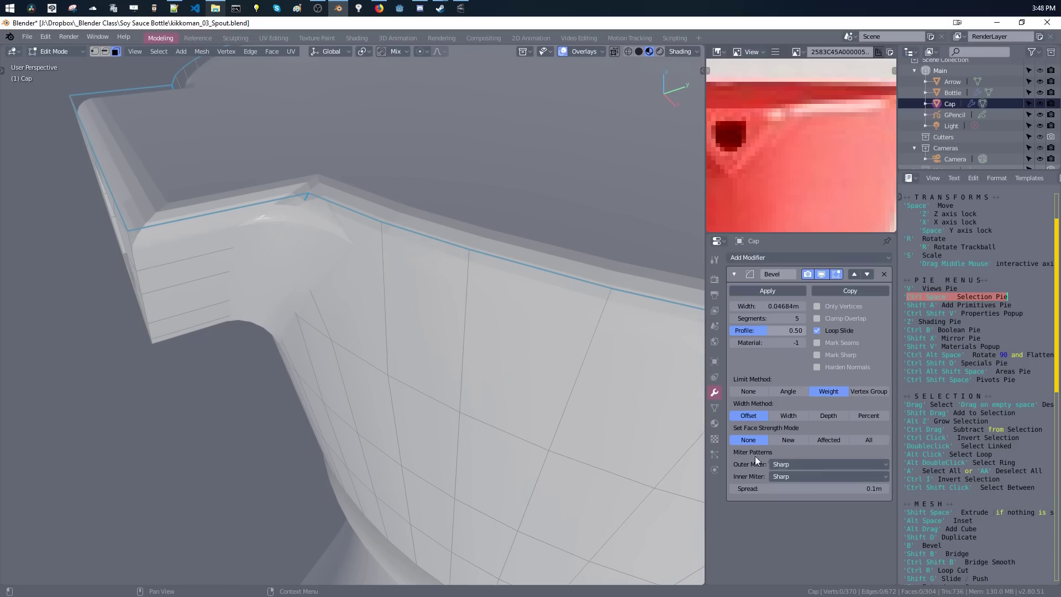
click(781, 465)
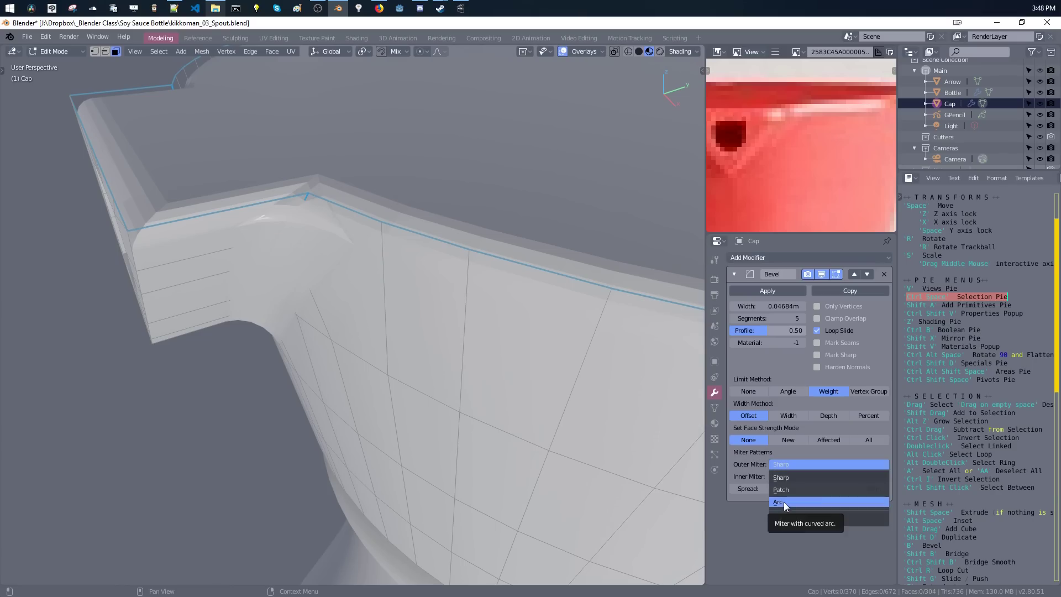
Set the Cap's Bevel modifier outer miter pattern to Arc.
click(784, 501)
click(786, 465)
click(790, 502)
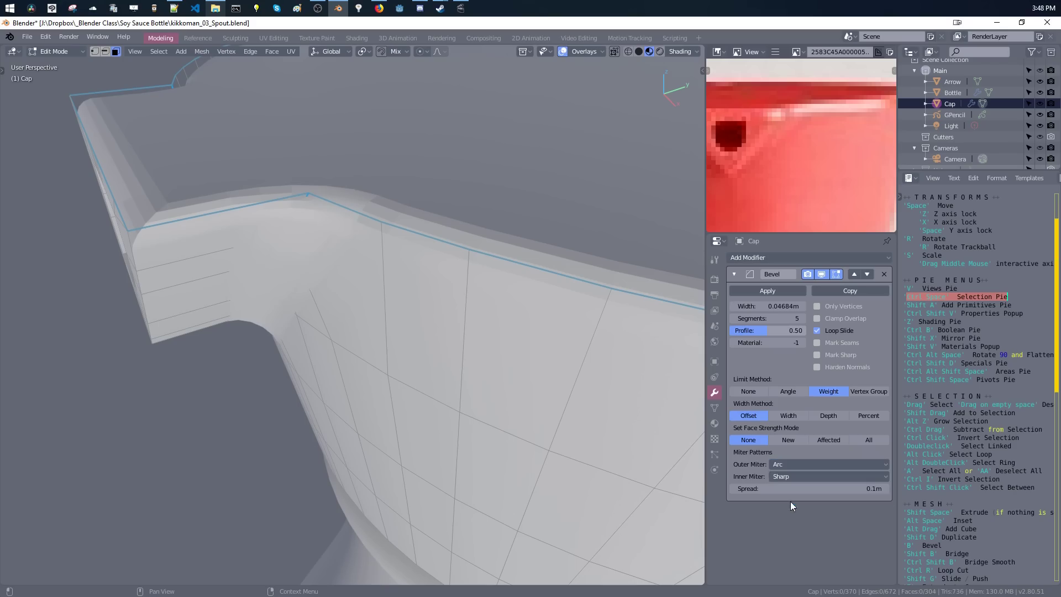
Select the complete triangular edge outline of the cap's spout and clear its bevel weight with a value of -1.
middle_drag(387, 273, 317, 251)
key(2)
alt+click(319, 278)
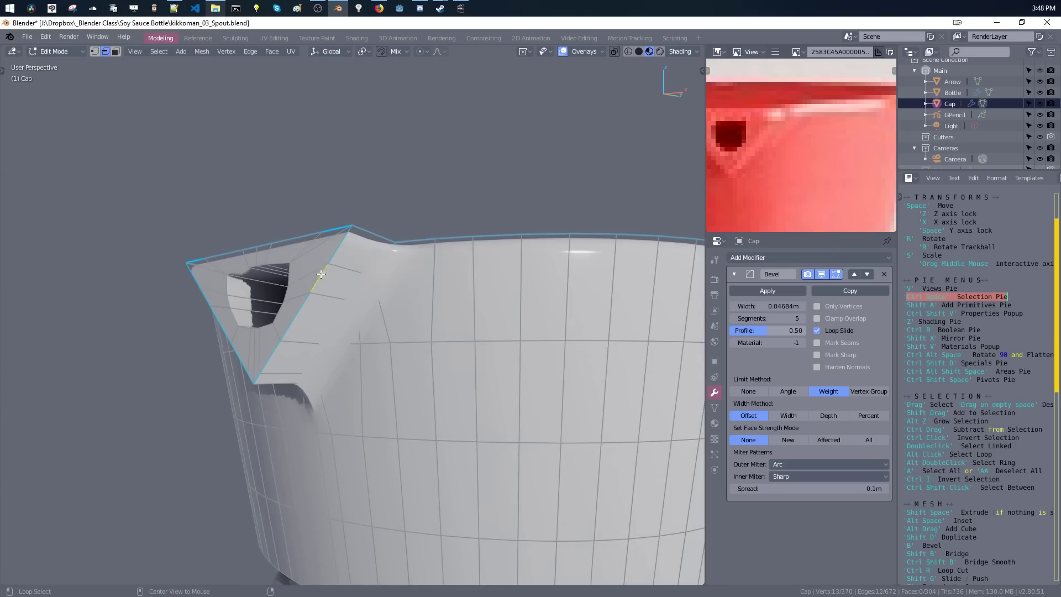
middle_drag(232, 287, 309, 307)
shift+click(309, 308)
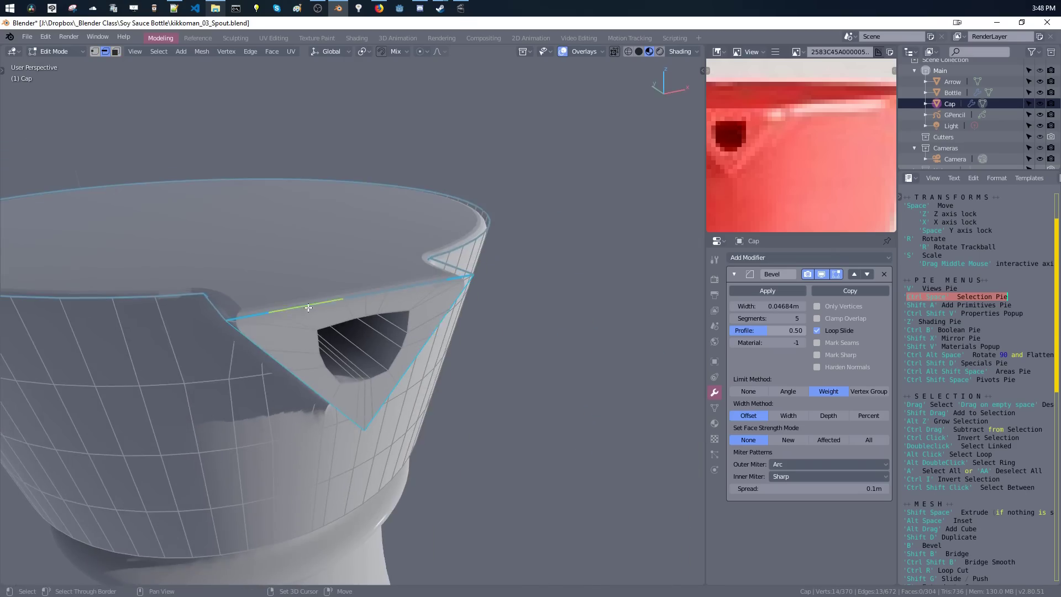
middle_drag(423, 309, 406, 382)
key(ctrl+shift+e)
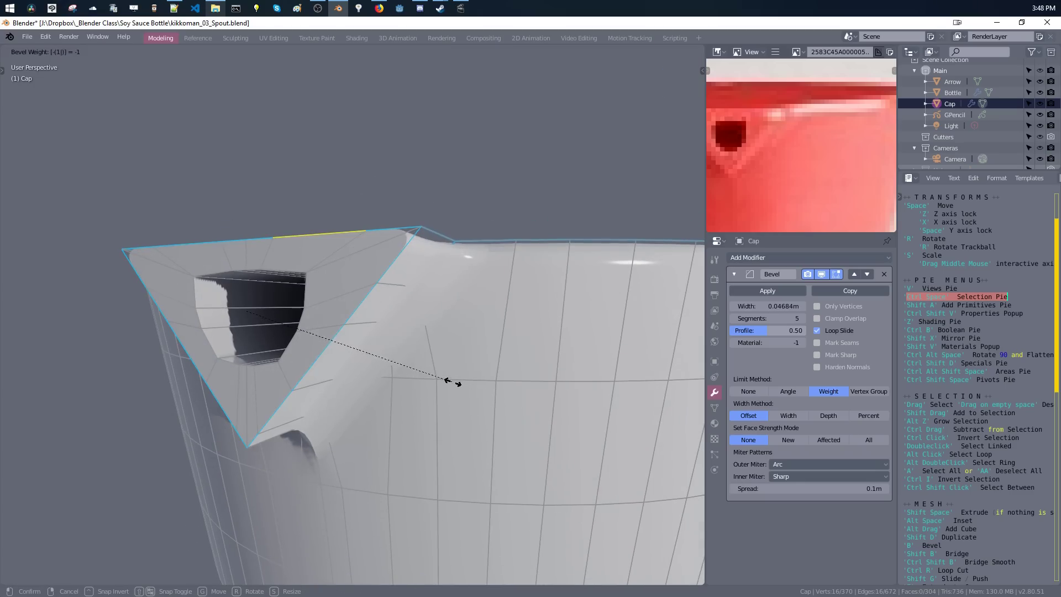
click(371, 341)
Apply a fresh, even partial bevel weight to the spout's triangular outline edges.
middle_drag(342, 287, 350, 373)
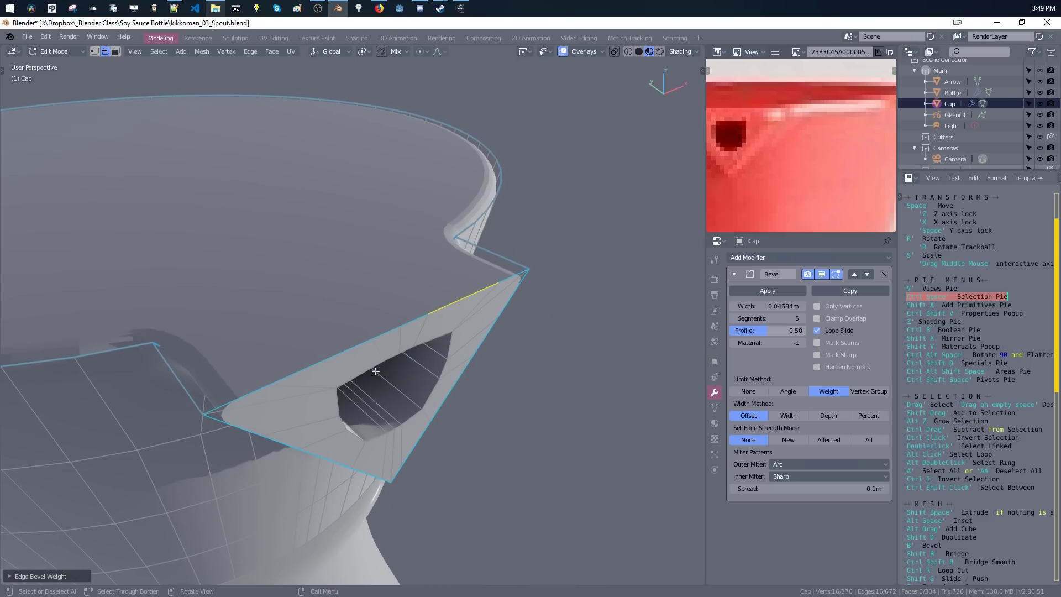
middle_drag(484, 386, 531, 390)
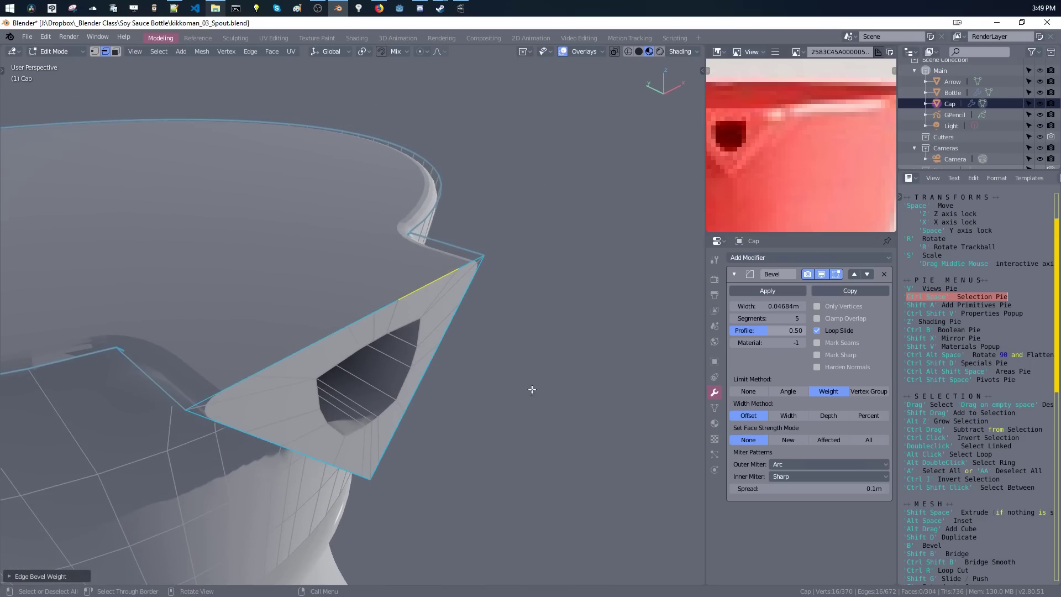
key(ctrl+shift+e)
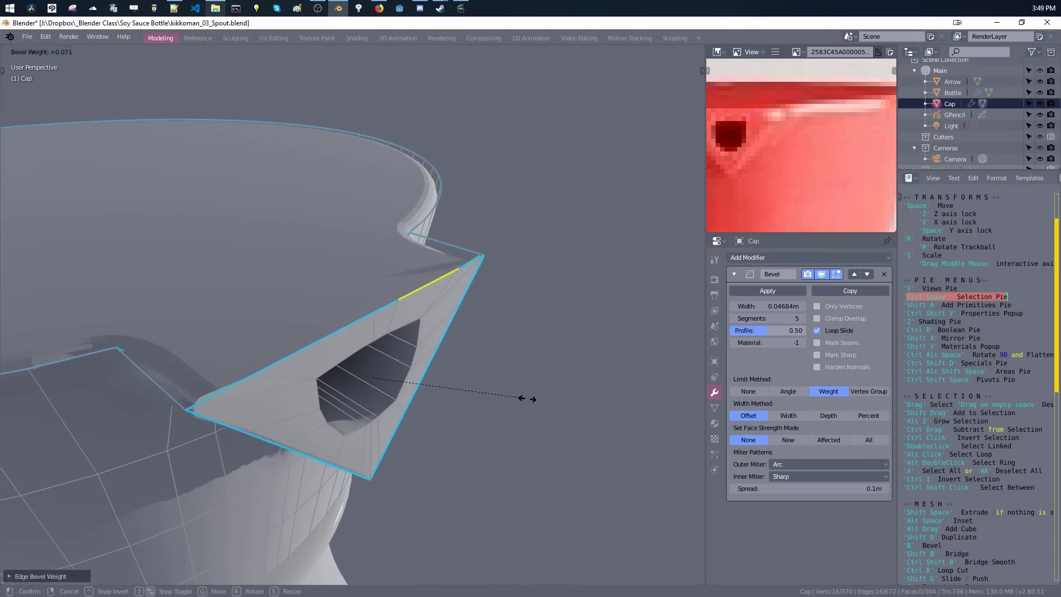
click(575, 415)
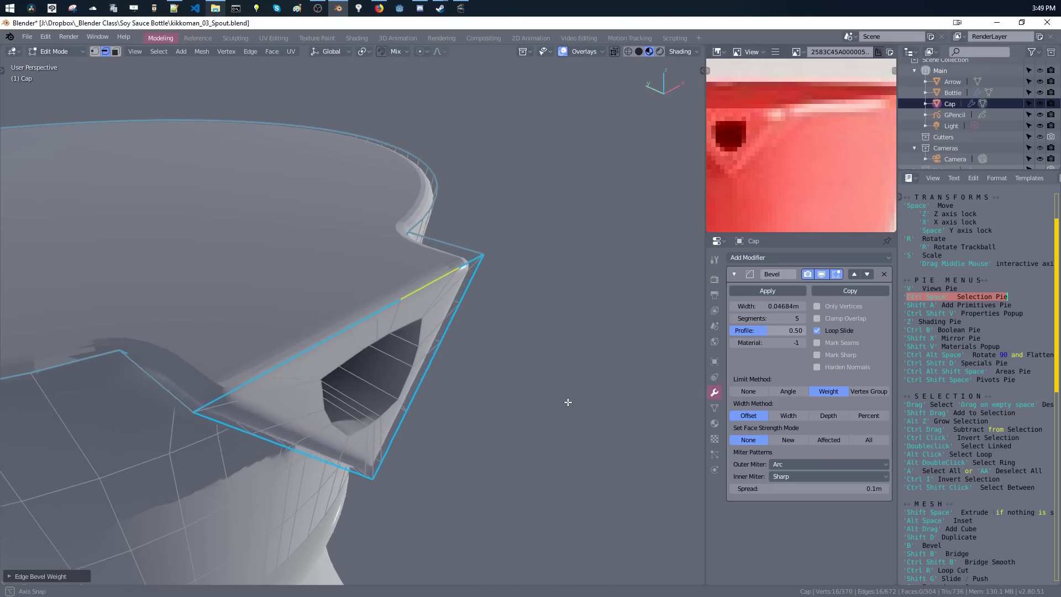
Select the complete edge loop around the rim of the spout's opening.
middle_drag(566, 401, 467, 376)
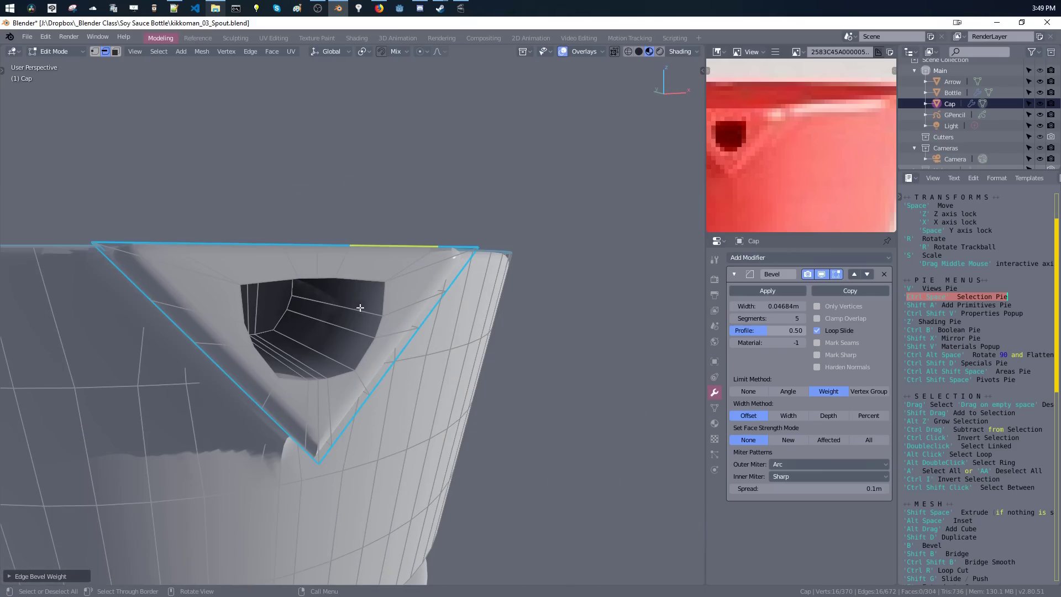
alt+click(383, 302)
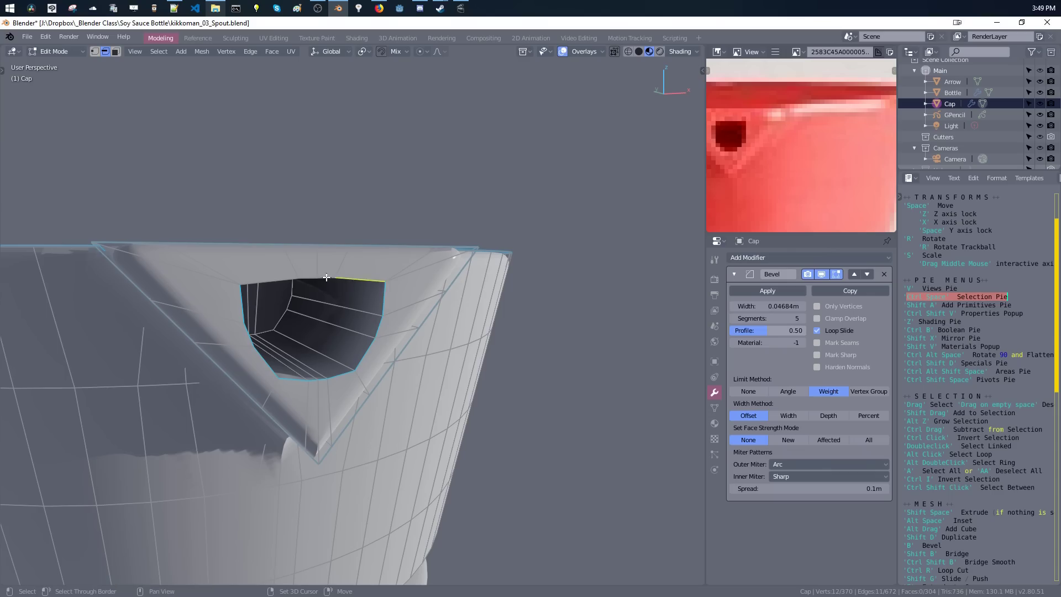
middle_drag(271, 280, 340, 359)
Try a bevel weight on the spout opening's rim loop and undo it.
key(ctrl+shift+e)
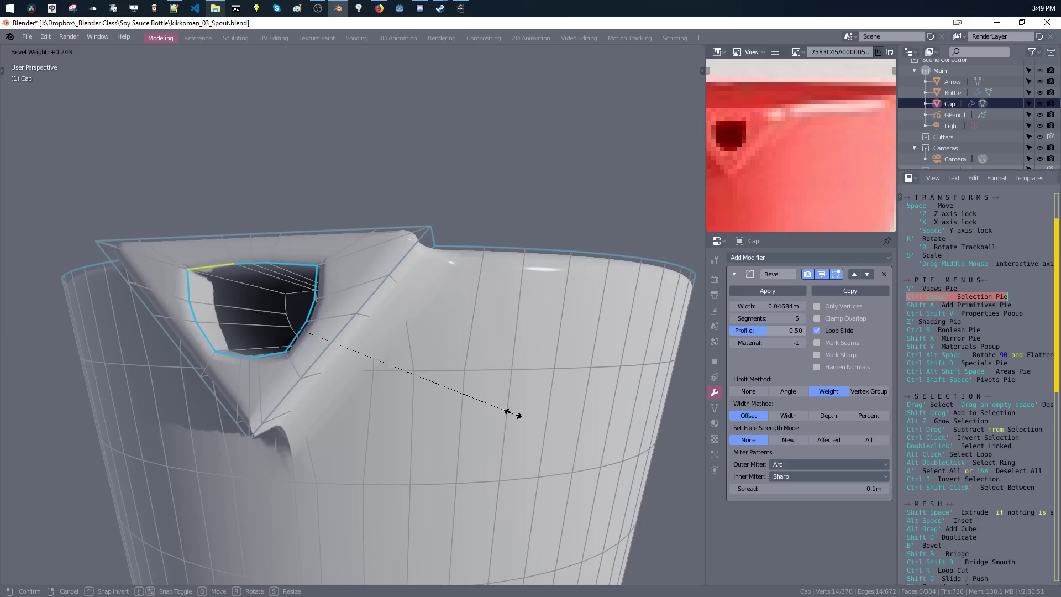
click(436, 380)
scroll(437, 380, up, 5)
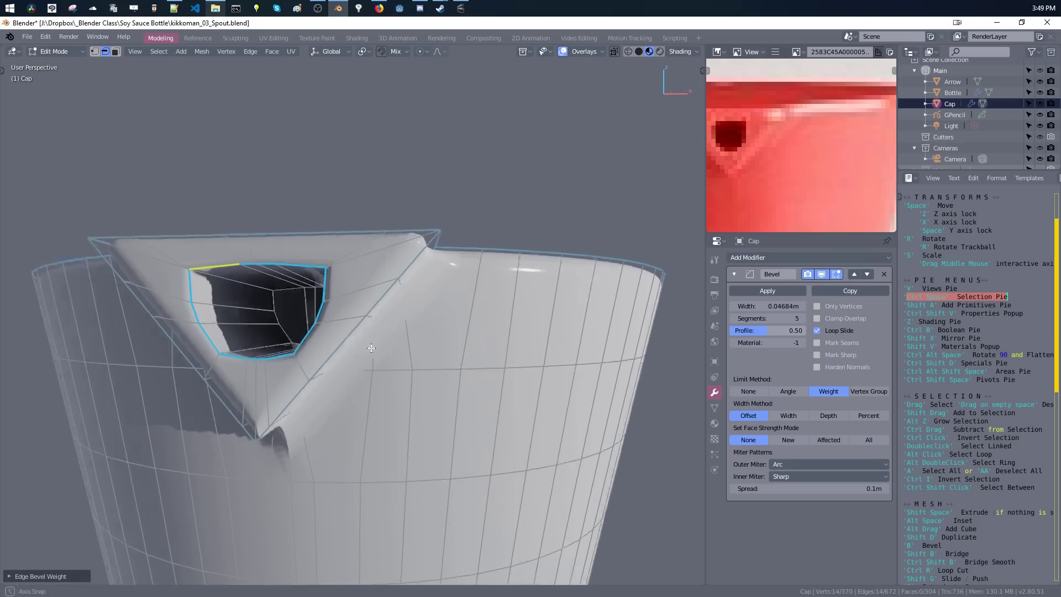
middle_drag(415, 328, 398, 339)
key(ctrl+z)
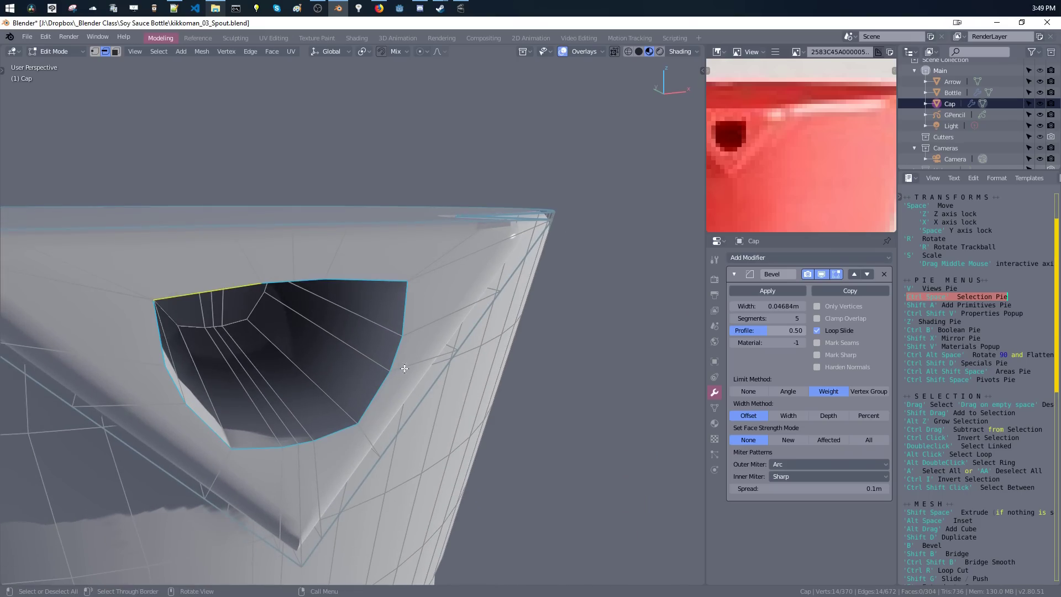
Give the selected rim loop of the spout opening a slight bevel weight to soften it.
key(ctrl+shift+e)
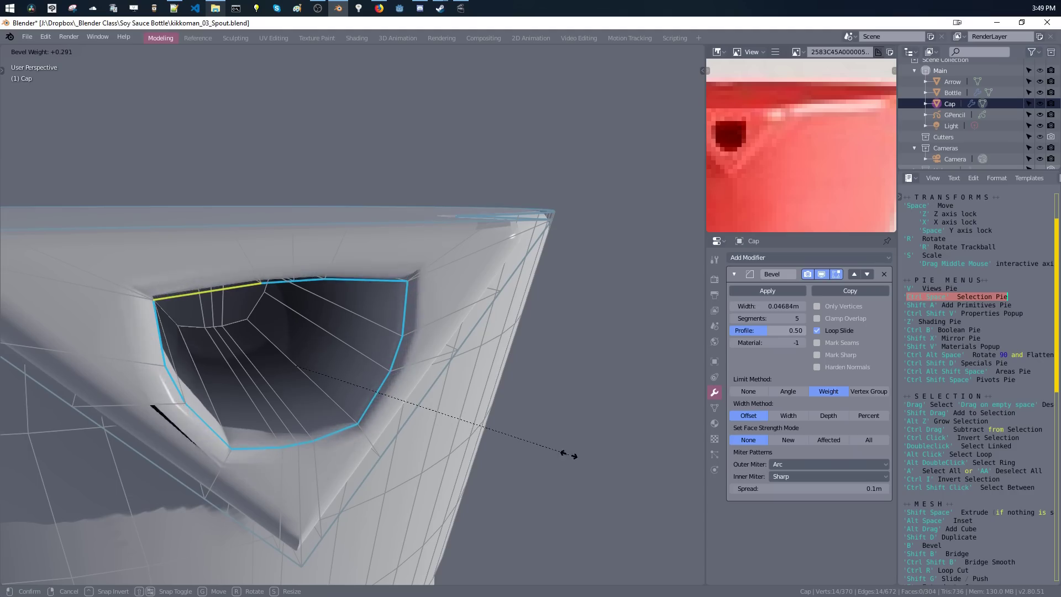
click(424, 404)
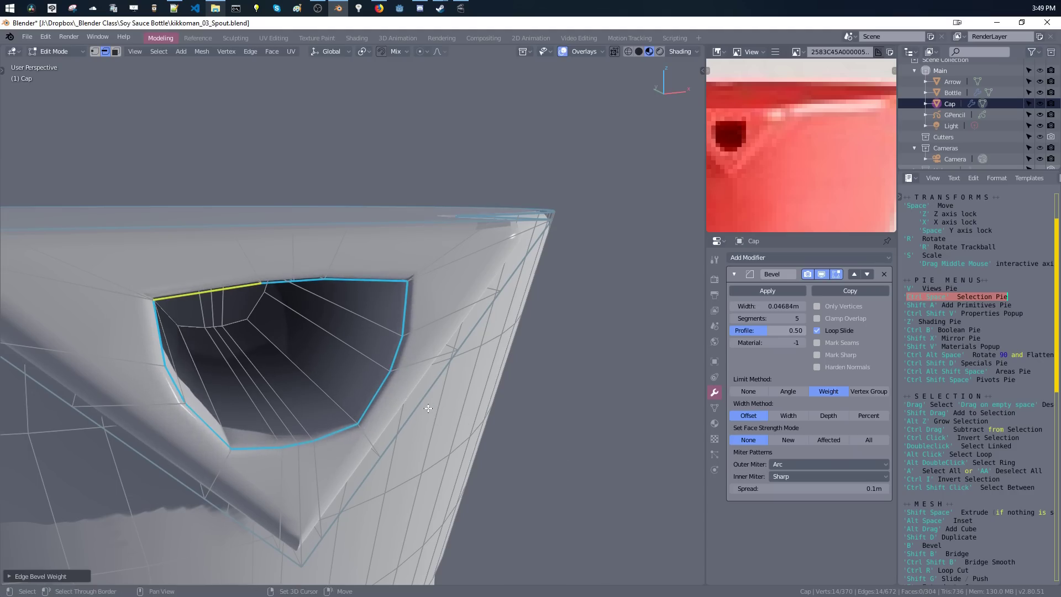
Give the two lower corner edges running into the spout hole a bevel weight of about 0.39.
middle_drag(424, 404, 315, 382)
alt+click(305, 383)
middle_drag(201, 366, 231, 366)
click(291, 359)
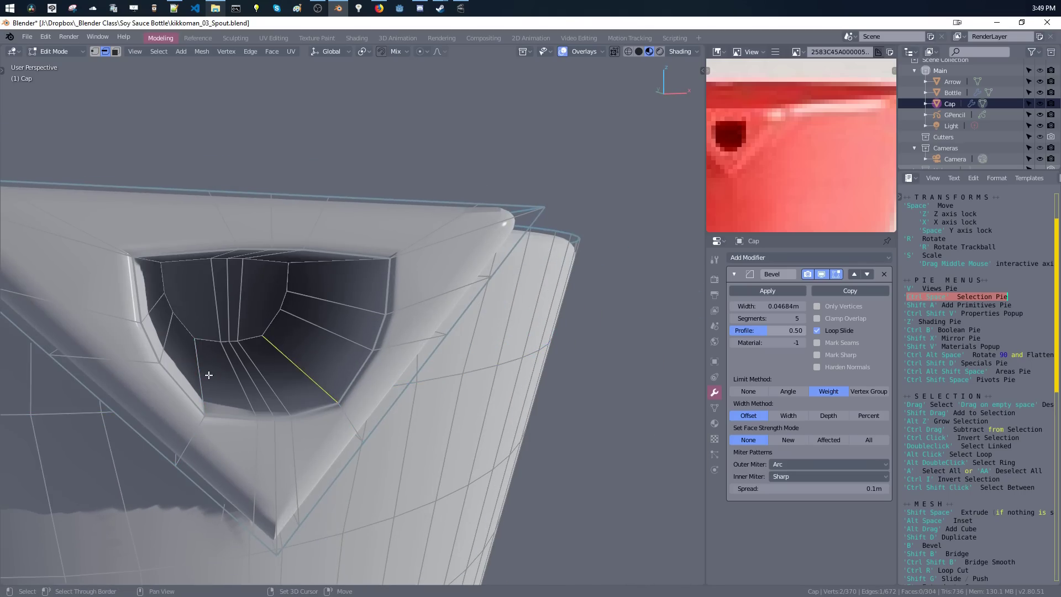
shift+click(207, 374)
middle_drag(206, 375, 160, 341)
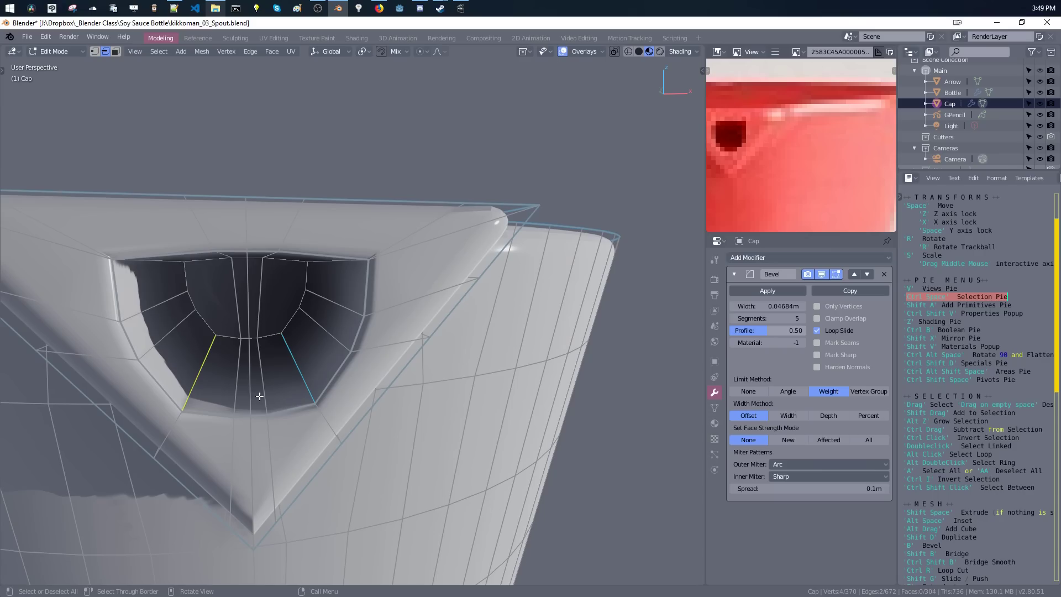
key(ctrl+shift+e)
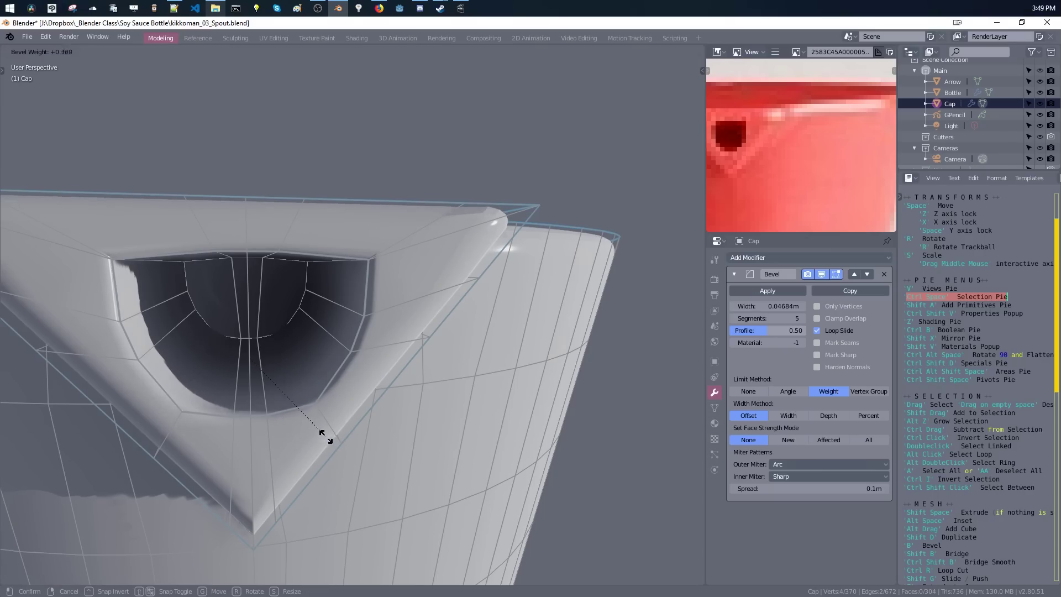
click(325, 437)
Select the two side edges on each side inside the spout hole and give them a bevel weight of about 0.25.
shift+click(176, 330)
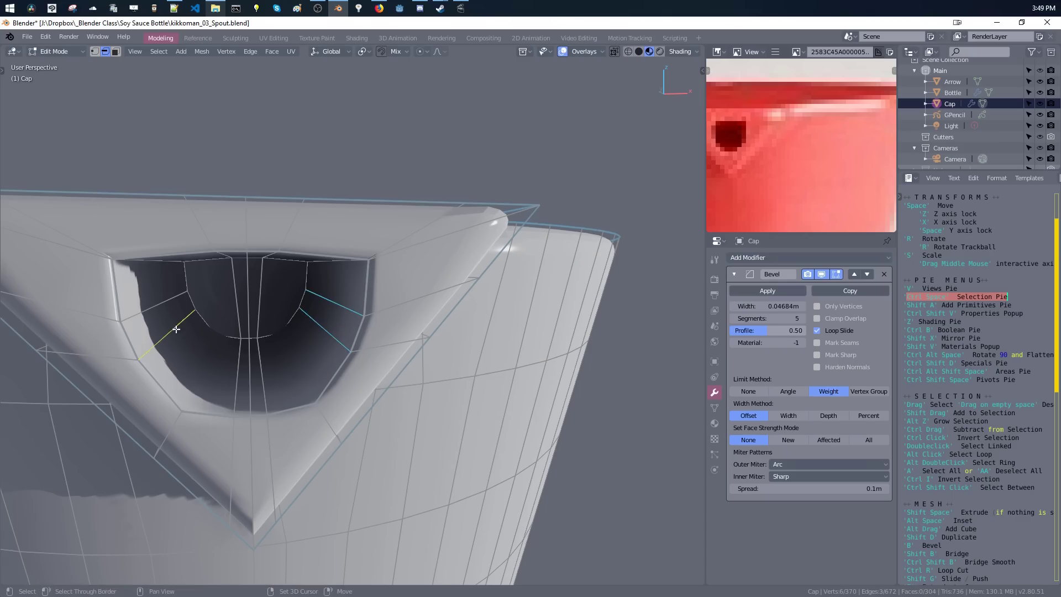
shift+click(161, 310)
middle_drag(214, 336, 263, 337)
key(ctrl+shift+e)
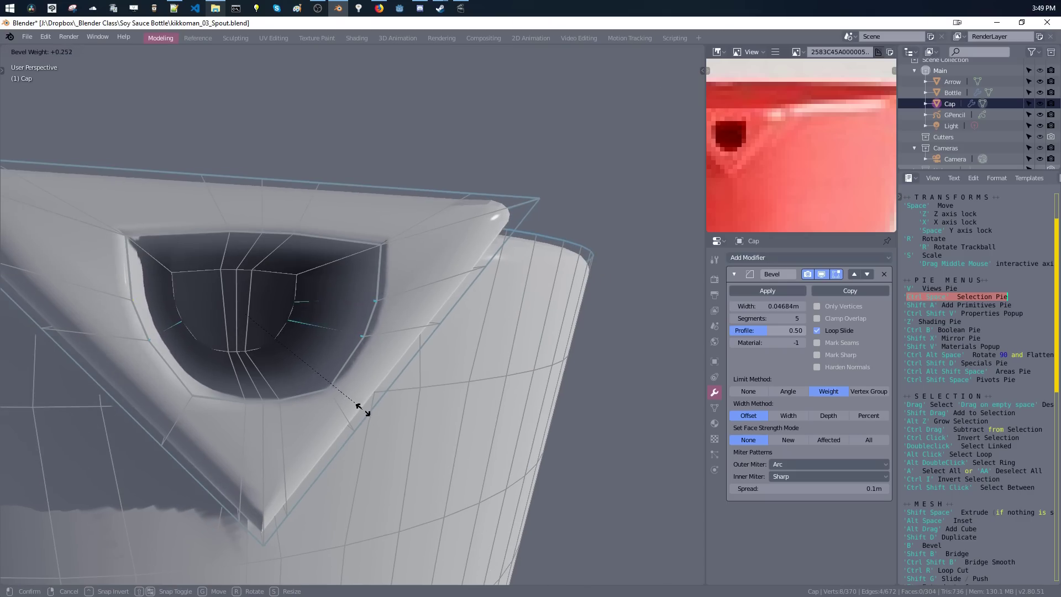
click(360, 408)
Slide the two inner edges on the right side of the spout hole slightly with Edge Slide.
click(337, 337)
key(shift+g)
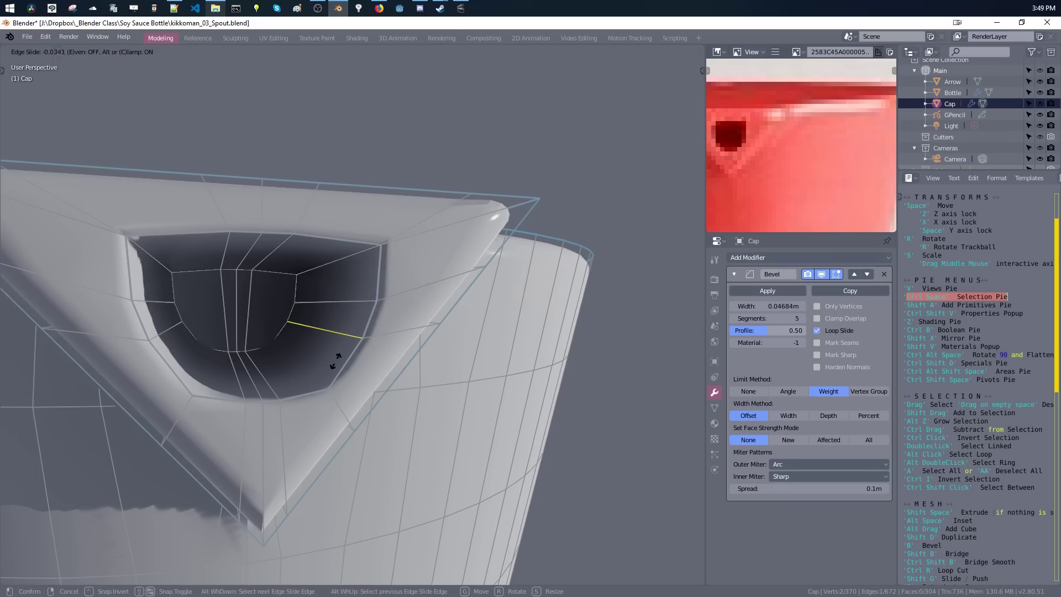
click(346, 332)
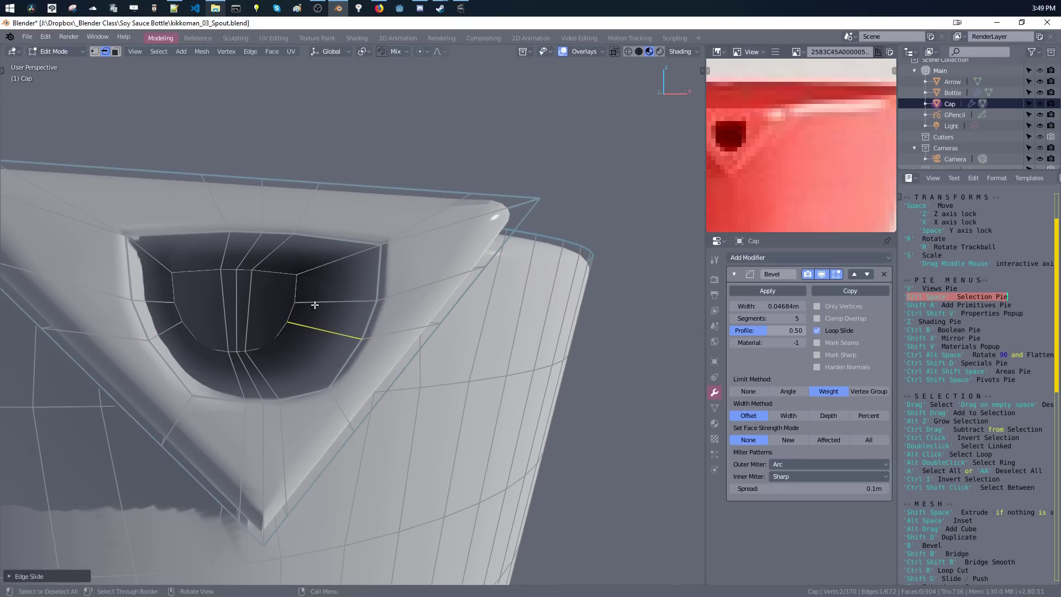
key(shift+g)
click(332, 316)
Increase the bevel weight of both right-side inner edges of the spout hole together.
shift+click(329, 332)
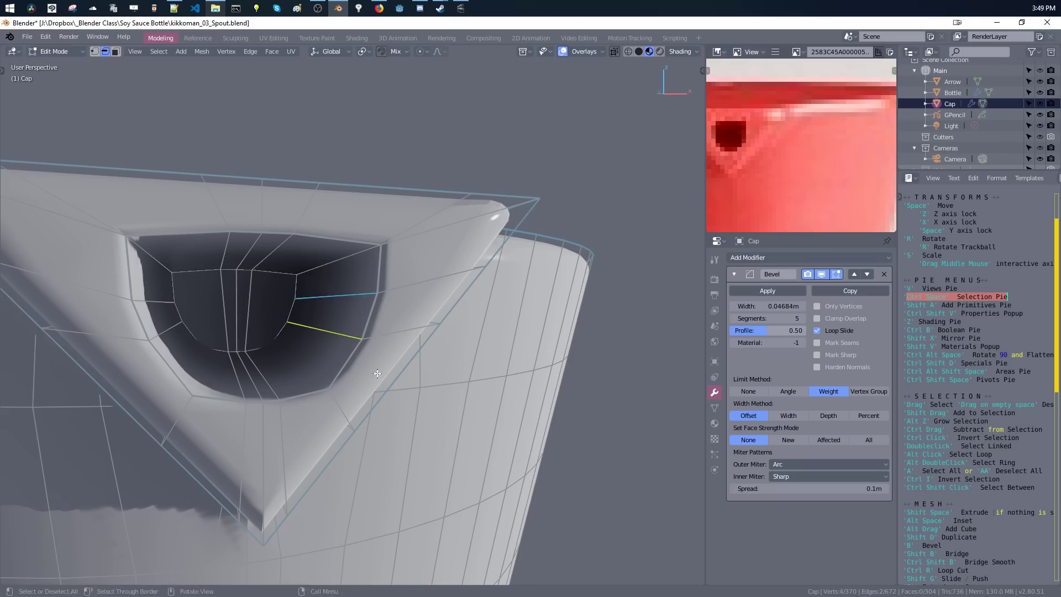
key(ctrl+shift+e)
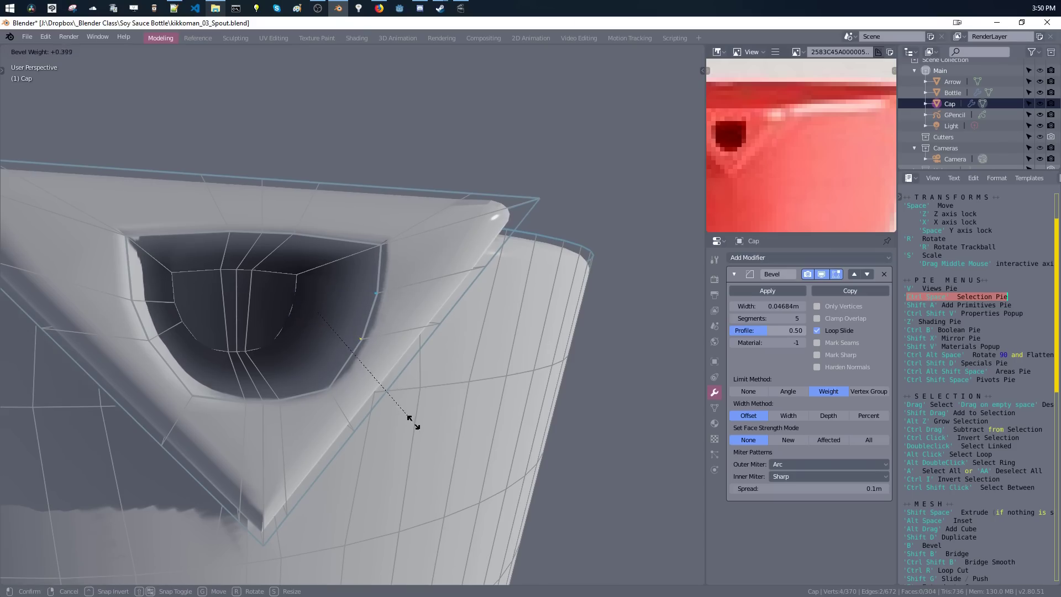
click(414, 403)
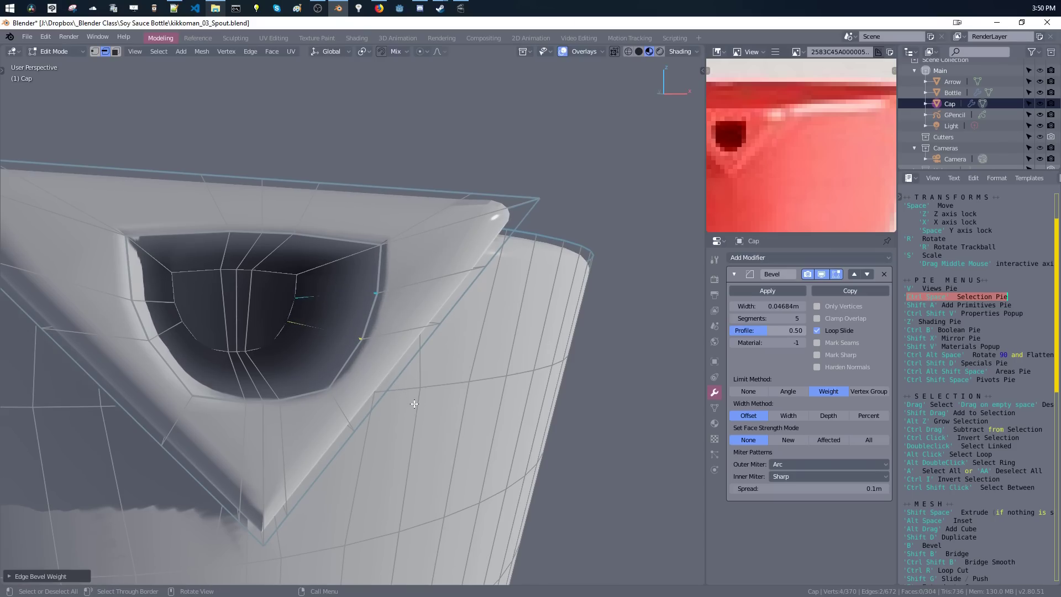
Round the upper right corner inside the spout hole by adding bevel weight to its corner edge.
click(346, 260)
ctrl+middle_drag(353, 277, 341, 253)
middle_drag(342, 253, 347, 305)
key(ctrl+shift+e)
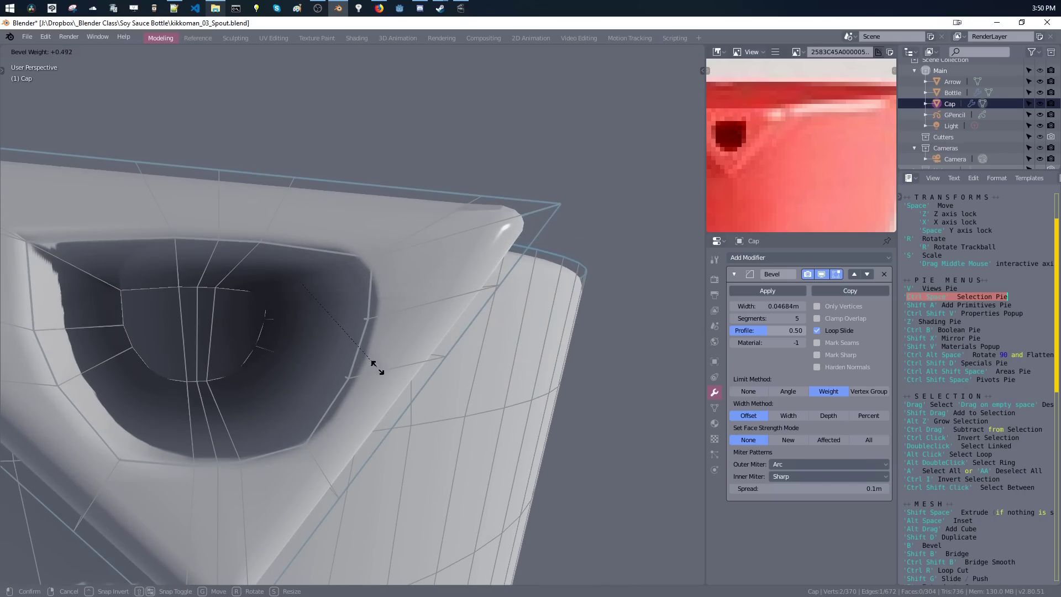
click(376, 347)
middle_drag(380, 360, 297, 279)
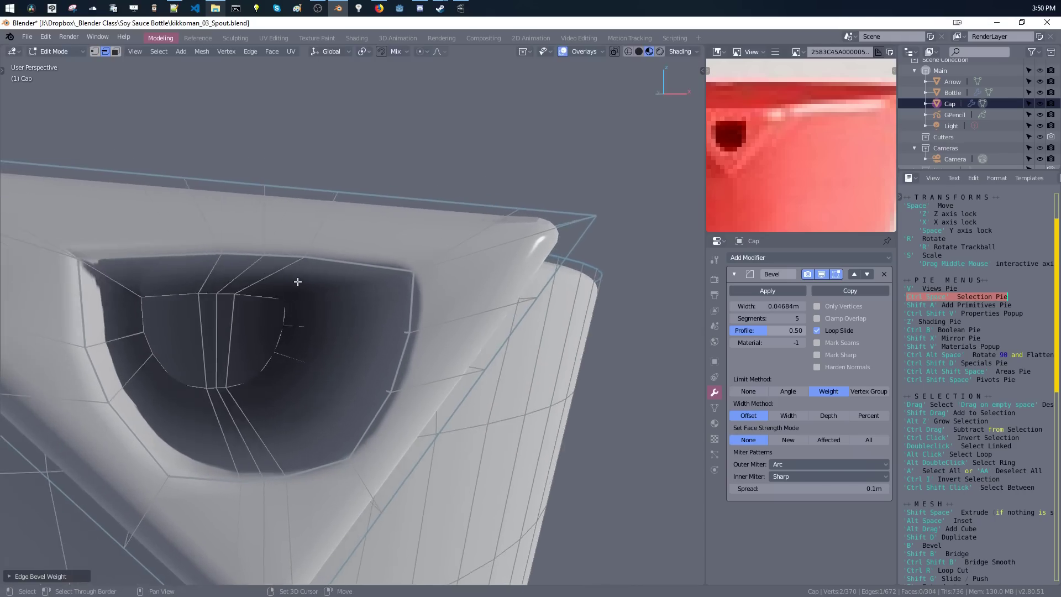
Adjust the spout hole's ceiling edge right of centre along Z and give it a bevel weight of about 0.13.
click(268, 273)
key(g)
key(z)
click(269, 288)
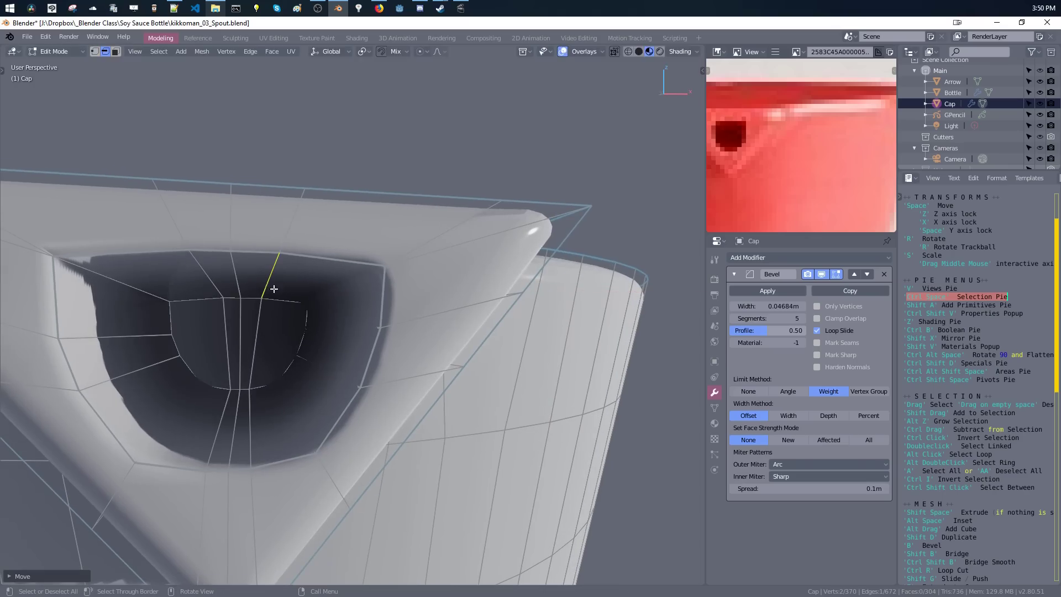
key(g)
key(z)
click(272, 288)
key(ctrl+shift+e)
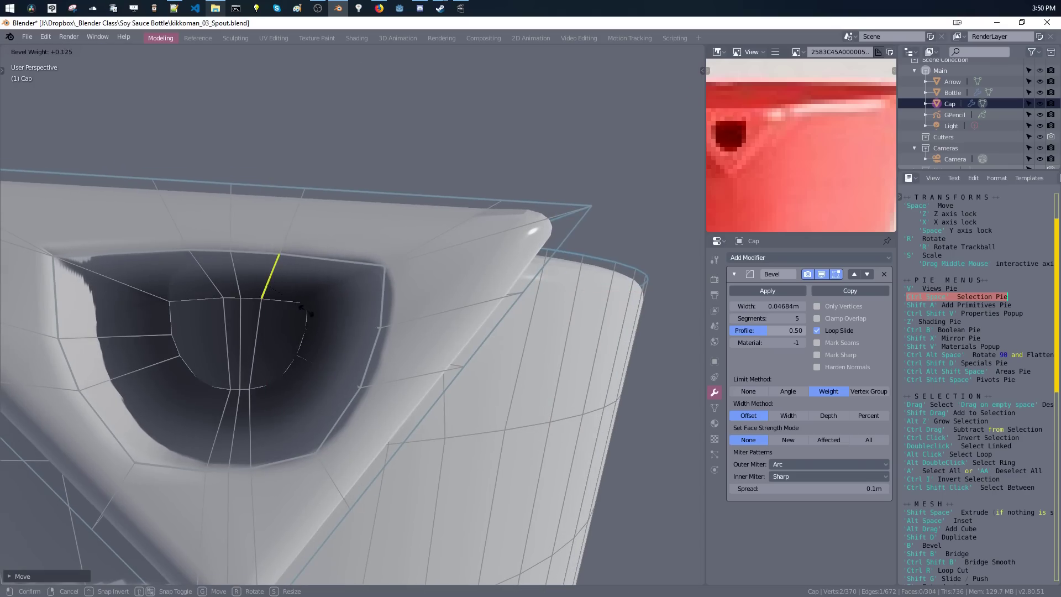
click(308, 315)
Symmetrize the cap mesh along X so the right half of the spout is copied onto the left.
middle_drag(309, 316, 425, 346)
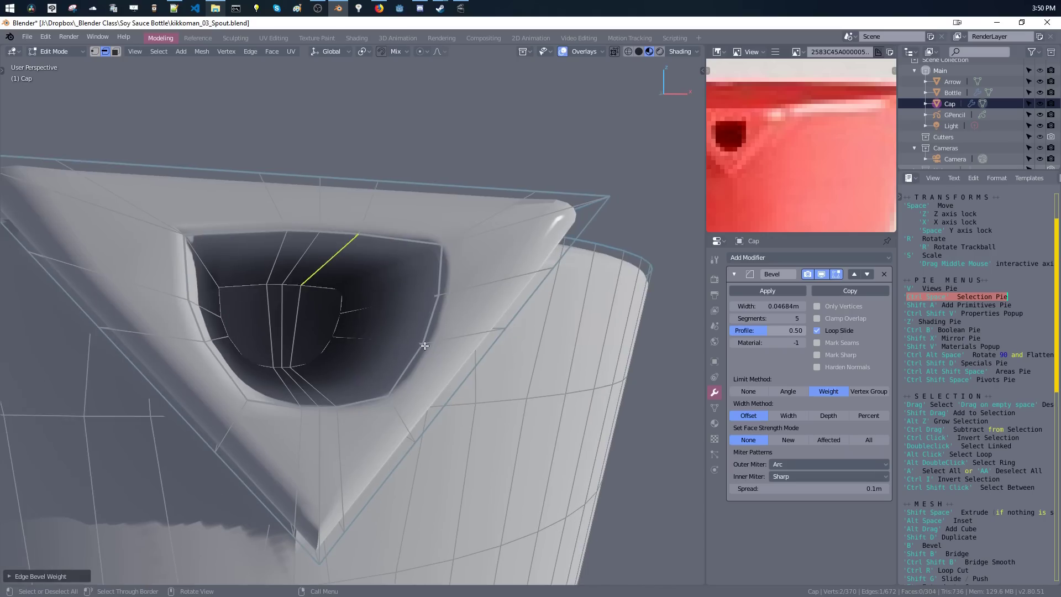
middle_drag(374, 275, 317, 311)
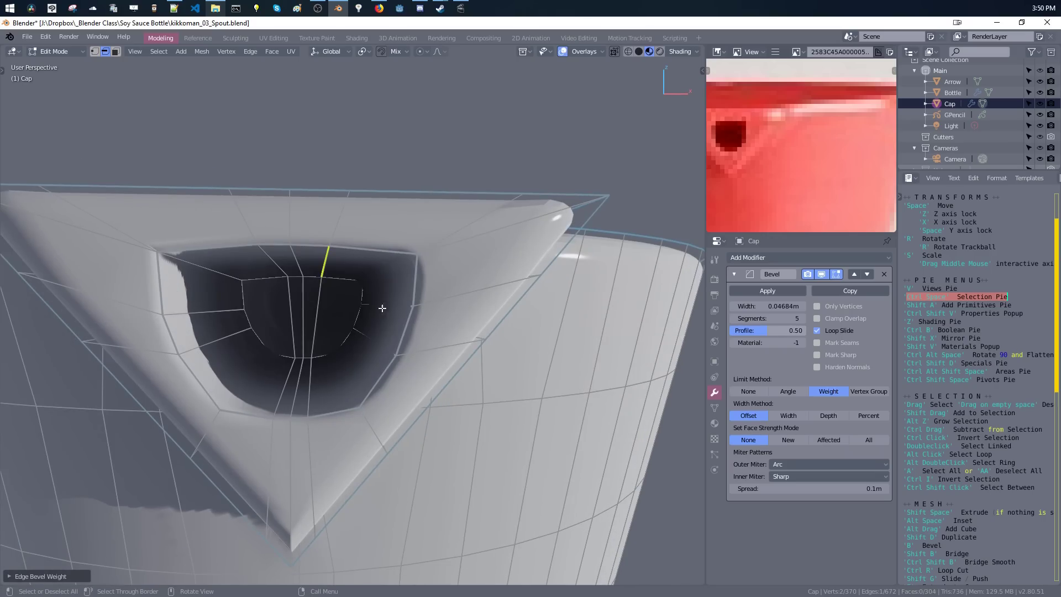
key(shift+x)
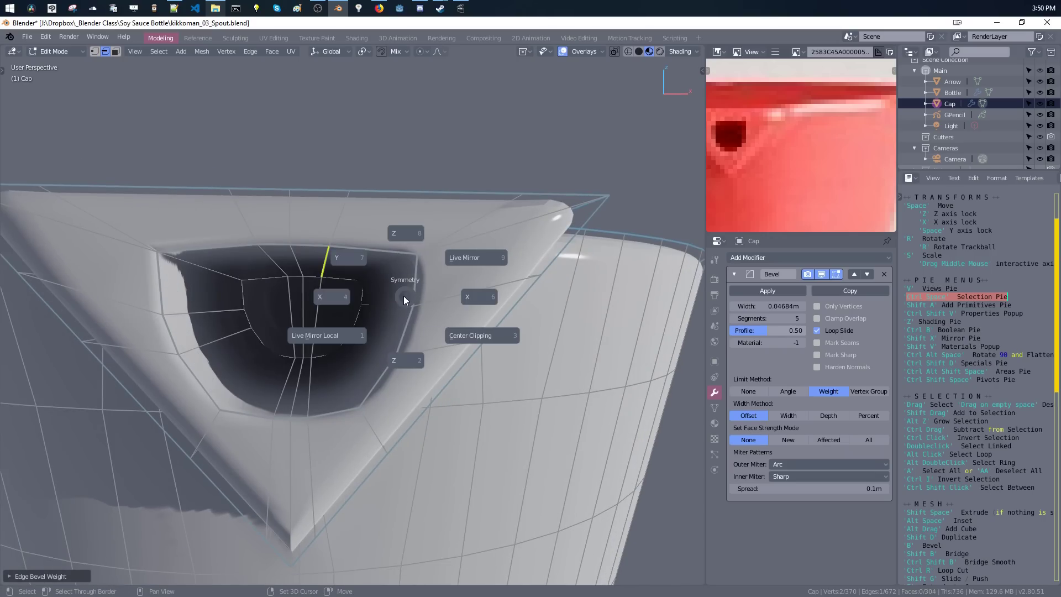
click(315, 301)
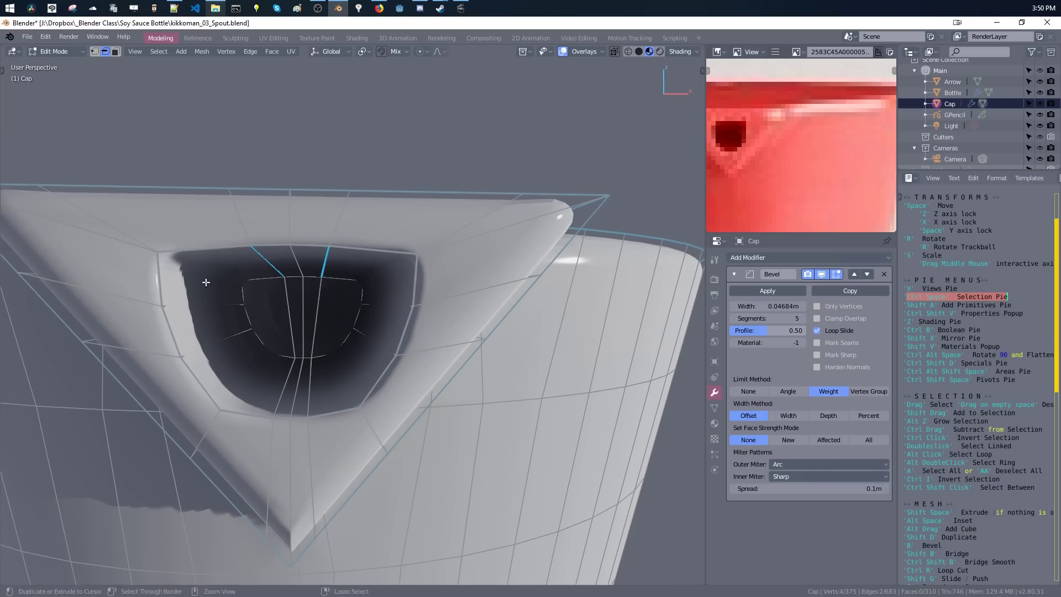
middle_drag(206, 282, 228, 275)
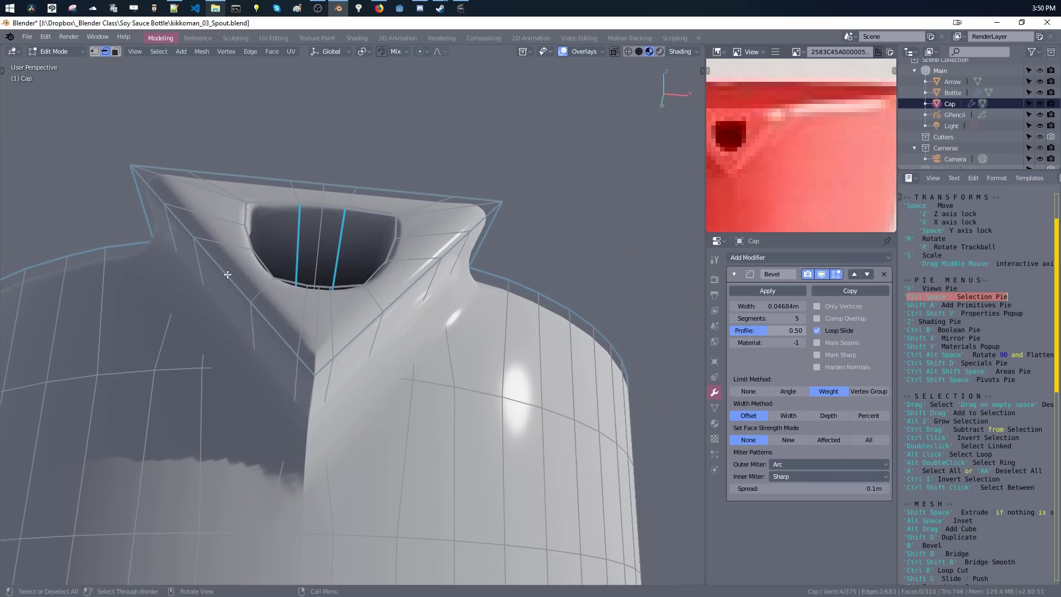
middle_drag(650, 197, 381, 281)
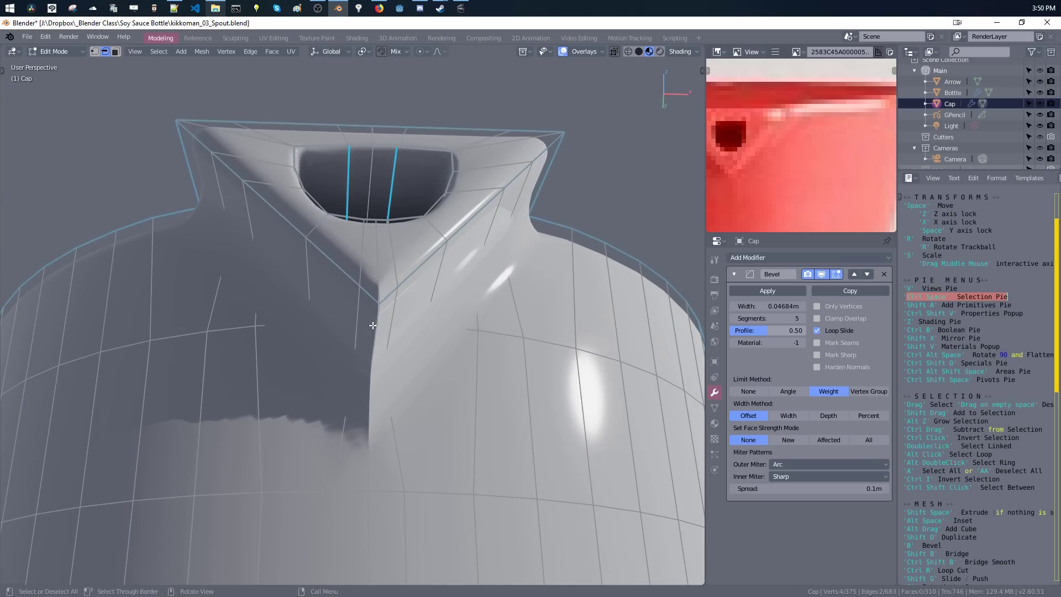
Try adding a bevel weight of about 0.05 to the centre edges running from below the spout hole down the cap's front.
shift+click(369, 453)
middle_drag(368, 428, 366, 457)
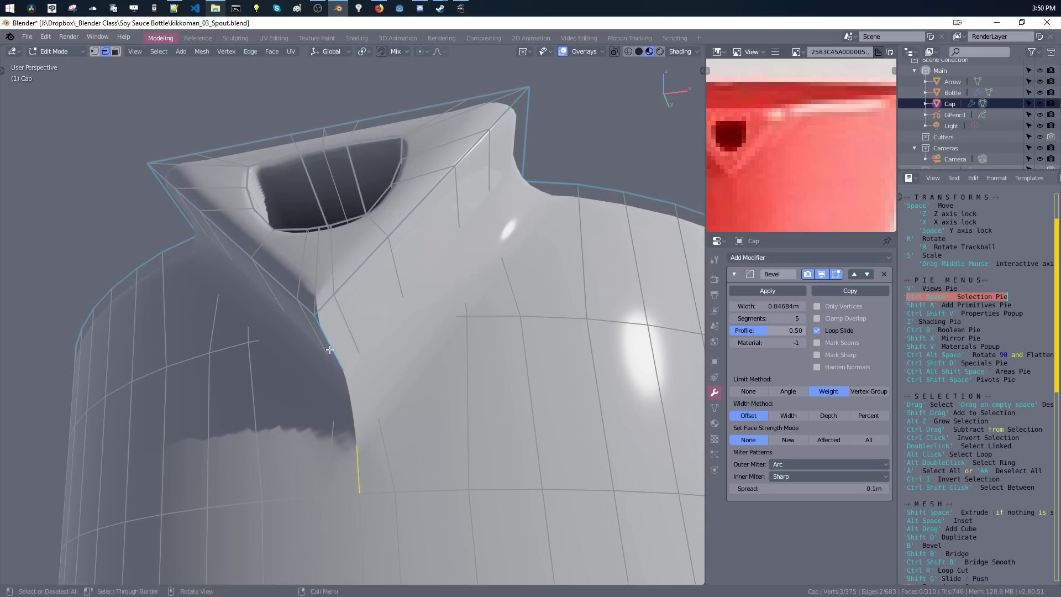
shift+click(315, 299)
key(ctrl+shift+e)
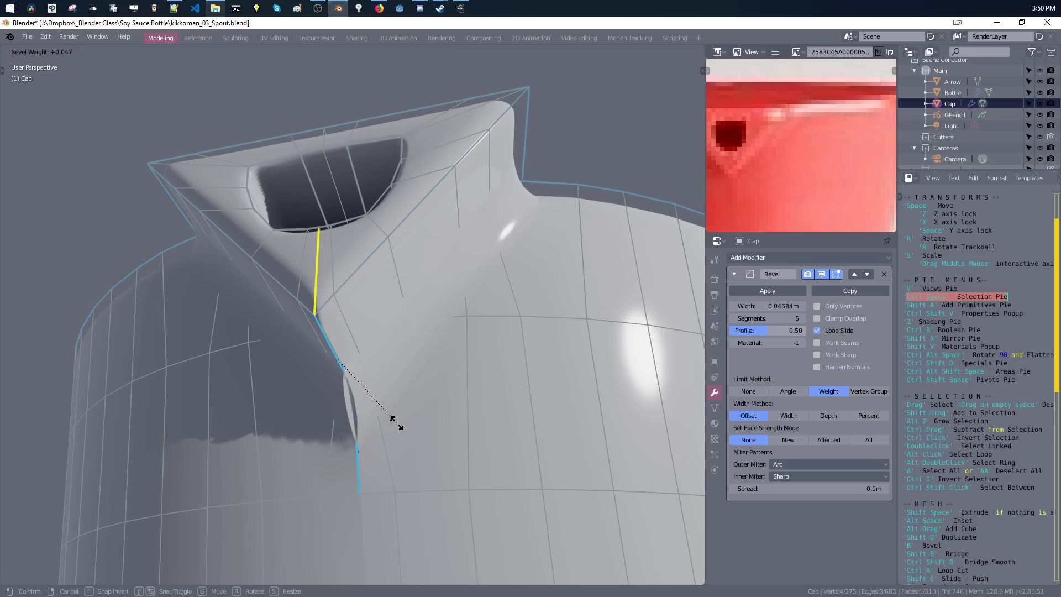
click(387, 414)
Try including the next centre edge further down the cap's front and readjust the bevel weight of the whole edge chain.
scroll(384, 331, up, 6)
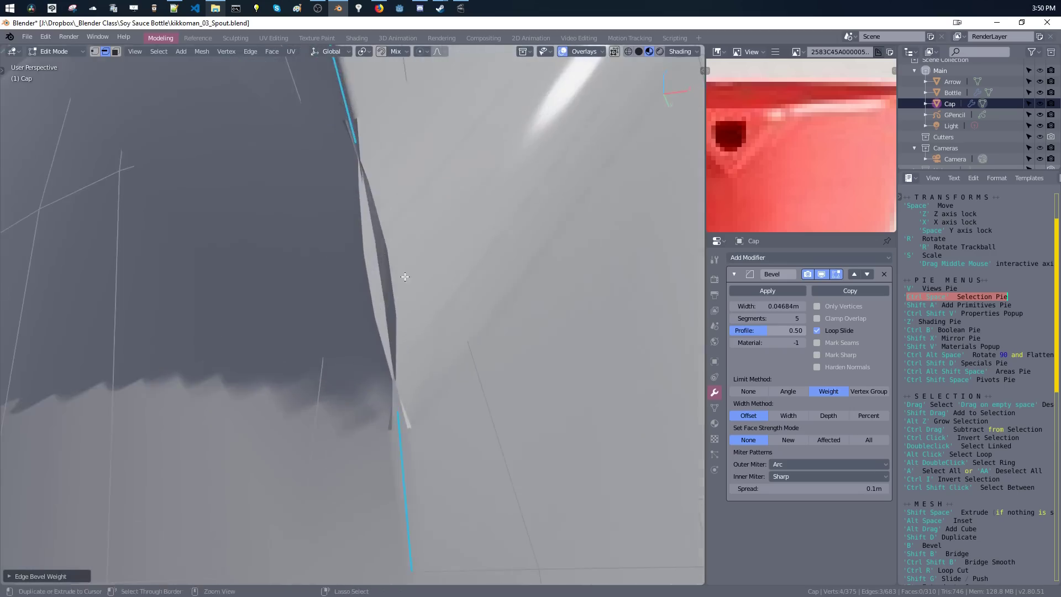
scroll(373, 331, down, 2)
middle_drag(370, 348, 362, 446)
shift+click(369, 442)
key(ctrl+shift+e)
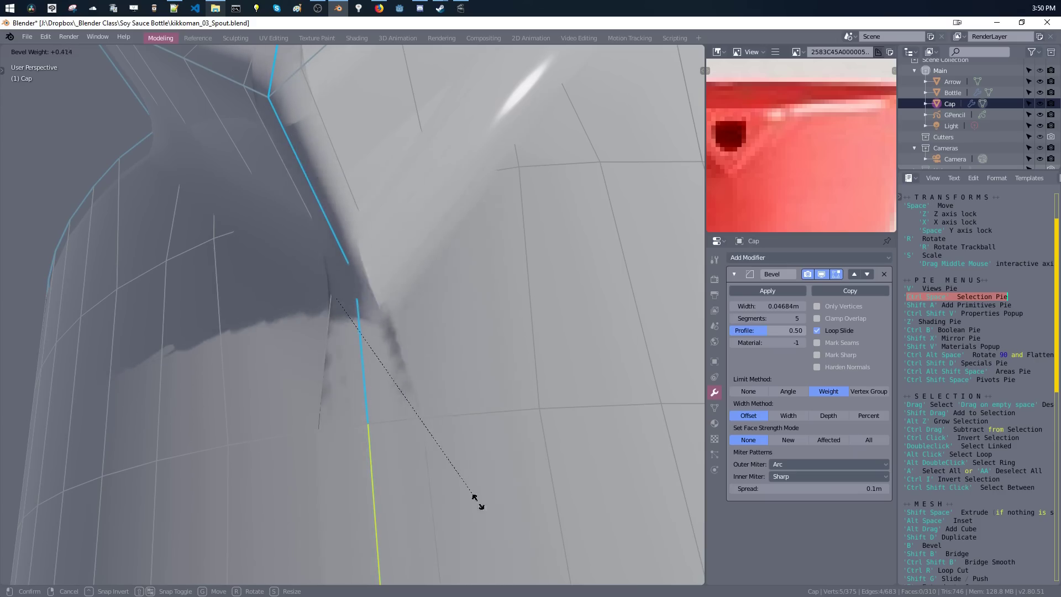
click(409, 420)
Return to object mode and reduce the cap's bevel segments to 4.
key(Tab)
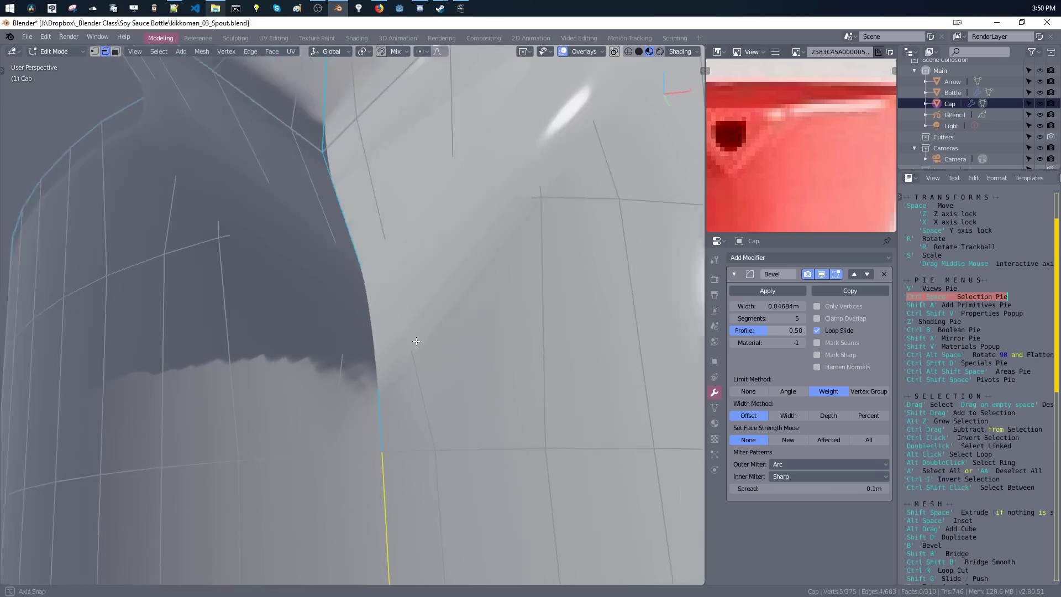
middle_drag(431, 409, 387, 353)
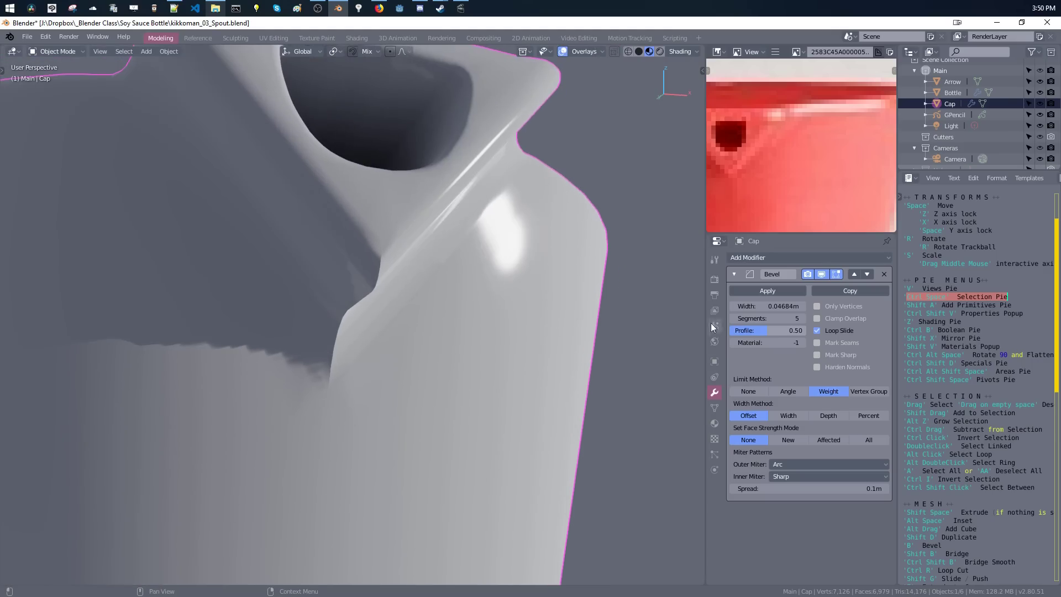
click(732, 318)
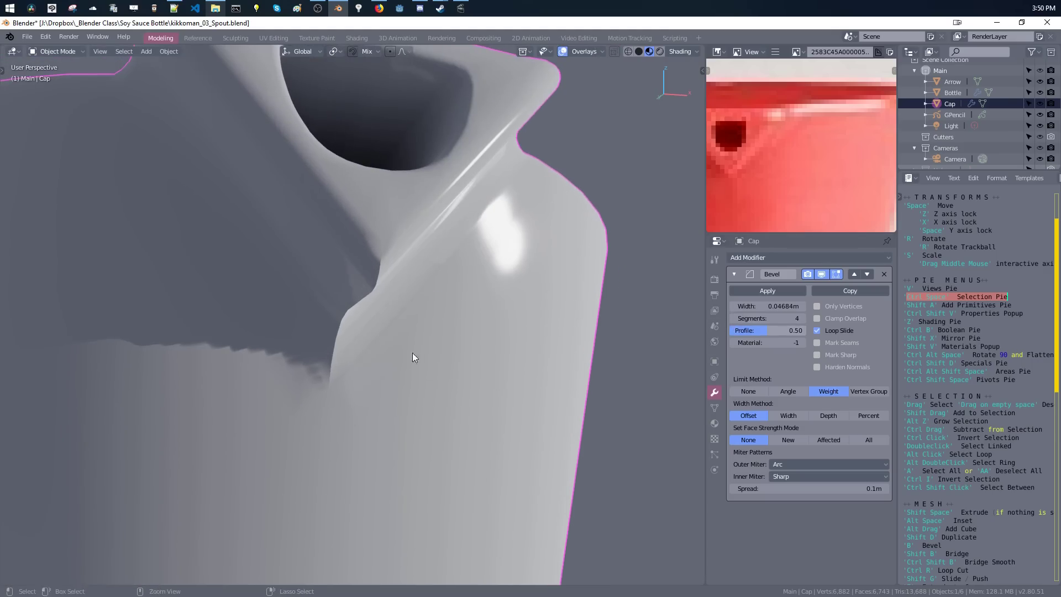
Try raising the bevel weight of the centre edge chain below the spout hole by about 0.07 with the reduced segments.
key(Tab)
key(ctrl+shift+e)
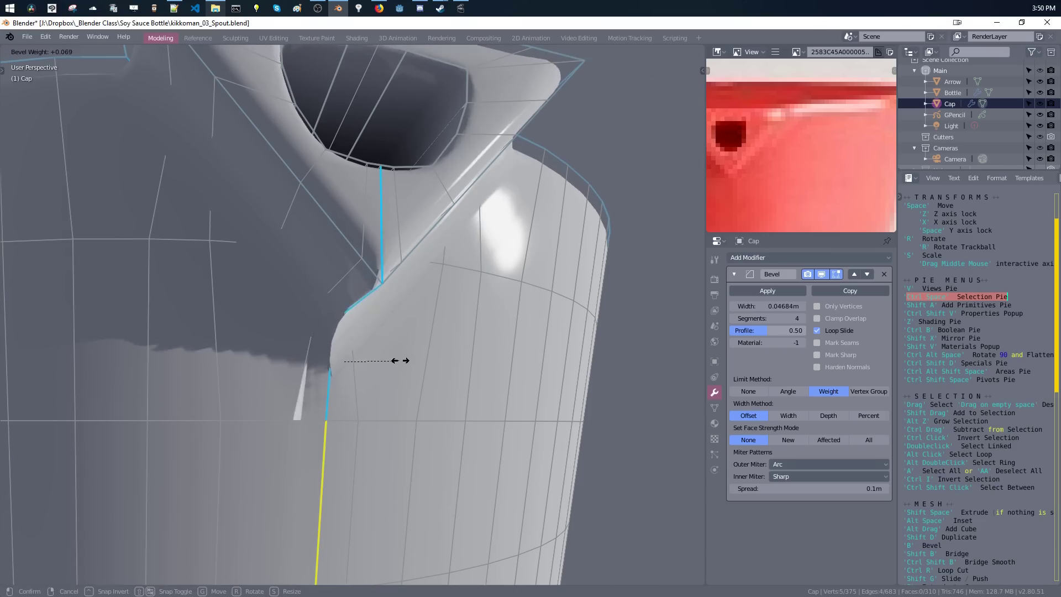
click(396, 362)
middle_drag(303, 356, 340, 268)
key(Tab)
Compare the spout's shading with and without hardened normals and leave Harden Normals enabled on the cap's Bevel modifier.
scroll(291, 326, down, 5)
middle_drag(326, 326, 190, 226)
middle_drag(279, 184, 465, 175)
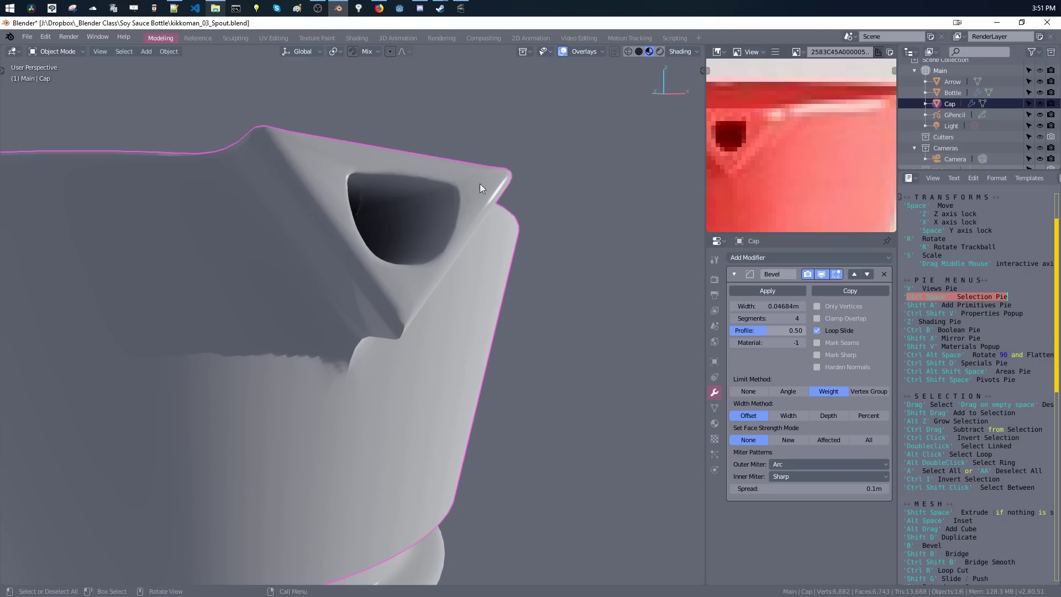
click(818, 367)
click(819, 368)
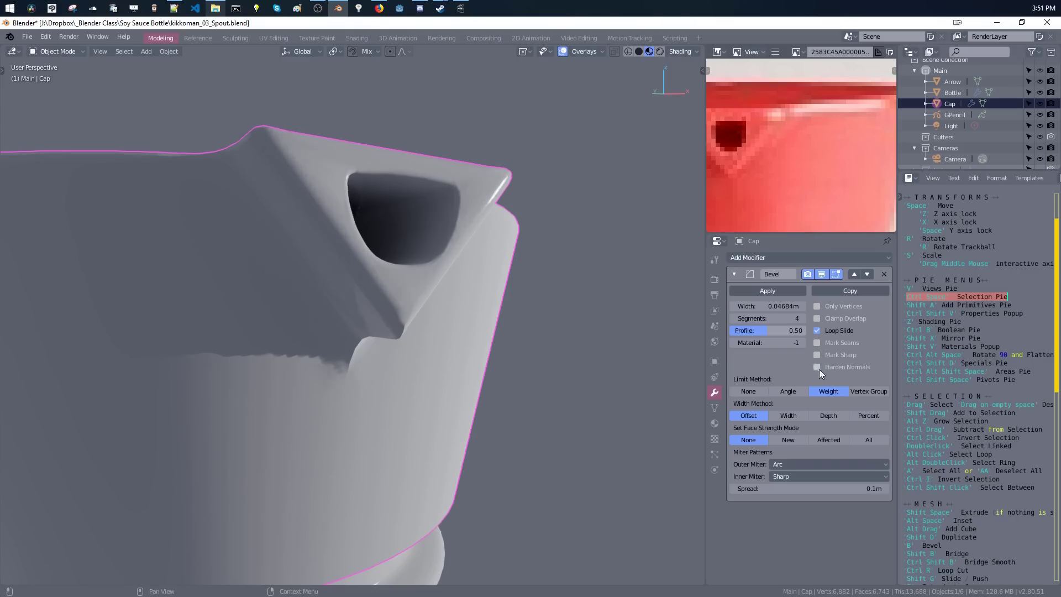
click(817, 367)
mouse_move(578, 296)
middle_down()
mouse_move(327, 261)
mouse_move(318, 380)
mouse_move(308, 303)
mouse_move(343, 374)
mouse_move(366, 291)
mouse_move(381, 288)
middle_up()
scroll(318, 380, down, 5)
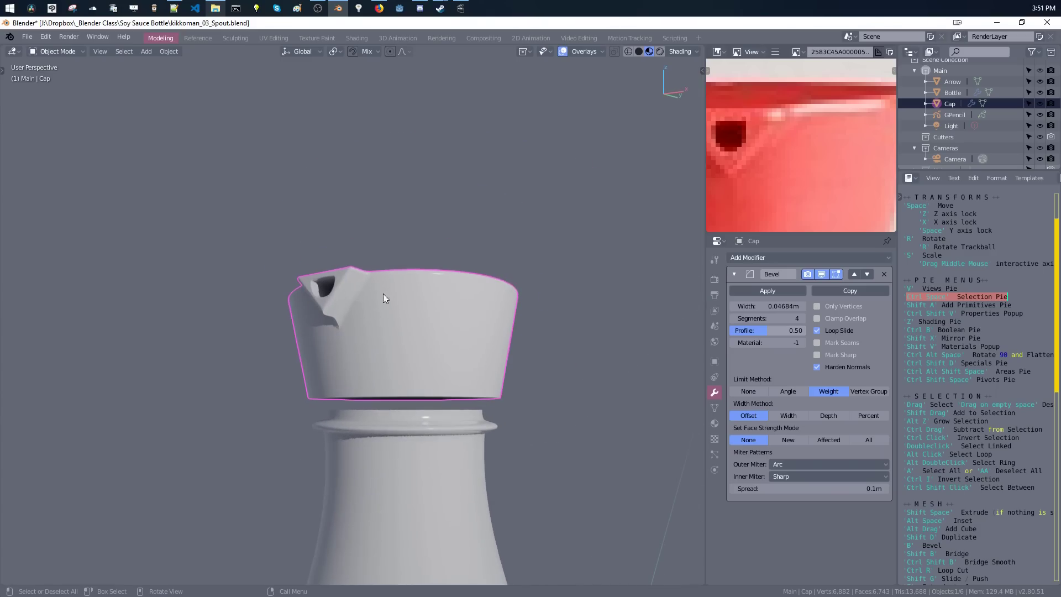
Set the cap's bevel segments to 5 and deselect the cap.
click(804, 319)
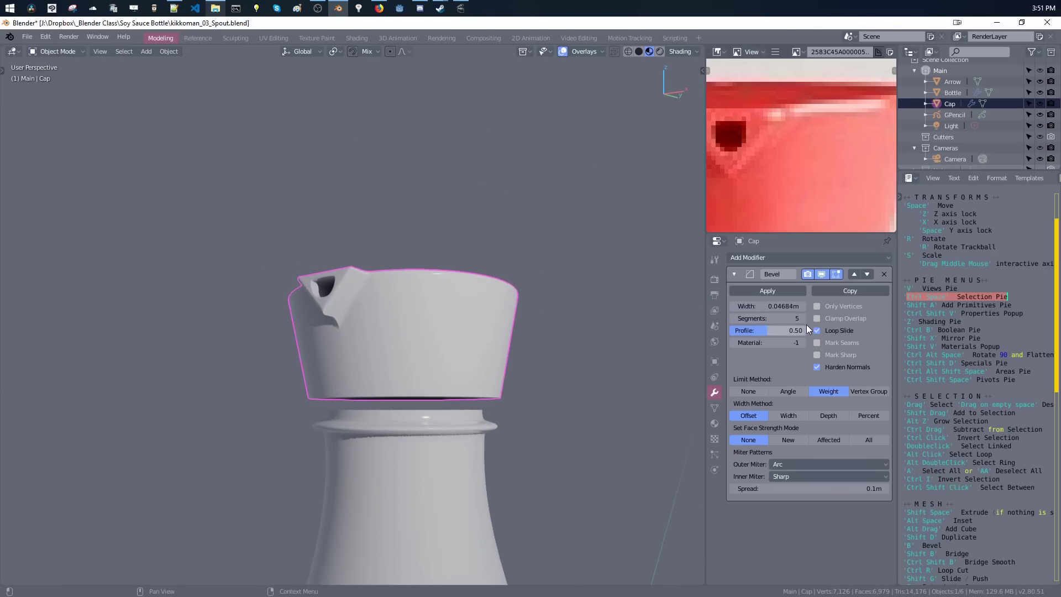
middle_drag(451, 261, 528, 241)
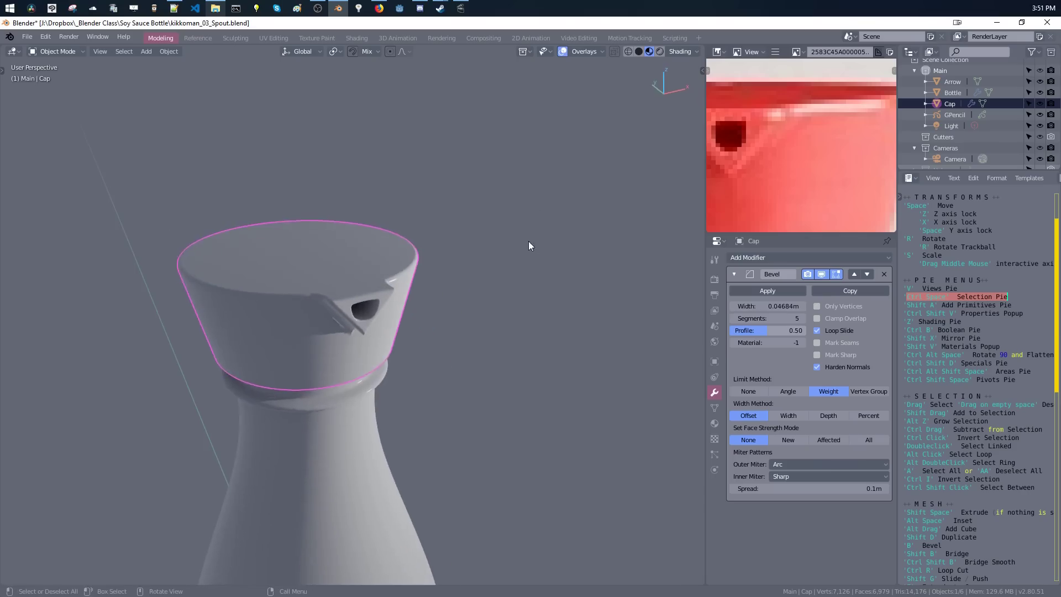
click(529, 279)
Compare the cap with the reference photo, collapse the Bevel modifier and show the material settings.
middle_drag(498, 284, 525, 270)
middle_drag(752, 205, 781, 168)
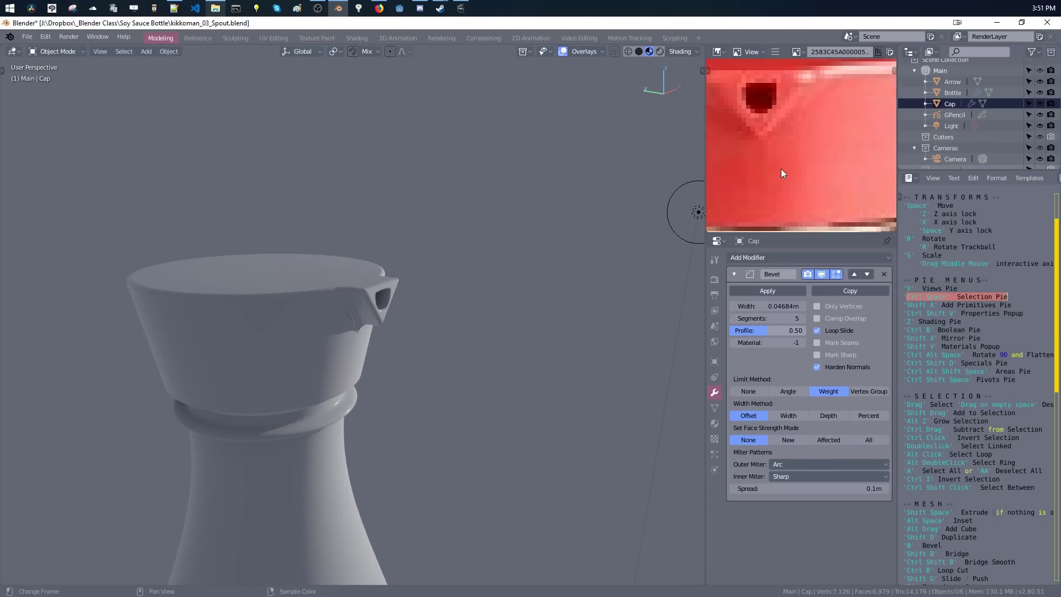
click(734, 275)
click(714, 425)
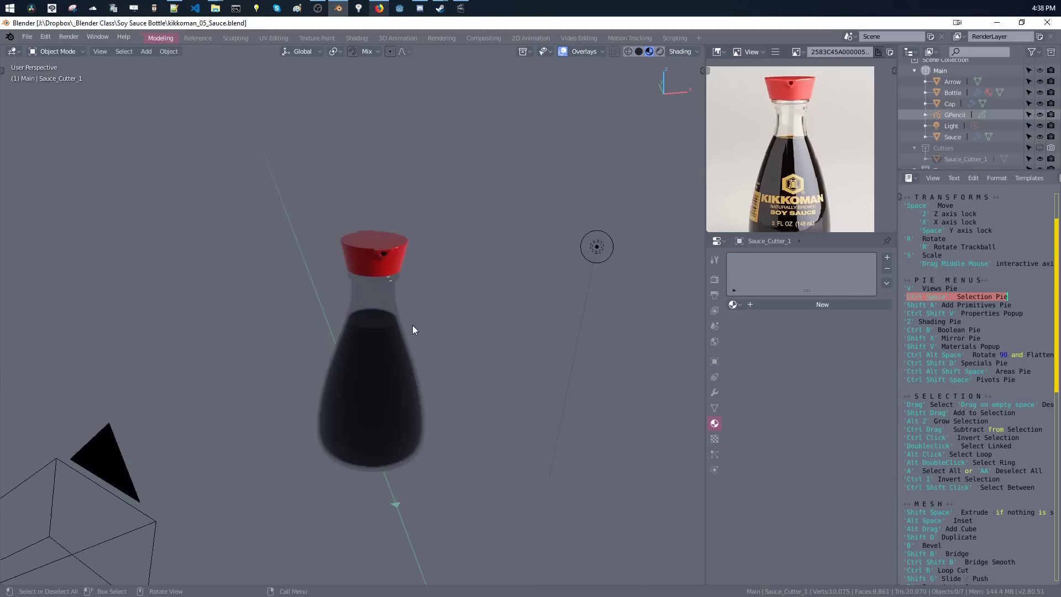
Select the horizontal edge loop around the middle of the glass bottle's body and scale it up slightly.
middle_drag(413, 325, 379, 283)
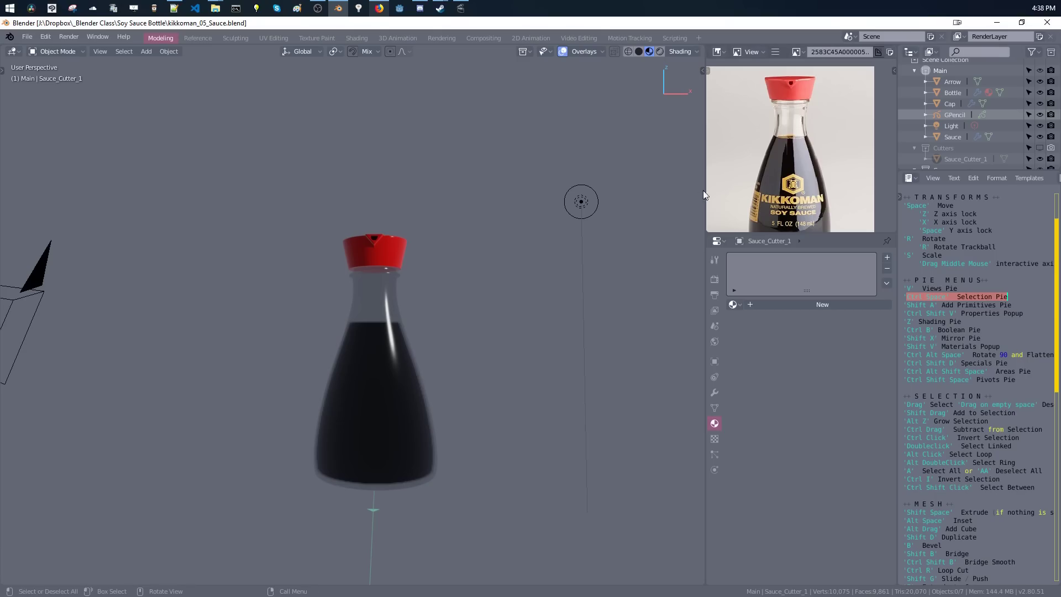
click(375, 326)
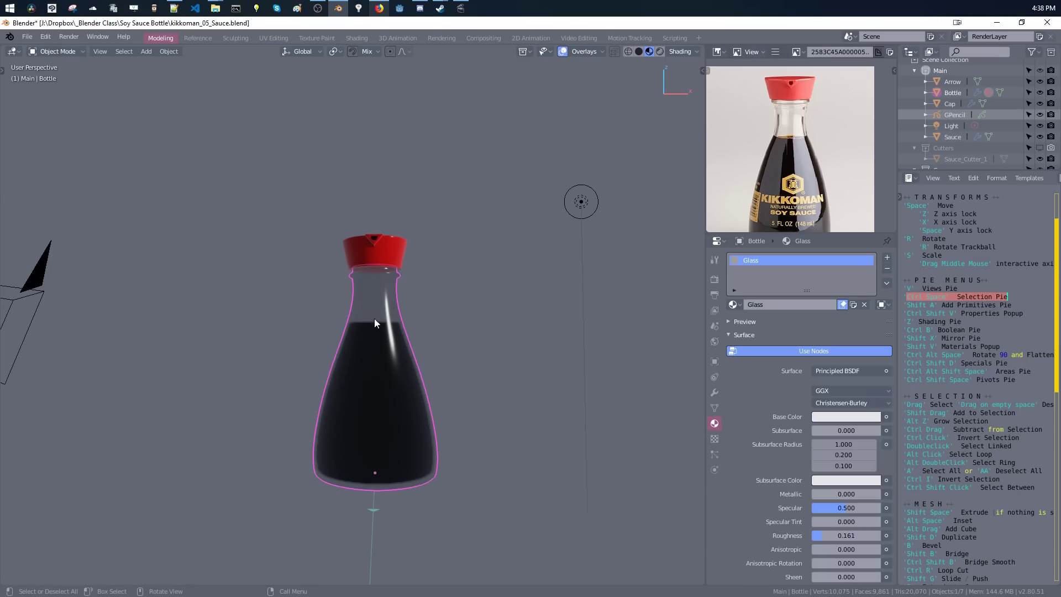
key(ctrl+Tab)
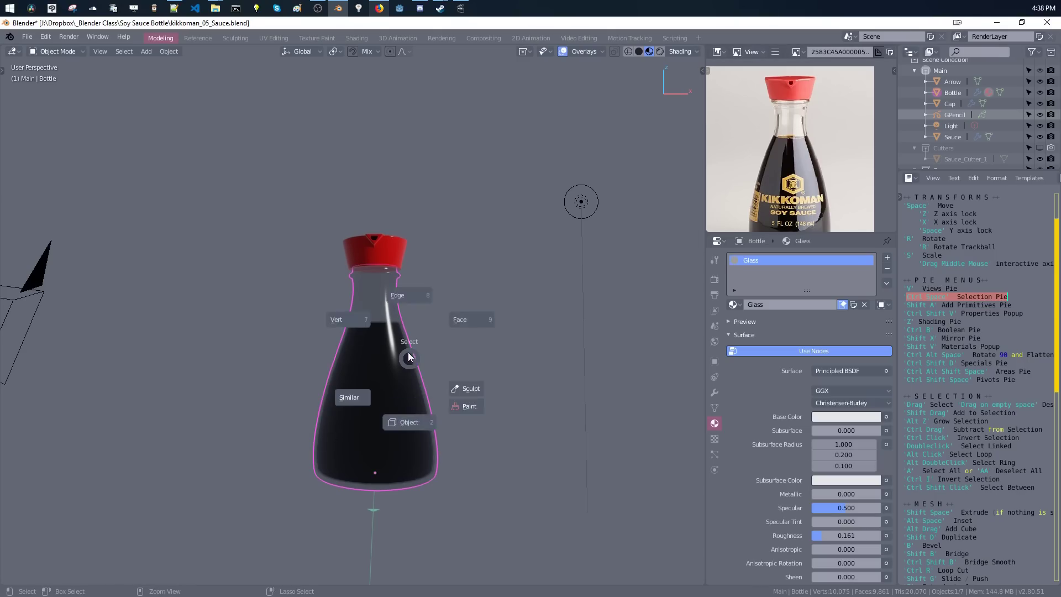
click(406, 301)
scroll(406, 312, up, 2)
scroll(400, 309, up, 1)
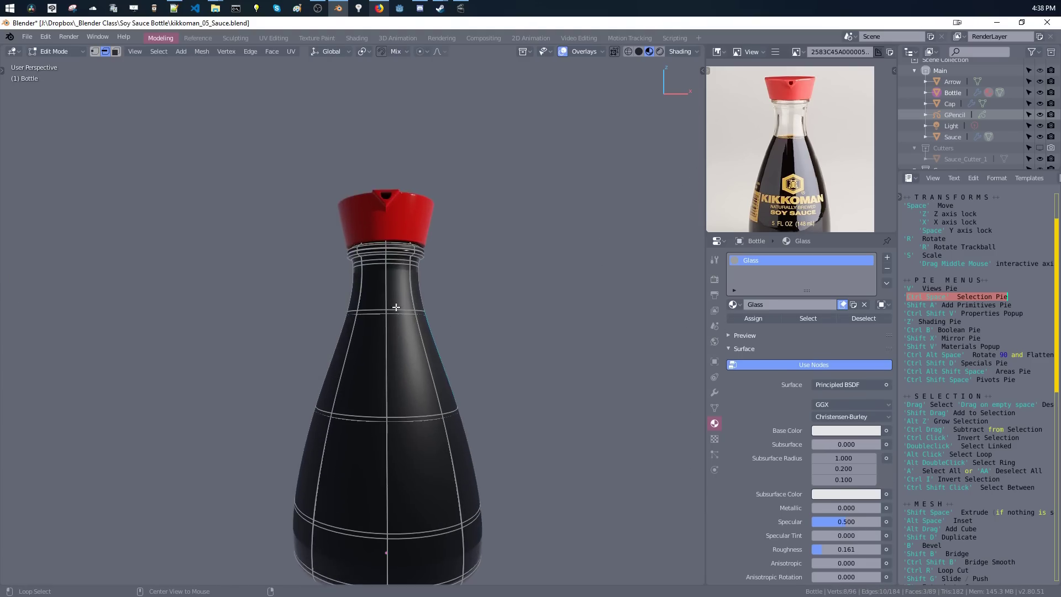
alt+click(413, 419)
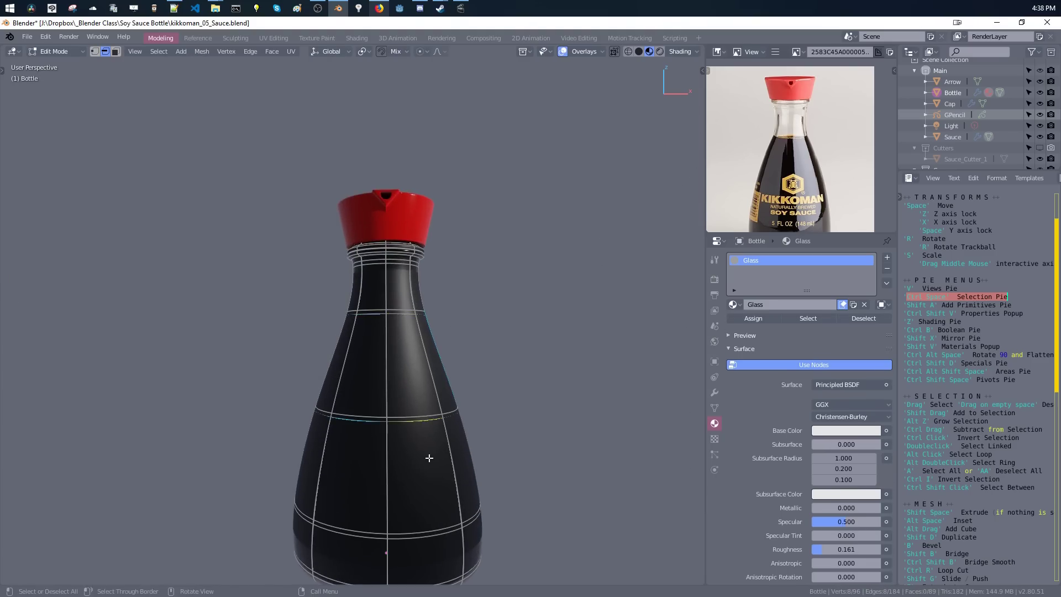
key(s)
click(441, 468)
Raise the widened mid-body edge loop slightly along Z and fine-tune its height.
key(space)
key(z)
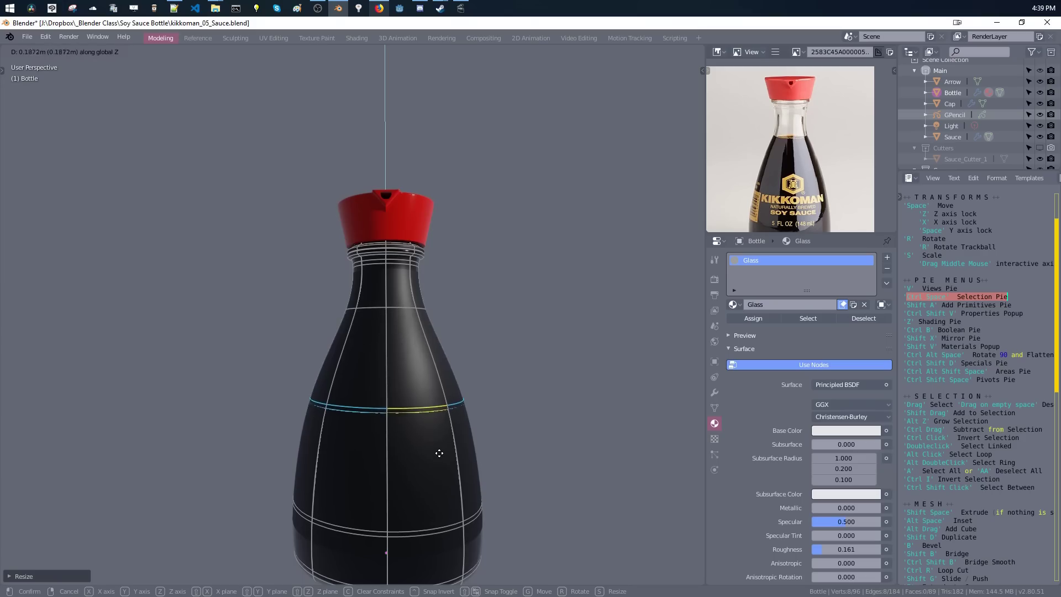
click(440, 453)
key(space)
key(z)
click(444, 478)
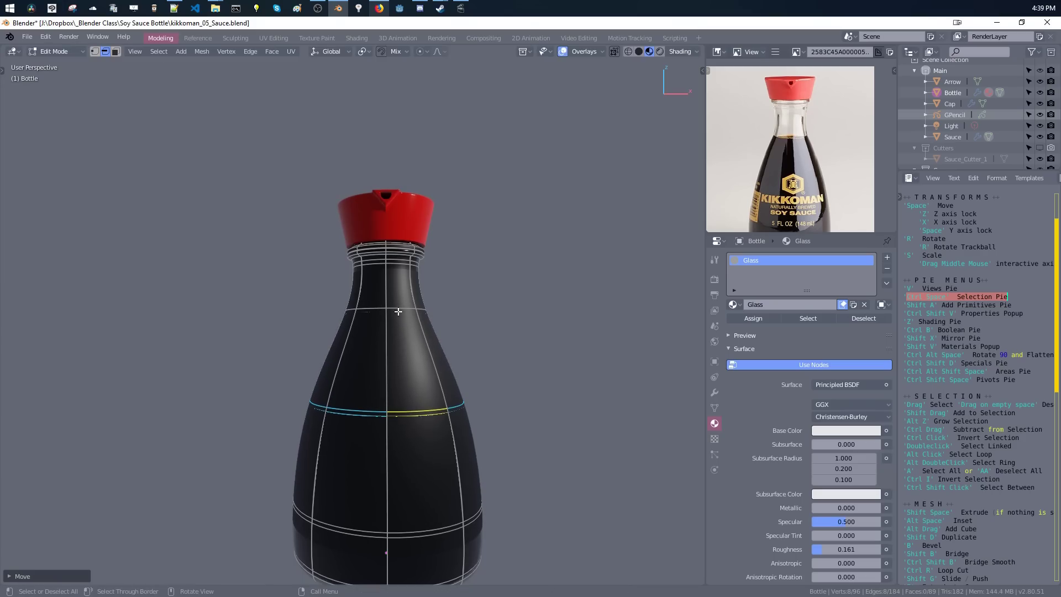
Lower the edge loop at the base of the bottle's neck about 0.33 m along Z and fine-tune its height.
key(space)
key(z)
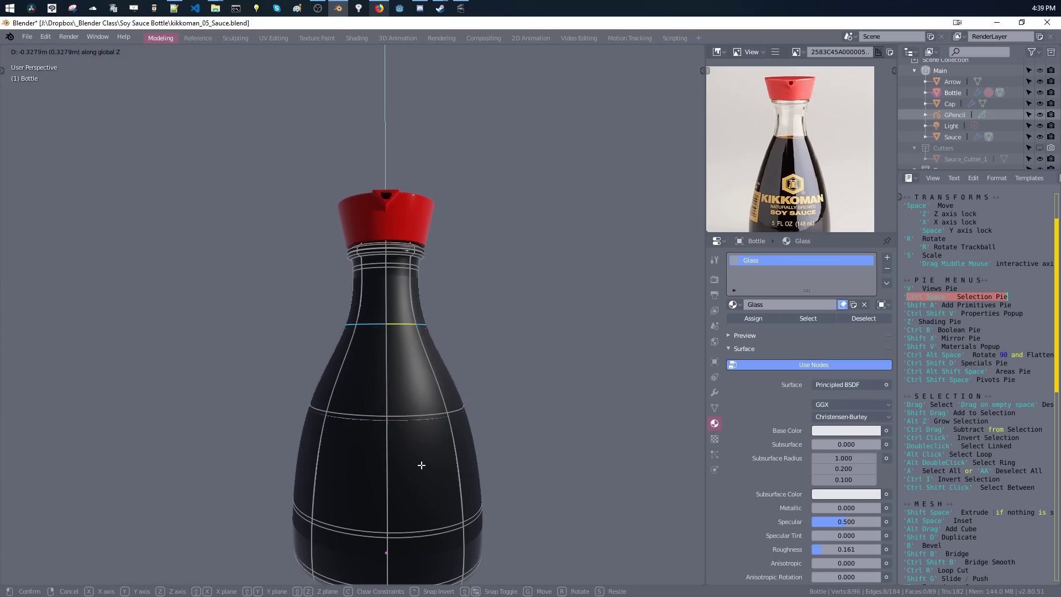
click(421, 466)
key(space)
key(z)
click(419, 455)
Lower the bottle's mid-body edge loop slightly along Z and scale it up to widen the body, ending in object mode.
alt+click(415, 421)
key(space)
key(z)
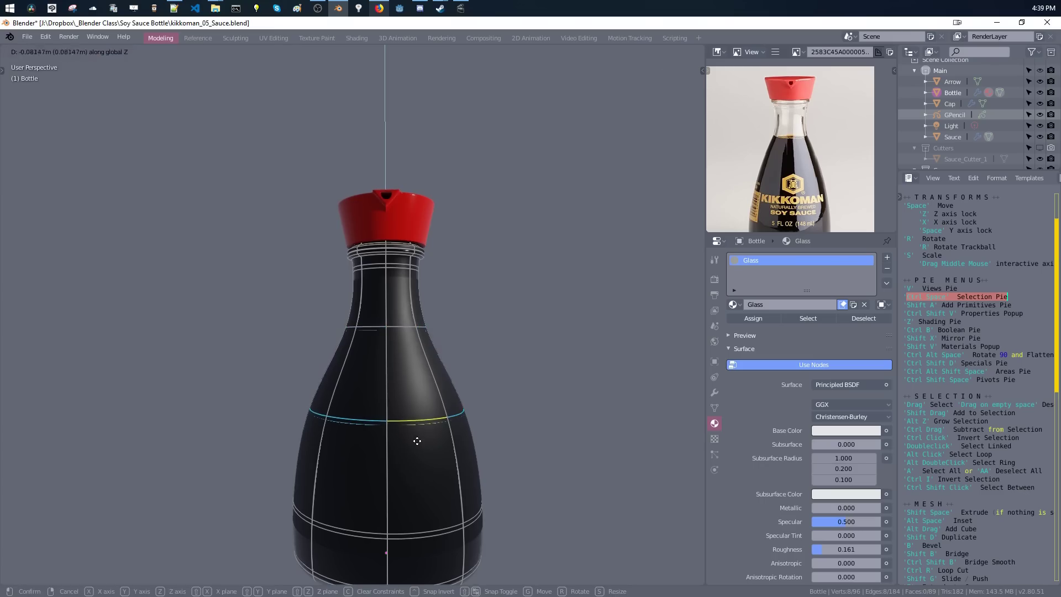
click(424, 444)
key(s)
click(450, 493)
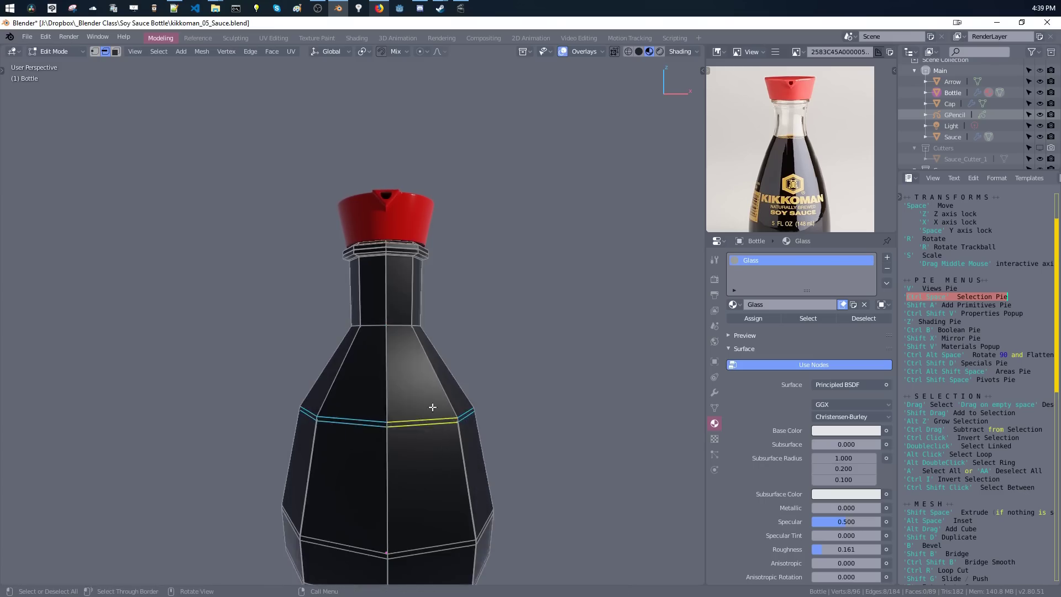
key(Tab)
Deselect the bottle and compare its silhouette with the reference photo of the whole bottle.
middle_drag(453, 402, 391, 414)
click(463, 355)
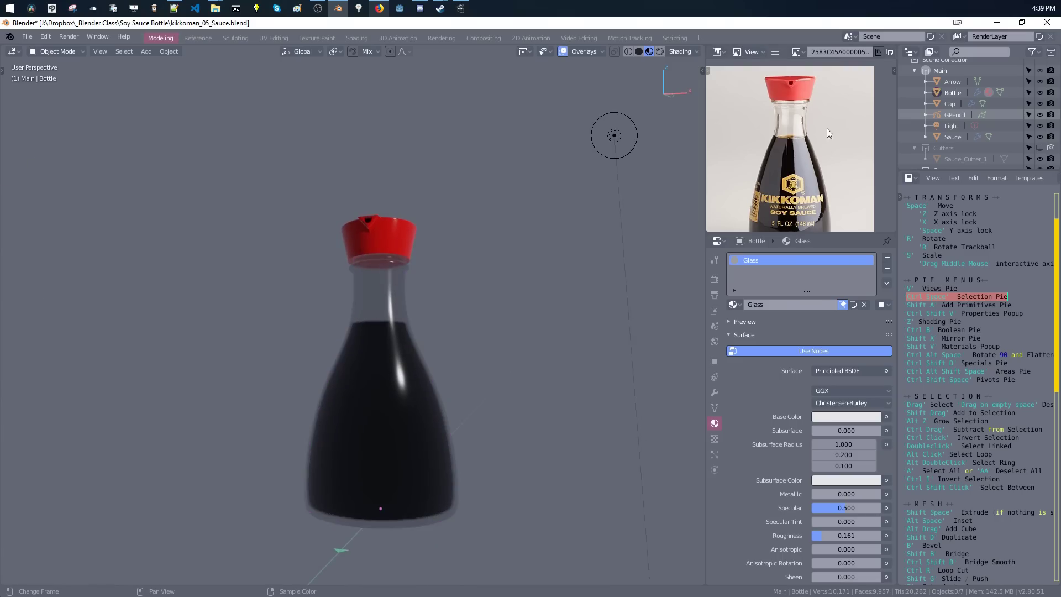
scroll(780, 150, down, 1)
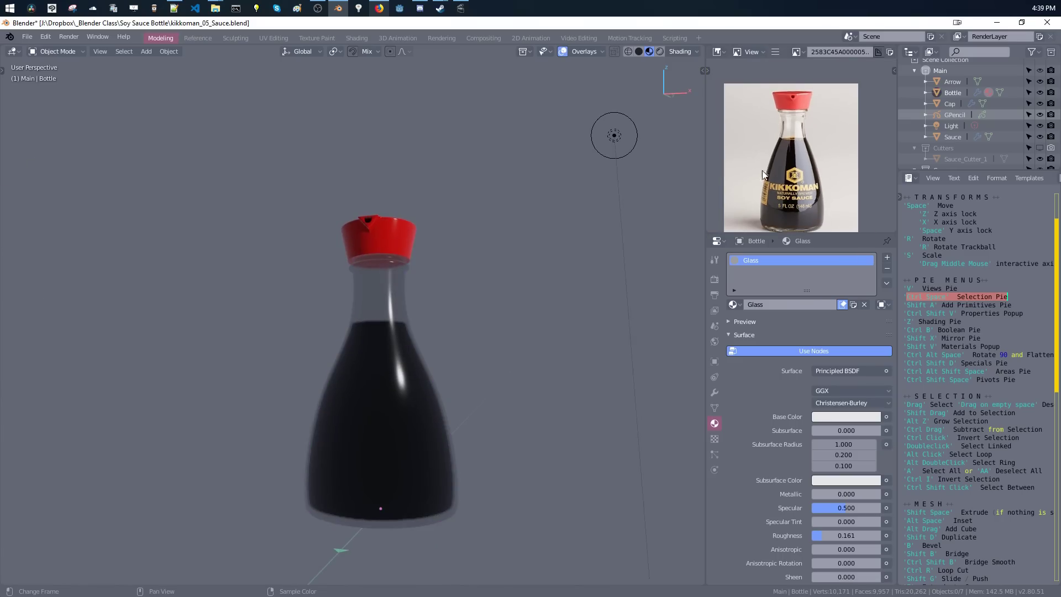
Add a mesh plane beneath the bottle in the Main collection.
middle_drag(446, 432, 427, 363)
scroll(392, 512, down, 3)
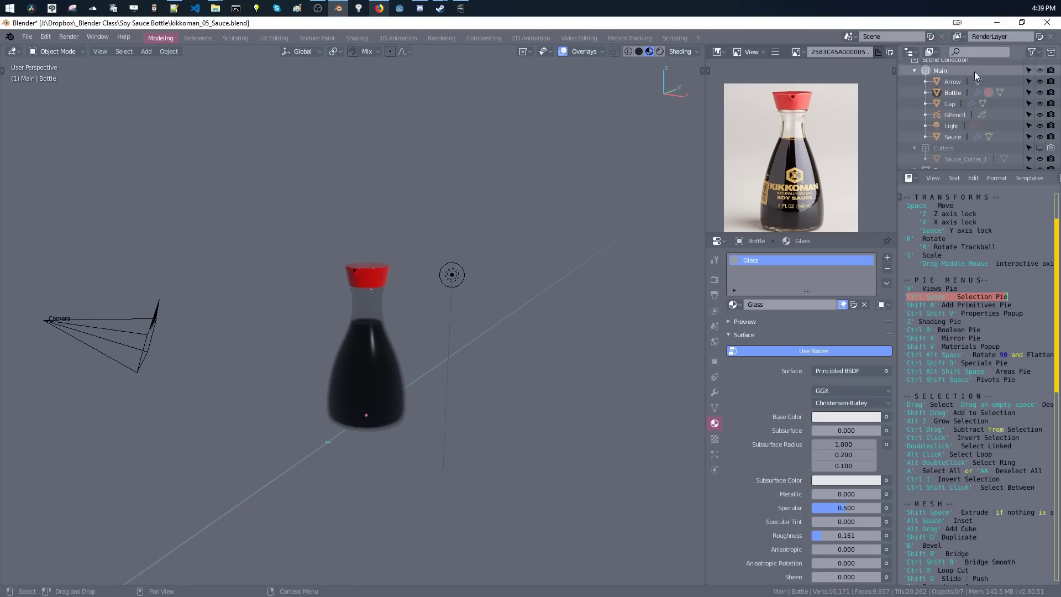
key(shift+a)
mouse_move(437, 369)
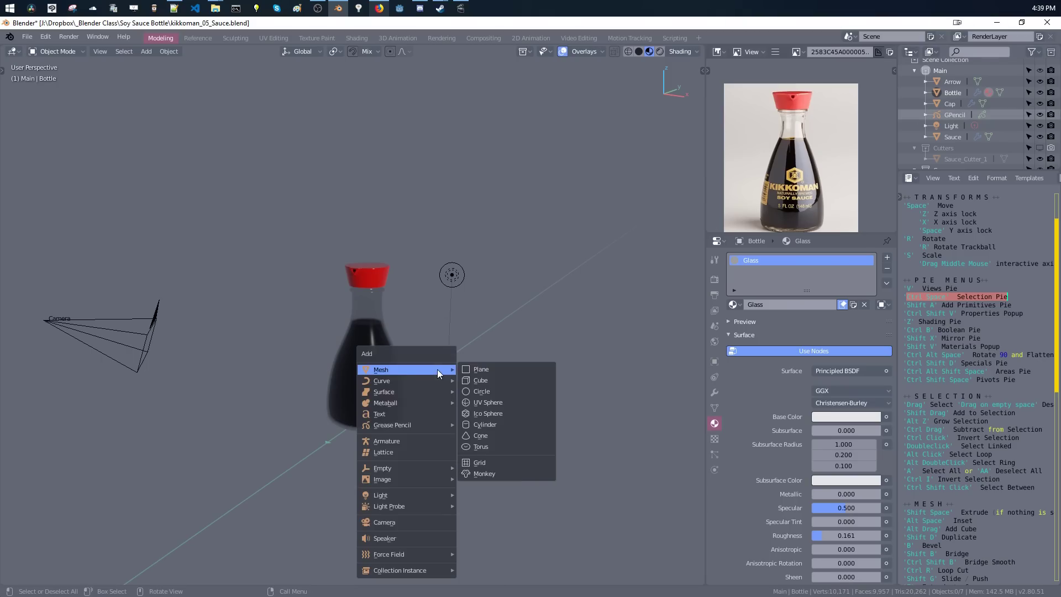
click(474, 369)
shift+middle_drag(366, 444, 374, 392)
Edit the new plane, select all of it and scale it up into a large floor around the bottle.
key(ctrl+space)
click(451, 310)
key(ctrl+space)
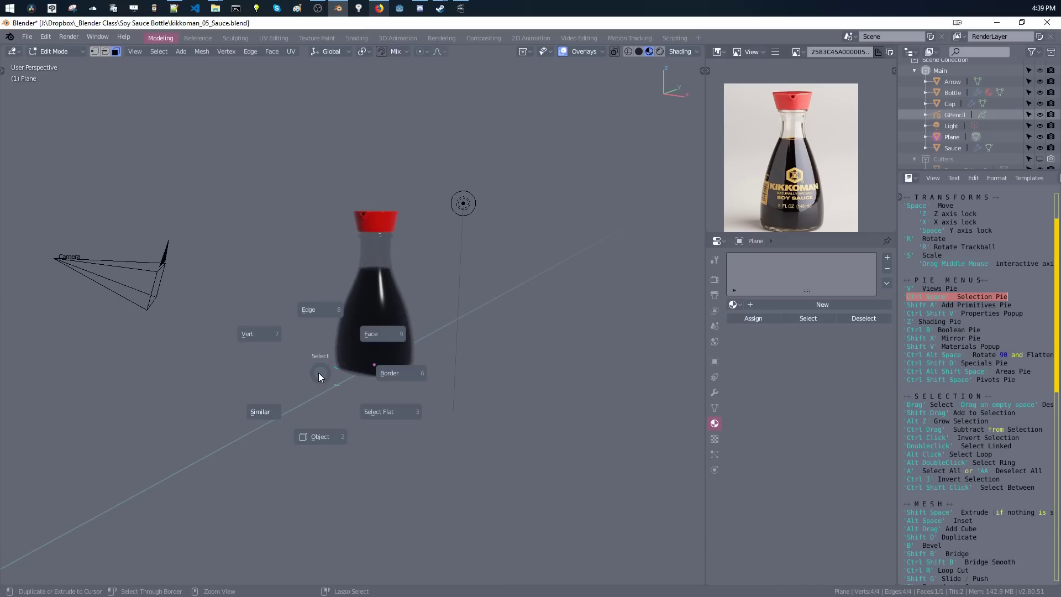
click(373, 341)
key(a)
key(s)
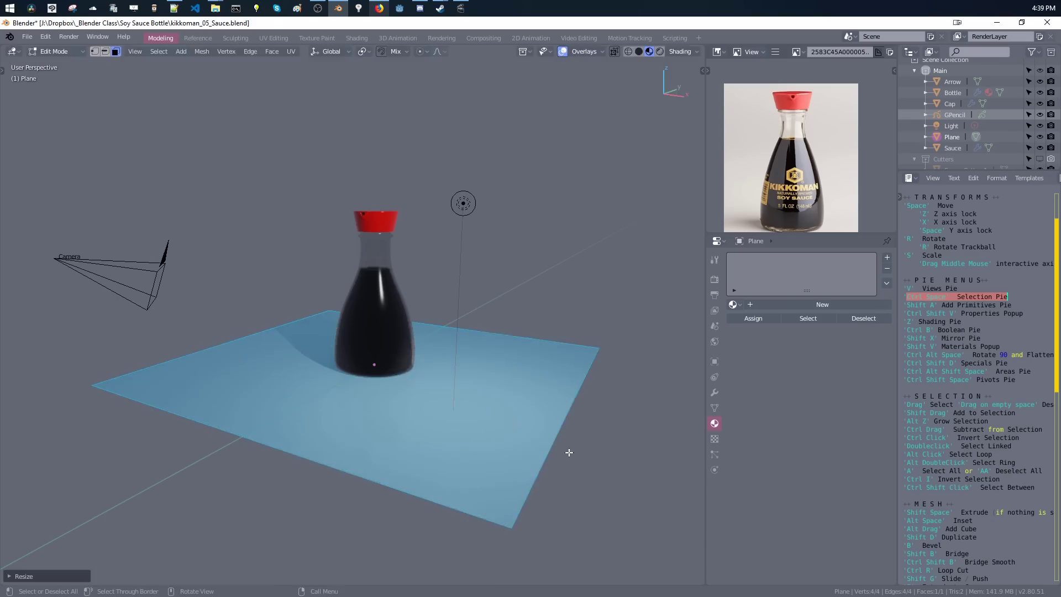
click(486, 418)
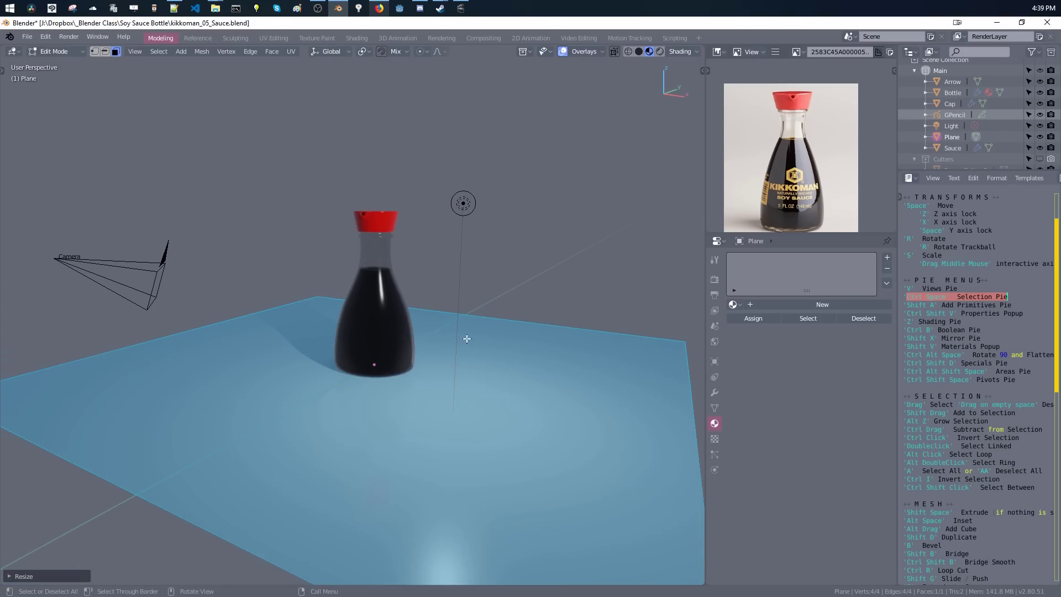
Extrude the floor plane's back edge up along Z into a tall backdrop wall and adjust the top edge's height.
click(479, 318)
middle_drag(493, 346, 467, 398)
key(e)
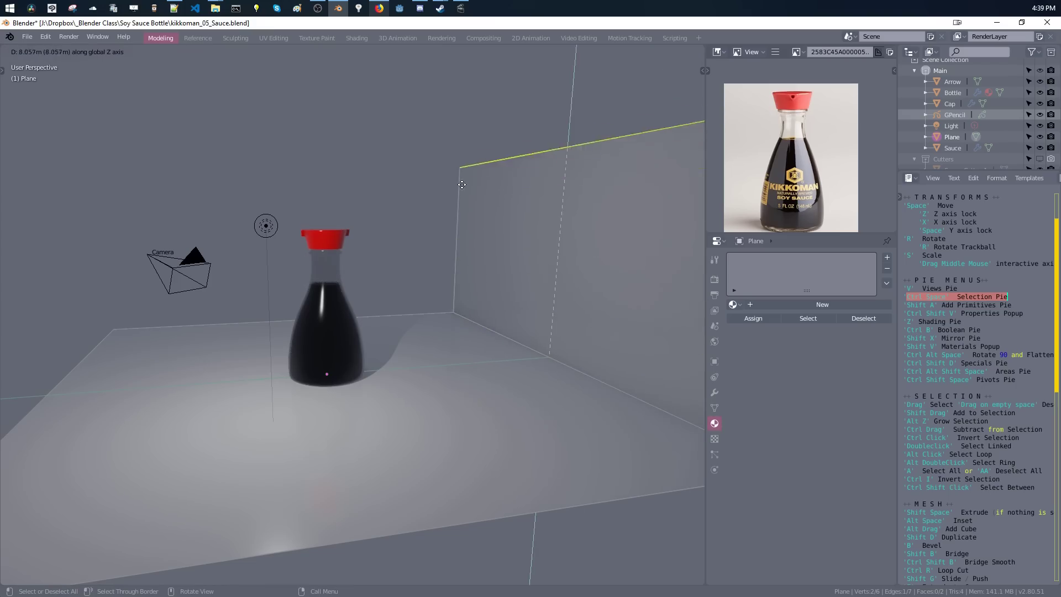
click(445, 87)
middle_drag(445, 88, 394, 294)
scroll(394, 294, down, 3)
key(g)
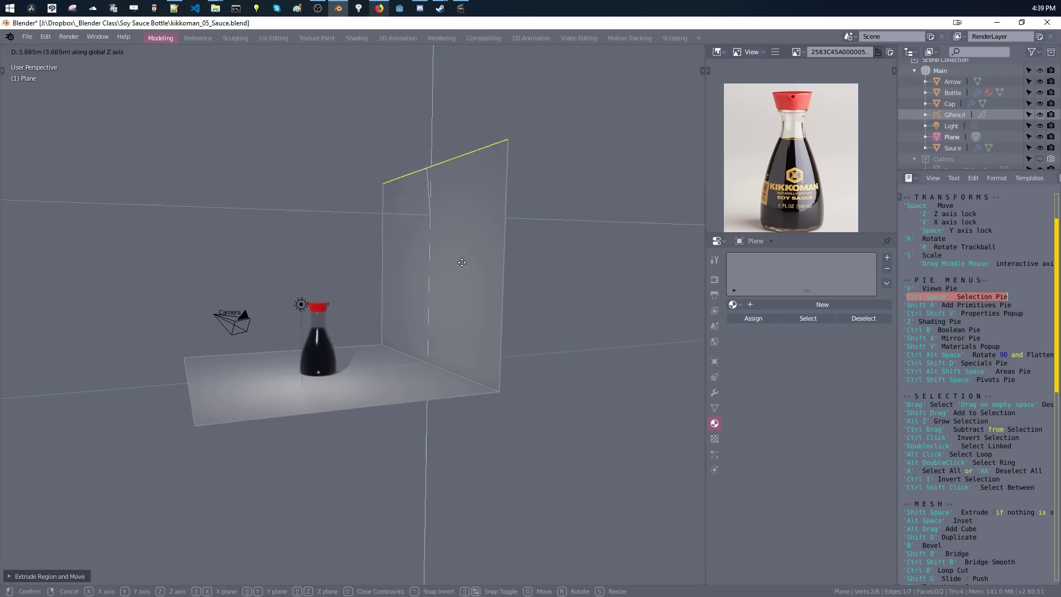
click(459, 291)
Bevel the edge between the floor and the wall into a wide rounded curve, leave Edit Mode and adjust the backdrop's shading.
middle_drag(401, 363, 461, 385)
click(421, 349)
key(ctrl+b)
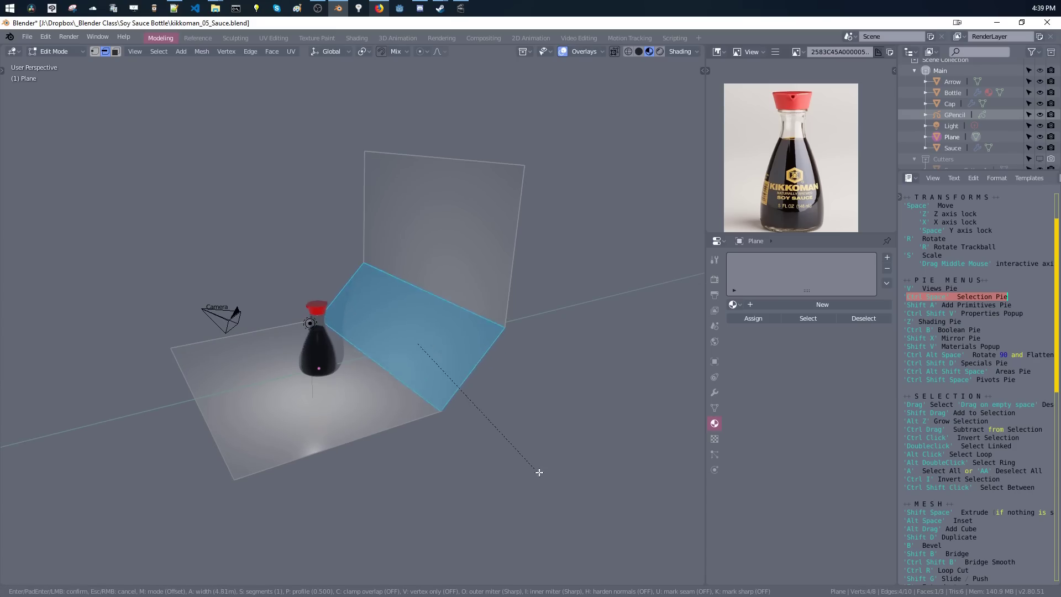
click(632, 506)
middle_drag(632, 506, 350, 373)
key(Tab)
scroll(244, 253, up, 5)
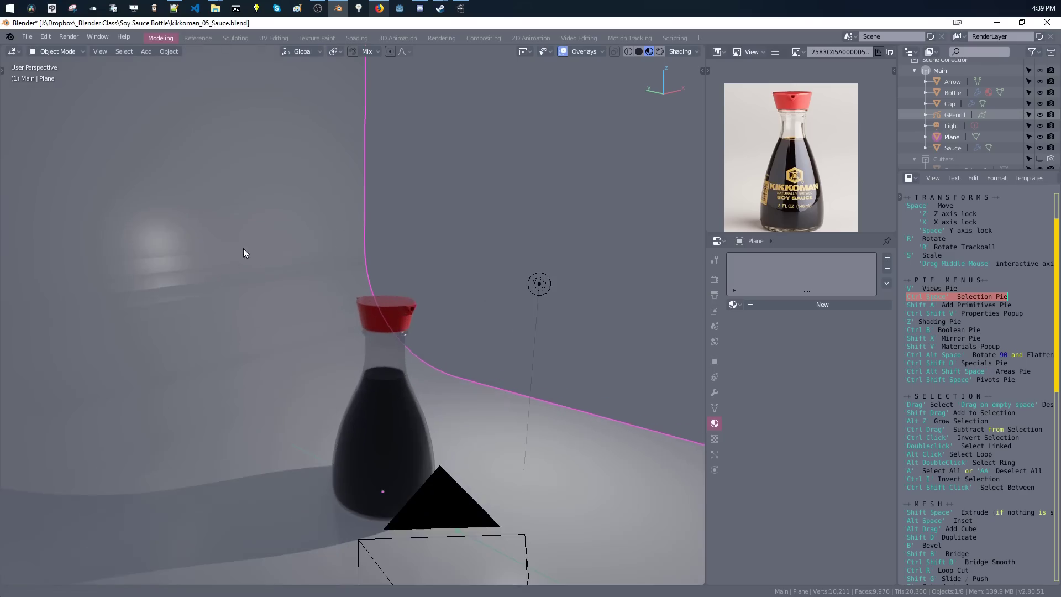
middle_drag(145, 297, 239, 289)
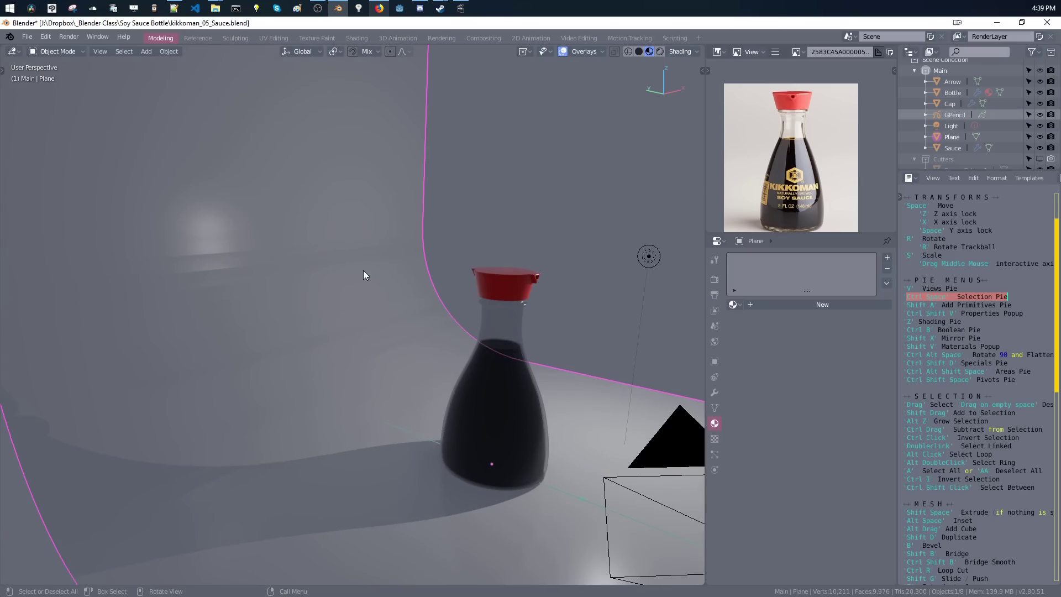
key(z)
click(429, 338)
Select the camera, look through it and lock it to the view.
mouse_move(287, 289)
middle_down()
mouse_move(301, 367)
mouse_move(247, 343)
mouse_move(337, 330)
mouse_move(357, 345)
mouse_move(322, 353)
middle_up()
click(357, 344)
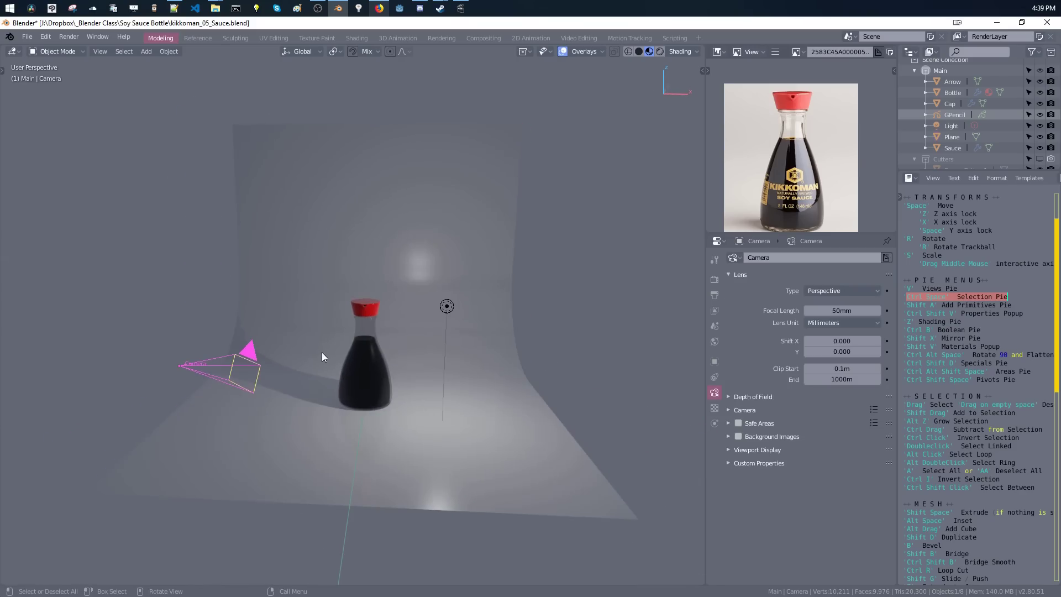
key(v)
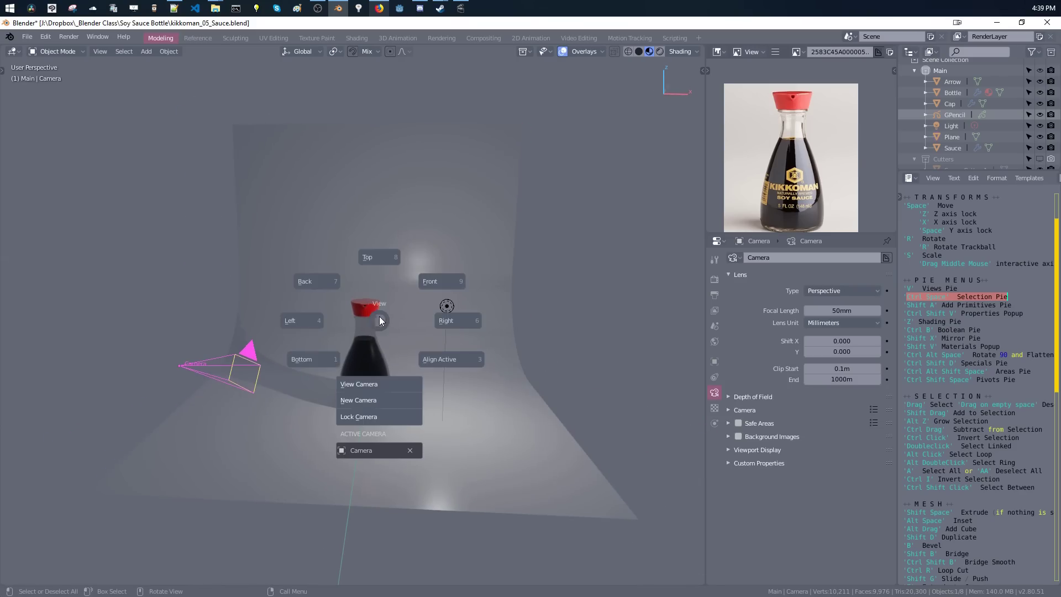
click(364, 385)
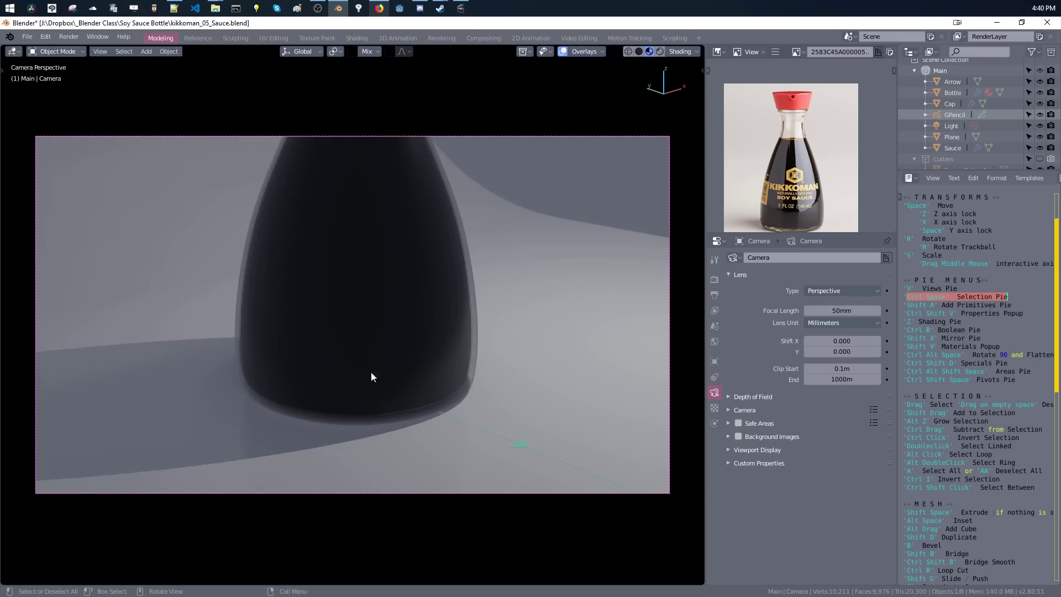
mouse_move(406, 337)
middle_down()
mouse_move(416, 340)
mouse_move(408, 342)
middle_up()
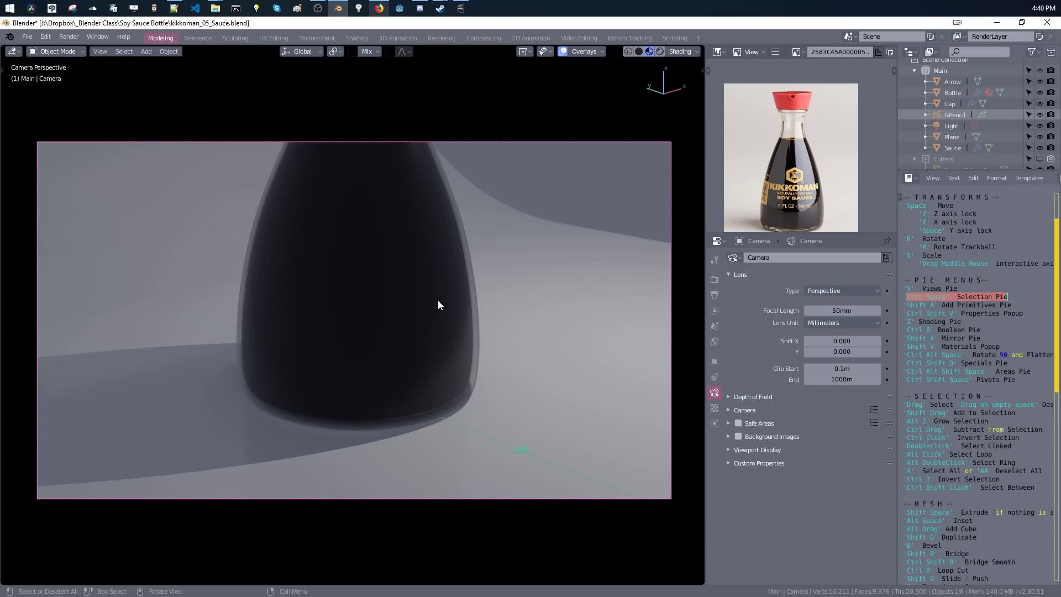
key(v)
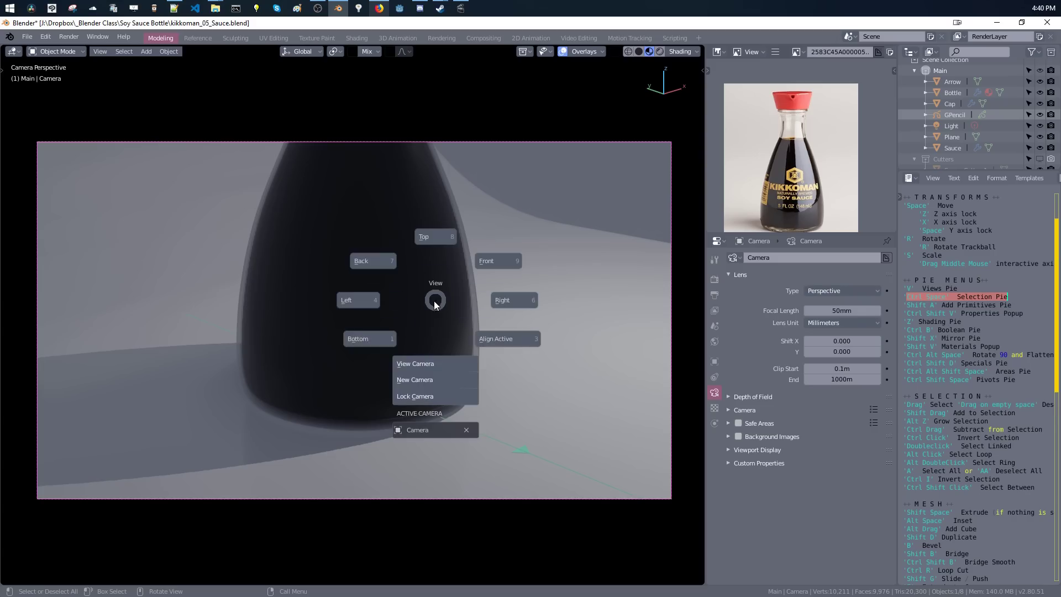
click(421, 396)
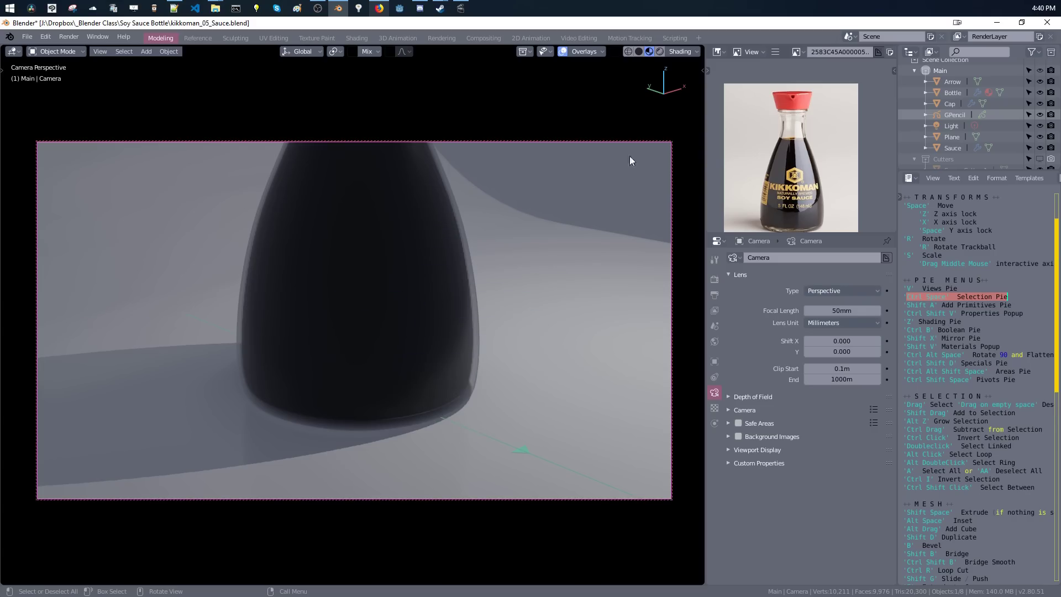
Reposition the locked camera to frame the whole bottle from the front at a low angle against the backdrop.
middle_drag(545, 275, 487, 276)
shift+middle_drag(470, 285, 442, 362)
scroll(438, 383, down, 3)
mouse_move(407, 307)
shift+middle_down()
mouse_move(430, 345)
mouse_move(433, 318)
mouse_move(404, 293)
shift+middle_up()
ctrl+middle_drag(404, 292, 407, 340)
shift+middle_drag(395, 307, 364, 313)
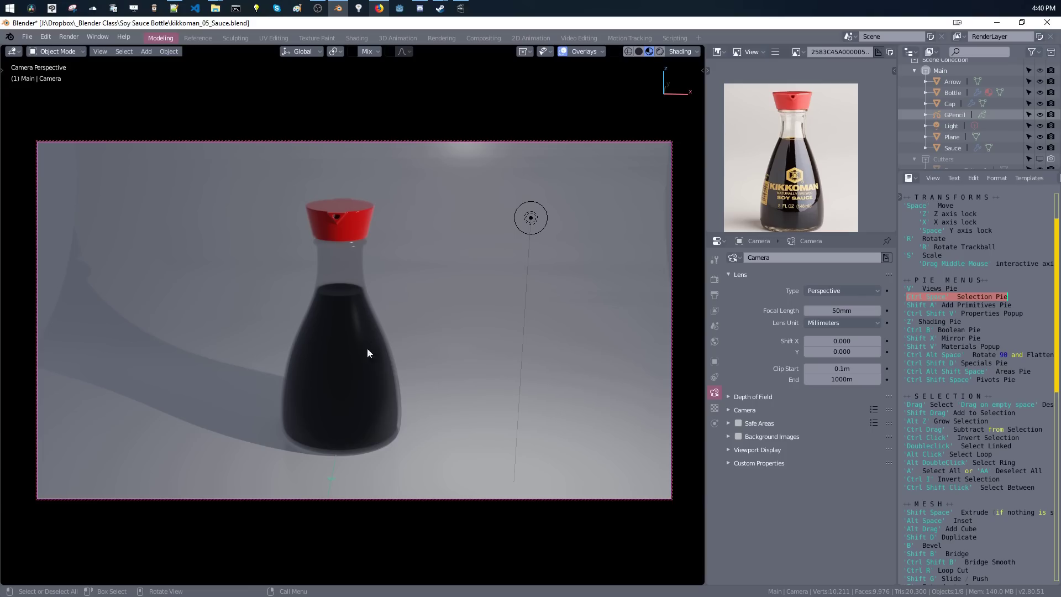
middle_drag(367, 347, 372, 237)
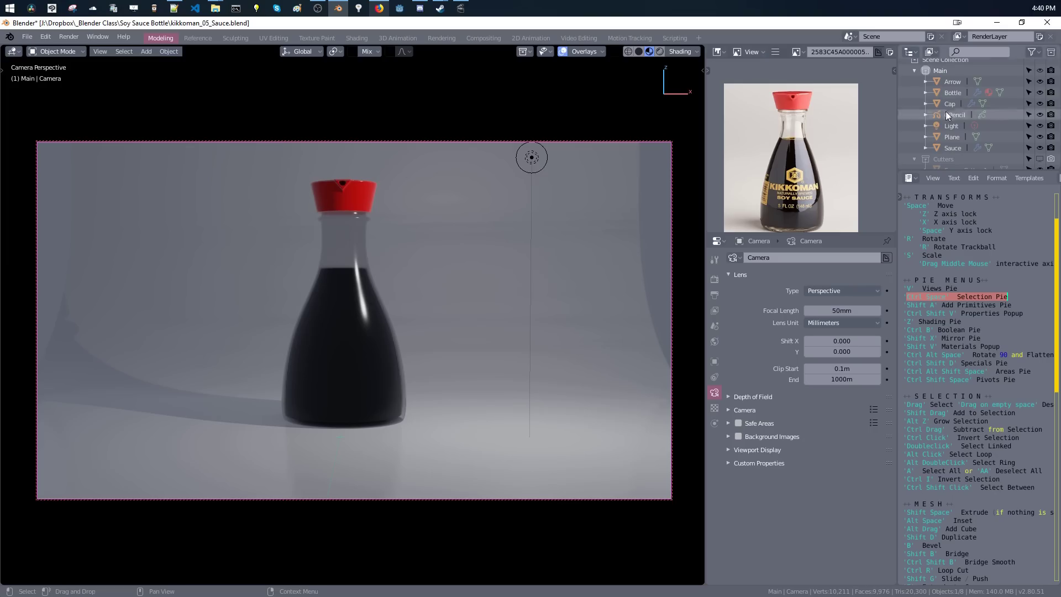
Select the camera in the Cameras collection and set the vertical render resolution to 1920 px.
scroll(946, 111, down, 2)
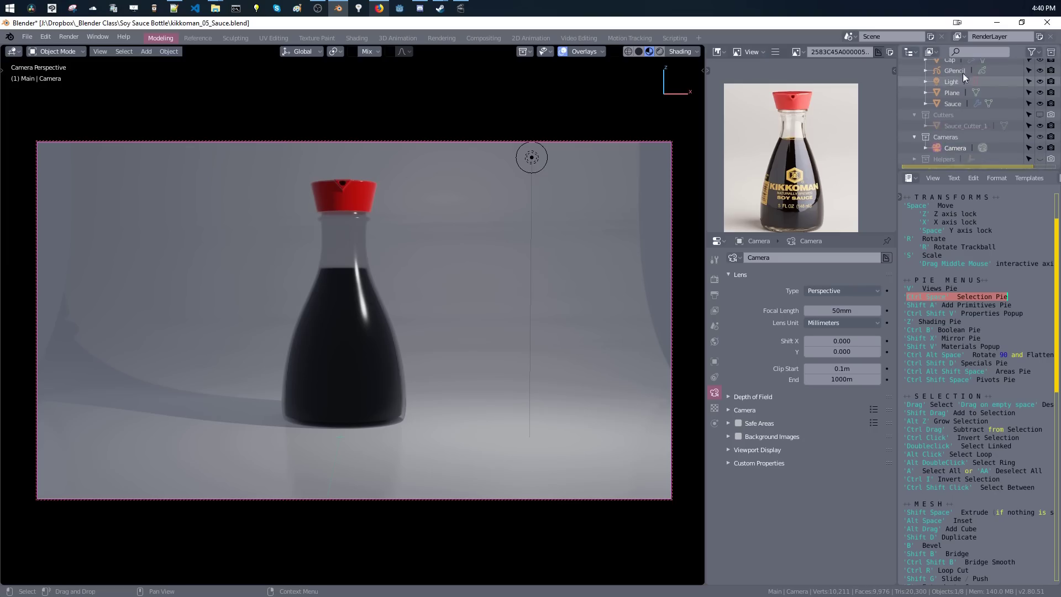
click(946, 145)
click(940, 103)
click(947, 137)
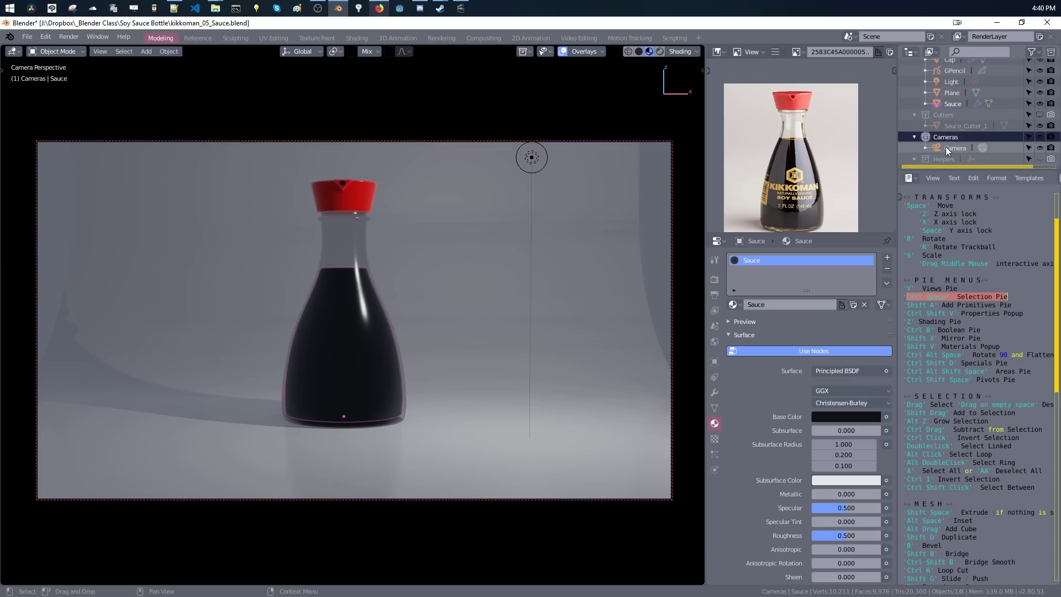
click(945, 148)
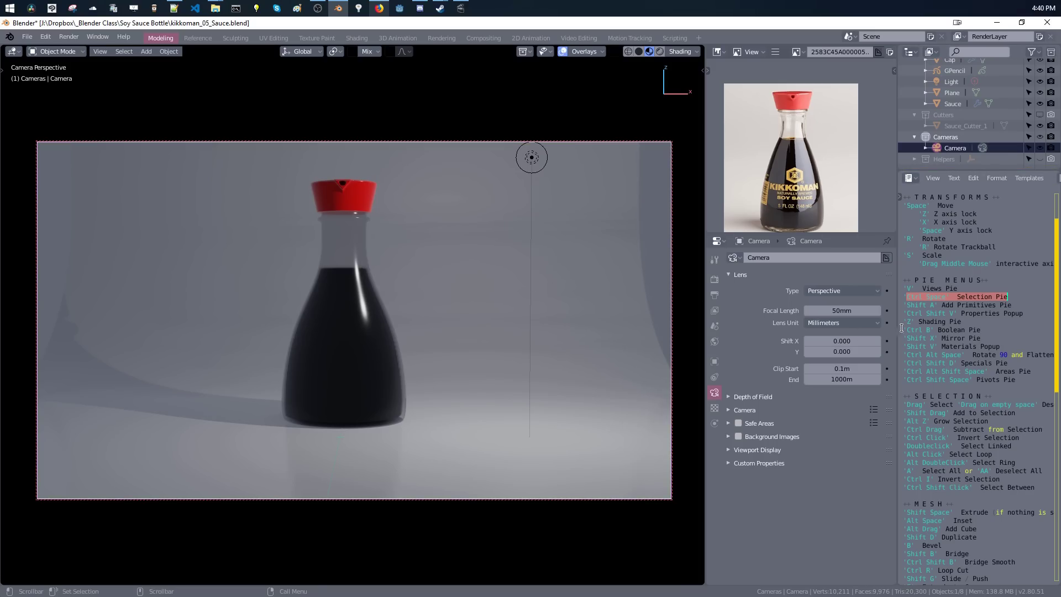
scroll(939, 420, down, 5)
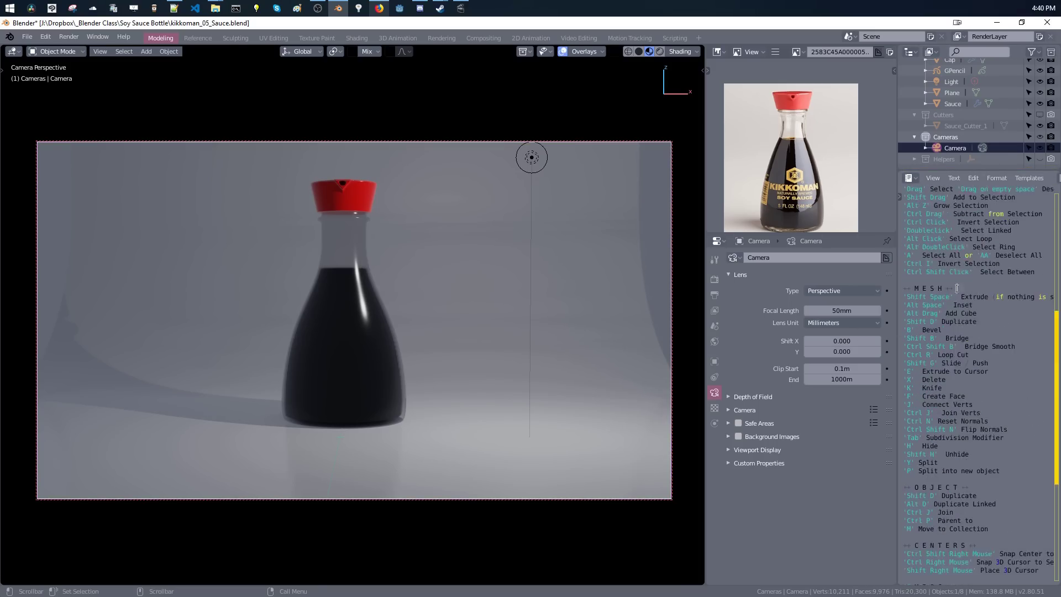
scroll(977, 468, up, 7)
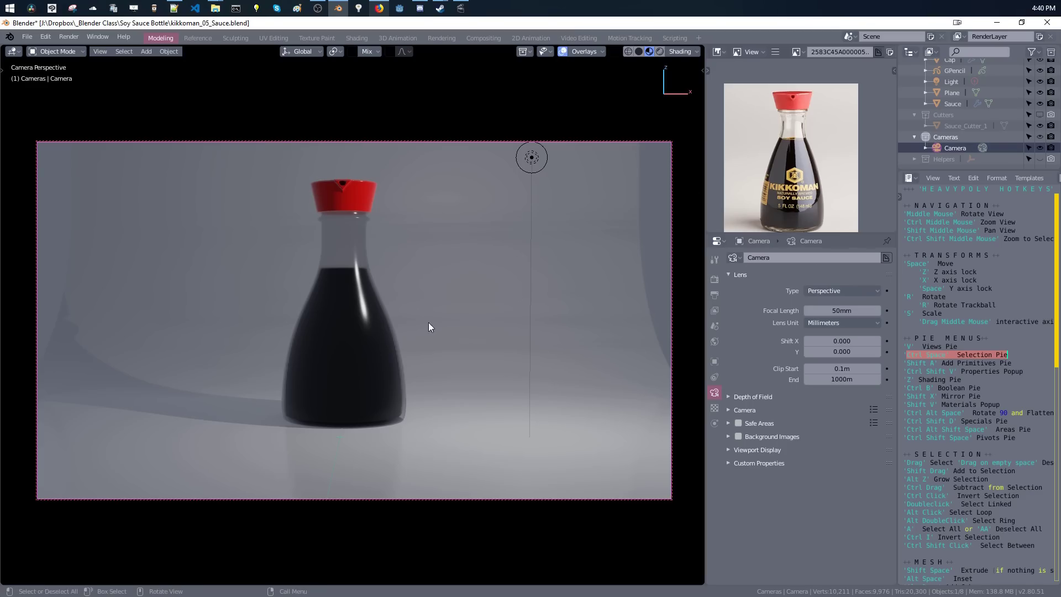
key(ctrl+shift+v)
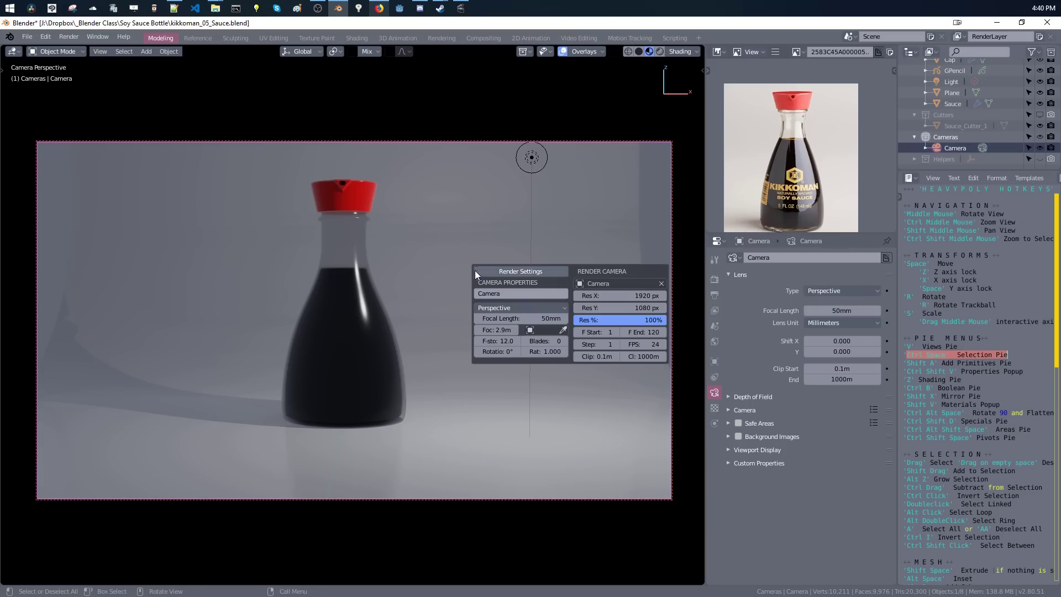
click(619, 309)
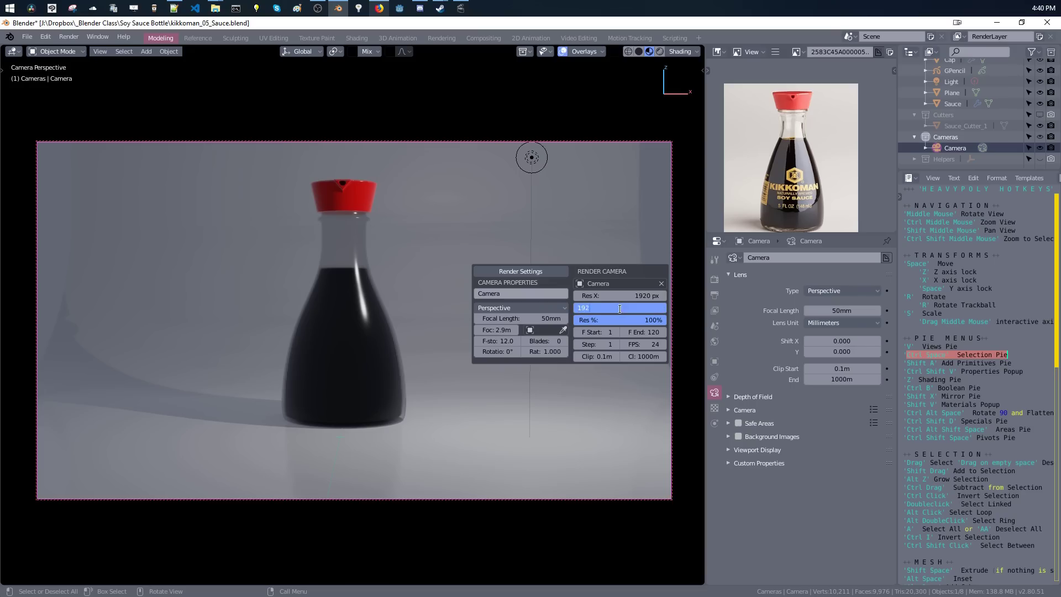
key(Return)
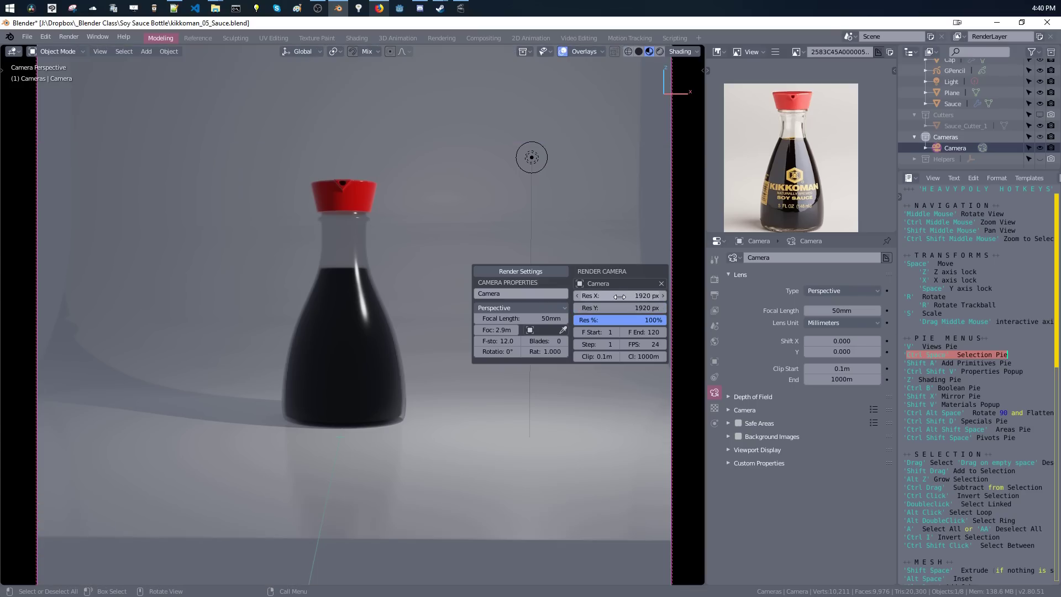
Set the camera's focal length to 111 mm and f-stop to 12.3, and pull the camera back to reframe the bottle.
drag(530, 318, 578, 324)
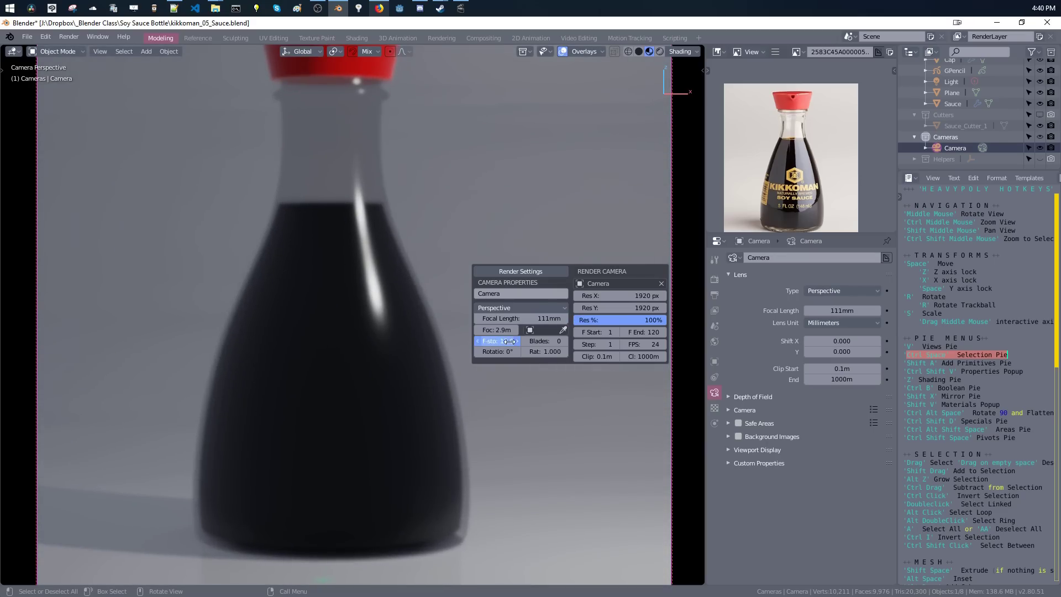
mouse_move(509, 341)
mouse_down()
mouse_move(487, 330)
mouse_move(498, 330)
mouse_up()
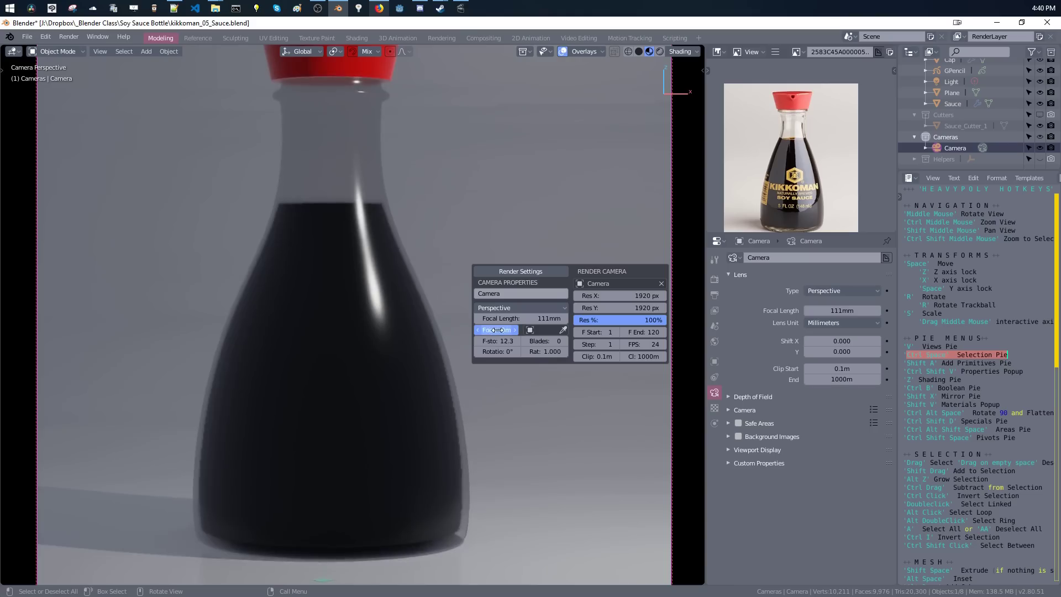
ctrl+middle_drag(344, 316, 350, 346)
shift+middle_drag(350, 346, 379, 349)
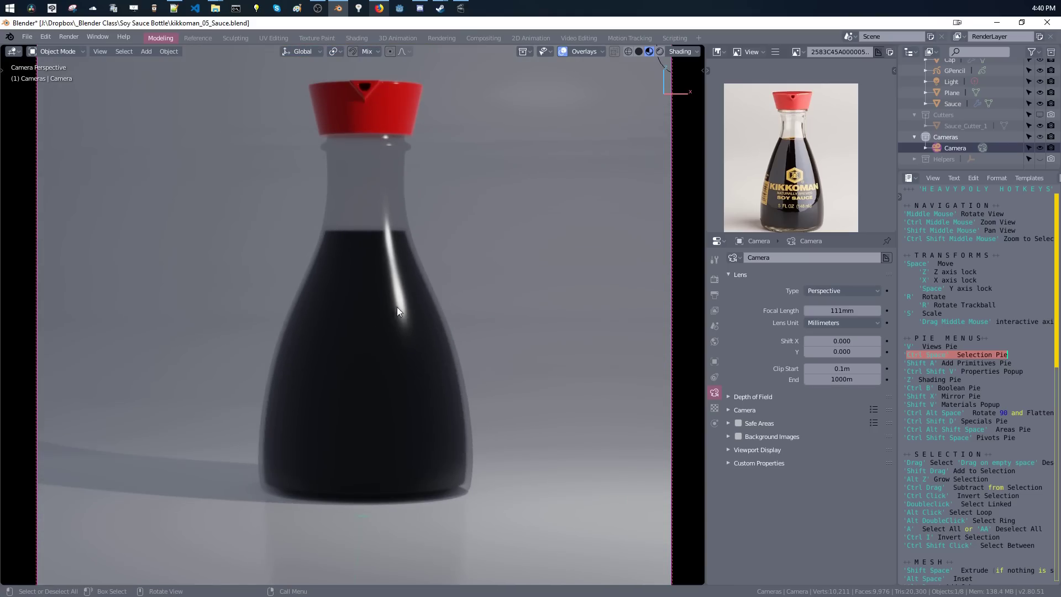
key(ctrl+shift+space)
key(Escape)
key(ctrl+shift+v)
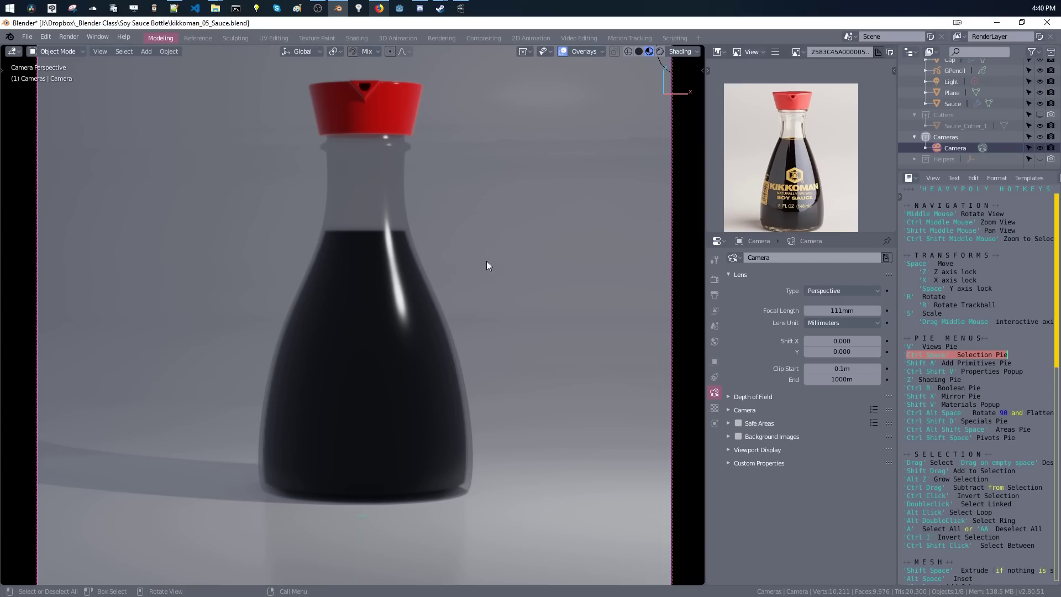
shift+middle_drag(512, 253, 497, 262)
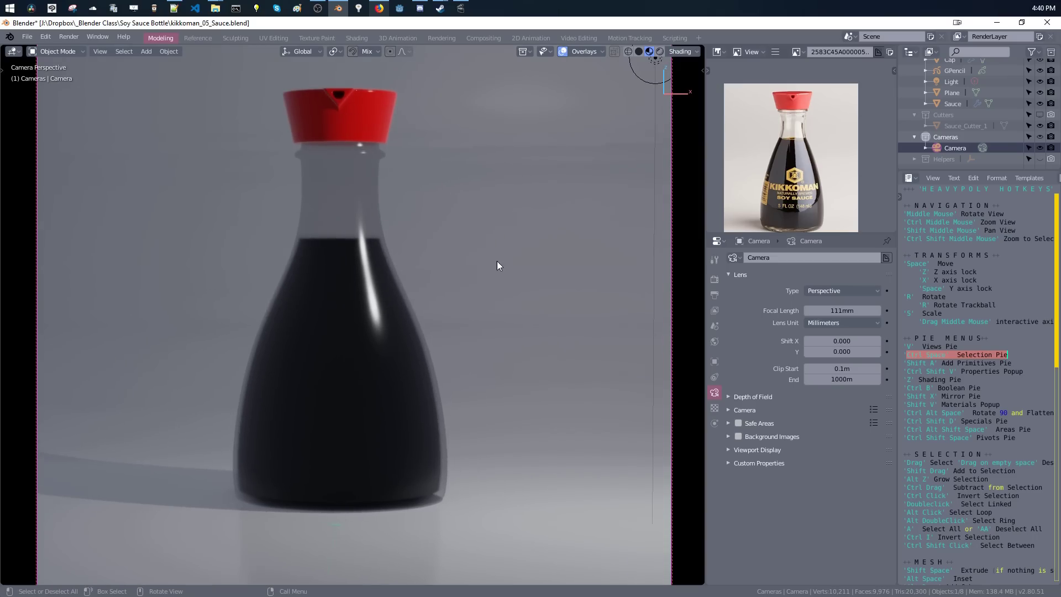
Unlock the camera from the view and fit the entire square camera frame in the viewport.
key(v)
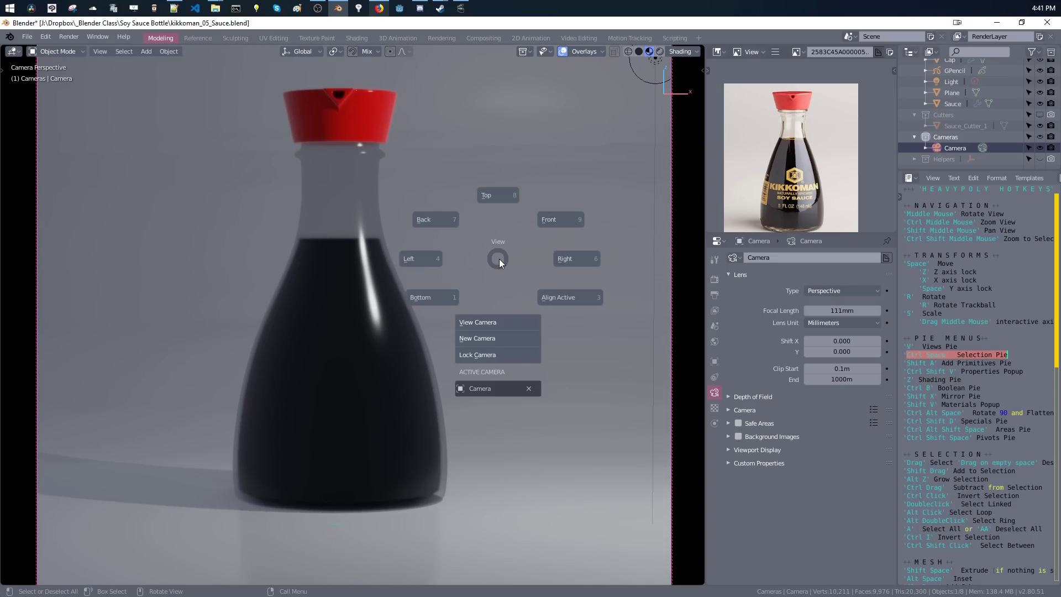
click(482, 352)
ctrl+middle_drag(503, 356, 520, 418)
shift+middle_drag(479, 356, 493, 336)
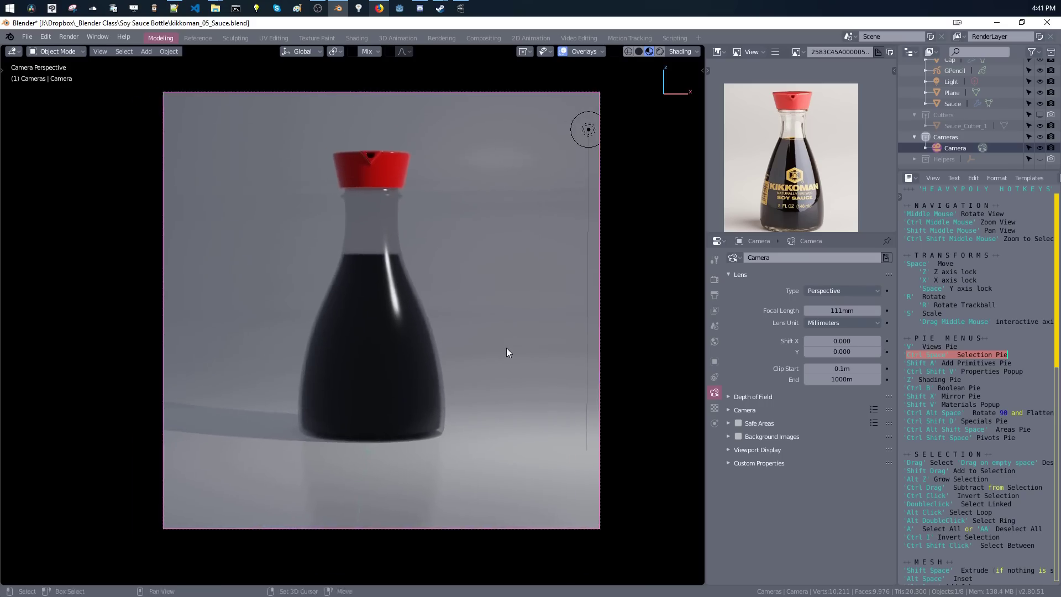
shift+middle_drag(492, 335, 483, 339)
Lock the camera to the view again and reframe the bottle larger and centred, seen from slightly above.
key(v)
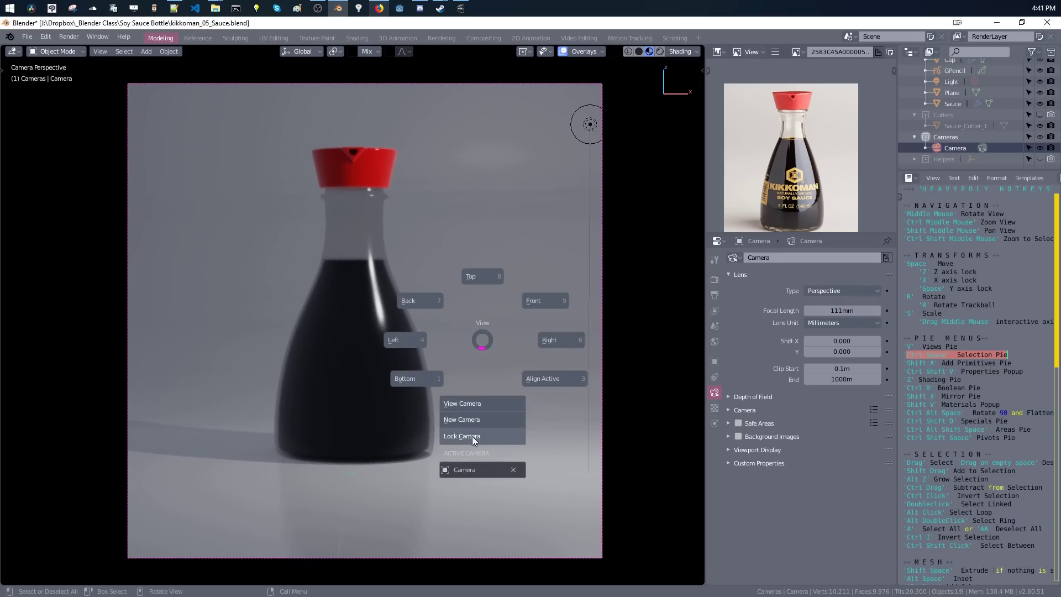
click(472, 436)
ctrl+middle_drag(459, 409, 525, 360)
mouse_move(454, 362)
shift+middle_down()
mouse_move(466, 357)
mouse_move(446, 360)
shift+middle_up()
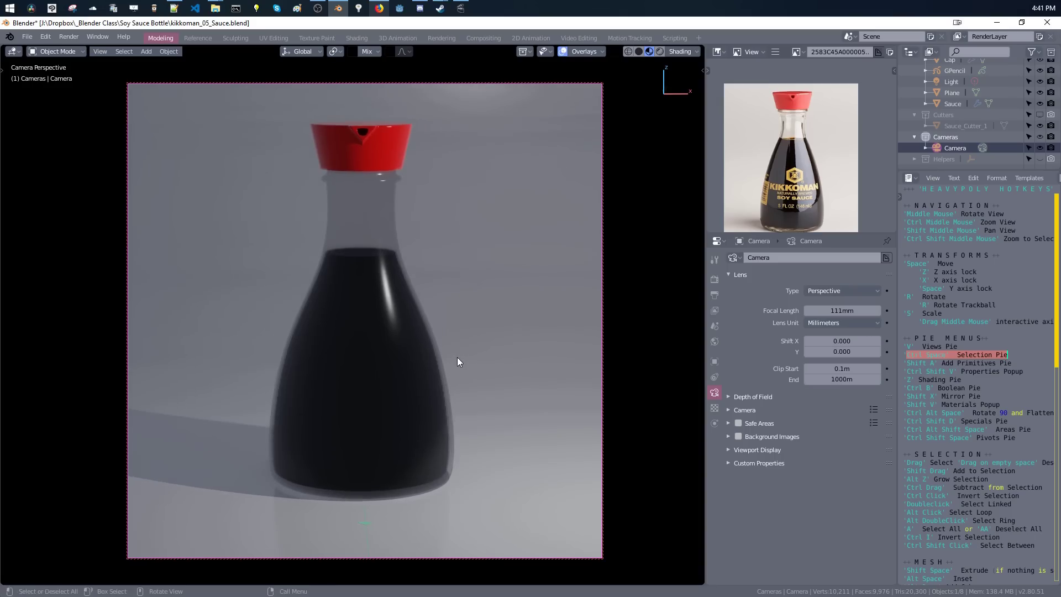
shift+middle_drag(454, 358, 454, 359)
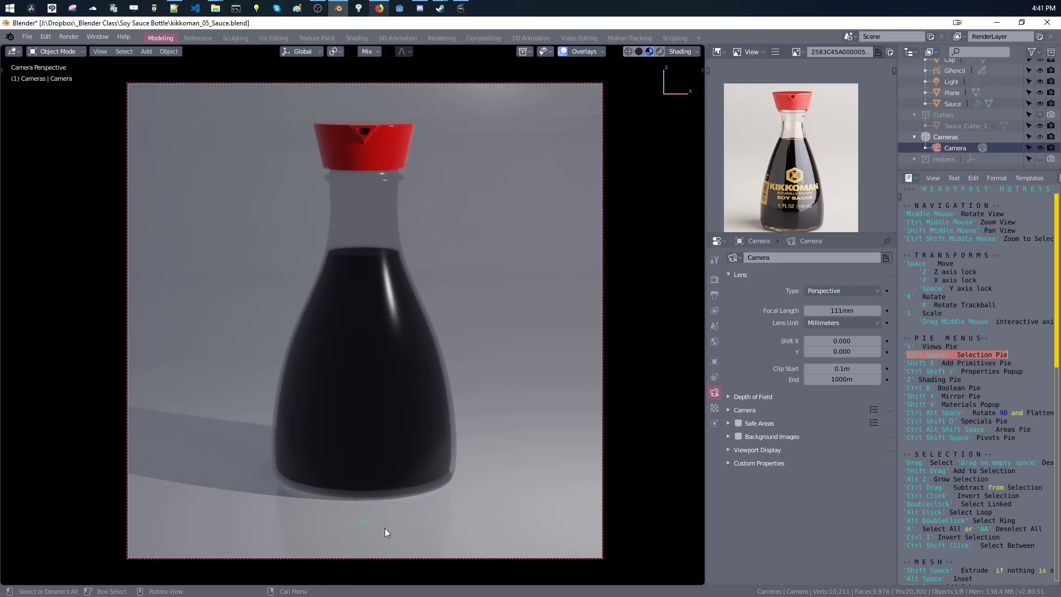
Delete the green arrow object lying on the floor in front of the bottle.
click(367, 525)
click(367, 525)
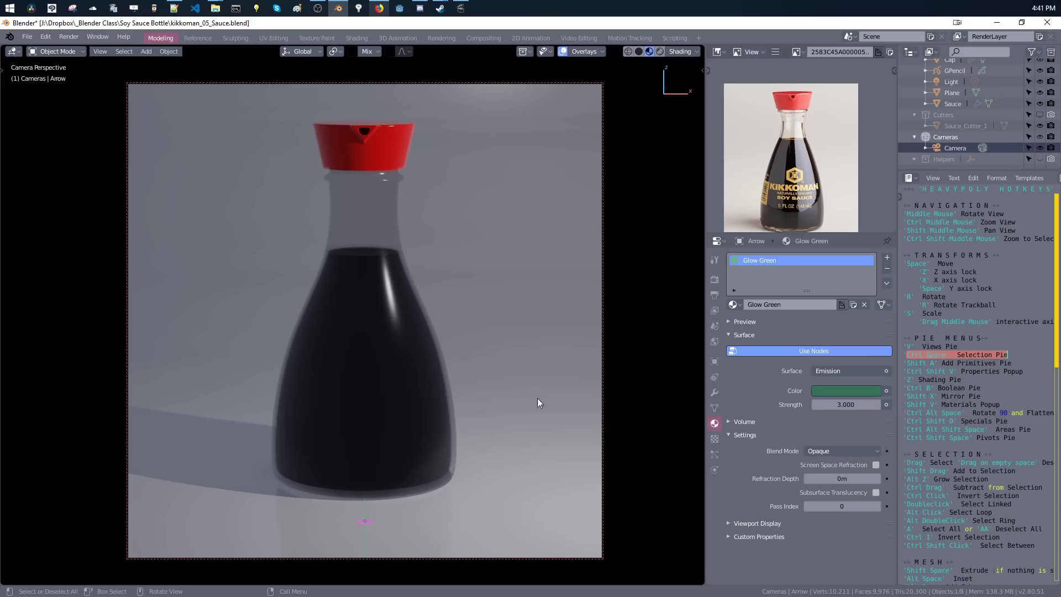
scroll(949, 98, up, 3)
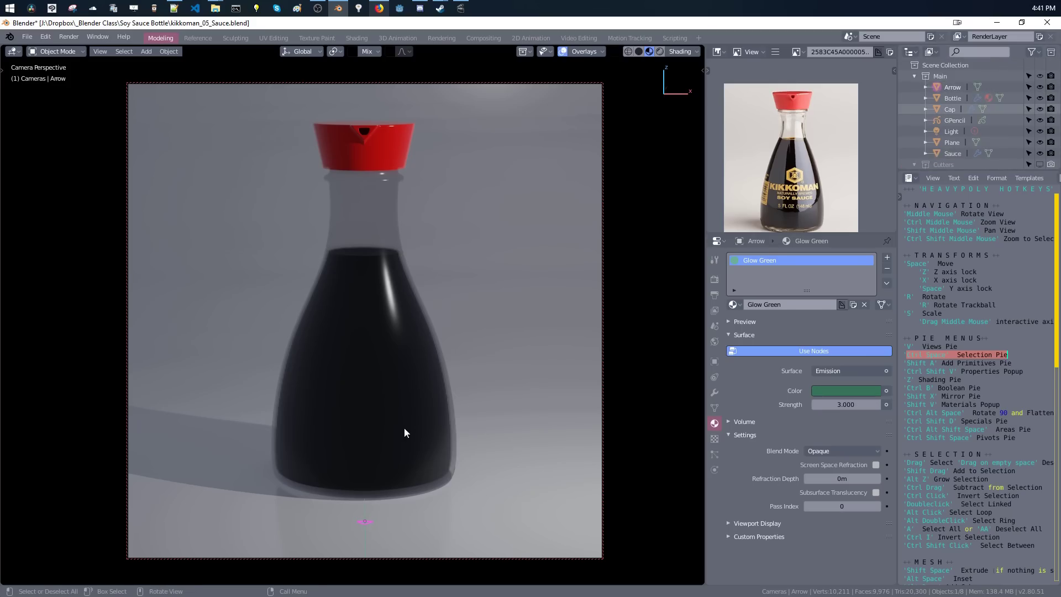
key(Delete)
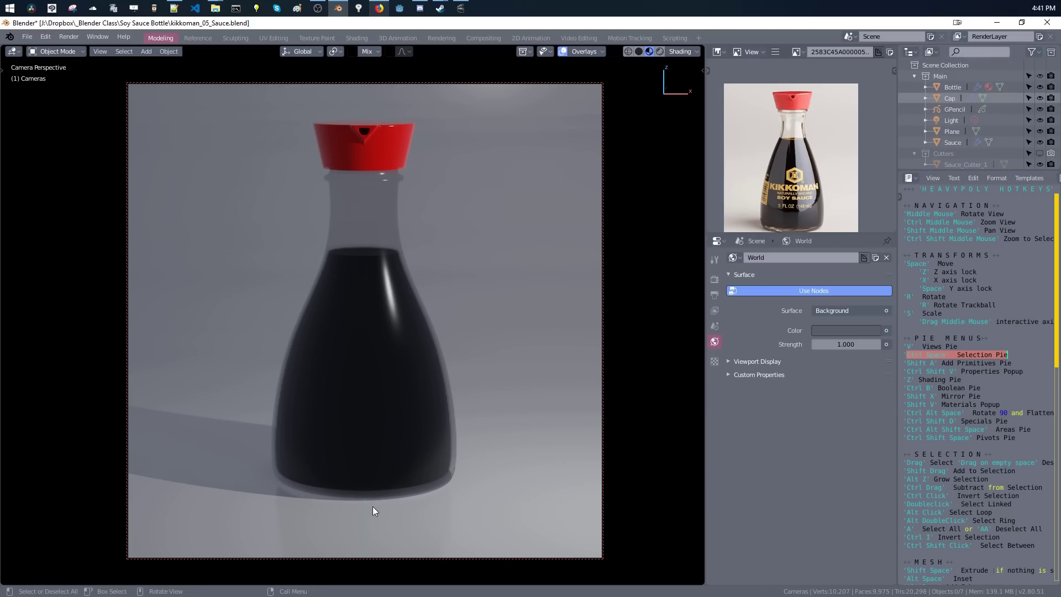
Select the backdrop plane and nudge it along Z to adjust the floor height under the bottle.
click(533, 478)
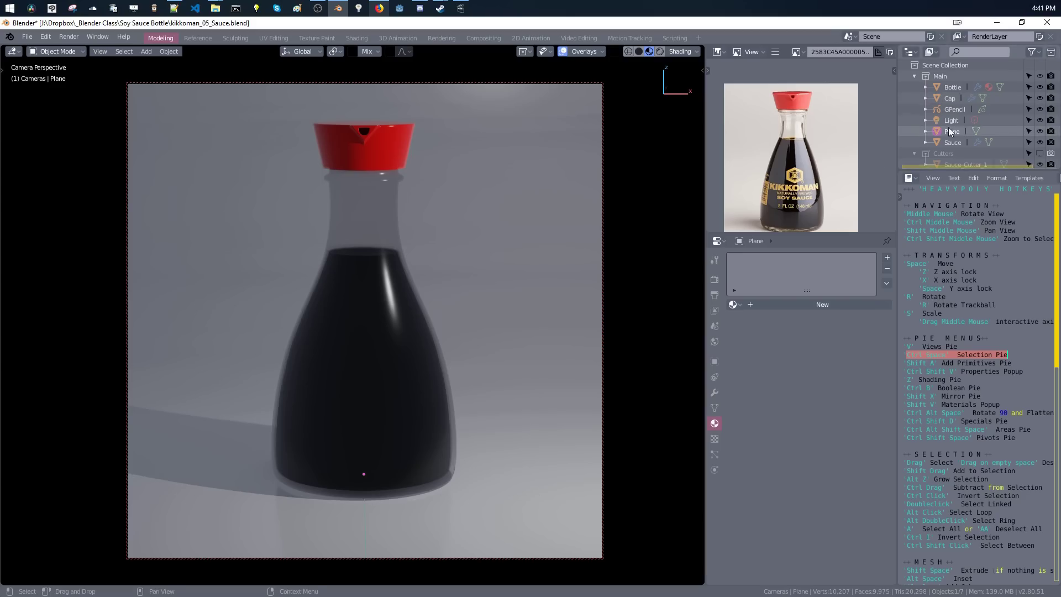
key(g)
key(z)
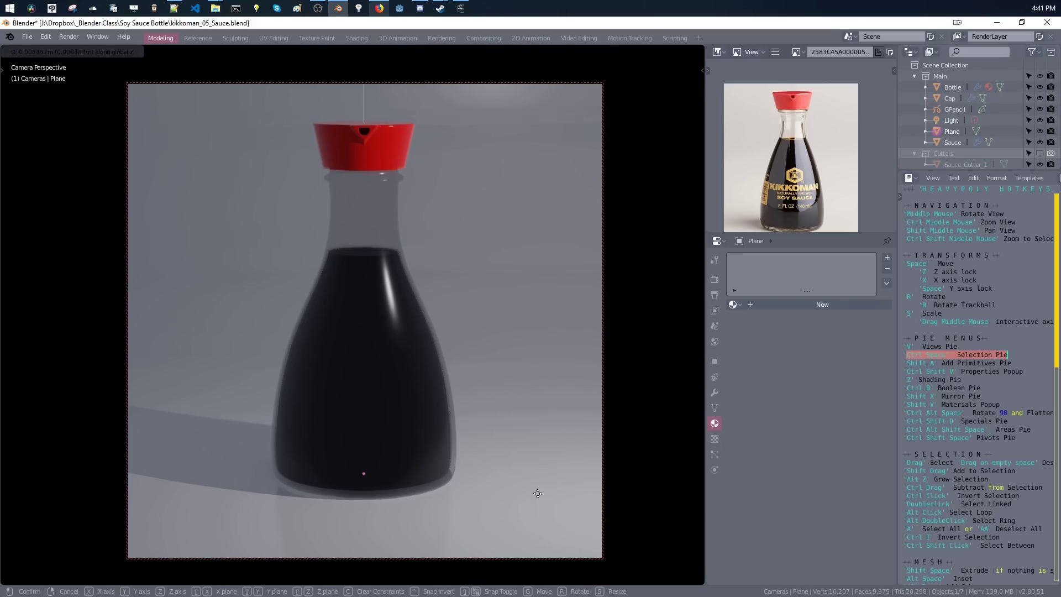
click(538, 494)
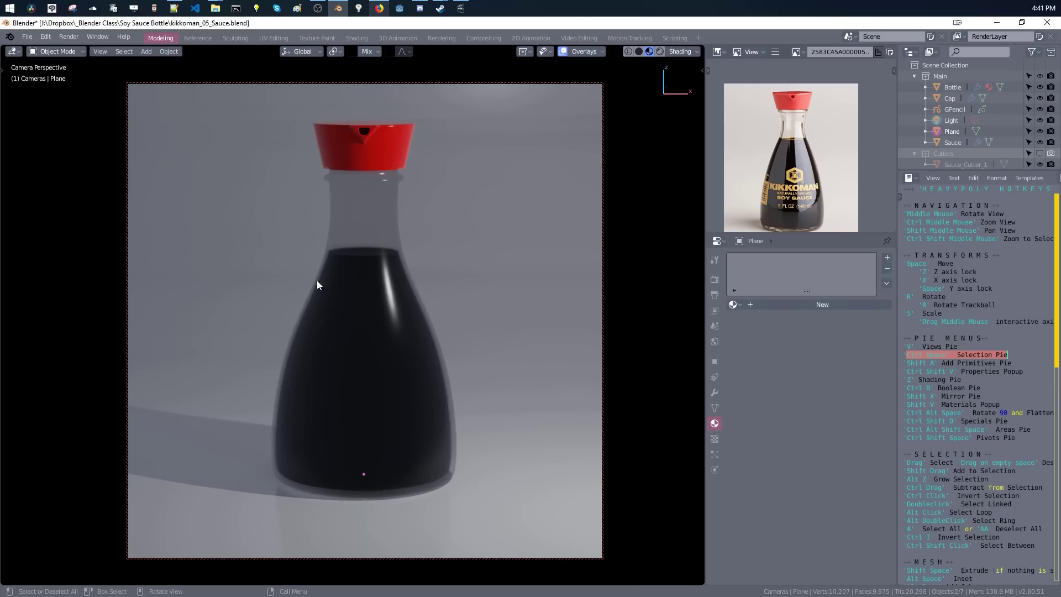
Add a point light at a face on the right side of the red cap and move it out beside the bottle.
shift+middle_drag(389, 330, 389, 336)
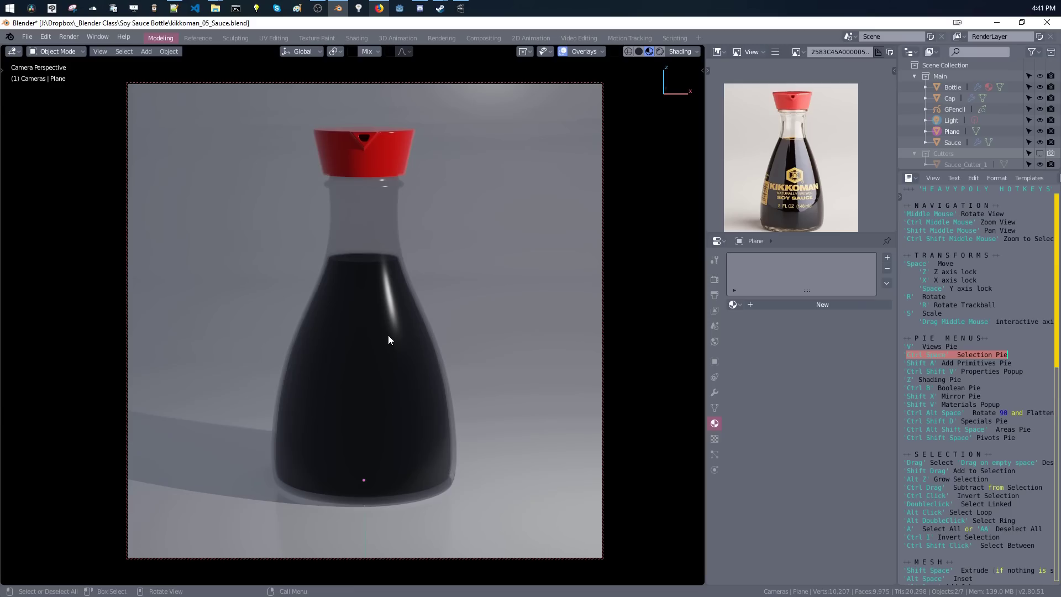
click(945, 121)
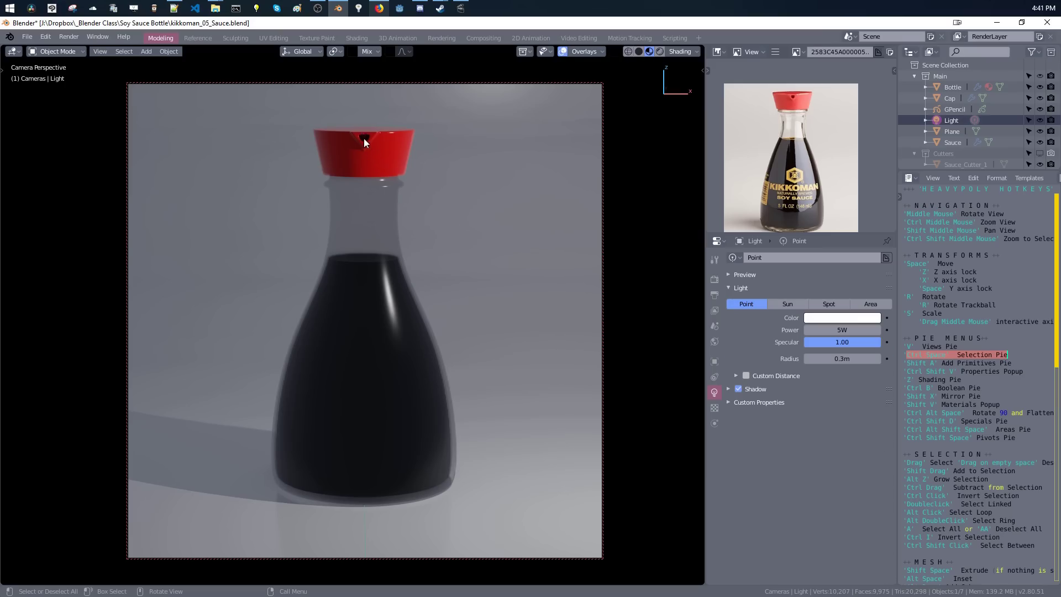
click(357, 152)
key(ctrl+space)
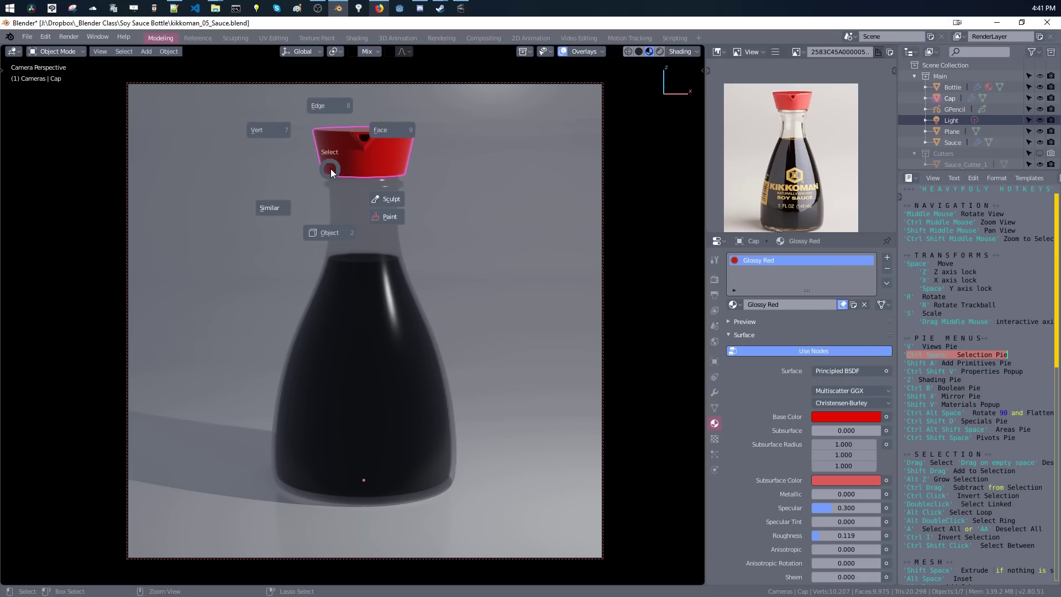
click(394, 133)
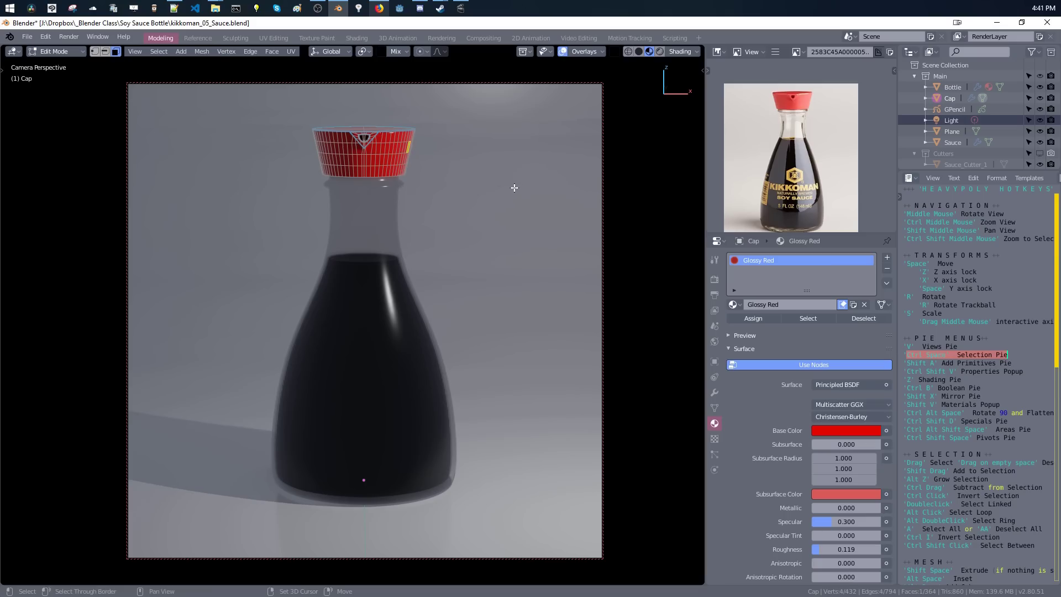
key(shift+a)
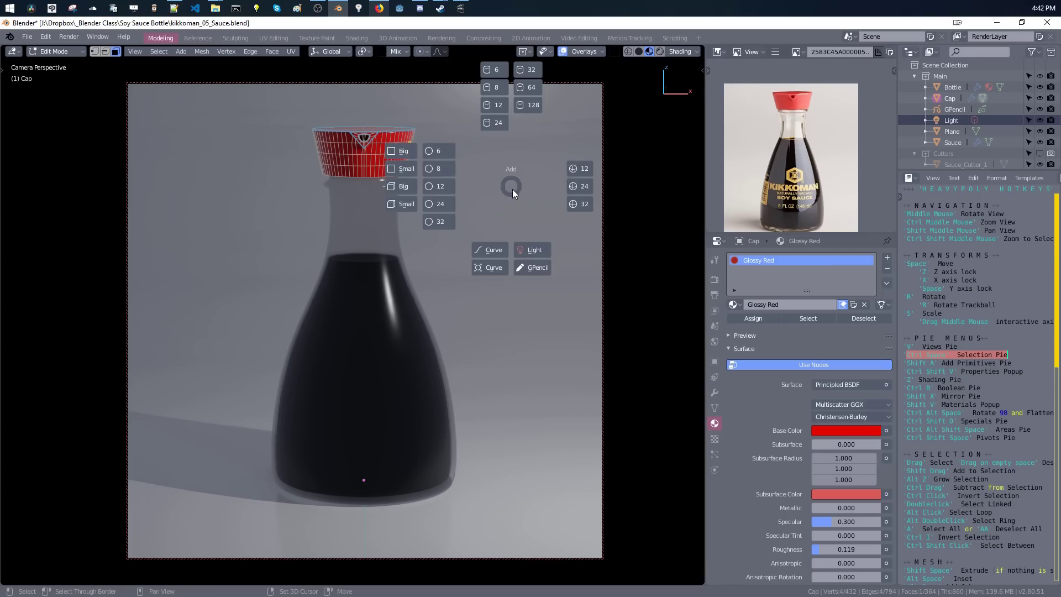
click(535, 251)
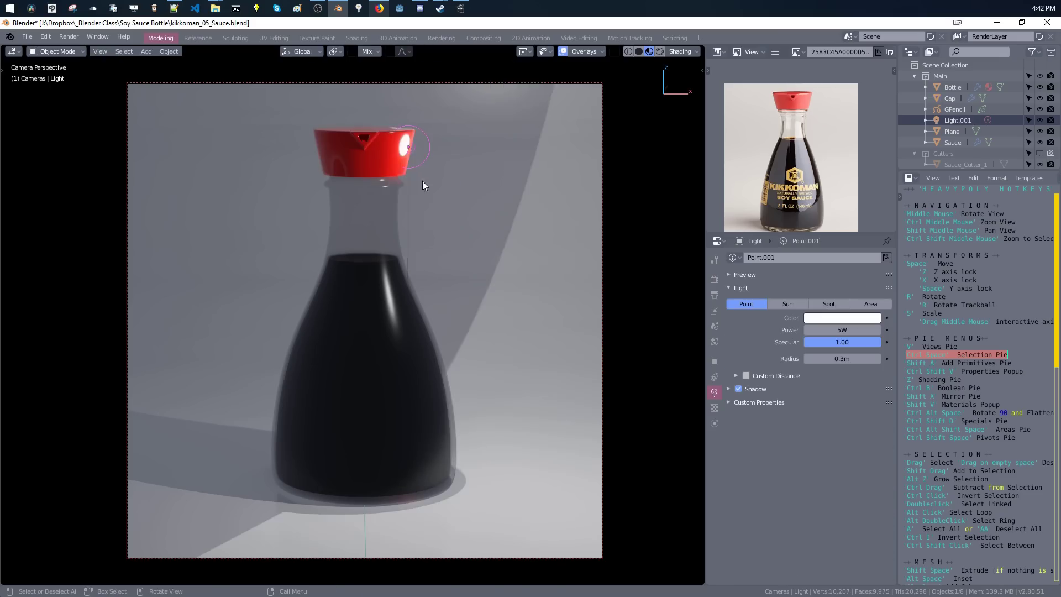
click(510, 193)
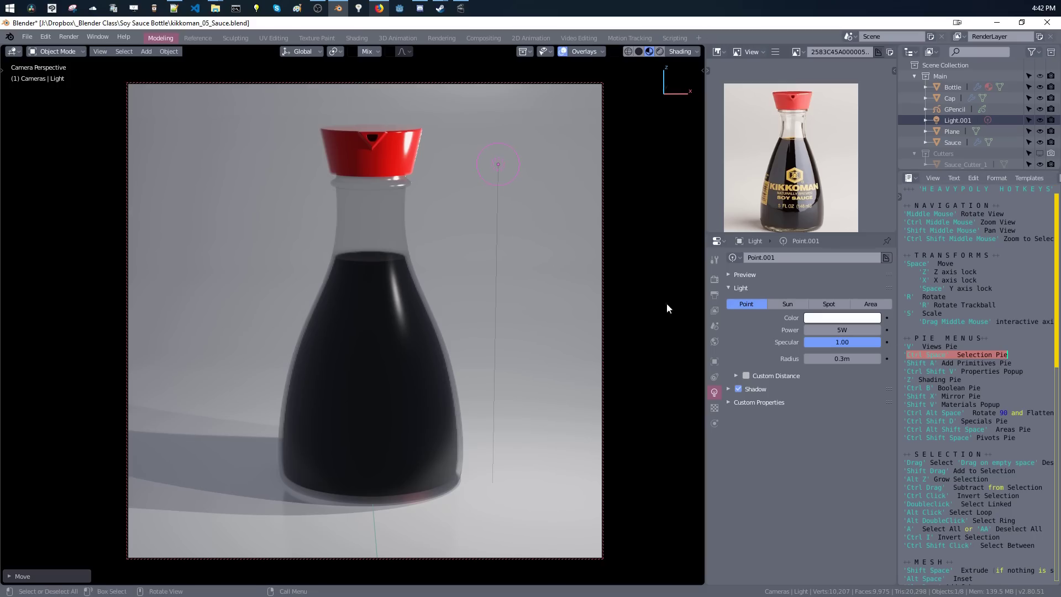
Colour the new light yellow-green and change its type to Area.
key(ctrl+shift+v)
key(ctrl+shift+v)
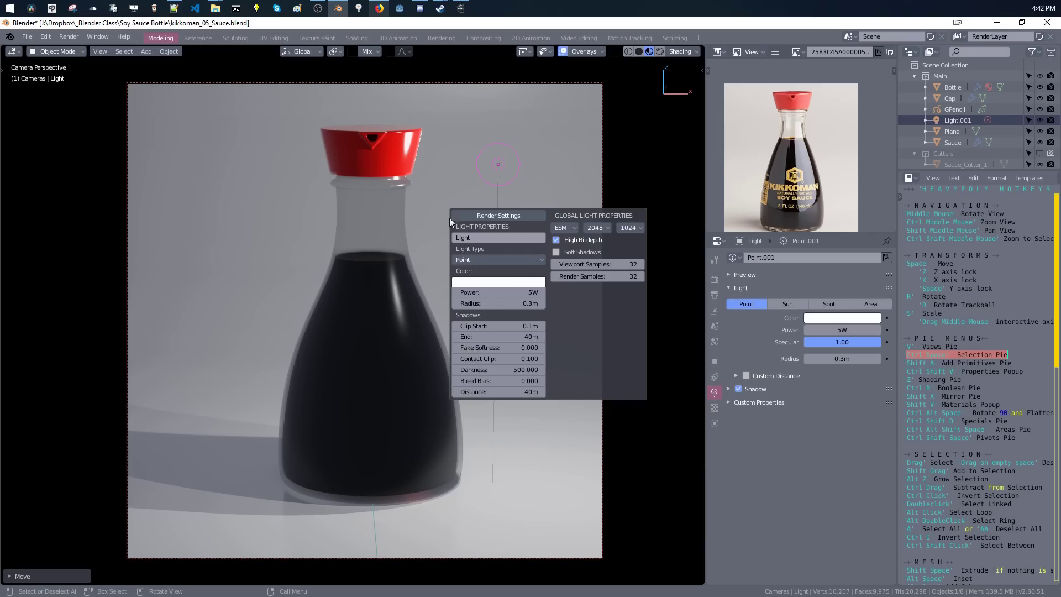
click(493, 281)
mouse_move(489, 139)
mouse_down()
mouse_move(486, 130)
mouse_move(520, 143)
mouse_move(481, 153)
mouse_up()
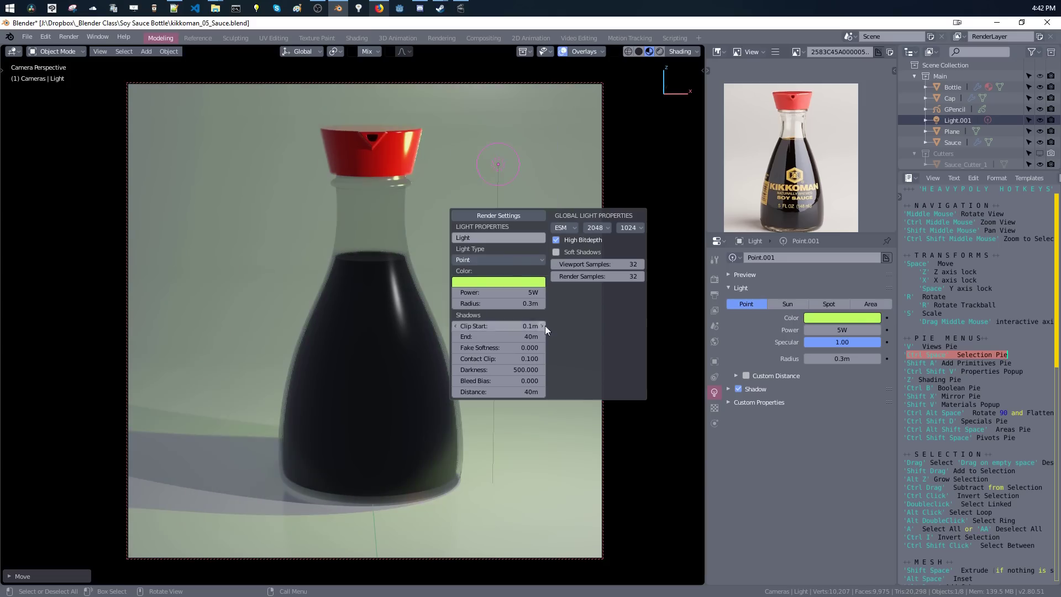
click(492, 257)
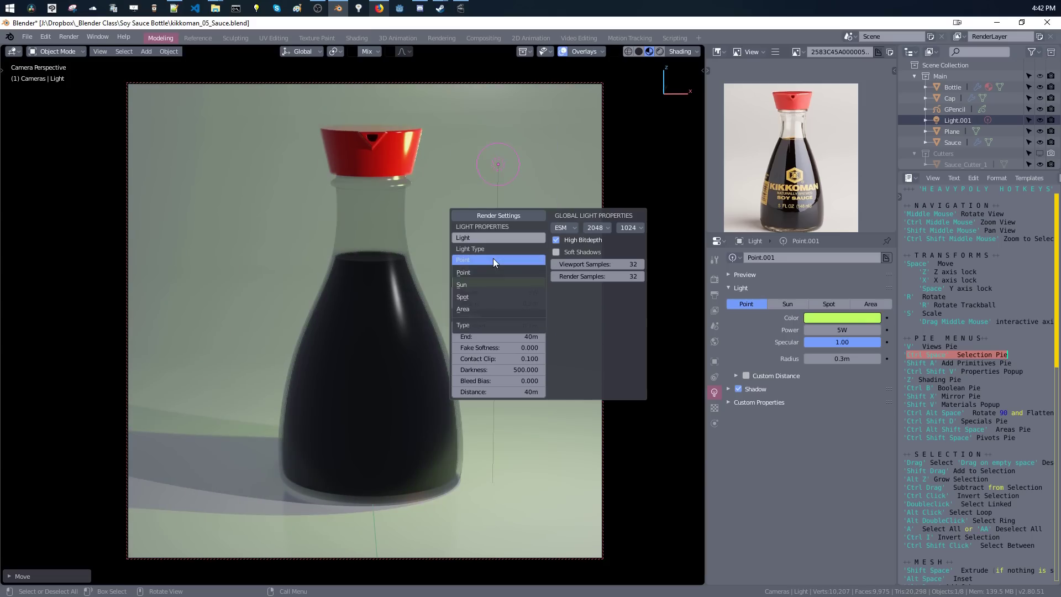
click(491, 308)
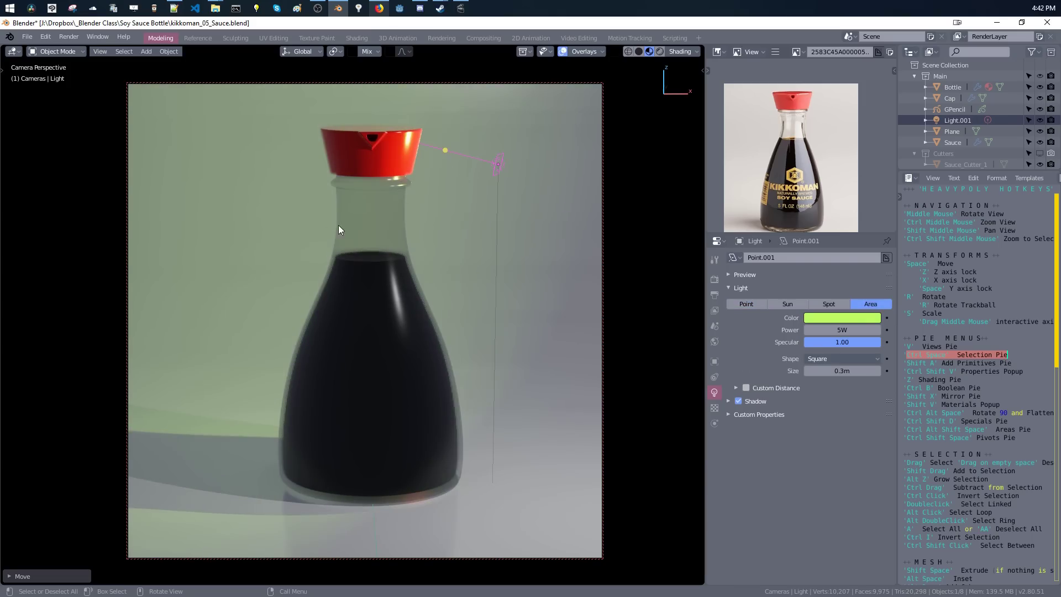
Rotate the area light freely until it points nearly horizontally toward the bottle.
key(r)
click(326, 255)
key(r)
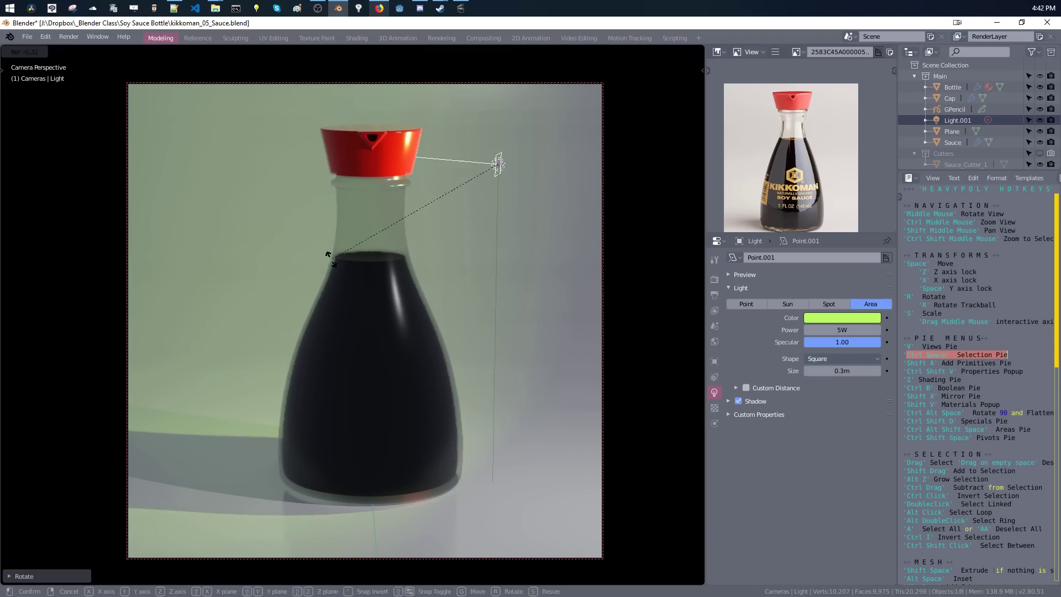
key(r)
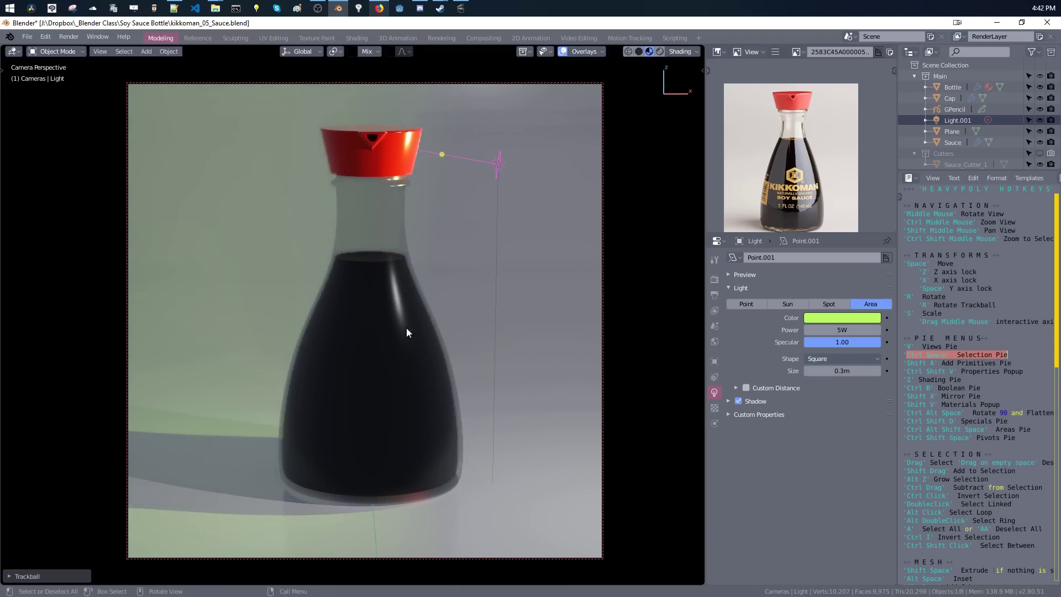
key(r)
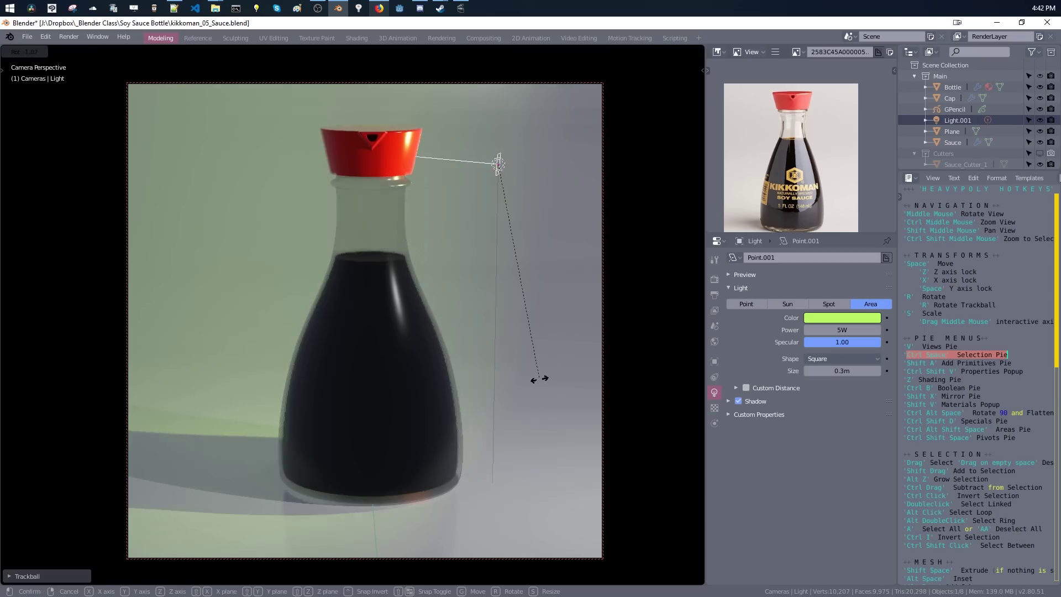
click(559, 373)
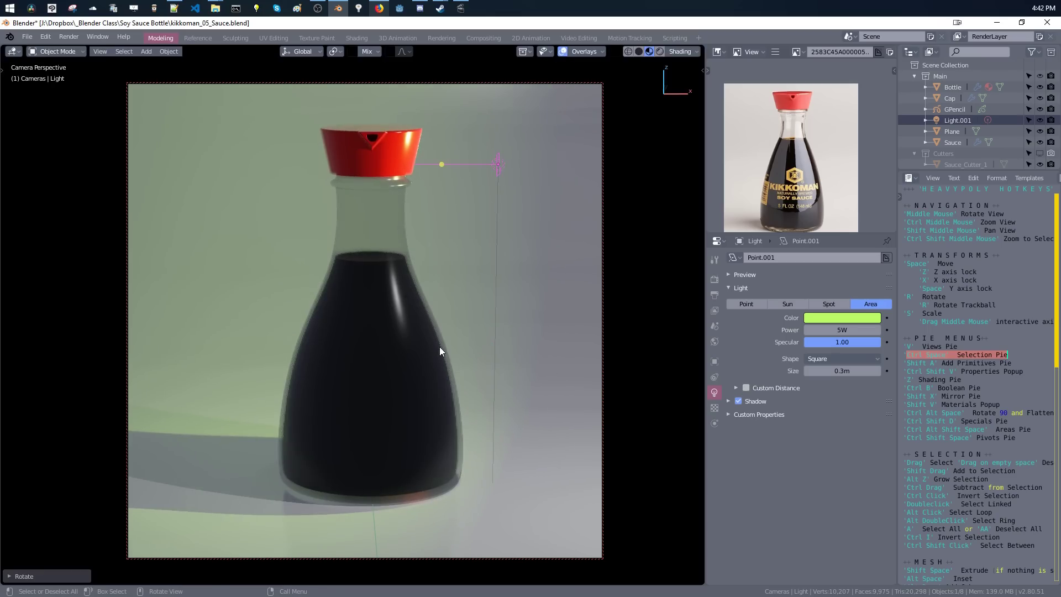
key(r)
click(478, 396)
Make the area light a tall rectangle with Size X 0.878 m and Size Y 8.23 m.
key(ctrl+shift+v)
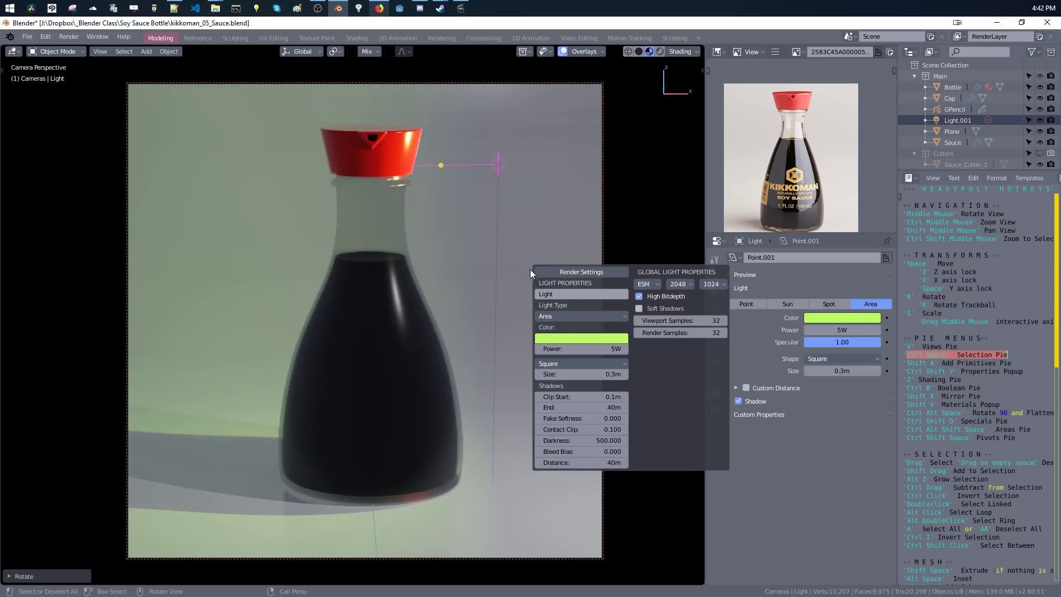
click(585, 366)
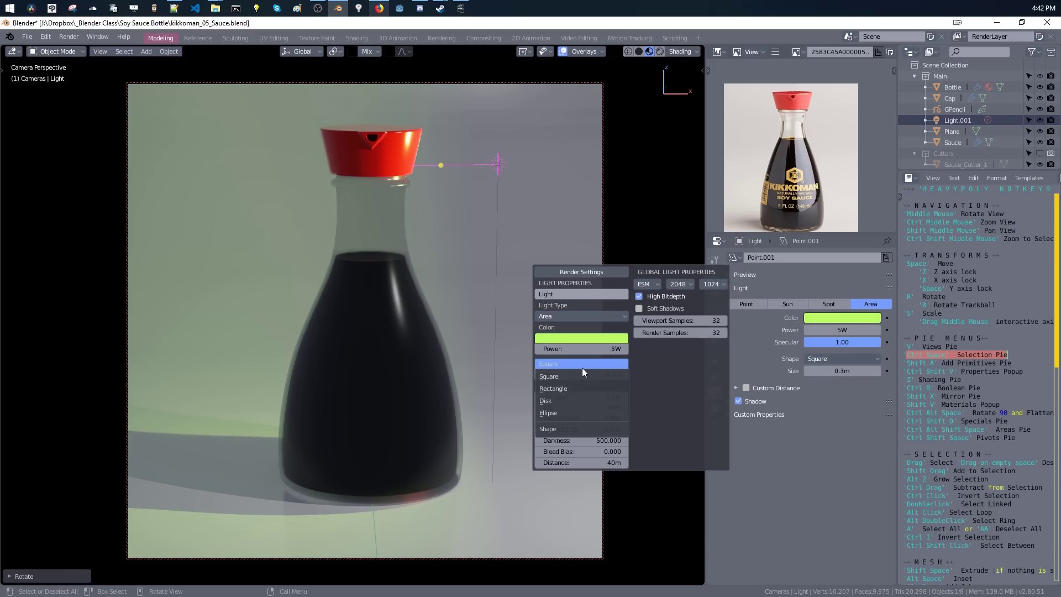
click(584, 389)
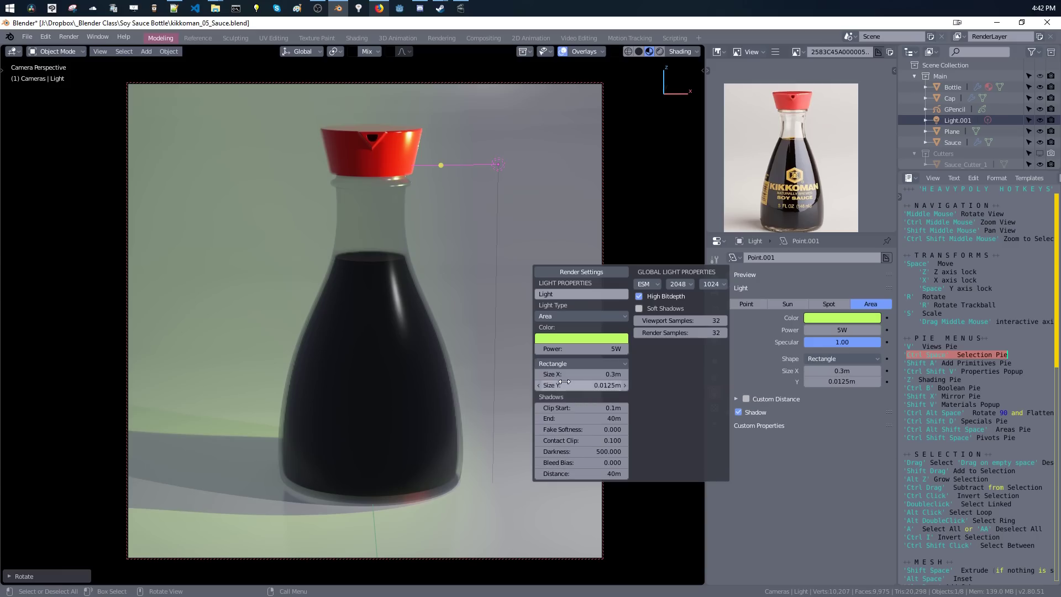
click(563, 376)
drag(609, 375, 705, 379)
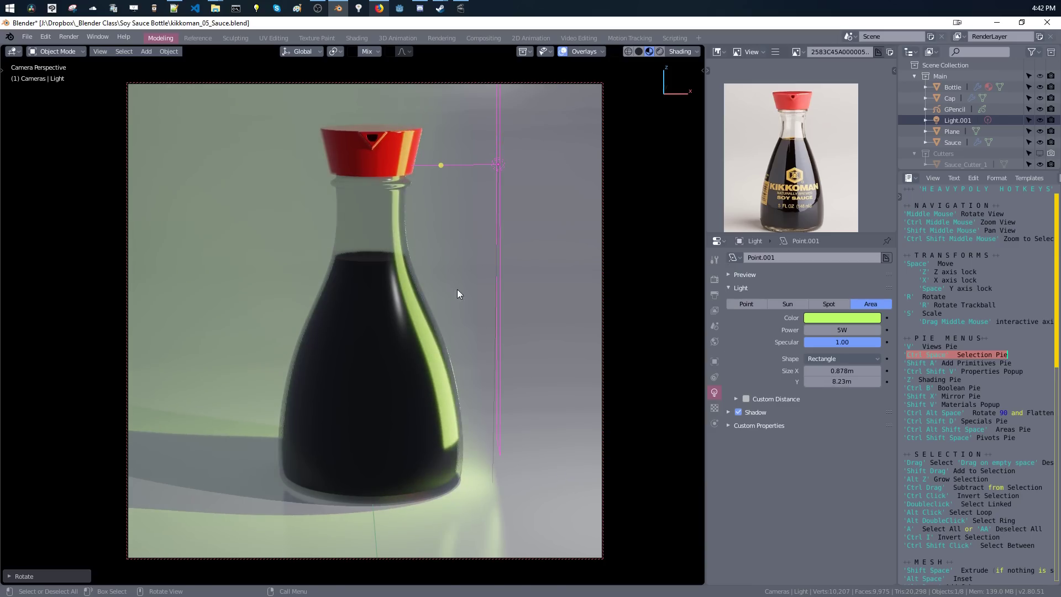
Move the rectangular light farther right of the bottle and set its colour to white.
key(g)
click(509, 308)
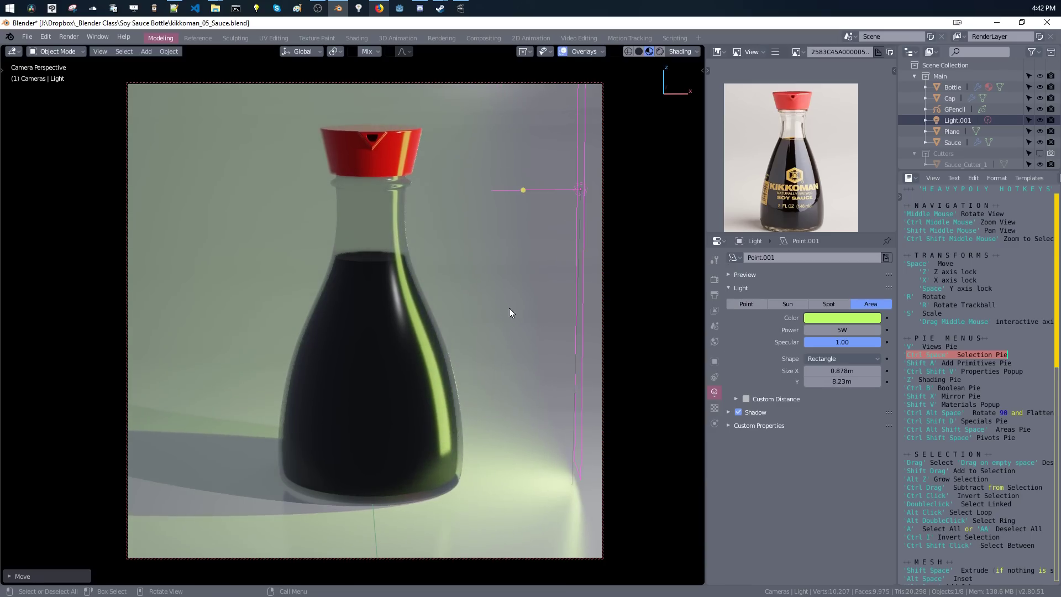
key(ctrl+shift+v)
click(550, 373)
drag(533, 250, 489, 328)
Reposition the rectangular light near the right edge of the camera frame and scale it up.
key(space)
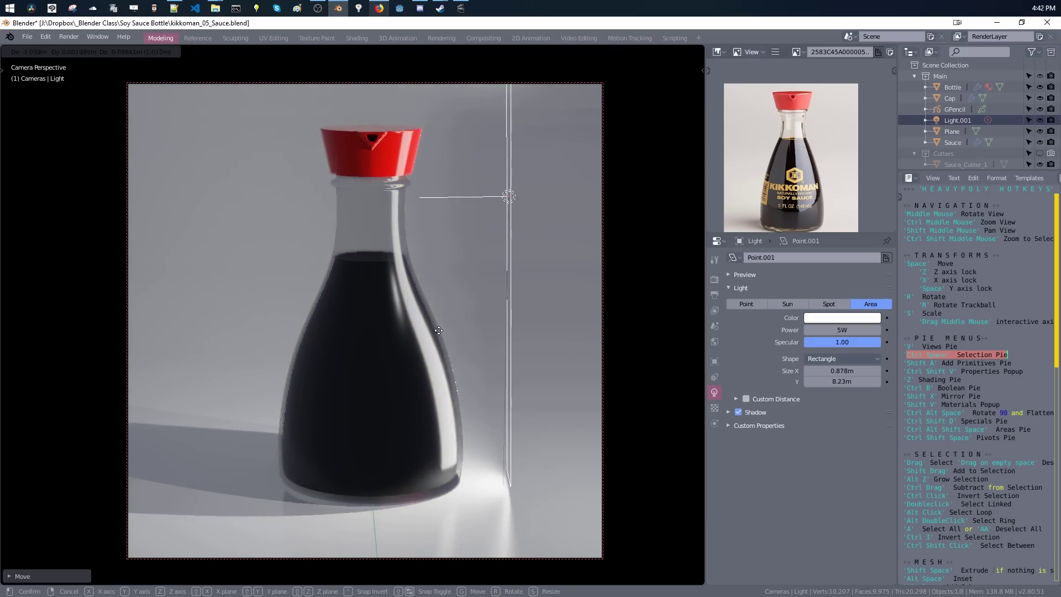
key(s)
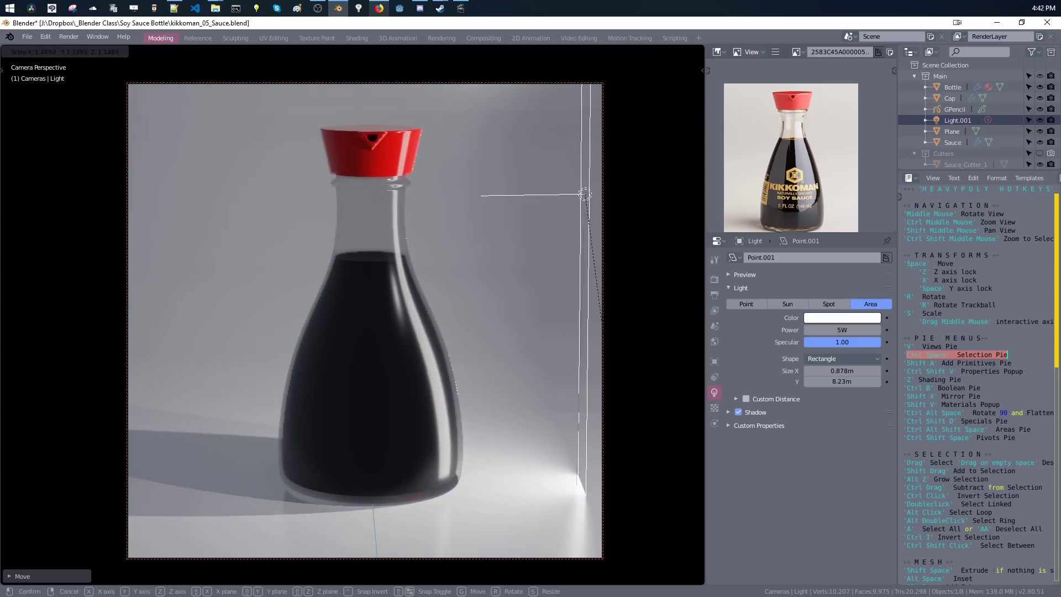
click(759, 520)
key(s)
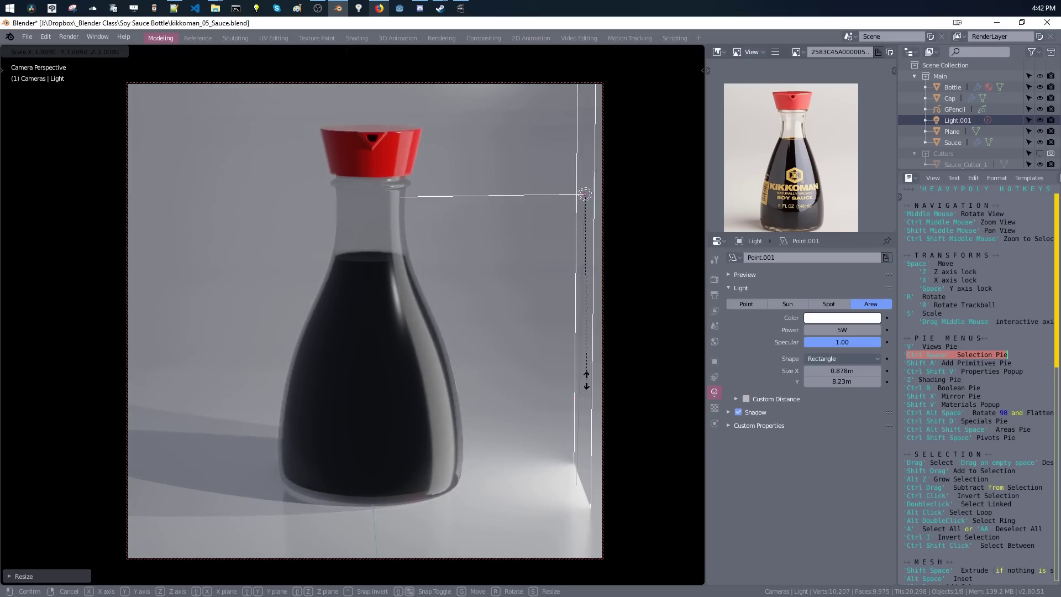
click(591, 368)
Shift the rectangular light in depth along Y and nudge it near the right edge of the frame.
key(space)
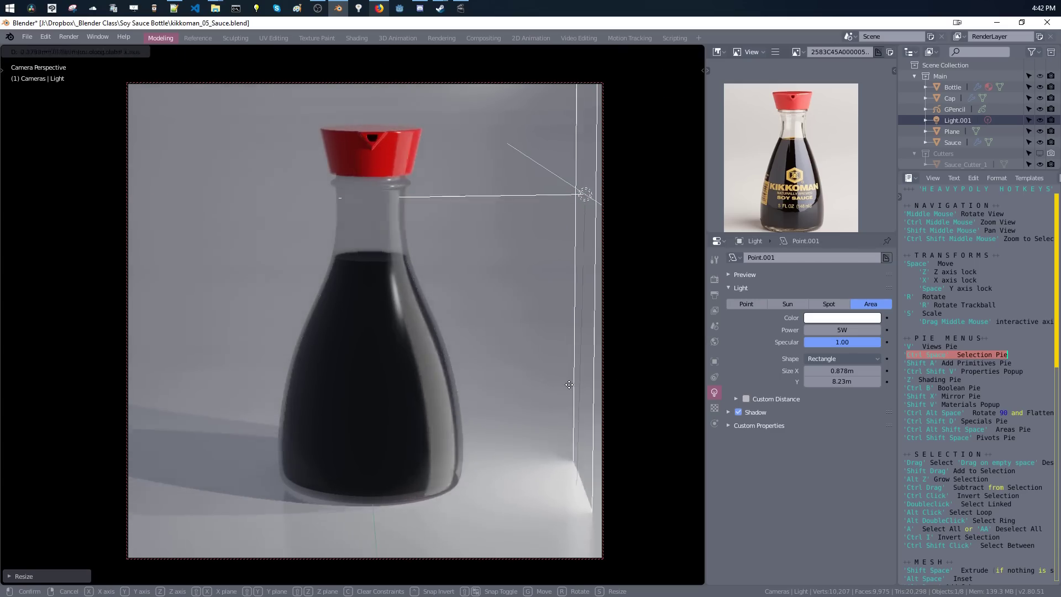
click(555, 389)
key(space)
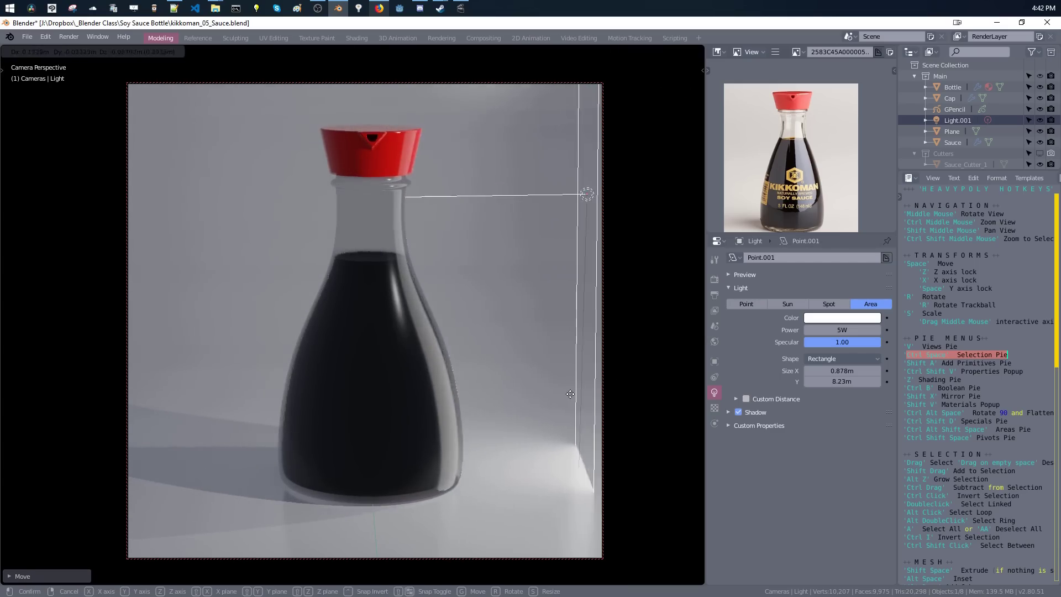
click(526, 383)
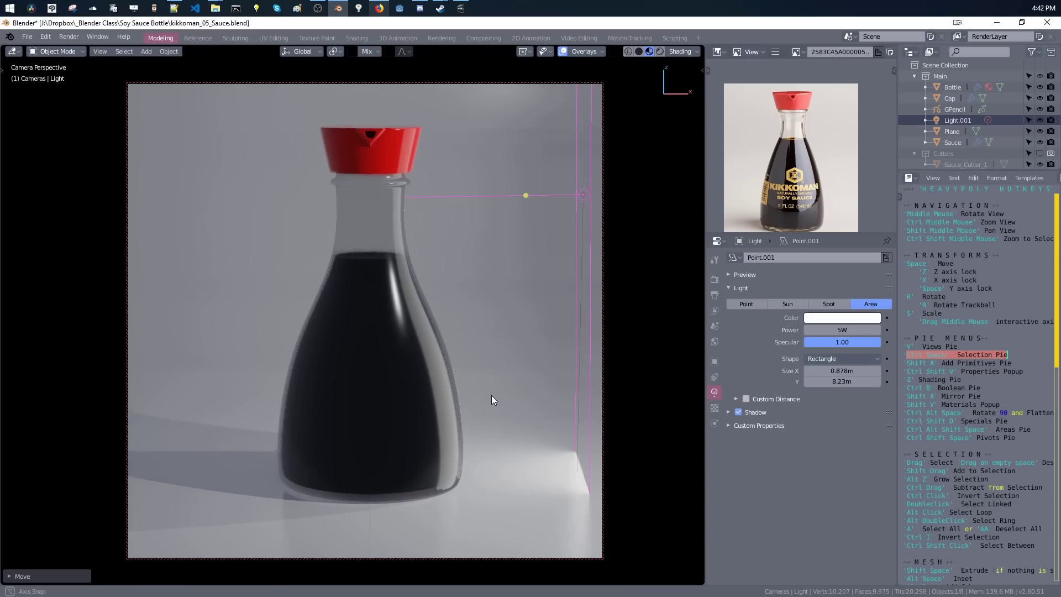
Move the rectangular light along X out of the camera frame and scale it larger.
key(space)
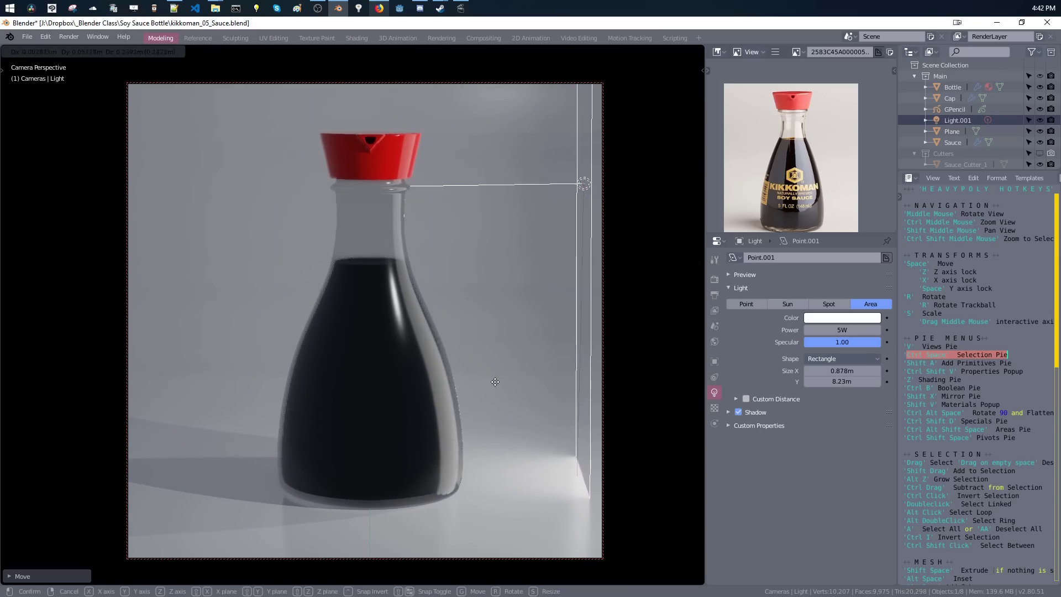
key(x)
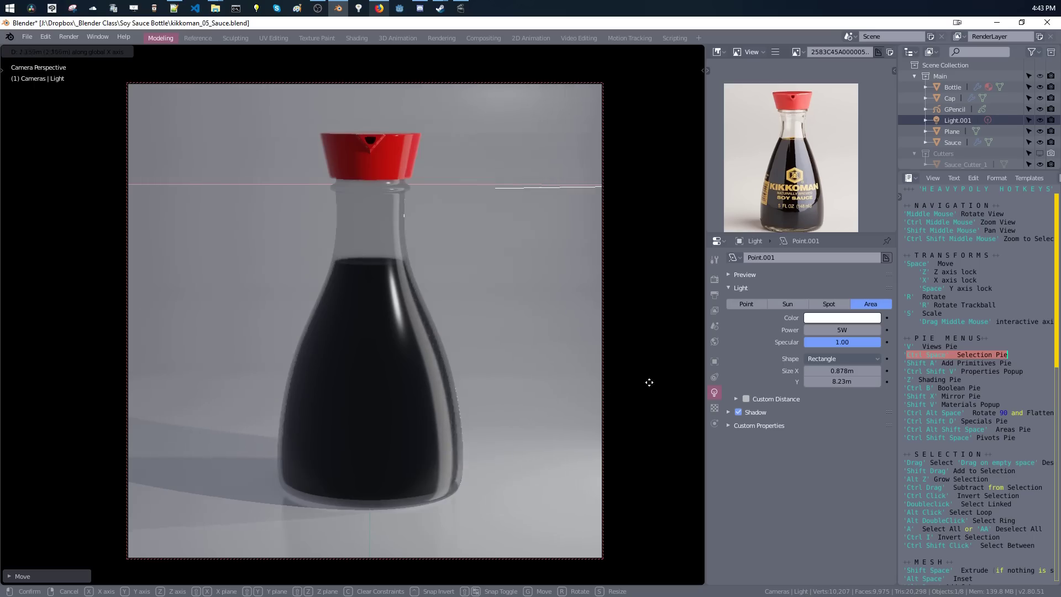
key(s)
click(701, 442)
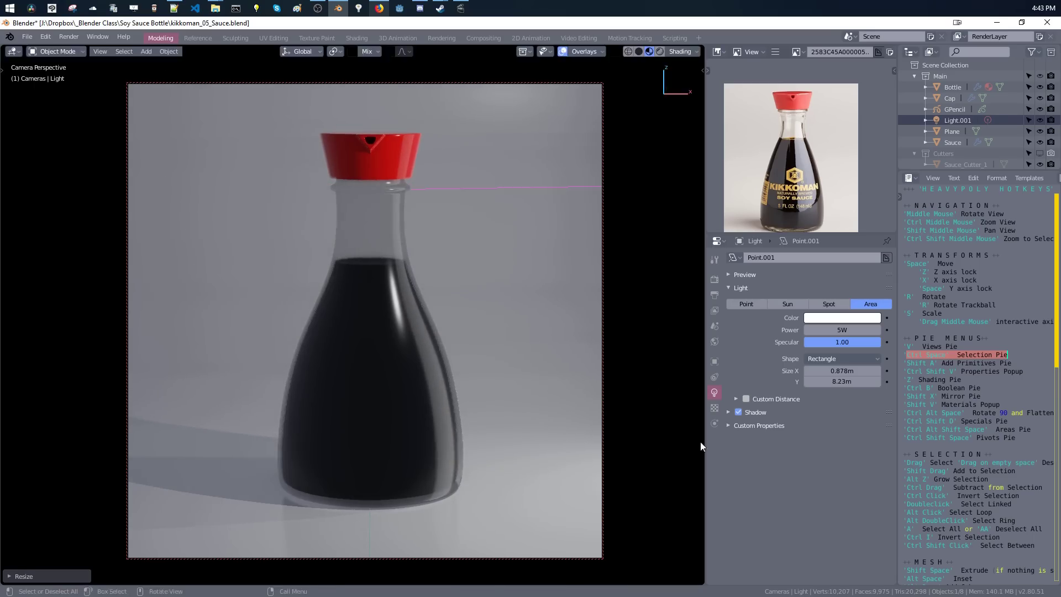
Raise the off-frame rectangular light slightly and set its power to 27.6 W.
key(space)
click(643, 427)
key(ctrl+shift+v)
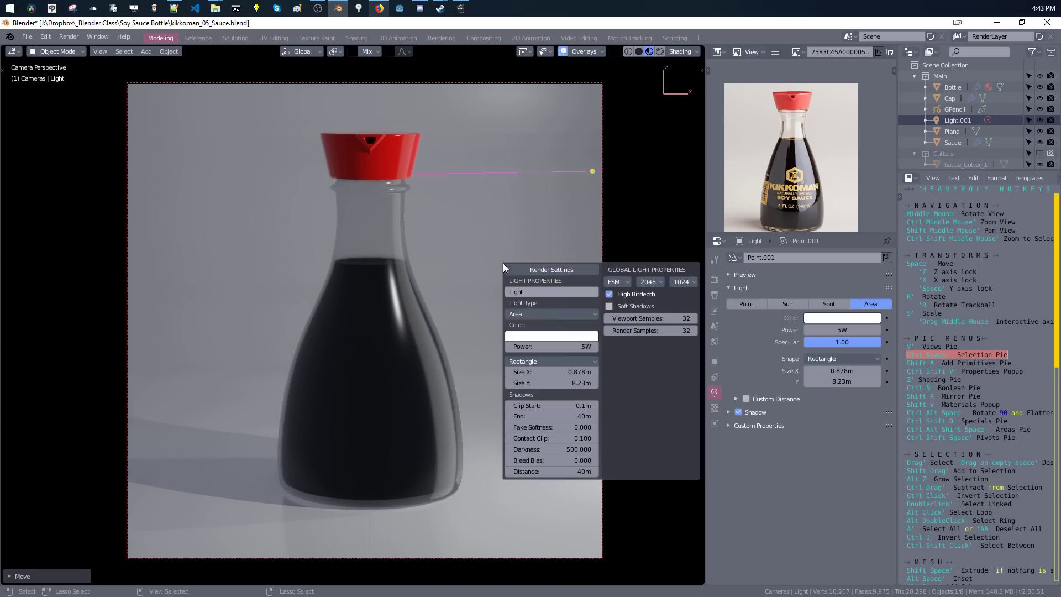
mouse_move(564, 346)
mouse_down()
mouse_move(586, 347)
mouse_move(564, 347)
mouse_up()
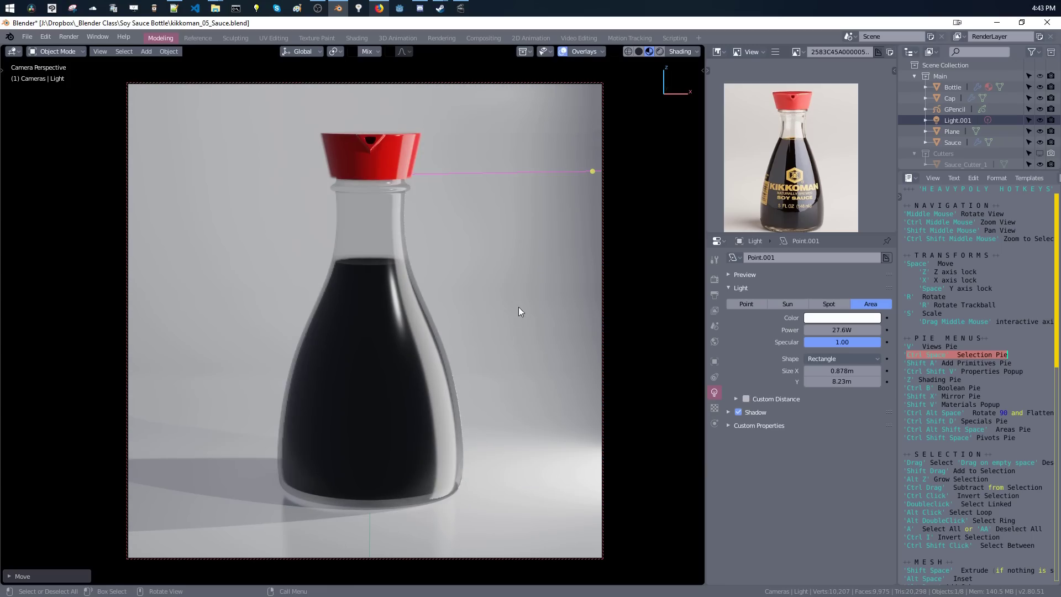
Make a linked duplicate of the rectangular light and move it along X to the bottle's left side.
key(shift+d)
key(x)
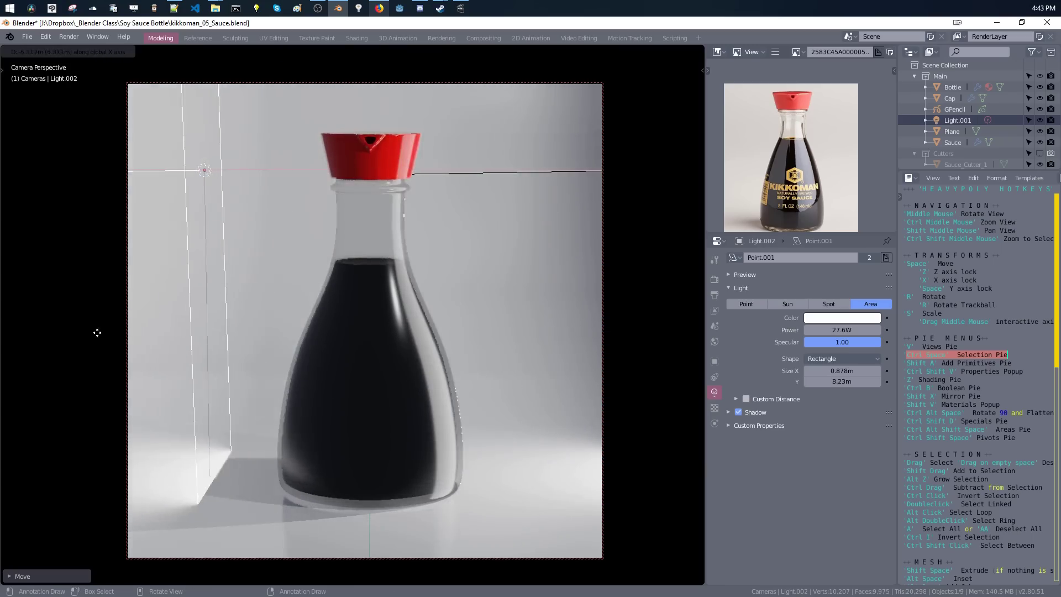
click(97, 333)
Rotate the duplicated light 180 degrees about Z so that it faces the bottle.
key(ctrl+alt+space)
key(Escape)
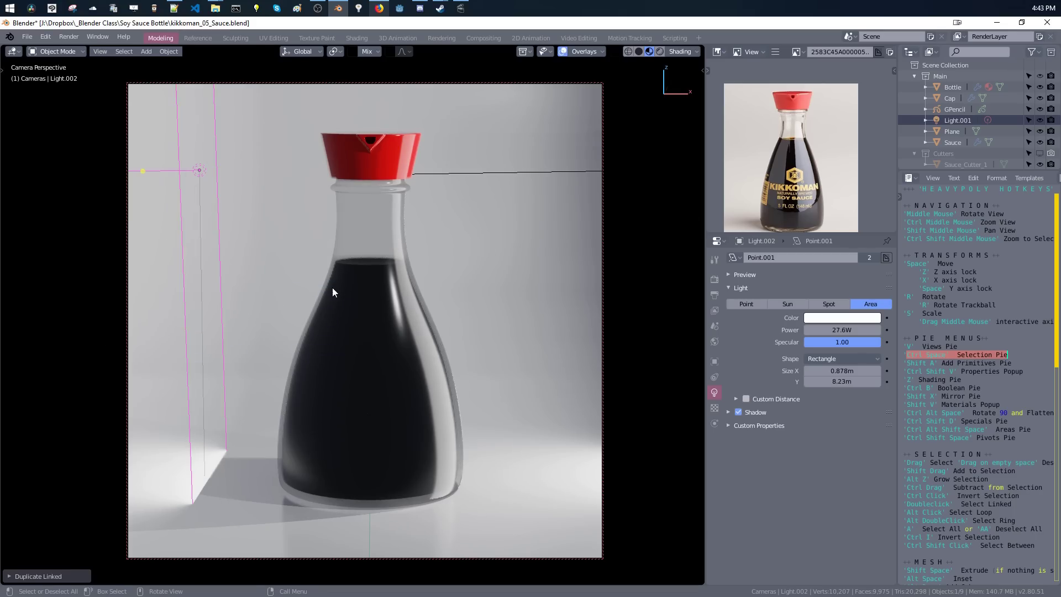
key(r)
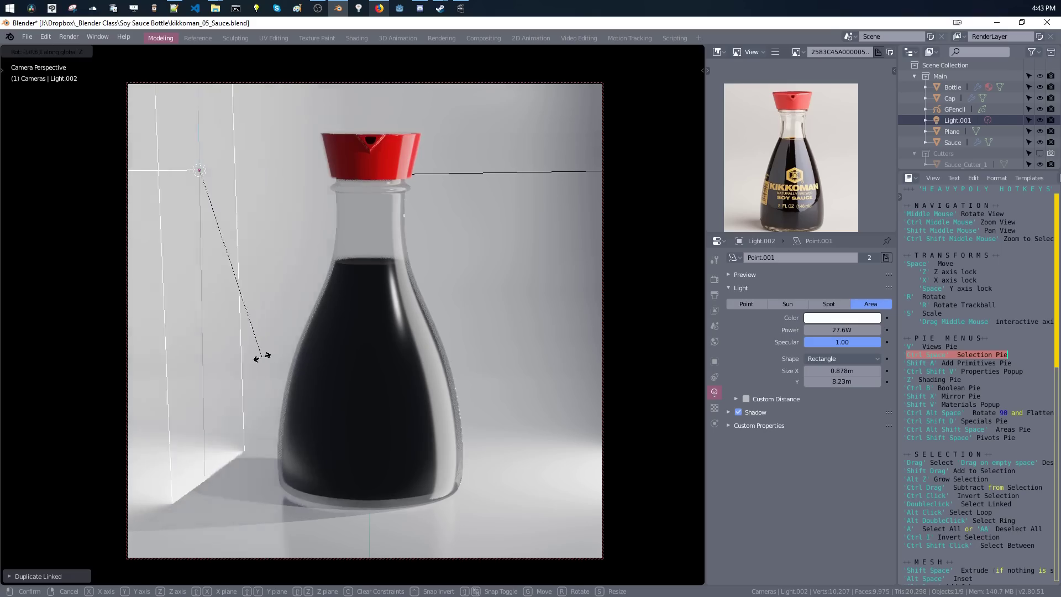
text(z180)
key(Return)
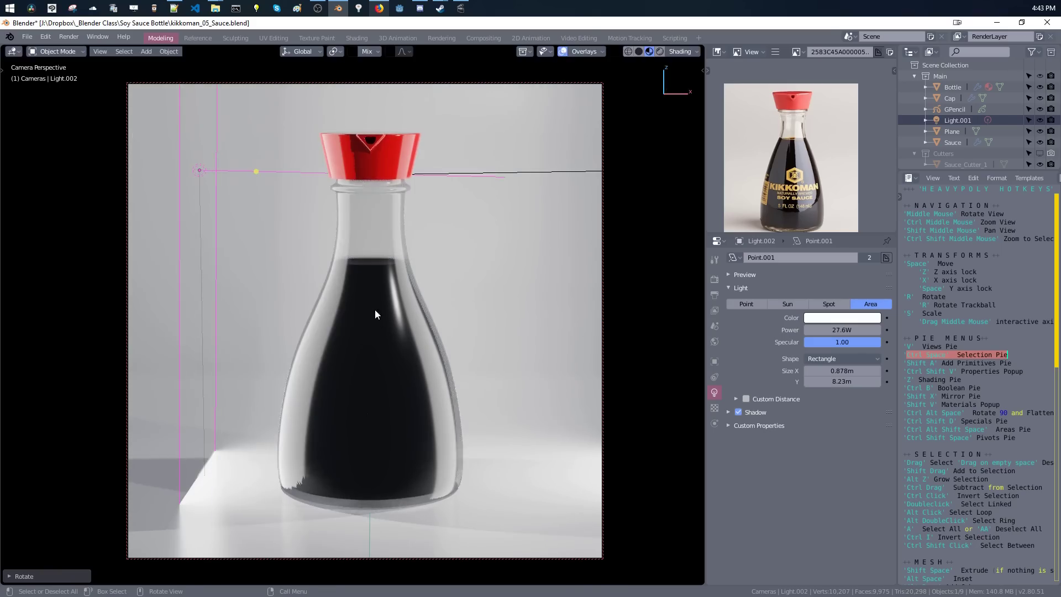
Move the duplicated light farther along X until it is outside the camera frame on the bottle's left.
key(space)
key(x)
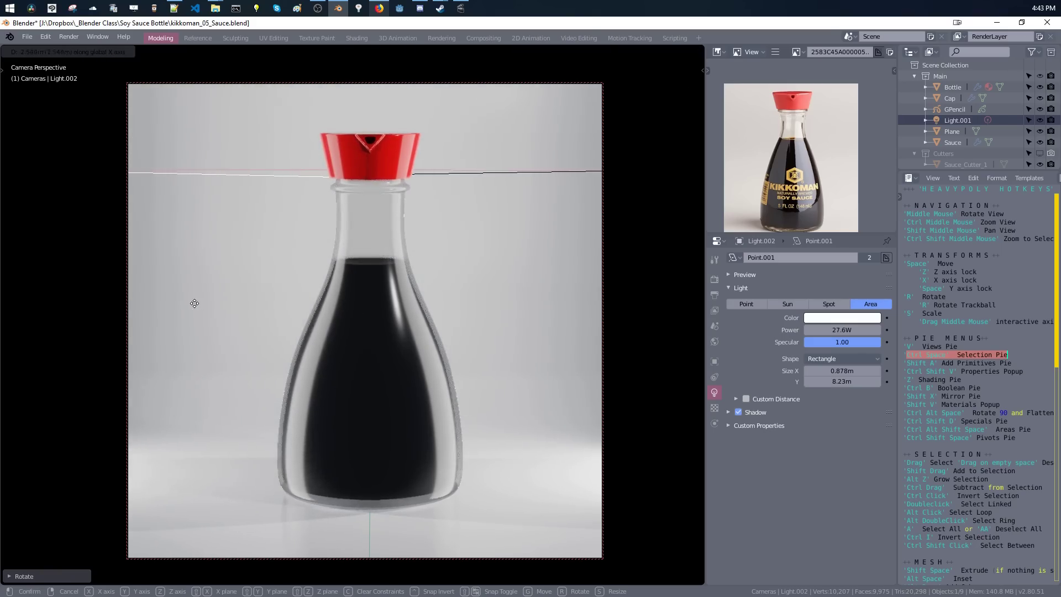
click(295, 323)
key(ctrl+shift+v)
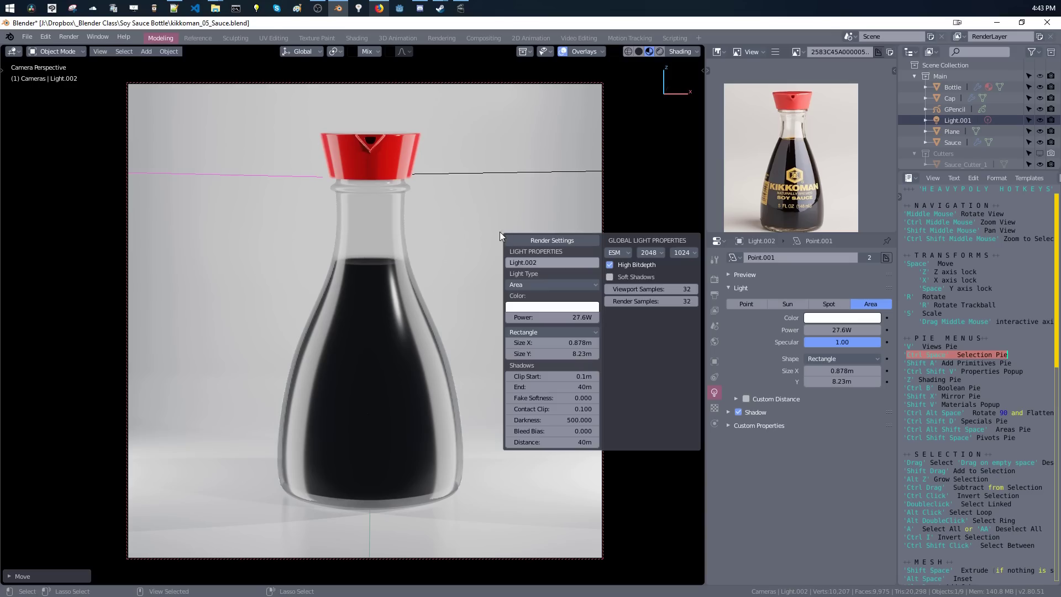
click(564, 306)
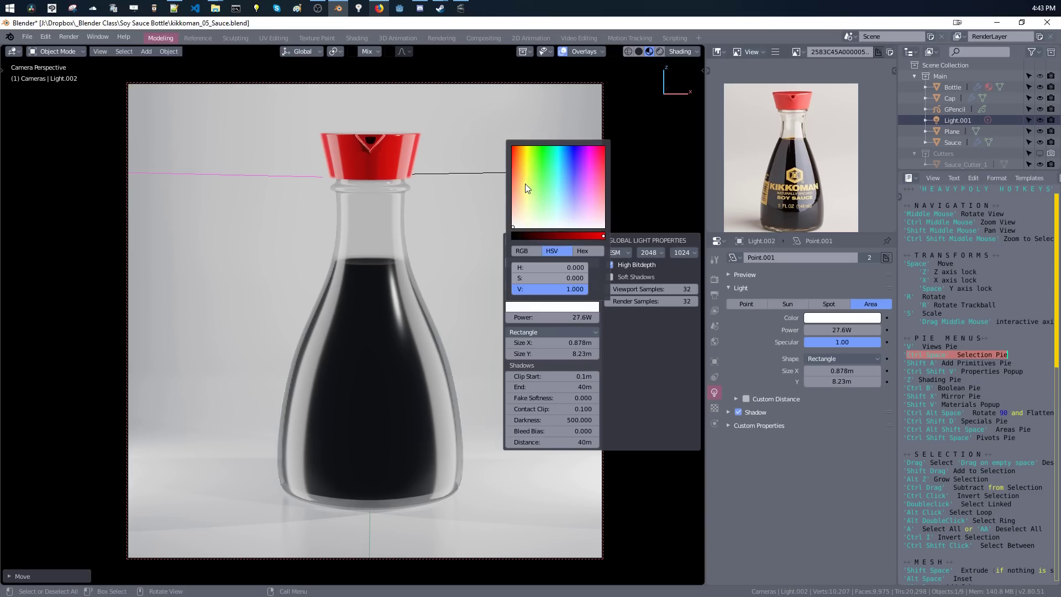
drag(525, 184, 526, 220)
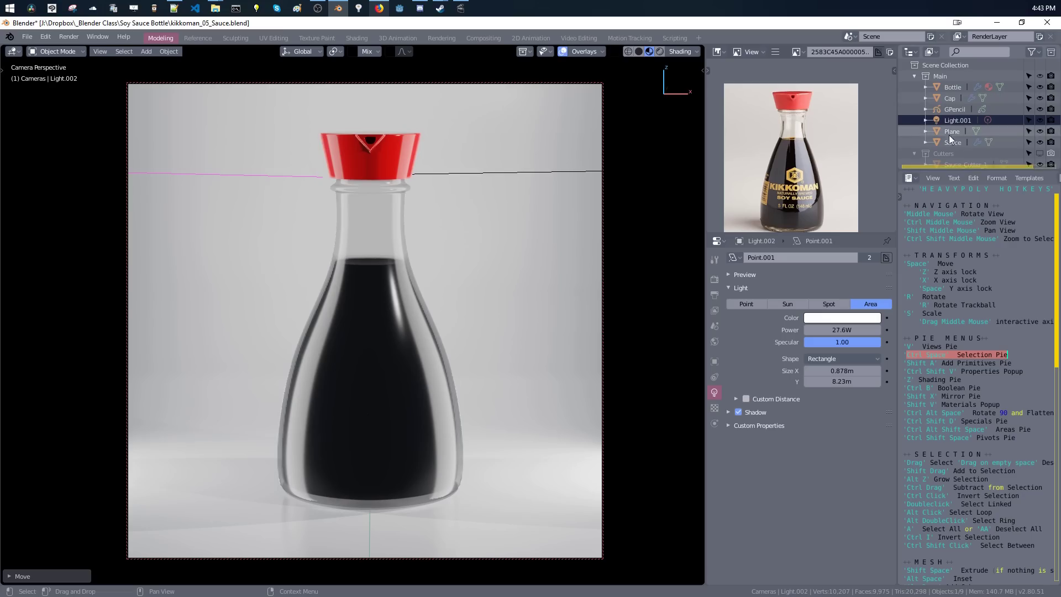
Temporarily show the Cutters collection and raise Sauce_Cutter_1 slightly along Z to lift the sauce level in the bottle.
click(1039, 153)
click(428, 239)
key(space)
key(z)
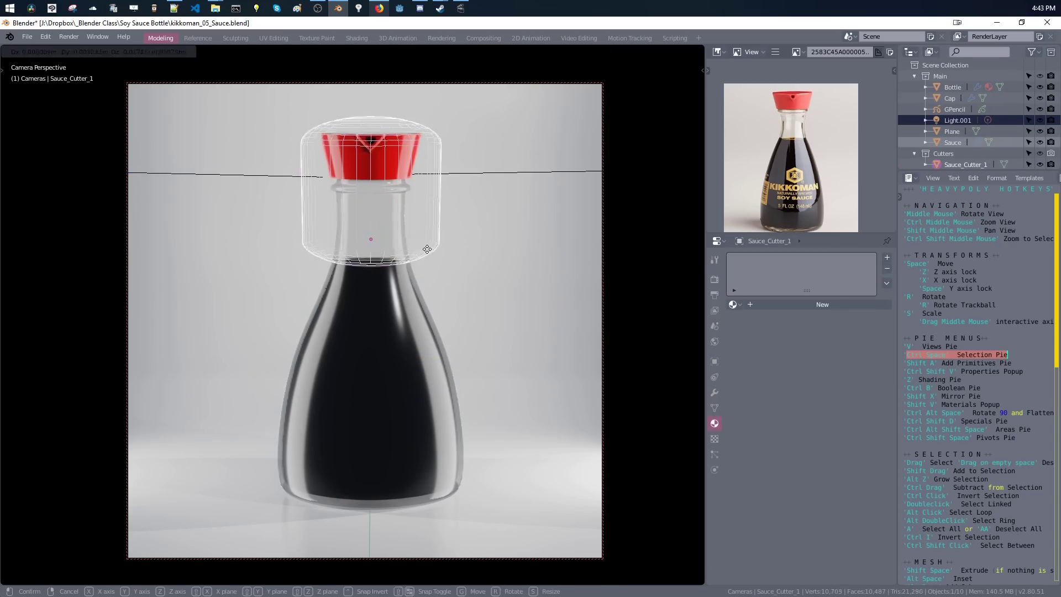
click(426, 228)
key(1)
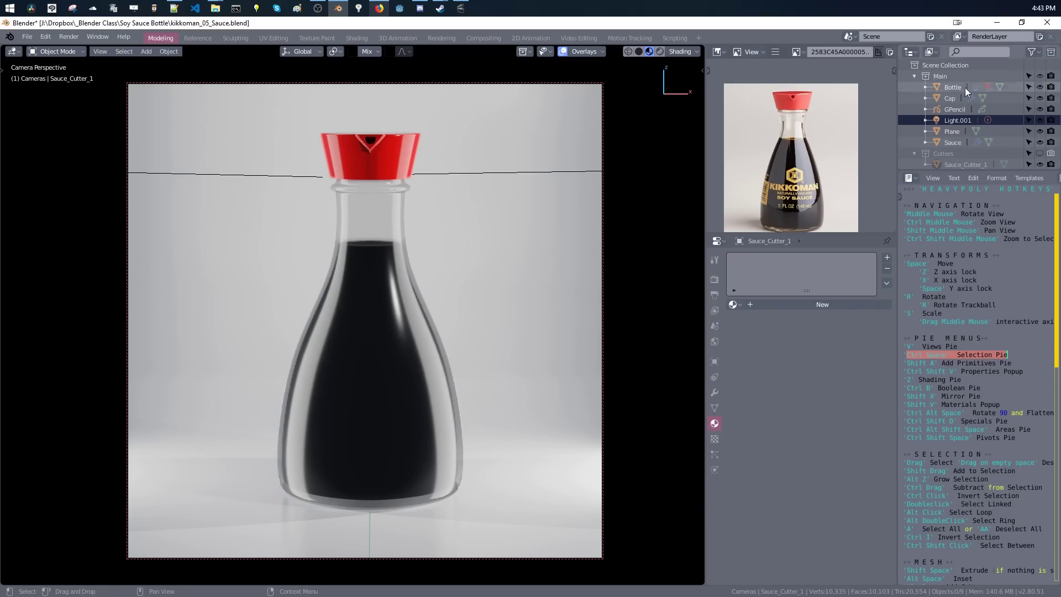
Select the area light on the bottle's right side and duplicate it, placing the copy near the bottle's neck.
click(951, 120)
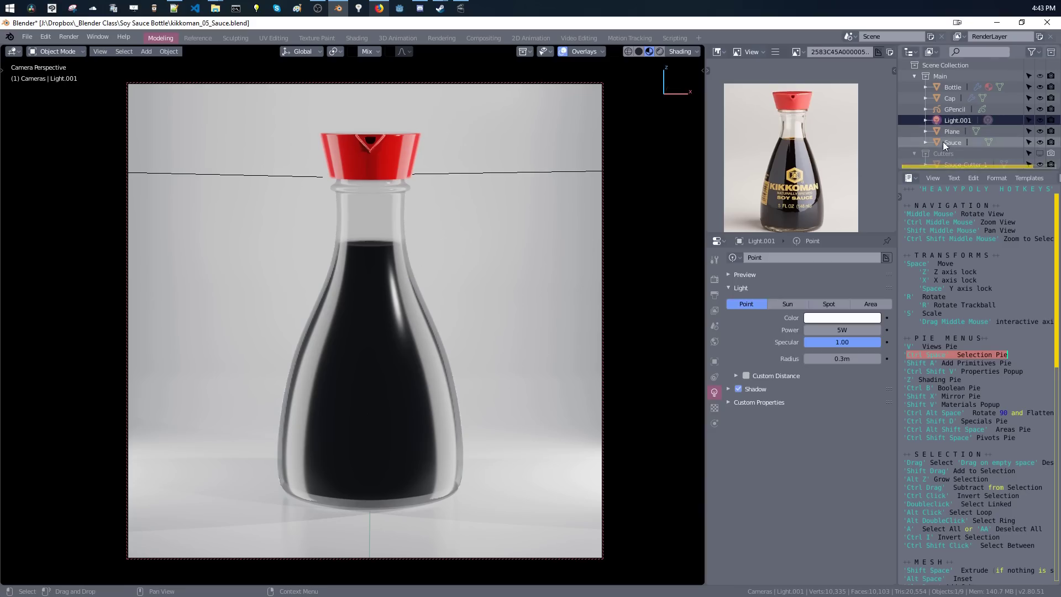
scroll(944, 138, down, 4)
scroll(956, 122, down, 1)
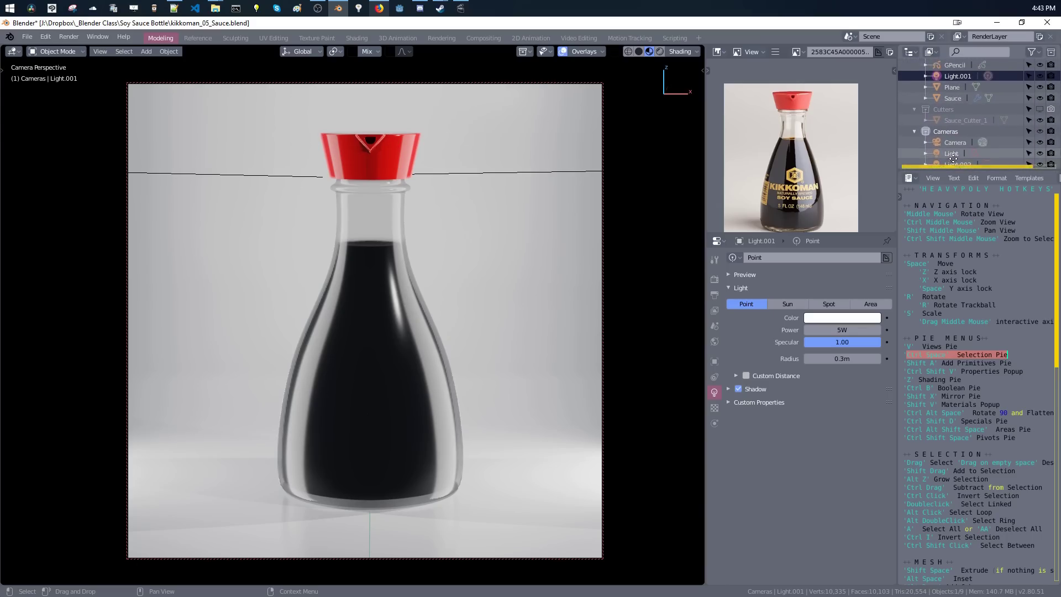
click(952, 146)
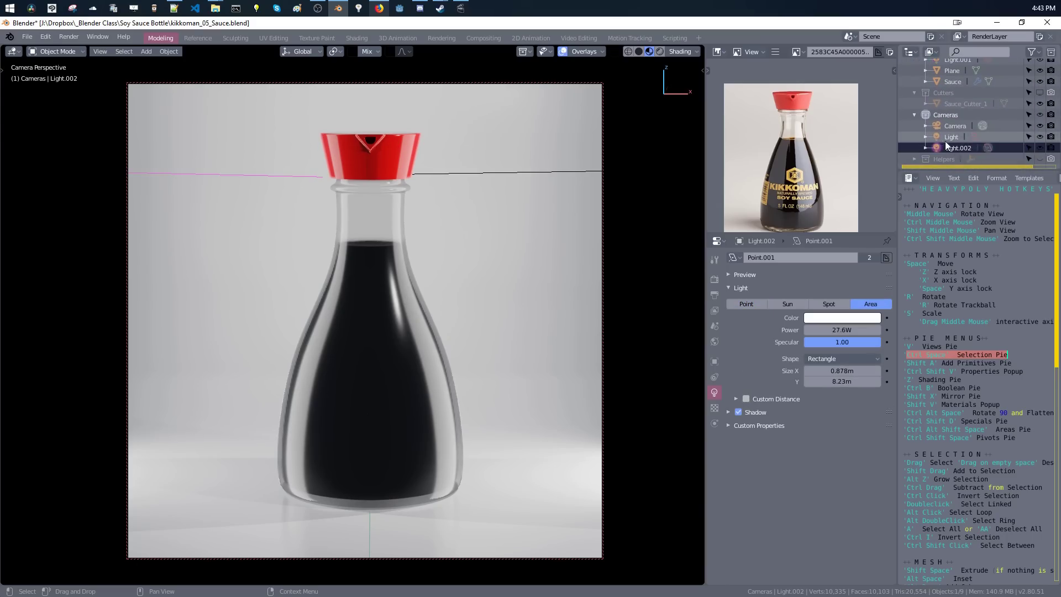
click(946, 136)
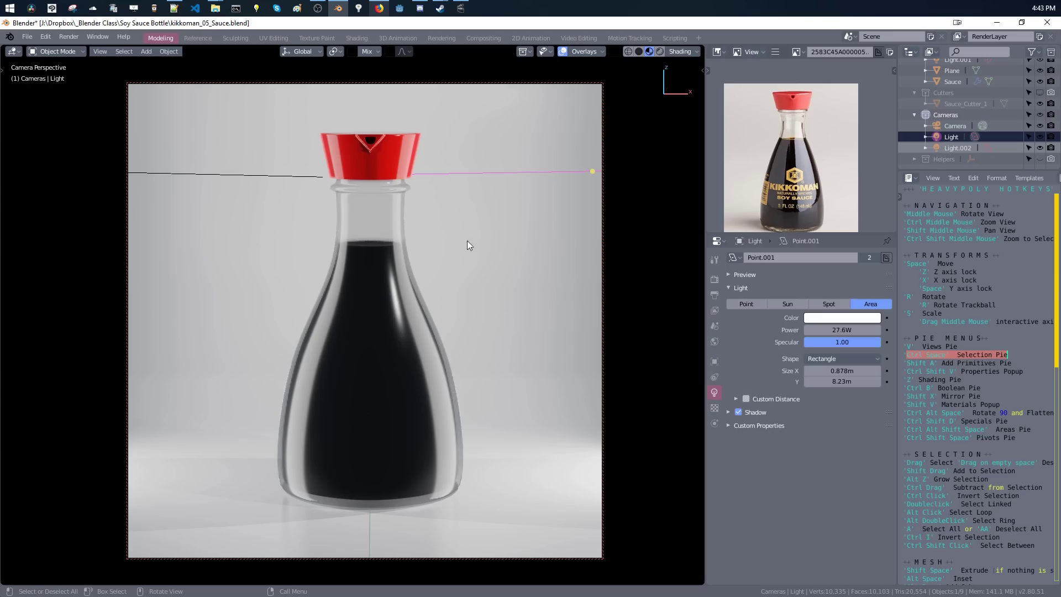
key(shift+d)
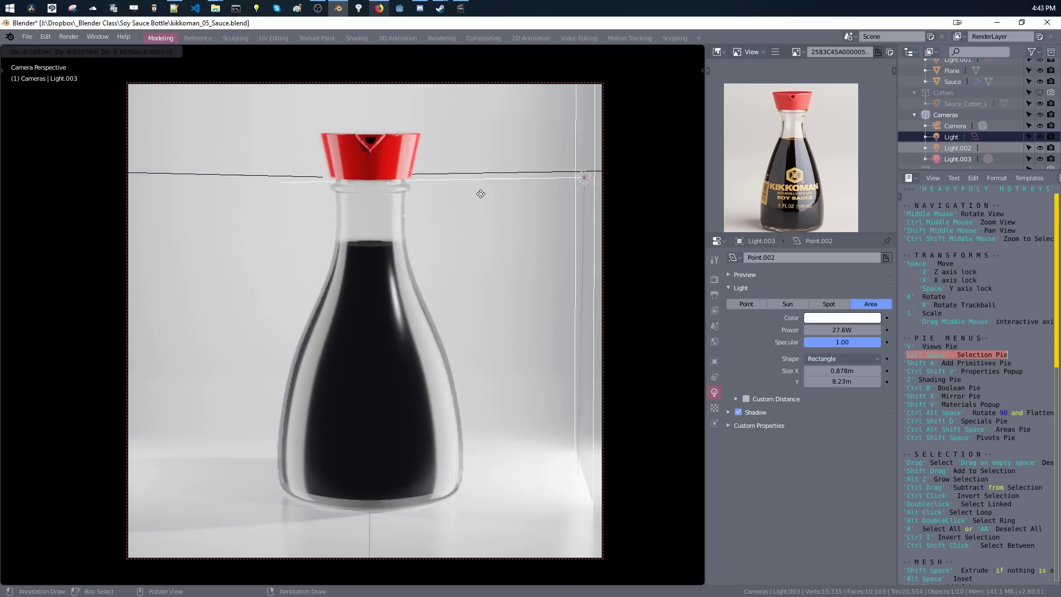
click(353, 210)
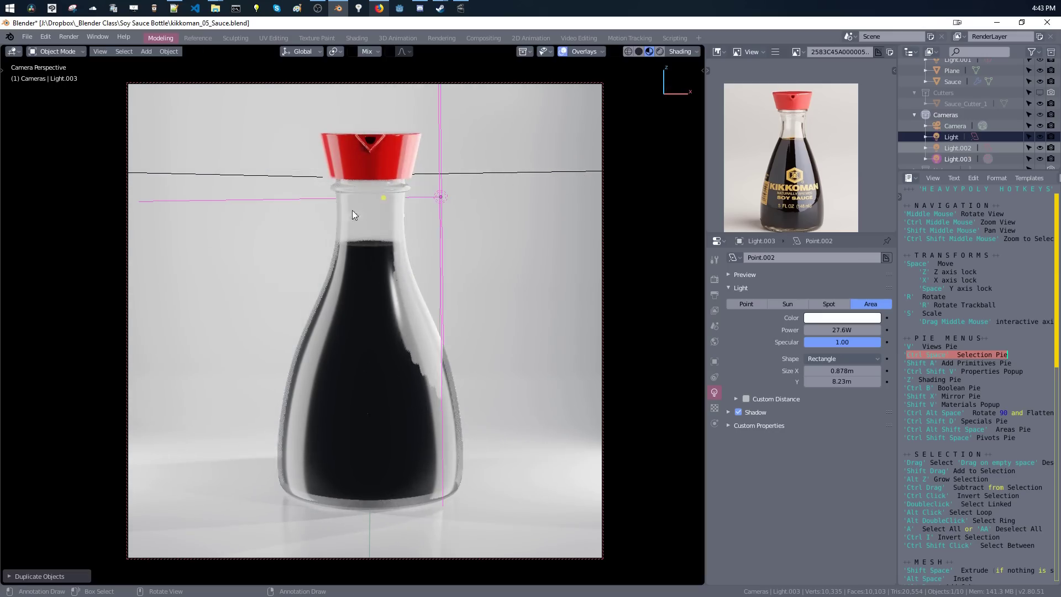
Rotate the new area light 90 degrees about Z.
key(r)
key(z)
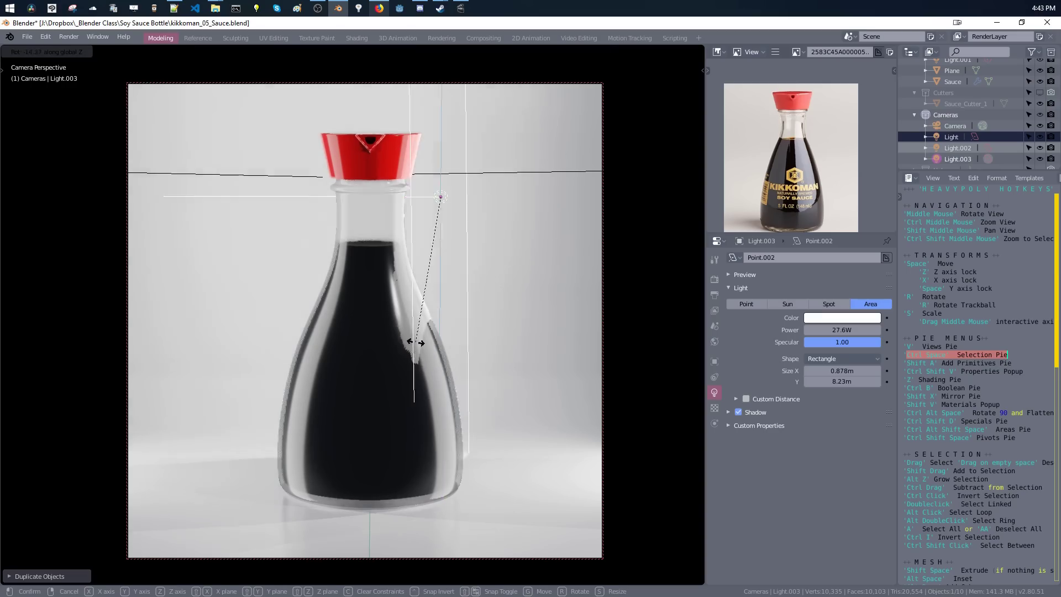
key(9)
key(0)
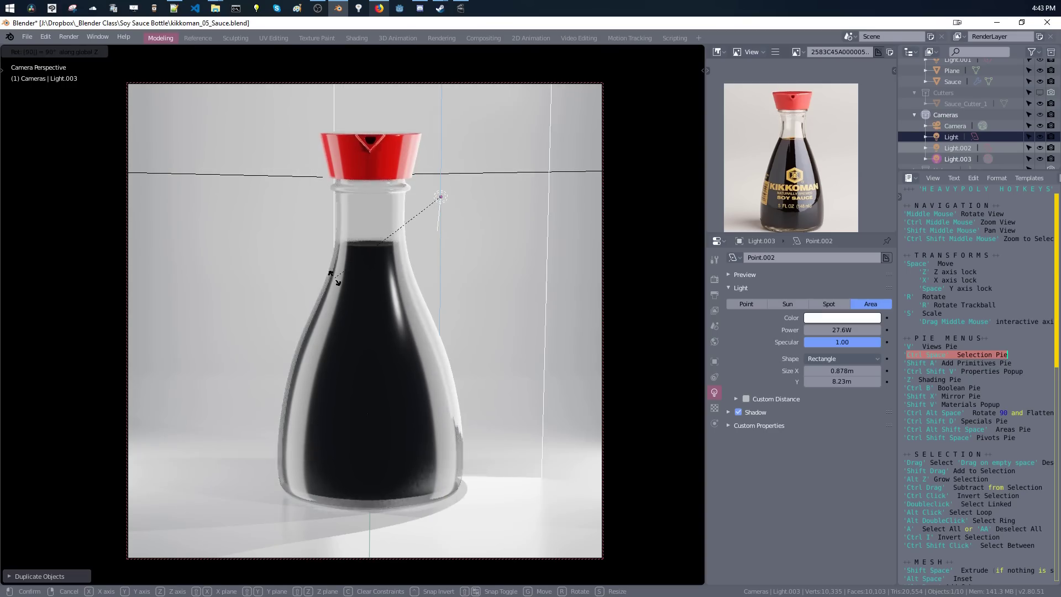
key(Return)
Rotate the new light a further 180 degrees about Z to face the backdrop and center it on the bottle's neck.
key(g)
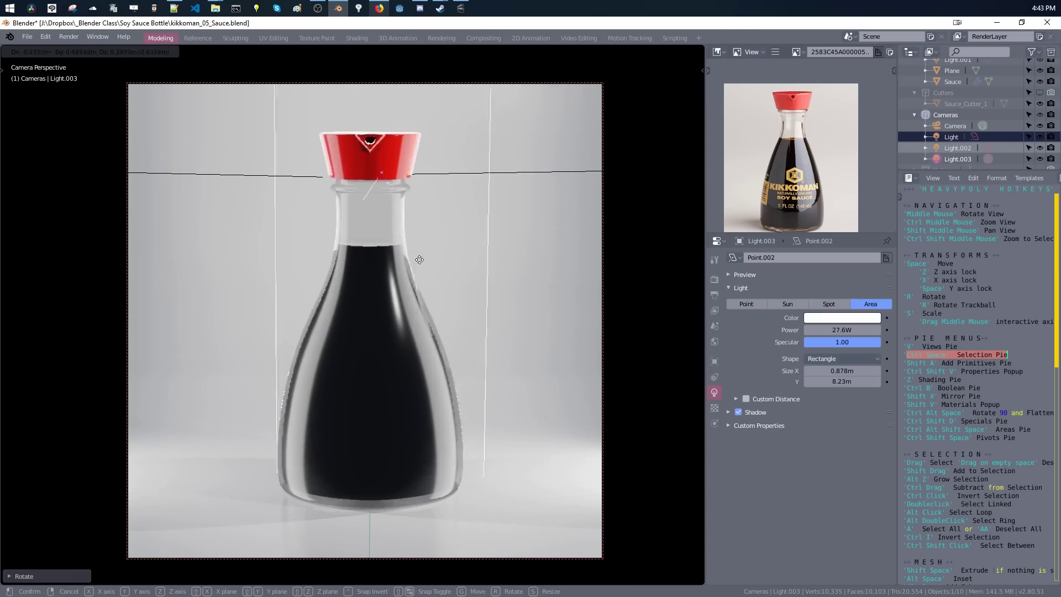
click(499, 266)
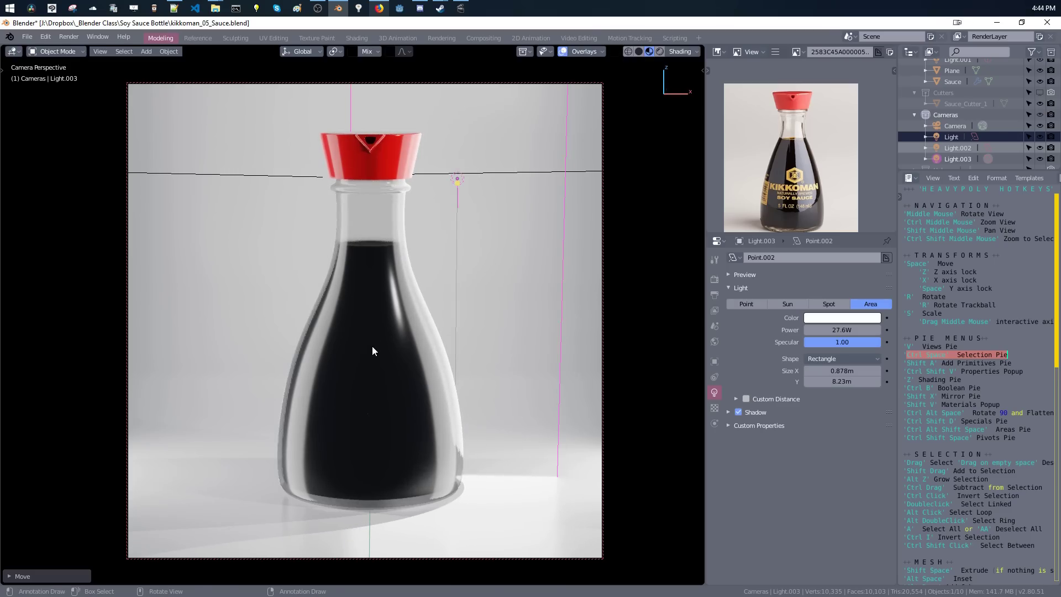
text(rz180)
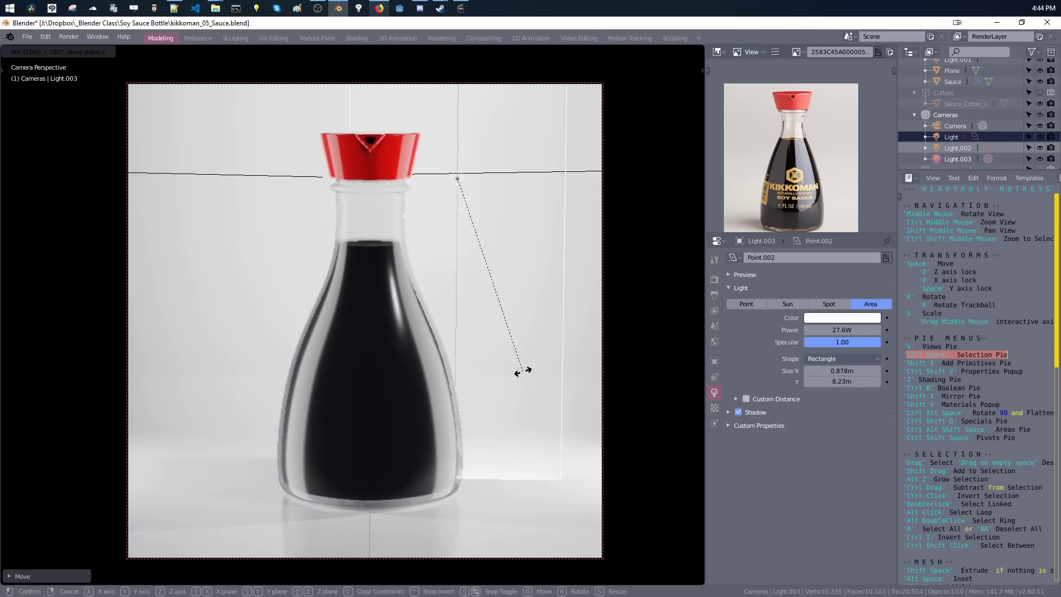
key(Return)
key(space)
click(415, 368)
Scale the new light down, also along Z, so it hides behind the bottle, and adjust its position at the neck.
key(s)
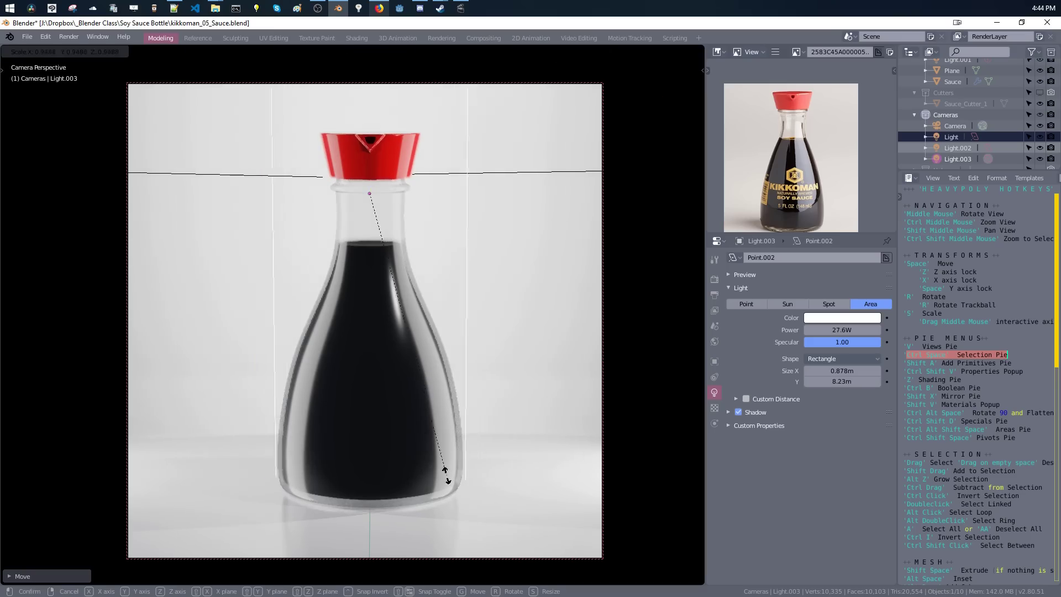
click(392, 295)
key(s)
click(386, 294)
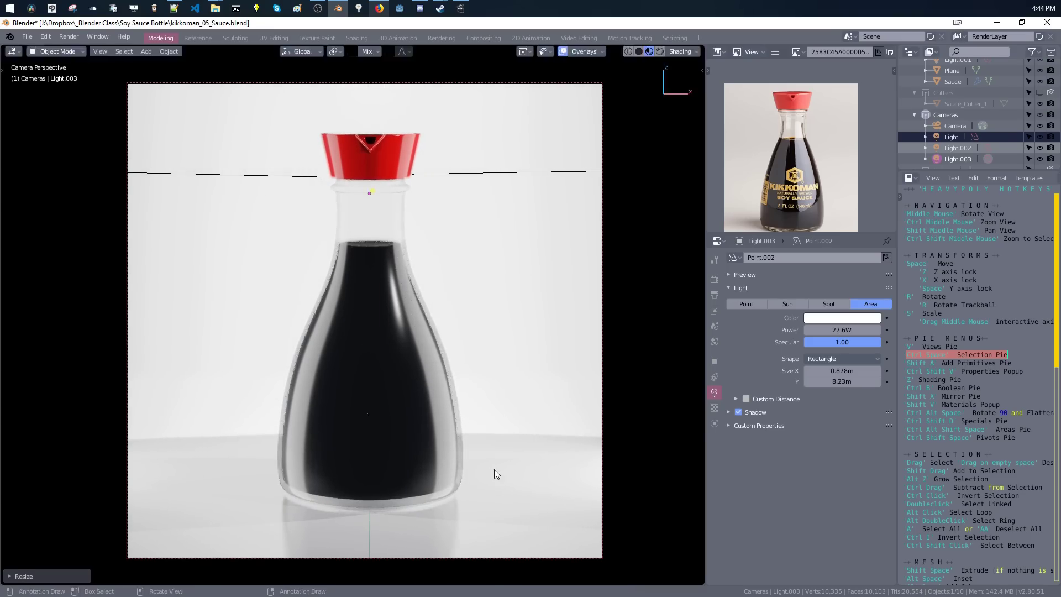
key(s)
key(z)
click(426, 337)
key(space)
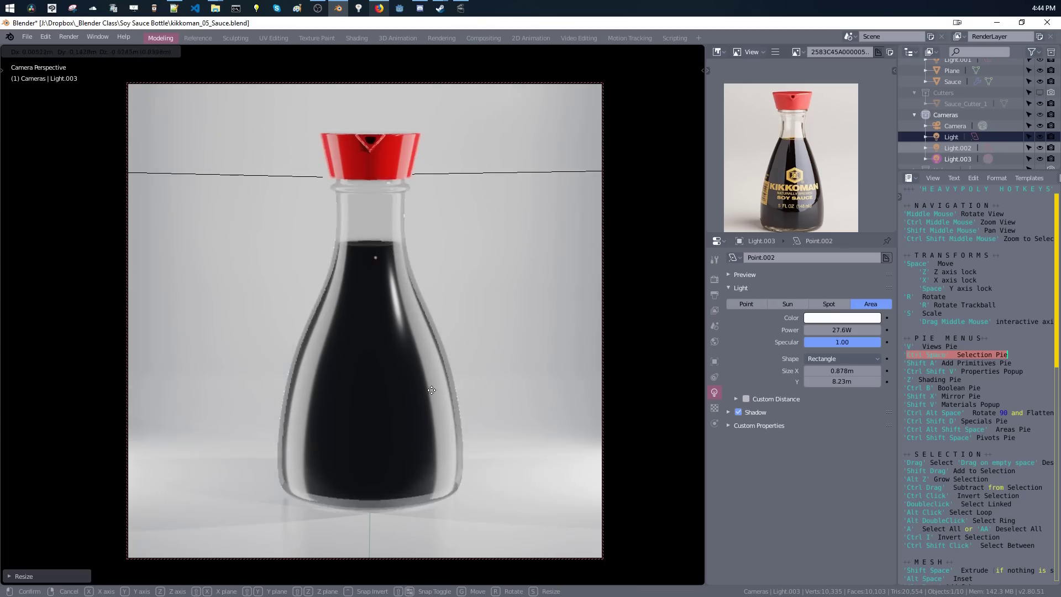
click(434, 342)
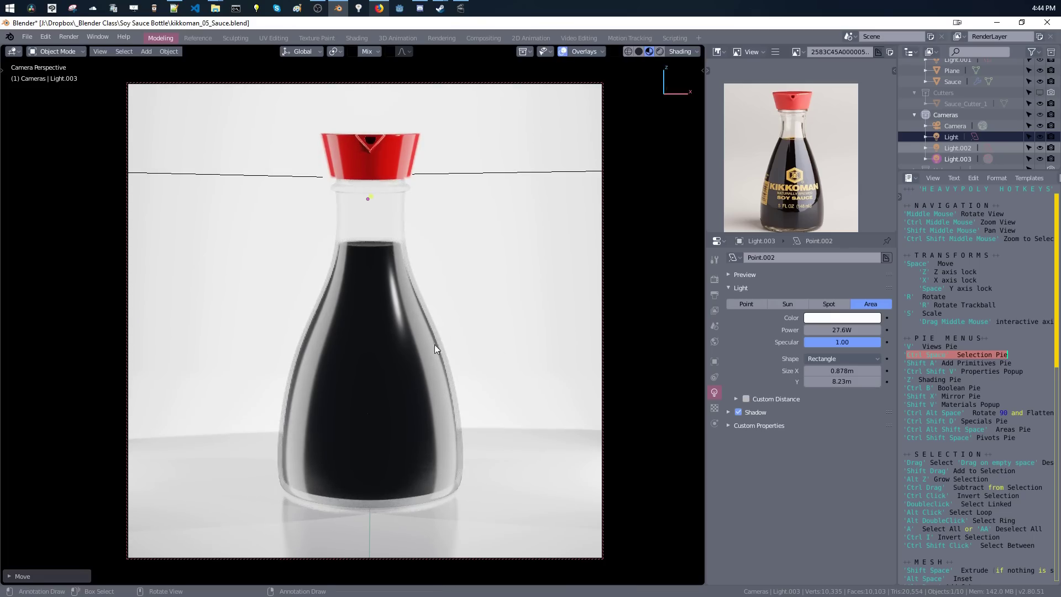
Change the new light's color to a warm yellow-orange.
click(809, 319)
click(833, 190)
click(820, 171)
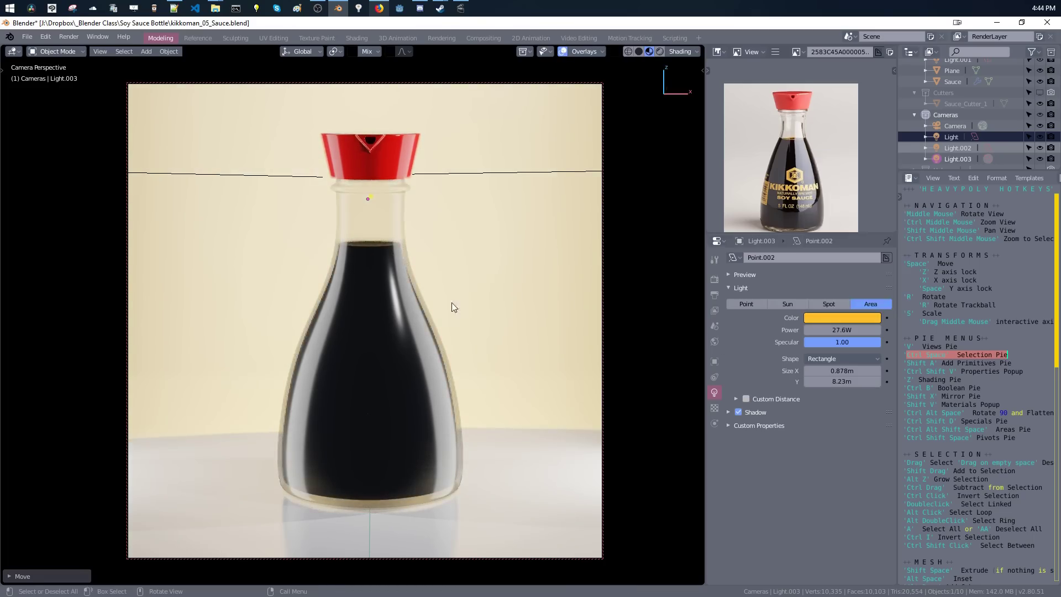
Move the warm light along Y to adjust its distance between the bottle and the backdrop.
key(v)
middle_drag(221, 279, 340, 288)
key(space)
key(space)
click(374, 287)
key(space)
key(space)
click(363, 288)
Lower the warm light along Z, refine its Y position, and reposition it behind the bottle's body in the camera view.
key(space)
key(z)
click(356, 321)
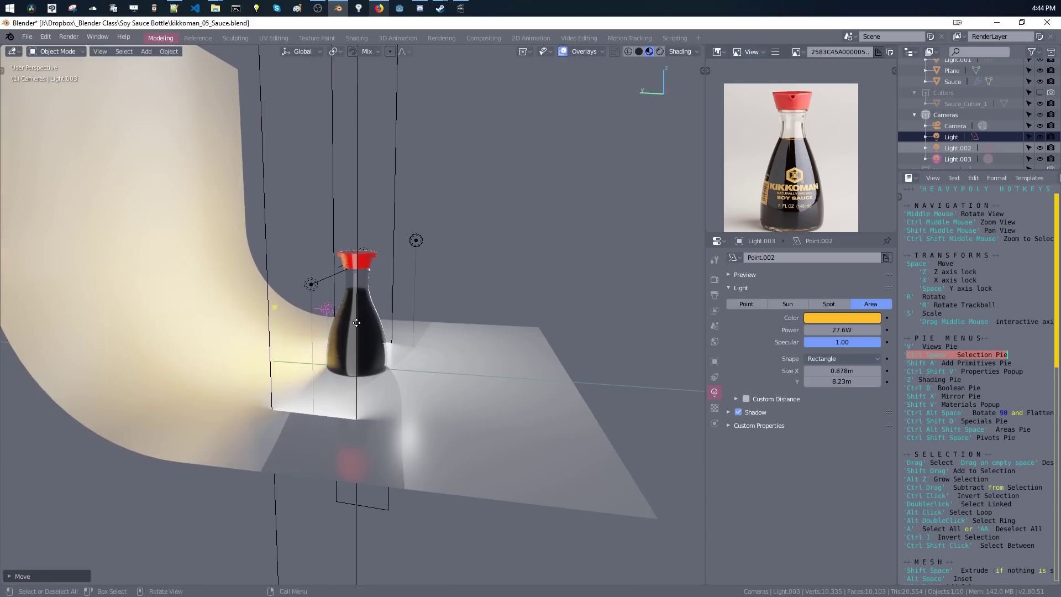
key(space)
key(space)
click(344, 315)
middle_drag(344, 315, 305, 308)
key(v)
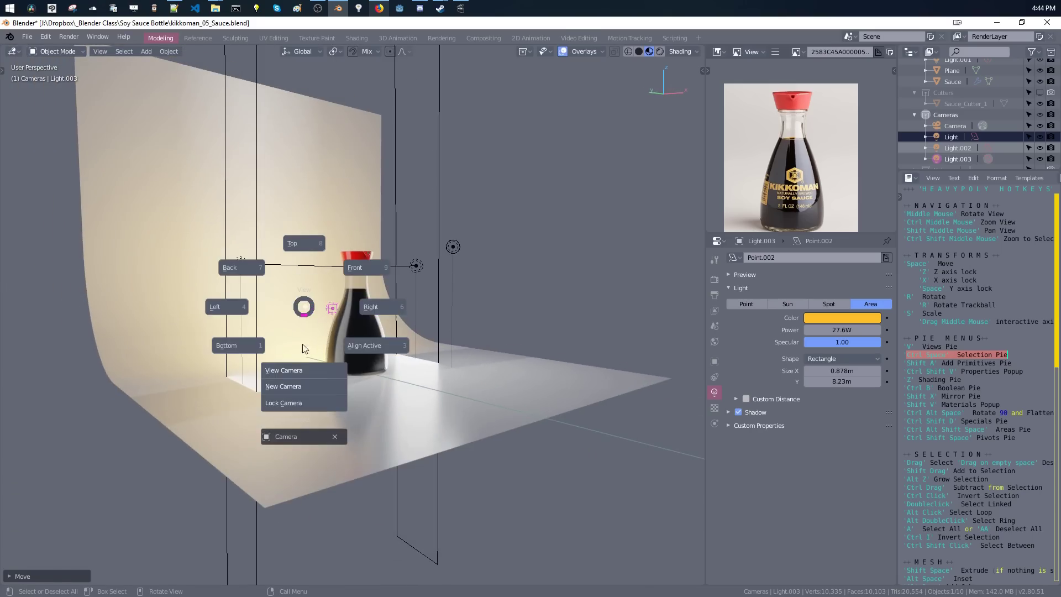
click(296, 370)
key(space)
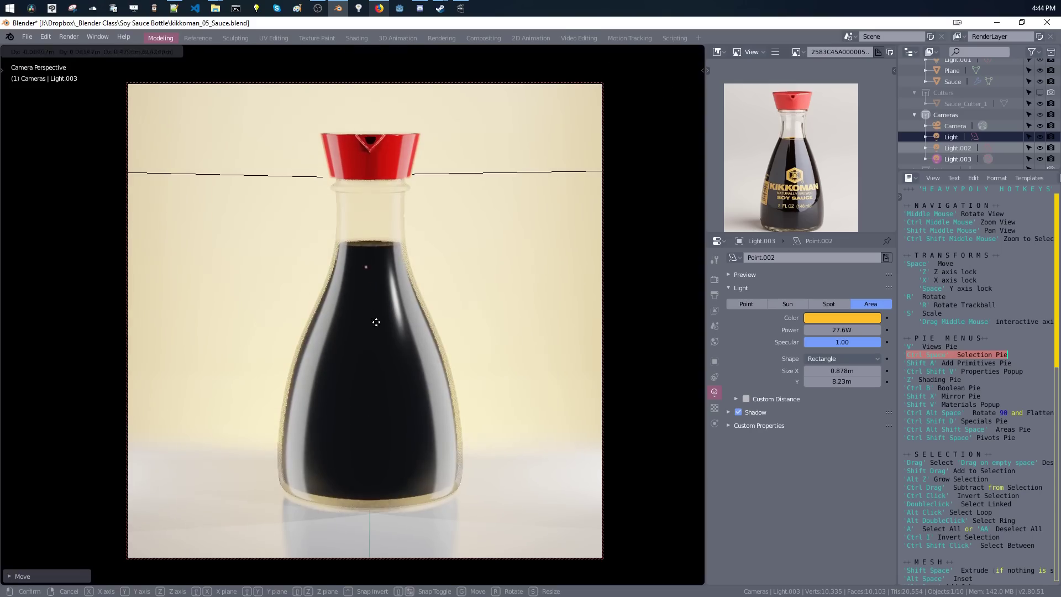
click(377, 322)
Try powers of 2, 6 and 8 W for the warm light behind the bottle.
click(804, 330)
text(2)
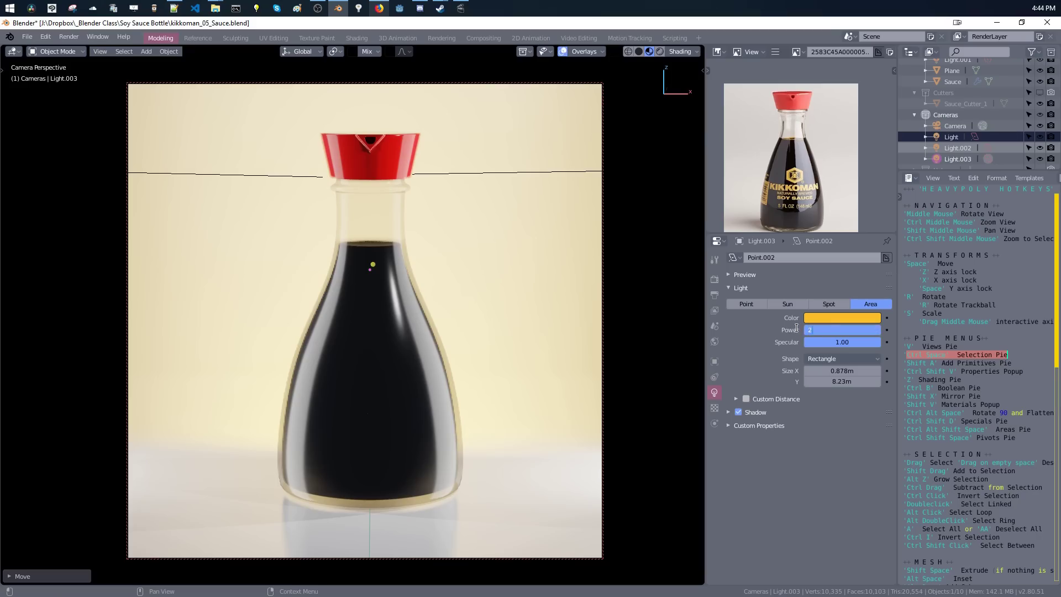
key(Return)
click(813, 330)
text(6)
key(Return)
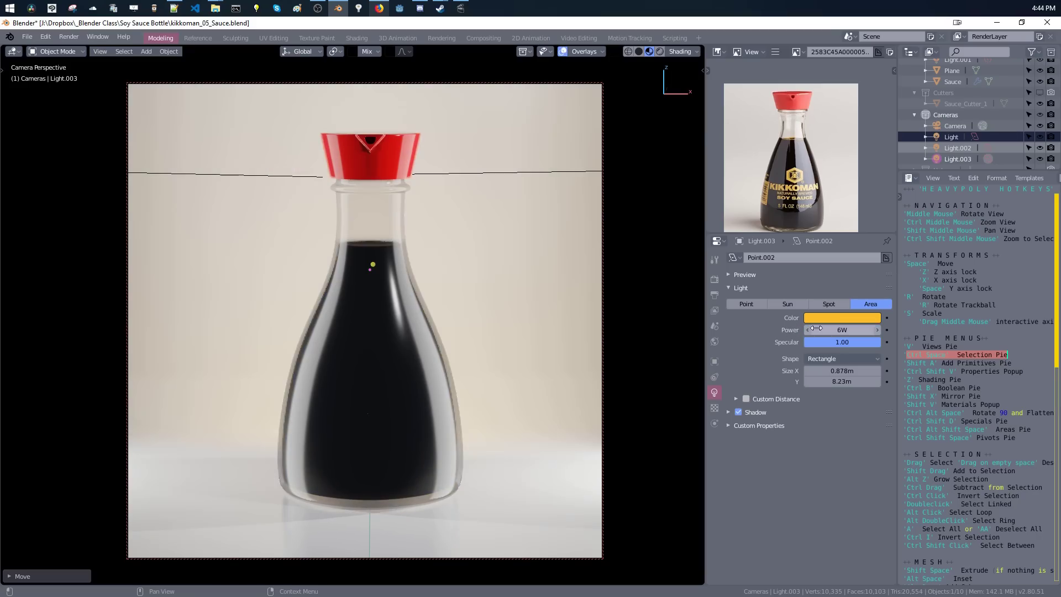
click(835, 330)
text(8)
key(Return)
Set the warm backdrop light's power to 10 W and deselect it.
click(830, 332)
text(10)
key(Return)
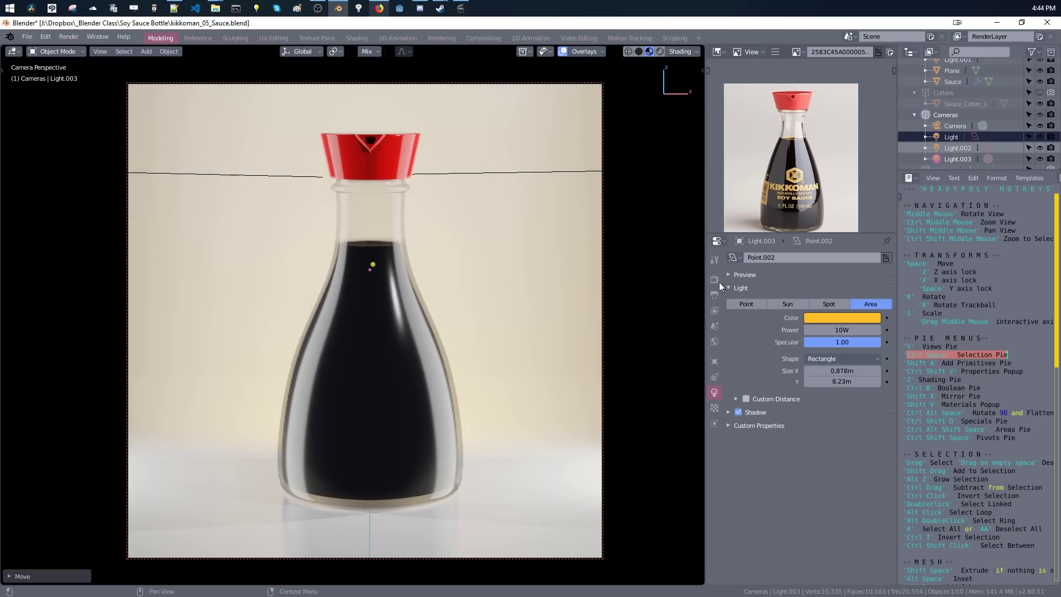
drag(663, 297, 585, 290)
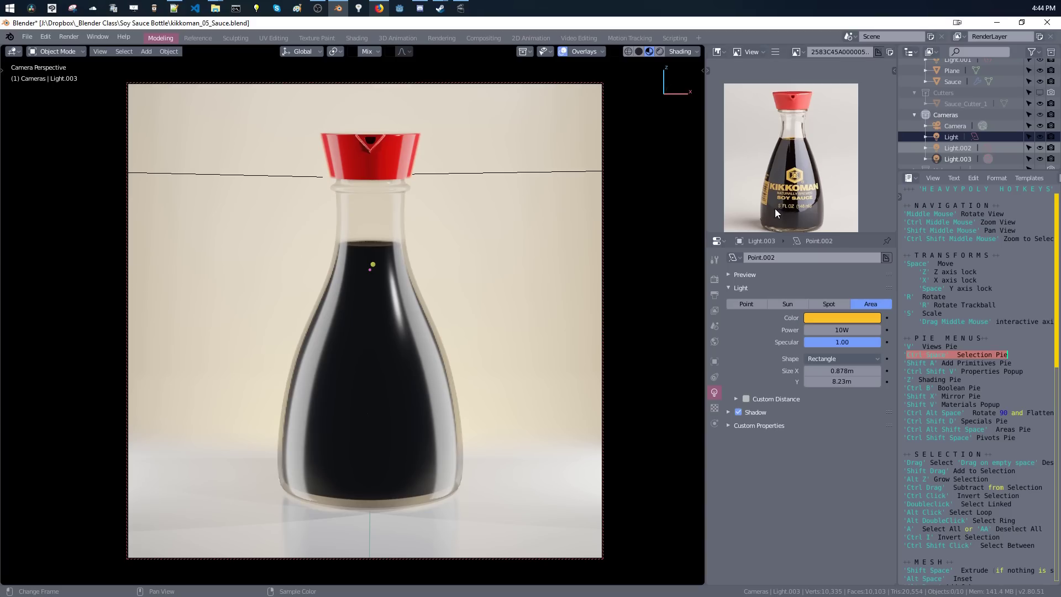
Select the bottle, widen the properties area, and switch that area to the Shader Editor for the Glass material.
click(368, 373)
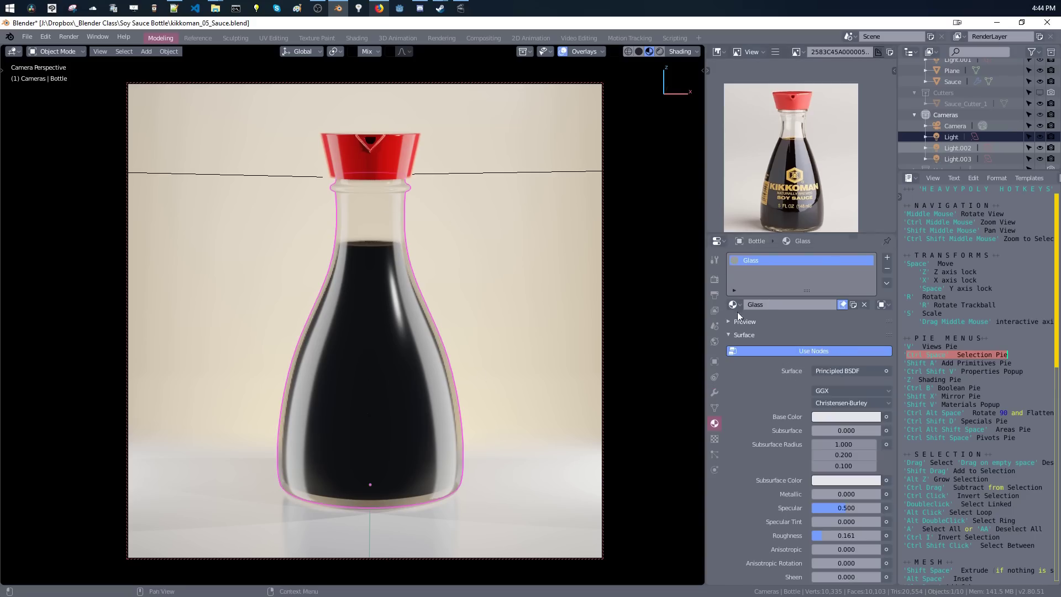
click(718, 242)
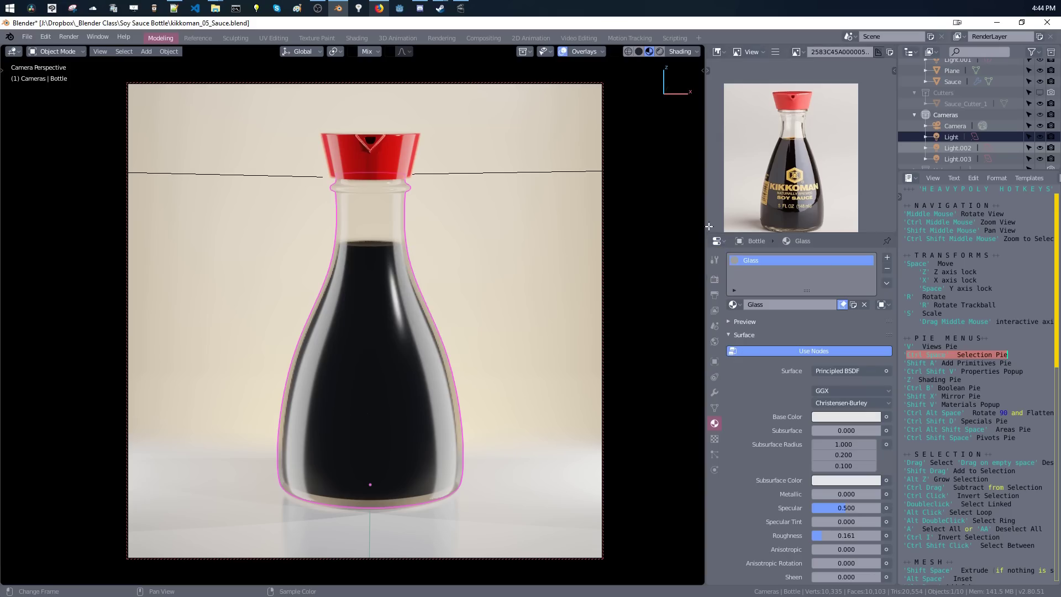
drag(706, 220, 573, 209)
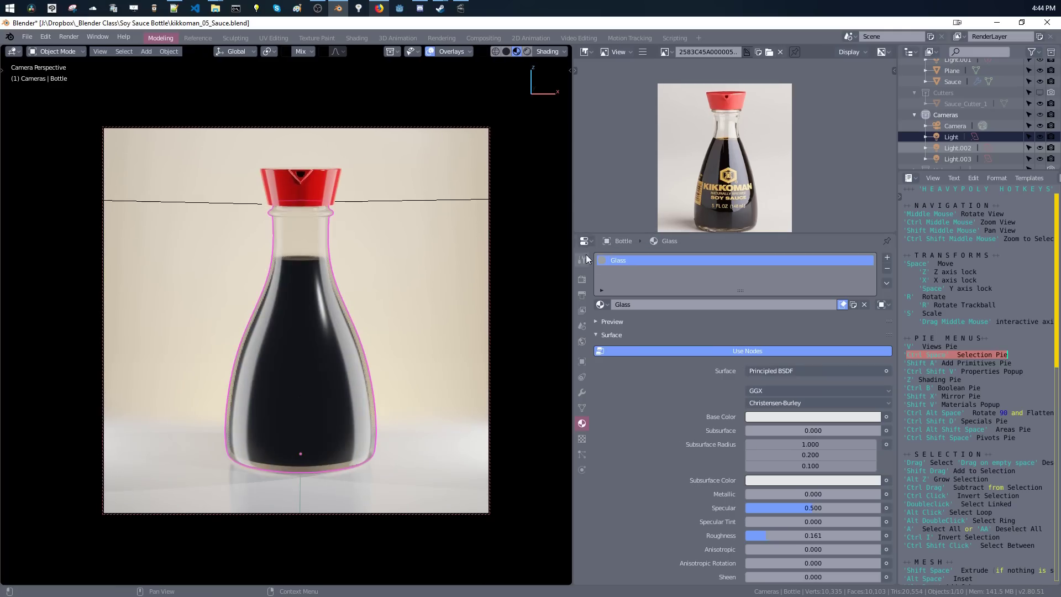
click(586, 243)
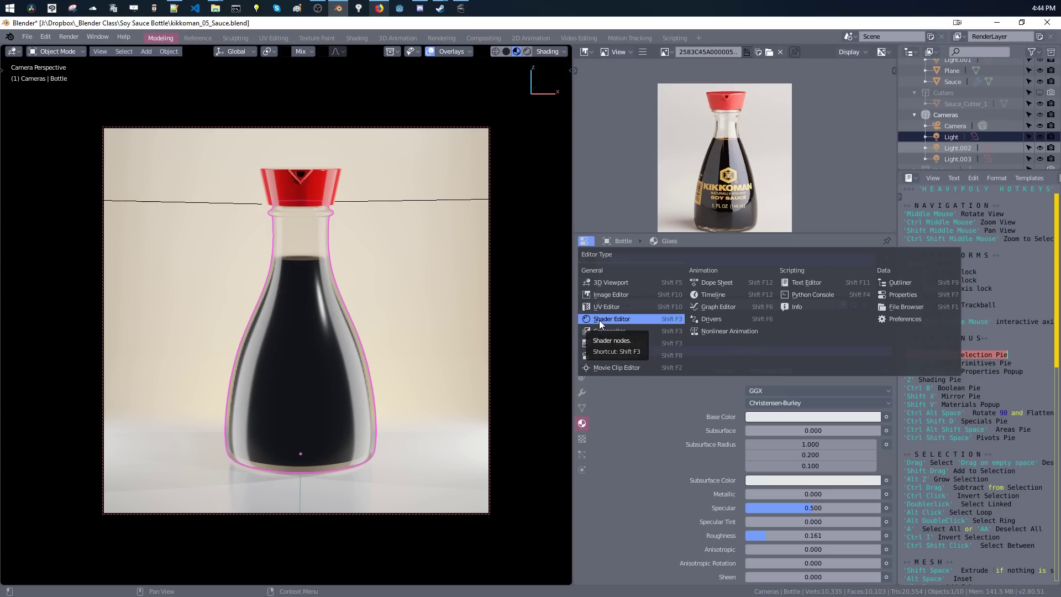
click(608, 283)
click(587, 242)
click(587, 242)
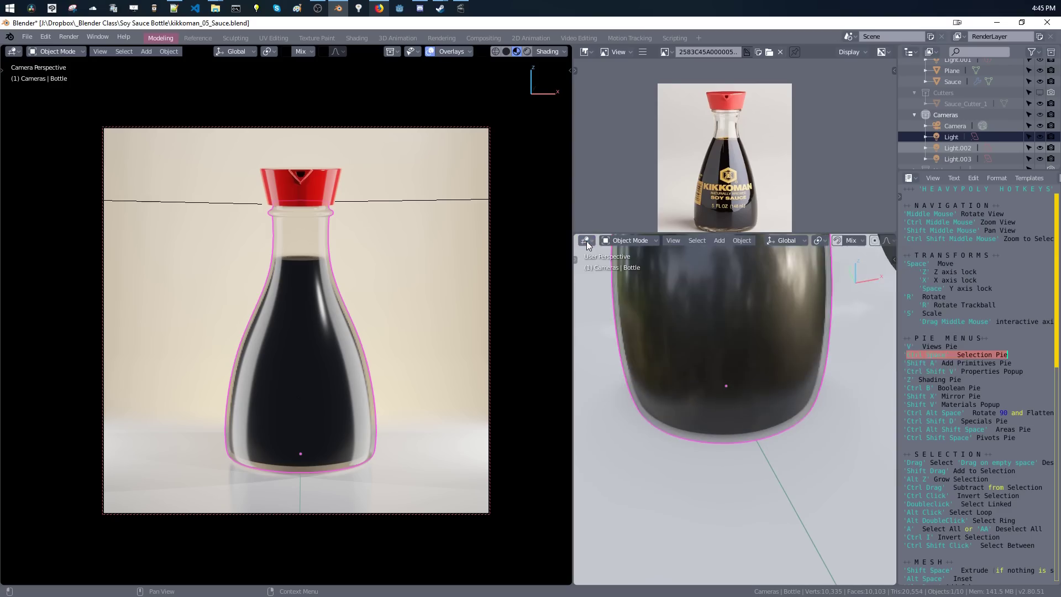
click(587, 242)
click(599, 319)
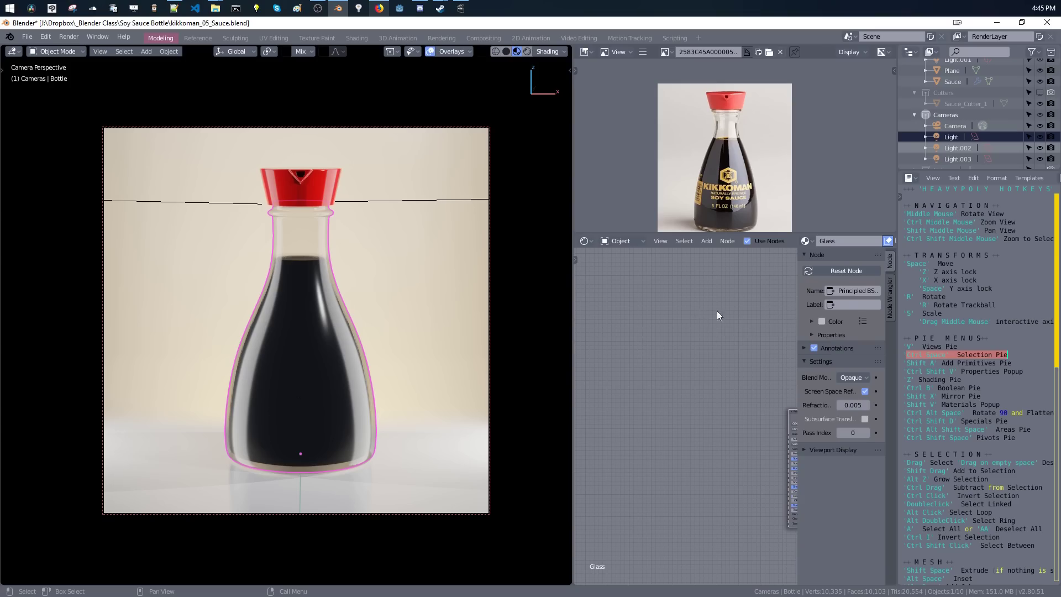
Hide the Shader Editor's sidebar and nudge the Principled BSDF node slightly closer to the Material Output node.
key(n)
middle_drag(755, 363, 643, 344)
ctrl+middle_drag(643, 344, 685, 374)
middle_drag(686, 374, 724, 278)
scroll(690, 340, down, 3)
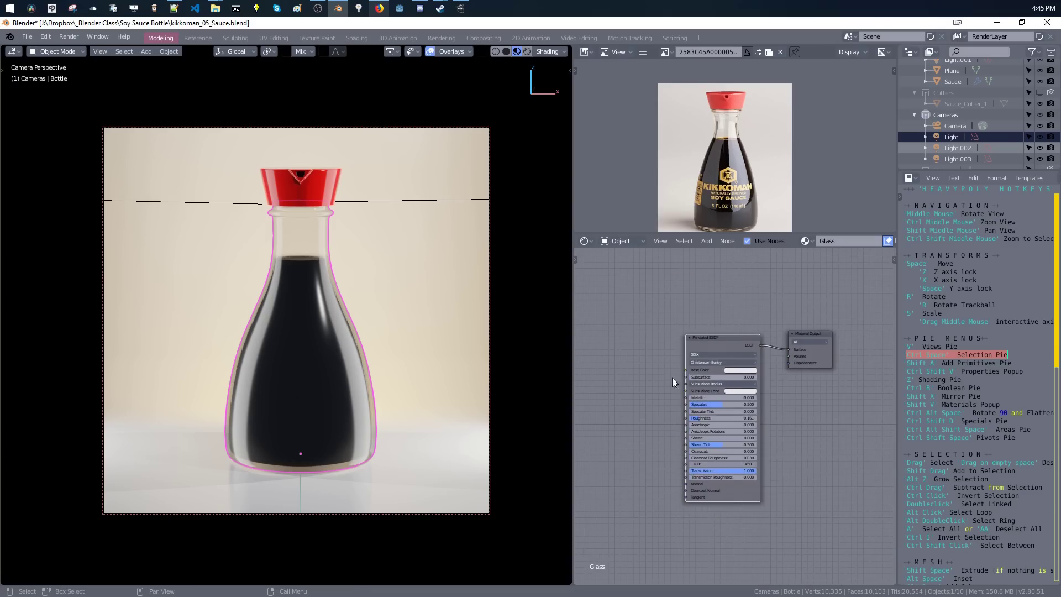
drag(712, 342, 717, 345)
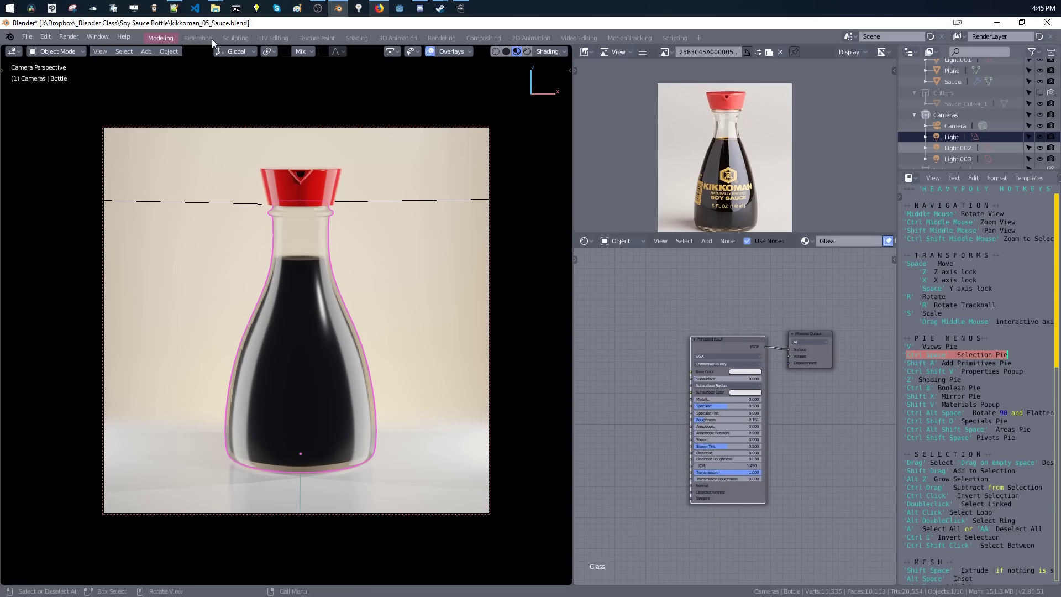
Switch to File Explorer, open Dropbox\_Blender Class\Soy Sauce Bottle\REF, and select the label image kikkoman_81766B.jpg.
click(215, 10)
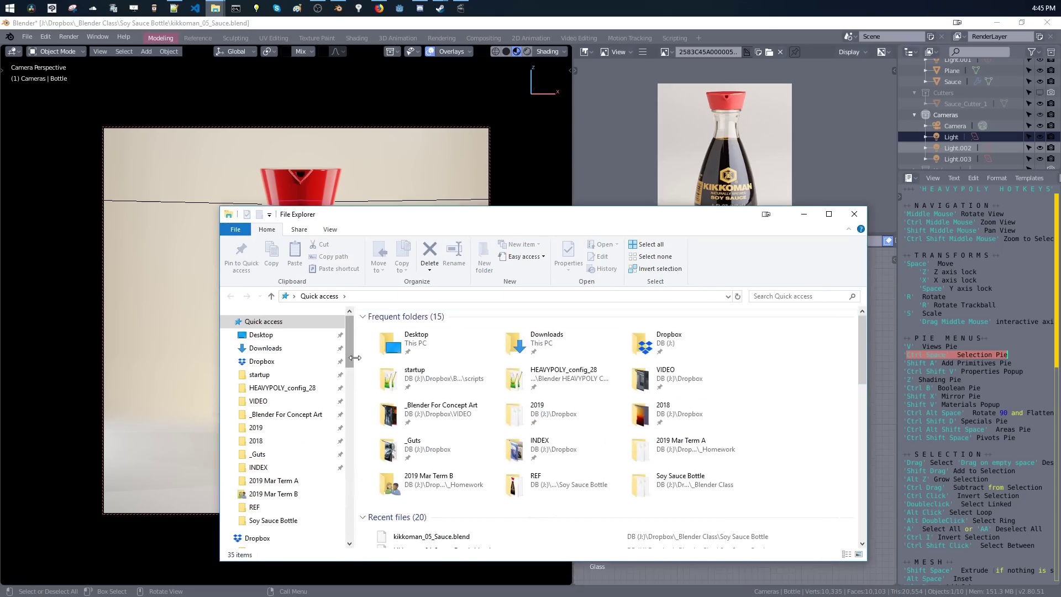
mouse_move(347, 357)
mouse_down()
mouse_move(350, 371)
mouse_move(350, 355)
mouse_up()
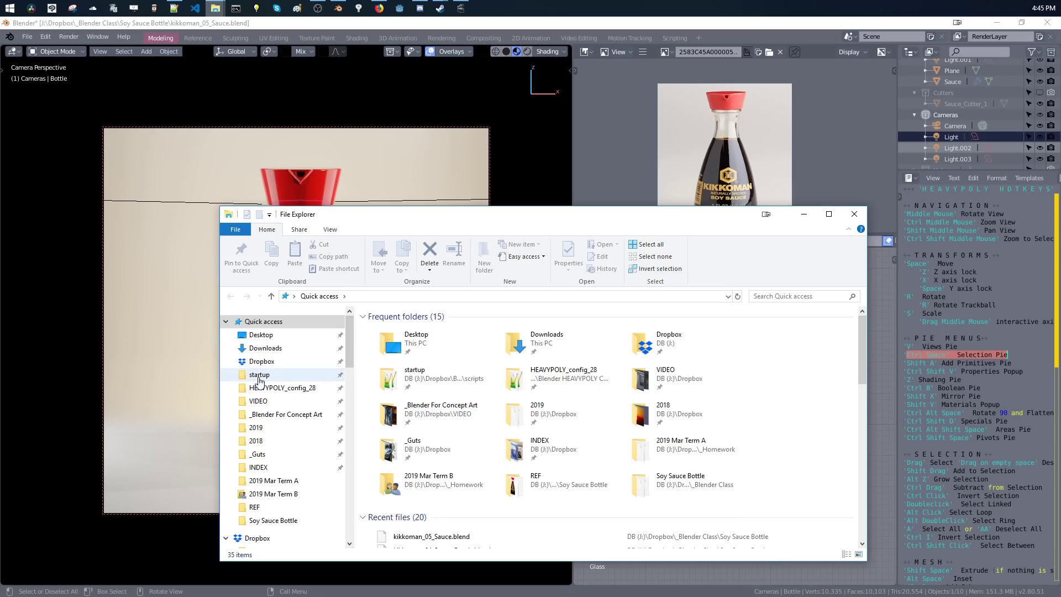
click(259, 374)
click(270, 365)
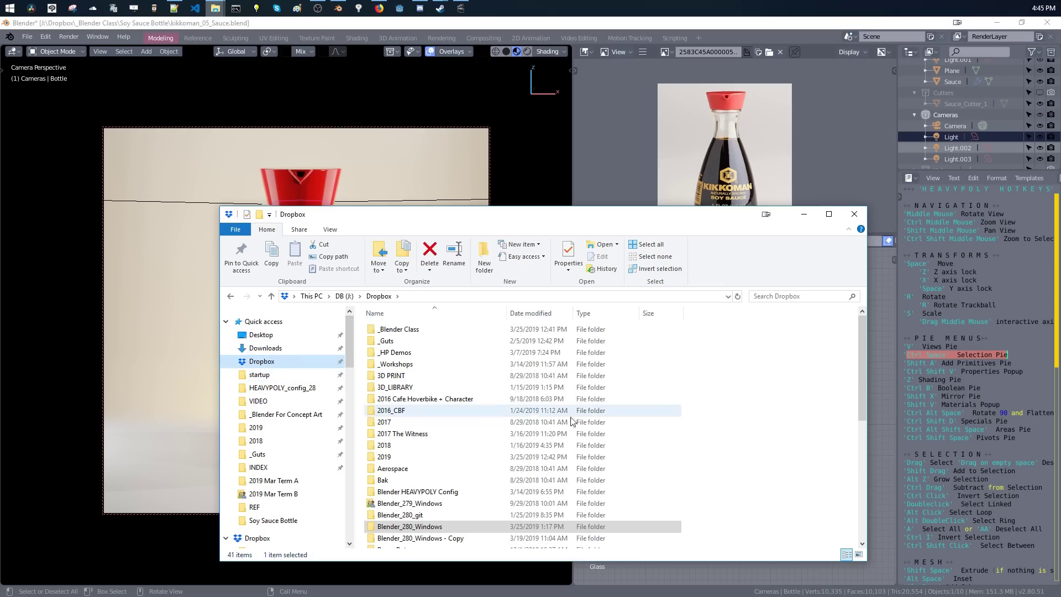
double_click(558, 331)
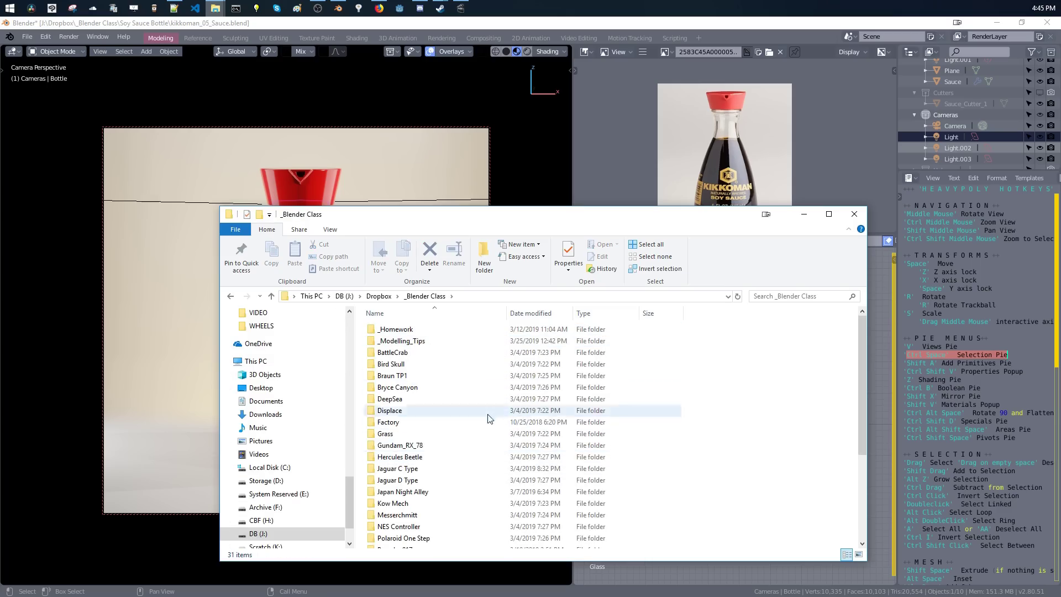
scroll(496, 446, down, 4)
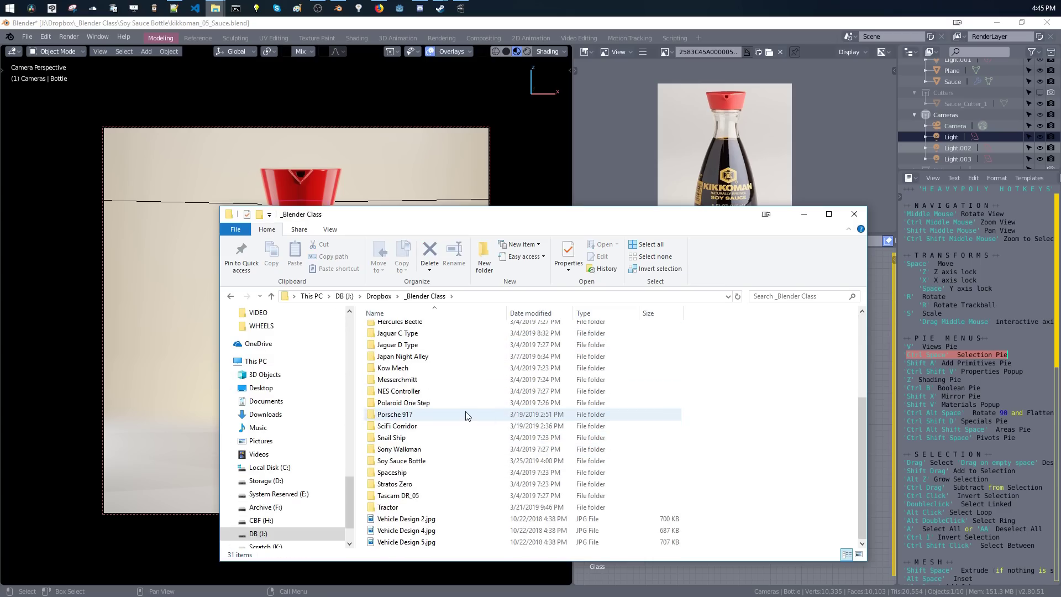
double_click(400, 460)
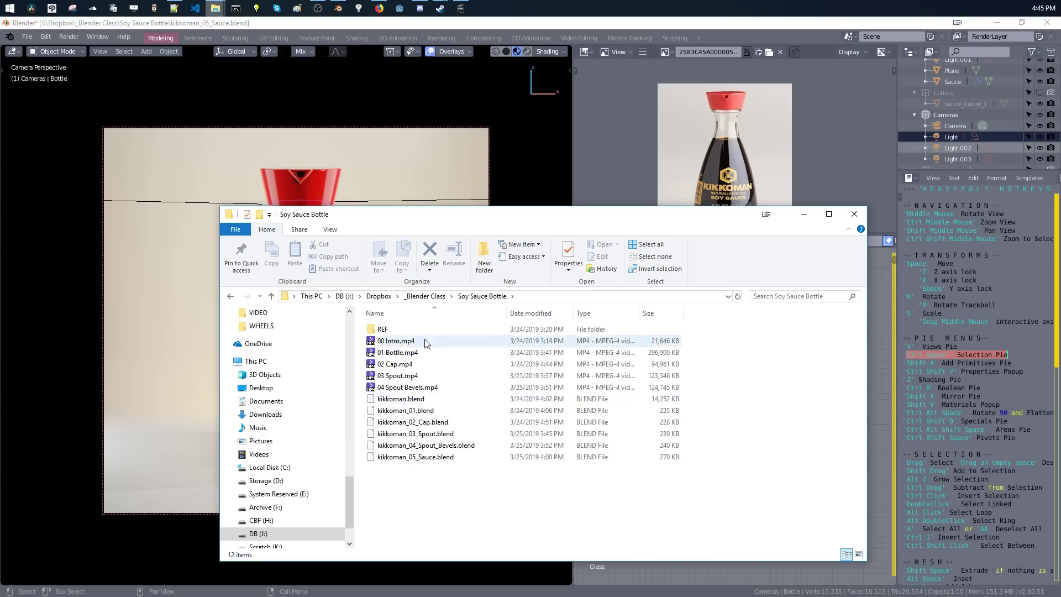
double_click(382, 329)
click(642, 344)
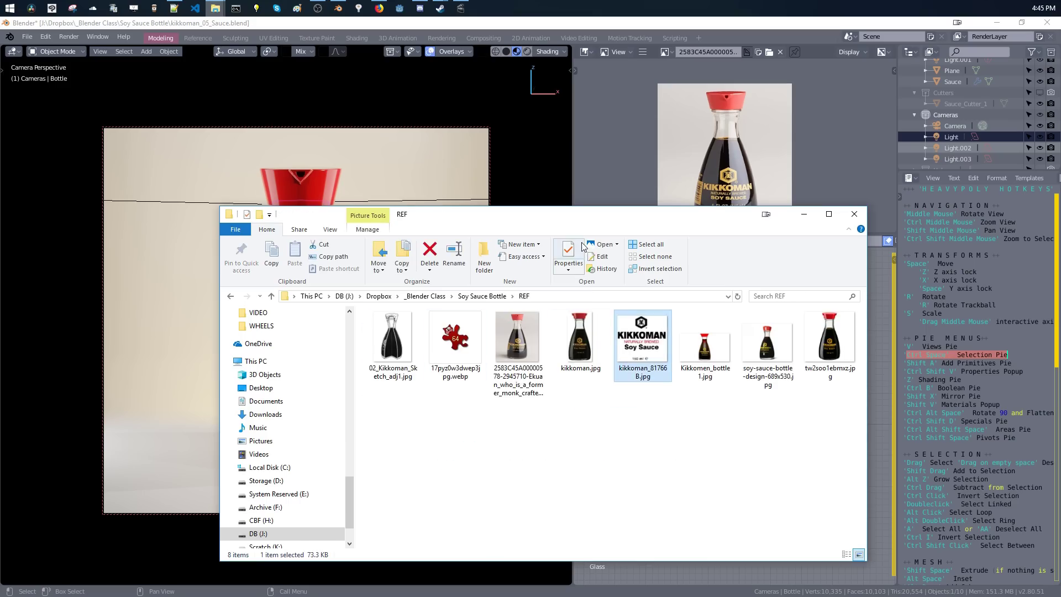
Add kikkoman_81766B.jpg to the Glass material as an image texture and link its Color output to the Principled BSDF's Base Color.
drag(588, 220, 259, 186)
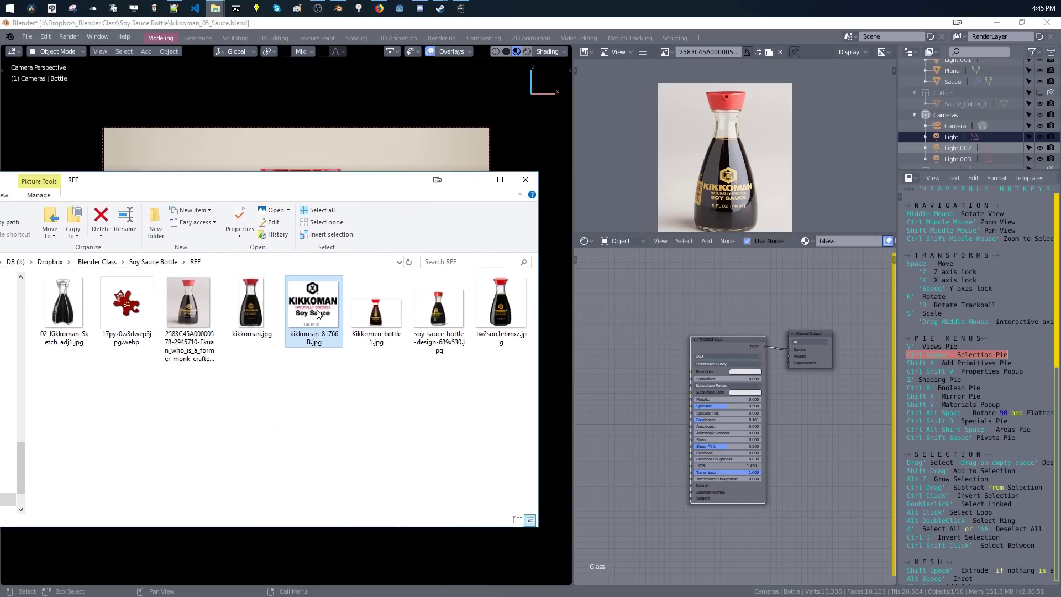
drag(318, 314, 628, 325)
drag(630, 392, 631, 380)
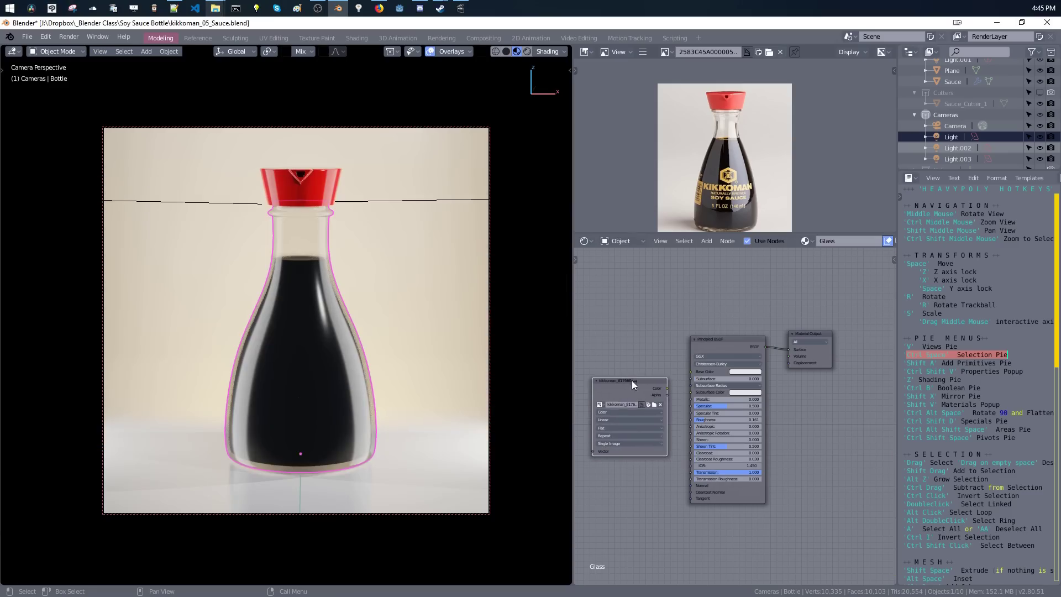
scroll(691, 403, up, 5)
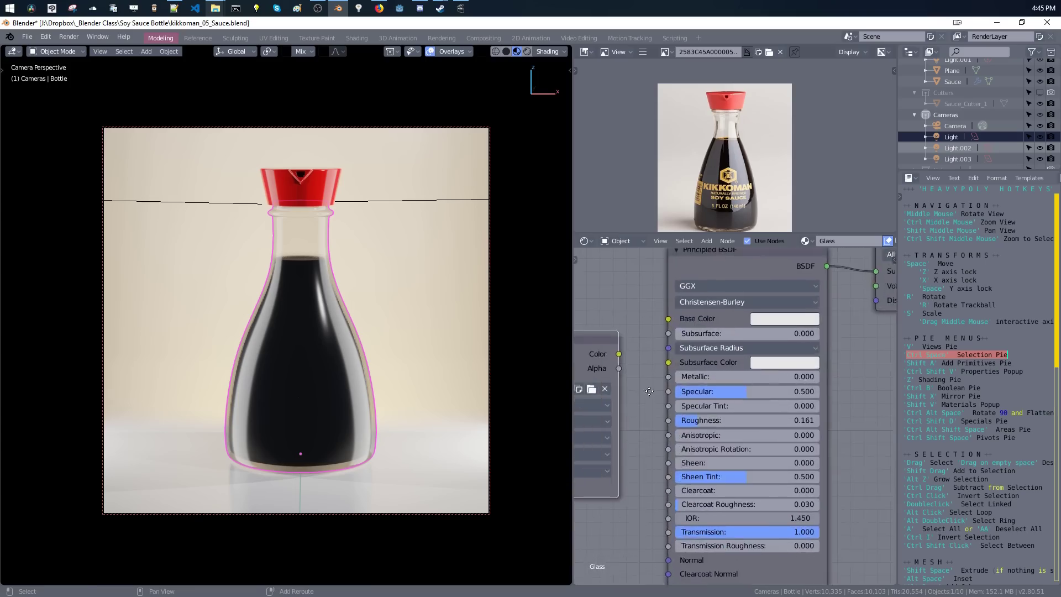
scroll(740, 387, down, 2)
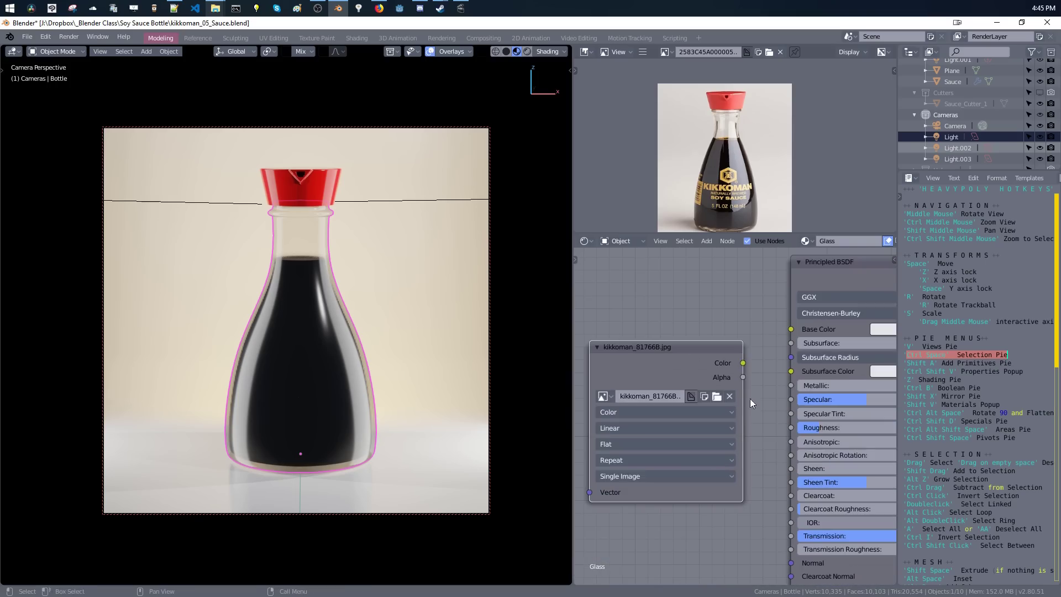
drag(792, 332, 791, 330)
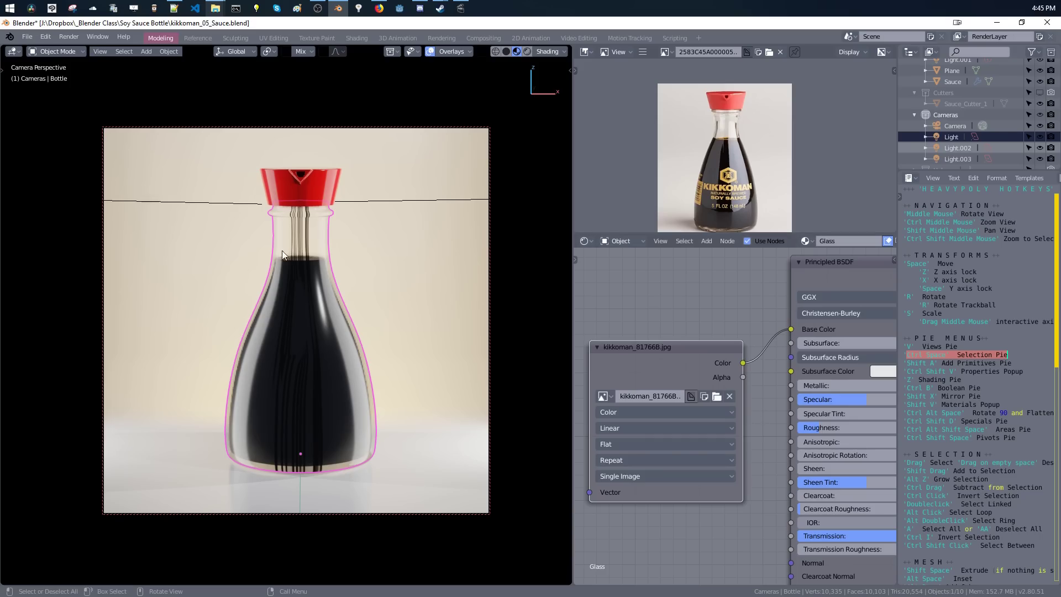
Examine how the label texture maps onto the bottle from the right side, underneath and around the body.
key(v)
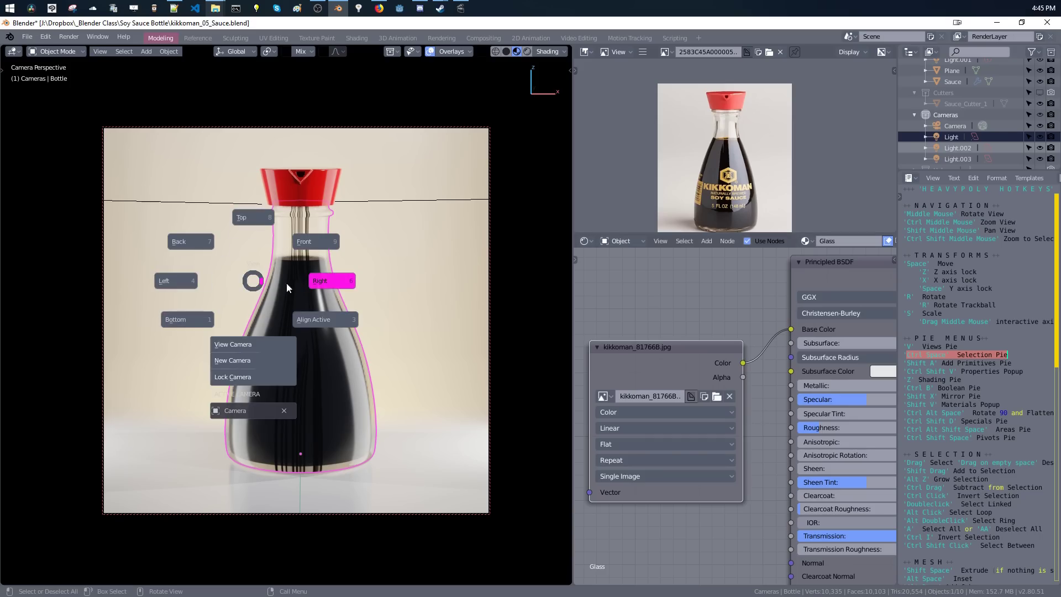
click(321, 281)
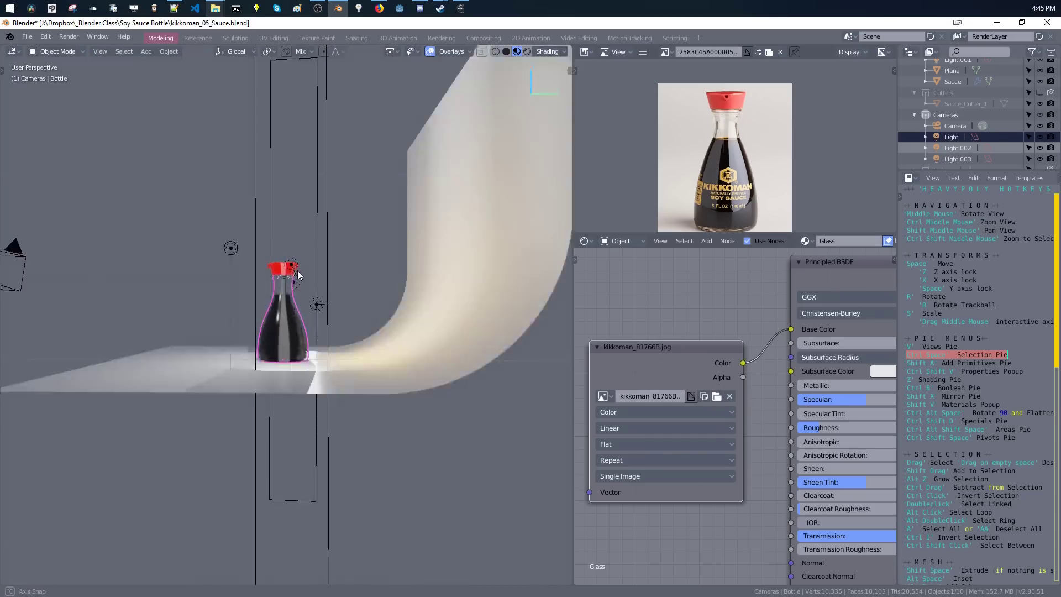
middle_drag(297, 271, 243, 356)
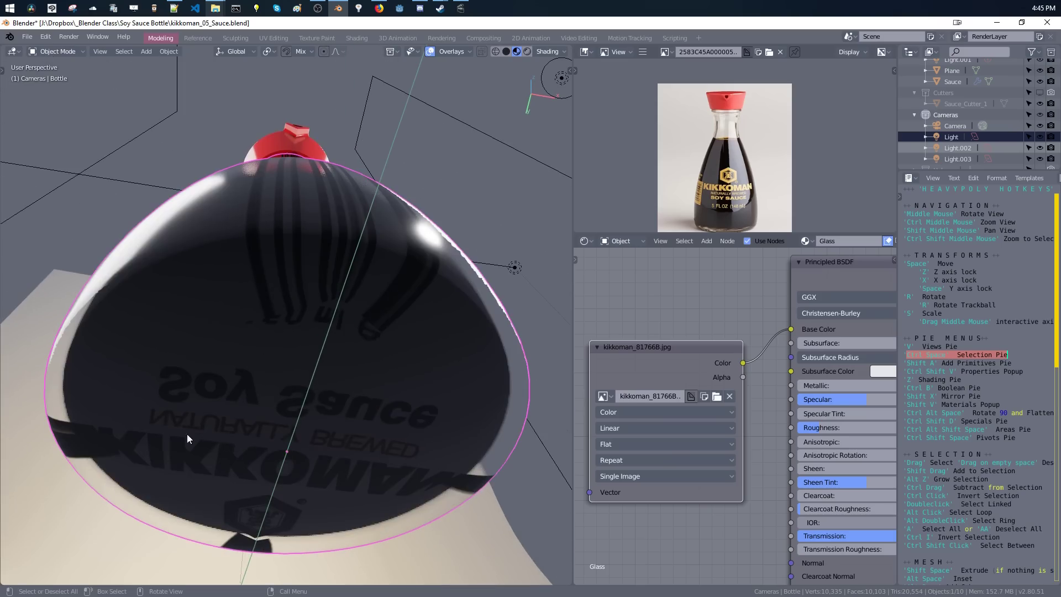
middle_drag(186, 439, 115, 417)
middle_drag(144, 363, 229, 372)
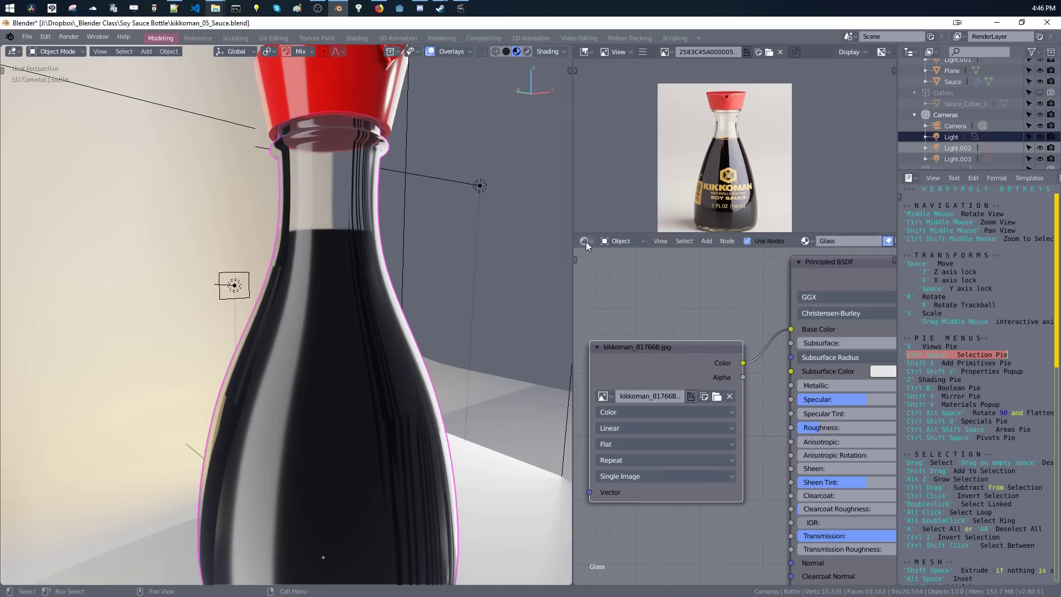
Switch the Shader Editor area to the Properties editor and add a UV Project modifier to the bottle.
click(587, 242)
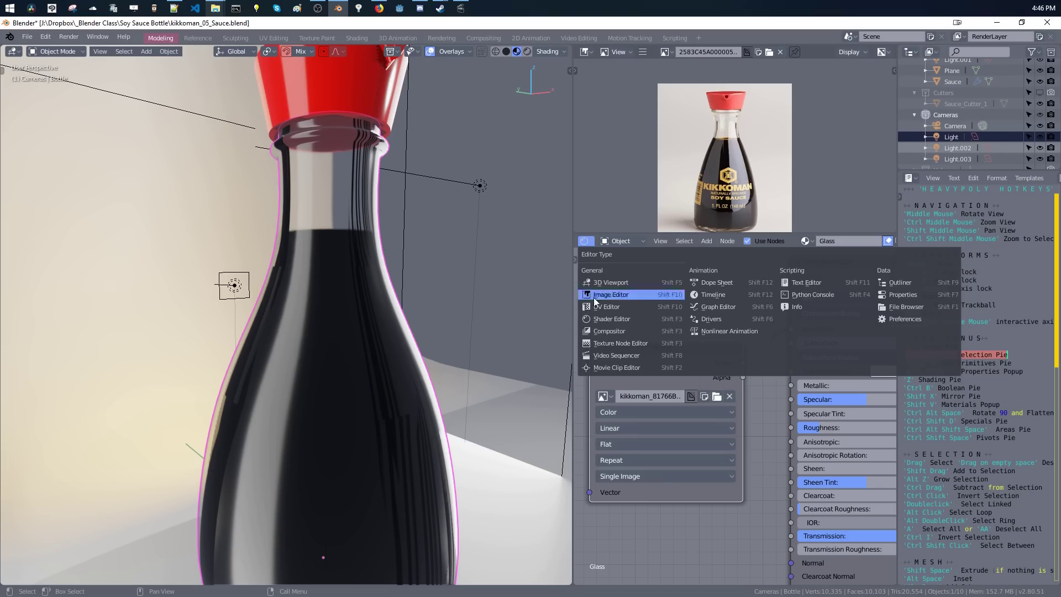
click(903, 295)
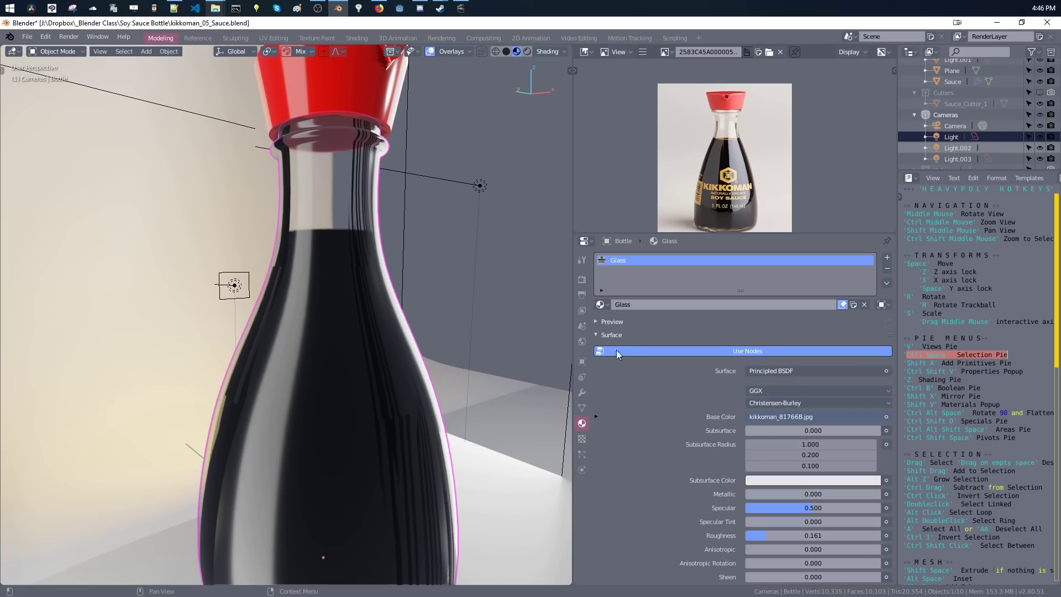
click(586, 242)
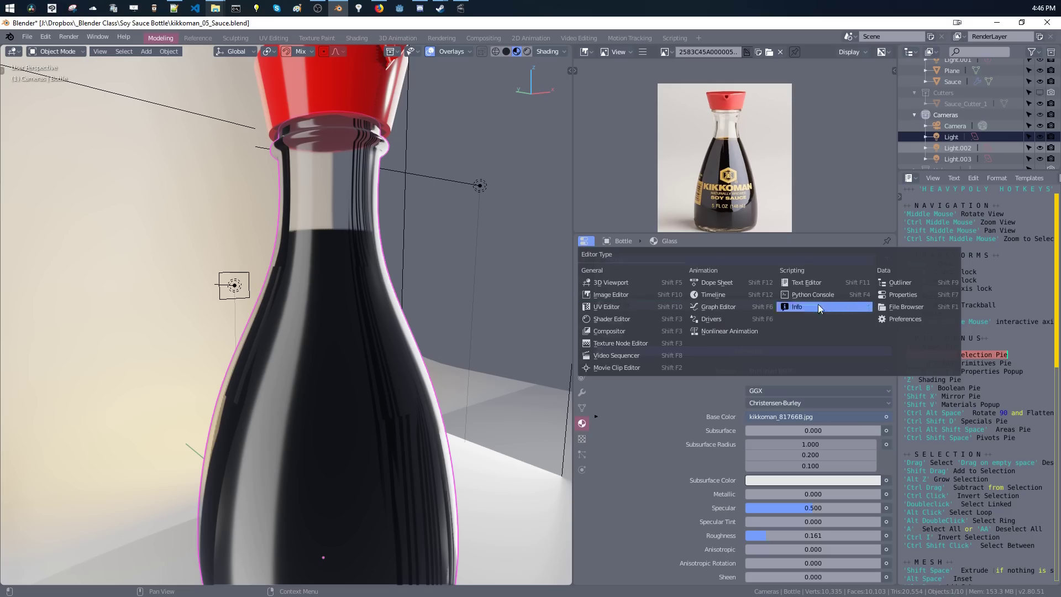
click(890, 295)
click(581, 392)
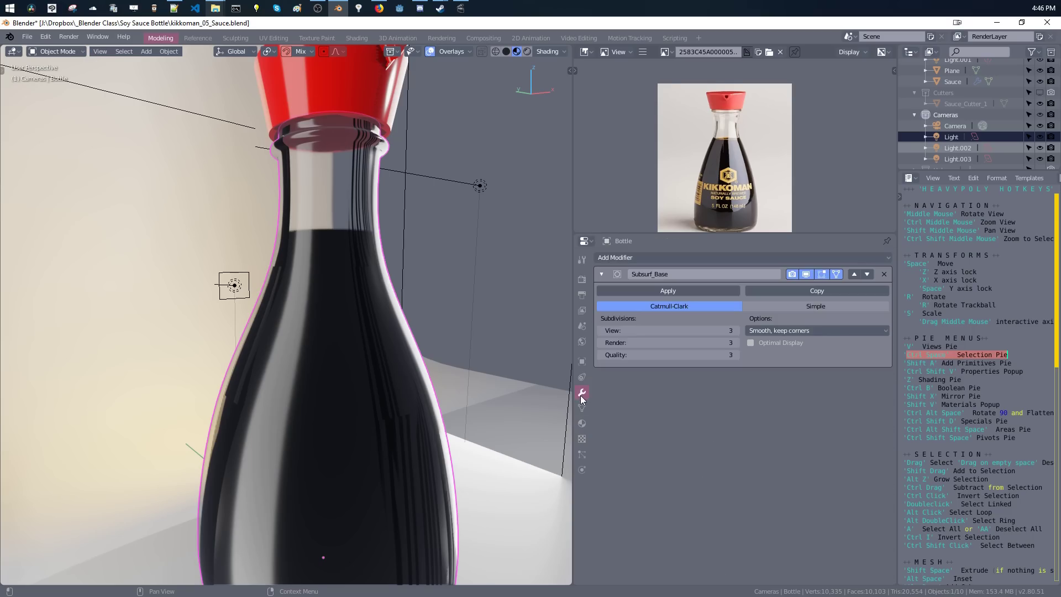
scroll(521, 386, down, 6)
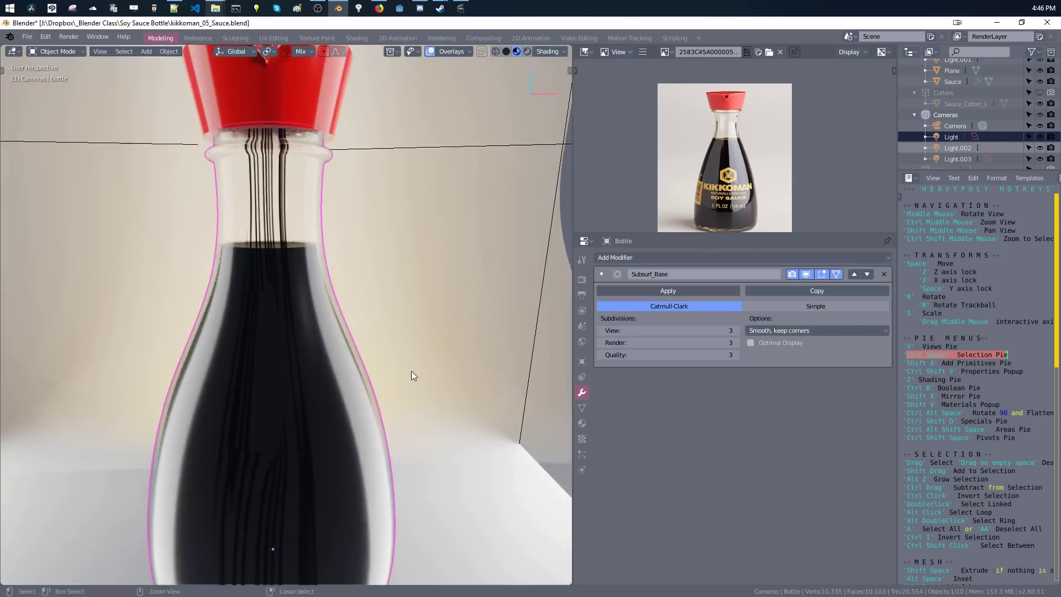
click(611, 257)
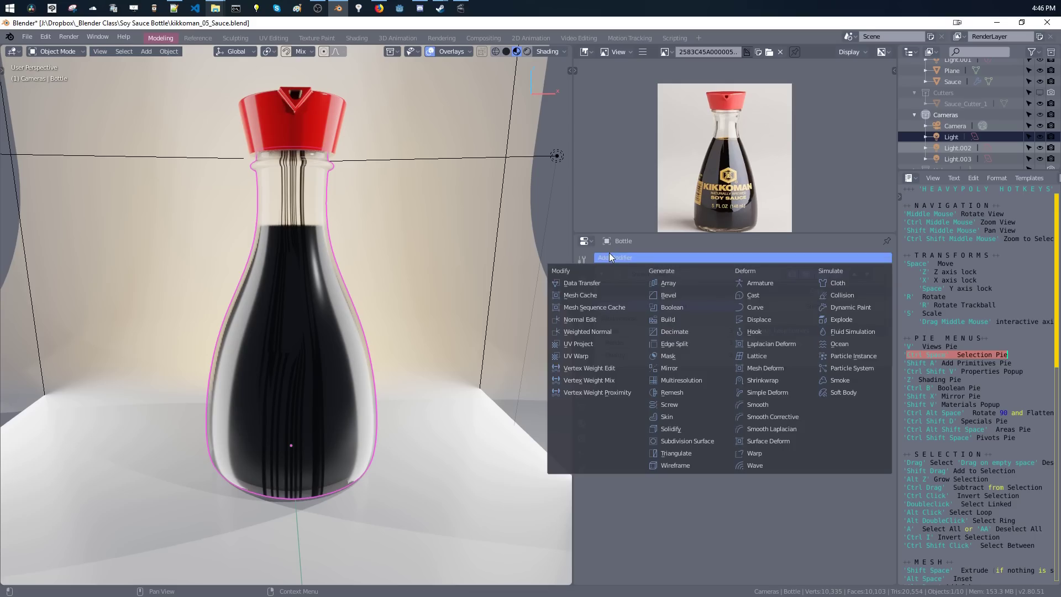
click(585, 345)
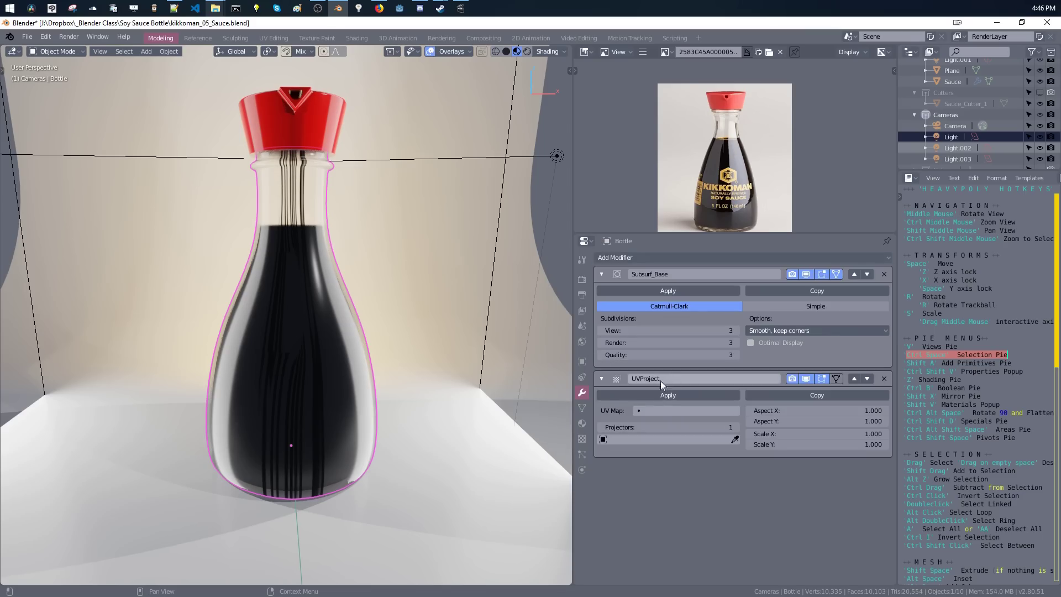
Add a plain axes empty at the scene origin to serve as the label's projector.
middle_drag(359, 320, 596, 401)
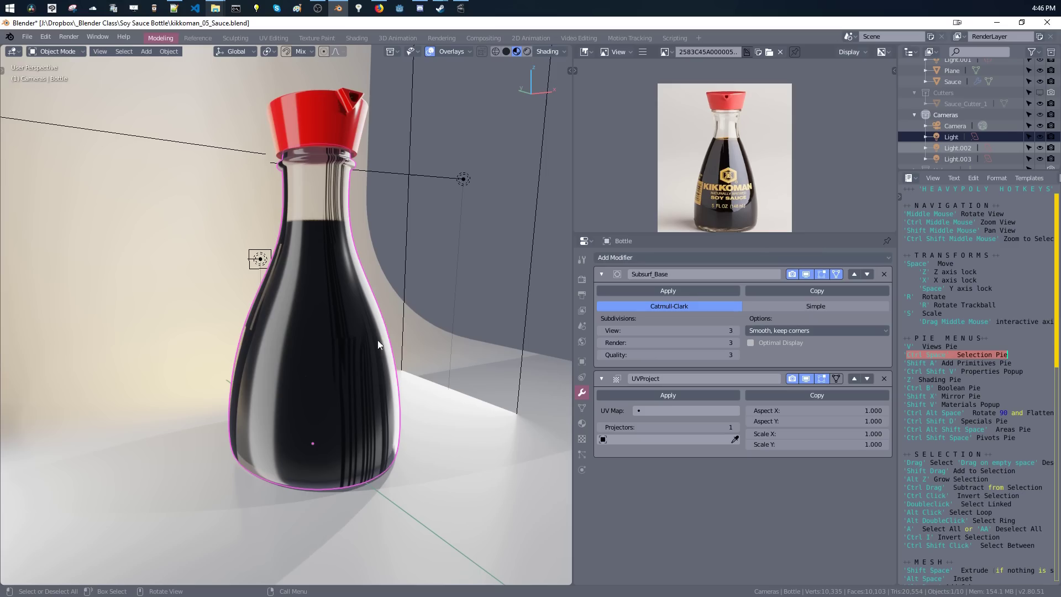
middle_drag(372, 362, 433, 301)
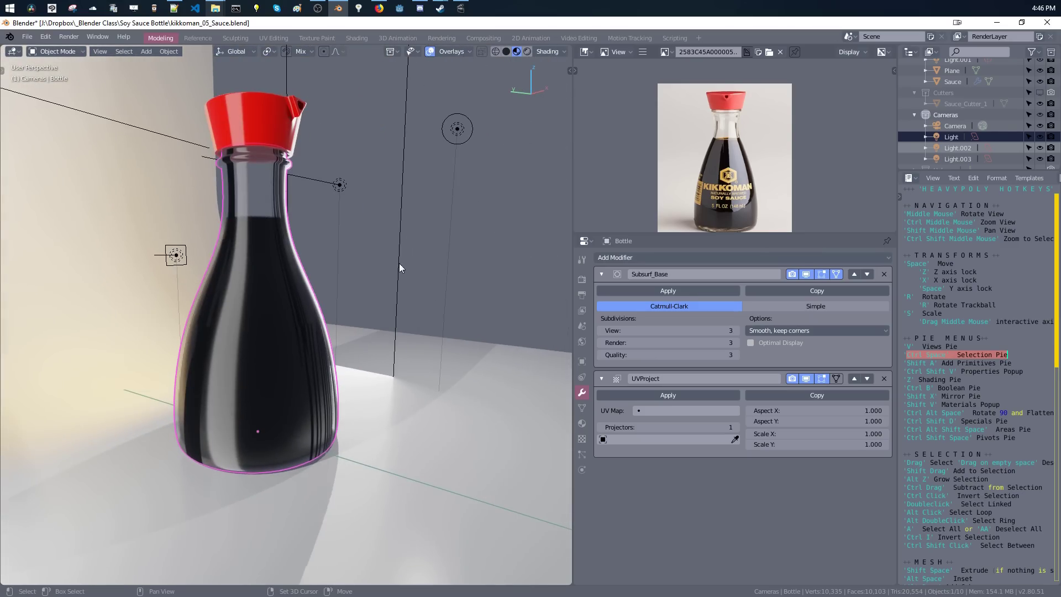
key(shift+a)
key(ctrl+space)
key(shift+a)
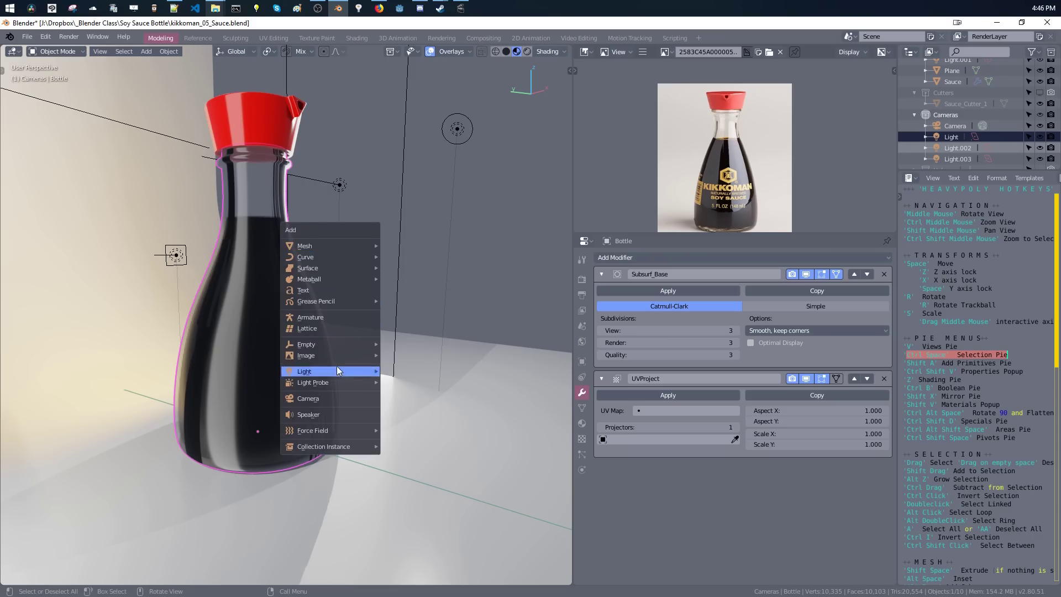
mouse_move(327, 345)
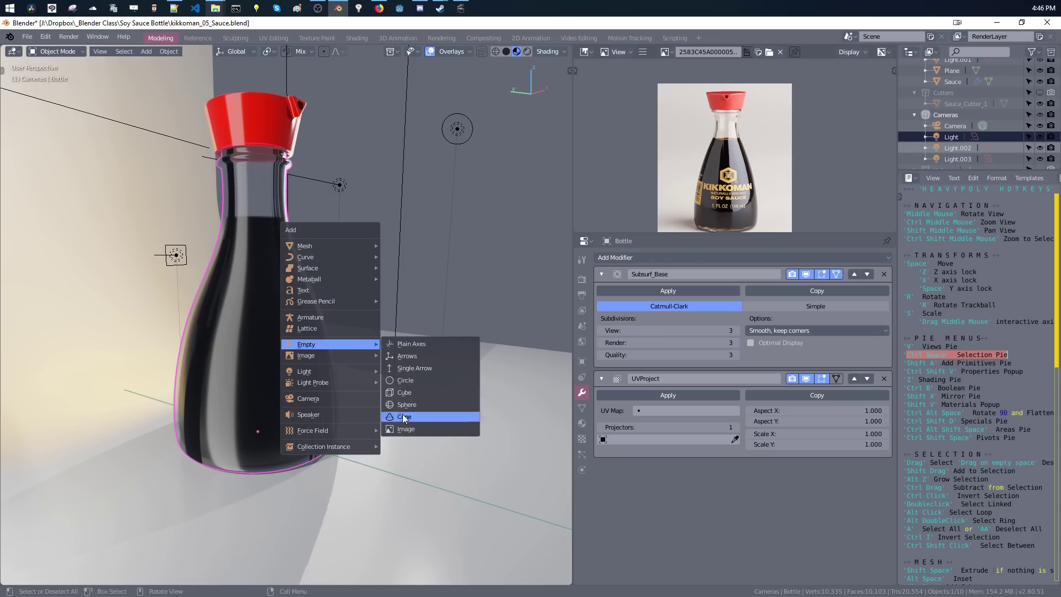
click(400, 344)
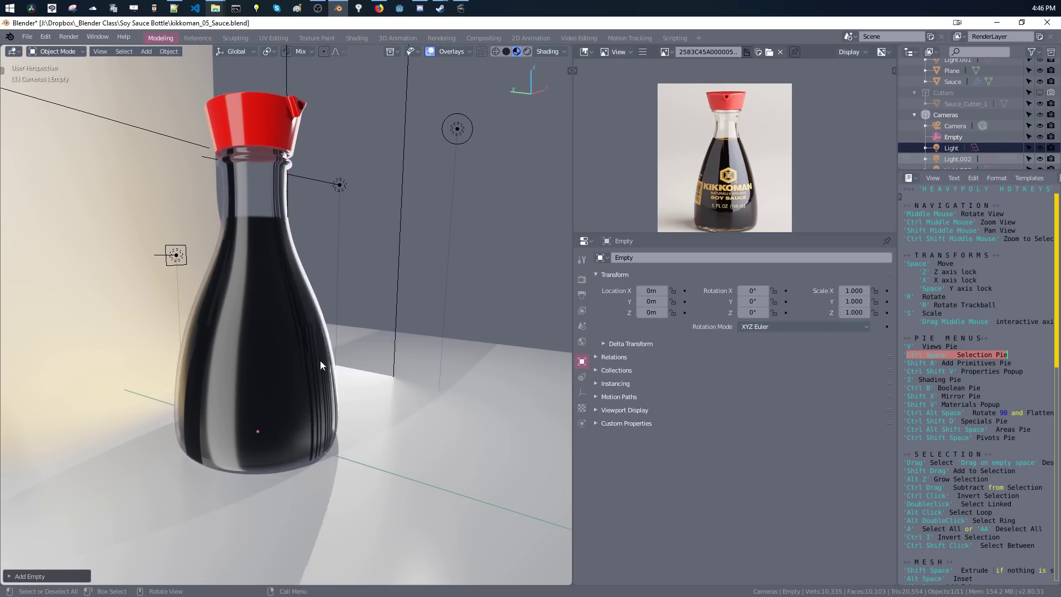
Move the empty in front of the bottle to about Y -1.82 m and Z 2.14 m.
mouse_move(320, 360)
middle_down()
mouse_move(307, 367)
mouse_move(323, 370)
middle_up()
key(space)
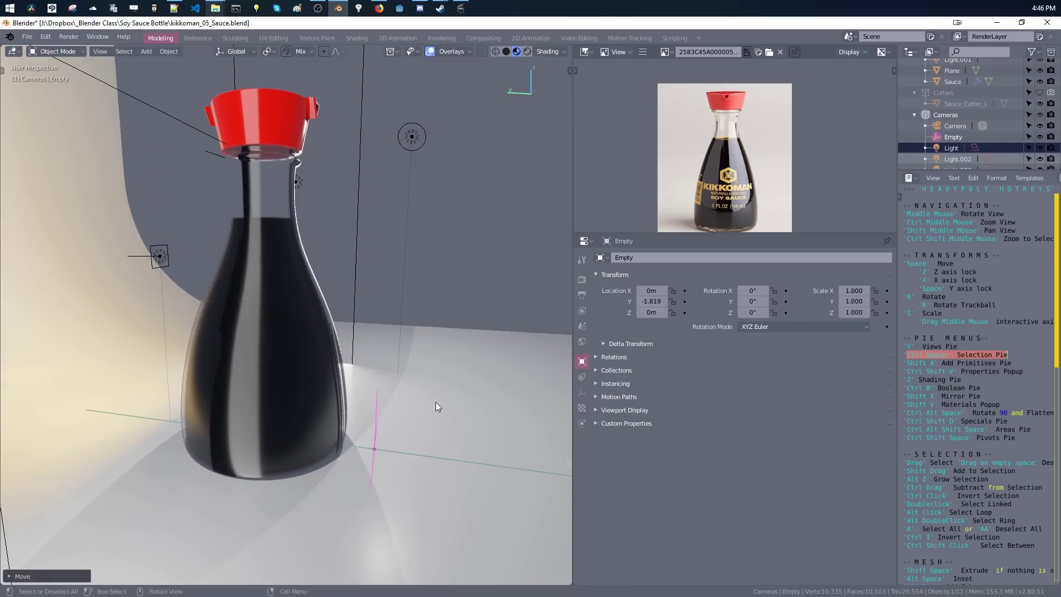
click(424, 277)
middle_drag(323, 282, 356, 319)
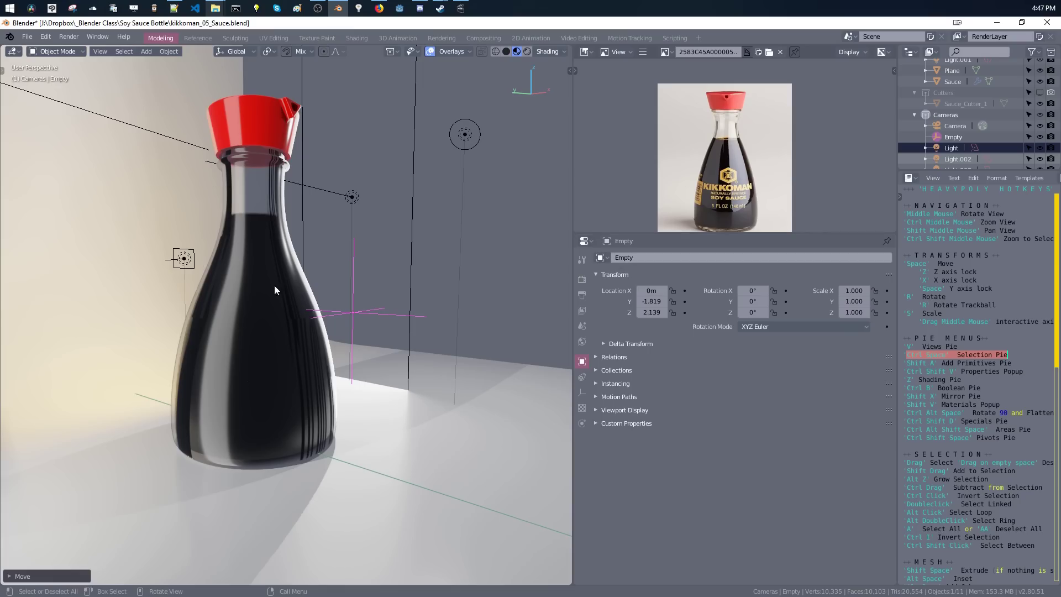
Rename the empty as Sticker and reselect the bottle to show its modifiers.
click(618, 258)
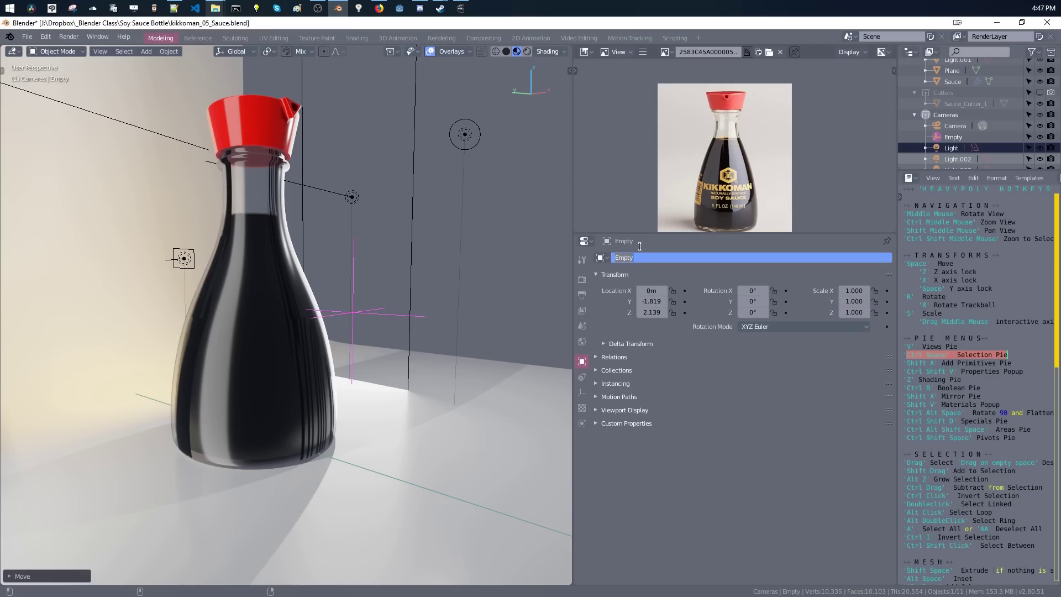
text(Sticker)
key(Return)
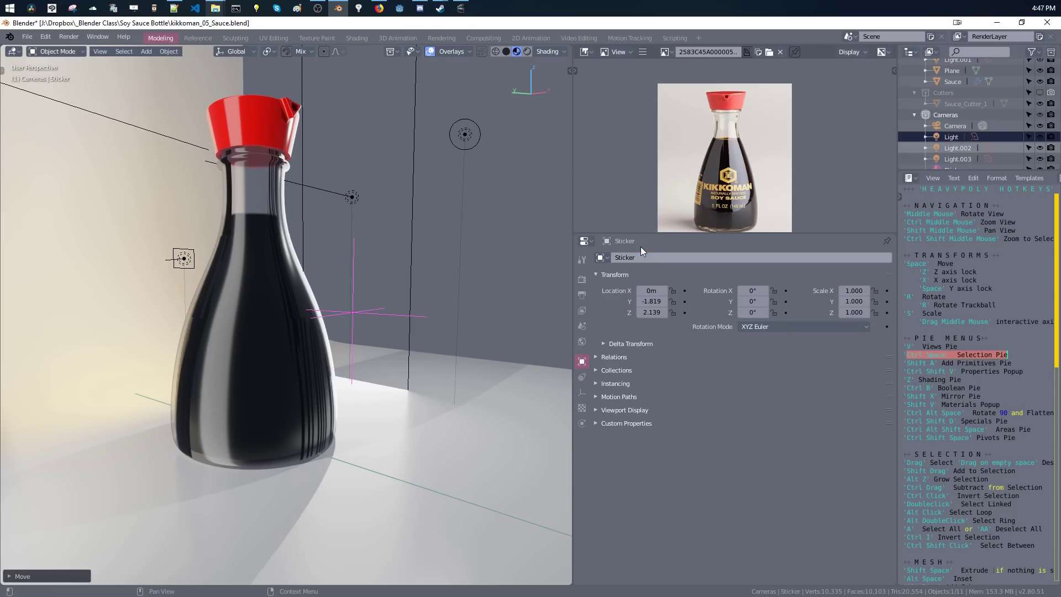
click(273, 284)
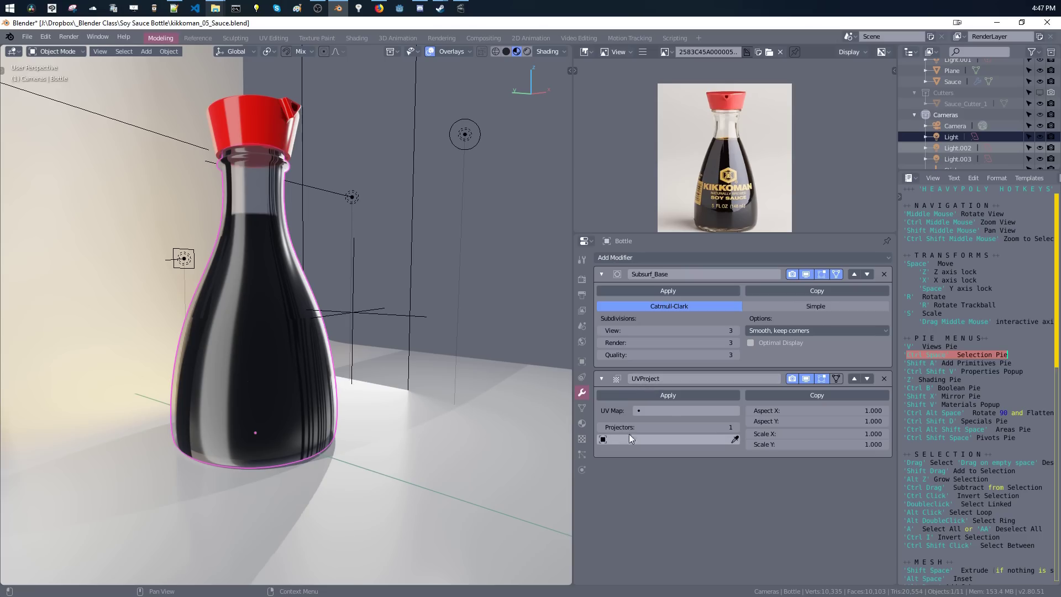
Assign the Sticker empty as the projector object of the bottle's UV Project modifier.
click(613, 440)
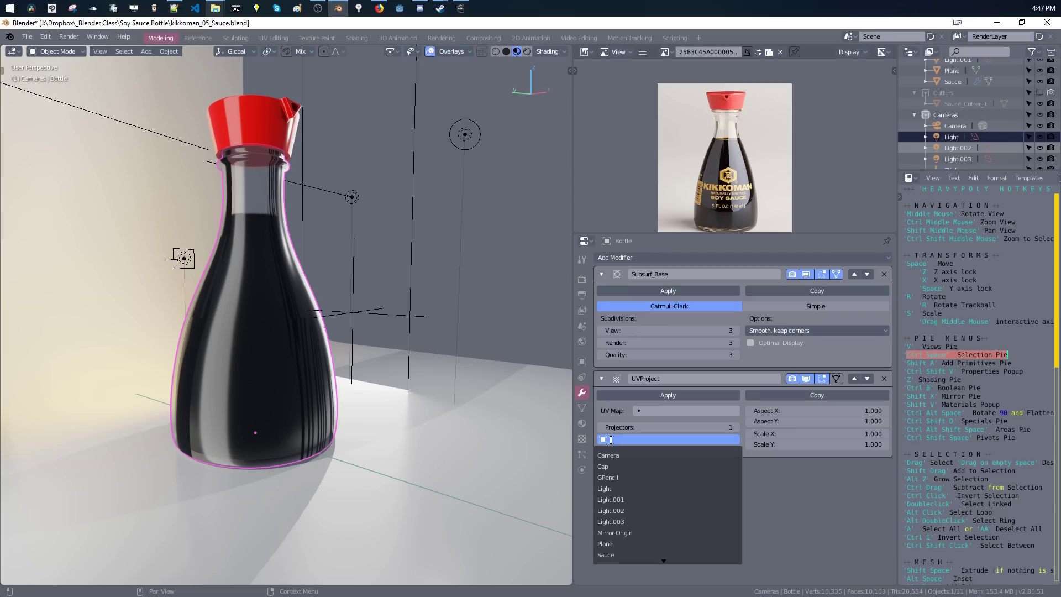
text(em)
key(BackSpace)
key(BackSpace)
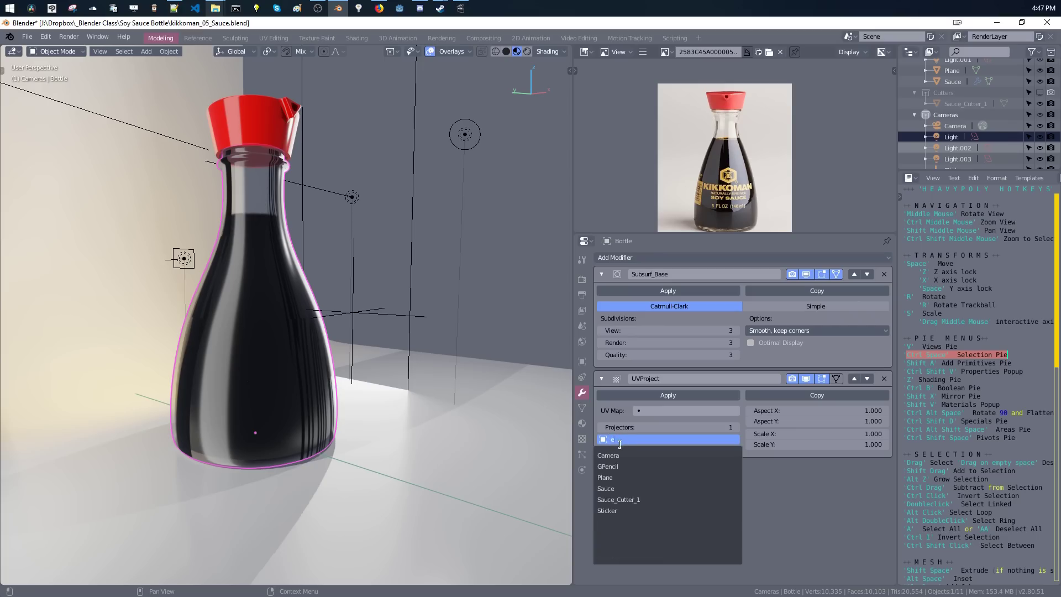
text(st)
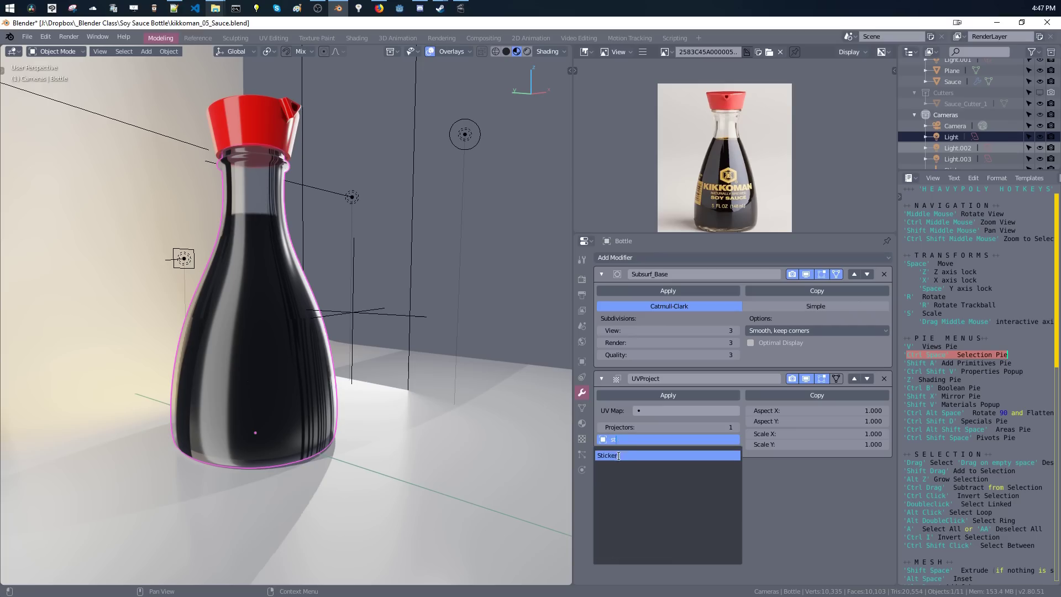
click(614, 457)
Set the UV Project modifier's UV map to UVMap.
middle_drag(357, 373, 364, 317)
click(400, 307)
key(space)
click(387, 316)
click(311, 335)
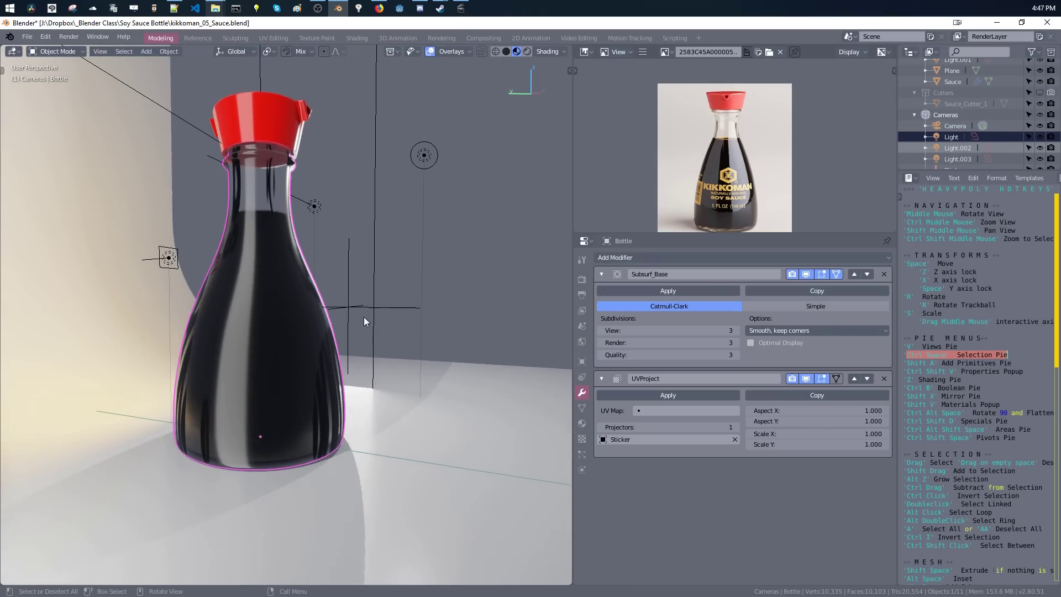
click(671, 413)
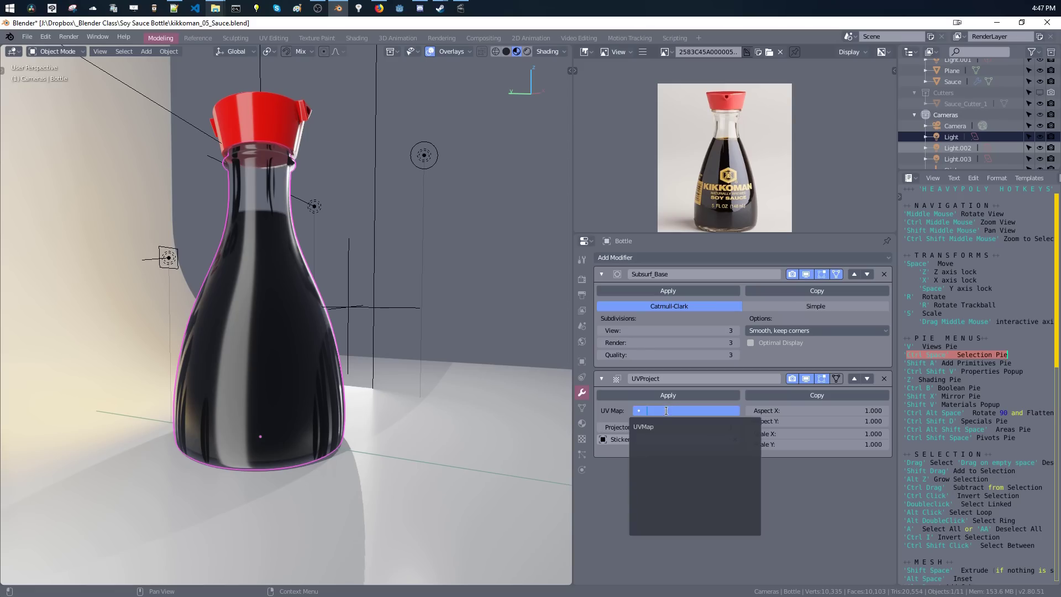
click(663, 427)
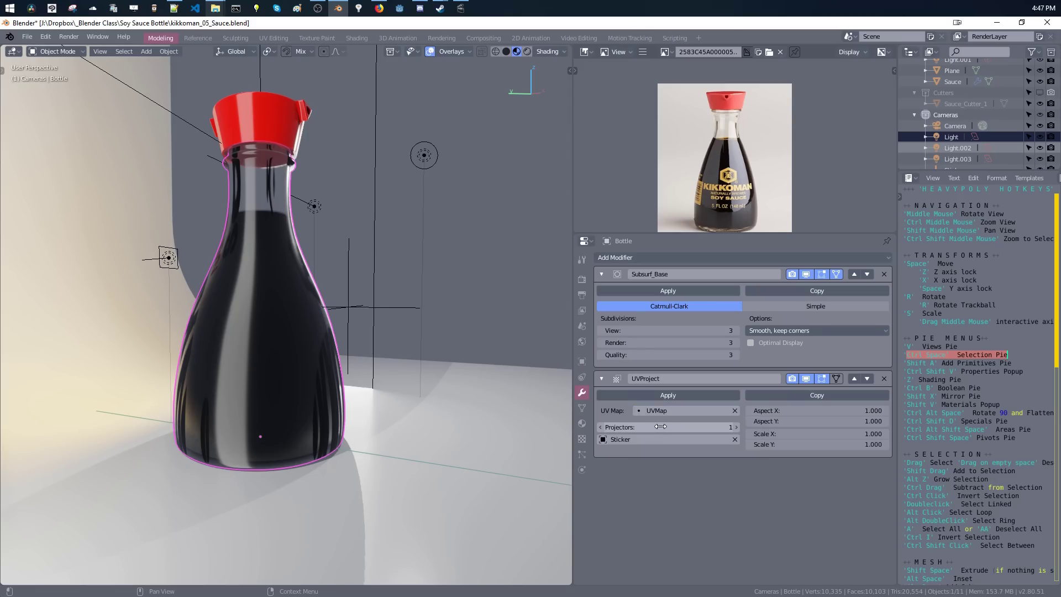
Select the Sticker empty and move it in front of the bottle to about Y -1.8 m and Z 2.71 m.
click(340, 301)
middle_drag(347, 304, 379, 305)
key(space)
key(z)
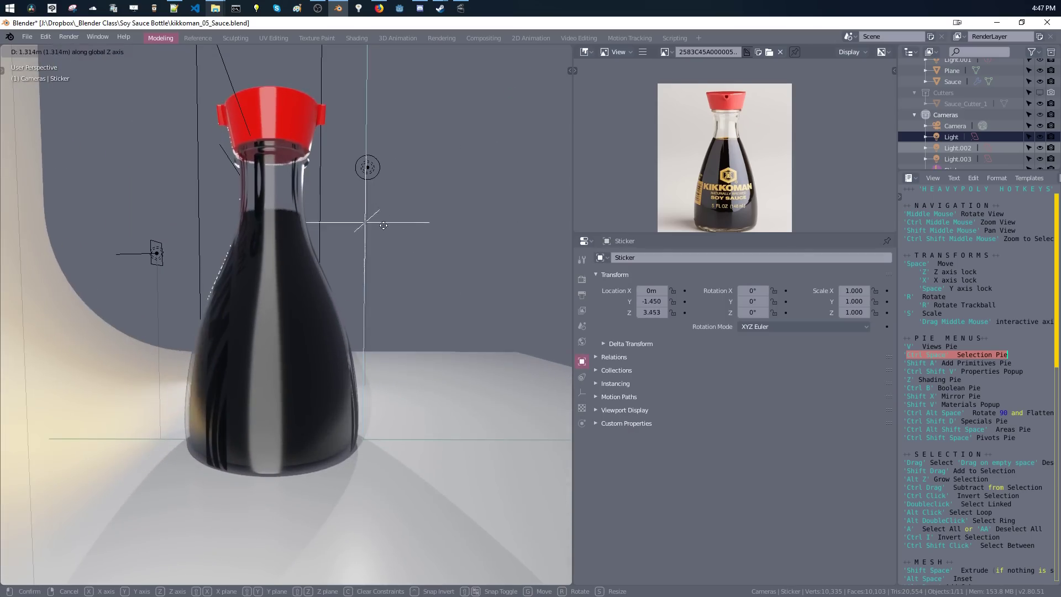
click(378, 229)
key(space)
key(space)
click(401, 232)
middle_drag(394, 240, 357, 236)
key(space)
key(z)
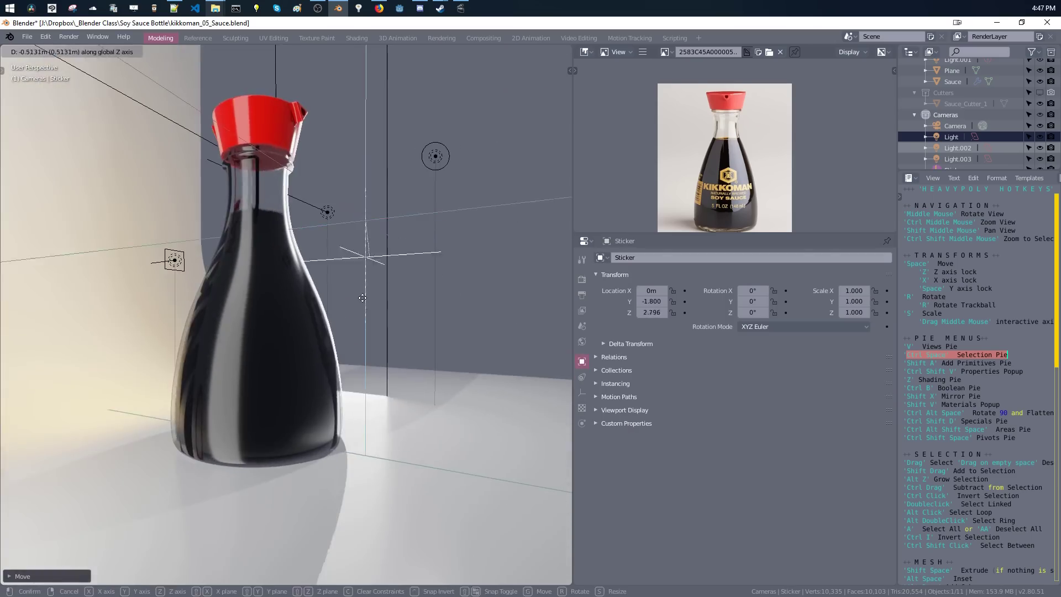
click(376, 275)
middle_drag(376, 324, 398, 271)
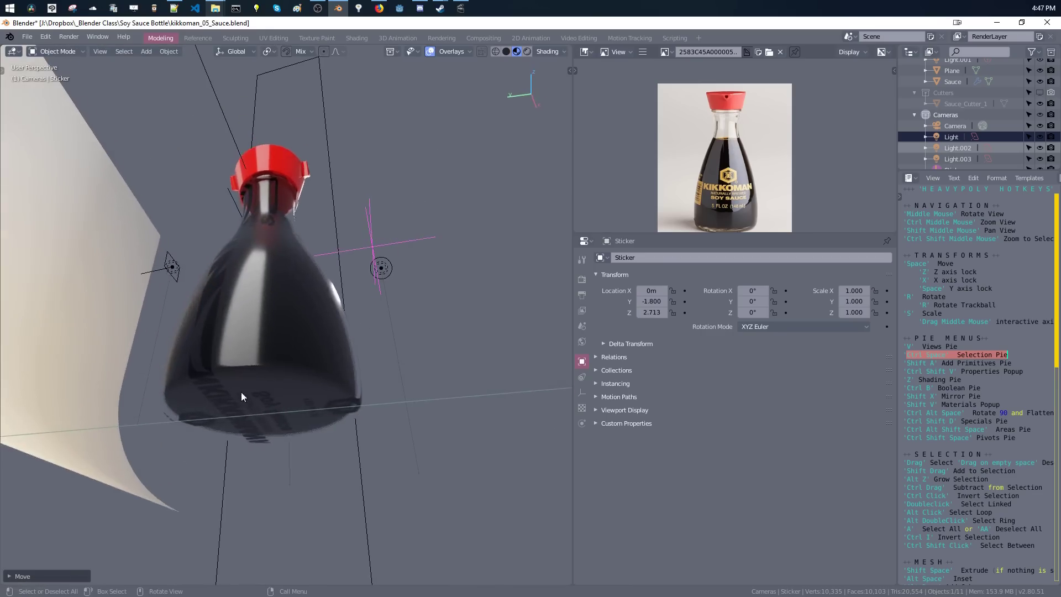
Move the Sticker empty along the Y axis into the bottle's centre, to about Y 0.03 m.
middle_drag(241, 393, 285, 356)
key(space)
key(space)
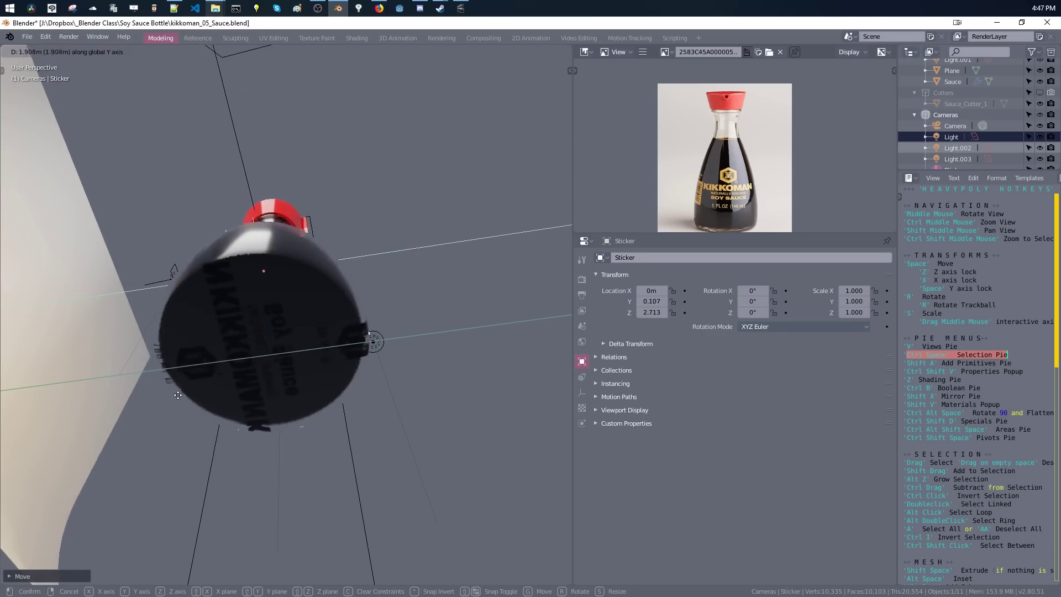
click(194, 369)
middle_drag(195, 369, 253, 383)
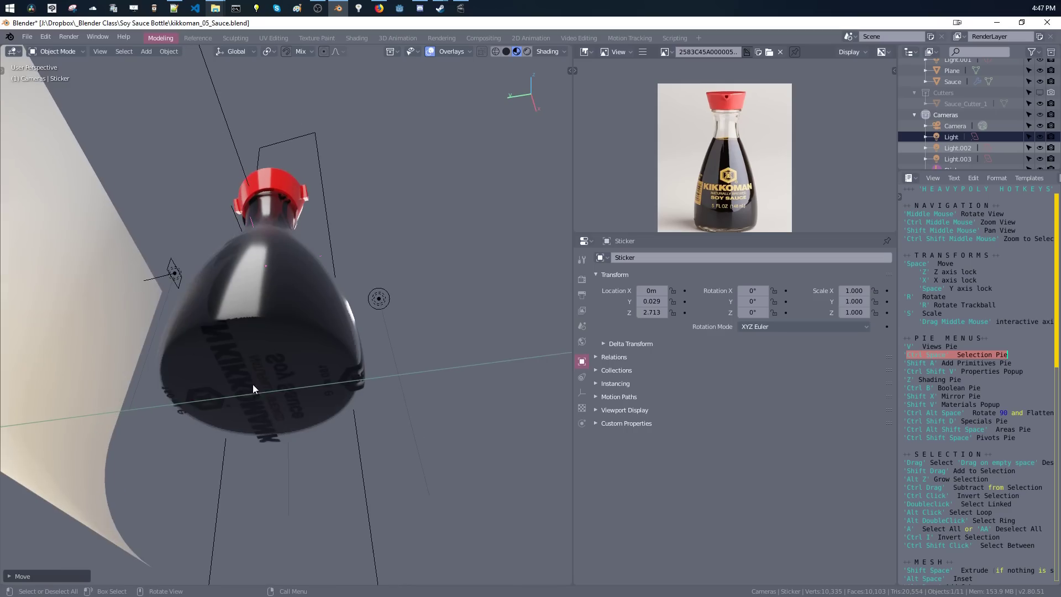
Try rotating the Sticker empty 90° about the global X axis, and undo the rotation.
key(r)
key(y)
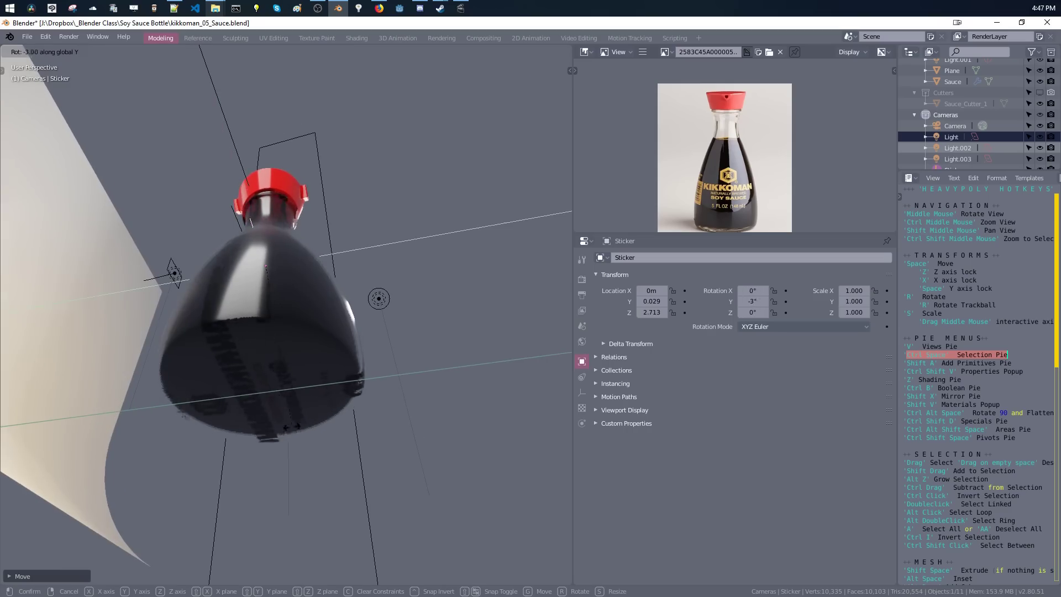
key(x)
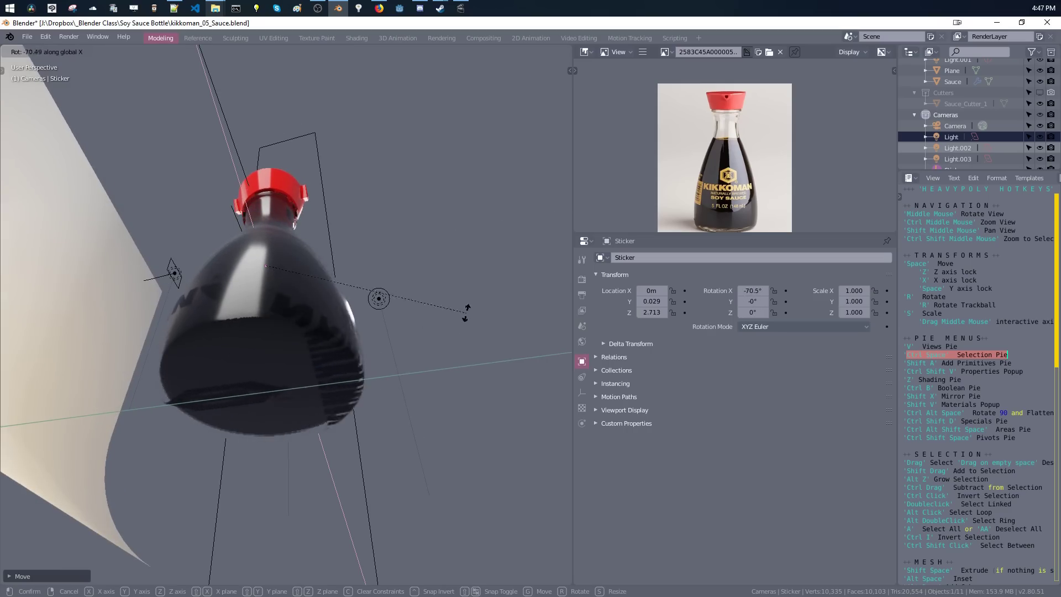
text(90)
key(Return)
middle_drag(461, 283, 356, 368)
key(ctrl+z)
Move the Sticker empty in front of the bottle to about Y -1.76 m and rotate it 90° about the global X axis.
key(space)
key(space)
click(464, 370)
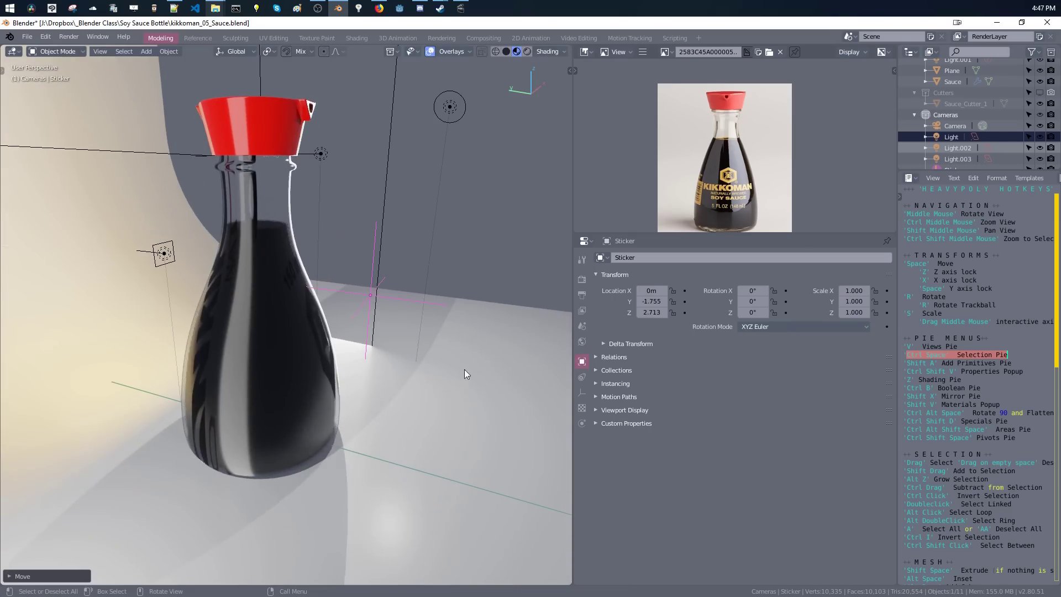
text(rx90)
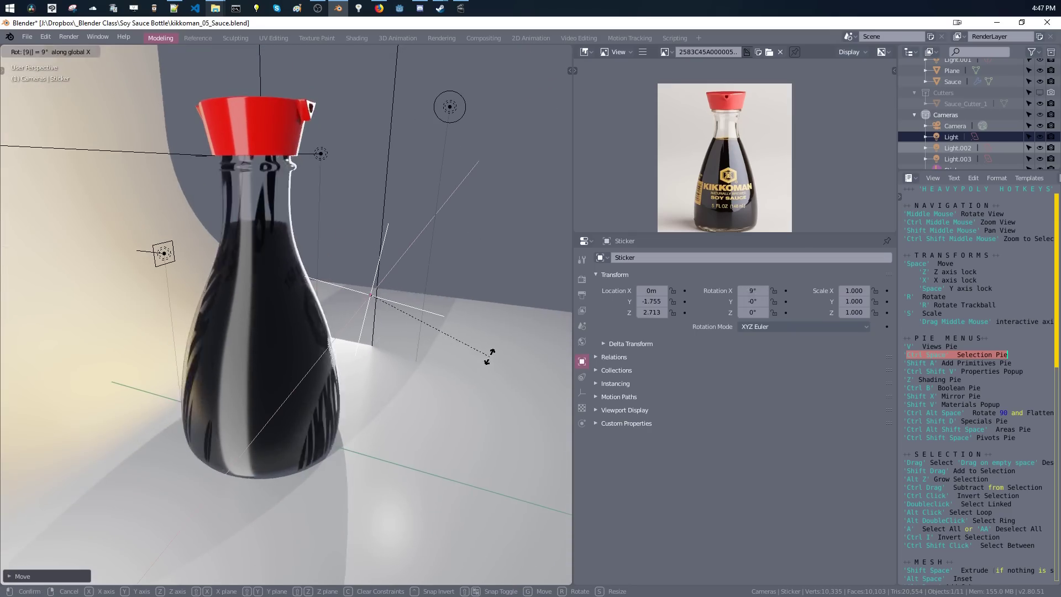
key(Return)
Raise the Sticker empty to about Z 3.46 m and scale it down to about 0.75 to shrink the projected label.
middle_drag(478, 349, 364, 322)
key(space)
key(z)
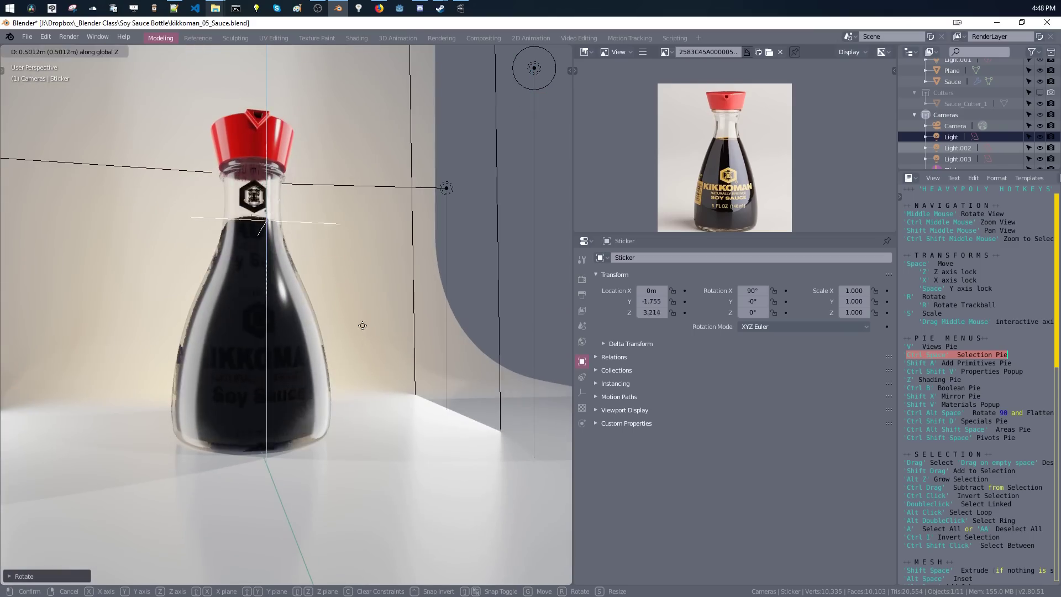
click(361, 314)
key(s)
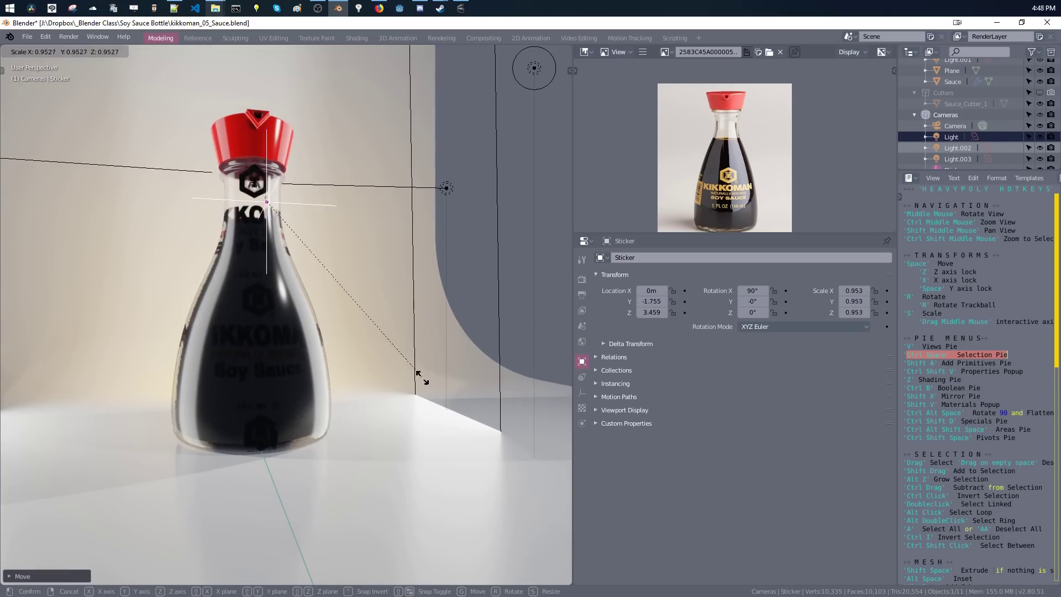
click(384, 346)
middle_drag(384, 346, 367, 286)
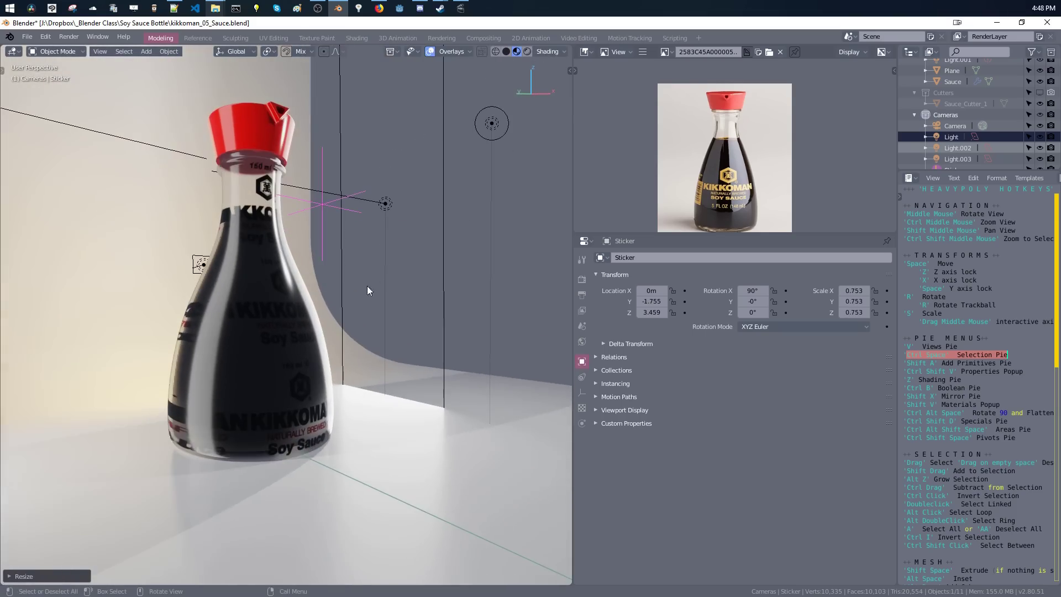
middle_drag(281, 204, 357, 240)
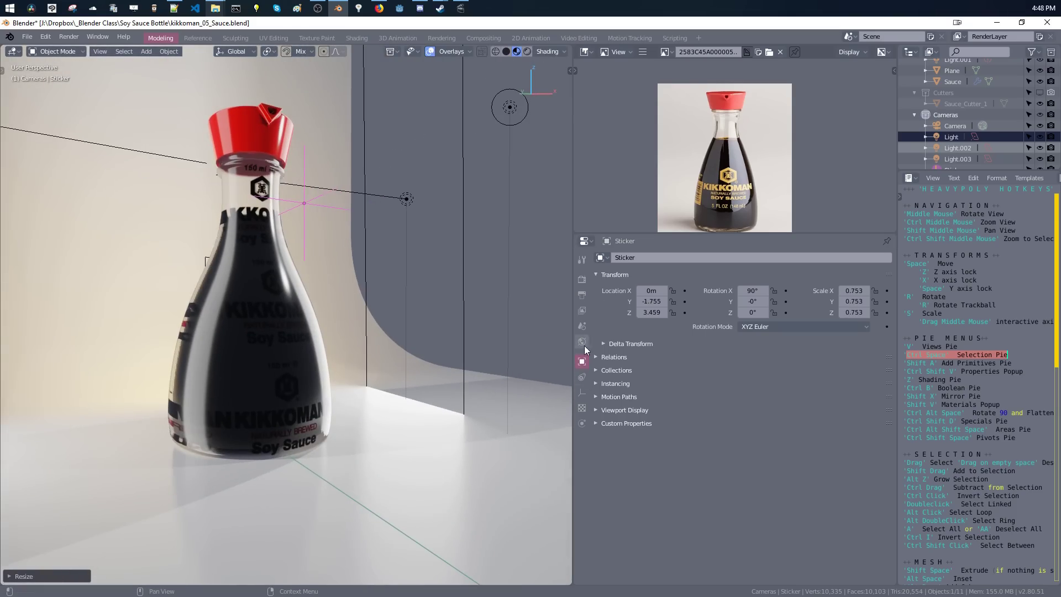
Switch the Properties area to the Shader Editor and select the bottle to show its Glass material nodes.
click(586, 242)
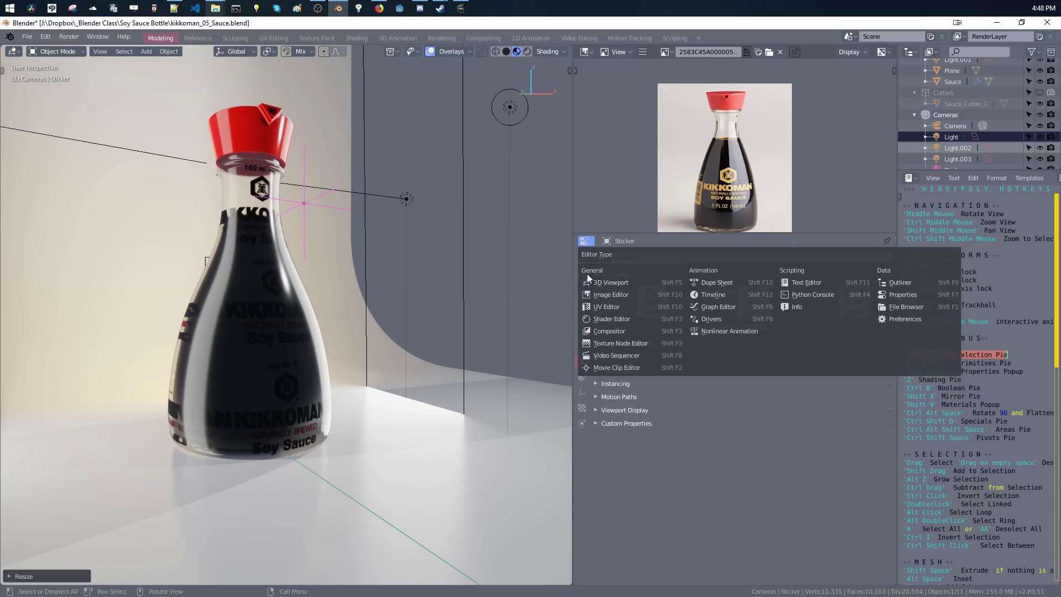
click(610, 319)
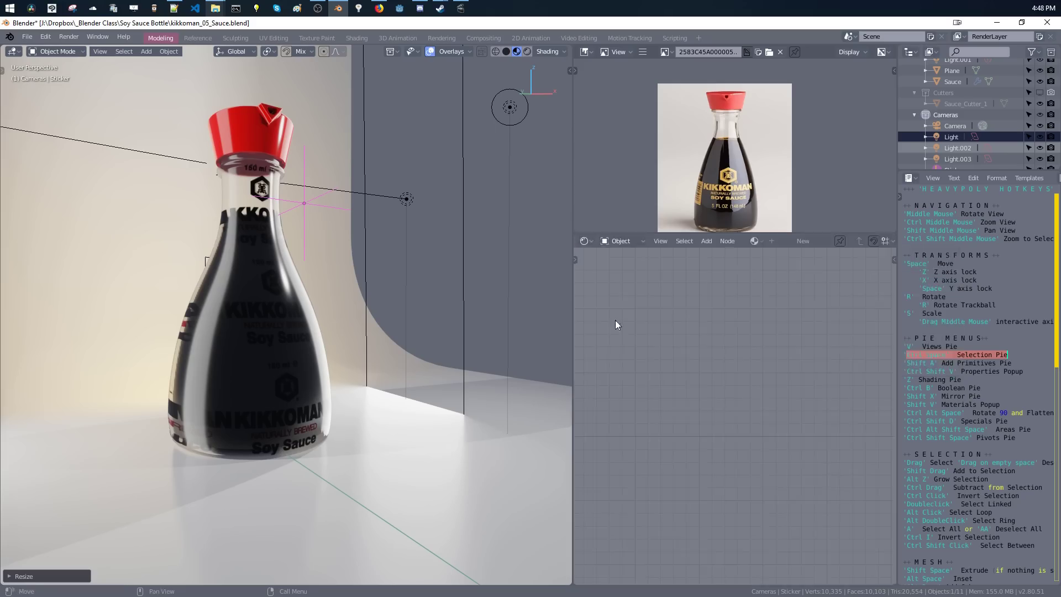
click(297, 316)
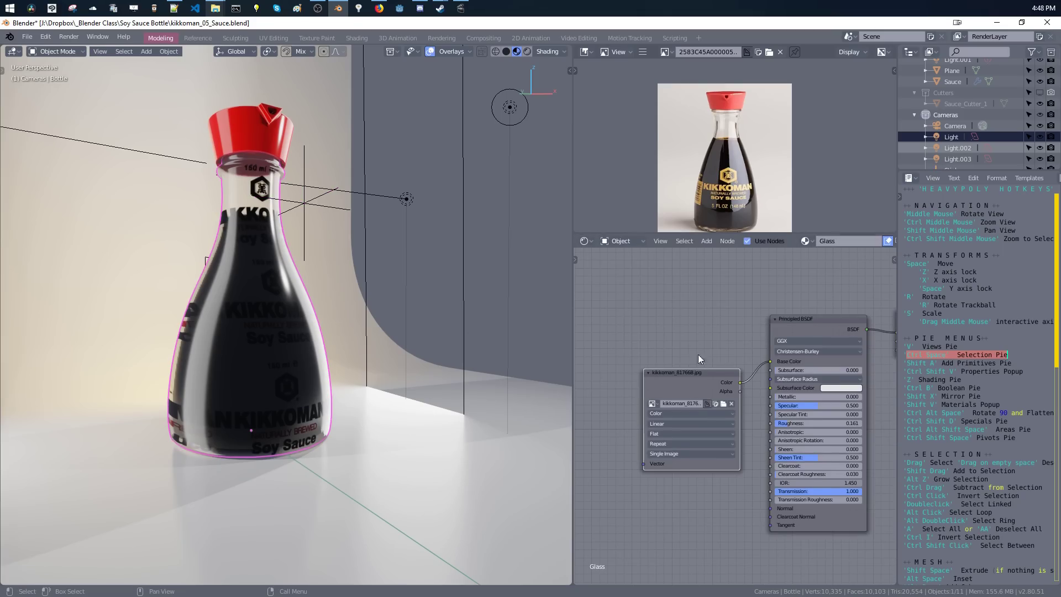
Set the kikkoman label image texture's extension mode to Extend so the label does not tile.
middle_drag(693, 388, 665, 364)
ctrl+middle_drag(605, 409, 646, 353)
middle_drag(270, 393, 237, 383)
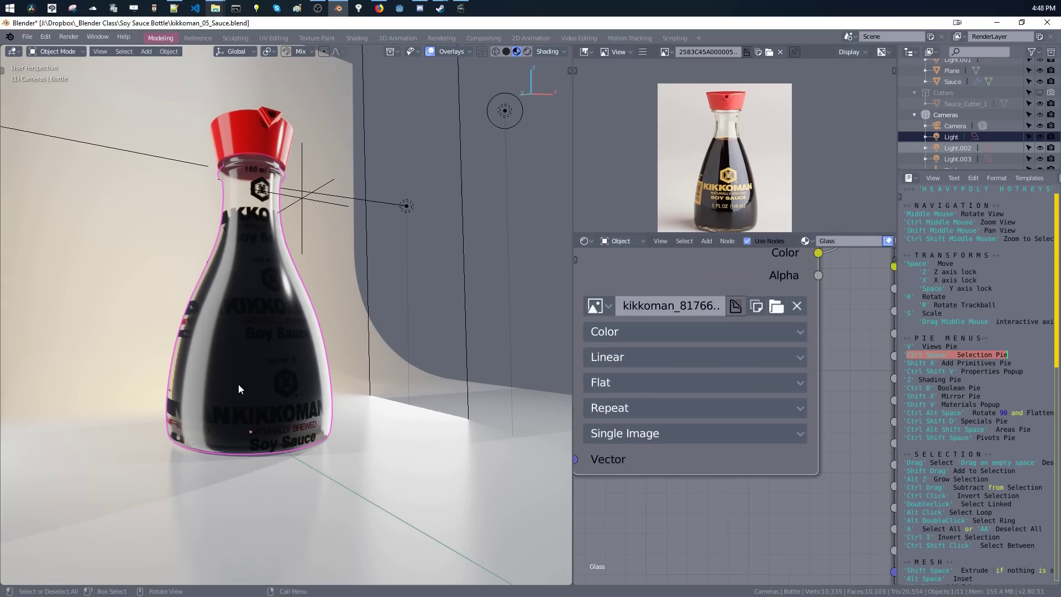
scroll(663, 387, down, 4)
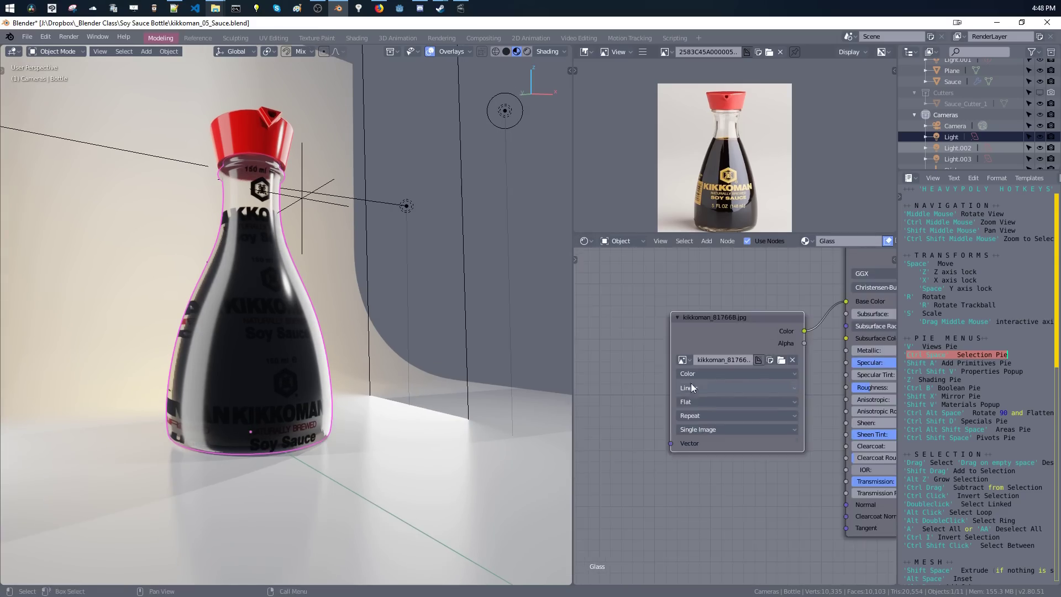
click(632, 426)
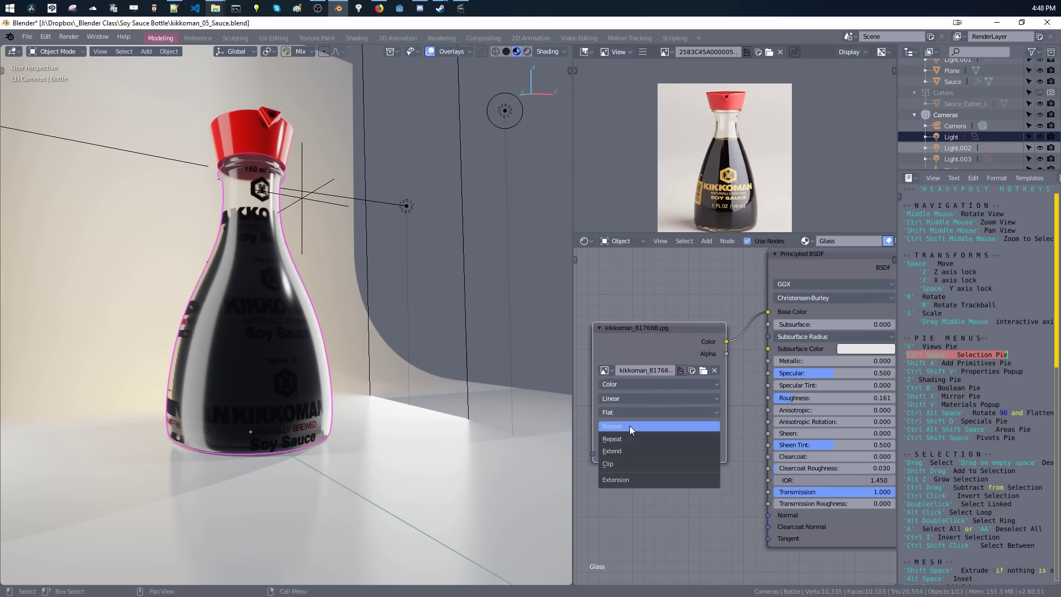
click(625, 452)
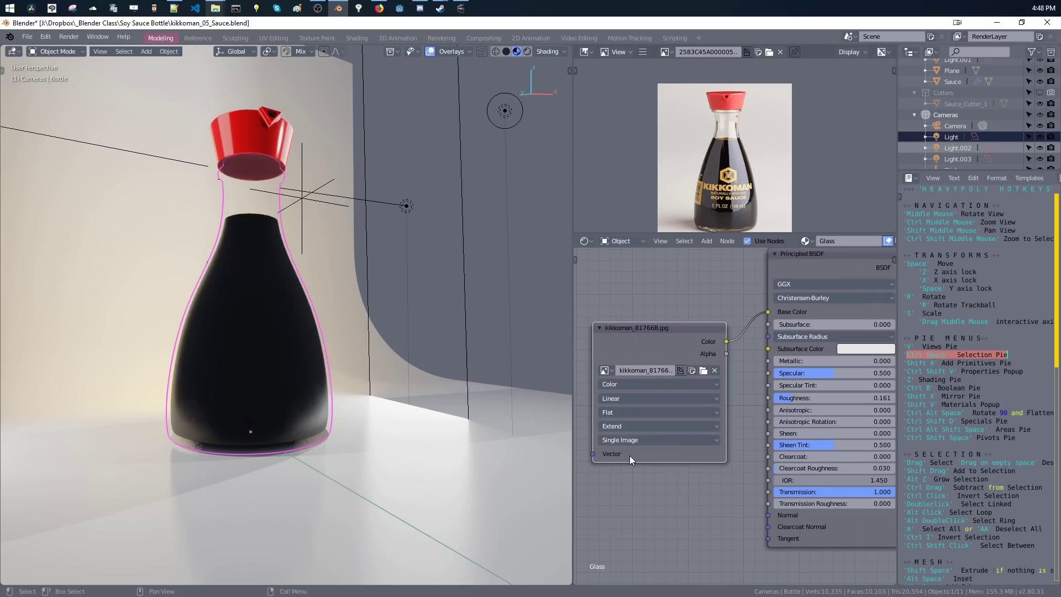
Select the Sticker empty and lower it along Z until the label projects onto the middle of the bottle's body.
middle_drag(390, 348, 363, 247)
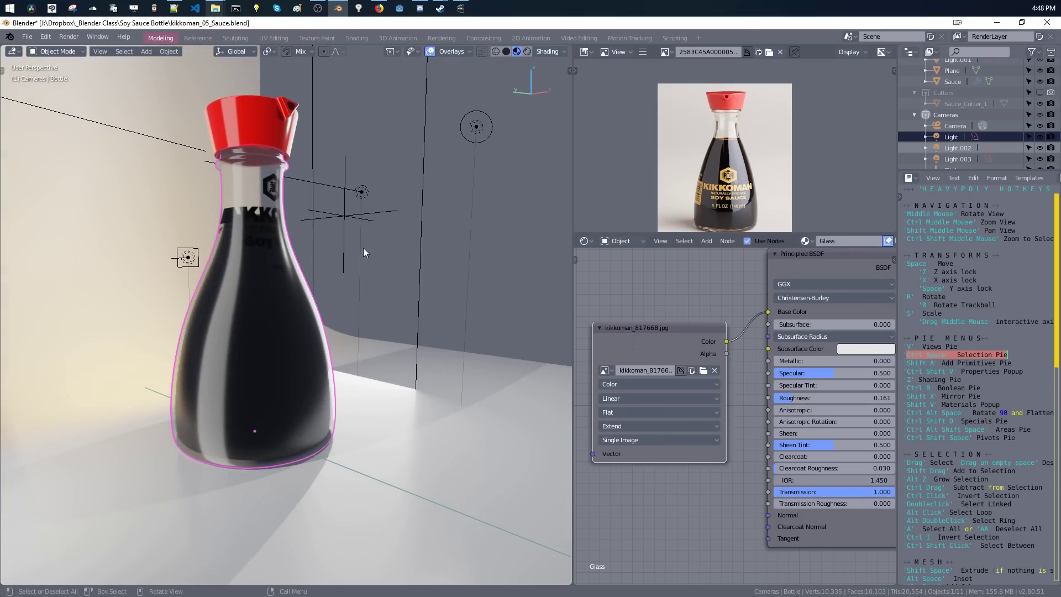
click(347, 217)
key(space)
key(z)
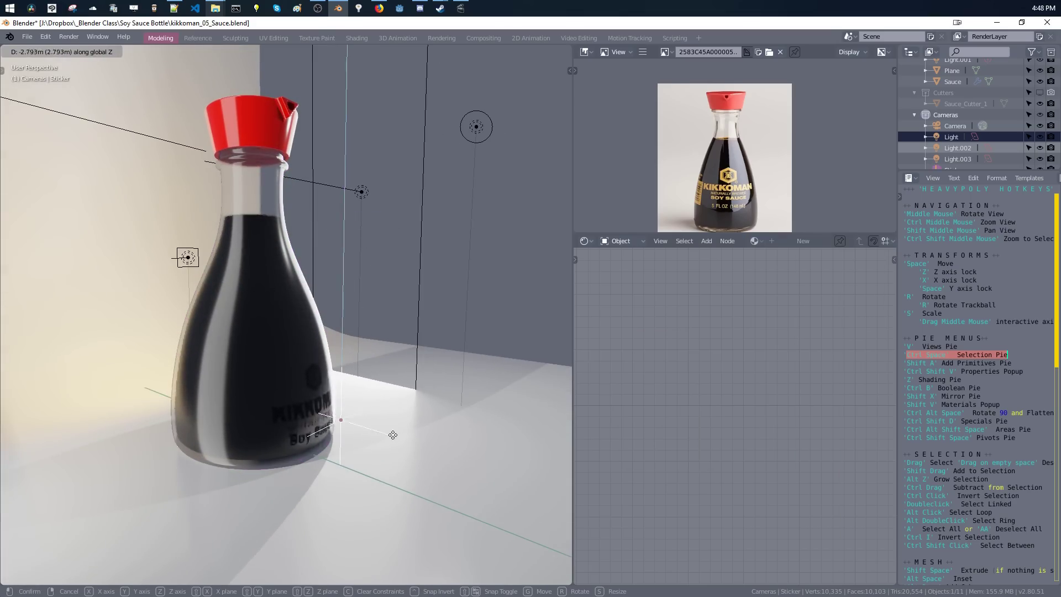
click(264, 346)
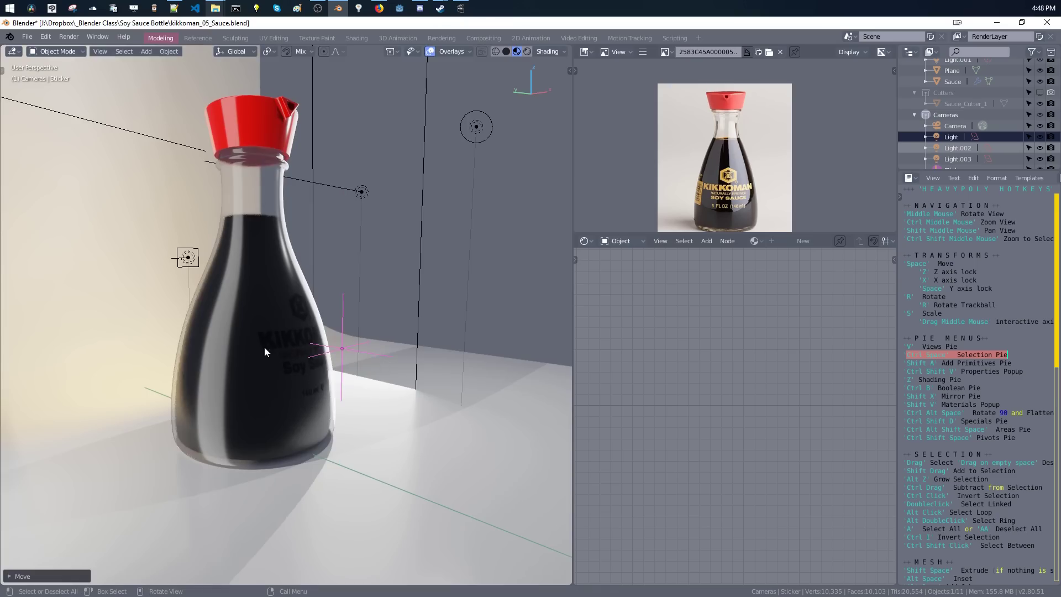
Reselect the bottle and move the Principled BSDF node up and away from the label texture to make room for more nodes.
middle_drag(264, 347, 294, 276)
click(297, 287)
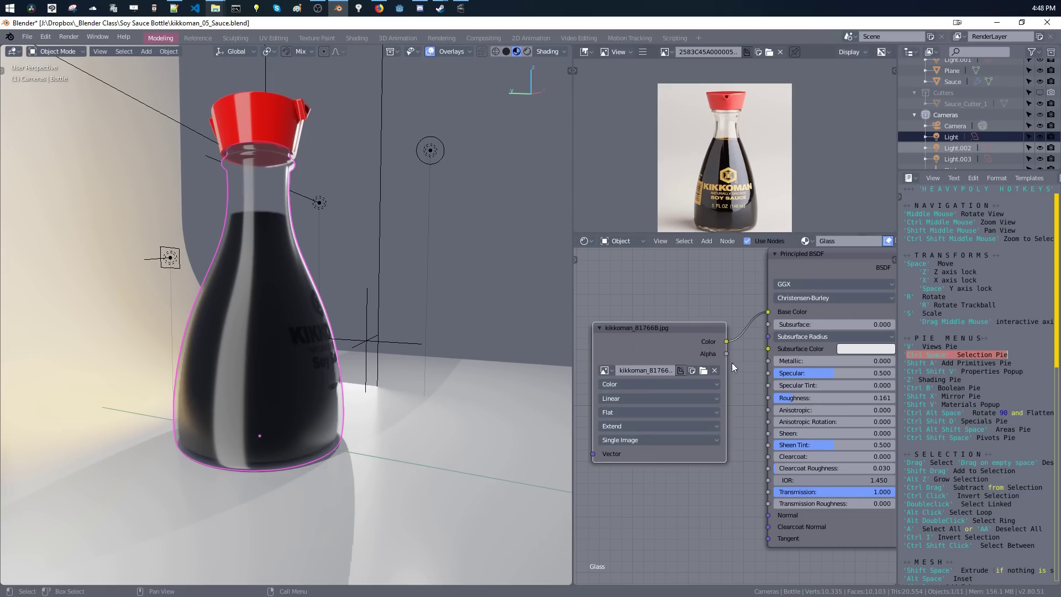
middle_drag(740, 364, 649, 386)
drag(723, 282, 673, 287)
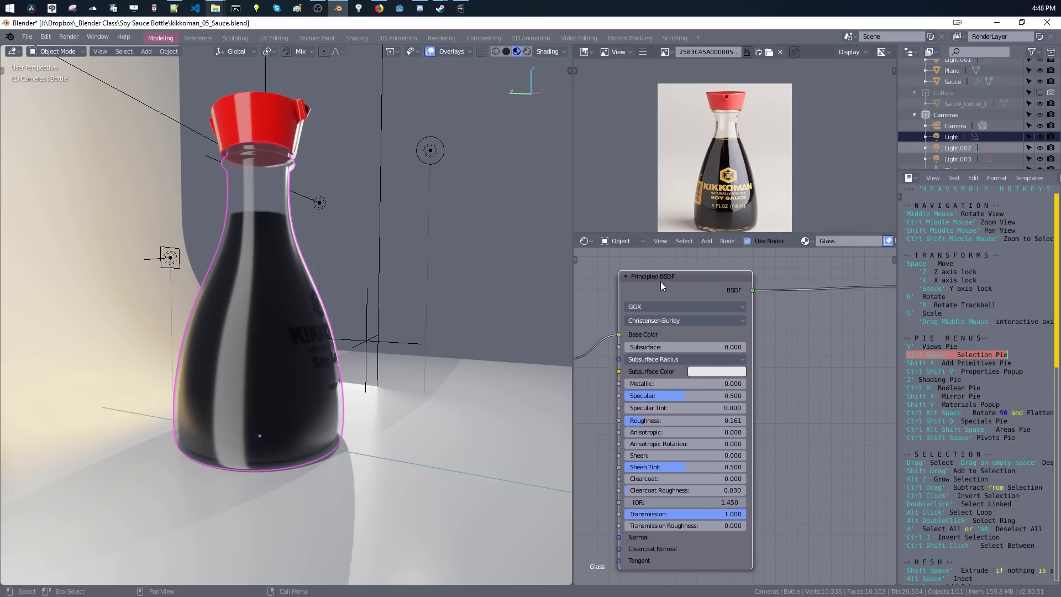
click(627, 275)
click(626, 277)
scroll(744, 339, down, 3)
middle_drag(788, 332, 747, 342)
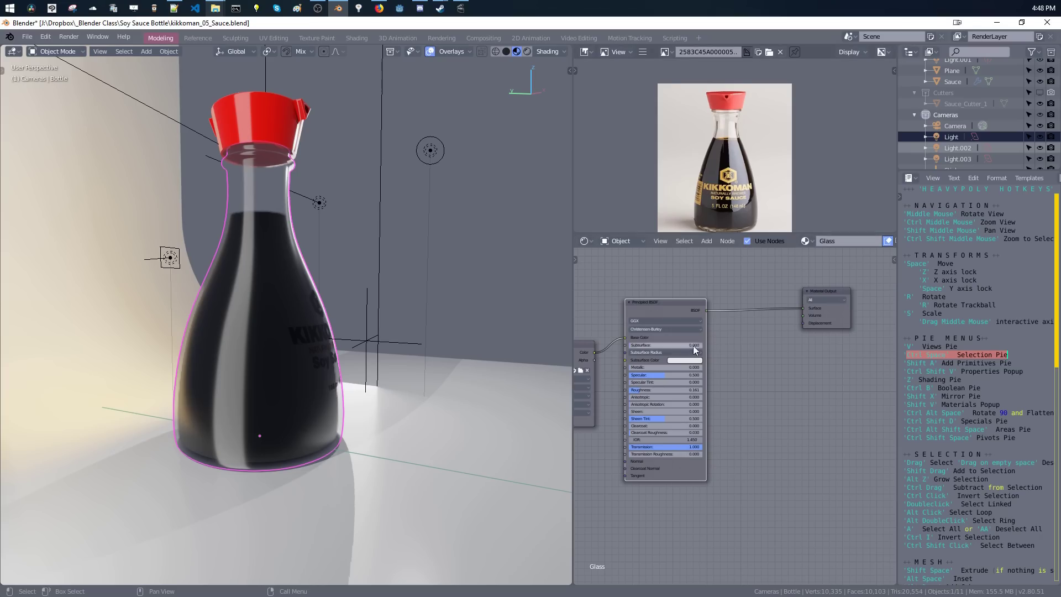
drag(650, 303, 645, 277)
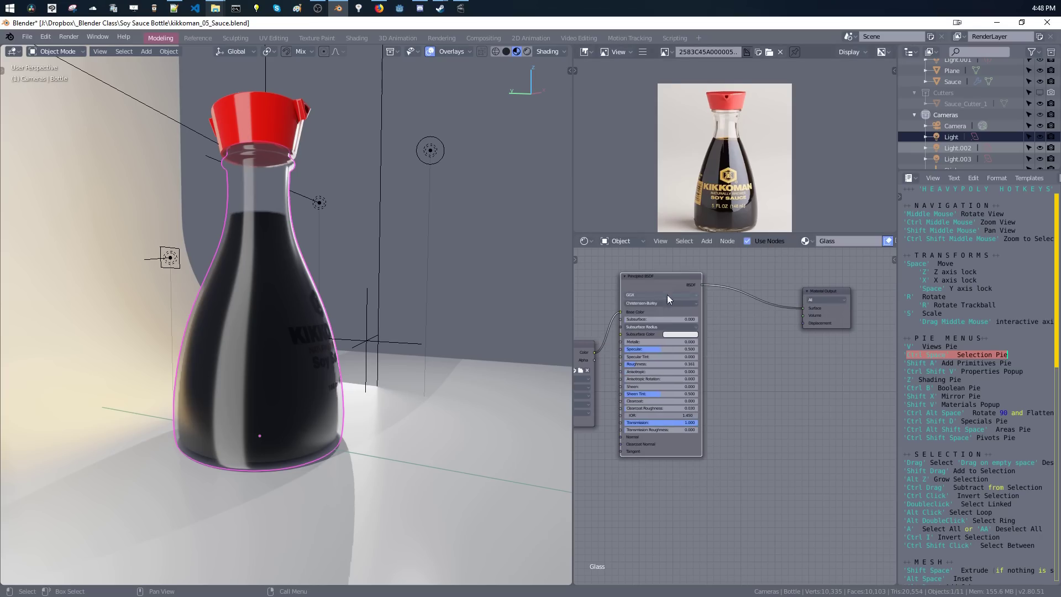
Add a second Principled BSDF to the Glass material, connect it to the Material Output's Surface, and space the nodes apart.
key(shift+a)
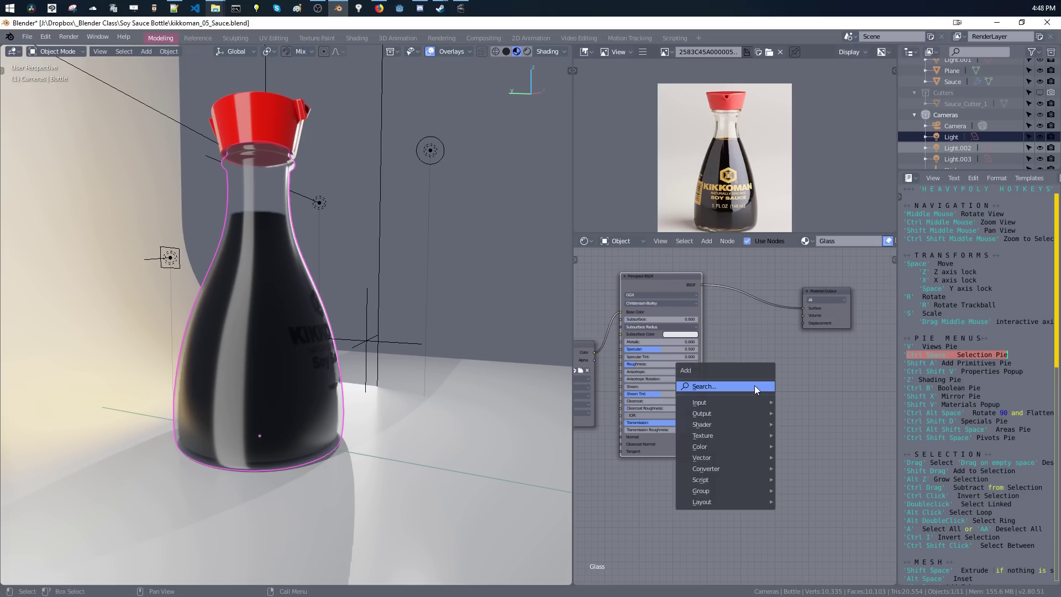
mouse_move(741, 427)
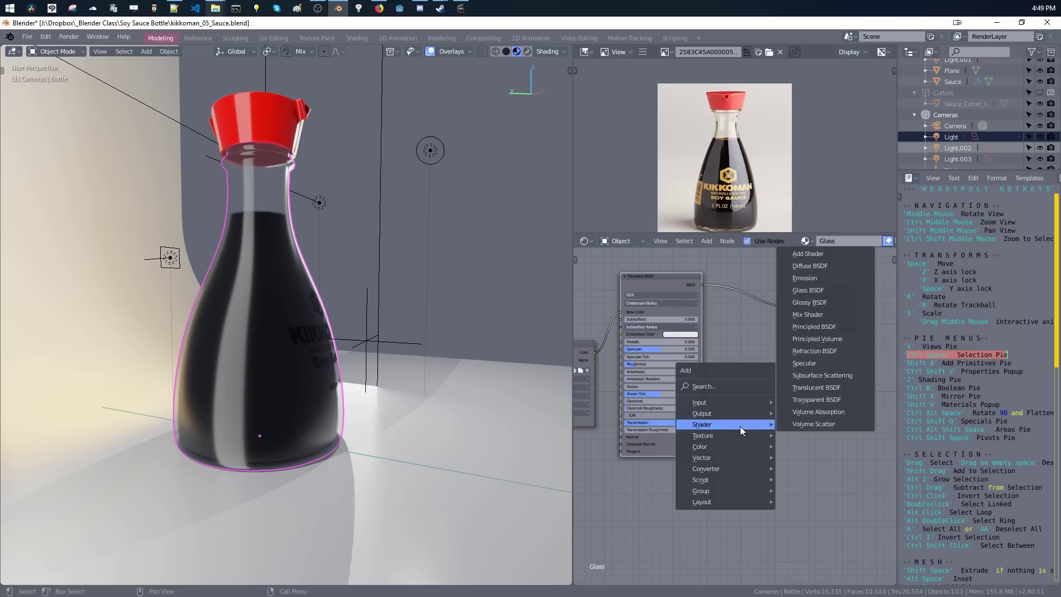
click(798, 327)
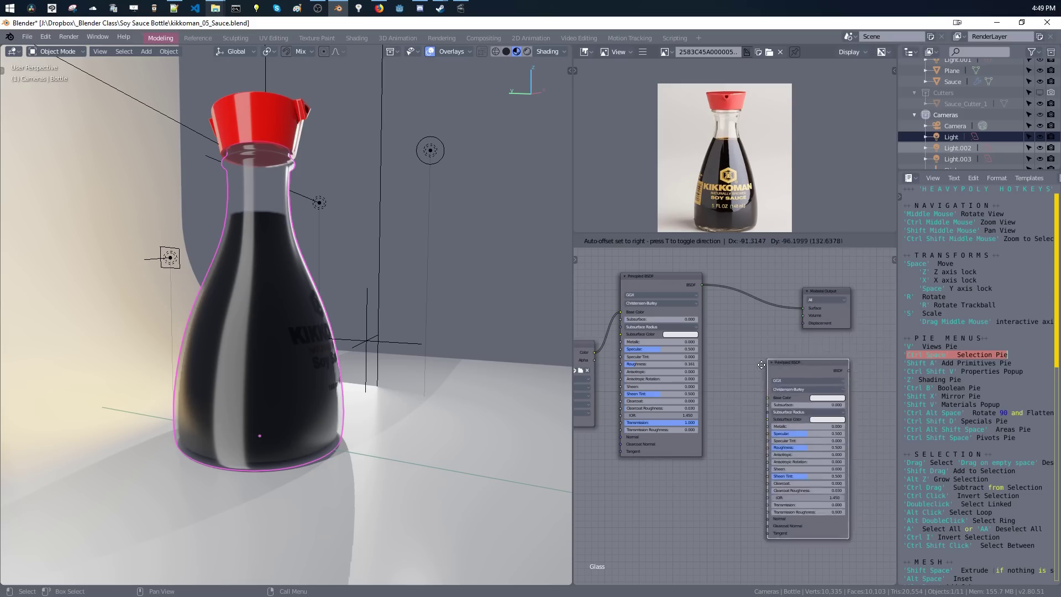
click(783, 371)
drag(639, 284, 641, 274)
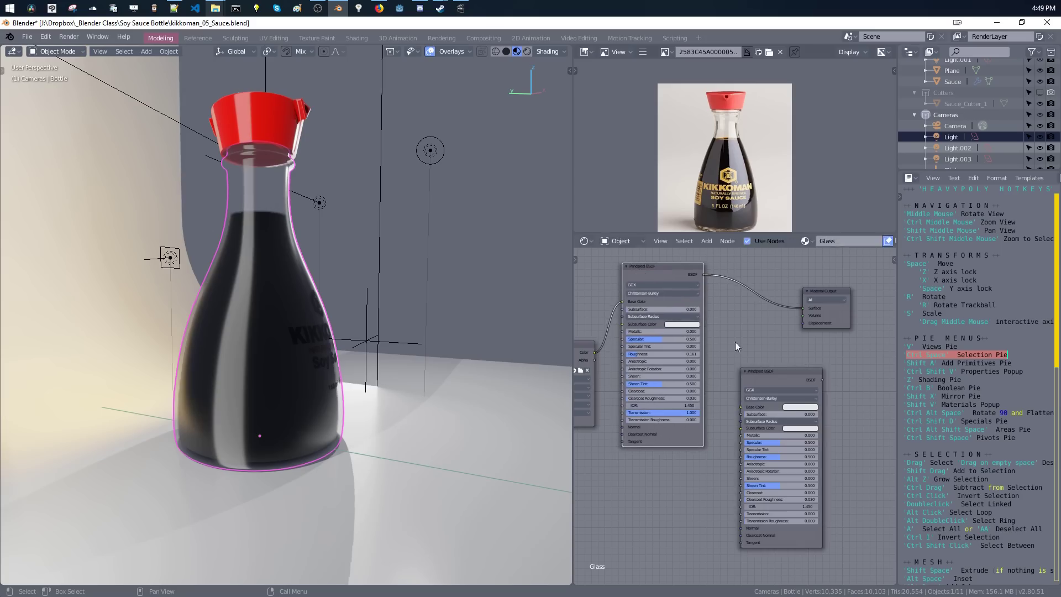
drag(810, 380, 863, 357)
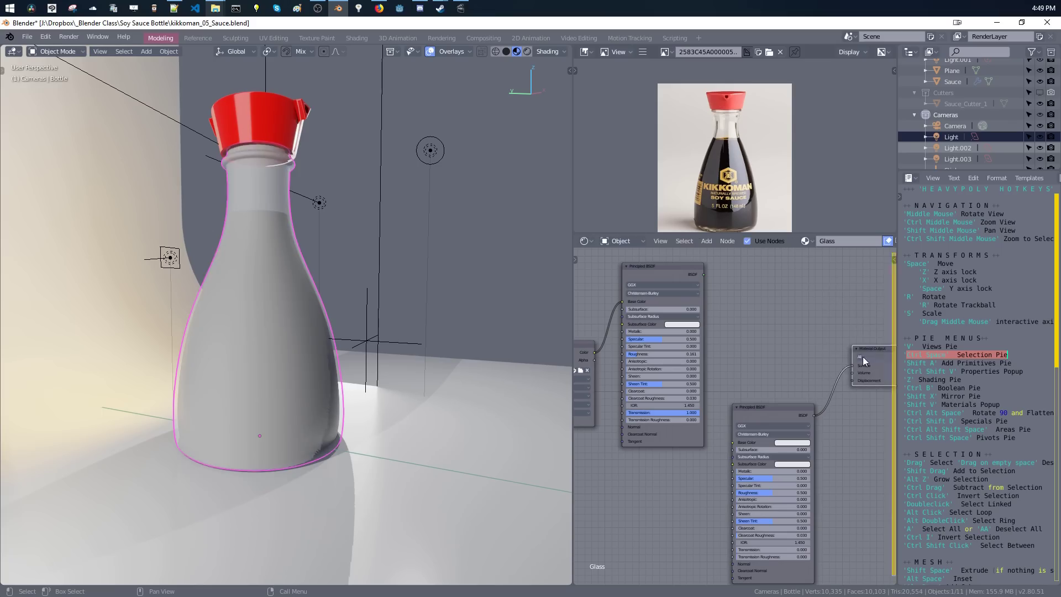
middle_drag(853, 365, 803, 361)
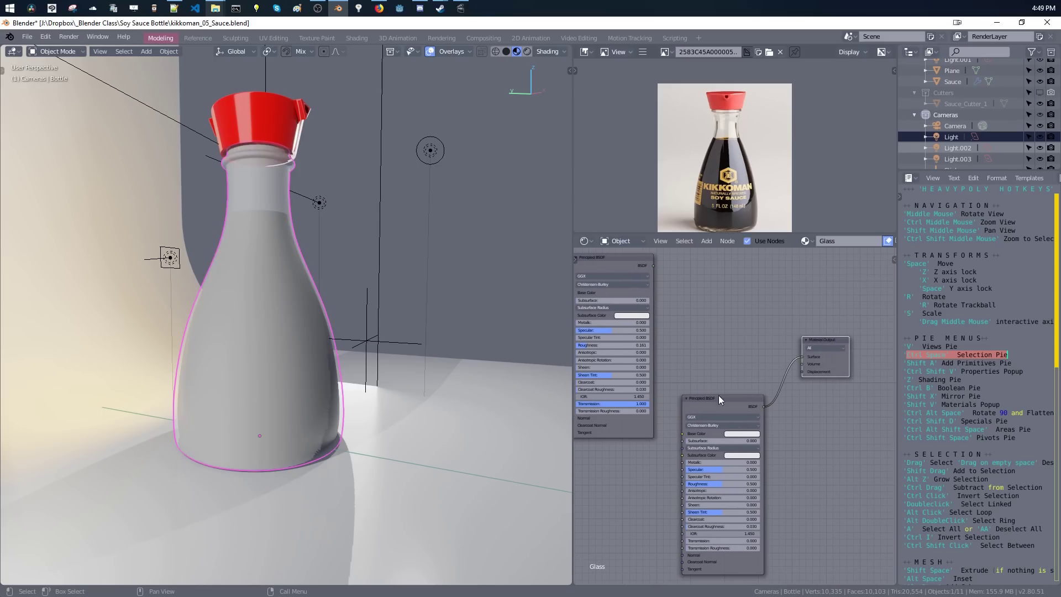
Set the new Principled BSDF's base color to golden orange (H 0.097, S 0.810, V 0.906) and its metallic to 0.148.
click(743, 434)
drag(734, 338, 735, 340)
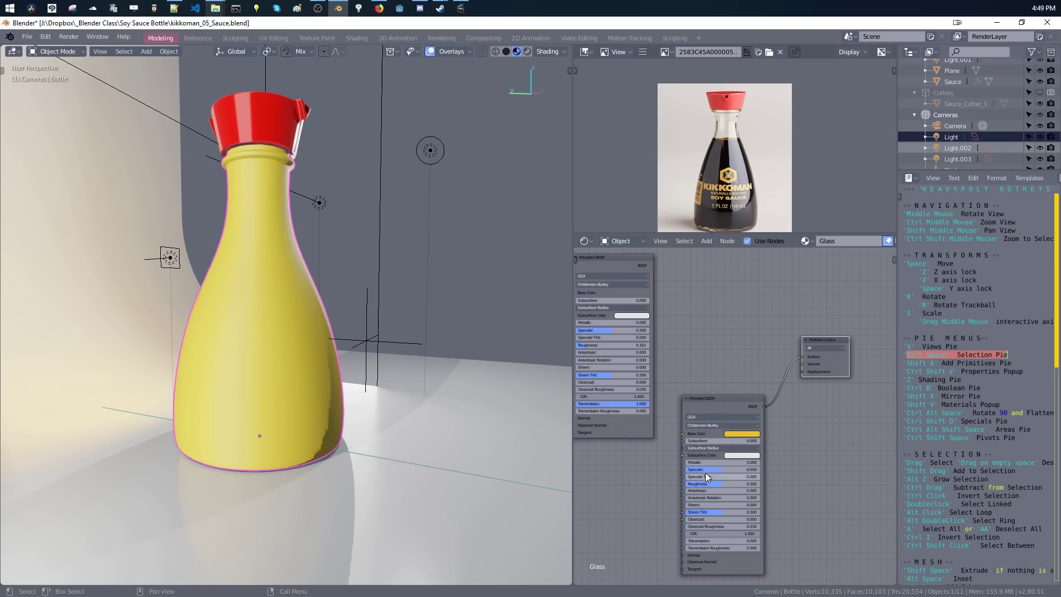
drag(705, 463, 724, 467)
click(731, 433)
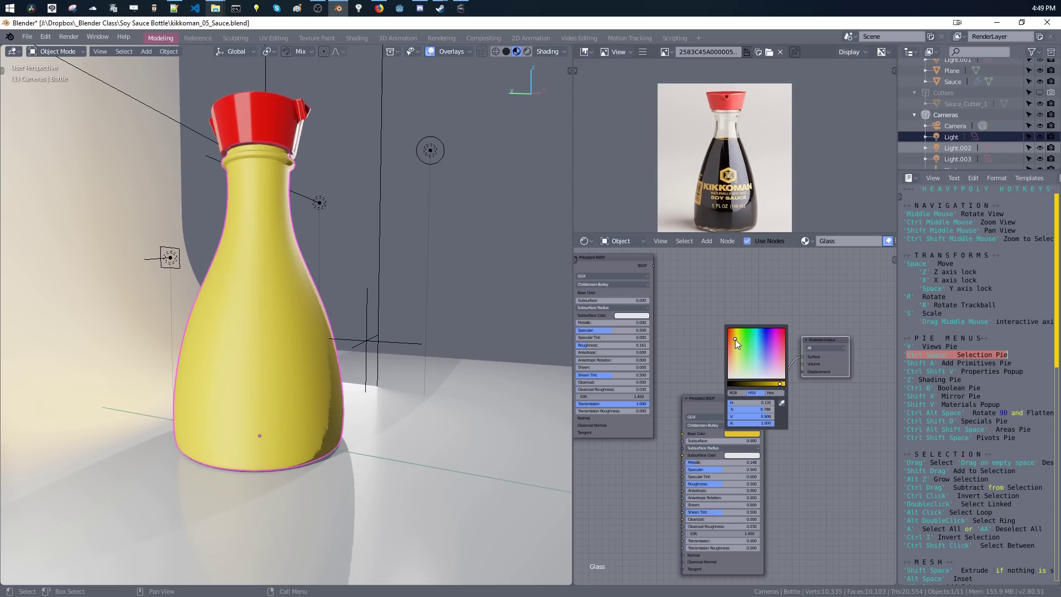
drag(735, 339, 733, 337)
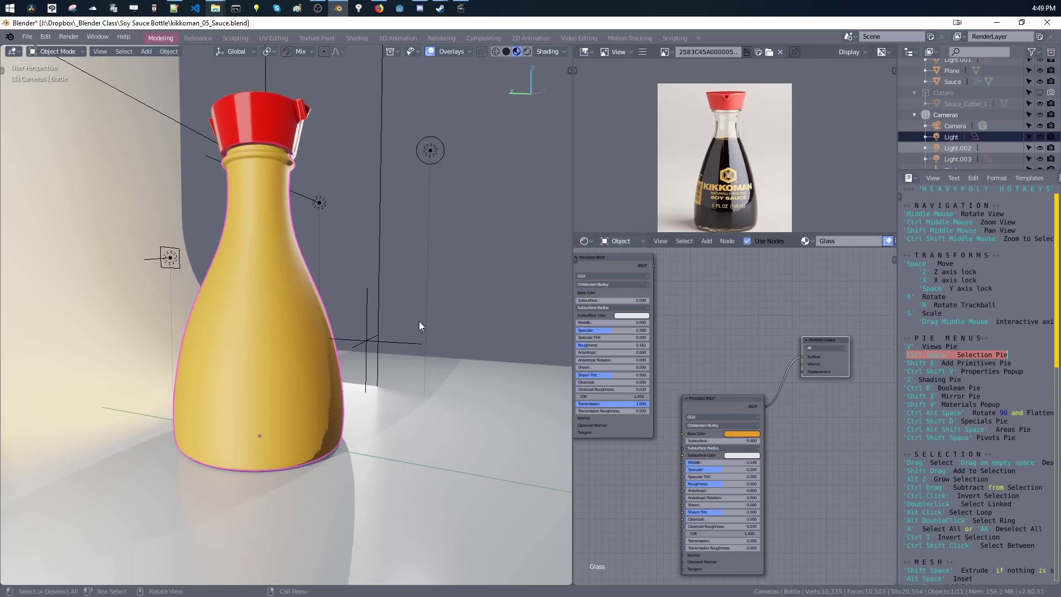
Disconnect the kikkoman label texture from the glass Principled BSDF's Base Color and move the texture node above the other nodes.
middle_drag(614, 277, 674, 279)
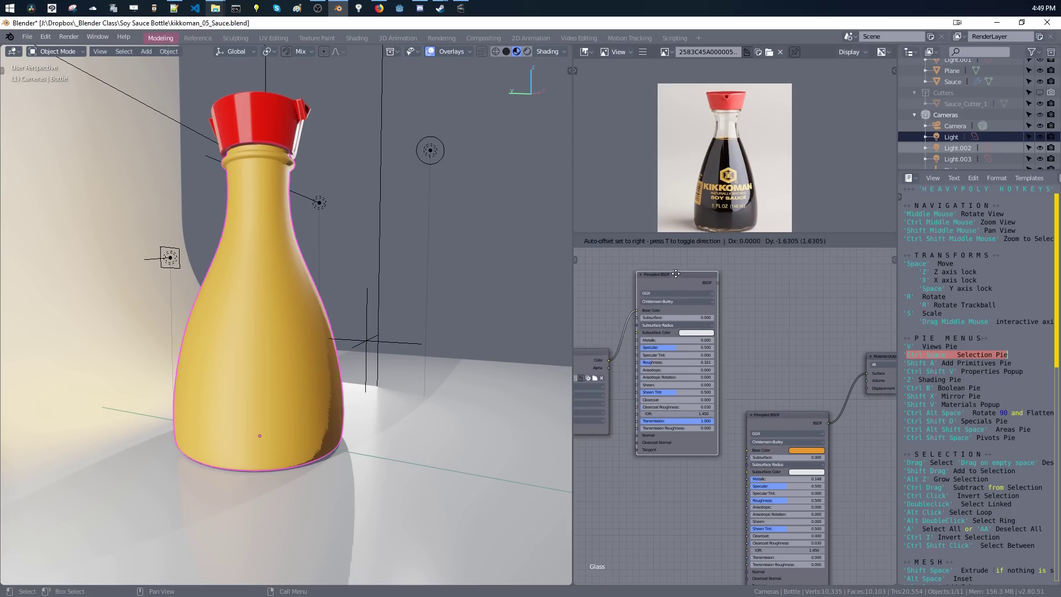
drag(672, 273, 677, 277)
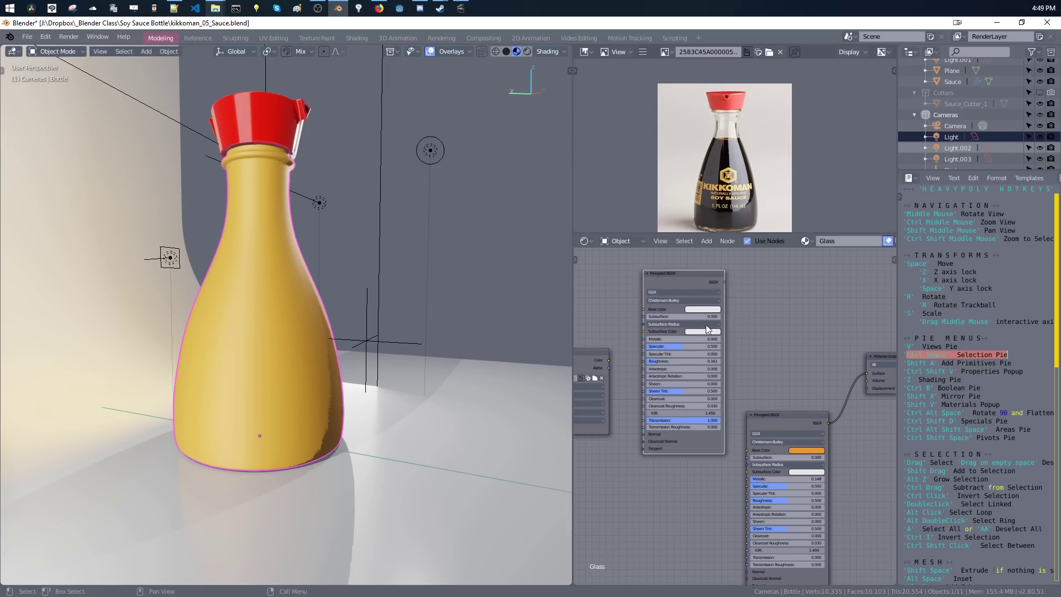
drag(786, 420, 783, 413)
drag(676, 281, 681, 276)
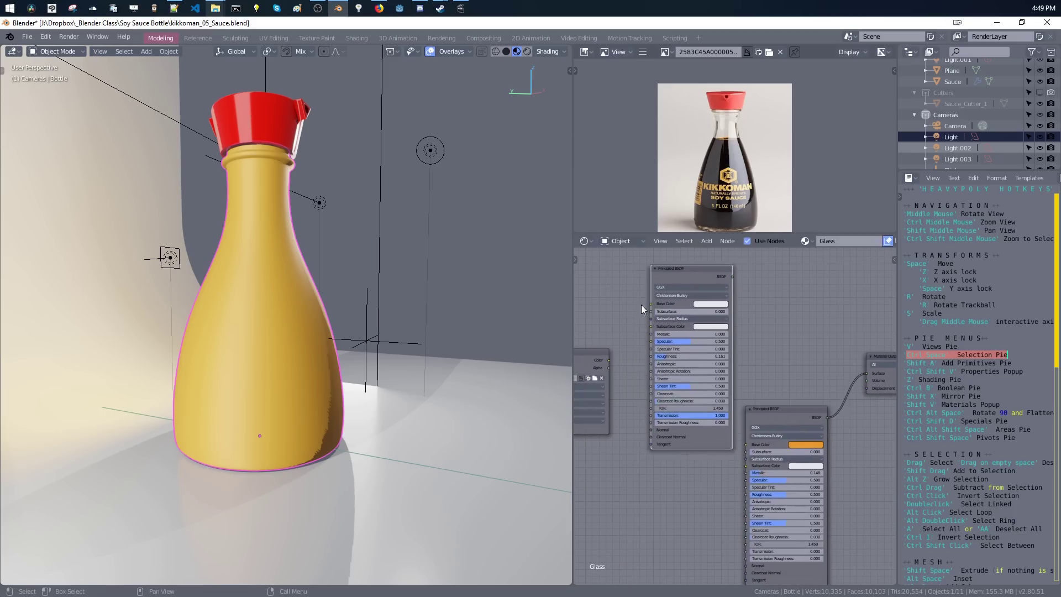
middle_drag(630, 318, 700, 291)
mouse_move(624, 325)
mouse_down()
mouse_move(639, 342)
mouse_move(636, 325)
mouse_up()
middle_drag(691, 334, 645, 345)
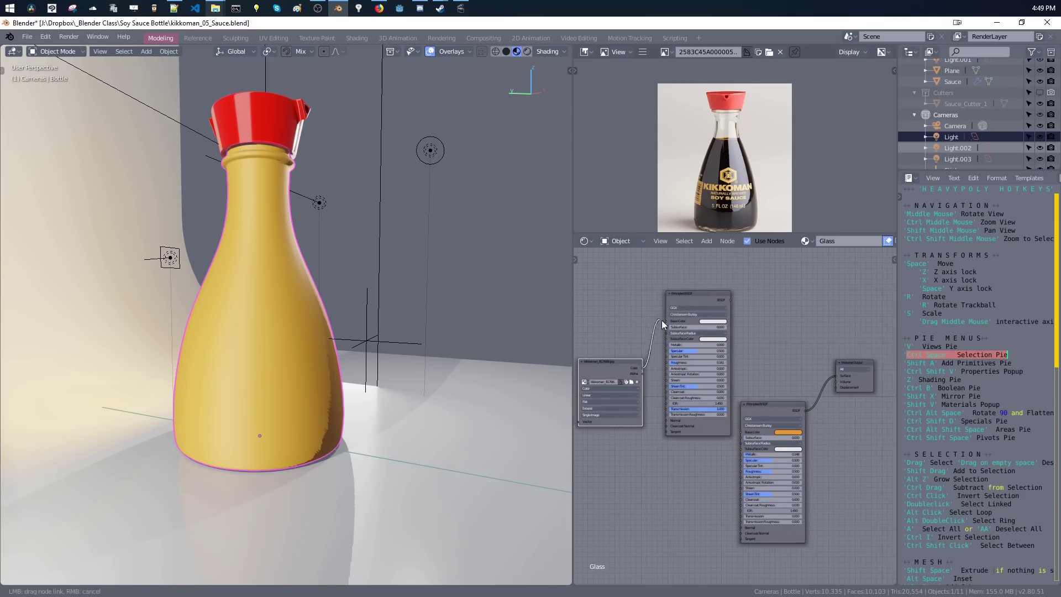
drag(613, 361, 818, 263)
Move the gold Principled BSDF directly beneath the glass Principled BSDF.
middle_drag(777, 405, 743, 426)
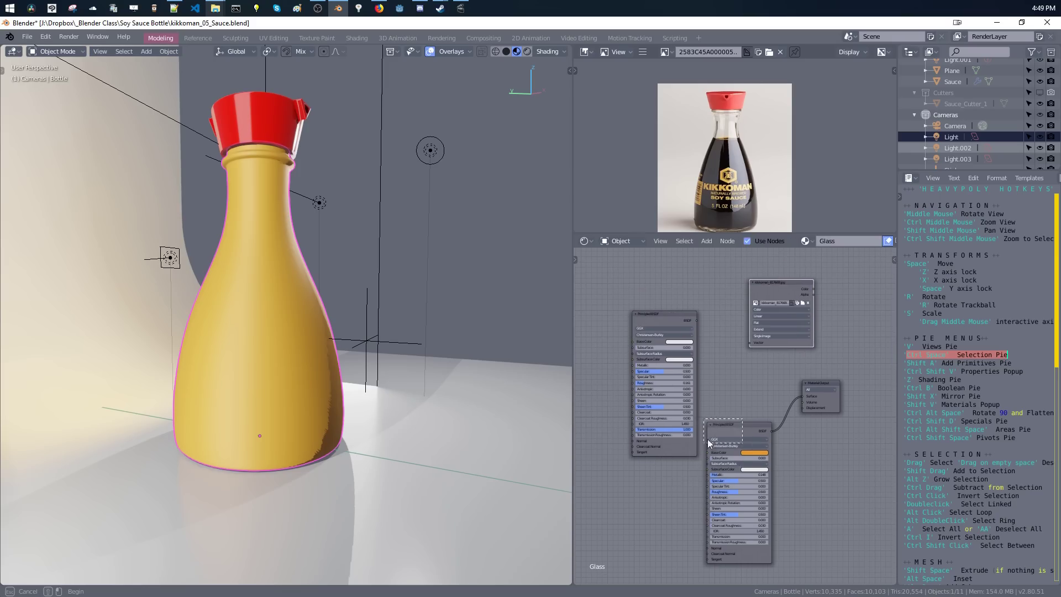
drag(743, 425, 668, 470)
middle_drag(668, 469, 659, 431)
drag(661, 433, 656, 431)
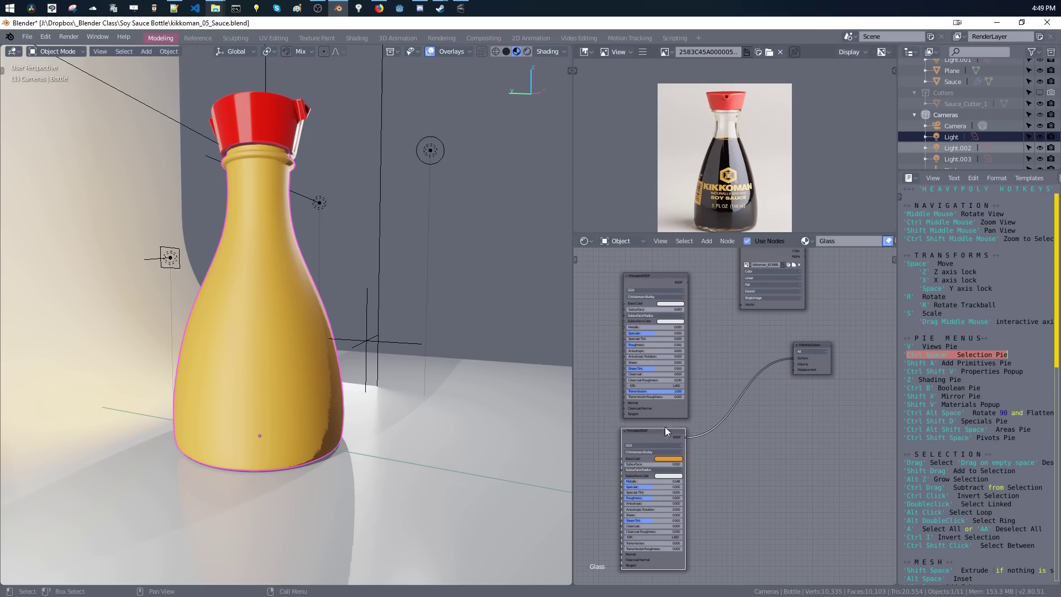
Insert a Mix Shader between the gold Principled BSDF and the Material Output, and connect the glass Principled BSDF to its other shader input.
middle_drag(780, 403, 735, 403)
key(shift+a)
mouse_move(739, 422)
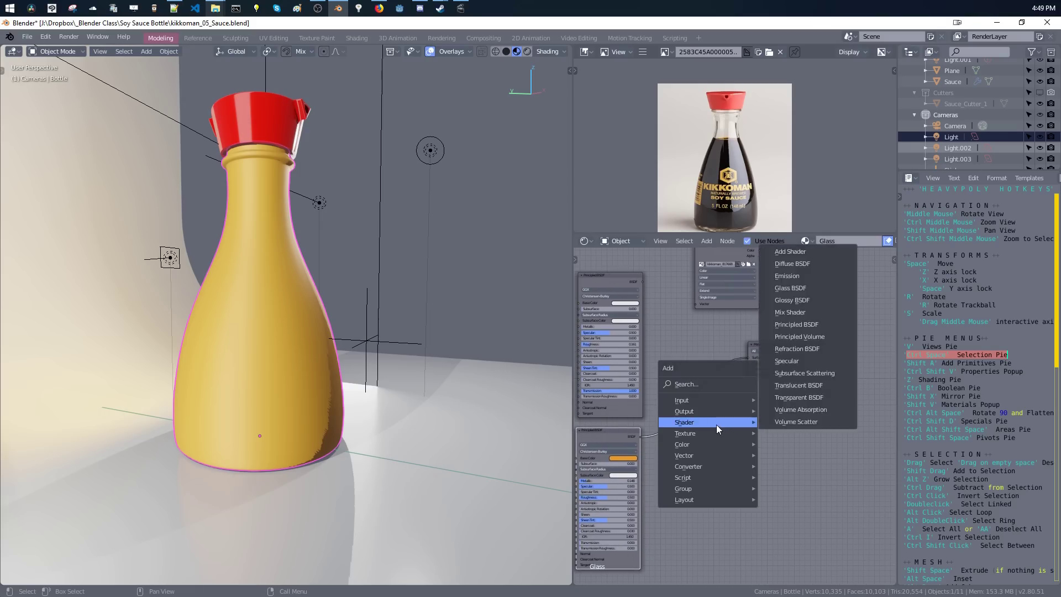
click(788, 313)
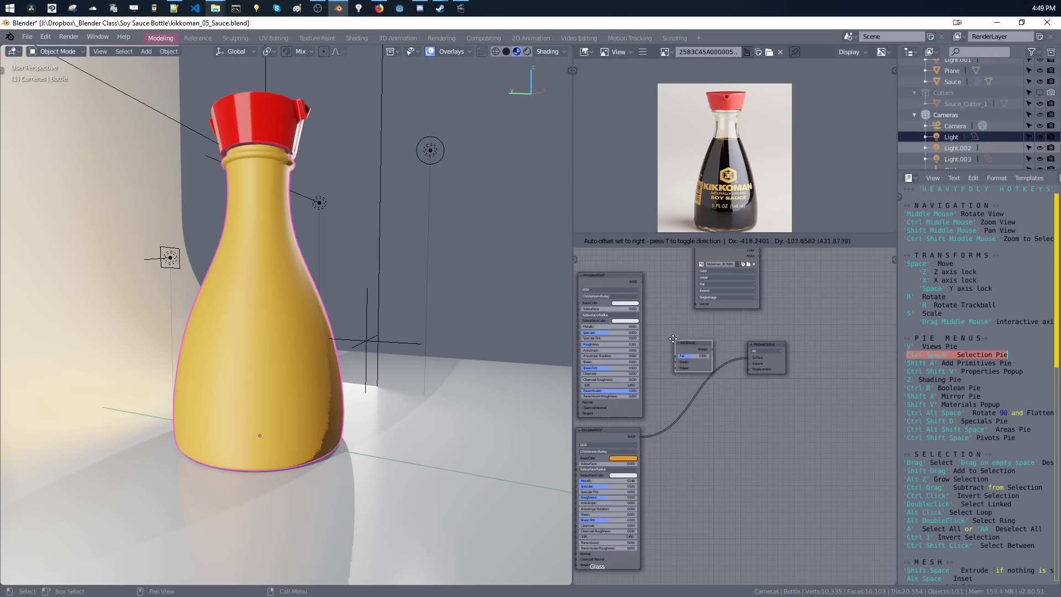
click(700, 343)
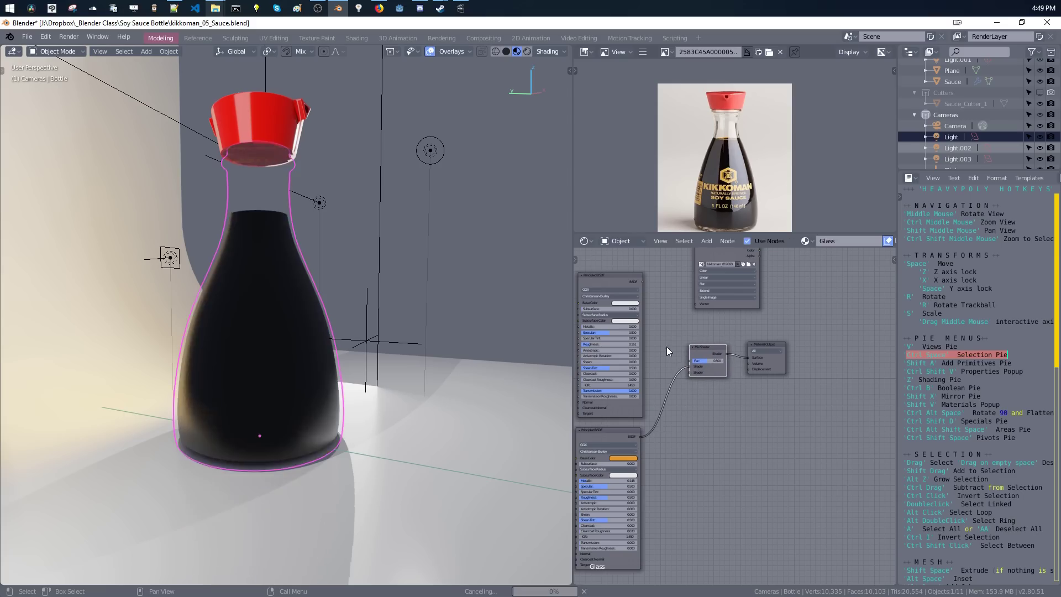
middle_drag(653, 298, 684, 320)
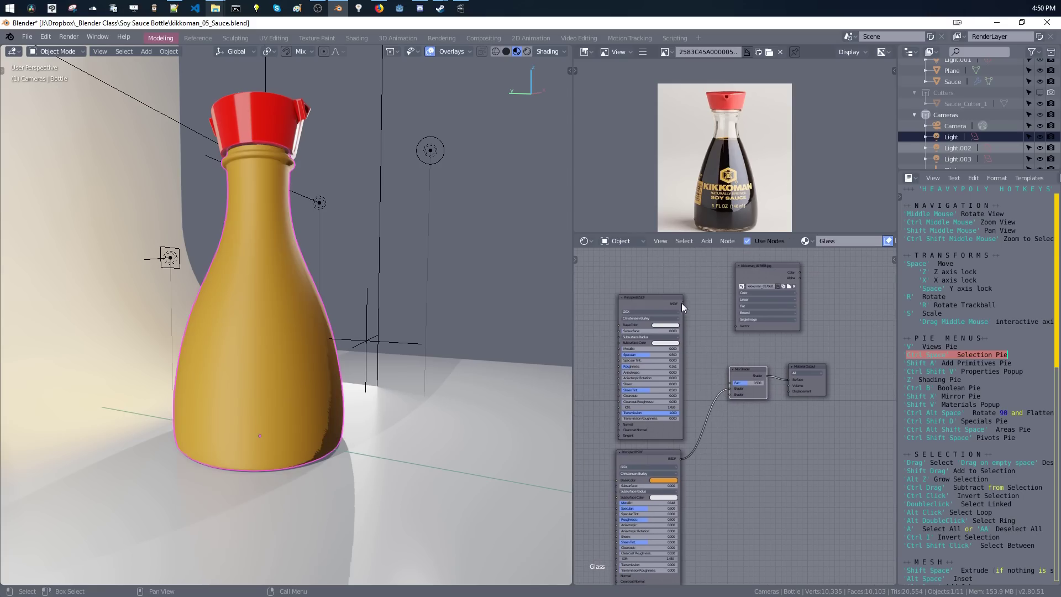
drag(684, 303, 730, 389)
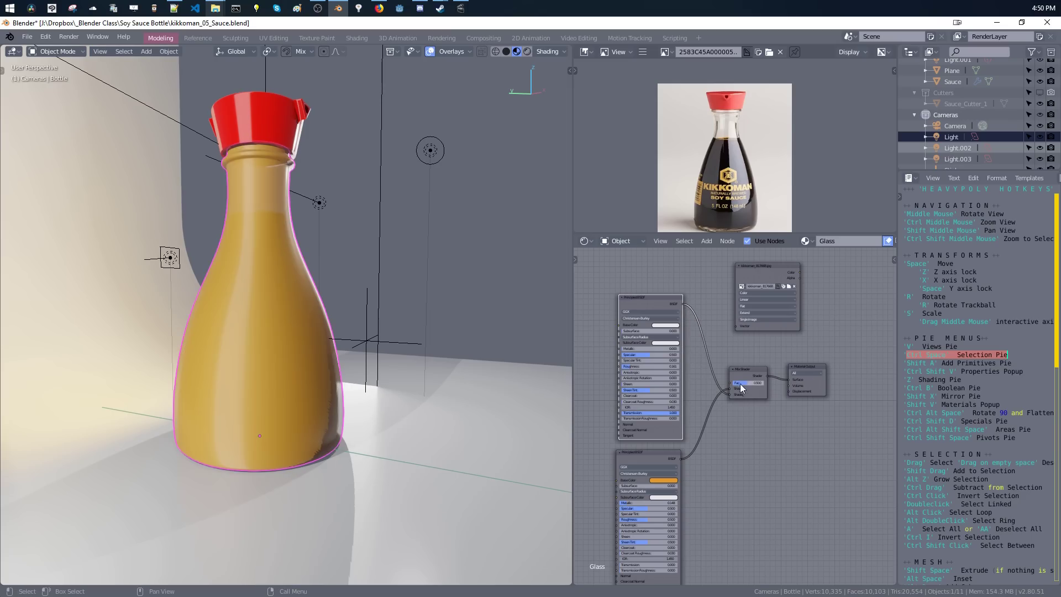
Try different Mix Shader factors, including 0, to preview the blend between the gold and glass shaders.
scroll(752, 393, up, 4)
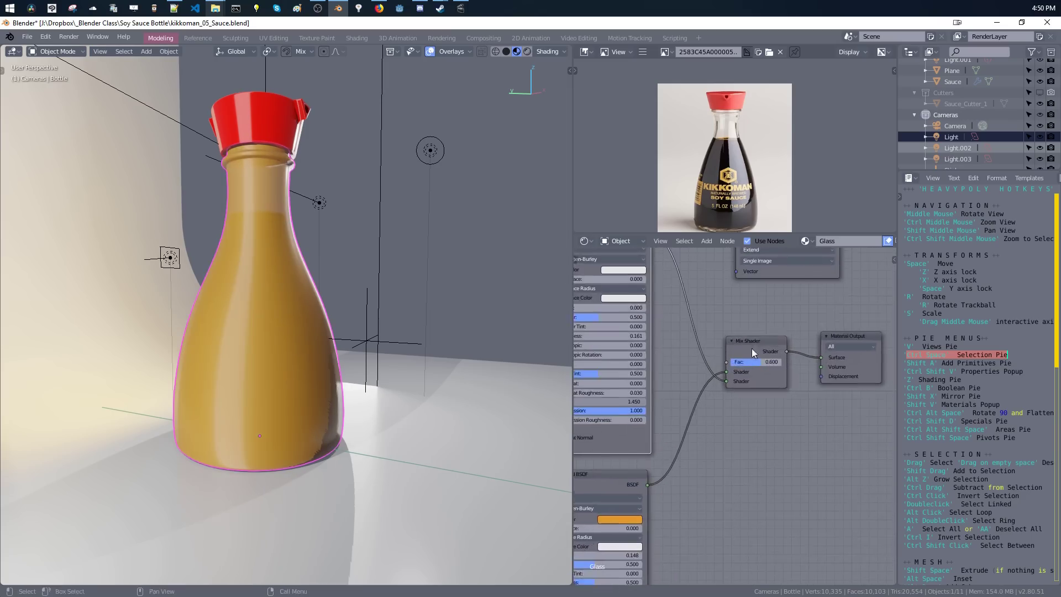
drag(763, 332, 821, 332)
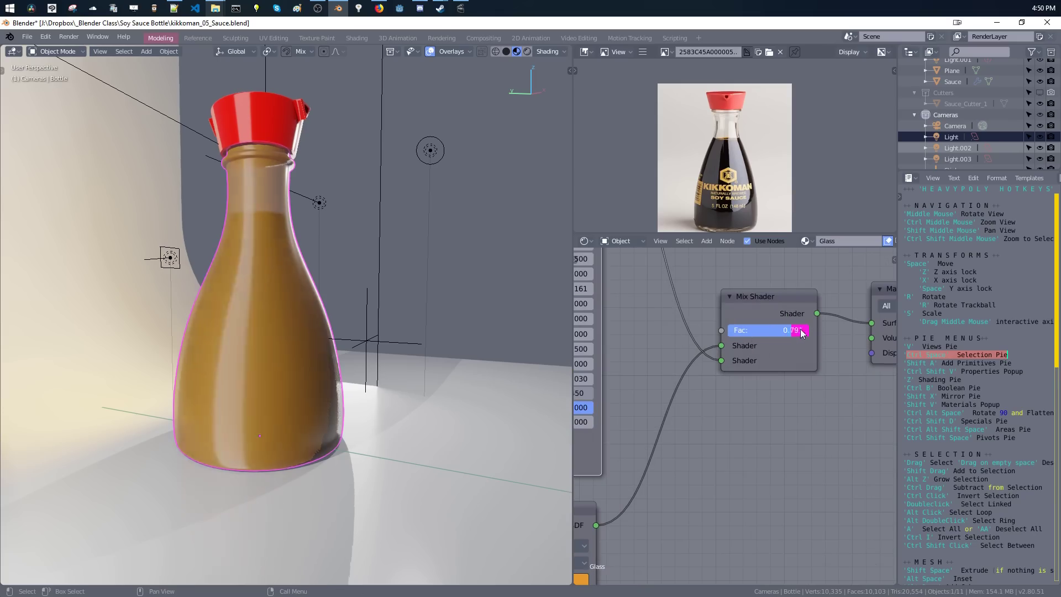
drag(804, 330, 696, 346)
middle_drag(643, 389, 640, 455)
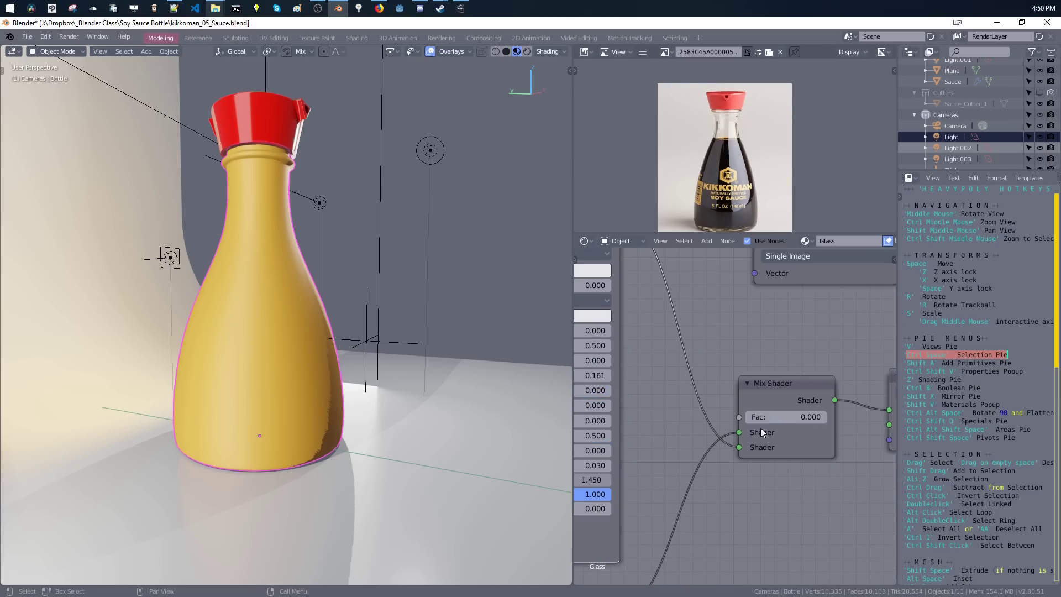
drag(761, 418, 794, 415)
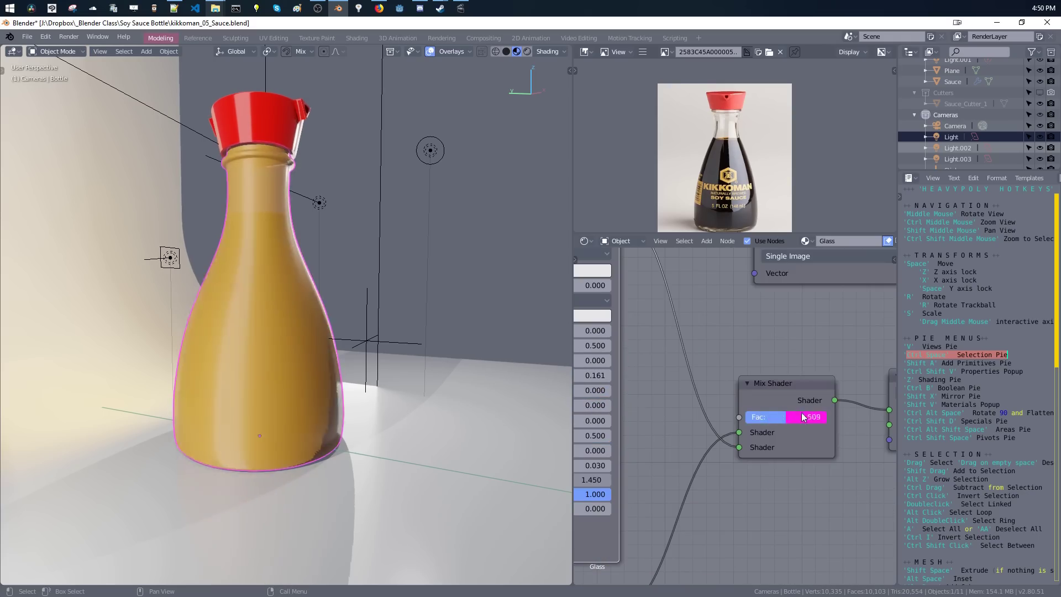
Connect the kikkoman label texture's Color to the Mix Shader's Fac, and spread out the Mix Shader and Material Output nodes.
scroll(723, 452, down, 4)
drag(762, 313, 814, 305)
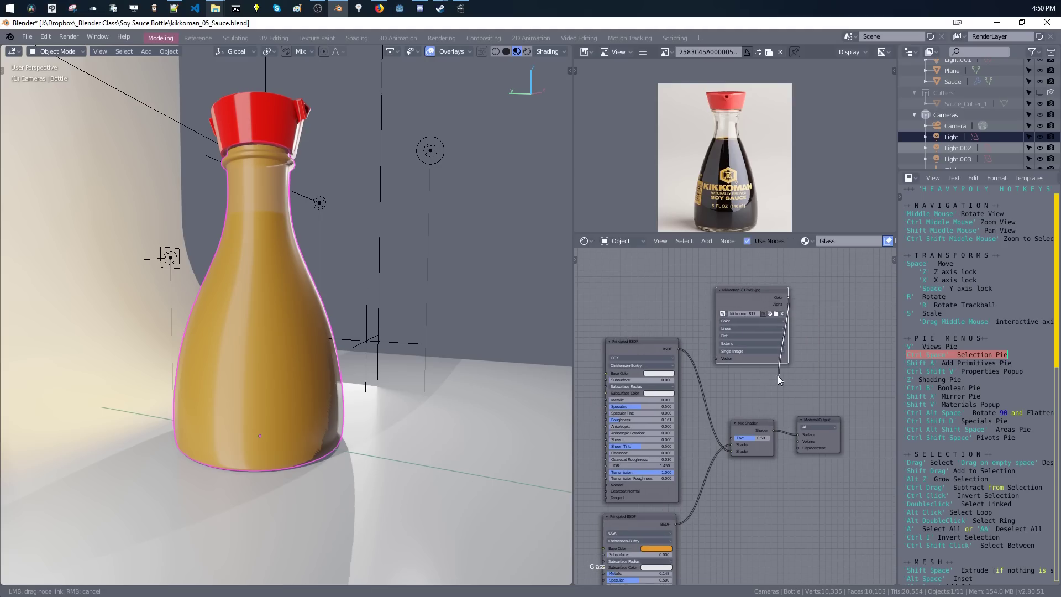
drag(709, 394, 753, 424)
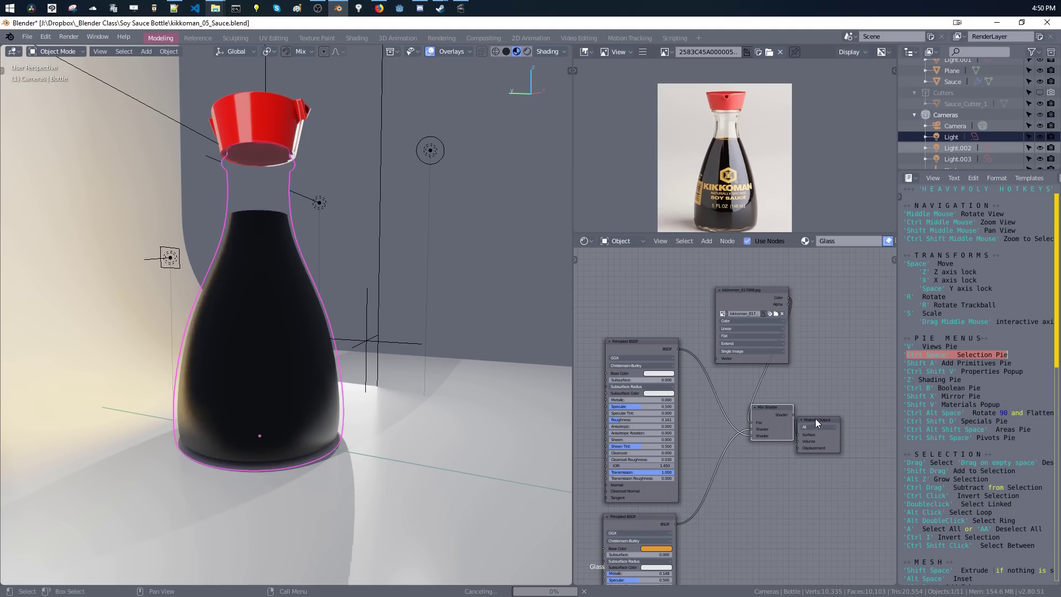
drag(823, 428, 878, 408)
drag(787, 422, 821, 416)
Try swapping the Mix Shader's two shader inputs to compare the label's appearance, and restore their original order.
middle_drag(447, 372, 381, 348)
scroll(767, 419, up, 5)
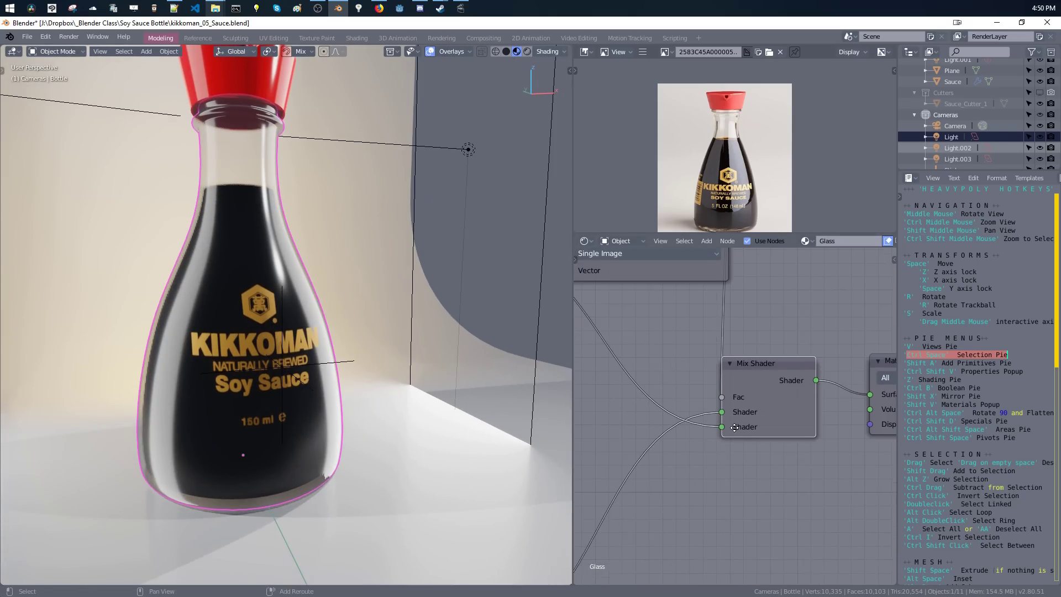
drag(725, 434, 724, 420)
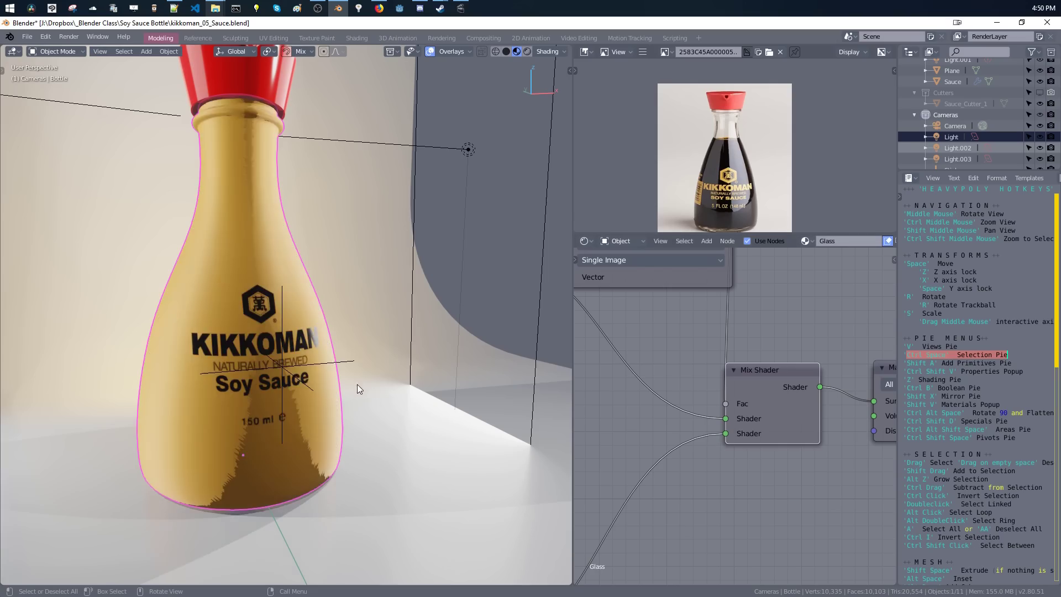
middle_drag(357, 384, 243, 330)
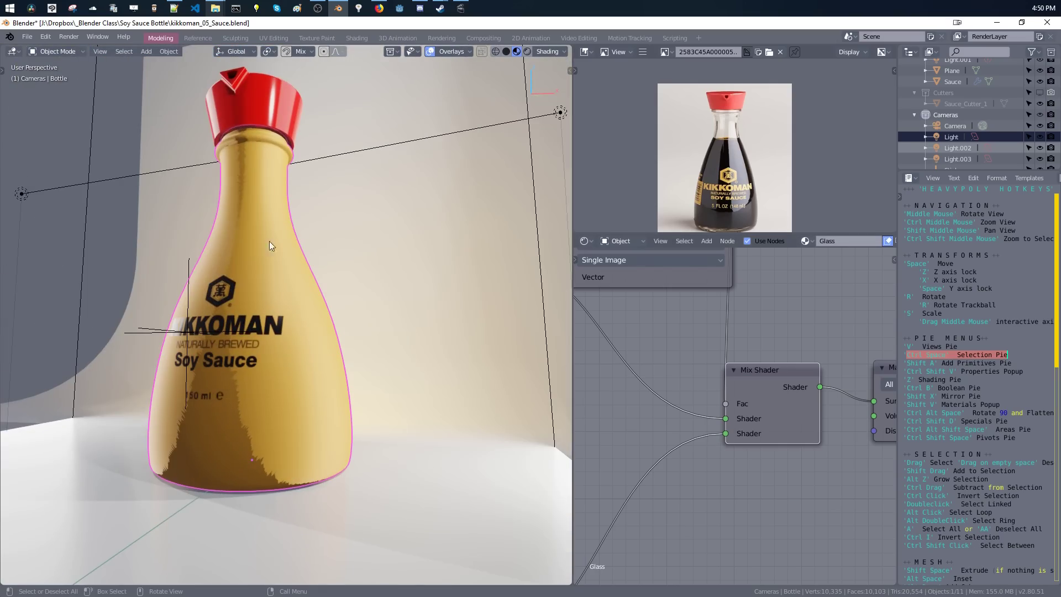
drag(731, 430, 727, 418)
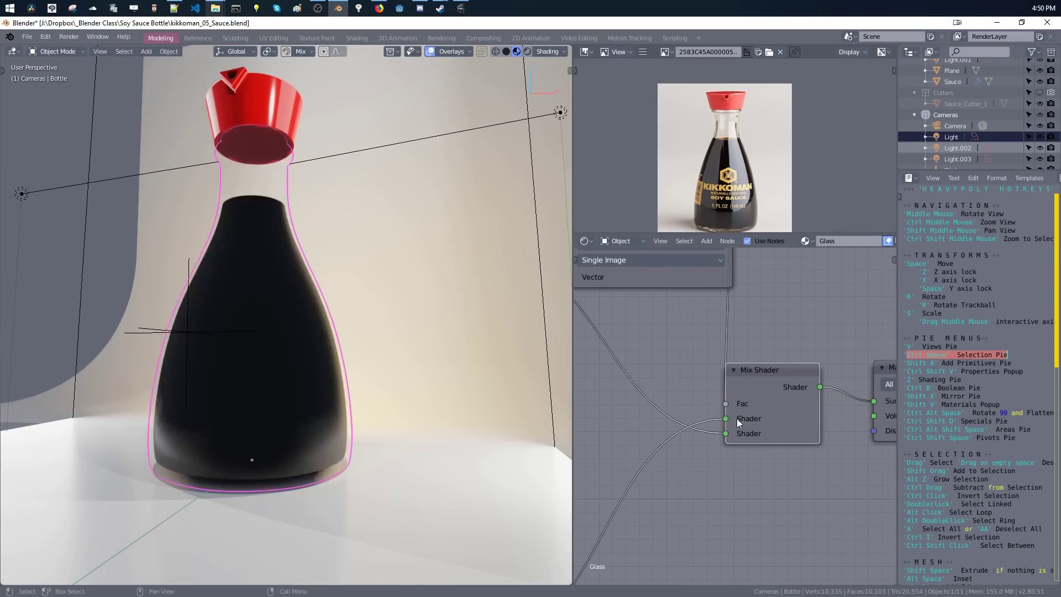
Set the gold Principled BSDF's roughness to 0.462 and shift its base color to a fully saturated orange.
middle_drag(359, 319, 389, 308)
middle_drag(610, 323, 735, 370)
ctrl+middle_drag(666, 531, 700, 410)
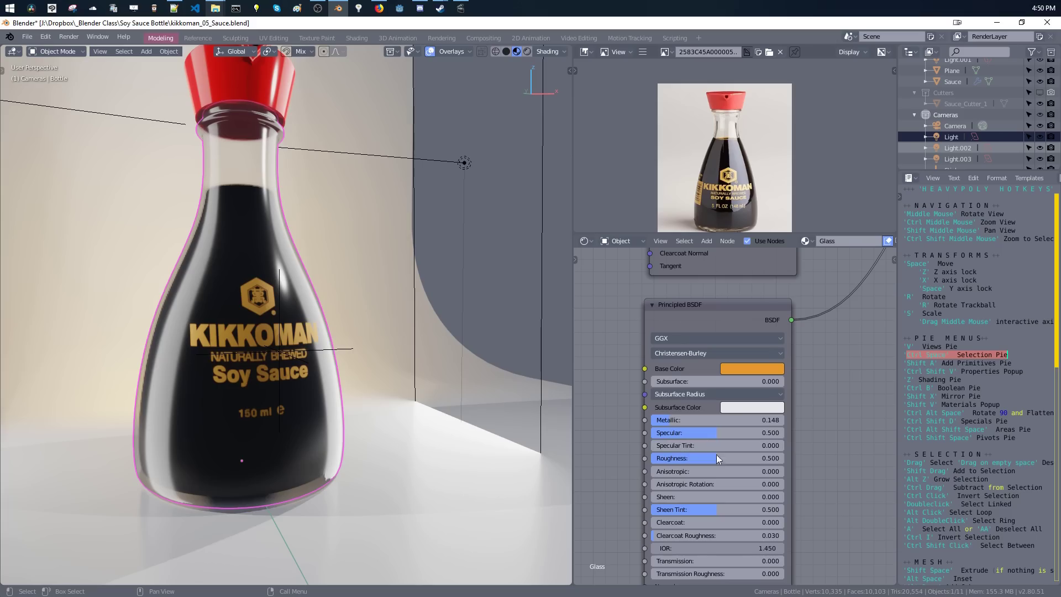
mouse_move(717, 458)
mouse_down()
mouse_move(654, 467)
mouse_move(723, 467)
mouse_move(705, 464)
mouse_up()
click(732, 369)
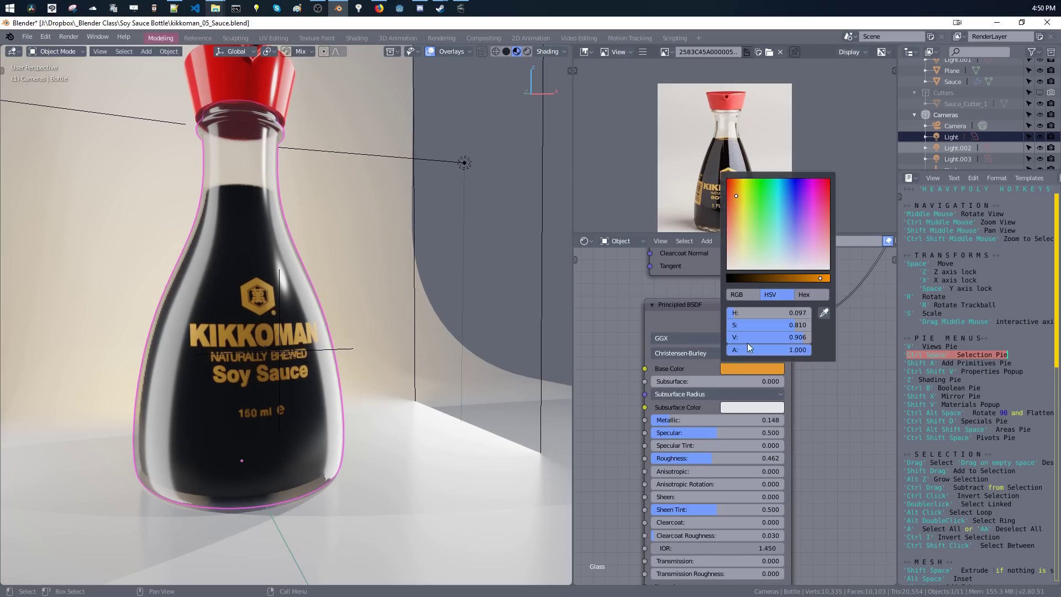
click(758, 227)
drag(758, 227, 737, 177)
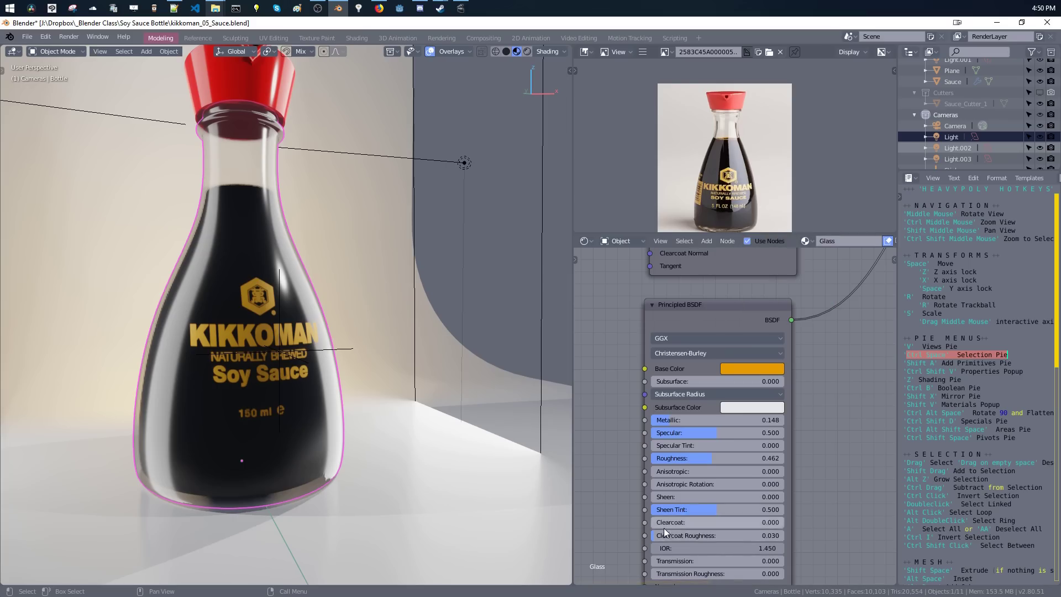
Set the gold Principled BSDF's clearcoat to 0.110 and its metallic to 0.
mouse_move(664, 524)
mouse_down()
mouse_move(682, 537)
mouse_move(685, 522)
mouse_up()
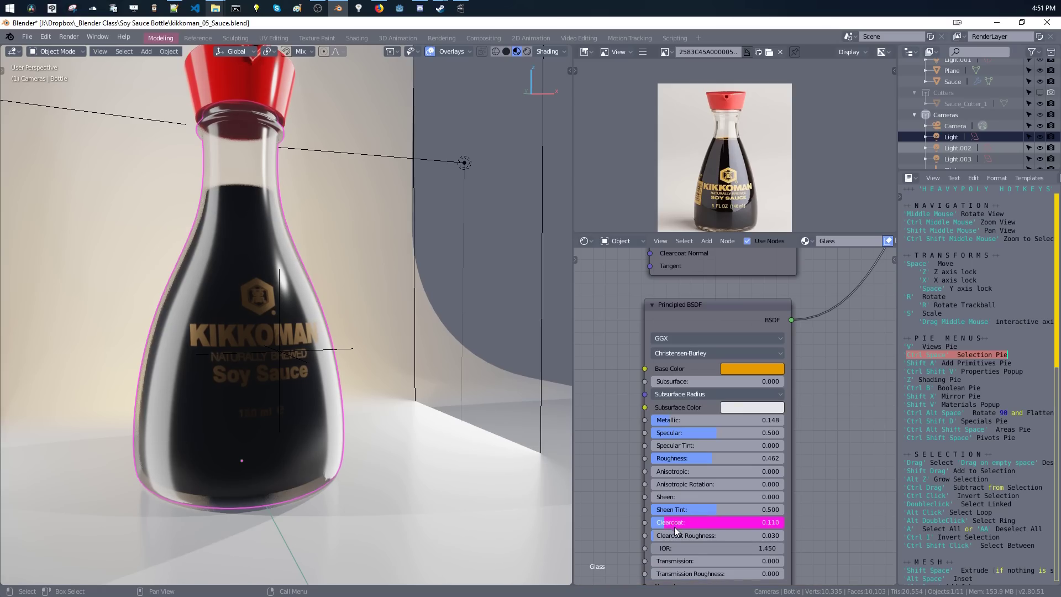
drag(679, 424, 623, 429)
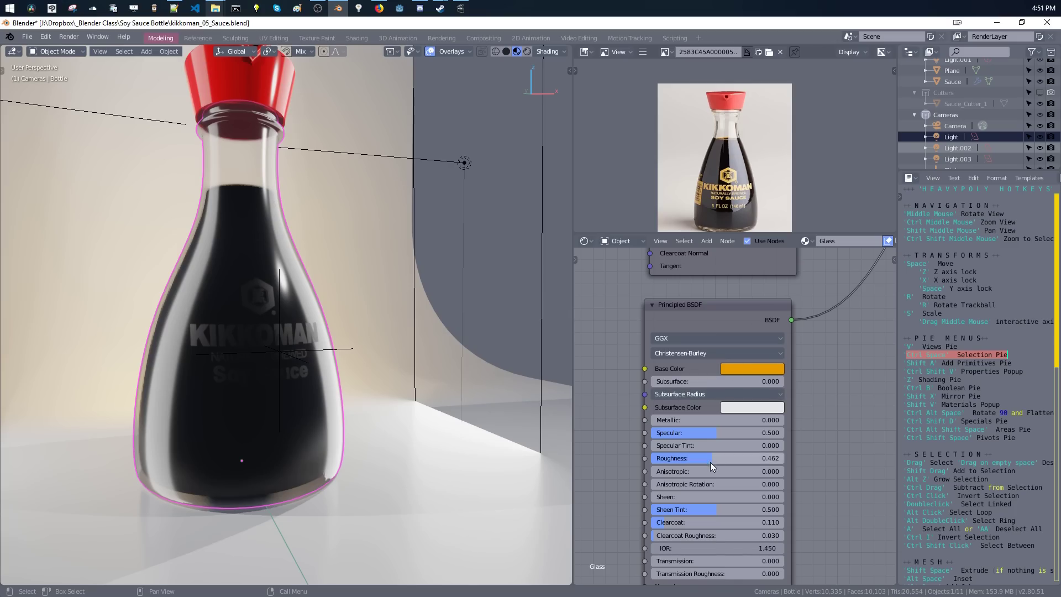
Set the gold Principled BSDF's roughness to 0.467 and shift the Mix Shader node slightly within the node tree.
mouse_move(711, 462)
mouse_down()
mouse_move(671, 463)
mouse_move(741, 453)
mouse_move(702, 459)
mouse_up()
middle_drag(702, 460, 684, 578)
ctrl+middle_drag(685, 578, 665, 426)
drag(827, 352, 843, 337)
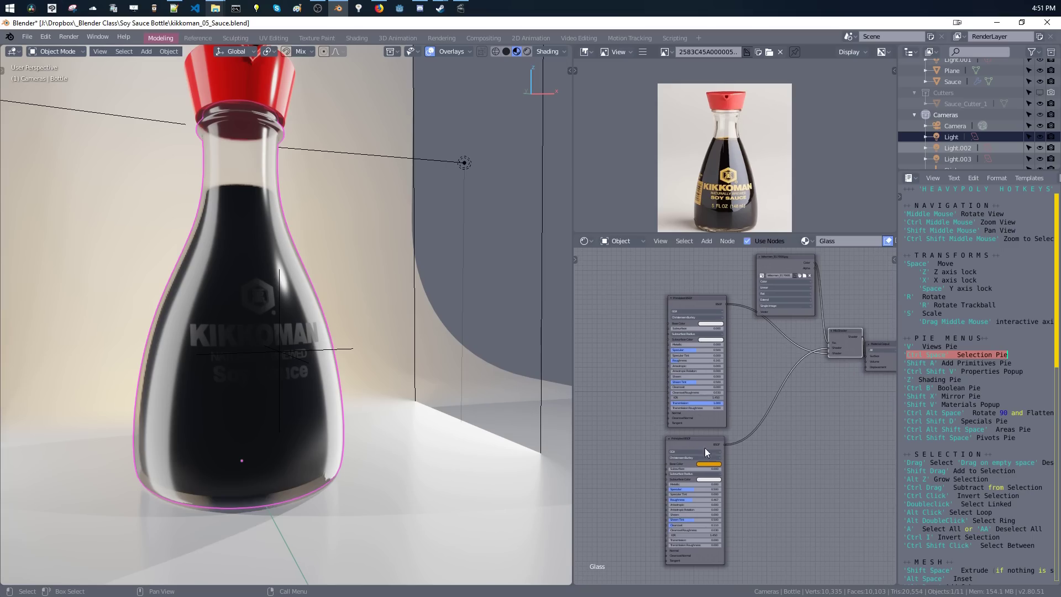
middle_drag(705, 452, 723, 346)
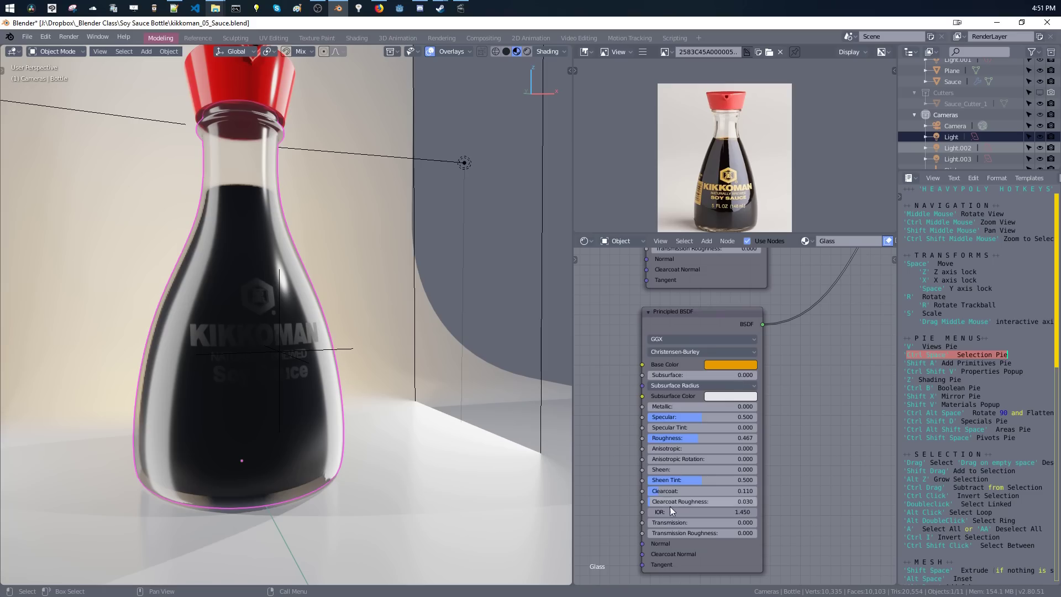
Set the gold Principled BSDF's clearcoat and clearcoat roughness to 0 and its roughness to 0.386.
drag(665, 492, 651, 497)
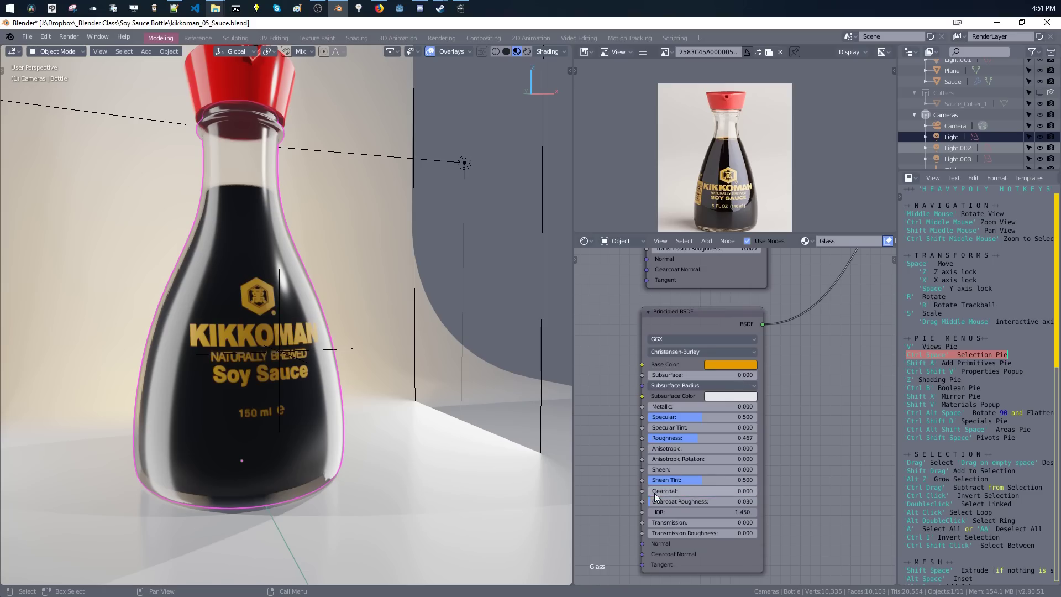
double_click(651, 491)
key(Return)
double_click(658, 501)
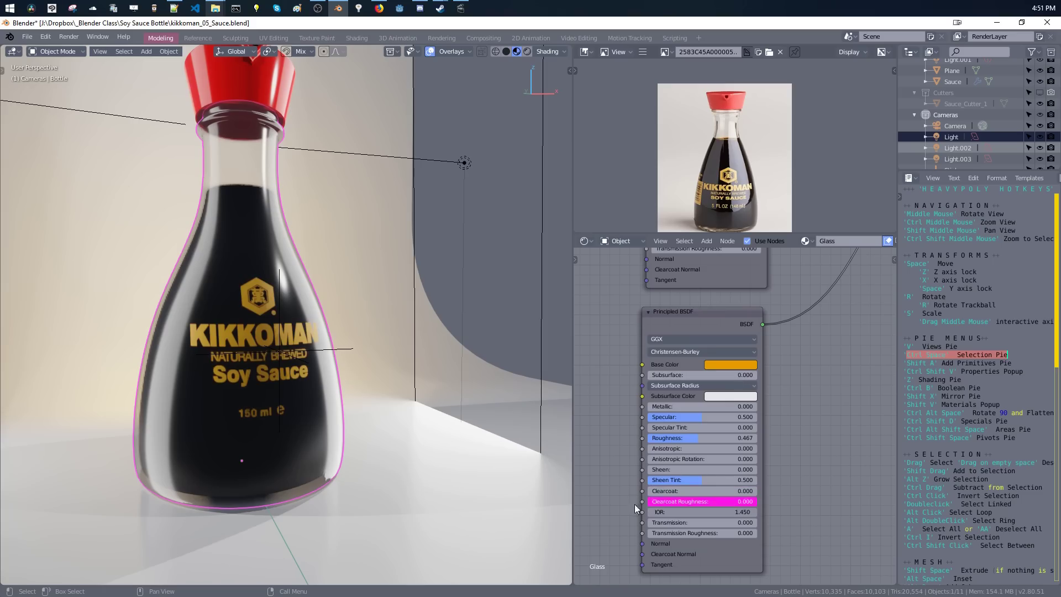
text(0)
key(Return)
mouse_move(689, 440)
mouse_down()
mouse_move(647, 442)
mouse_move(684, 446)
mouse_up()
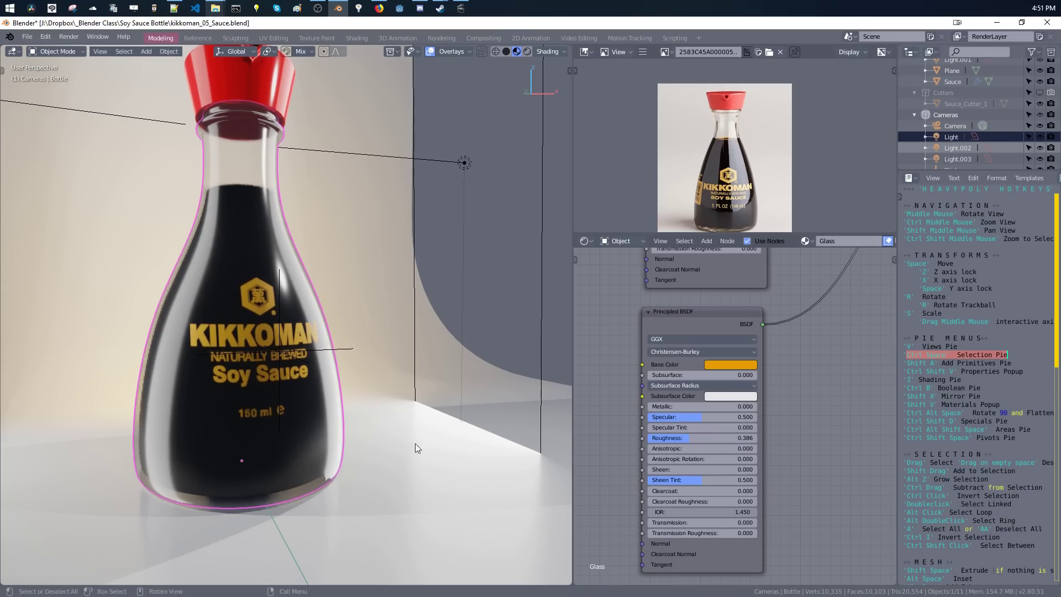
Select the Sticker empty that projects the label and try moving it freely across the bottle.
middle_drag(416, 443, 397, 489)
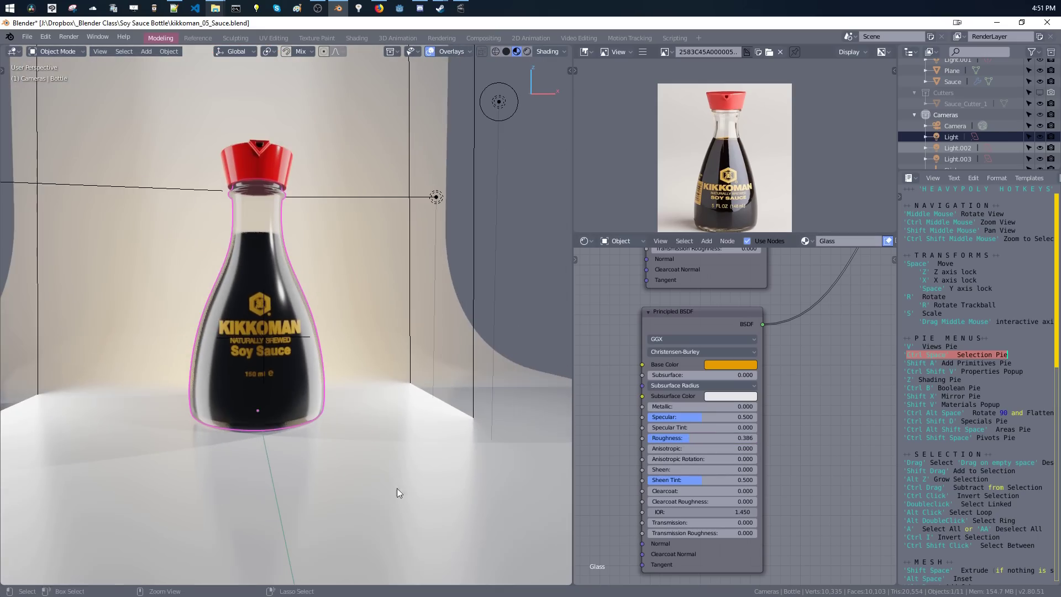
click(303, 336)
scroll(337, 353, up, 5)
key(space)
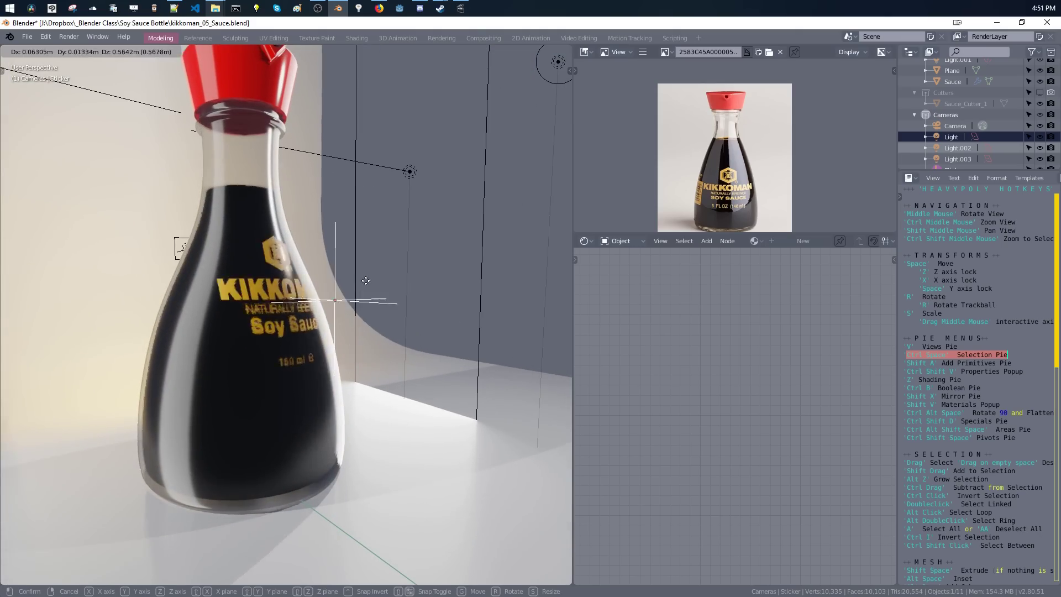
click(376, 367)
In the front view, lower the Sticker empty along the Z axis to bring the label further down the bottle.
middle_drag(376, 367, 323, 393)
key(v)
click(326, 326)
key(v)
click(403, 370)
key(v)
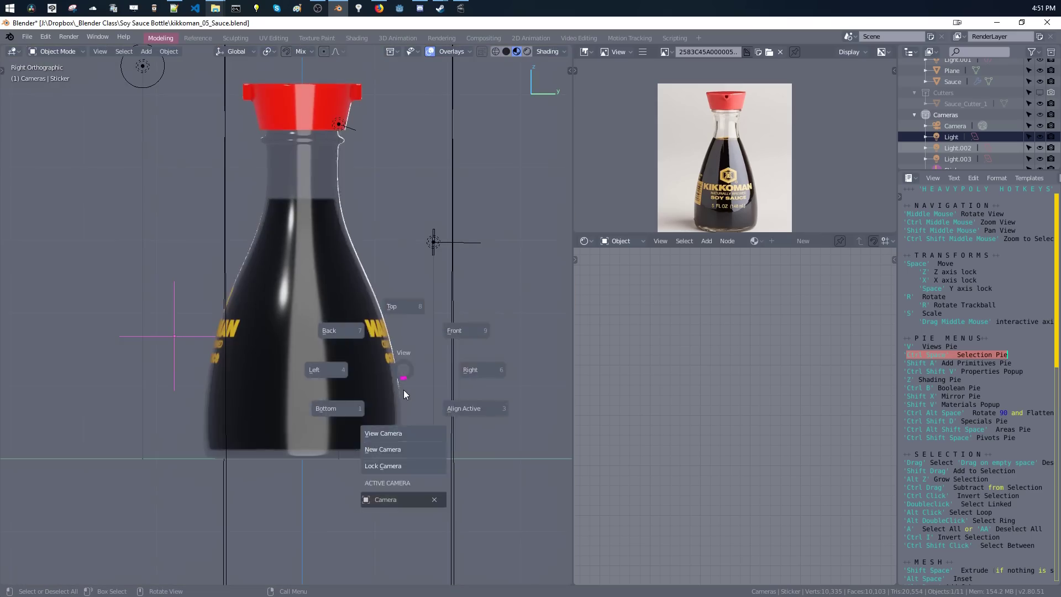
key(v)
click(303, 331)
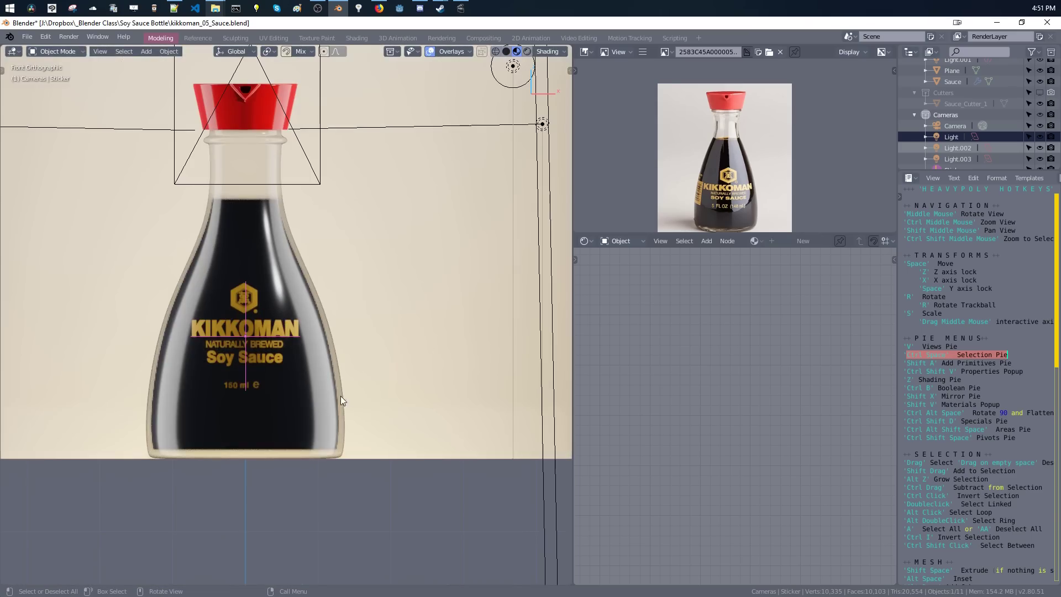
key(space)
key(z)
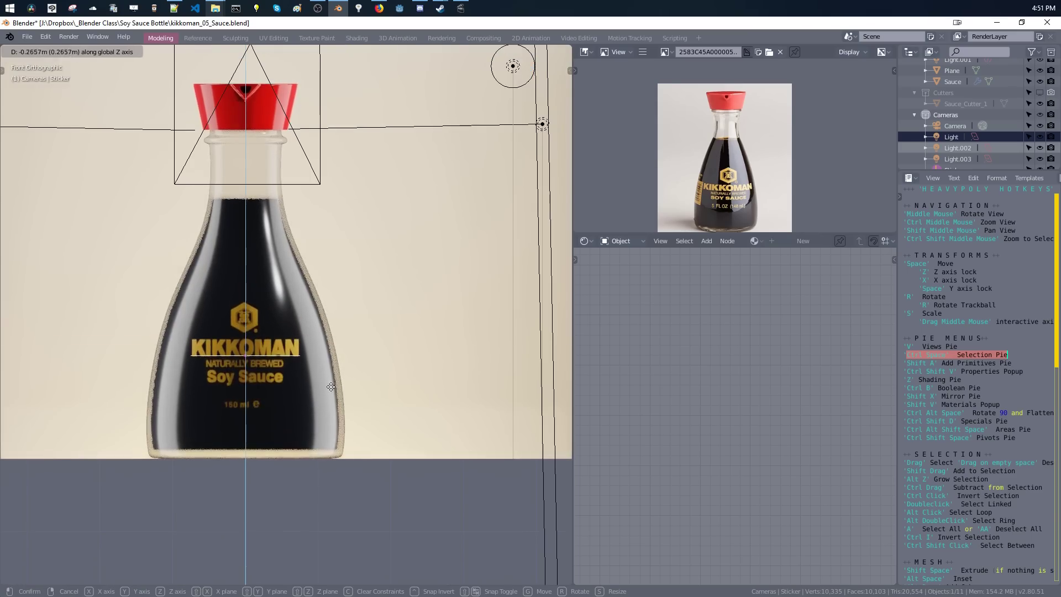
click(367, 405)
Enlarge the Sticker empty and adjust its scale along the Z axis to correct the label's proportions.
key(s)
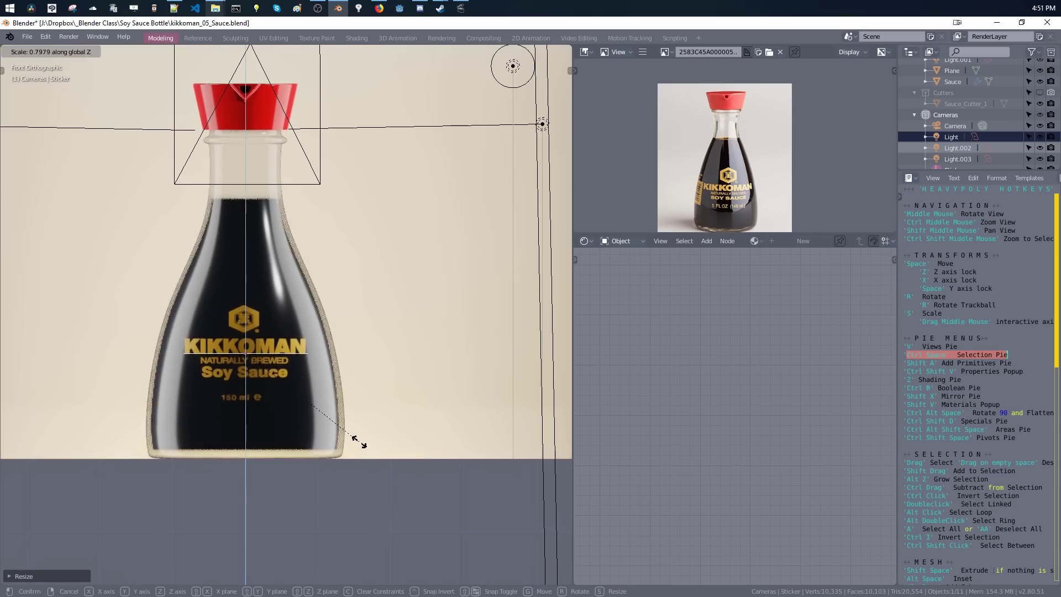
click(374, 456)
key(s)
key(z)
click(390, 488)
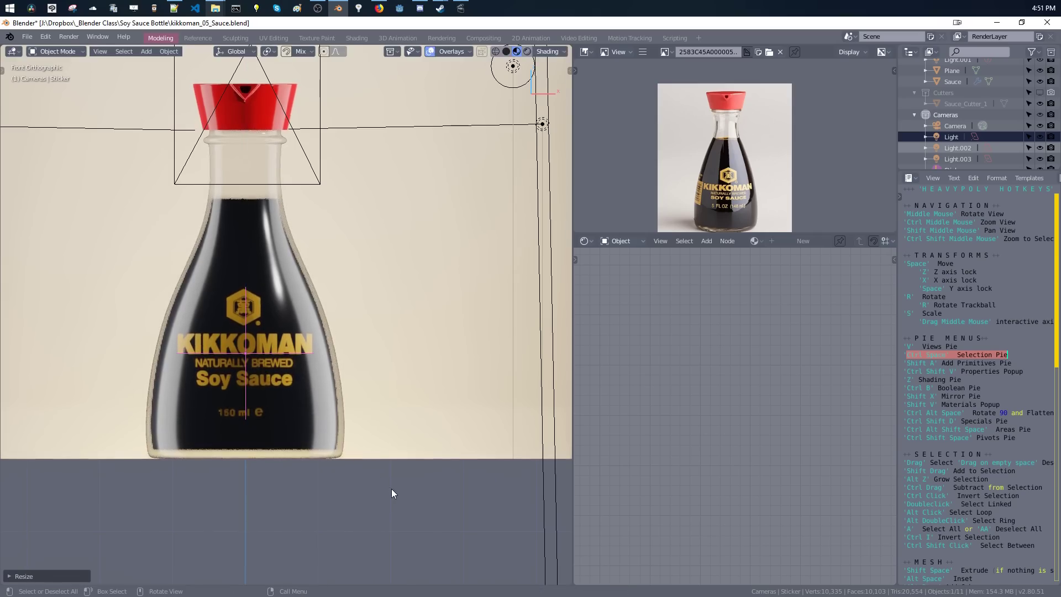
key(s)
key(z)
click(388, 482)
Raise the Sticker empty slightly along the Z axis and fine-tune its overall scale to 0.940.
key(space)
key(z)
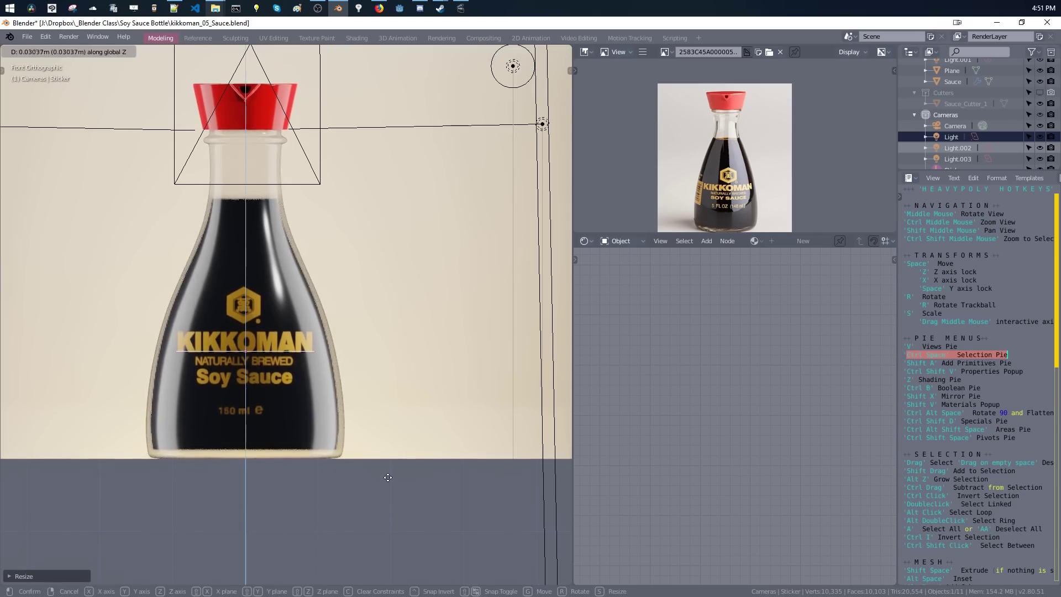
click(387, 473)
key(s)
click(389, 480)
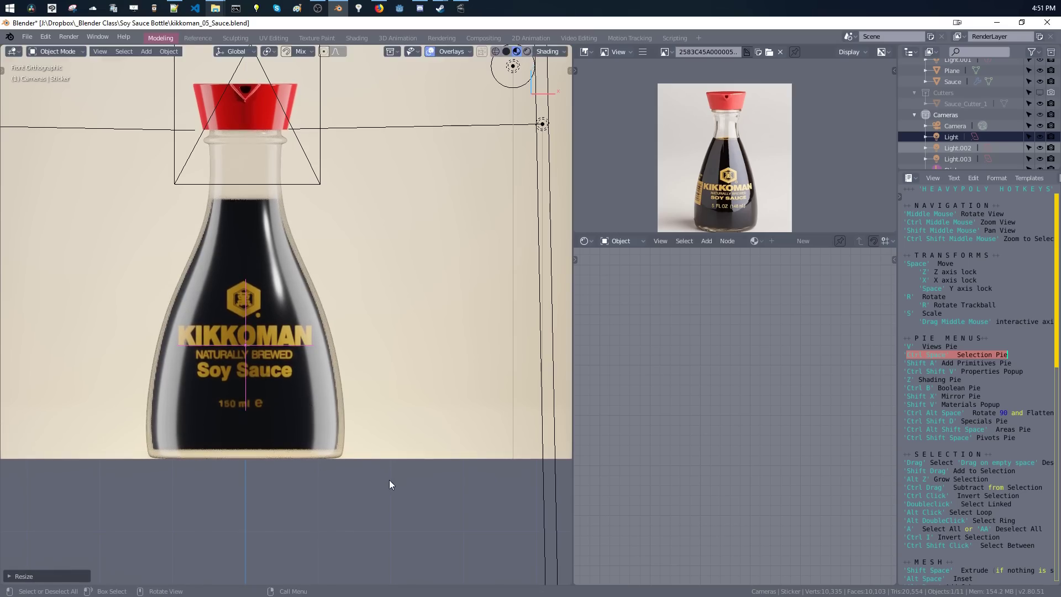
key(space)
key(z)
click(389, 478)
Deselect everything and view the labelled bottle through the scene camera.
middle_drag(321, 364, 281, 360)
key(a)
key(a)
middle_drag(213, 237, 245, 264)
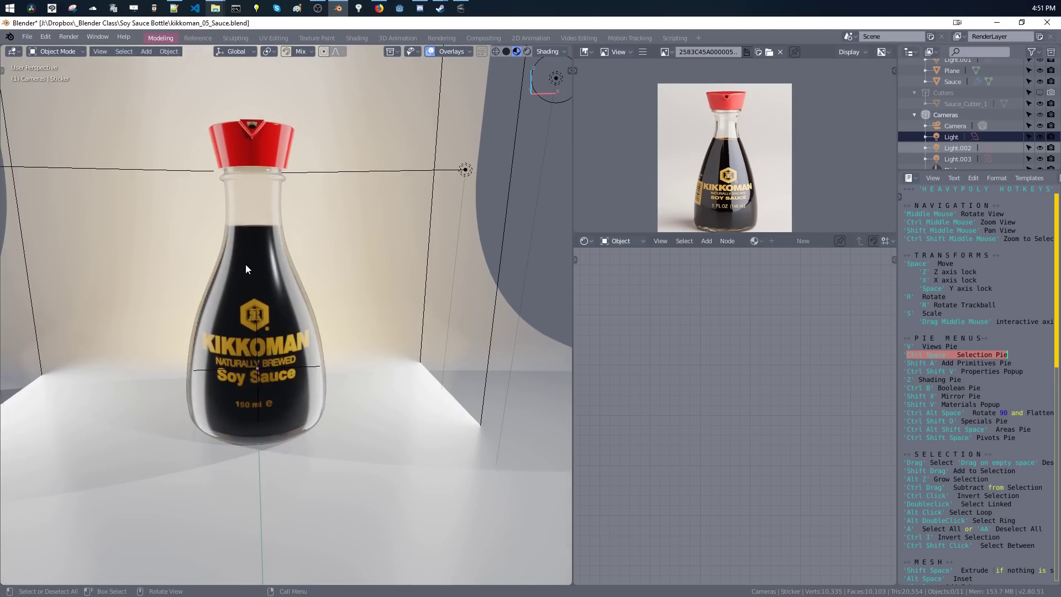
key(v)
click(235, 332)
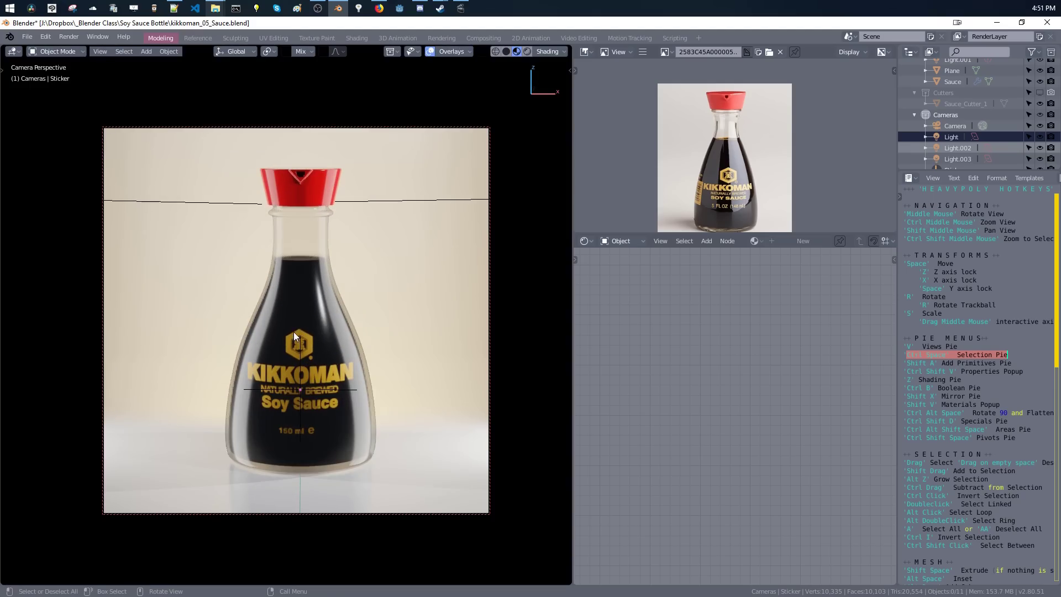
middle_drag(294, 332, 290, 331)
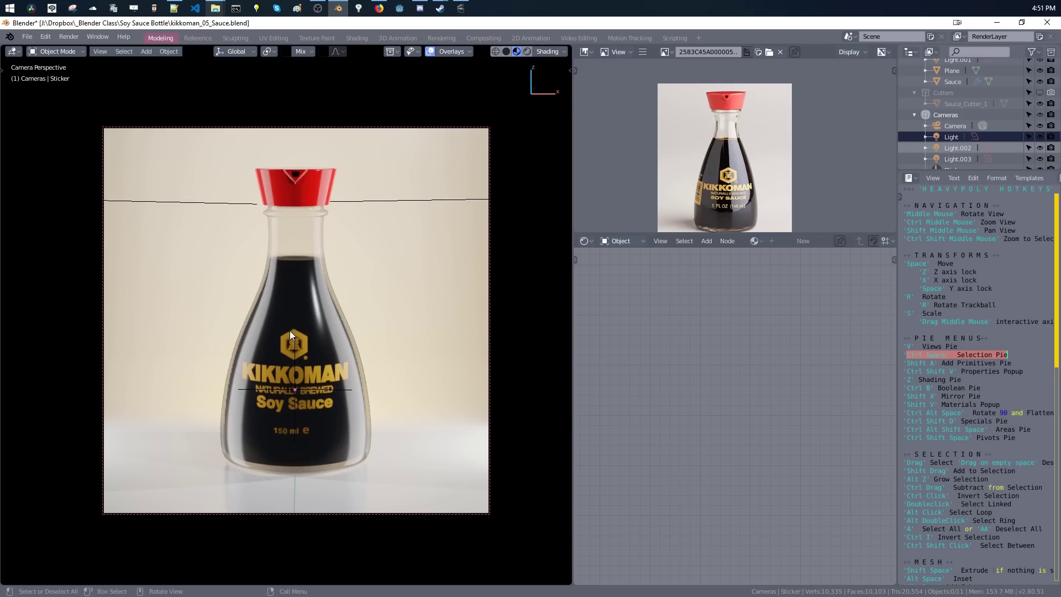
Switch the node editor to the Properties editor and set the Camera's Z rotation and X location to 0.
click(586, 242)
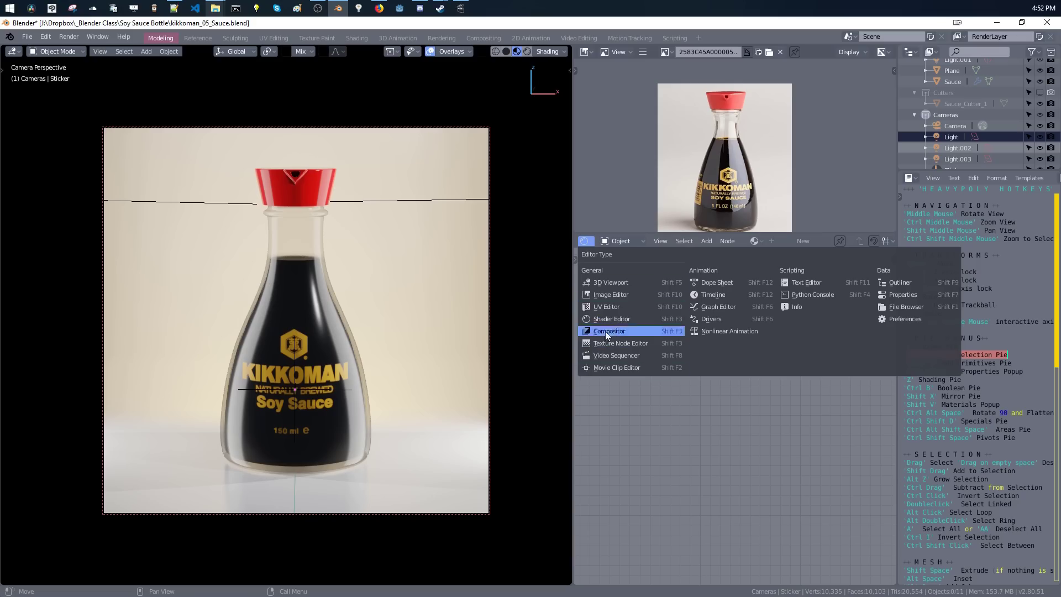
click(903, 297)
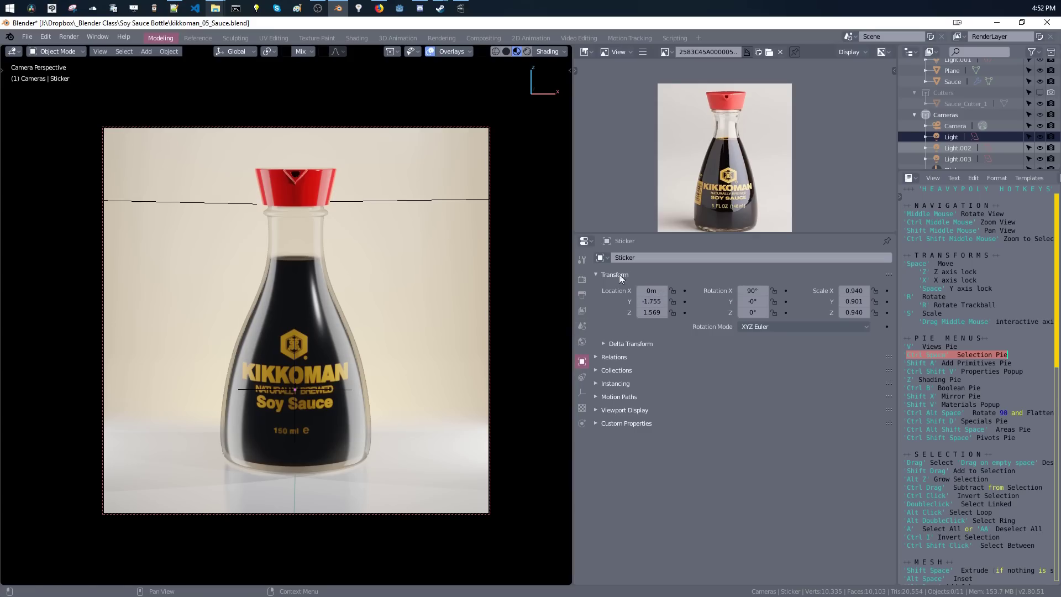
click(947, 125)
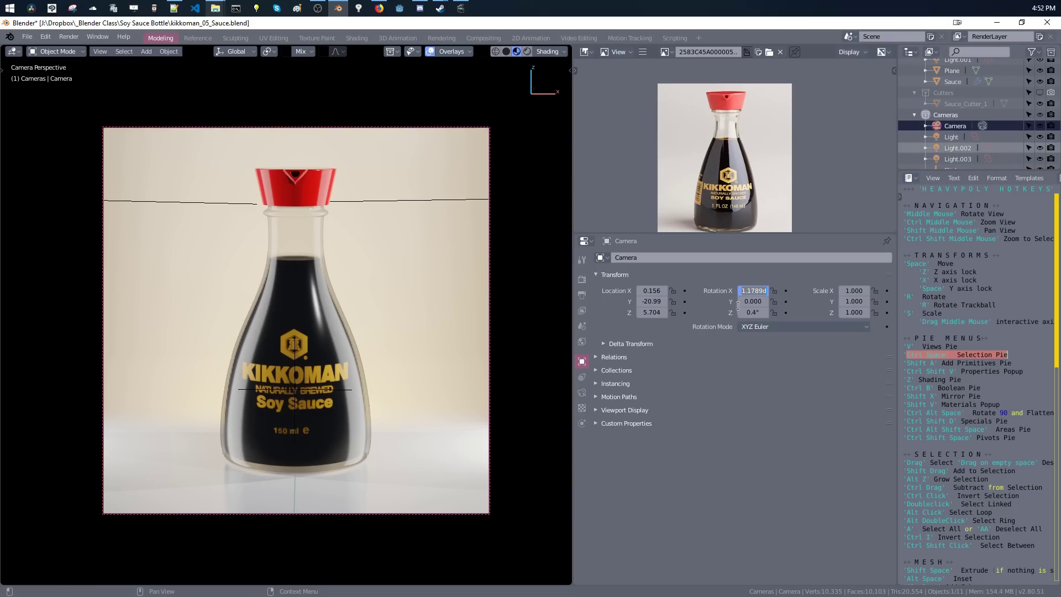
key(Return)
click(752, 313)
key(Return)
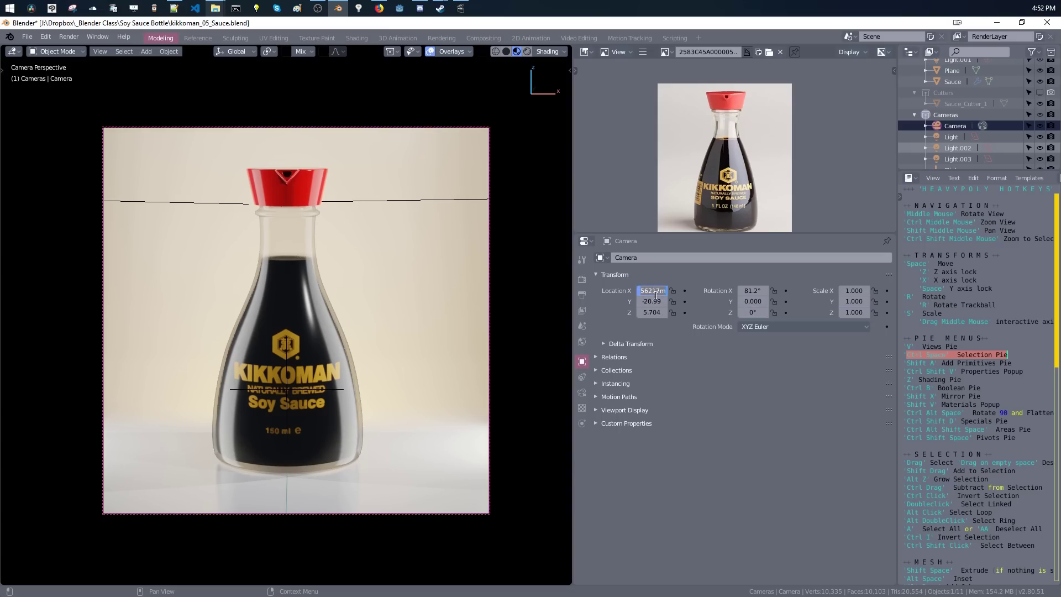
text(0)
key(Return)
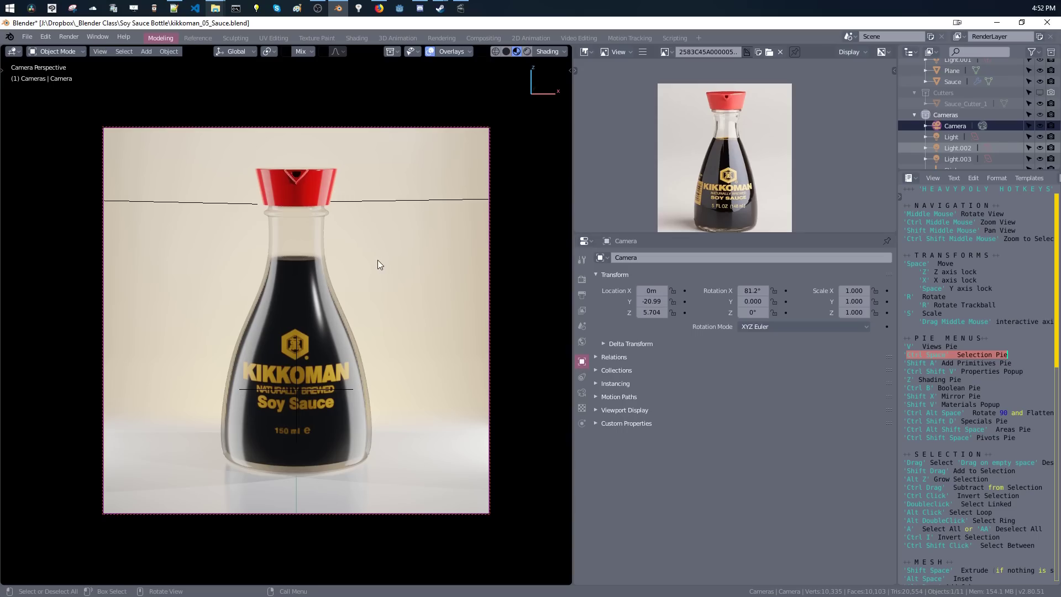
Hide the viewport overlays, select the Bottle and show its Glass material settings.
key(z)
click(459, 261)
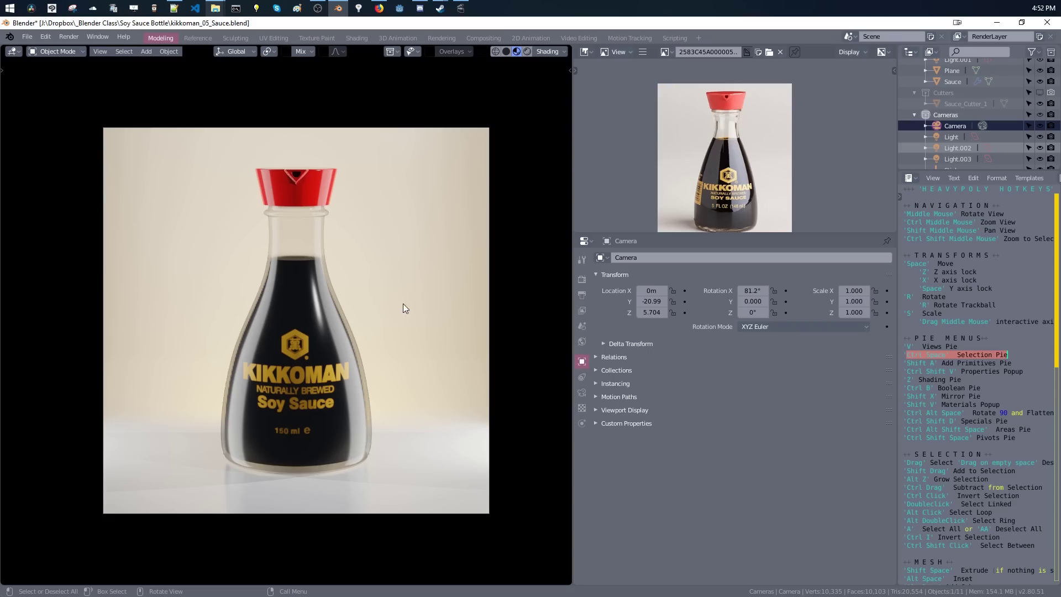
click(317, 252)
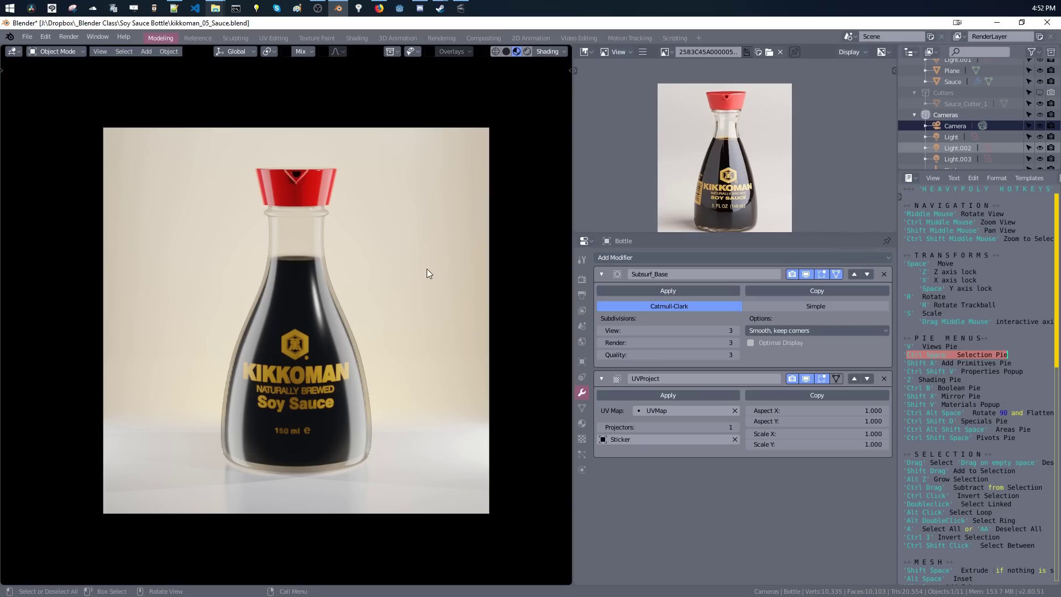
key(shift+v)
key(shift+v)
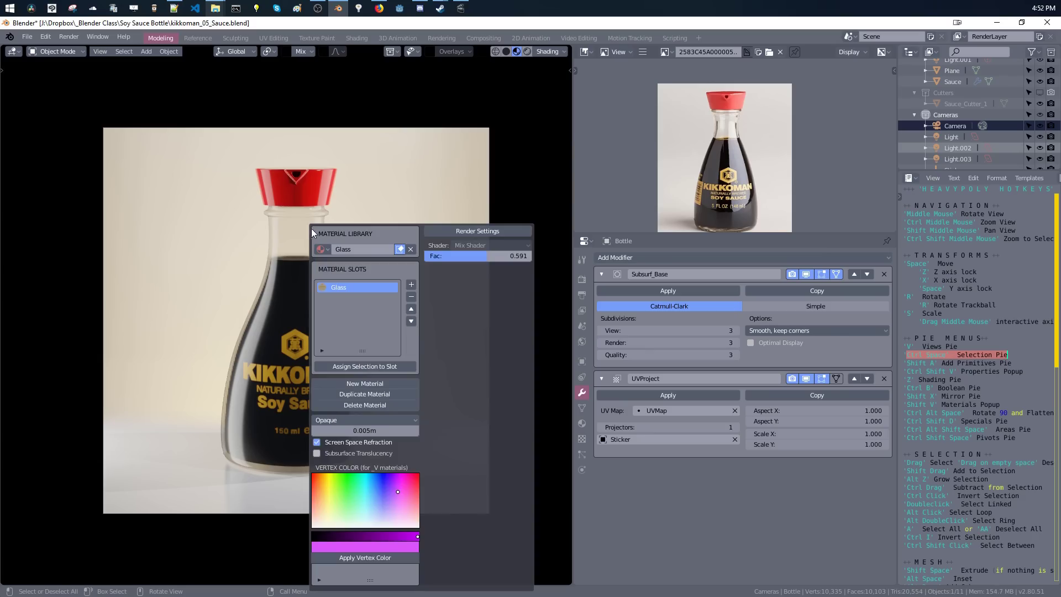
click(582, 424)
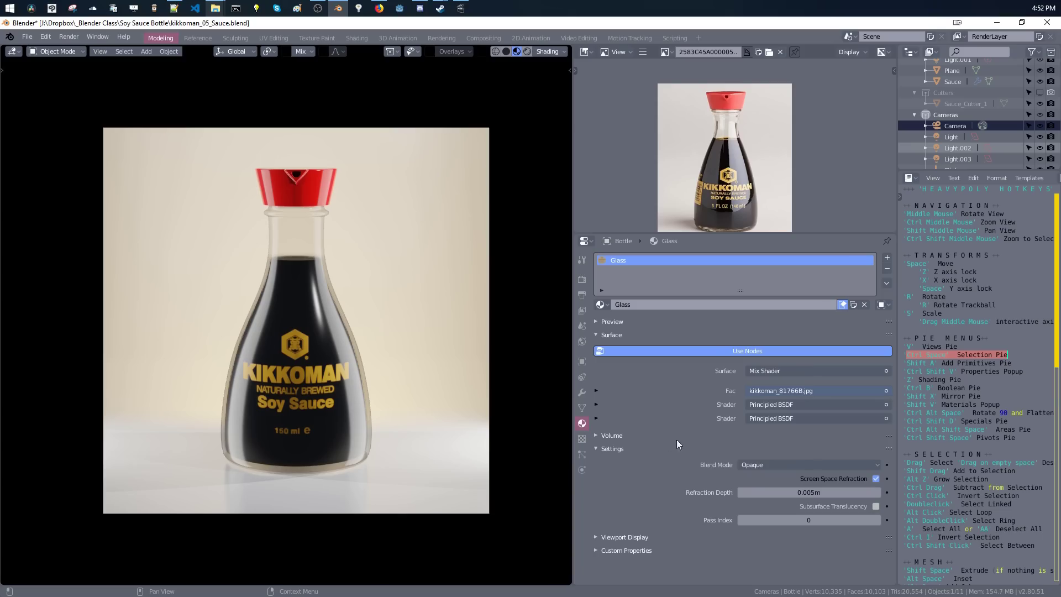
Expand the Glass material's first shader and set the material's refraction depth to 0.101 m.
click(596, 405)
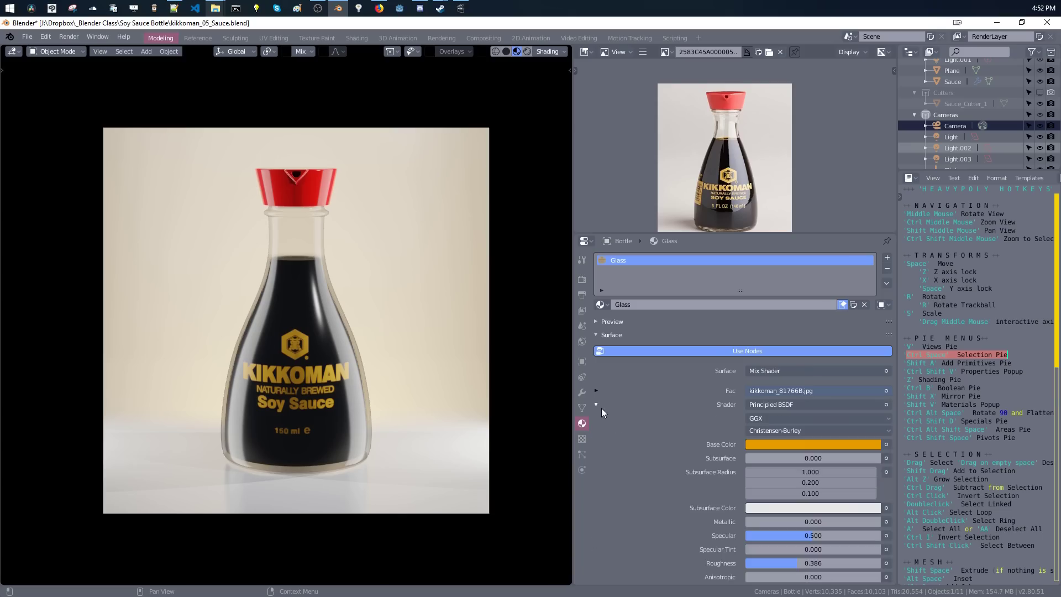
scroll(624, 431, down, 5)
scroll(652, 448, down, 8)
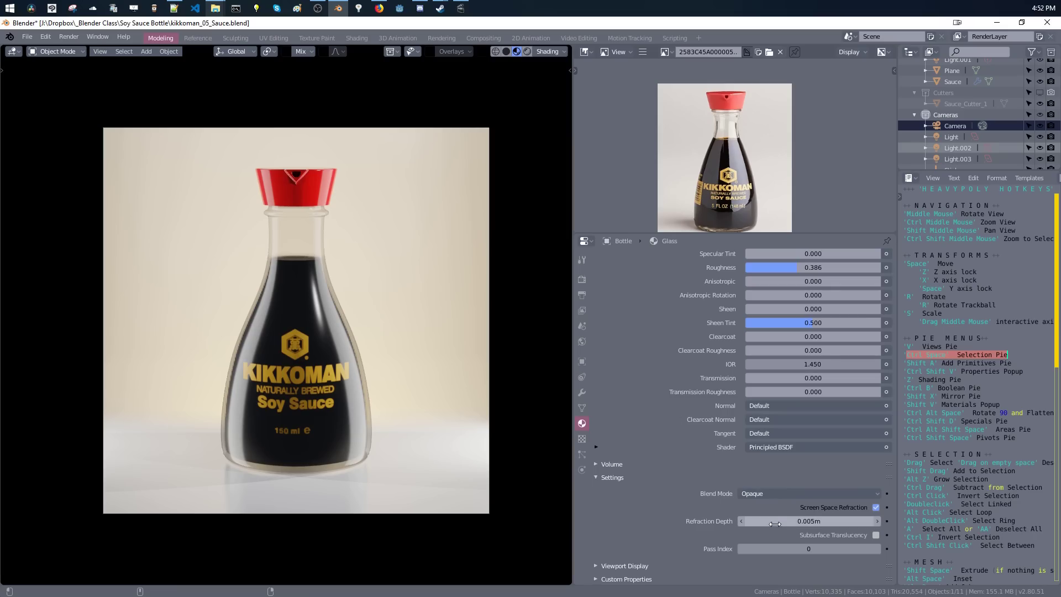
drag(777, 523, 785, 522)
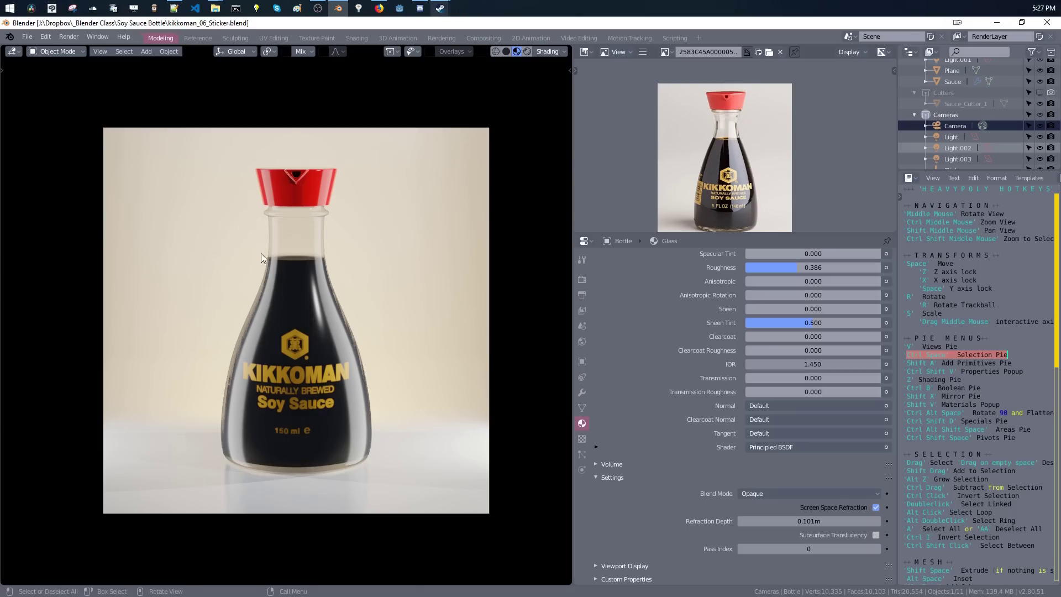
Check the sauce's surface line in the reference photo, and set the Sauce material's subsurface to 1.000.
ctrl+middle_drag(674, 183, 753, 101)
ctrl+middle_drag(688, 161, 756, 127)
ctrl+middle_drag(747, 140, 760, 124)
middle_drag(759, 124, 727, 162)
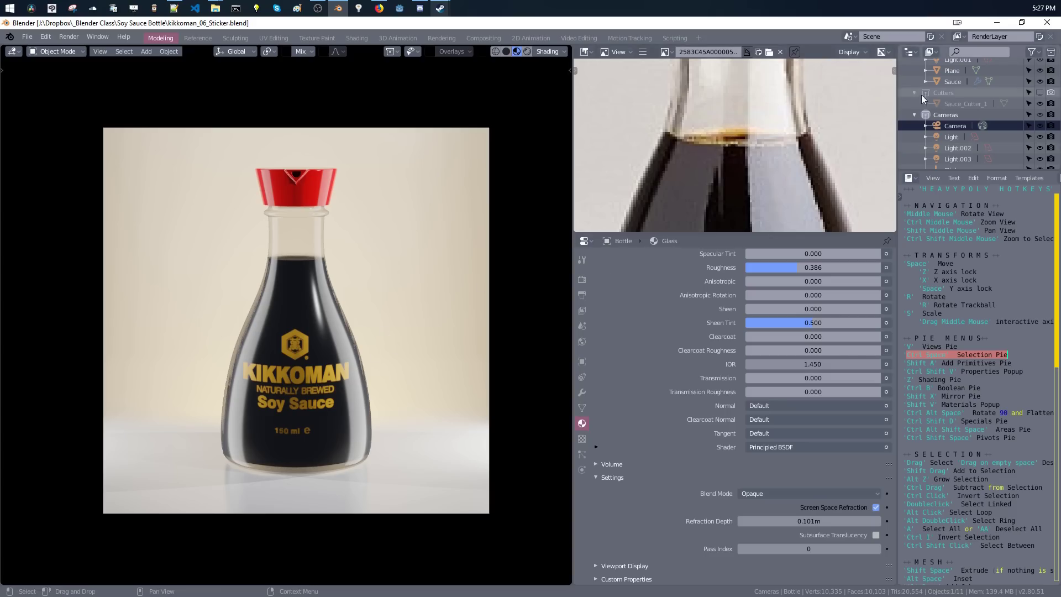
click(945, 82)
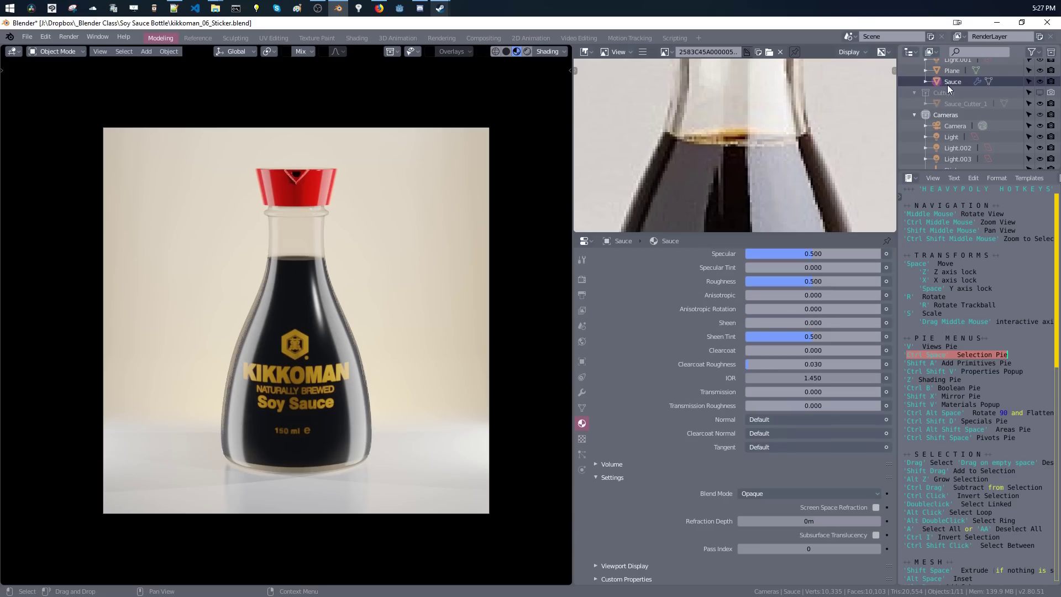
scroll(757, 447, up, 10)
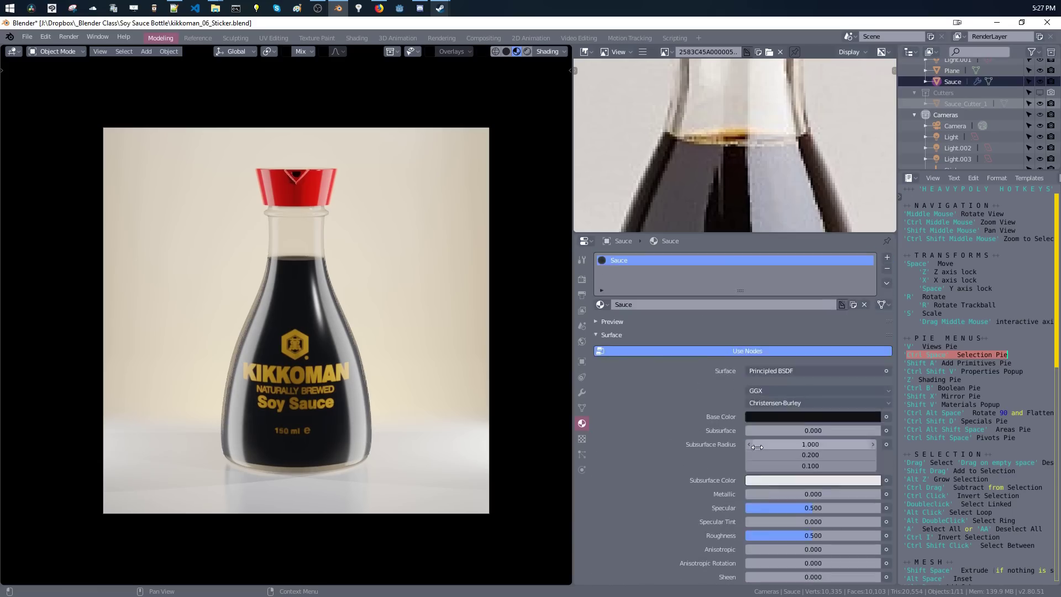
click(582, 408)
click(582, 423)
scroll(730, 423, down, 2)
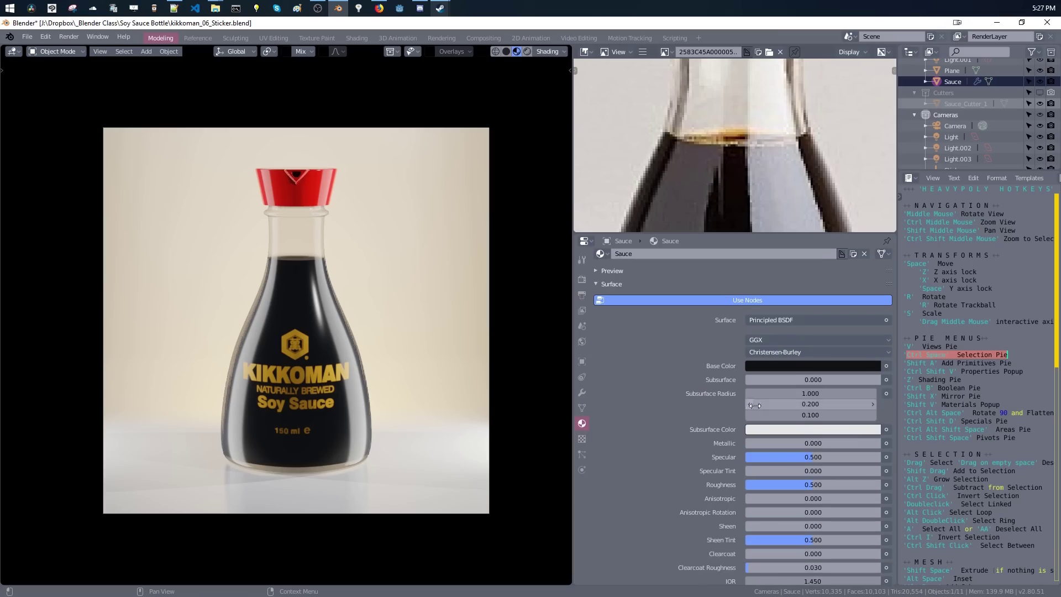
drag(749, 381, 884, 378)
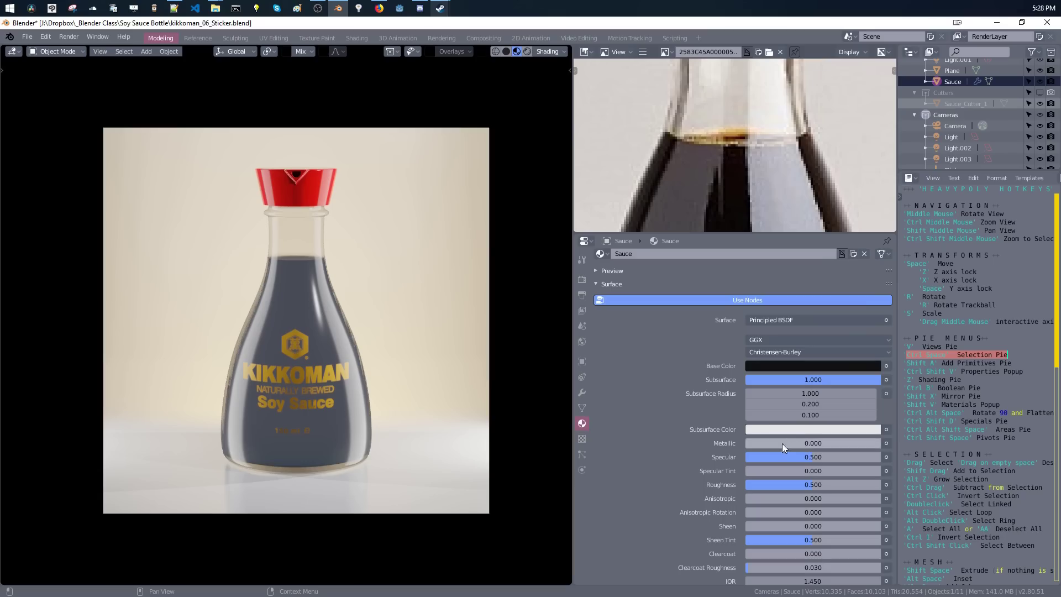
scroll(794, 447, down, 2)
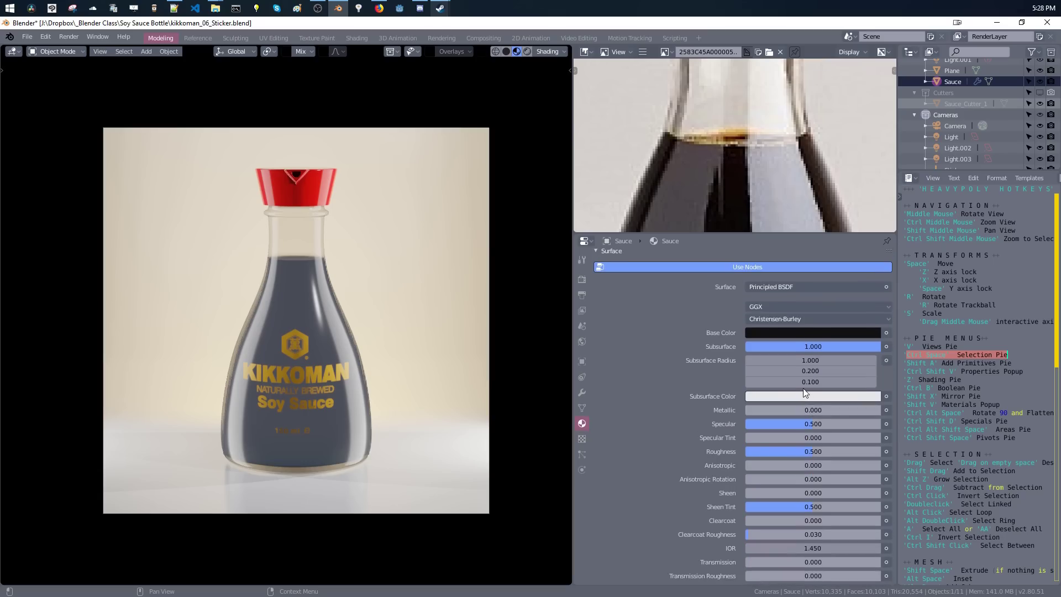
Change the Sauce material's subsurface color to a dark red and enable Subsurface Translucency.
click(797, 396)
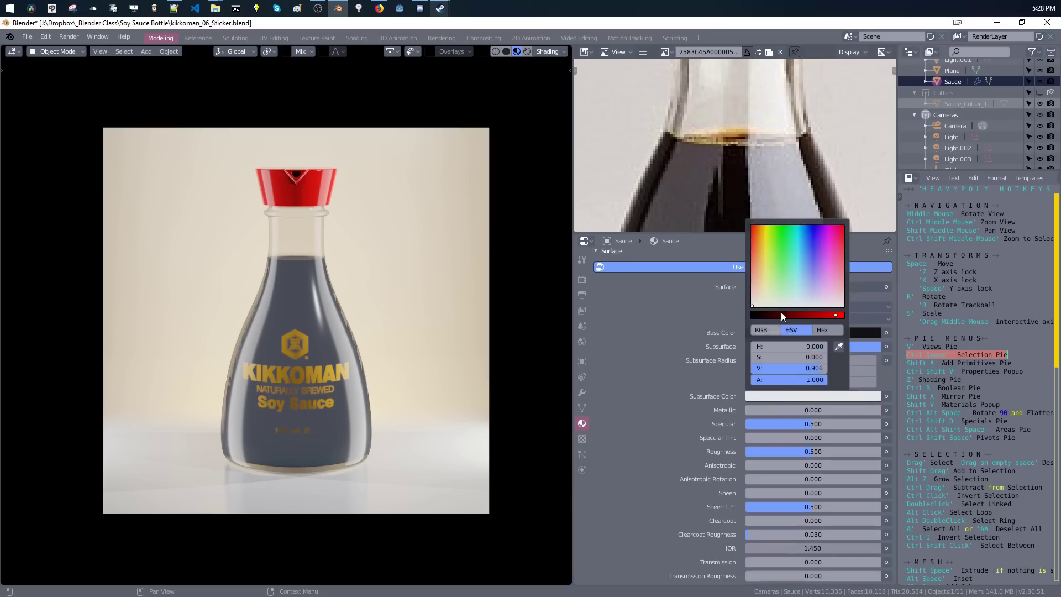
drag(761, 276, 742, 210)
drag(795, 314, 767, 313)
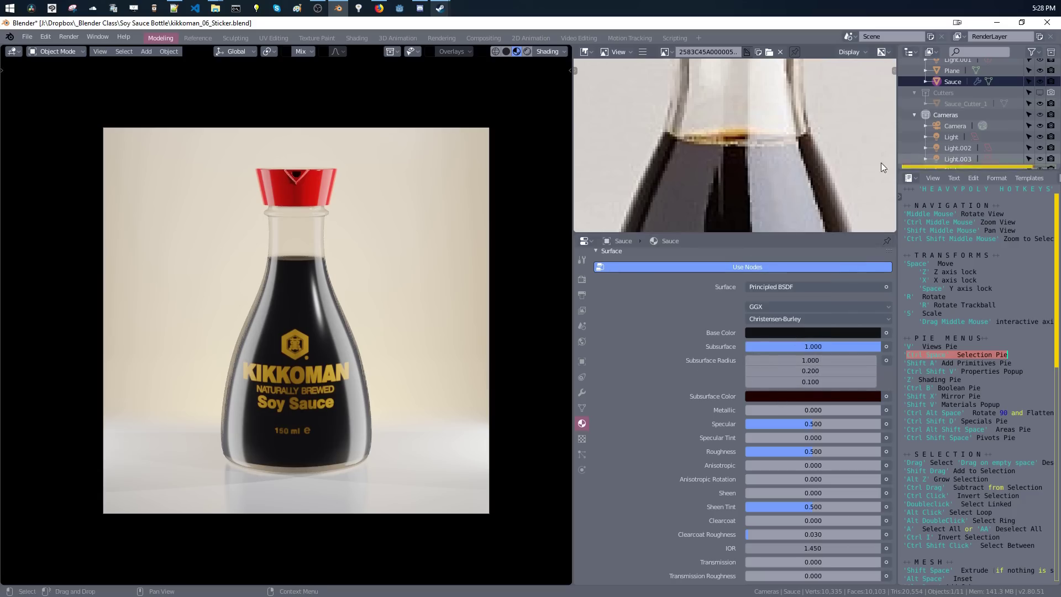
scroll(679, 367, down, 8)
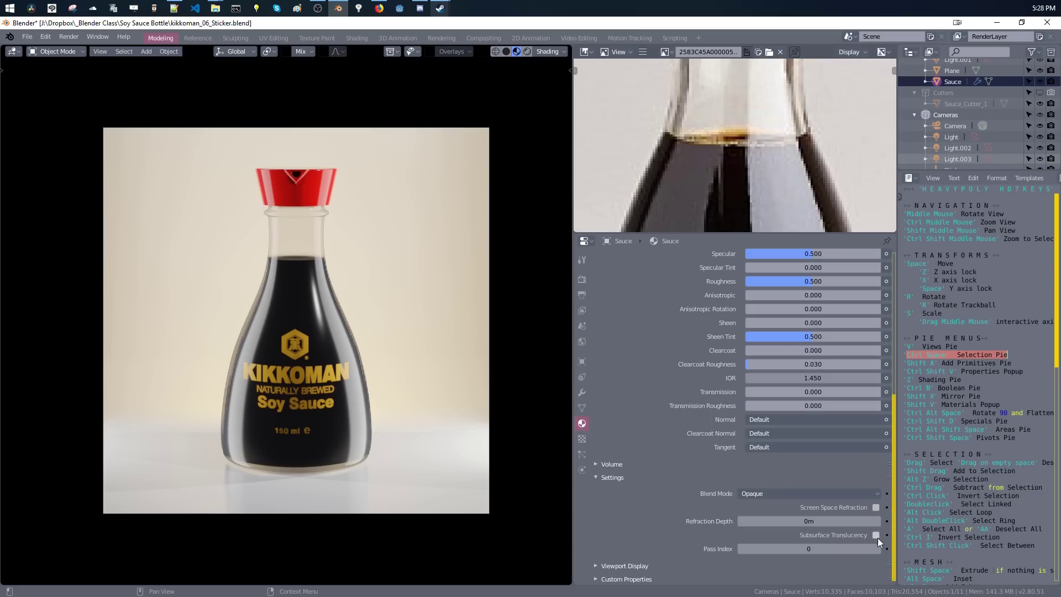
click(876, 536)
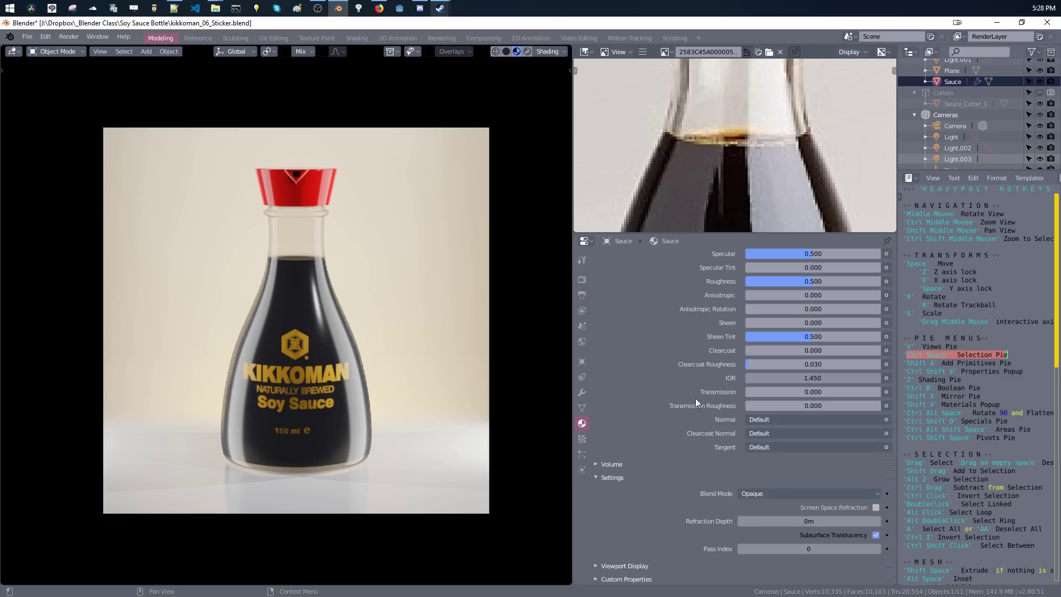
Darken the Sauce material's subsurface color to a brightness value of 0.100 and set its roughness to 0.479.
scroll(695, 397, up, 8)
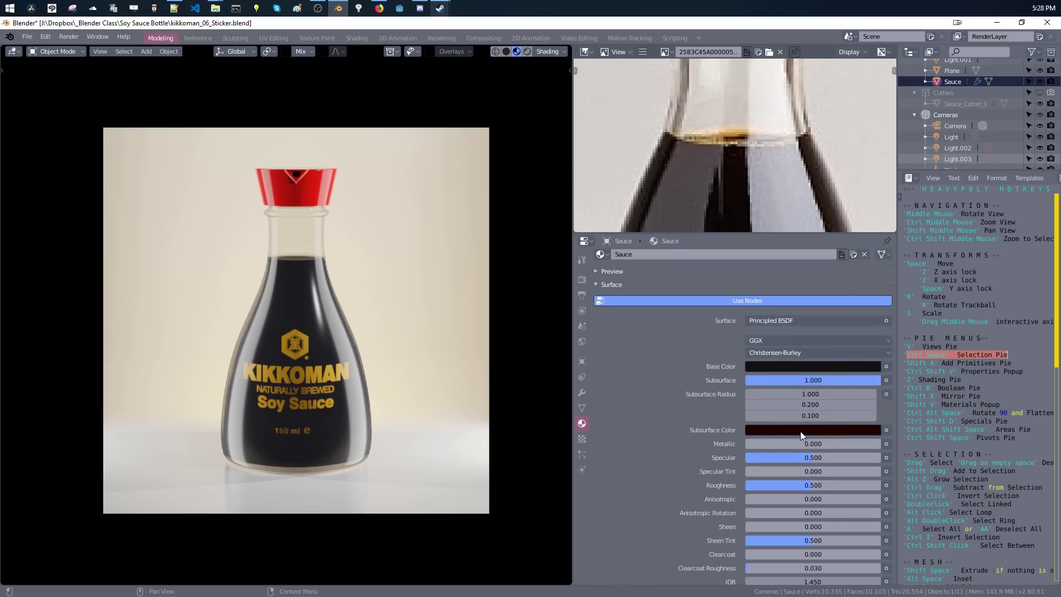
click(801, 430)
drag(761, 350, 760, 352)
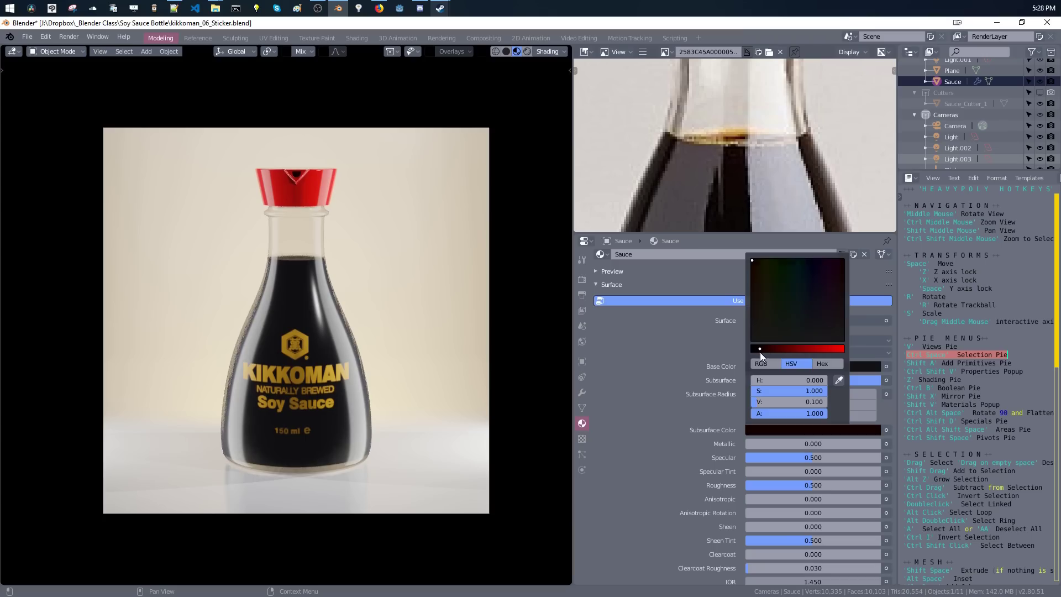
drag(807, 485, 800, 485)
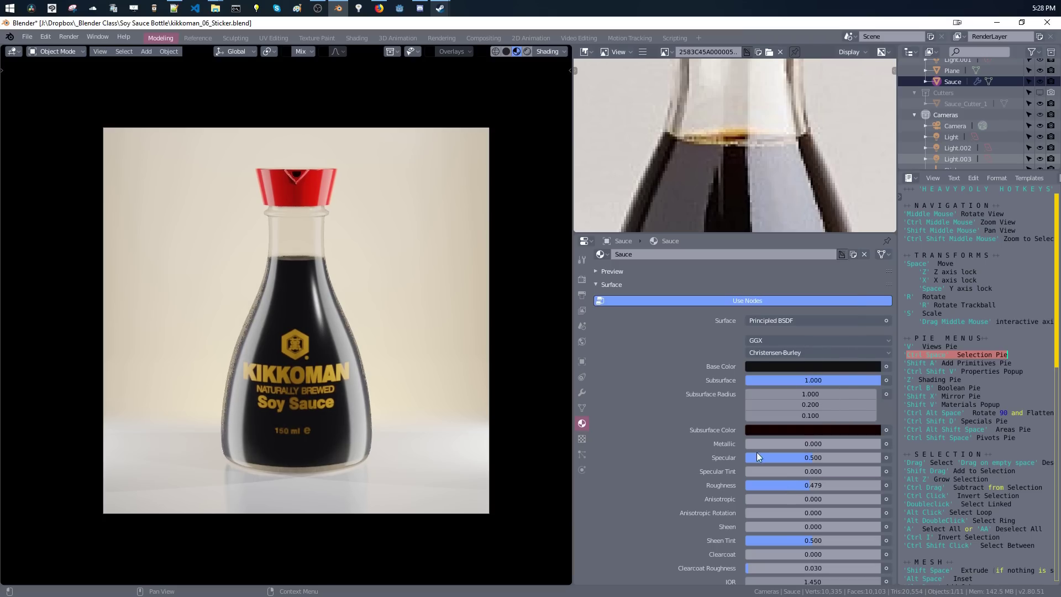
Select Light.003, leave the camera view for a perspective view of the bottle, and show the viewport overlays.
scroll(940, 140, up, 4)
click(943, 105)
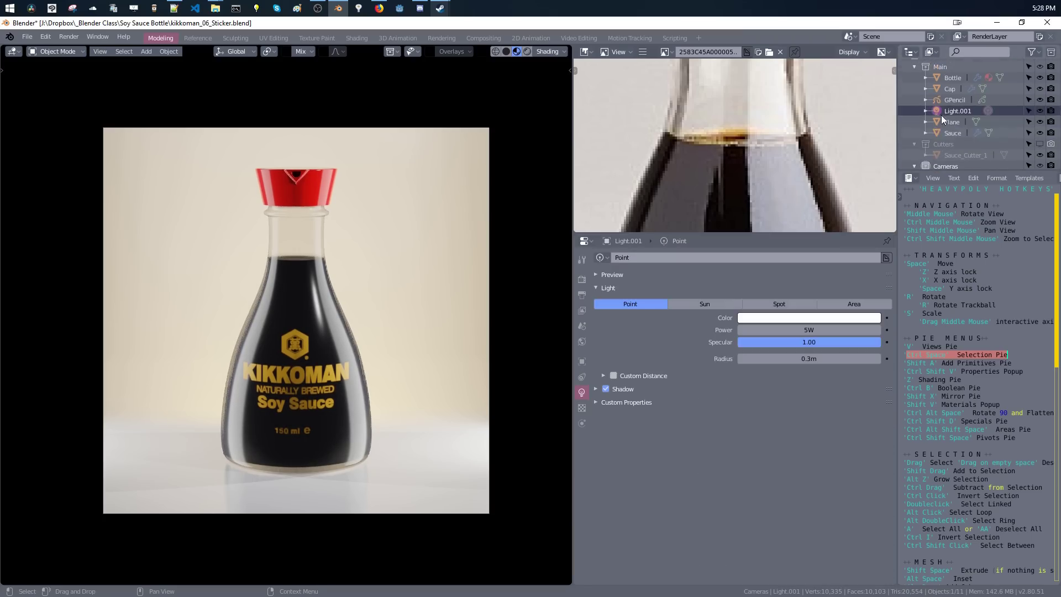
scroll(951, 110, down, 4)
click(947, 138)
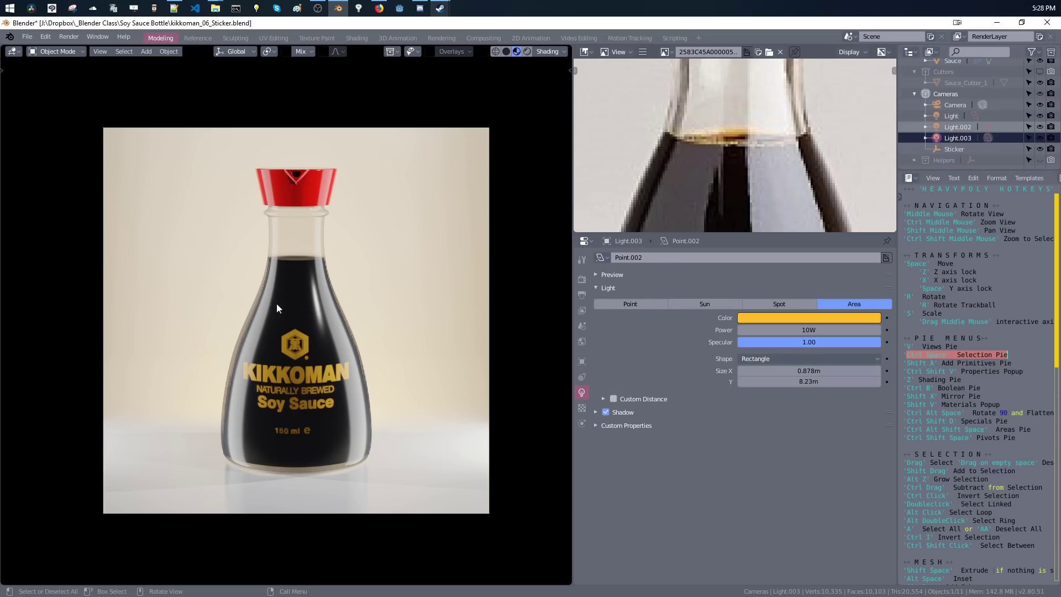
key(v)
click(363, 308)
middle_drag(290, 299, 448, 330)
key(z)
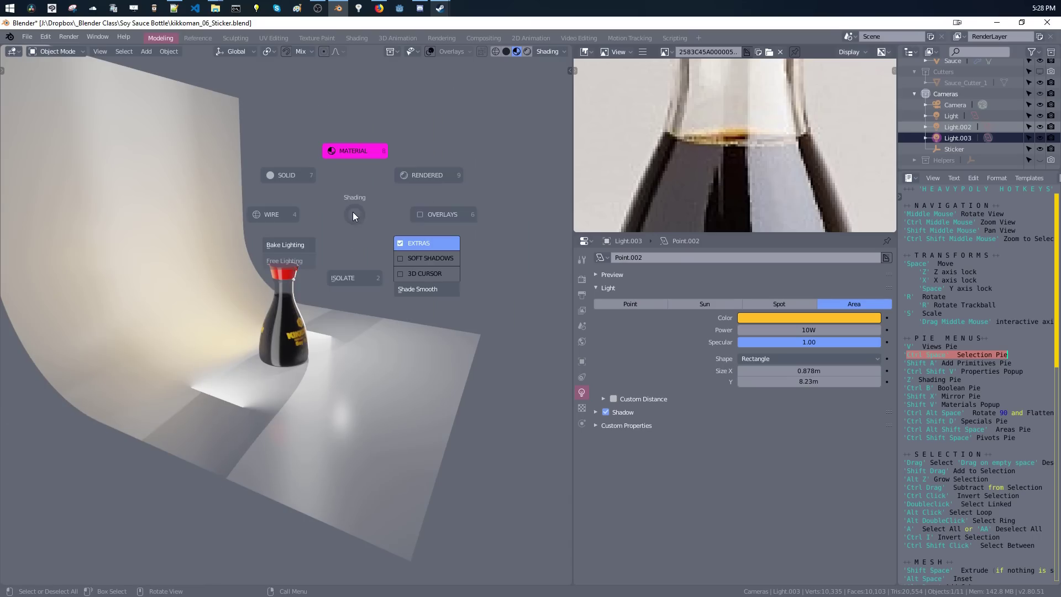
click(441, 214)
scroll(309, 310, up, 6)
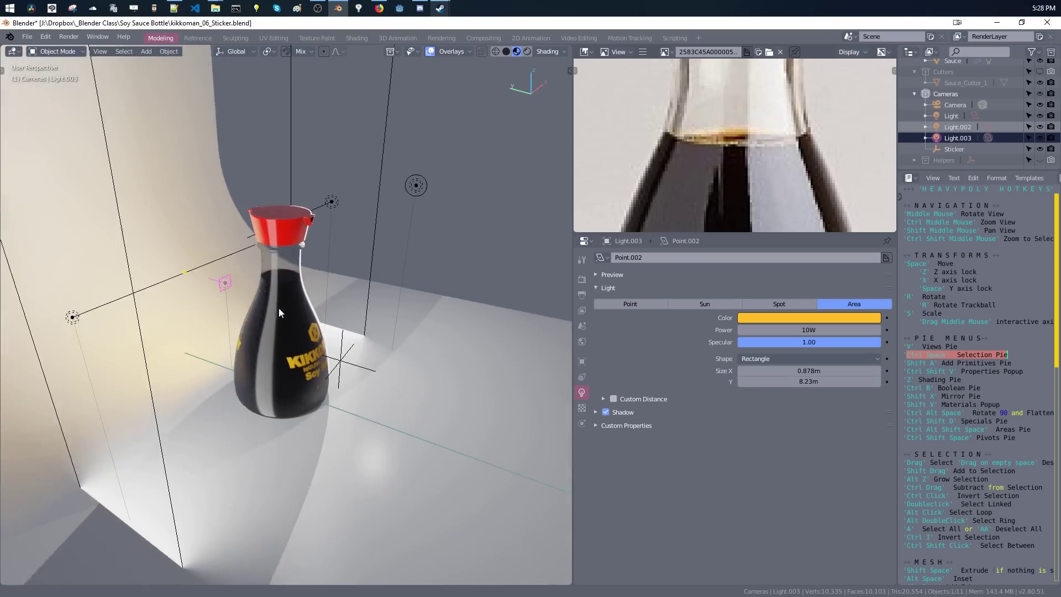
shift+middle_drag(177, 270, 237, 272)
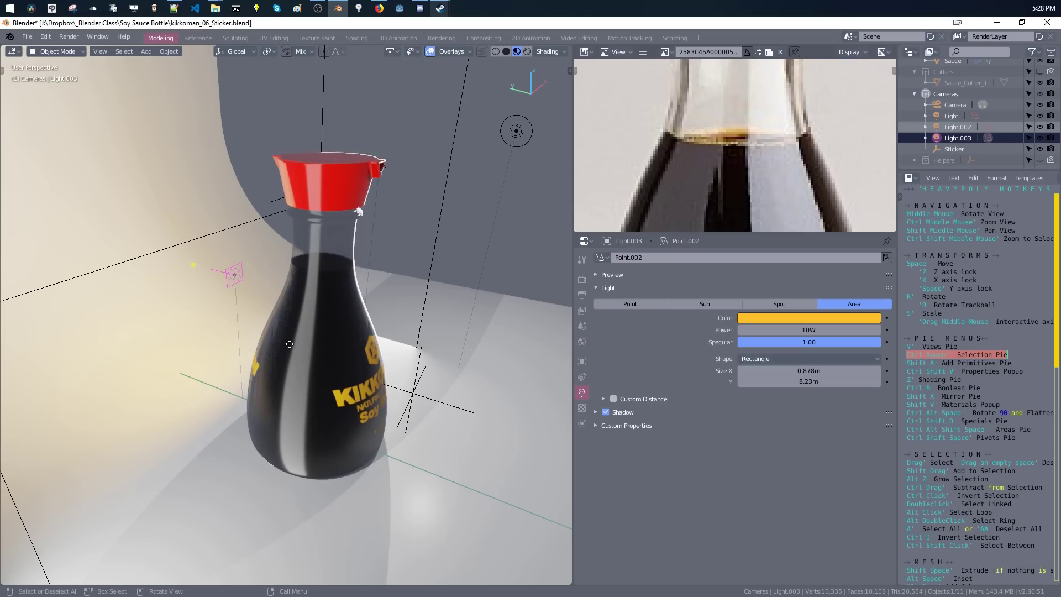
Duplicate Light.003 about 2.2 m along the Y axis and move the copy near the sauce surface in the bottle's neck.
key(shift+d)
key(y)
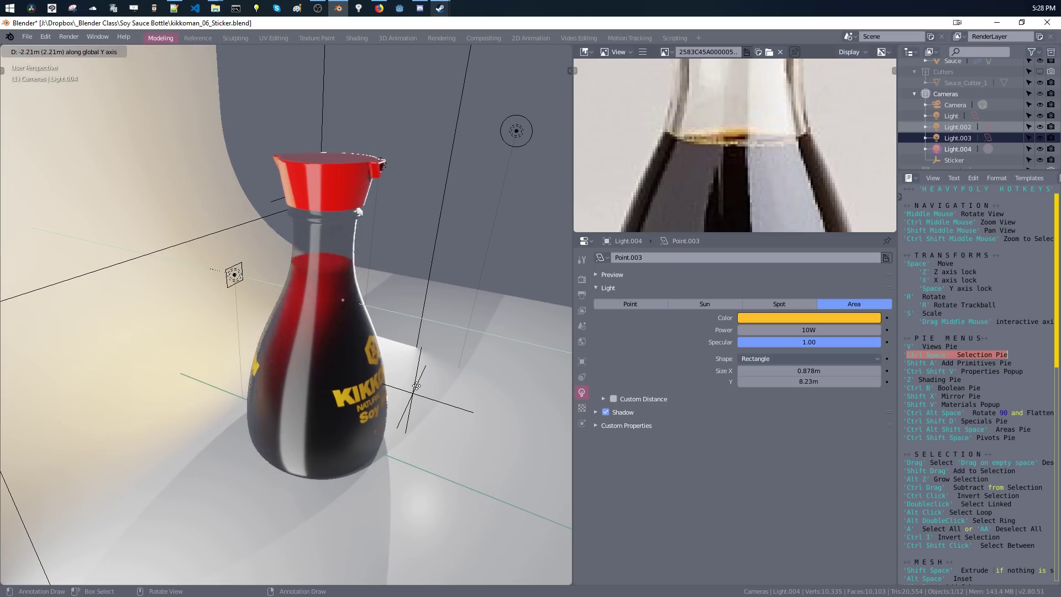
click(412, 383)
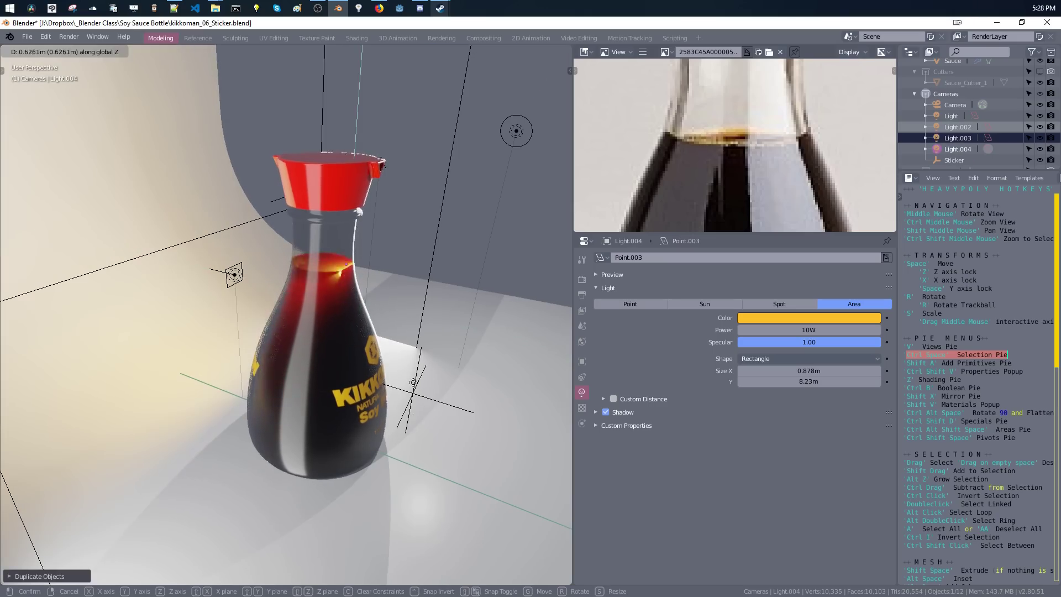
key(g)
click(369, 346)
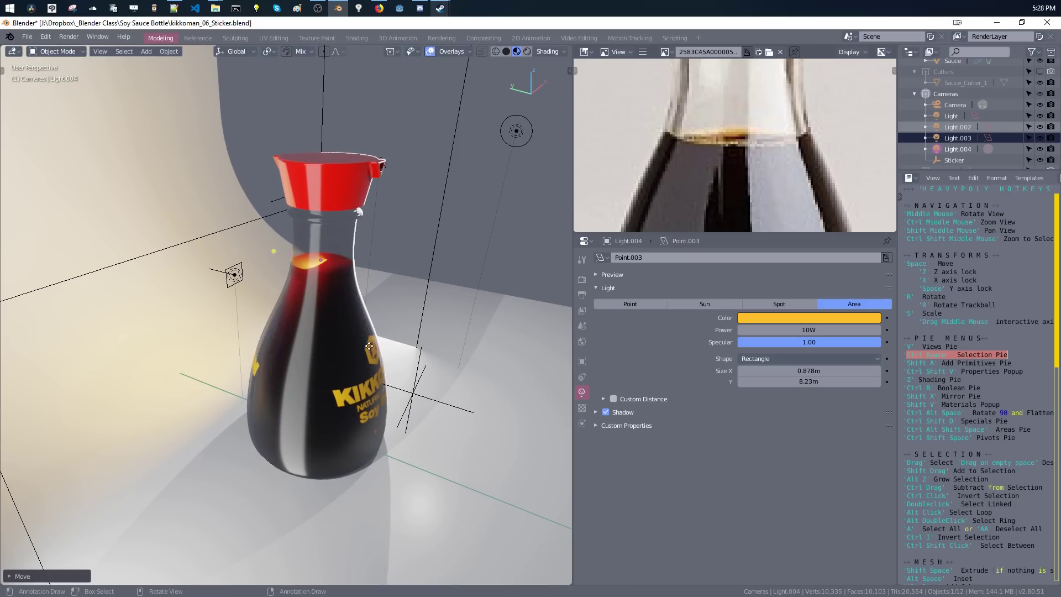
Rotate the duplicated light 180° around the global Z axis and reposition it just behind the sauce surface.
key(r)
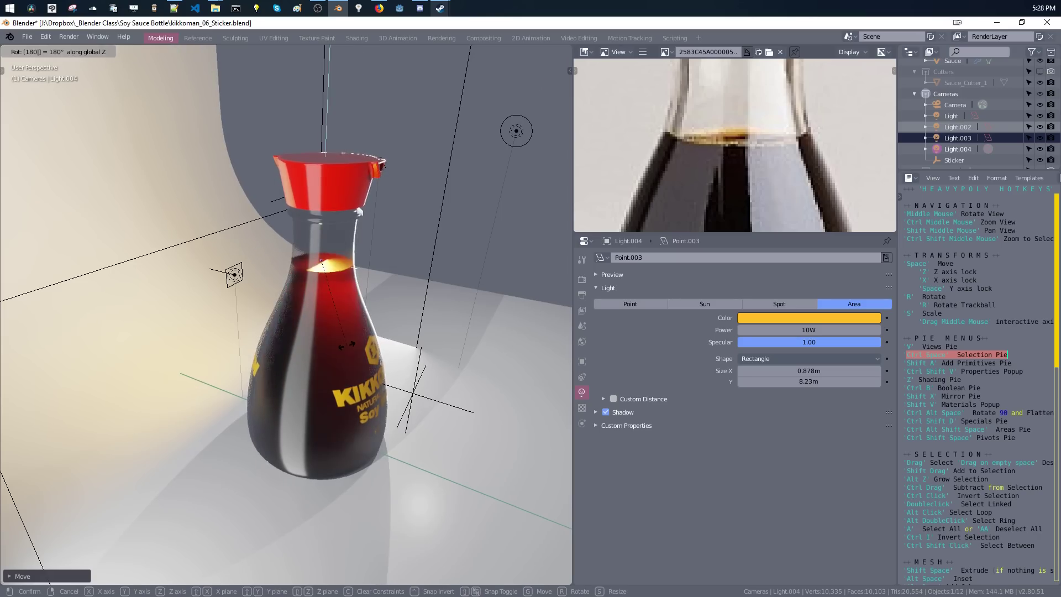
click(351, 348)
key(g)
click(353, 345)
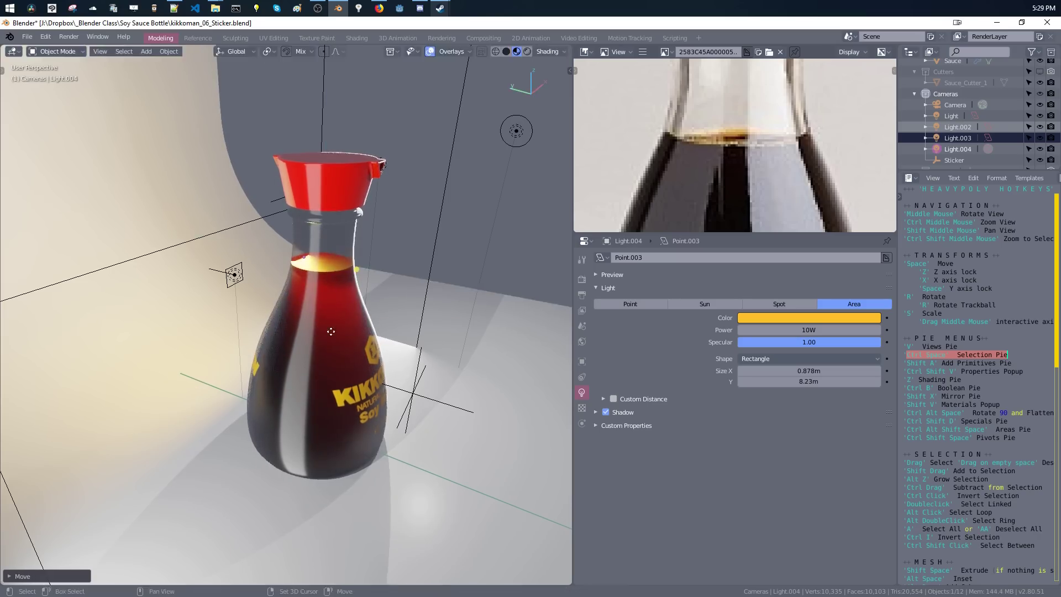
Try a power of 1 W on the duplicated light, and set it to 3 W.
middle_drag(353, 345, 404, 311)
click(775, 330)
text(1)
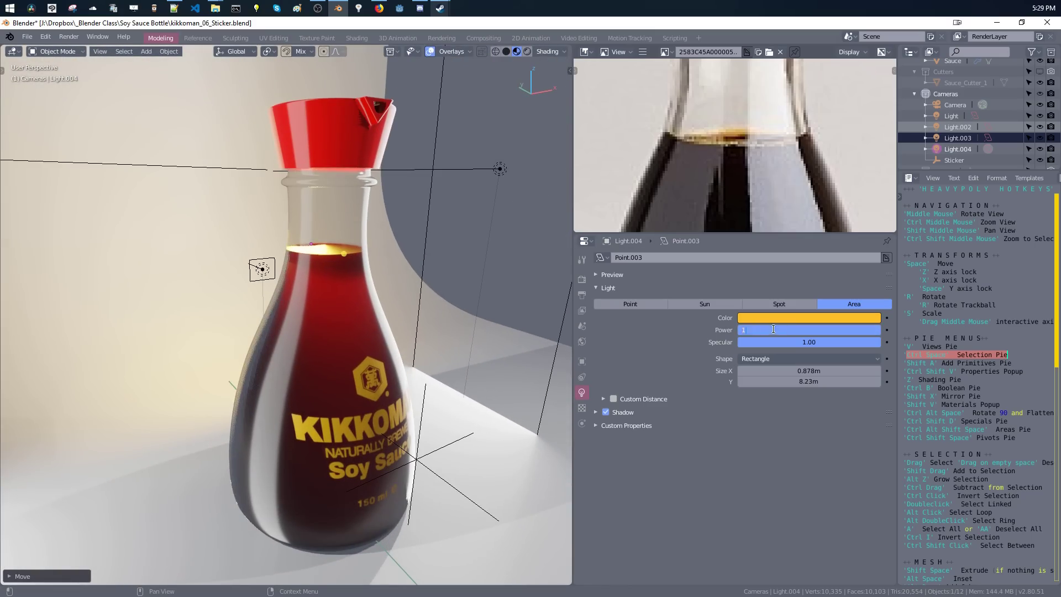
key(Return)
middle_drag(453, 271, 293, 219)
click(766, 331)
text(3)
key(Return)
Return to the camera view, rotate the duplicated light and shift it along the global Y axis.
key(v)
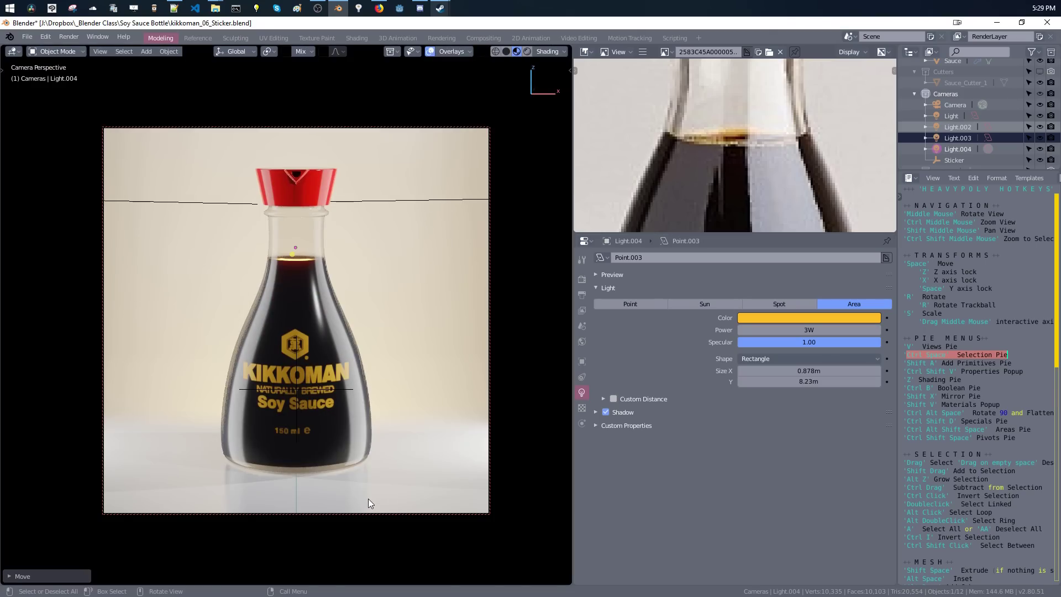
key(g)
key(y)
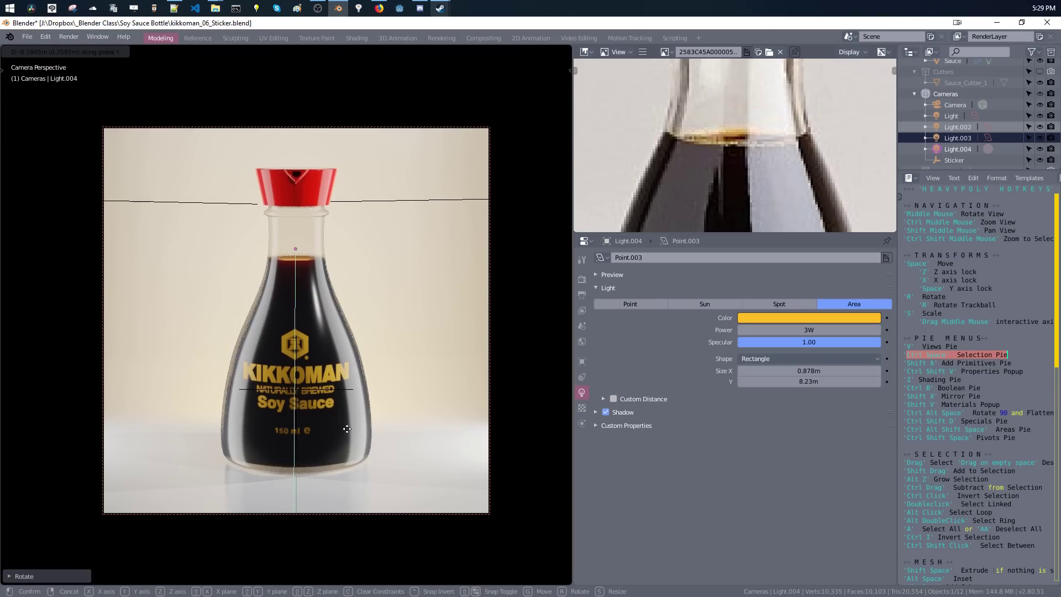
click(346, 429)
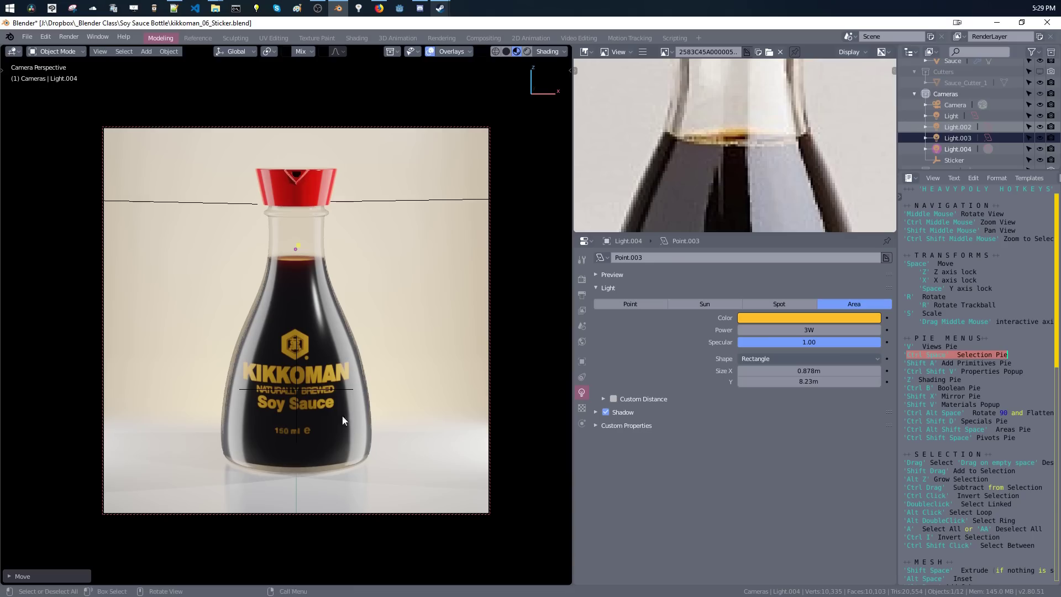
Try a magenta color on Light.003 and undo the color change.
click(960, 137)
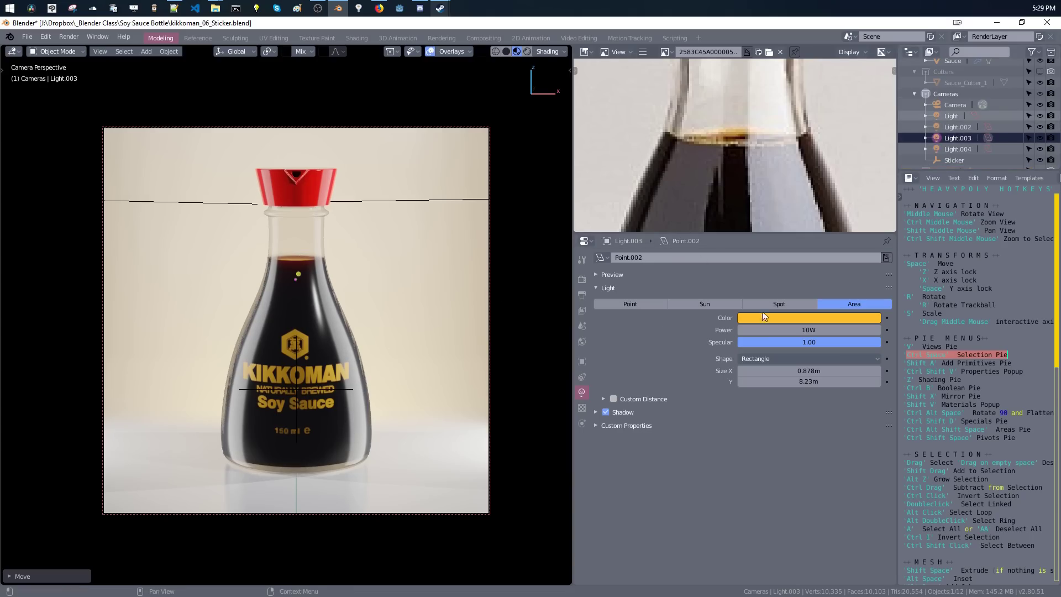
click(777, 313)
drag(776, 164, 826, 145)
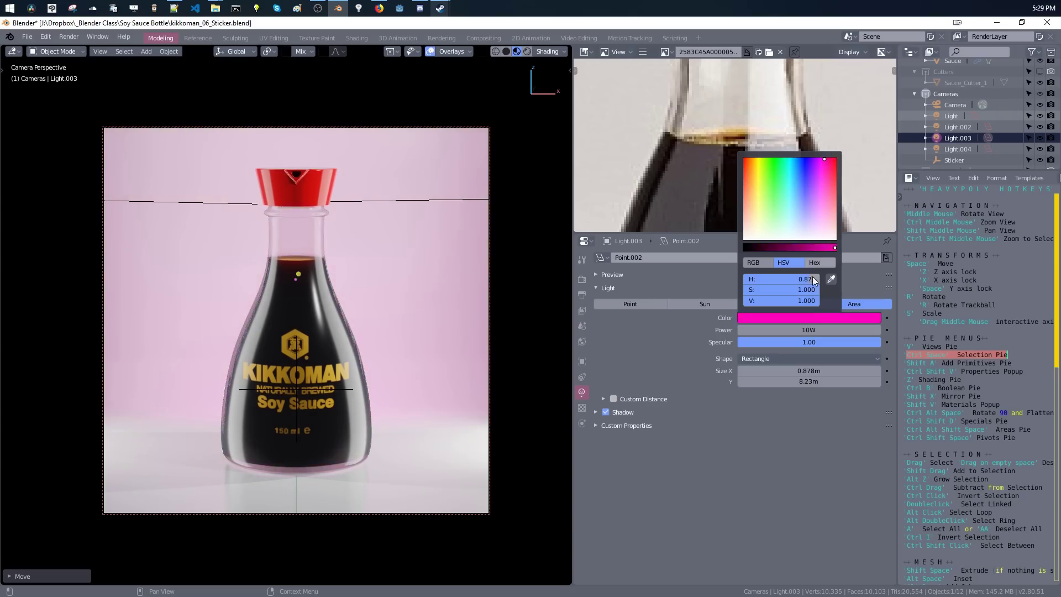
key(ctrl+z)
Set Light.003's power to 10 W and hide the viewport overlays.
click(794, 329)
text(10)
key(Return)
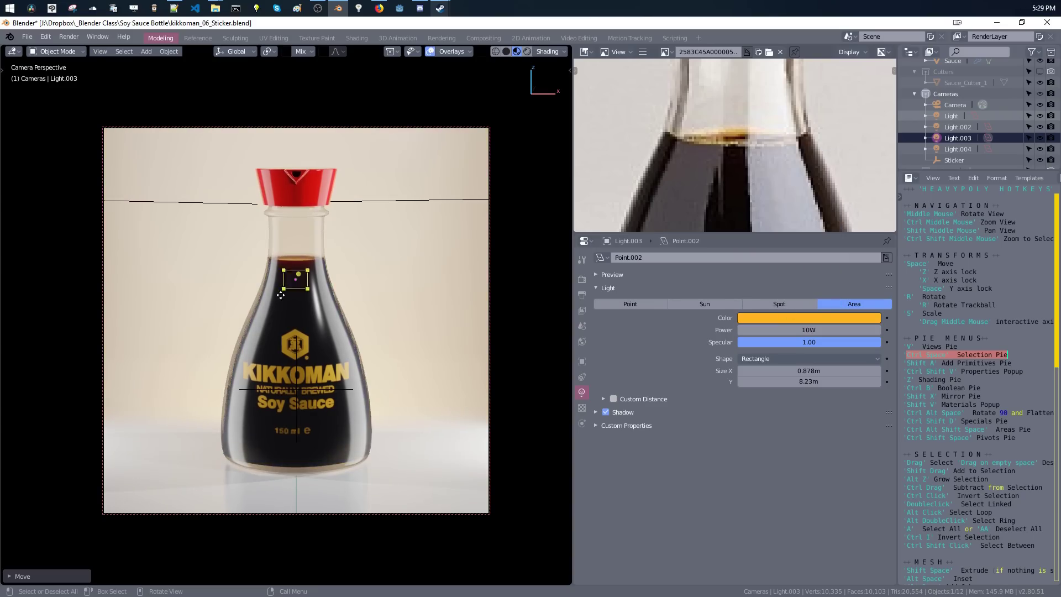
key(shift+alt+z)
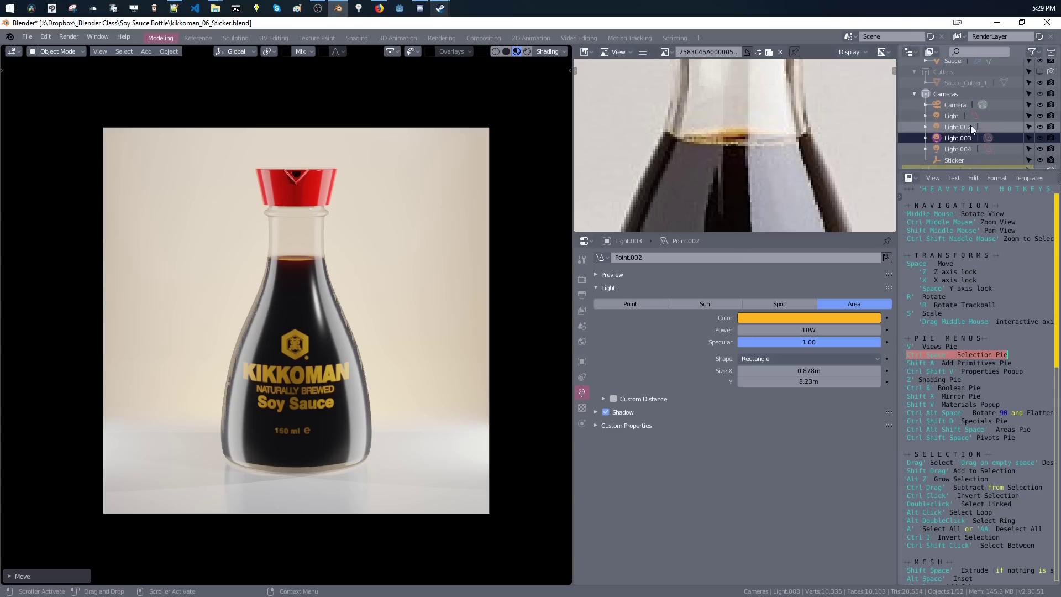
Select Light.004 and move it along the Z axis to adjust the glow at the sauce's surface.
click(964, 148)
key(space)
key(z)
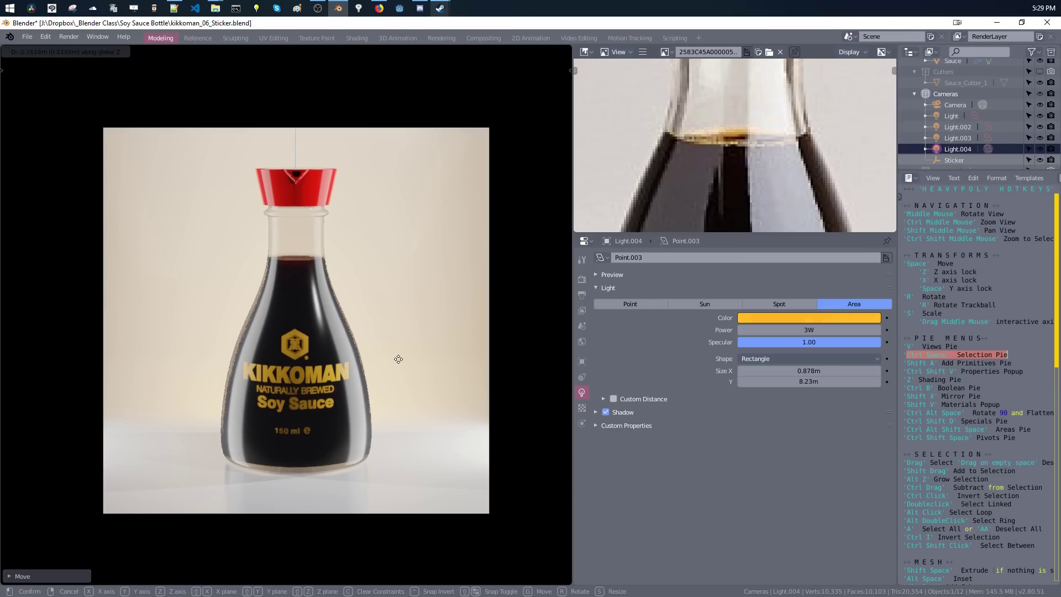
click(404, 361)
Set Light.004's power to 4 W and change its color to yellow.
click(744, 332)
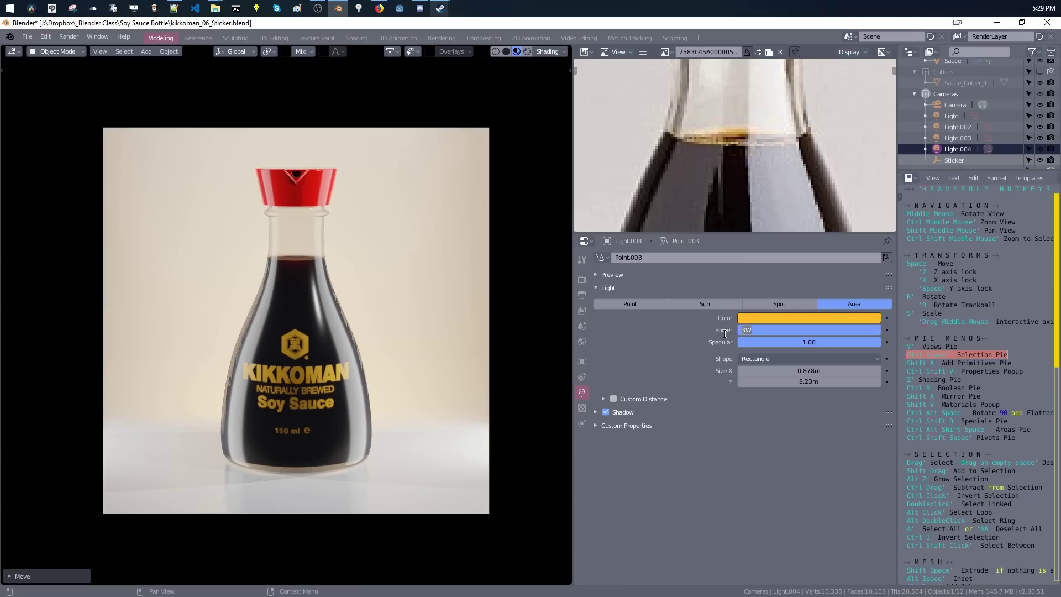
text(144)
key(Return)
click(744, 318)
drag(754, 208, 728, 267)
key(ctrl+z)
key(ctrl+z)
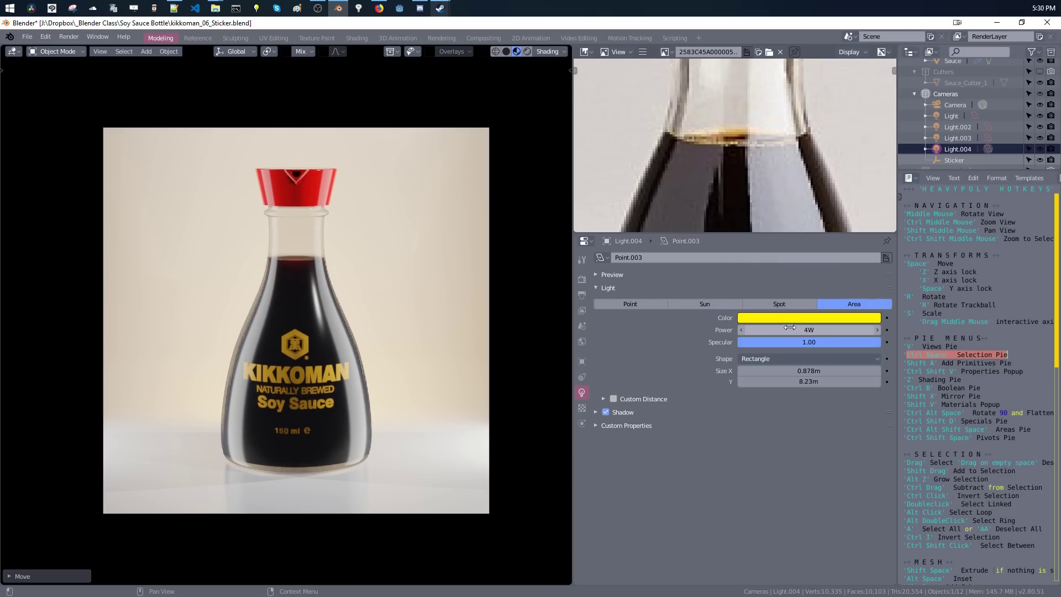
click(790, 329)
Select the Sauce object and enable soft shadows in the viewport.
click(247, 253)
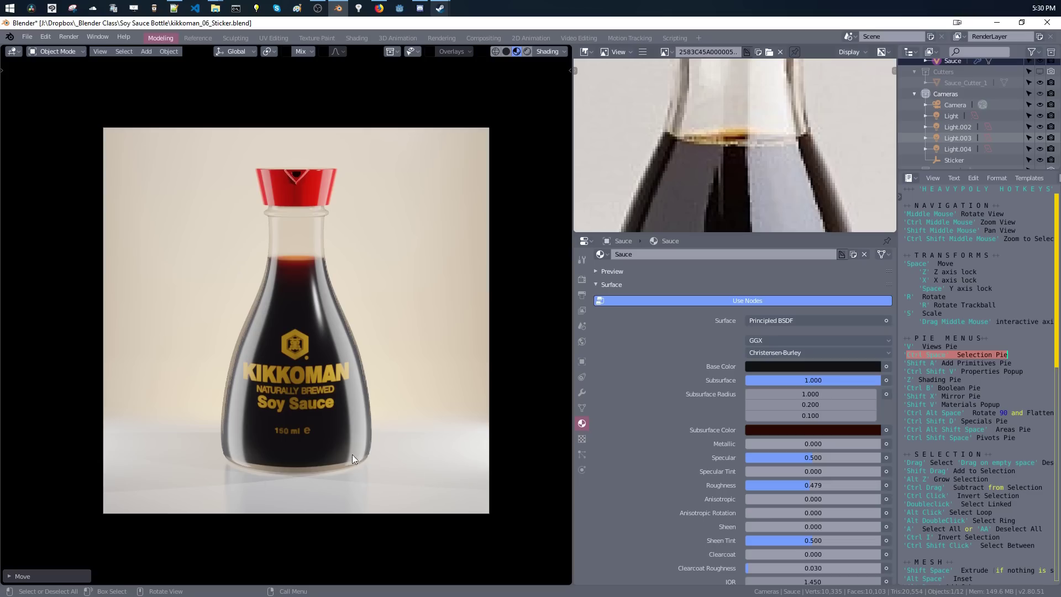
key(z)
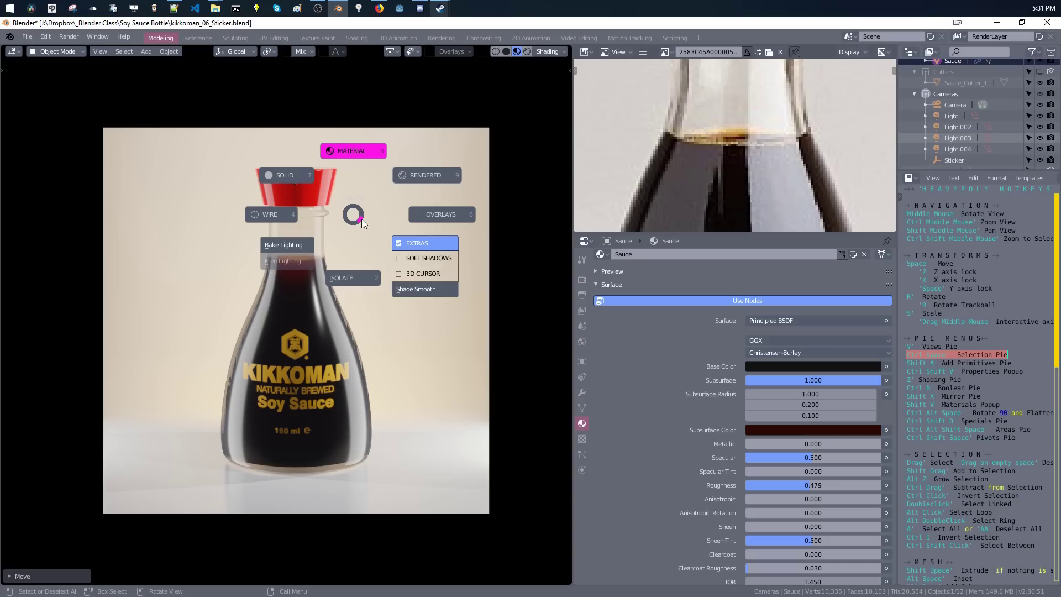
click(402, 260)
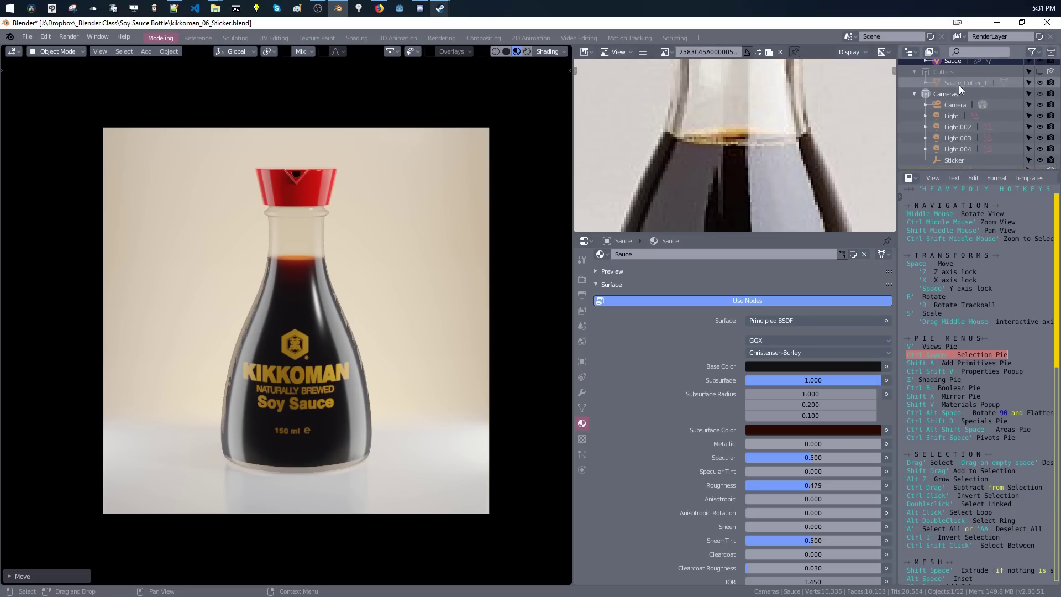
Select the point light Light.001 and move it freely to adjust the lighting on the bottle.
scroll(962, 105, up, 5)
click(957, 120)
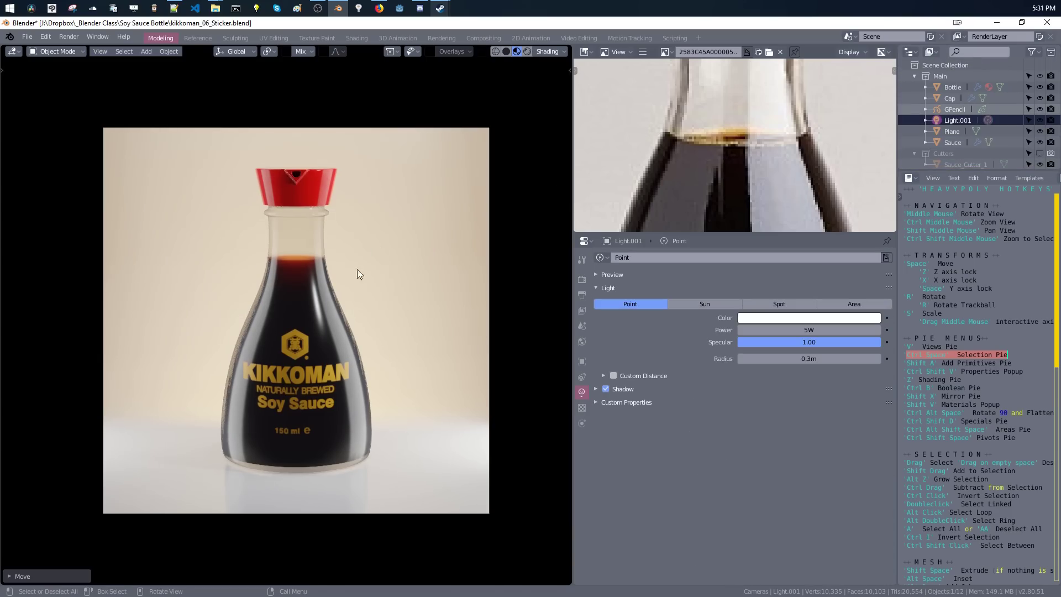
key(space)
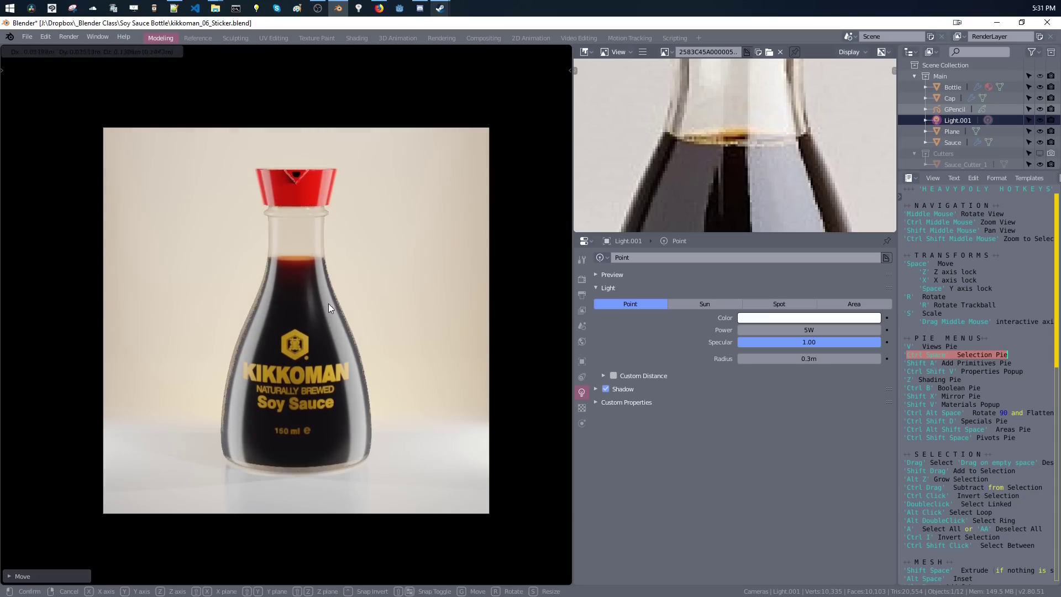
click(330, 308)
Set Light.001's radius to 1.9 m and its power to 3 W.
drag(817, 358, 832, 358)
click(776, 329)
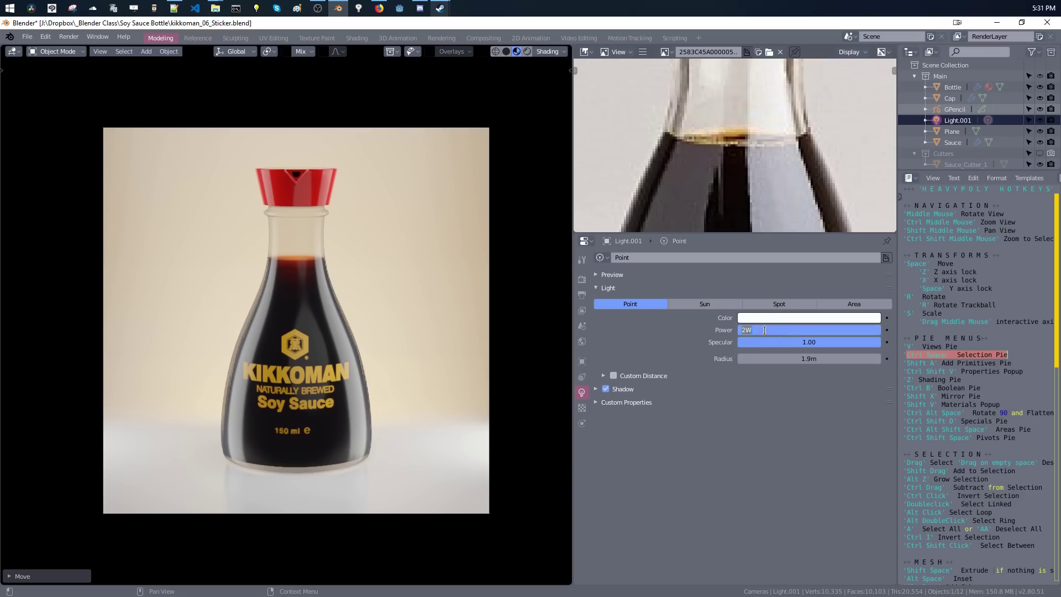
text(3)
key(Return)
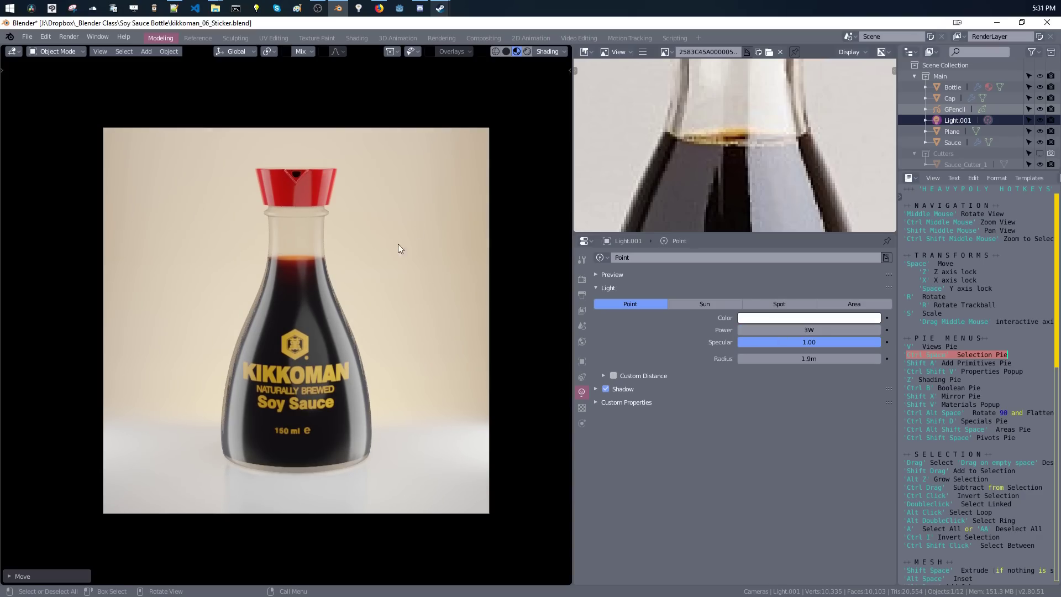
Save the scene as a new file named kikkoman_07_Sauce_Material.blend in the Soy Sauce Bottle folder.
click(26, 37)
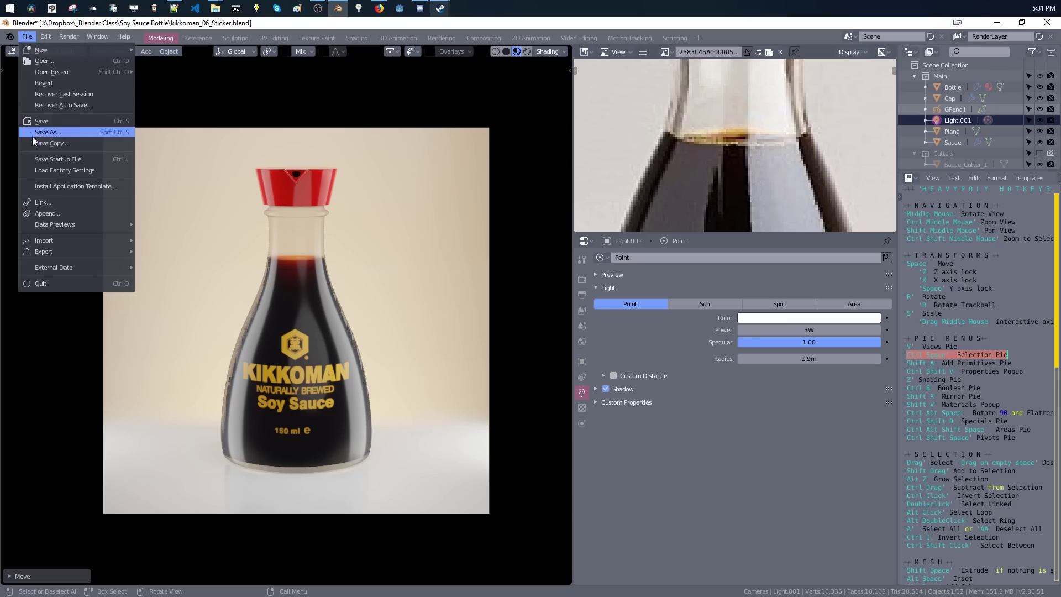
click(33, 133)
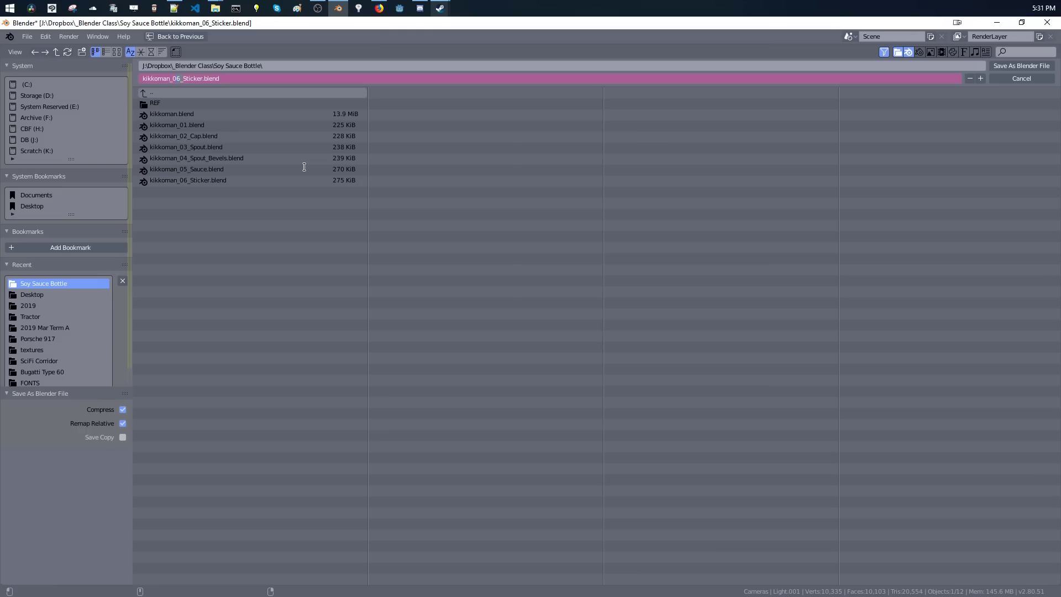
text(7_)
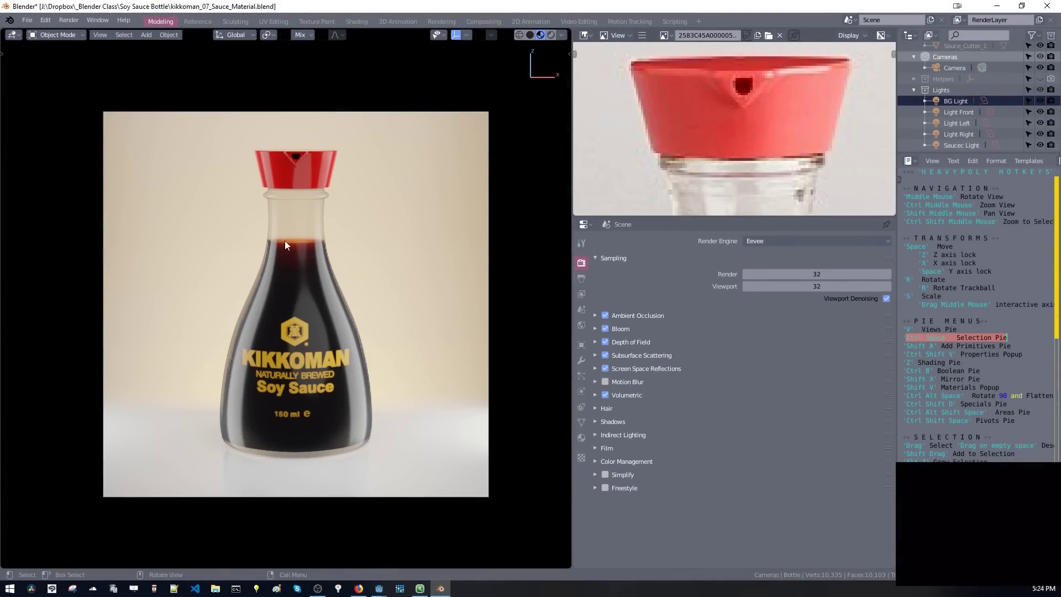
Set the output resolution to 1920 px in both X and Y.
click(579, 282)
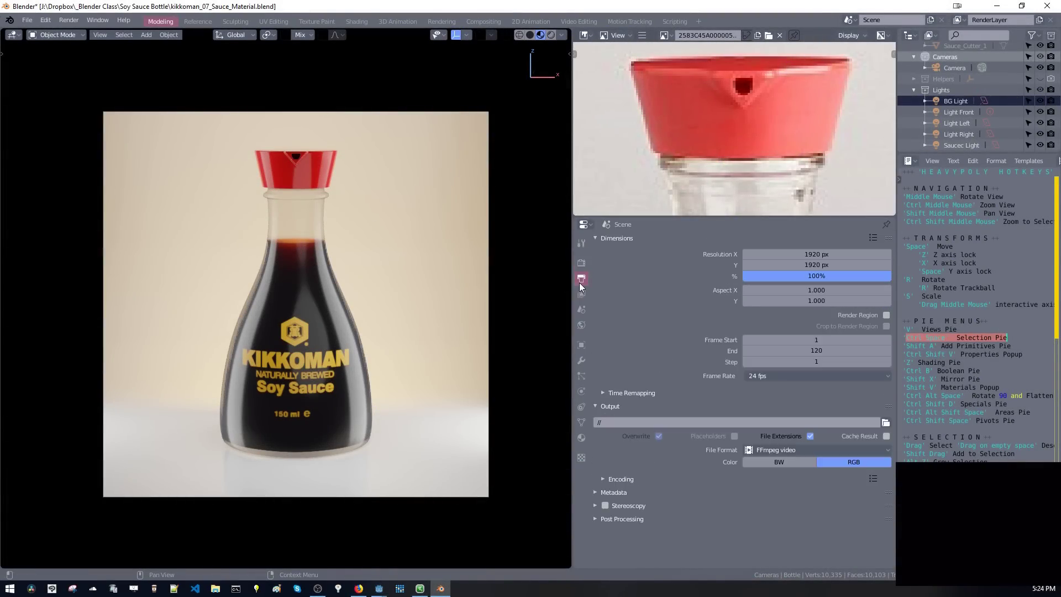
click(800, 254)
key(Return)
click(801, 263)
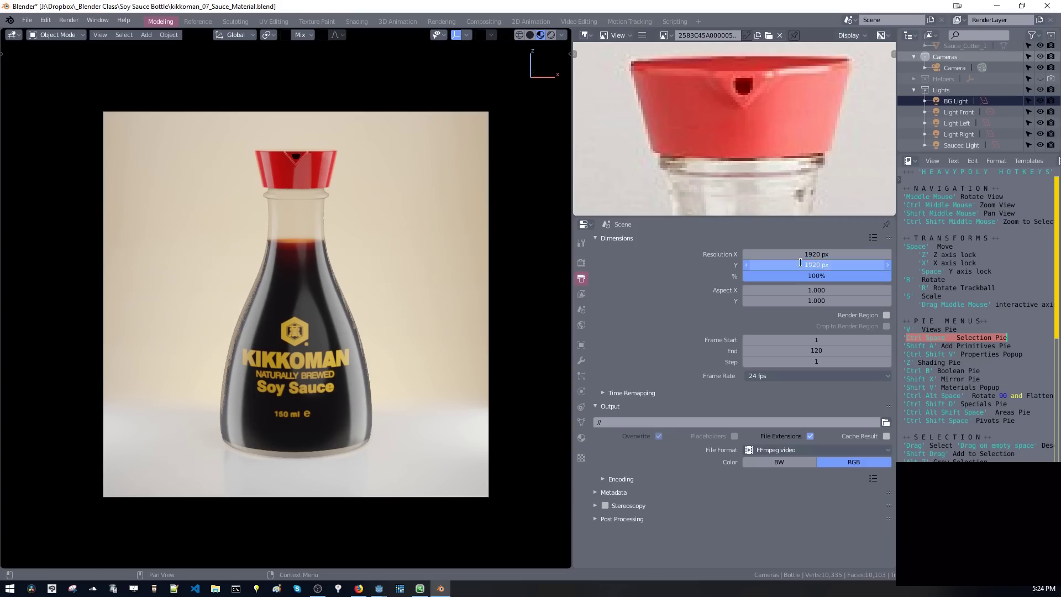
key(Return)
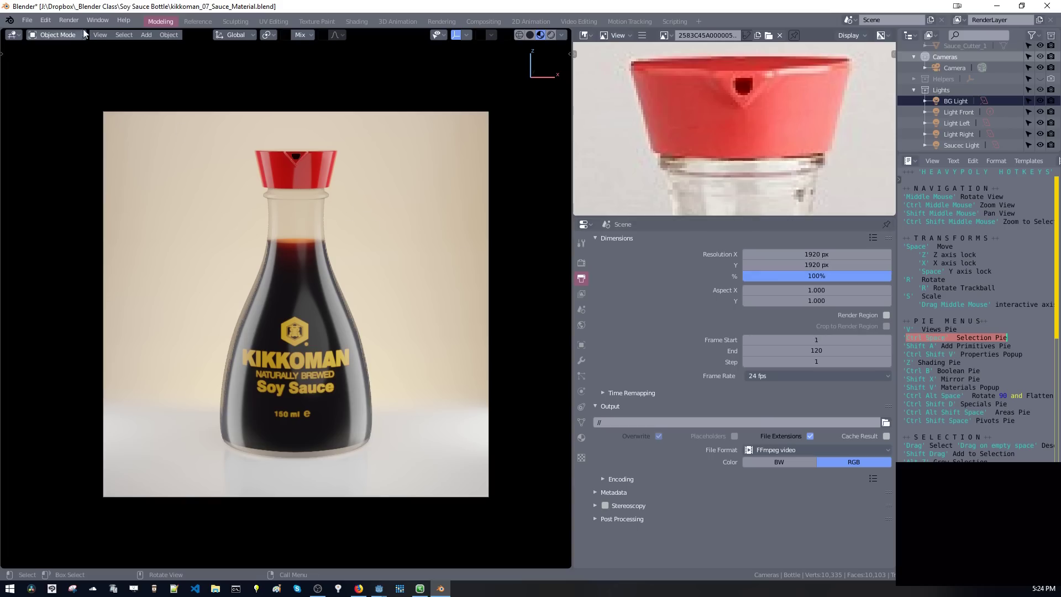
Render the bottle scene as a still image and inspect the whole result in the render window.
click(69, 20)
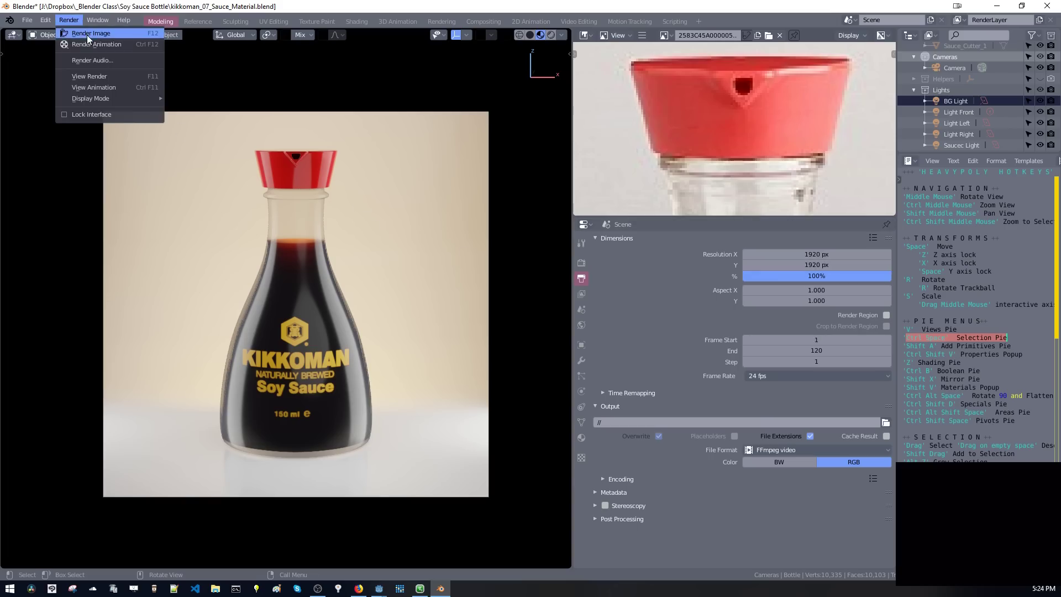
click(87, 36)
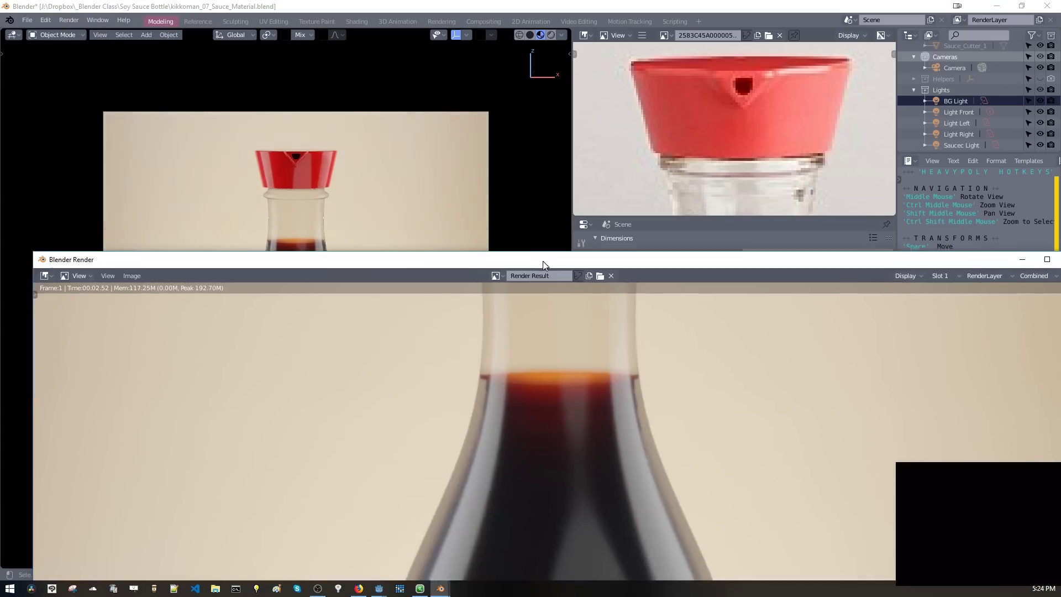
drag(542, 257, 532, 47)
scroll(532, 270, down, 5)
scroll(544, 289, up, 2)
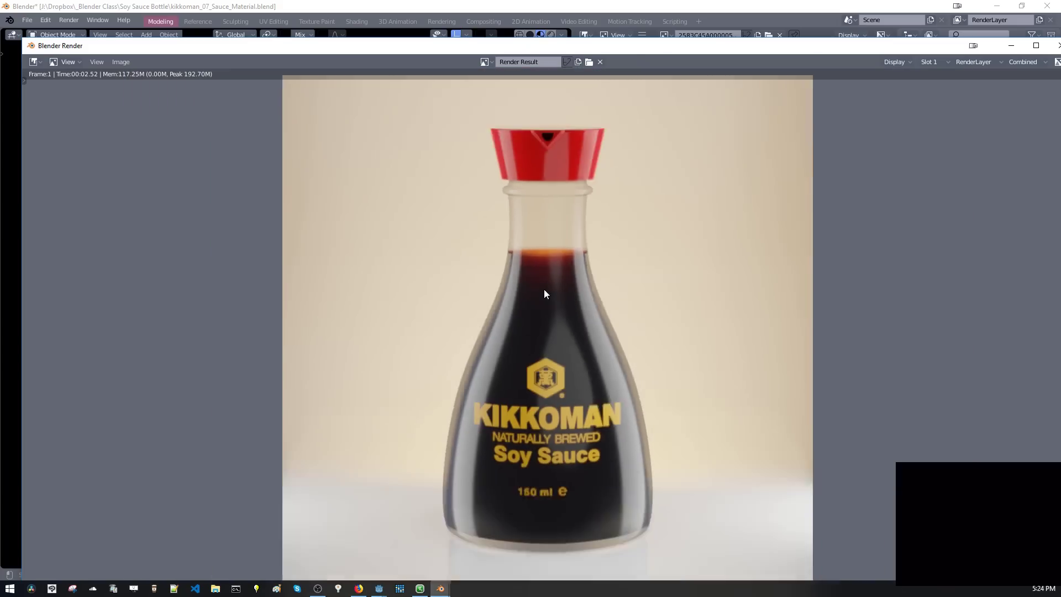
scroll(347, 173, down, 1)
drag(169, 48, 161, 34)
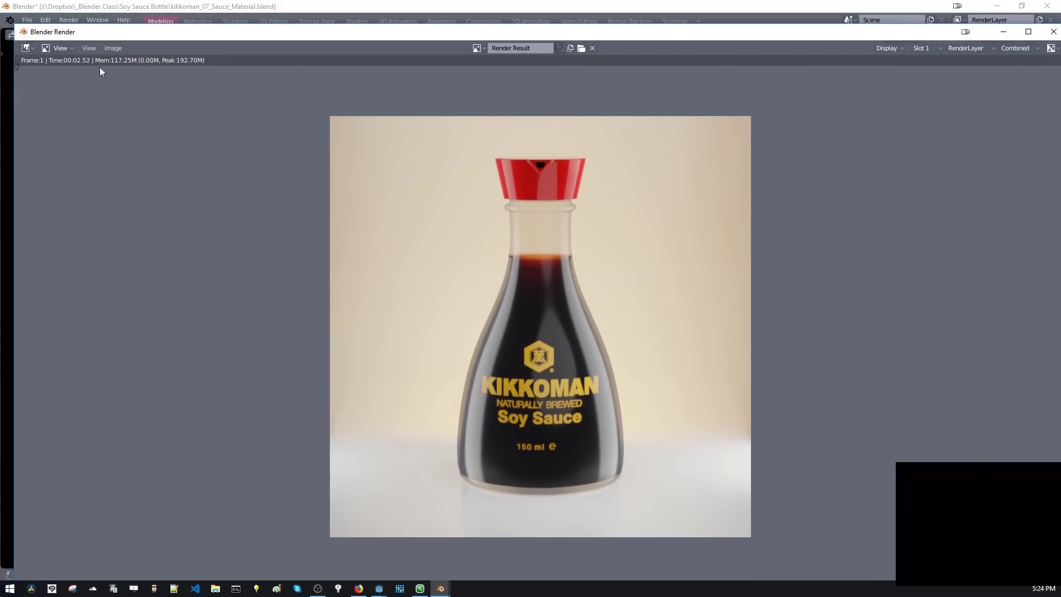
click(117, 48)
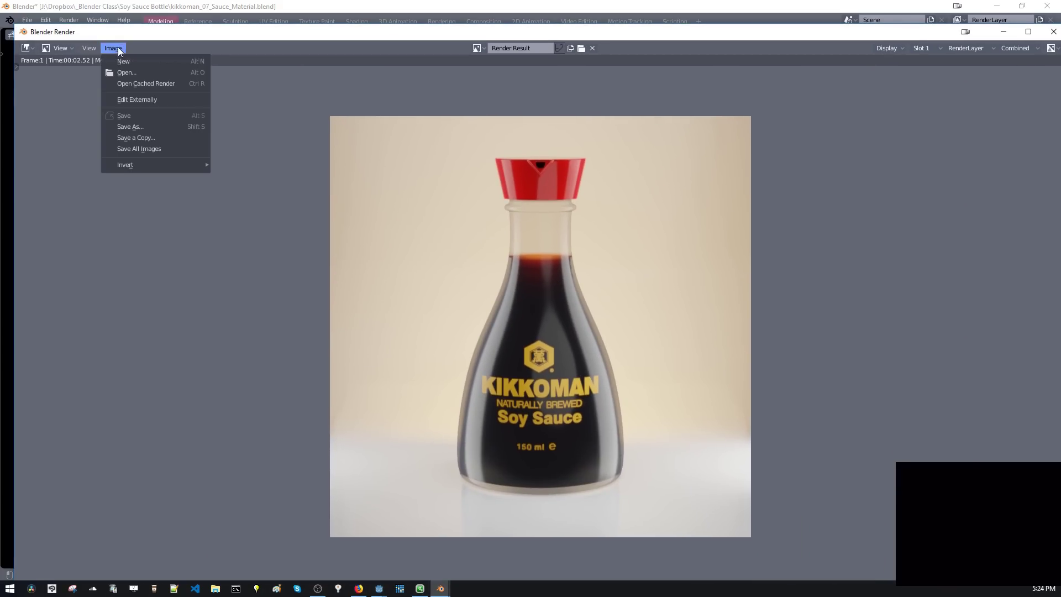
click(148, 125)
click(111, 423)
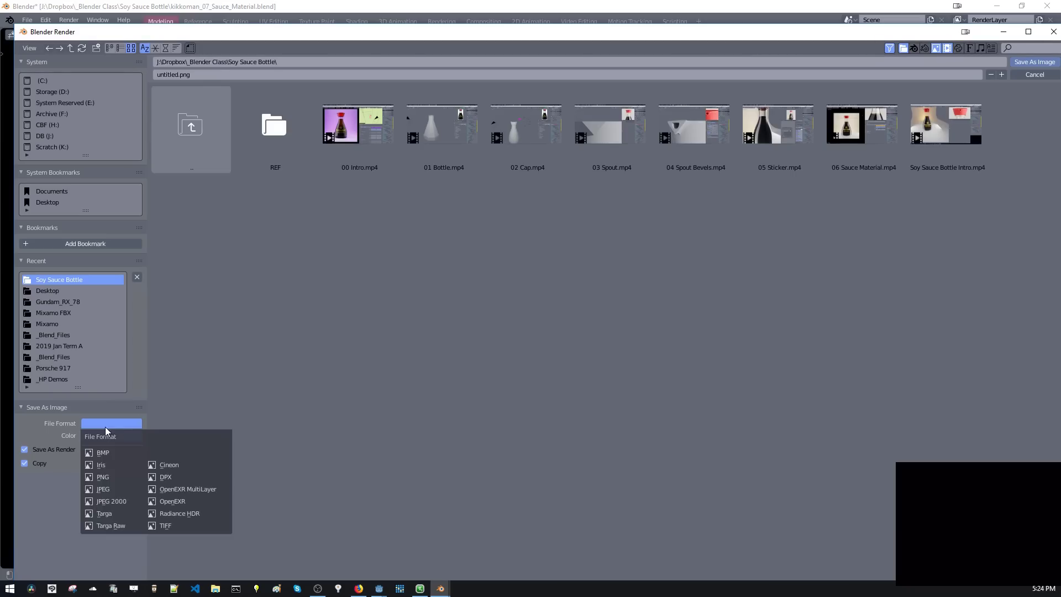
click(103, 489)
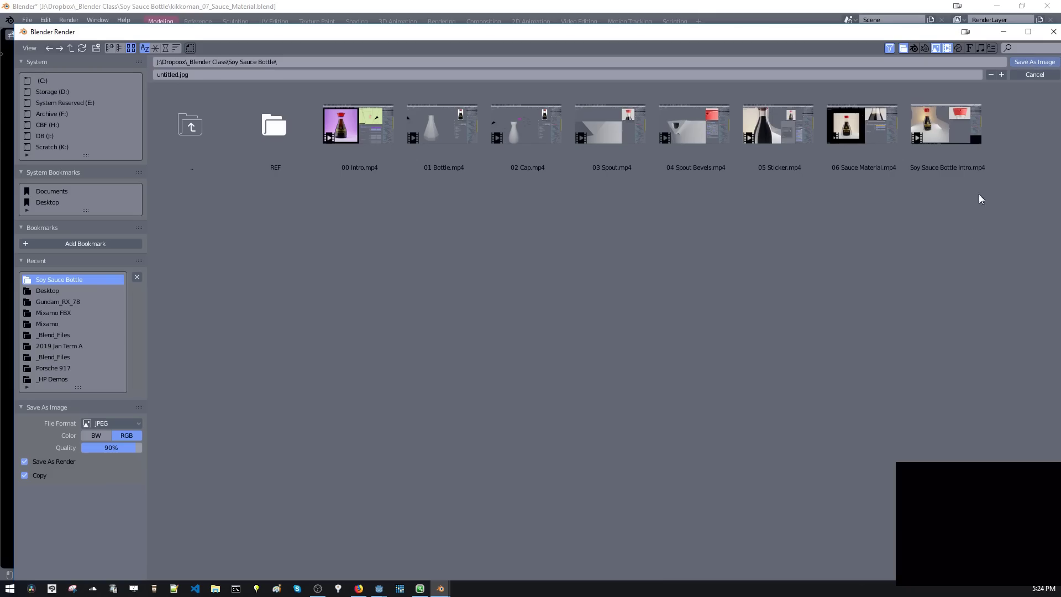
click(1029, 75)
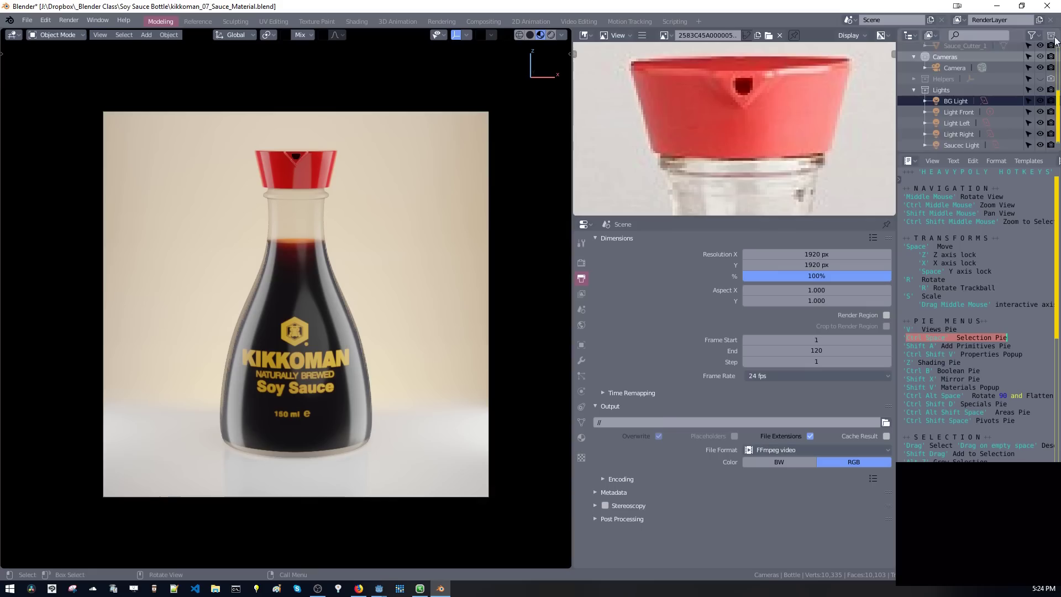